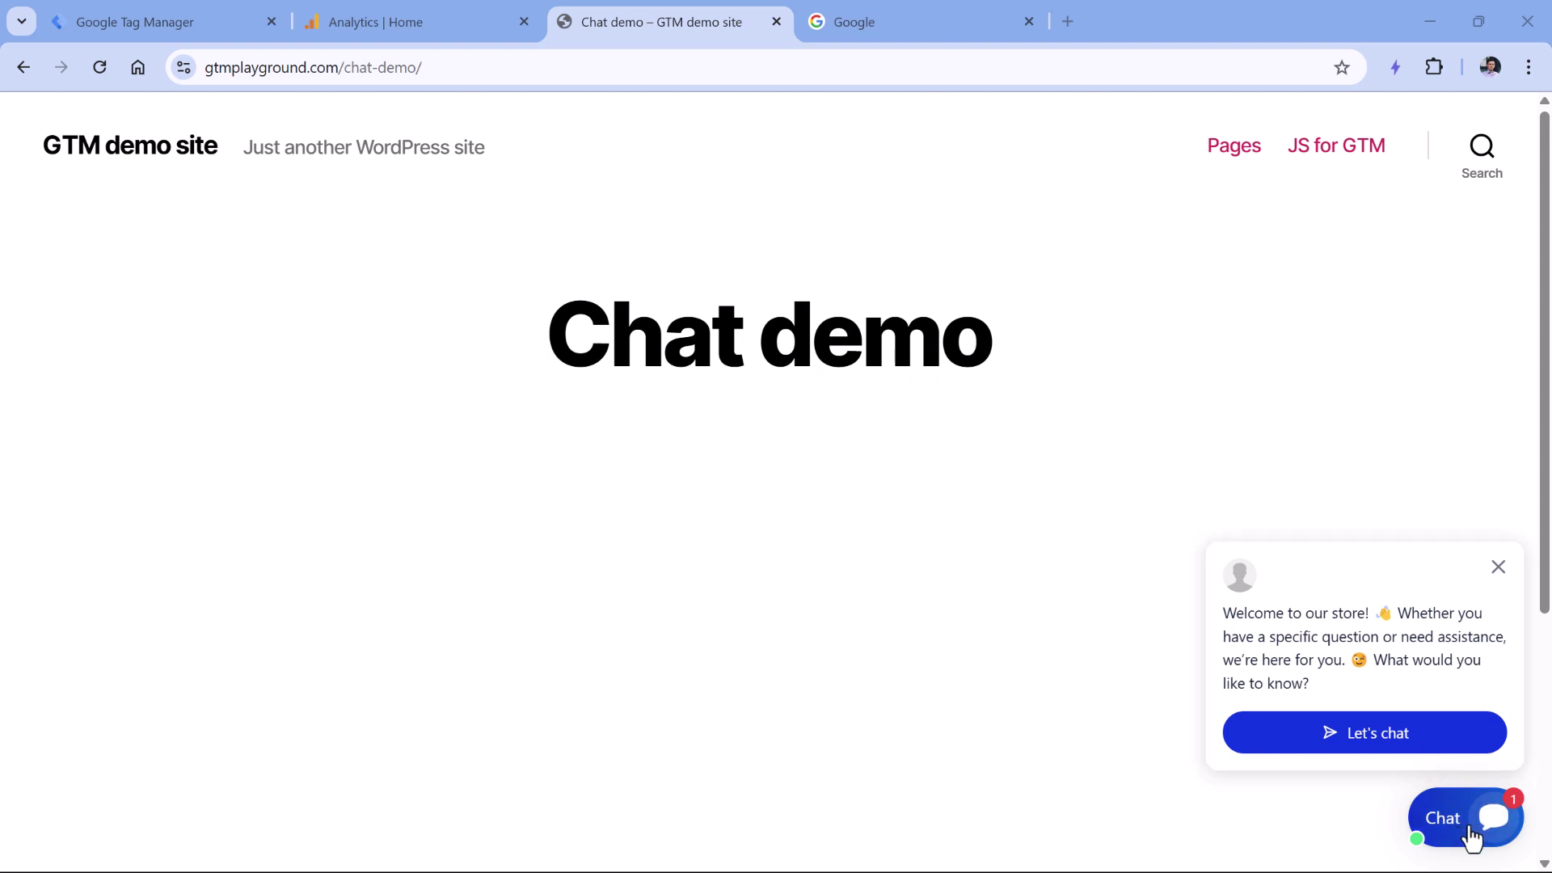
pyautogui.rightClick(1270, 644)
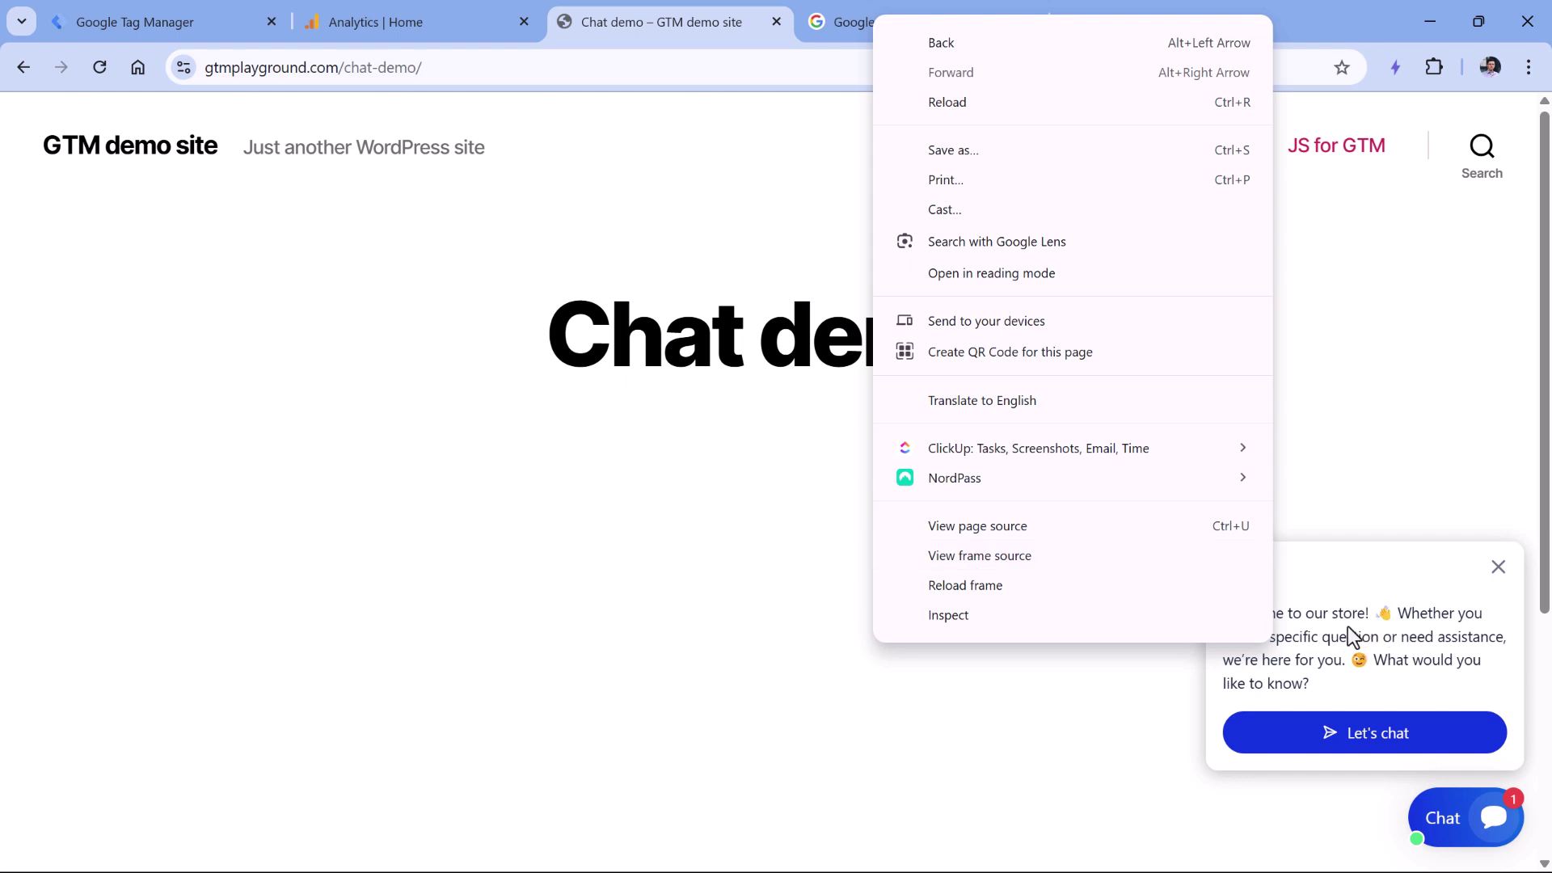
pyautogui.click(336, 485)
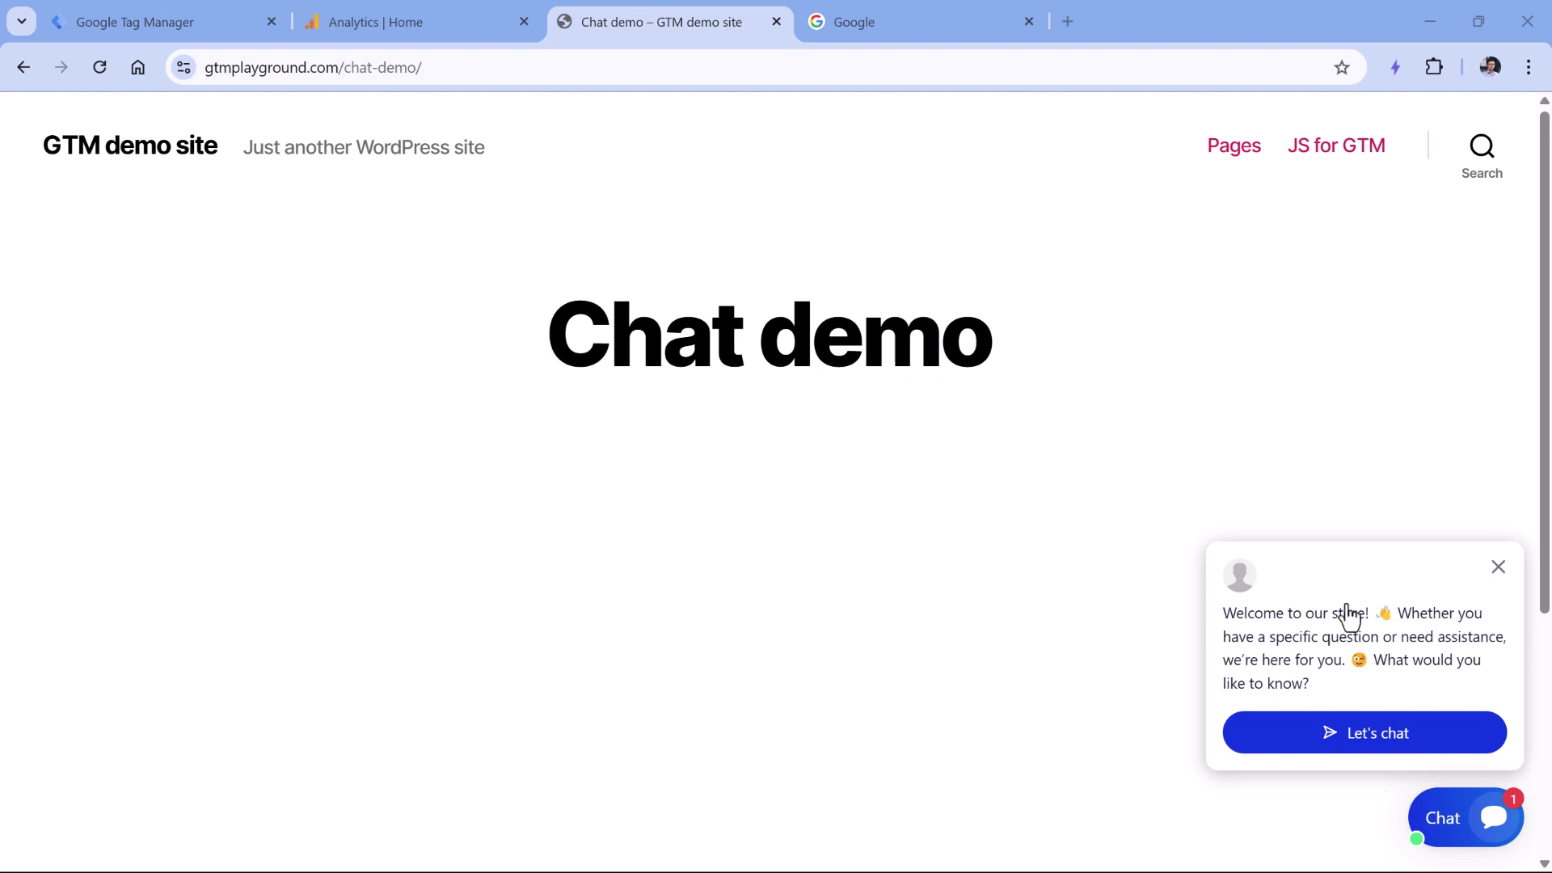
# - Switch to the Google page and enter "smartsupp" as the start of the search query
pyautogui.click(897, 23)
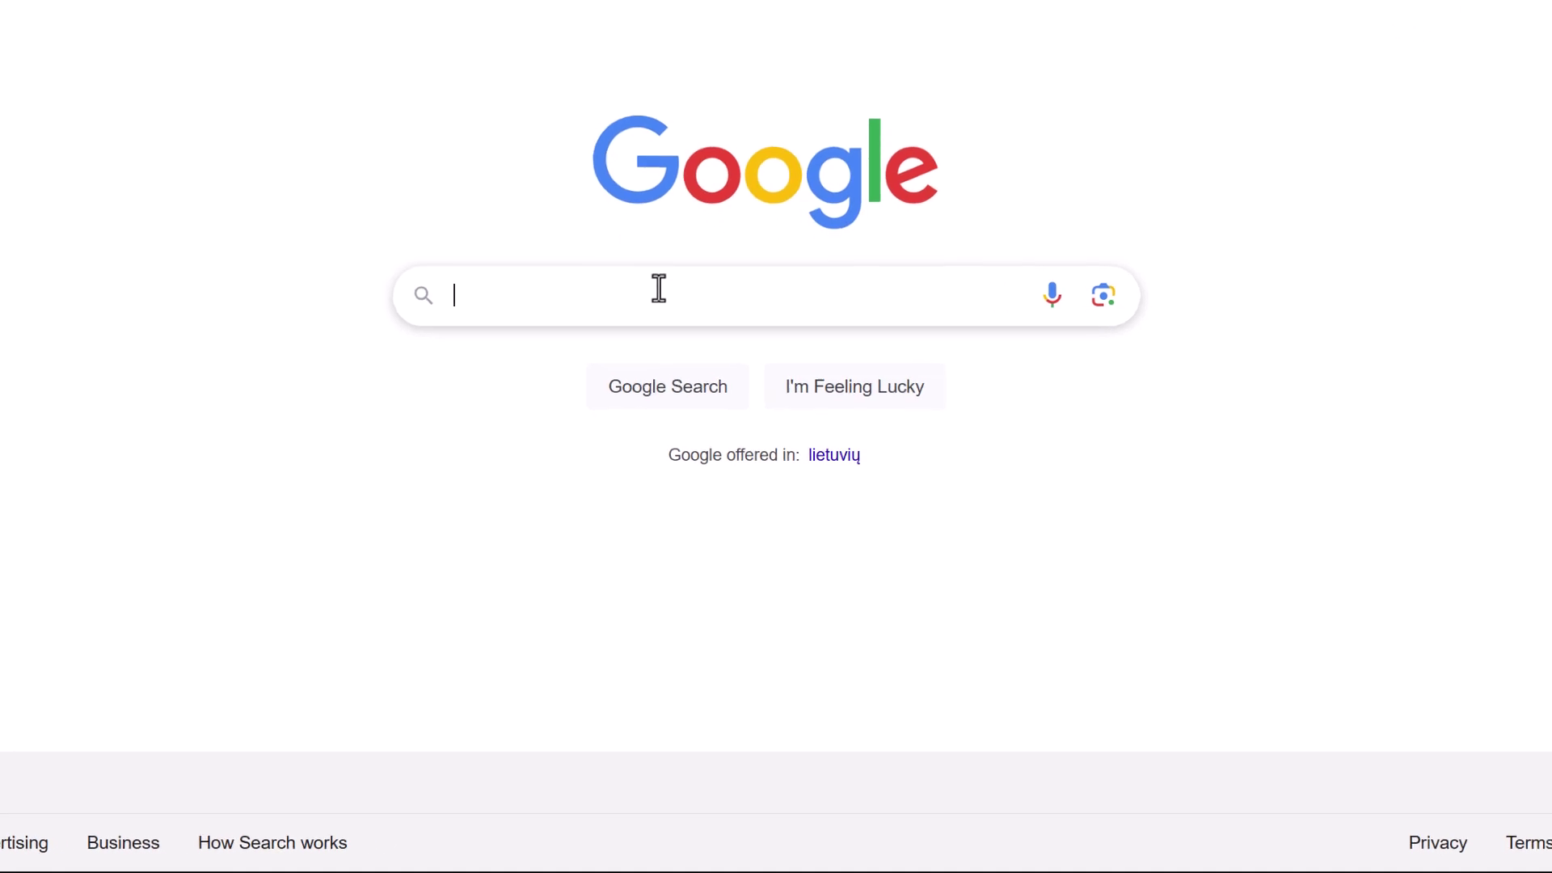
pyautogui.write('smartsupp')
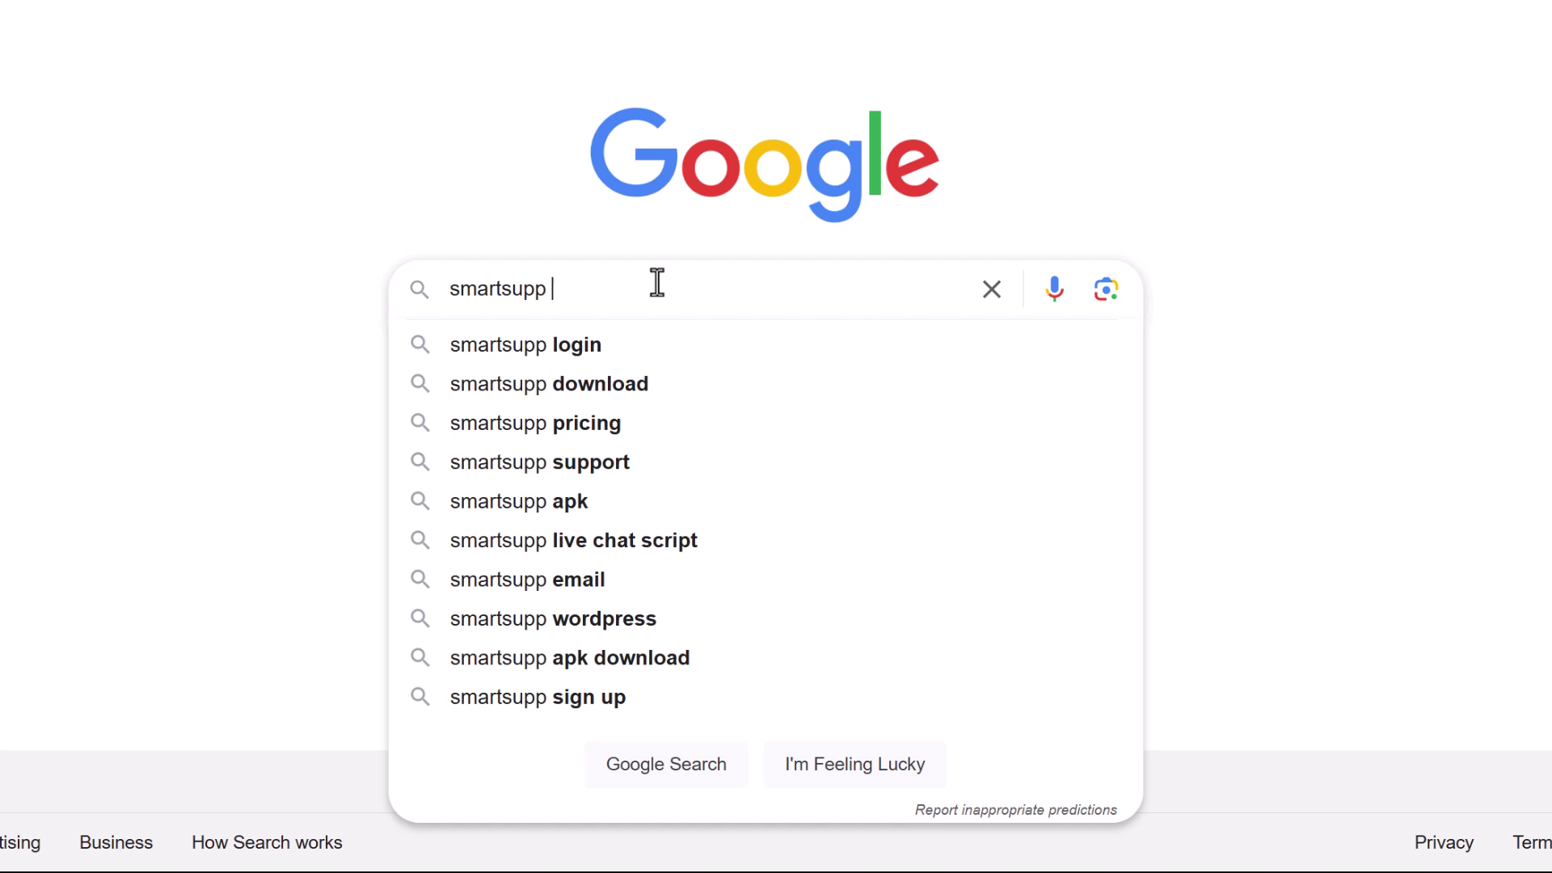
pyautogui.write('google tag manager list')
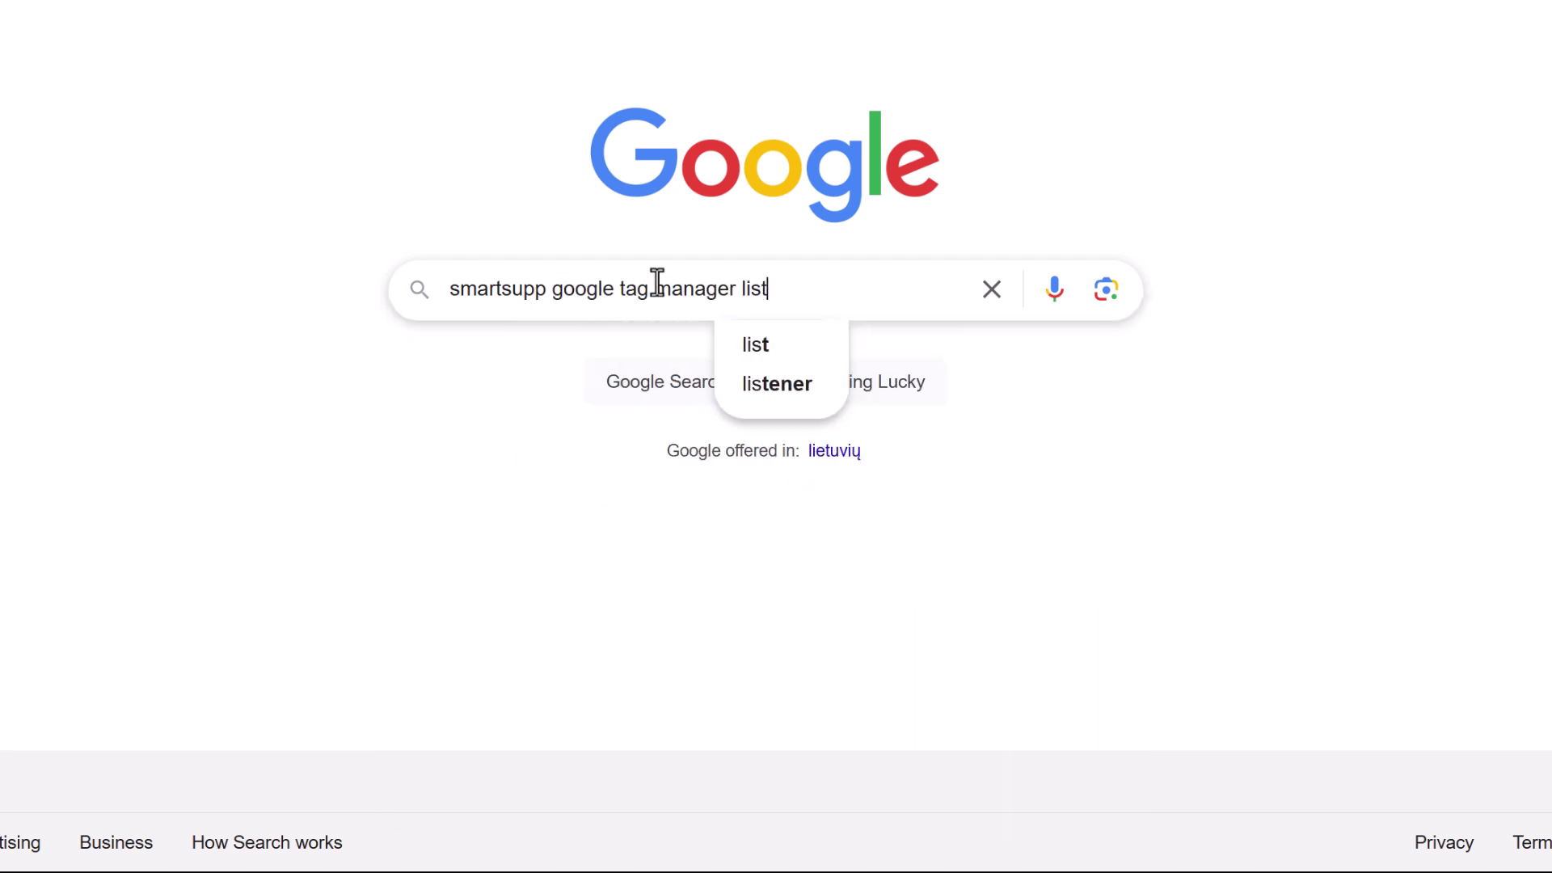
pyautogui.write('ener')
pyautogui.press('BackSpace')
pyautogui.press('BackSpace')
pyautogui.press('BackSpace')
pyautogui.press('BackSpace')
pyautogui.press('BackSpace')
pyautogui.press('BackSpace')
pyautogui.press('BackSpace')
pyautogui.press('BackSpace')
pyautogui.press('BackSpace')
pyautogui.press('BackSpace')
pyautogui.press('BackSpace')
pyautogui.press('BackSpace')
pyautogui.press('BackSpace')
pyautogui.press('BackSpace')
pyautogui.press('BackSpace')
pyautogui.press('BackSpace')
pyautogui.press('BackSpace')
pyautogui.press('BackSpace')
pyautogui.press('BackSpace')
pyautogui.press('BackSpace')
pyautogui.write('track ')
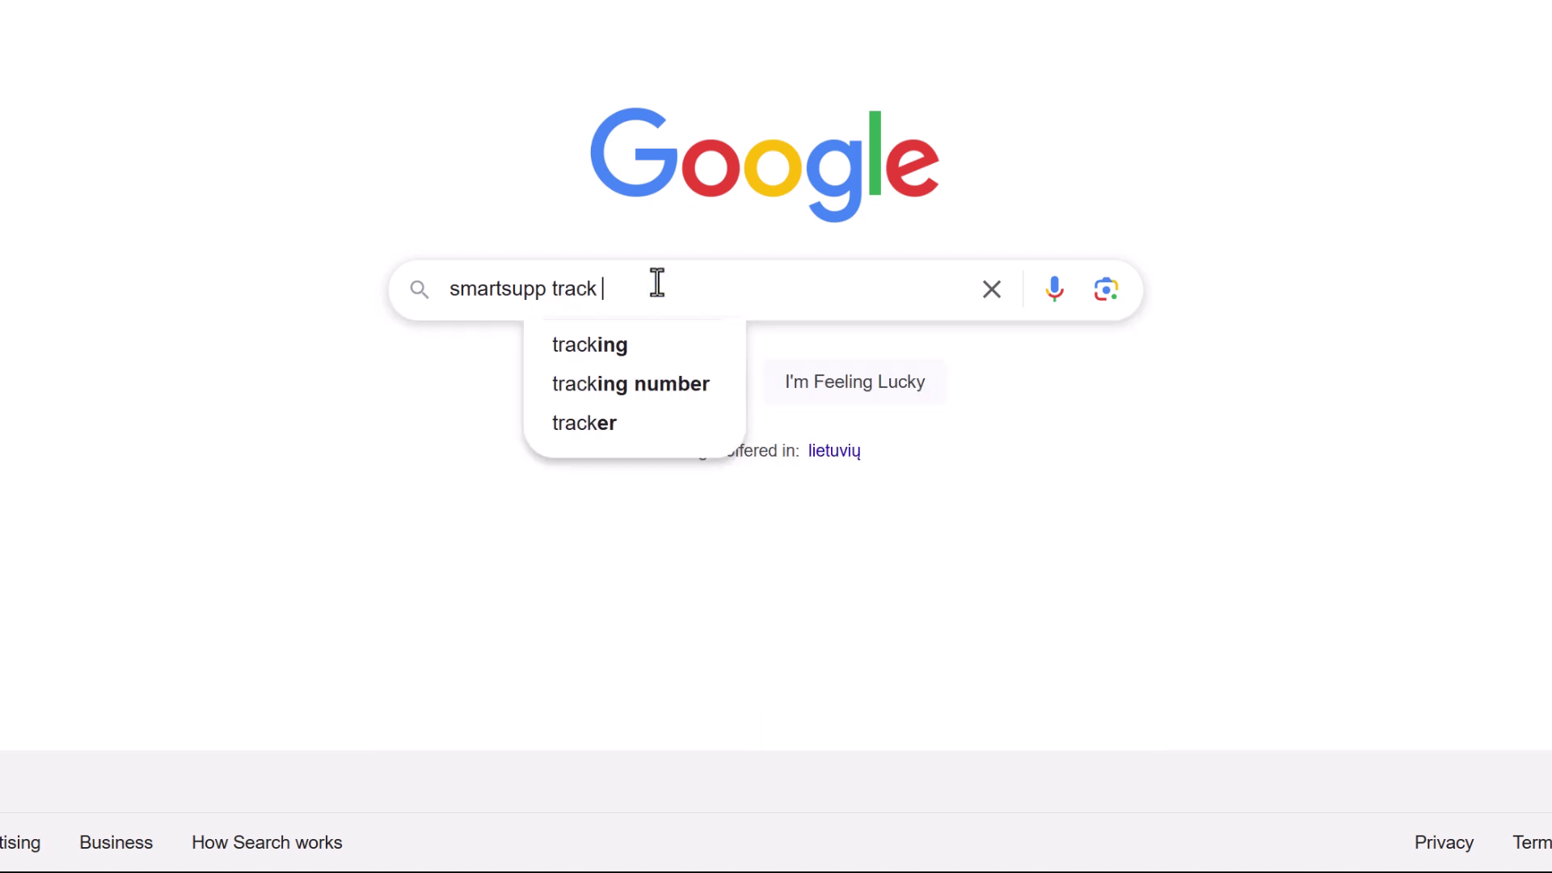
pyautogui.write('with google tag maanger')
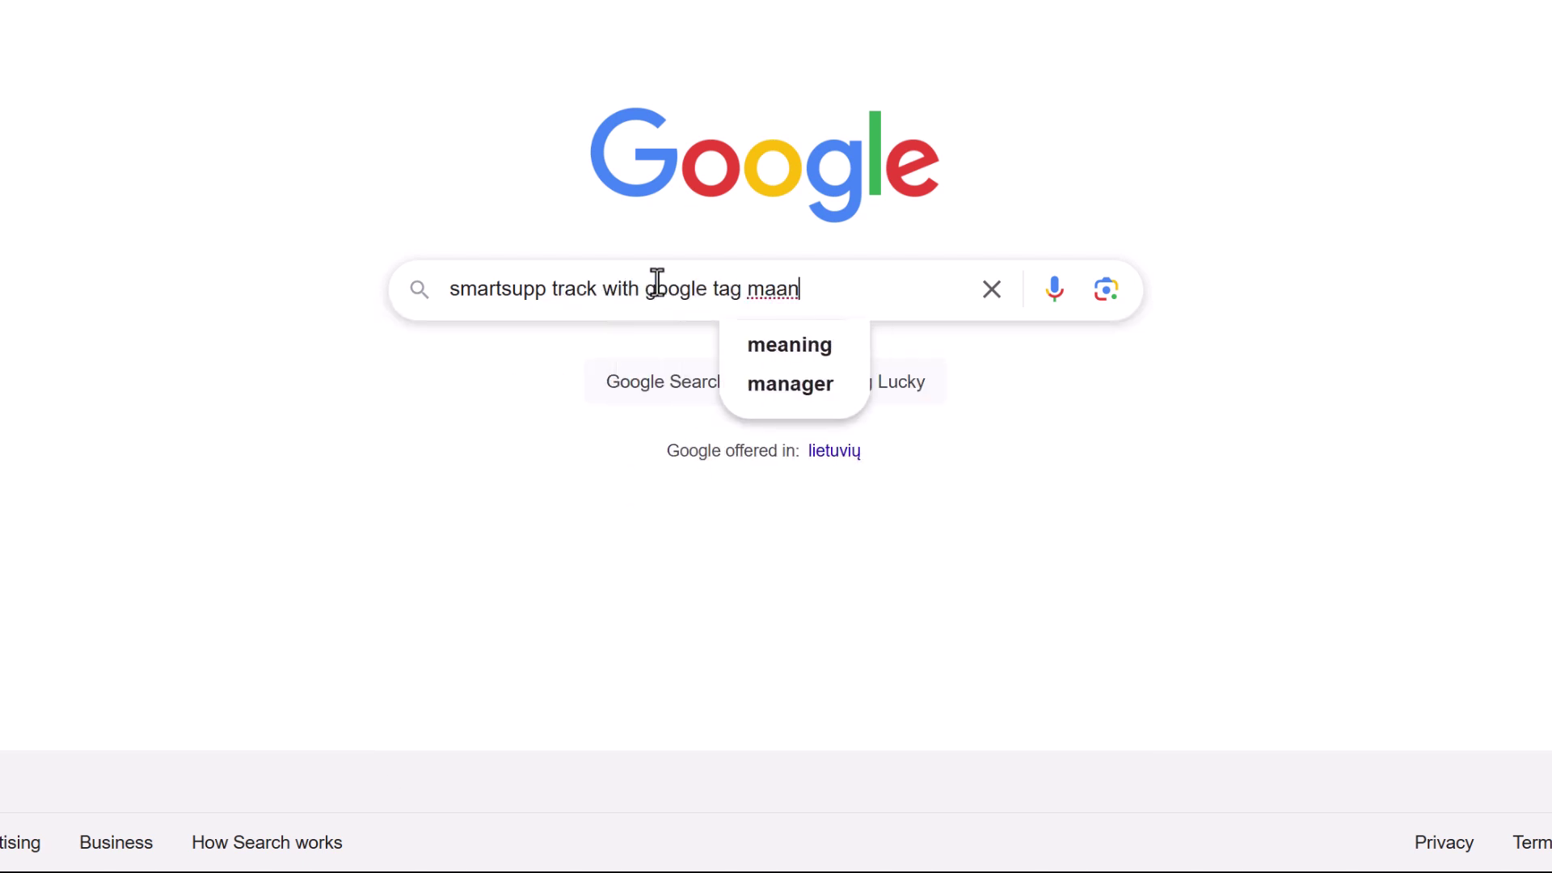
pyautogui.hotkey('ctrl', 'shift', 'Left')
pyautogui.hotkey('ctrl', 'shift', 'Left')
pyautogui.hotkey('ctrl', 'shift', 'Left')
pyautogui.hotkey('ctrl', 'shift', 'Left')
pyautogui.hotkey('ctrl', 'shift', 'Left')
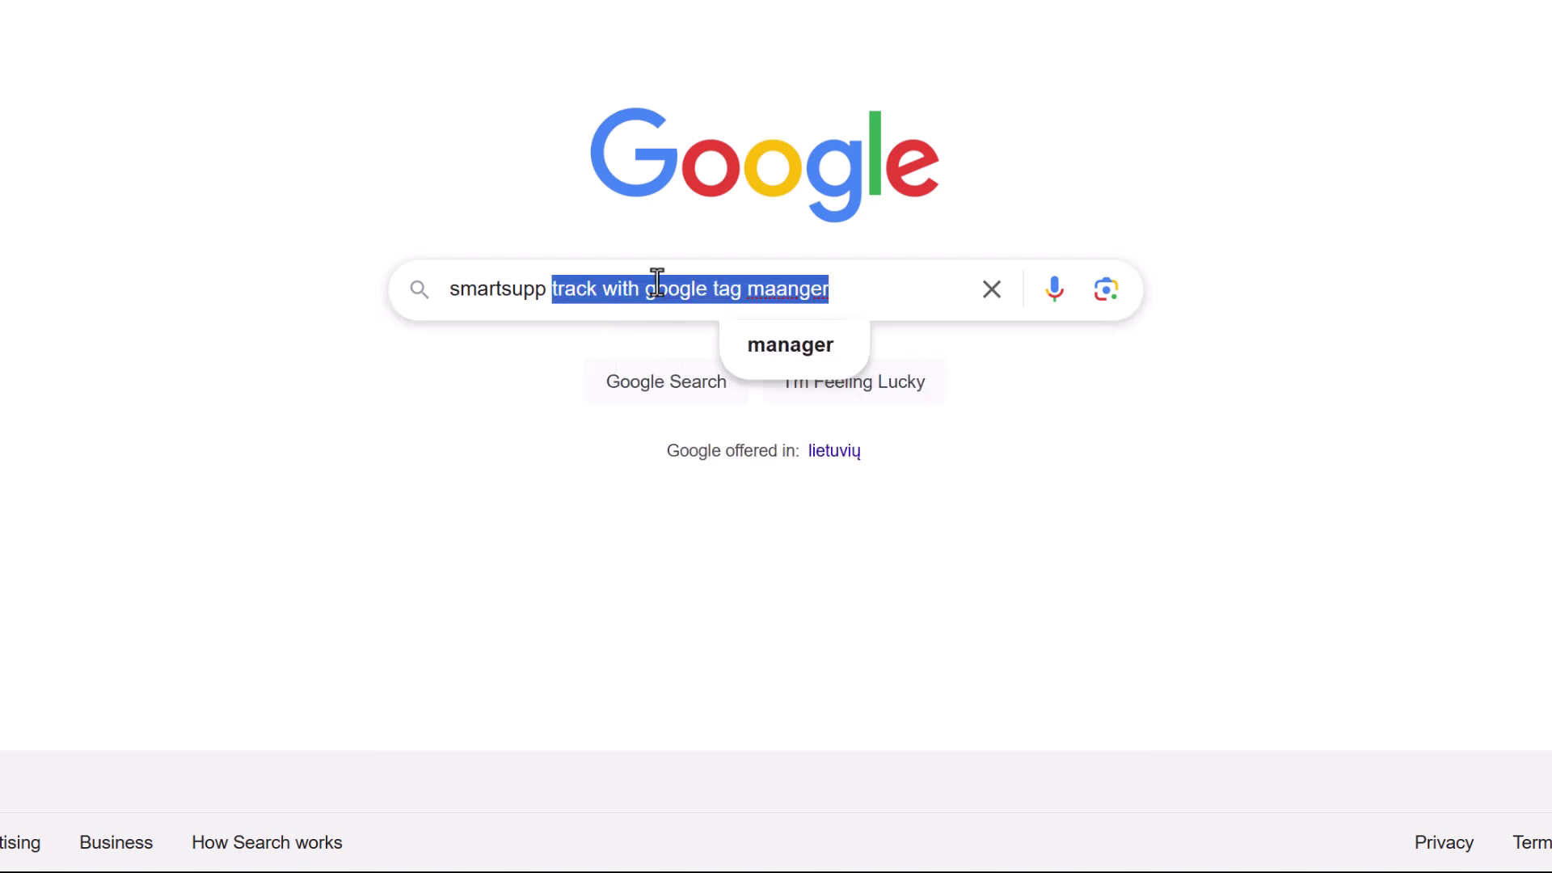
# - Search Google for "smartsupp google tag manager listener" and open DumbData's Smartsupp Chat Event Listener page
pyautogui.write('google tag manager l')
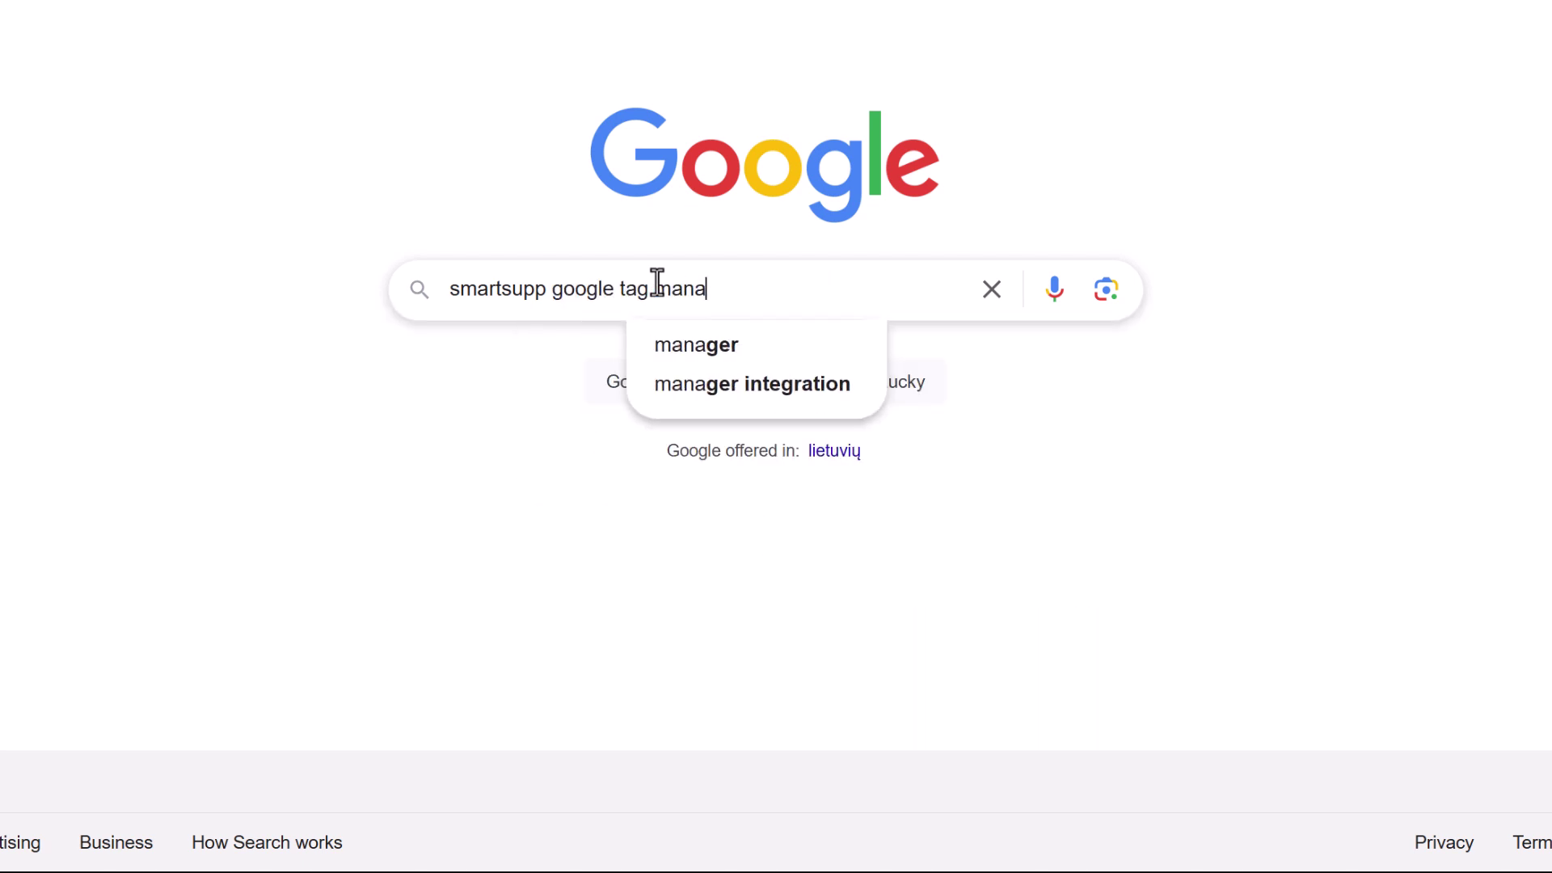
pyautogui.write('istener')
pyautogui.press('Return')
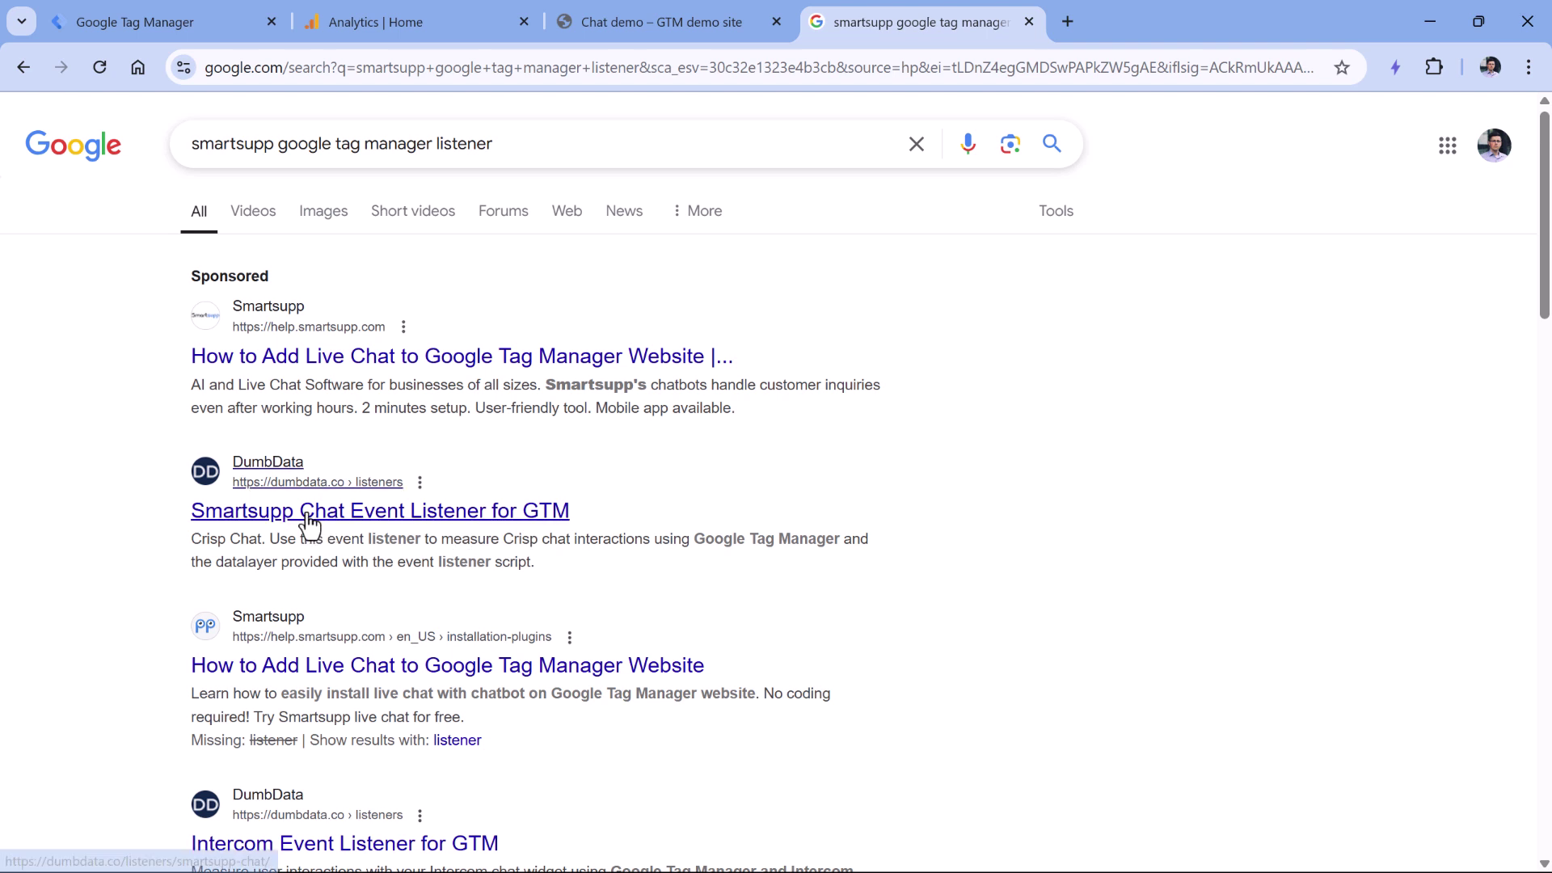
pyautogui.click(367, 518)
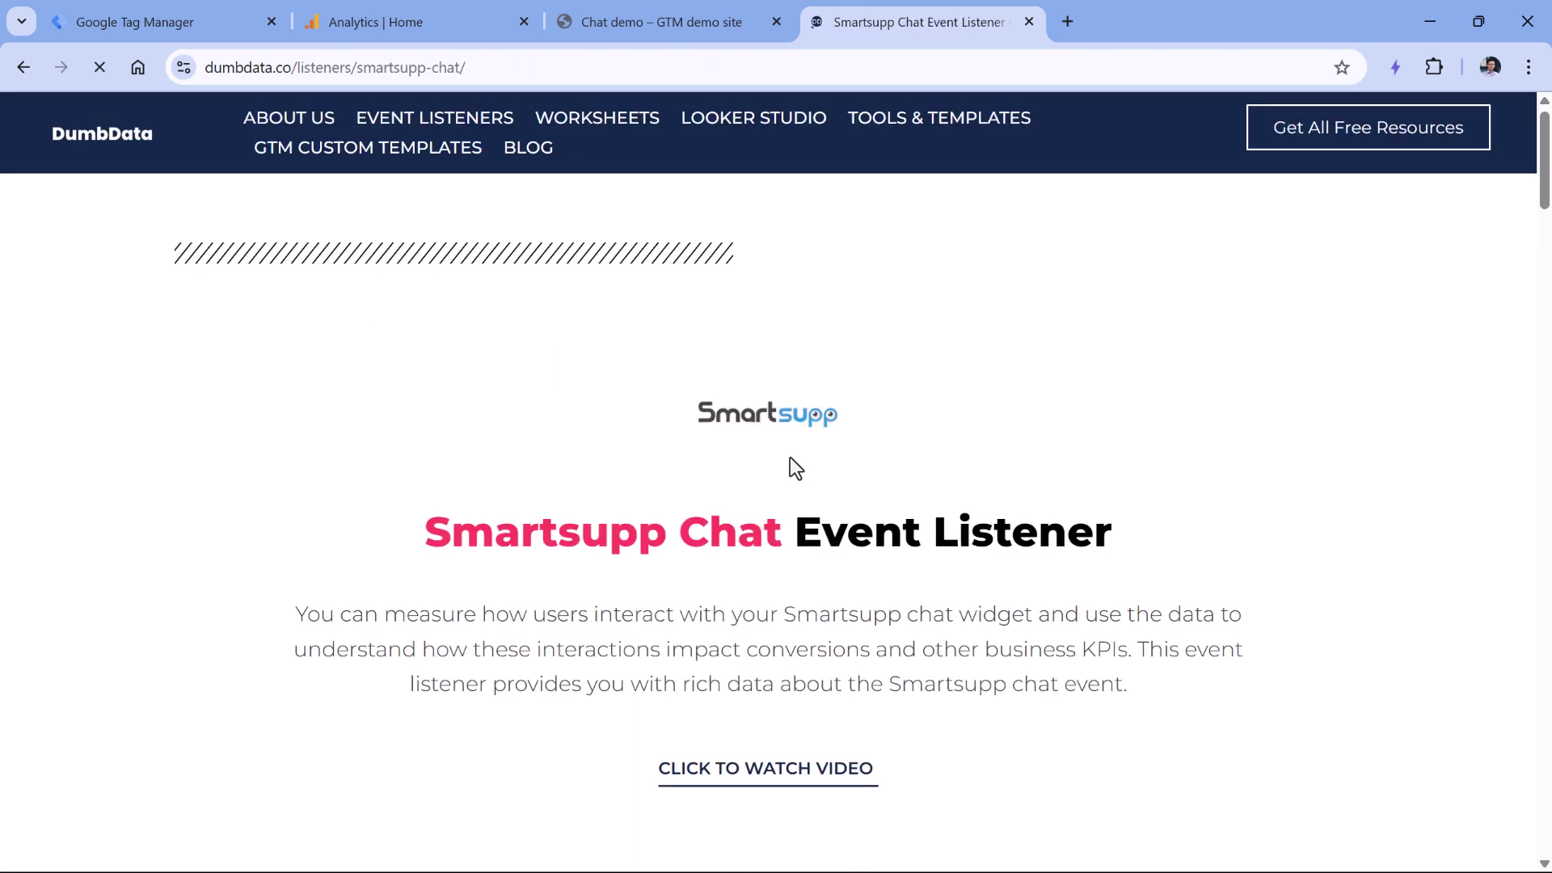
# - Copy the complete Smartsupp event listener script, from the opening to the closing script tag
pyautogui.scroll(-12, 697, 446)
pyautogui.scroll(3, 806, 451)
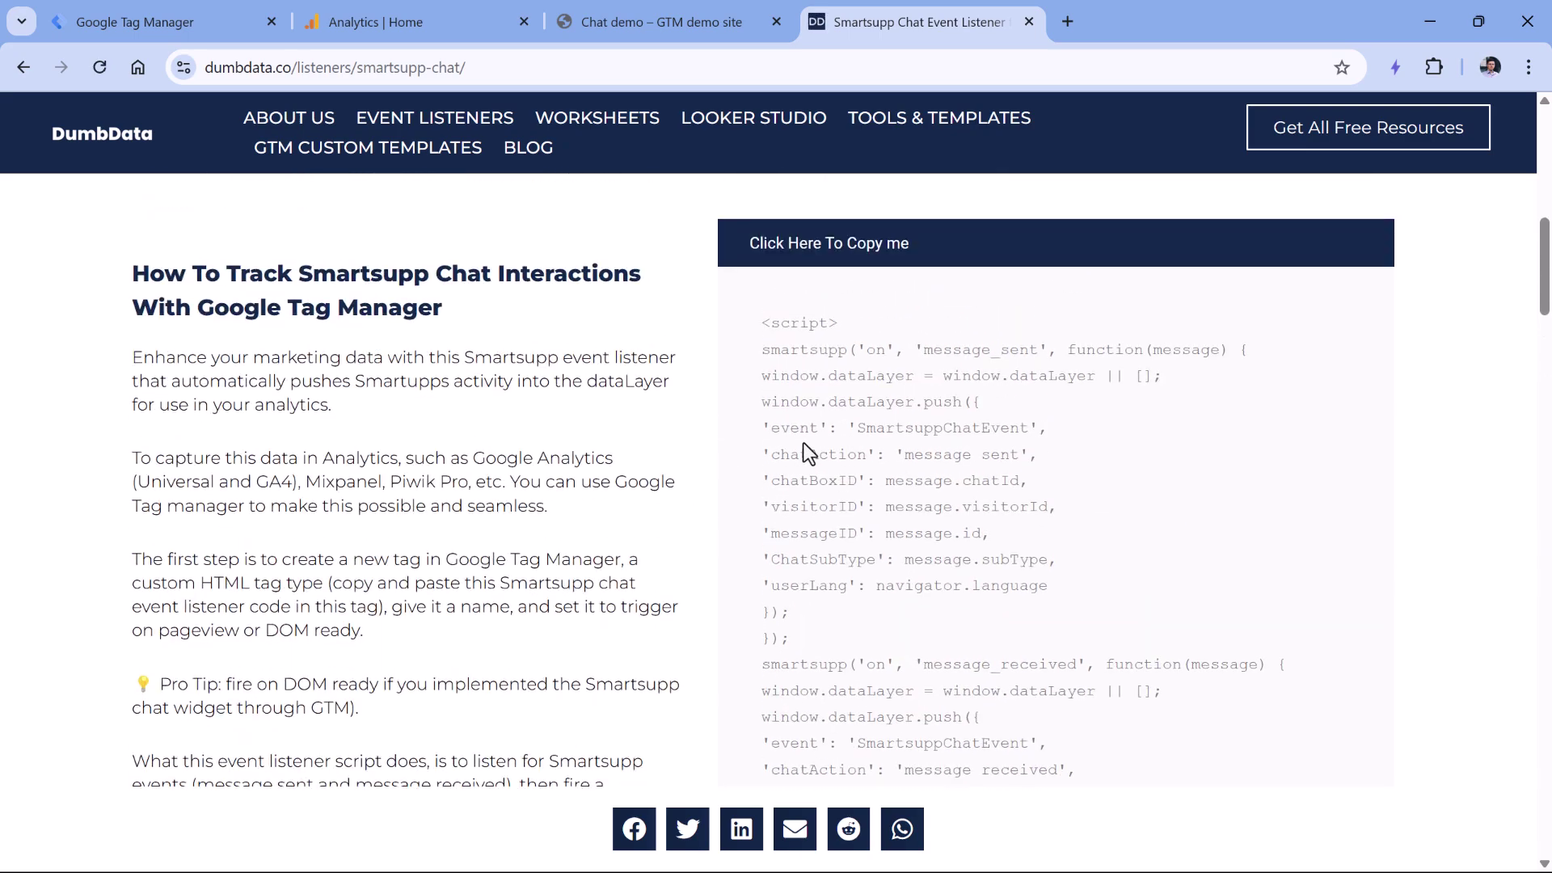
pyautogui.moveTo(760, 334); pyautogui.dragTo(866, 353)
pyautogui.scroll(-8, 991, 416)
pyautogui.scroll(6, 862, 348)
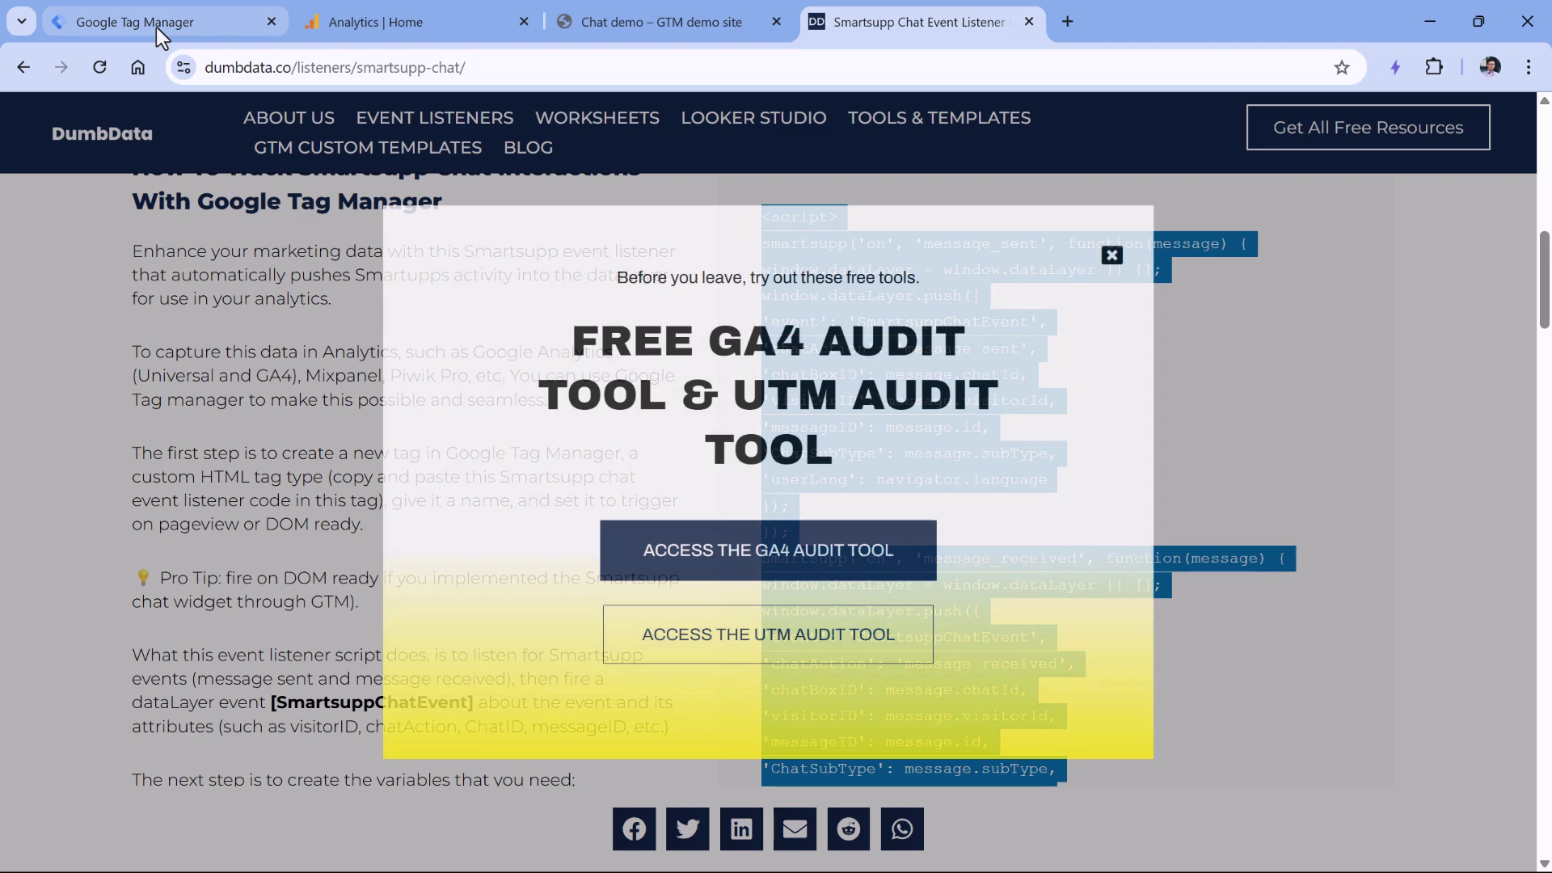
# - Switch to Google Tag Manager, create a new Custom HTML tag and paste the copied listener script into it
pyautogui.click(157, 27)
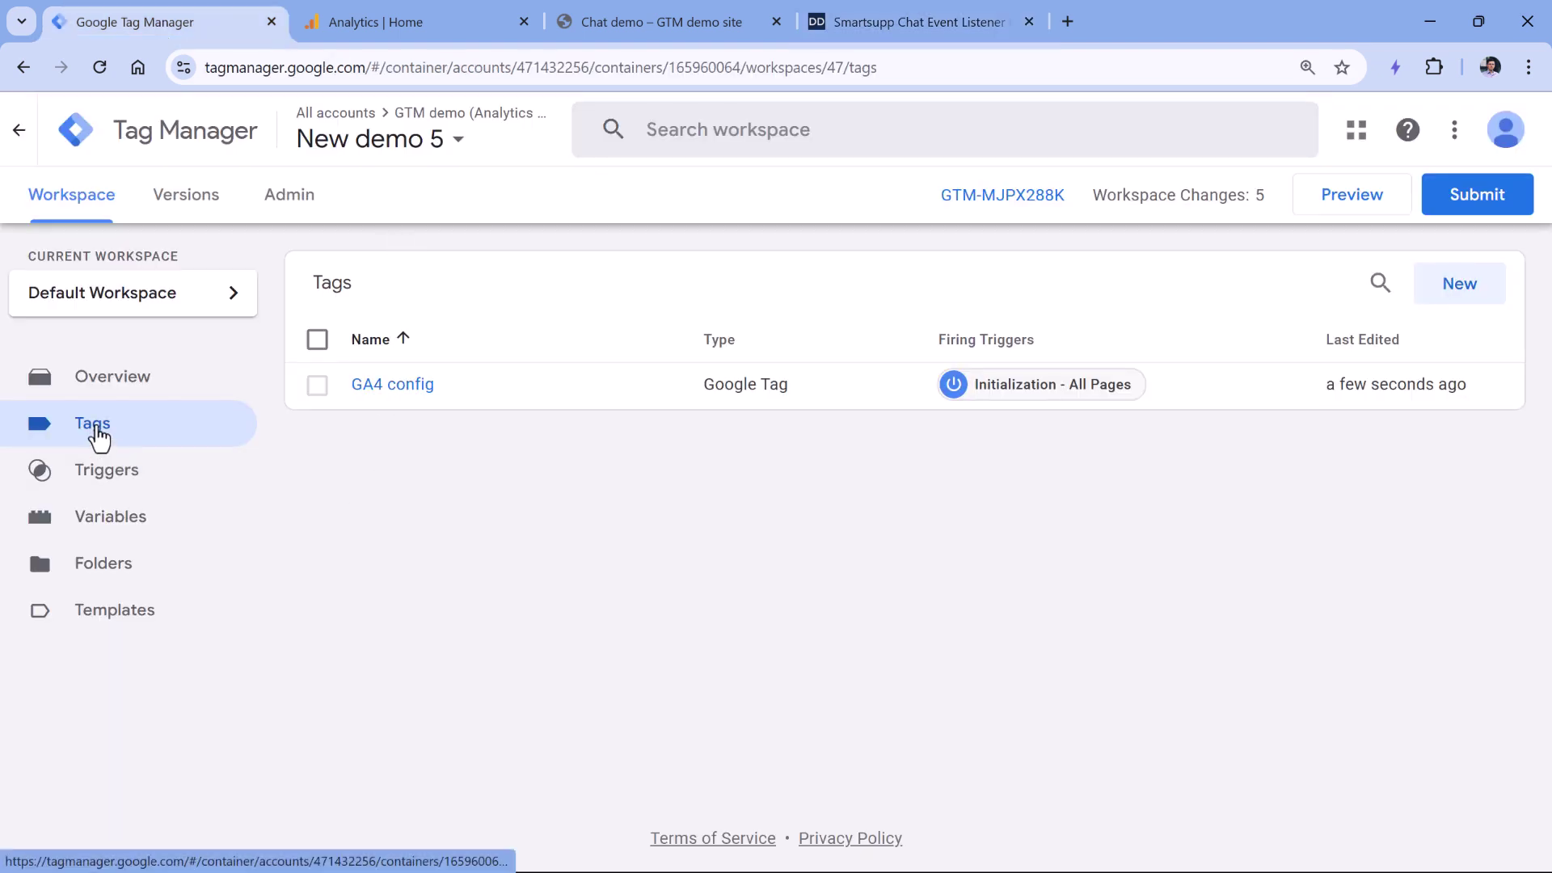
pyautogui.click(1459, 287)
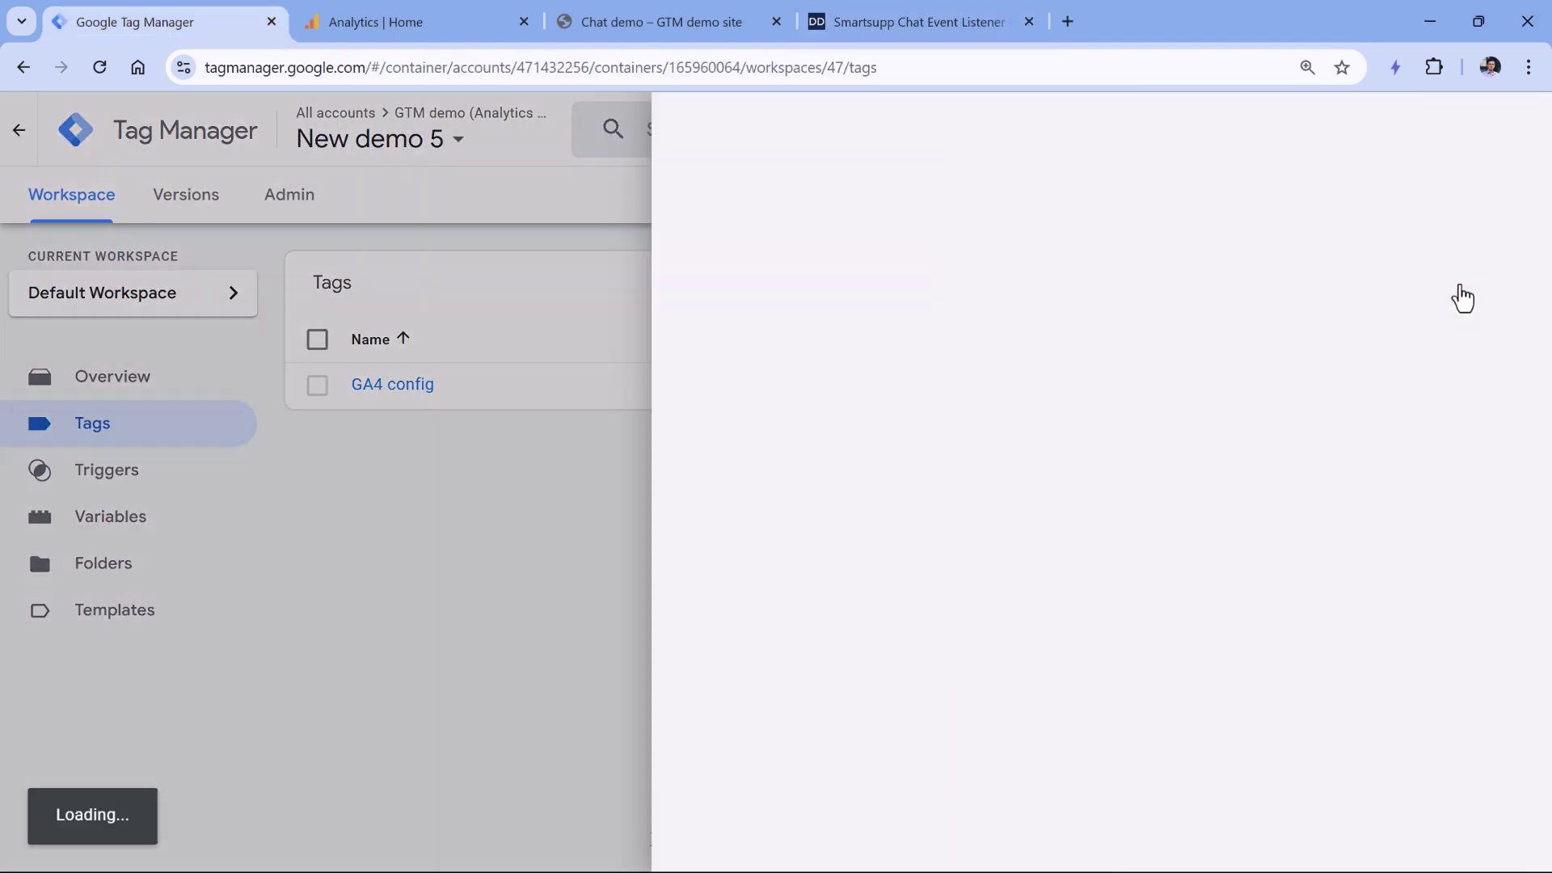
pyautogui.click(489, 322)
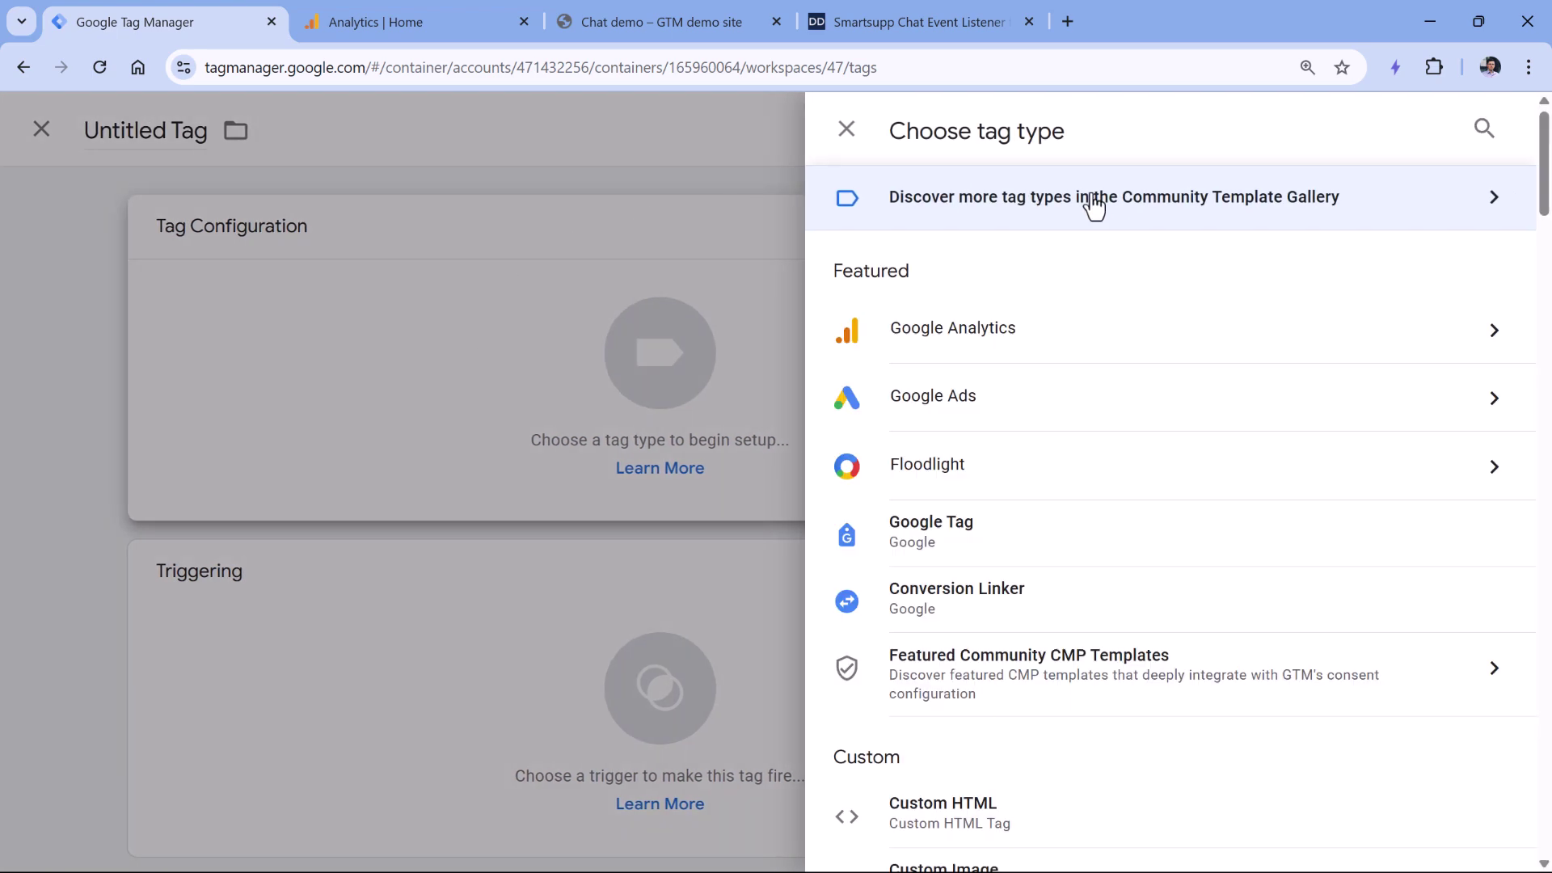
pyautogui.scroll(-3, 1008, 478)
pyautogui.click(976, 602)
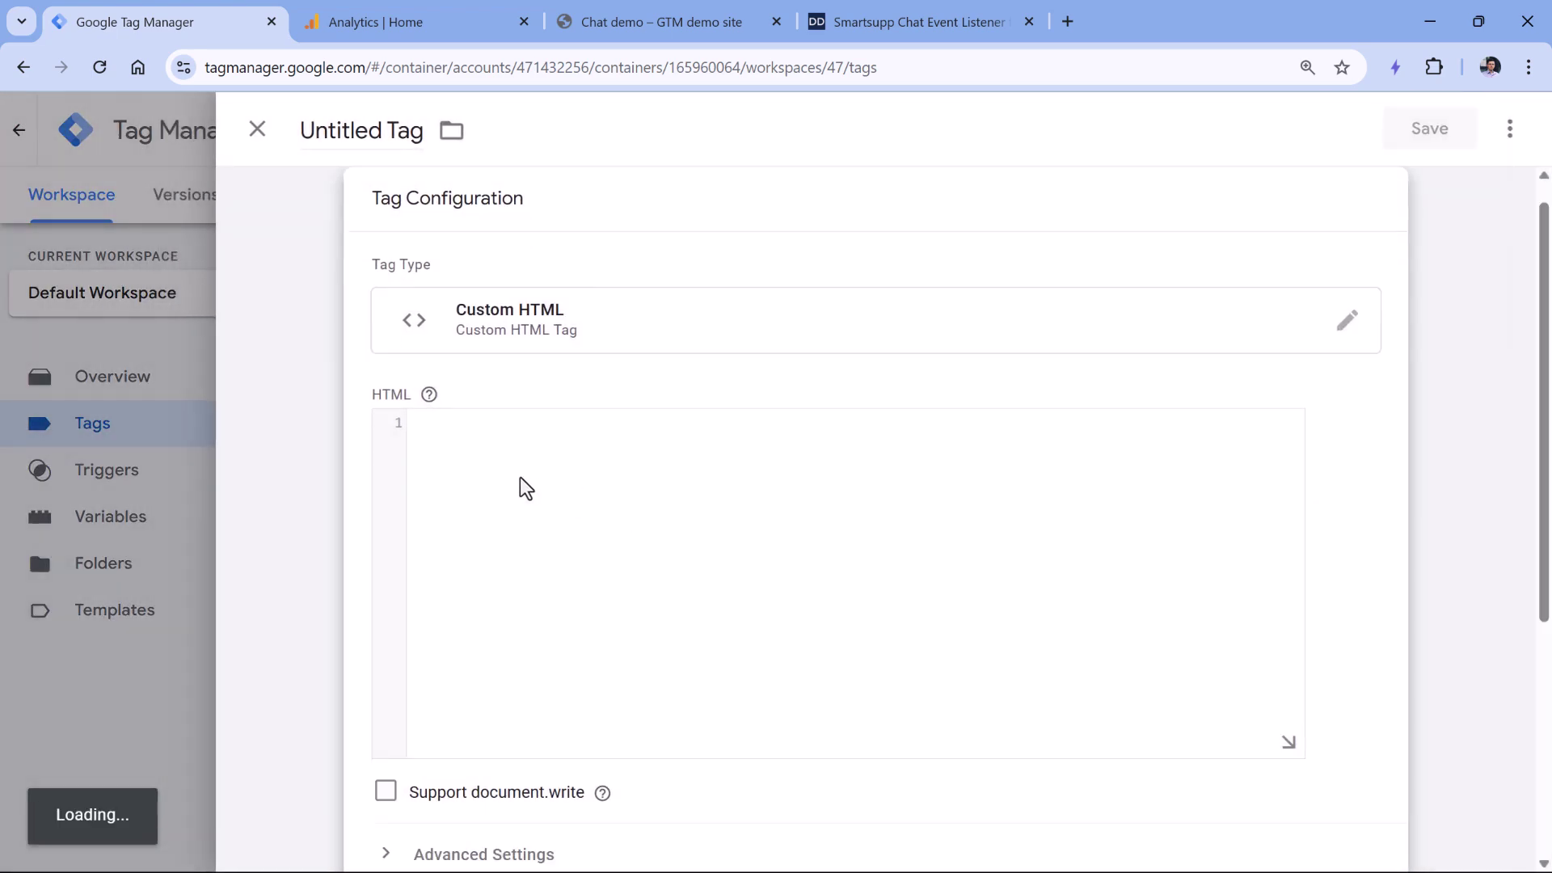
pyautogui.click(496, 475)
pyautogui.hotkey('ctrl', 'v')
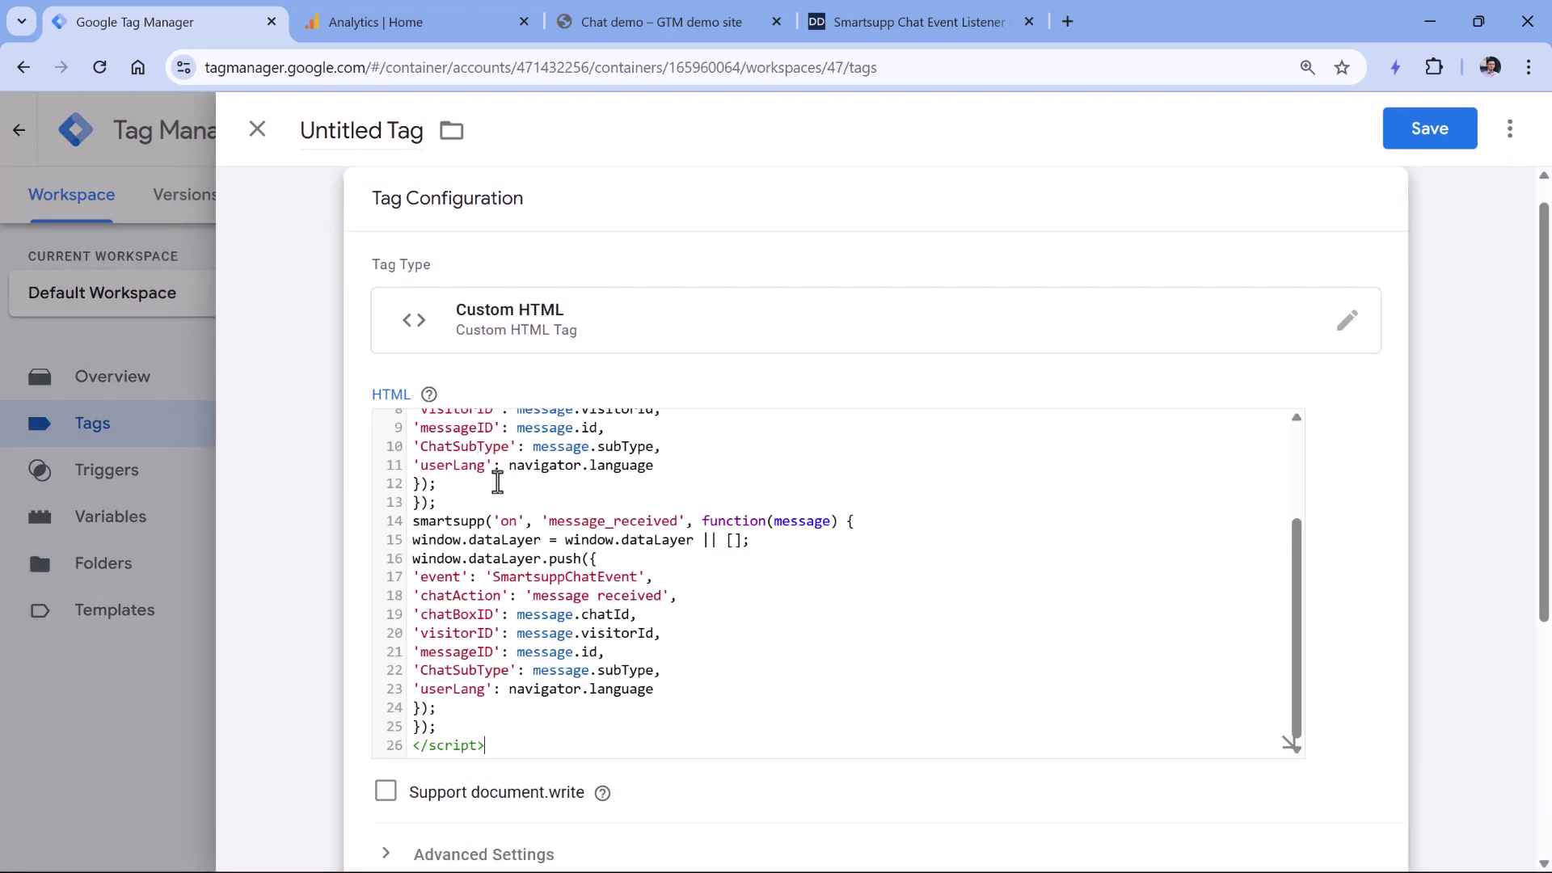
# - Check the trigger instructions on the DumbData page and set the tag to fire on the All Pages trigger
pyautogui.click(902, 24)
pyautogui.scroll(-7, 448, 444)
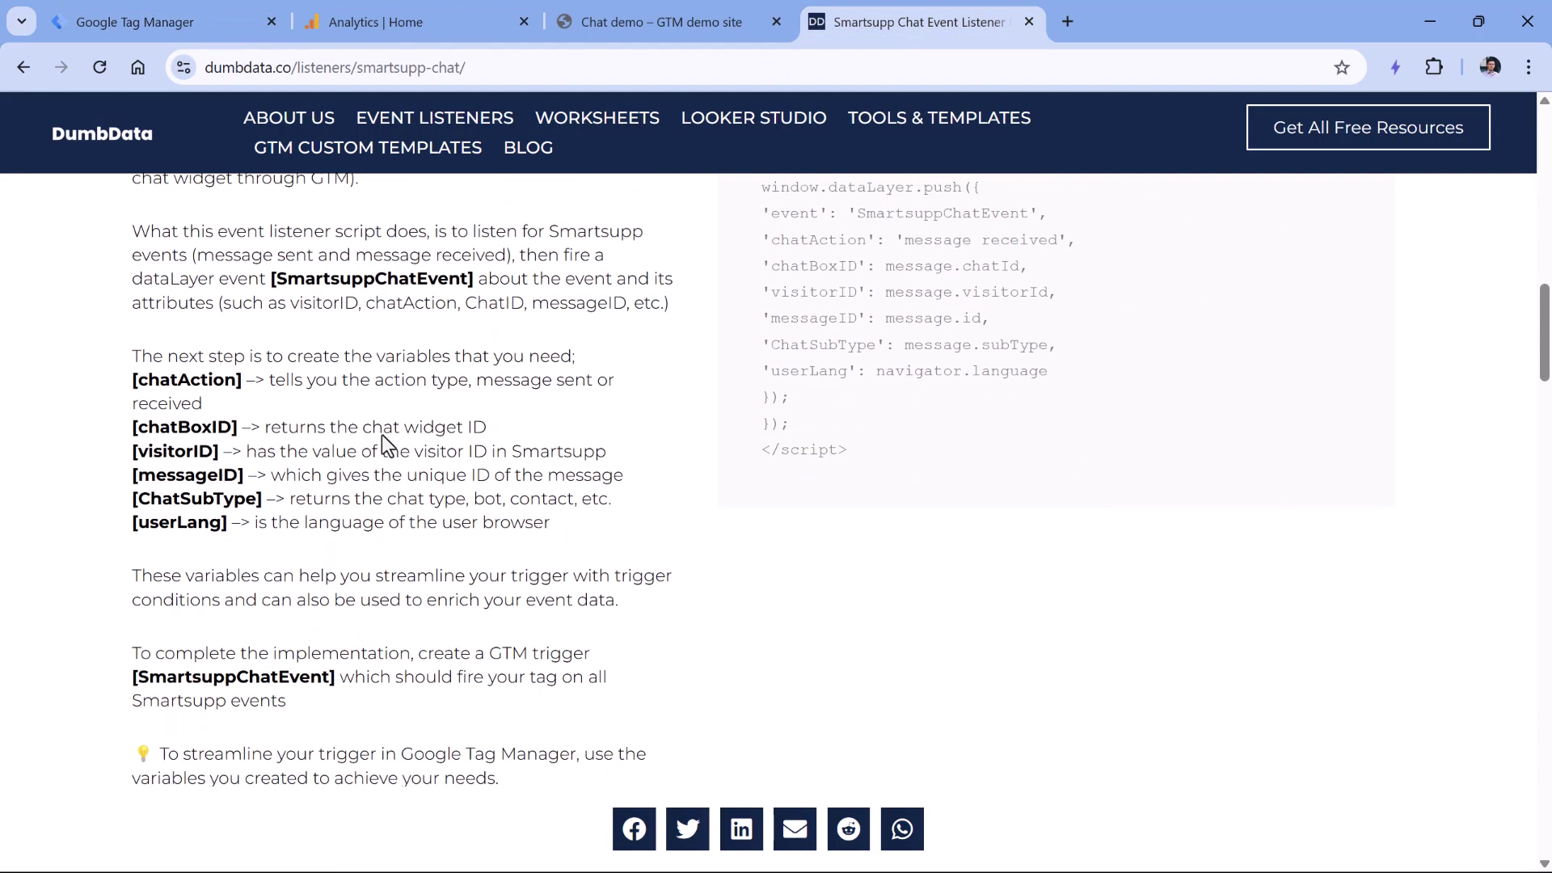
pyautogui.scroll(9, 367, 423)
pyautogui.scroll(1, 369, 429)
pyautogui.scroll(-1, 372, 441)
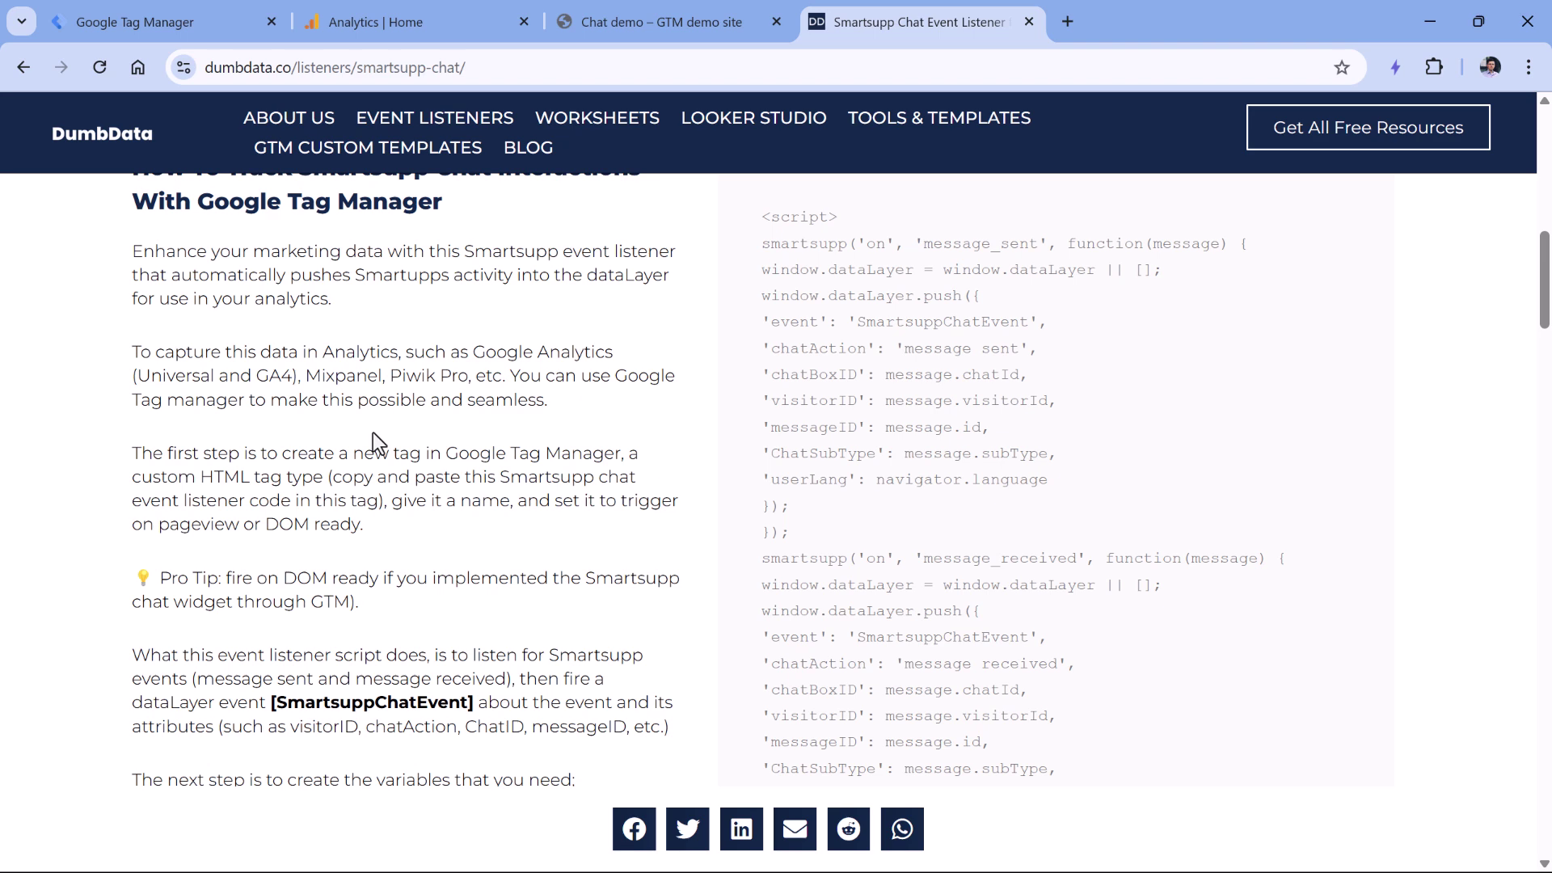
pyautogui.click(178, 32)
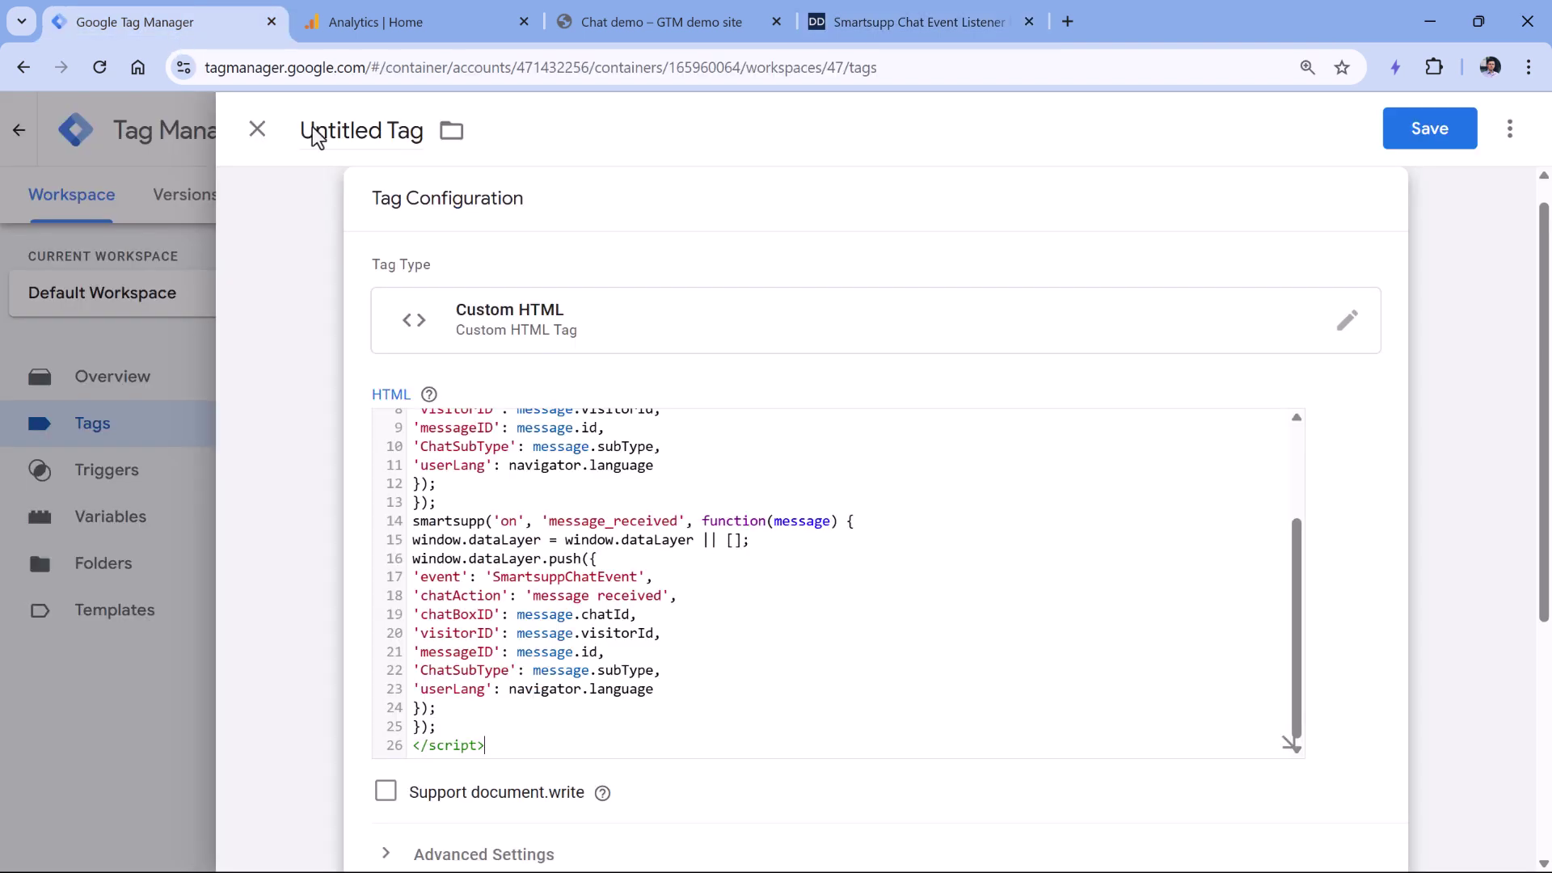
pyautogui.scroll(-5, 552, 519)
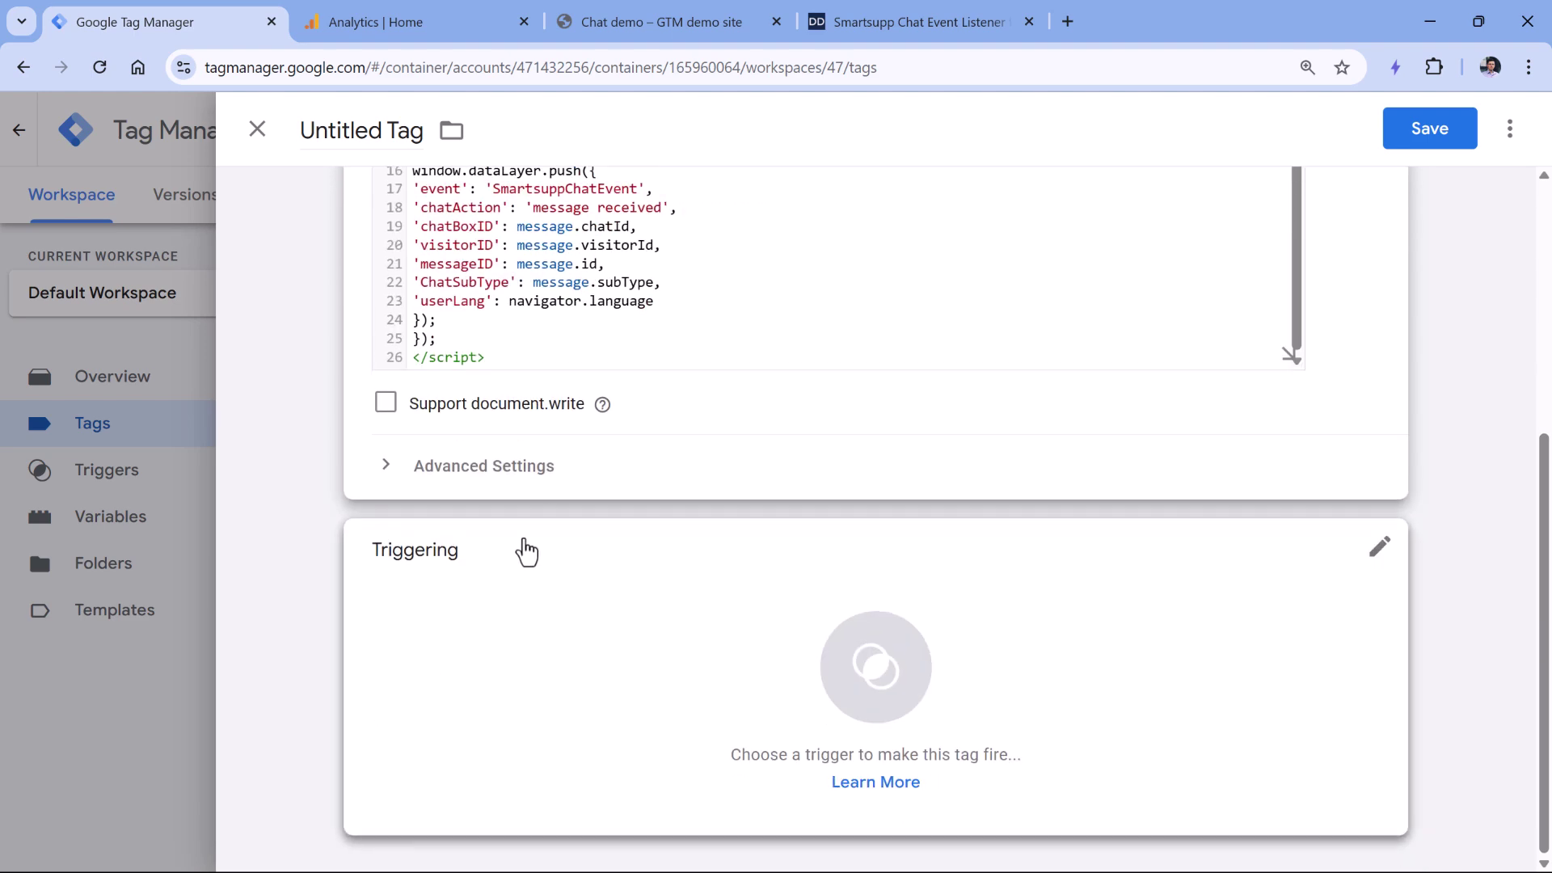
pyautogui.click(544, 558)
pyautogui.click(323, 247)
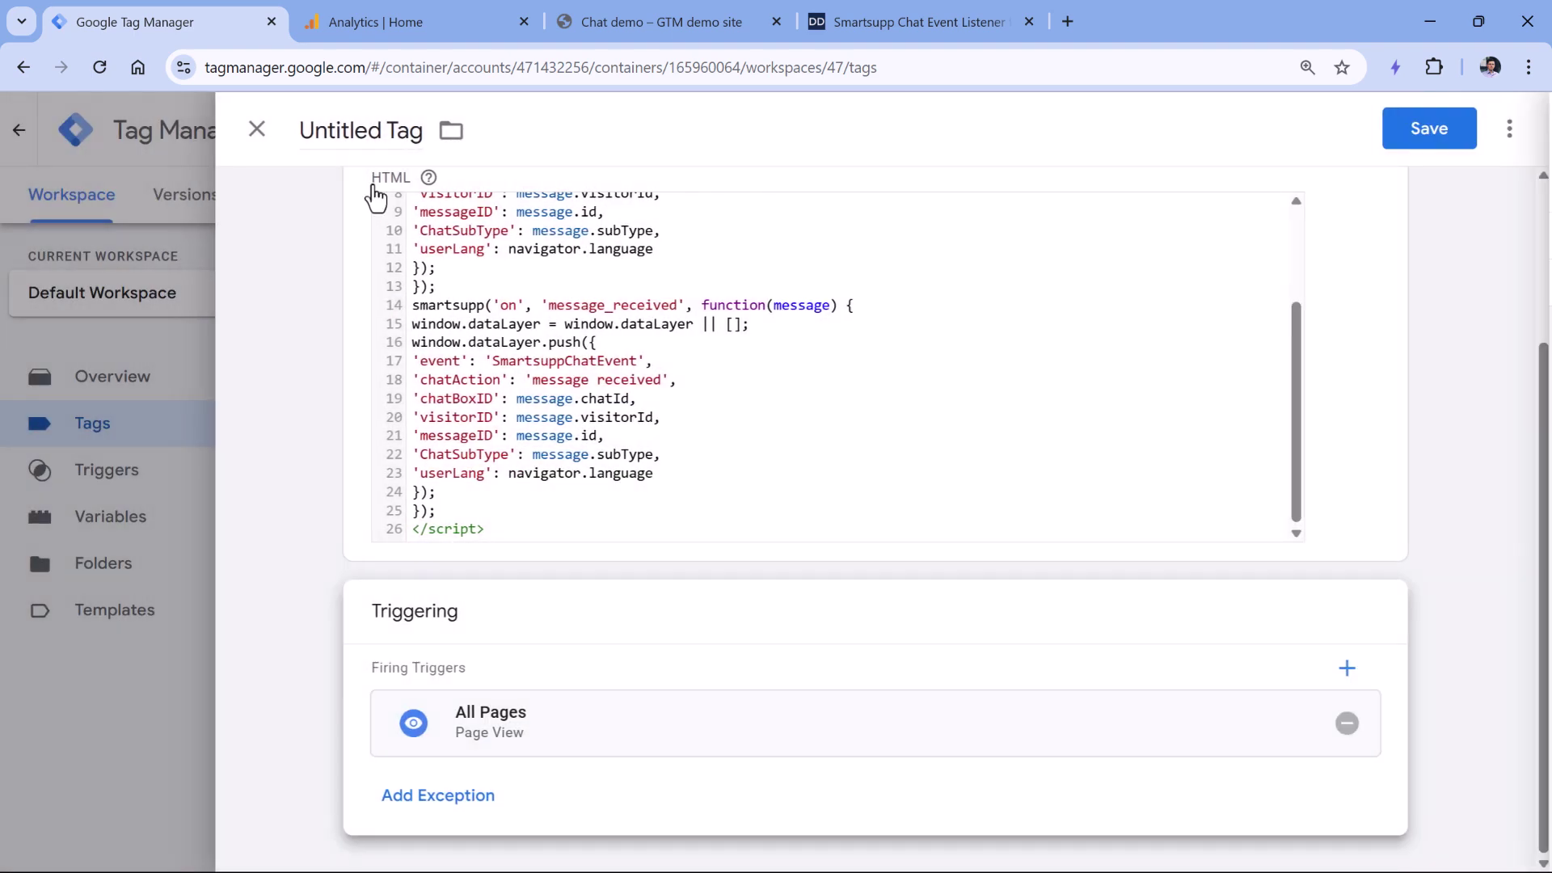
# - Name the tag "cHTML - smartsupp listener" and save it
pyautogui.click(363, 149)
pyautogui.write('cHTML ')
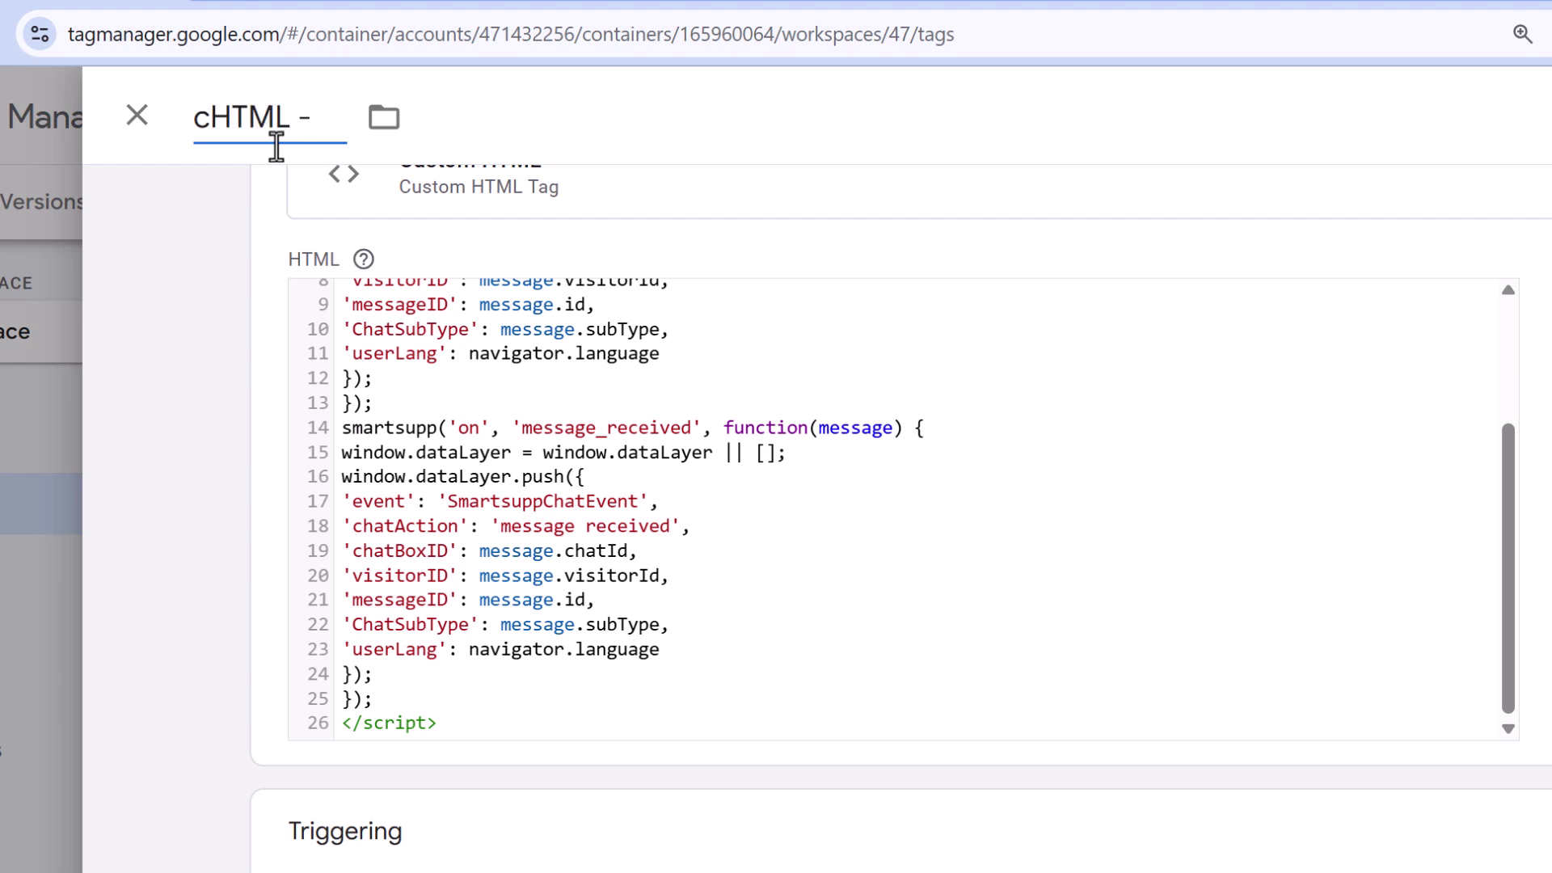
pyautogui.write('- smartsupp listen')
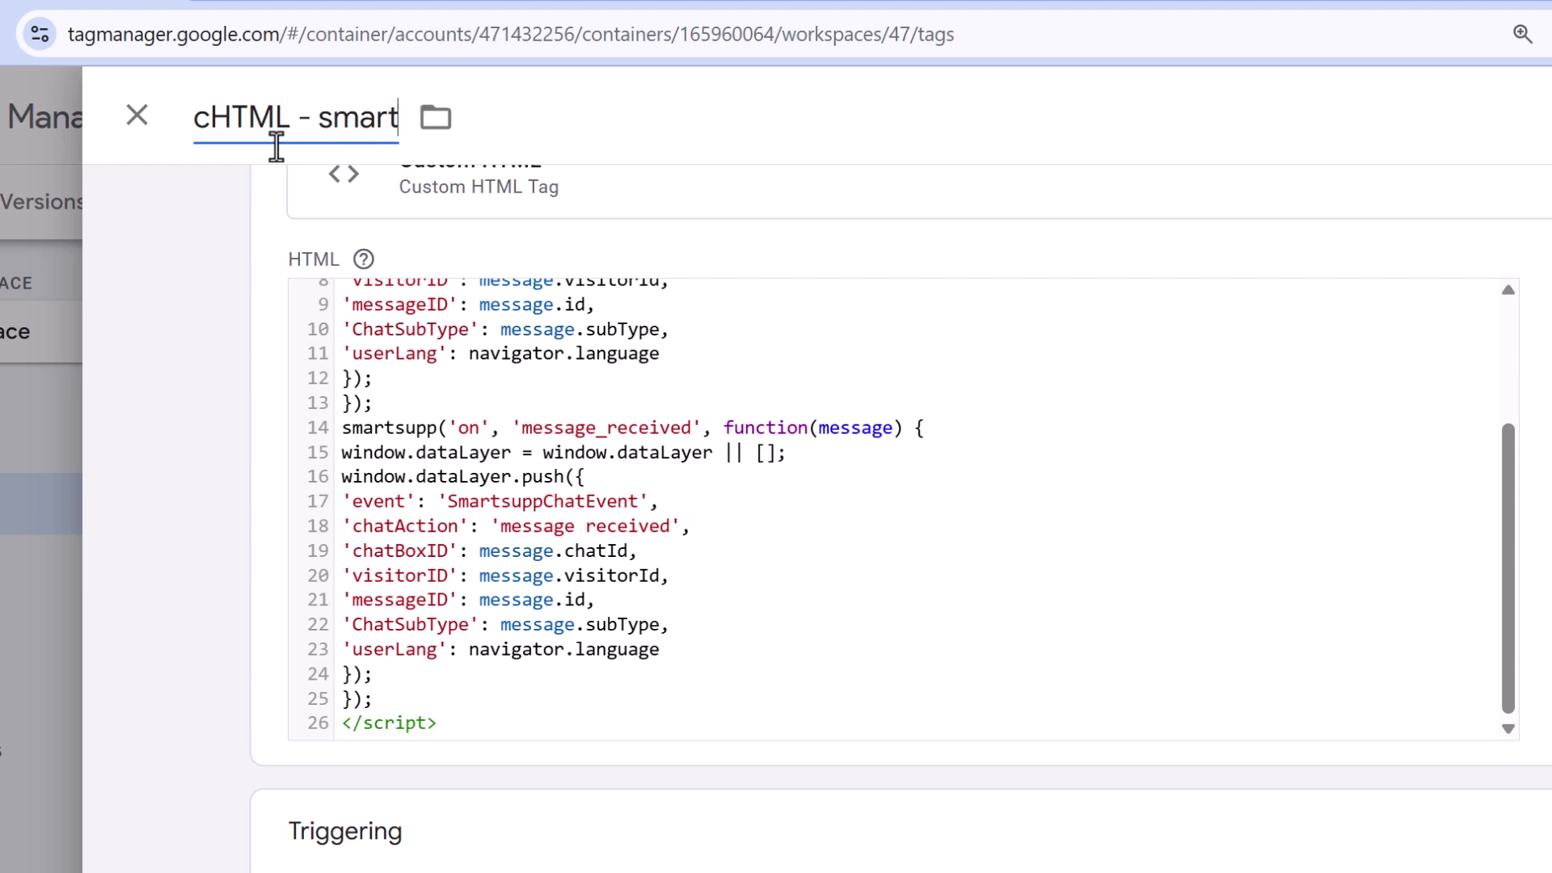
pyautogui.write('er')
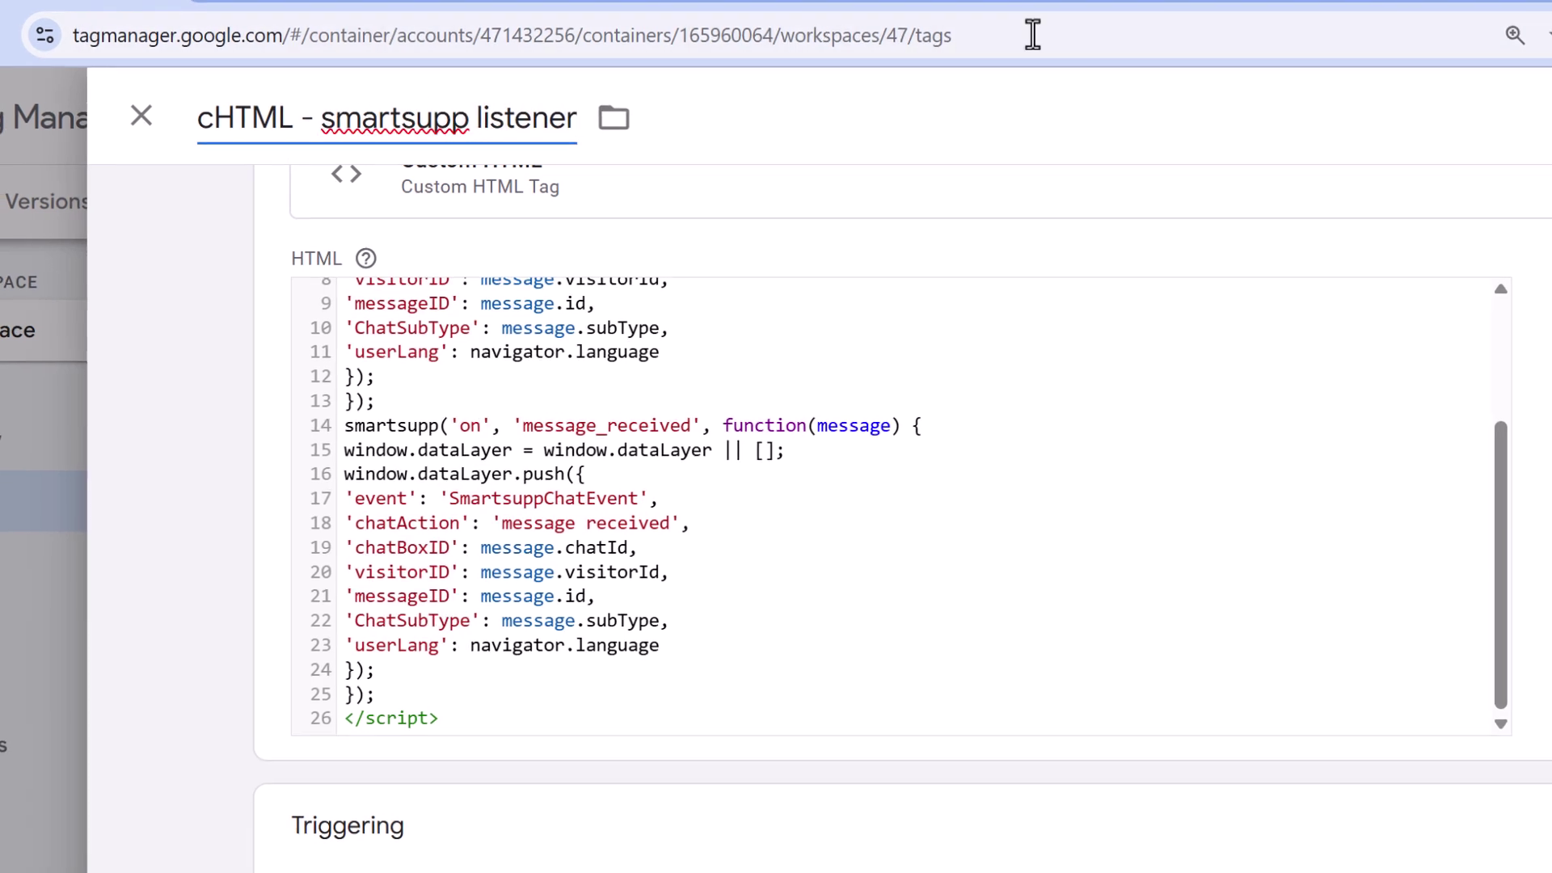
pyautogui.click(1551, 134)
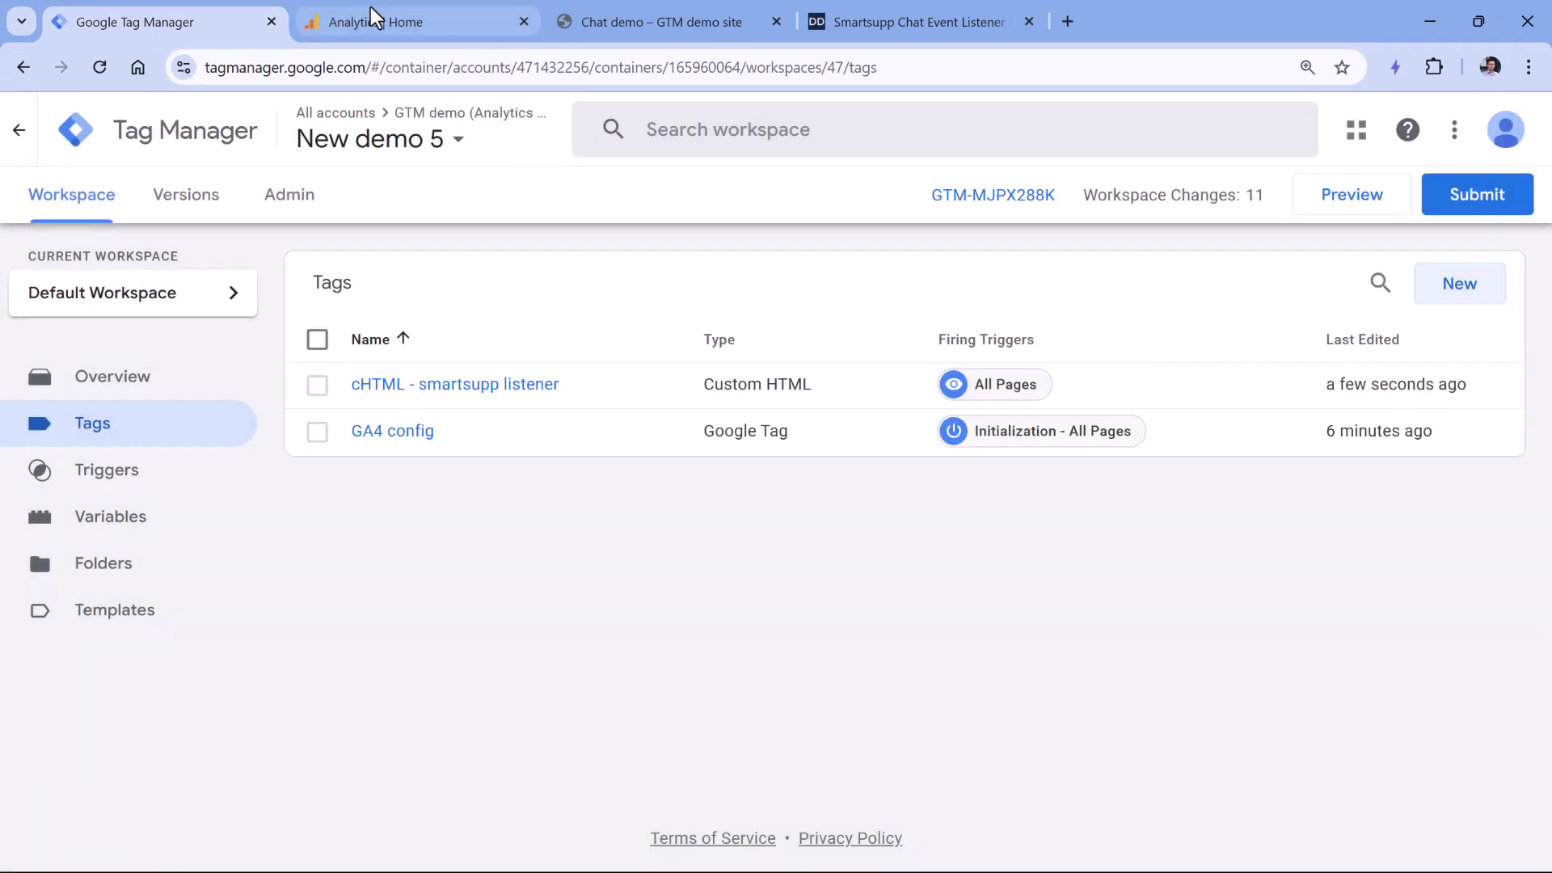
pyautogui.click(677, 24)
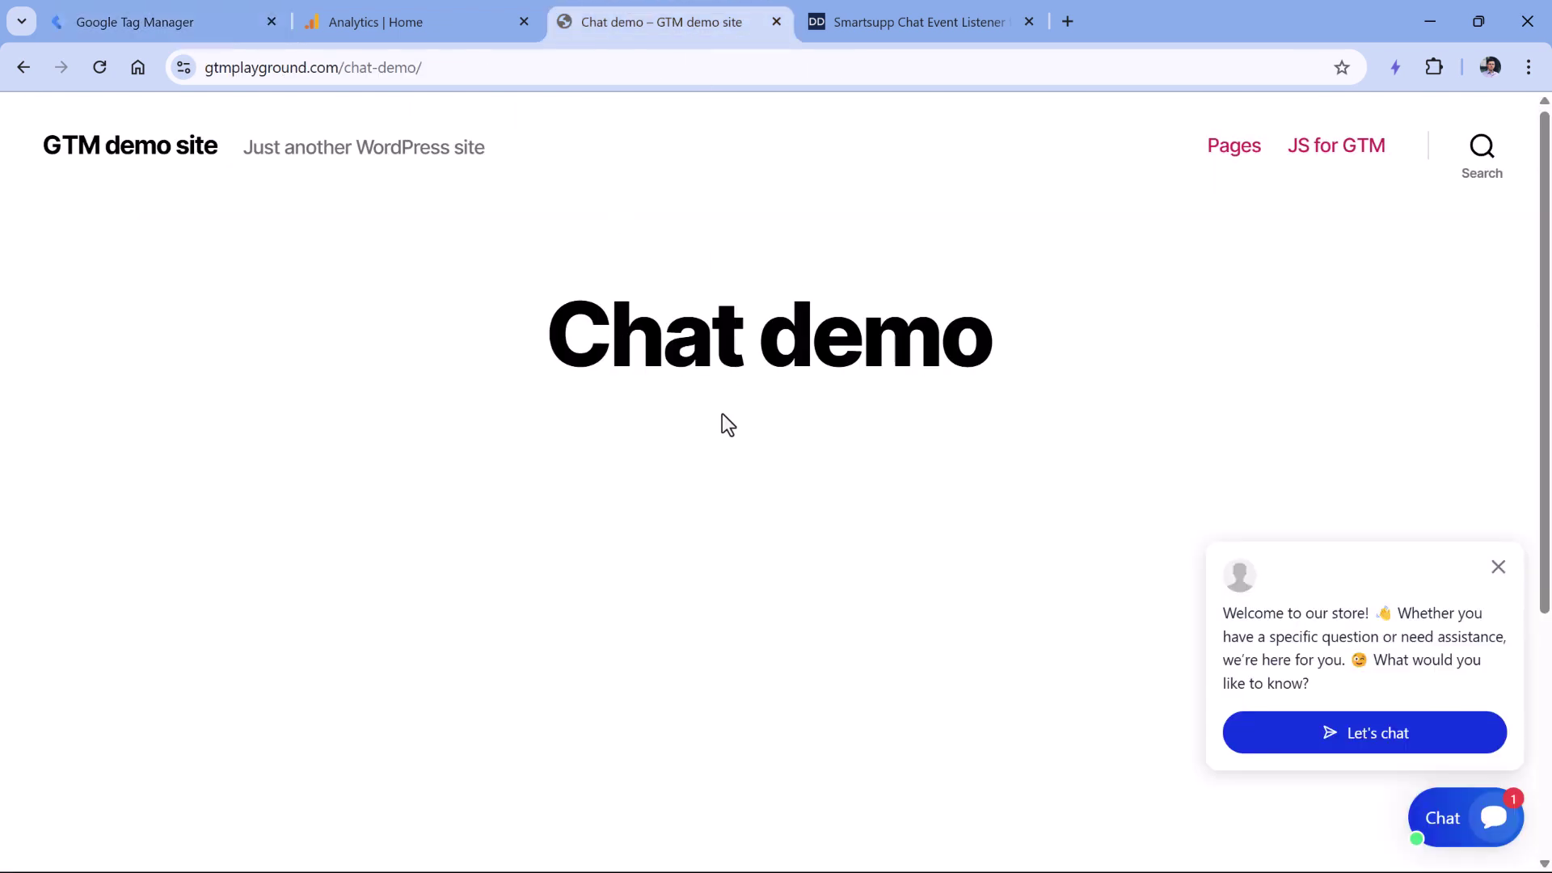
pyautogui.hotkey('ctrl', '1')
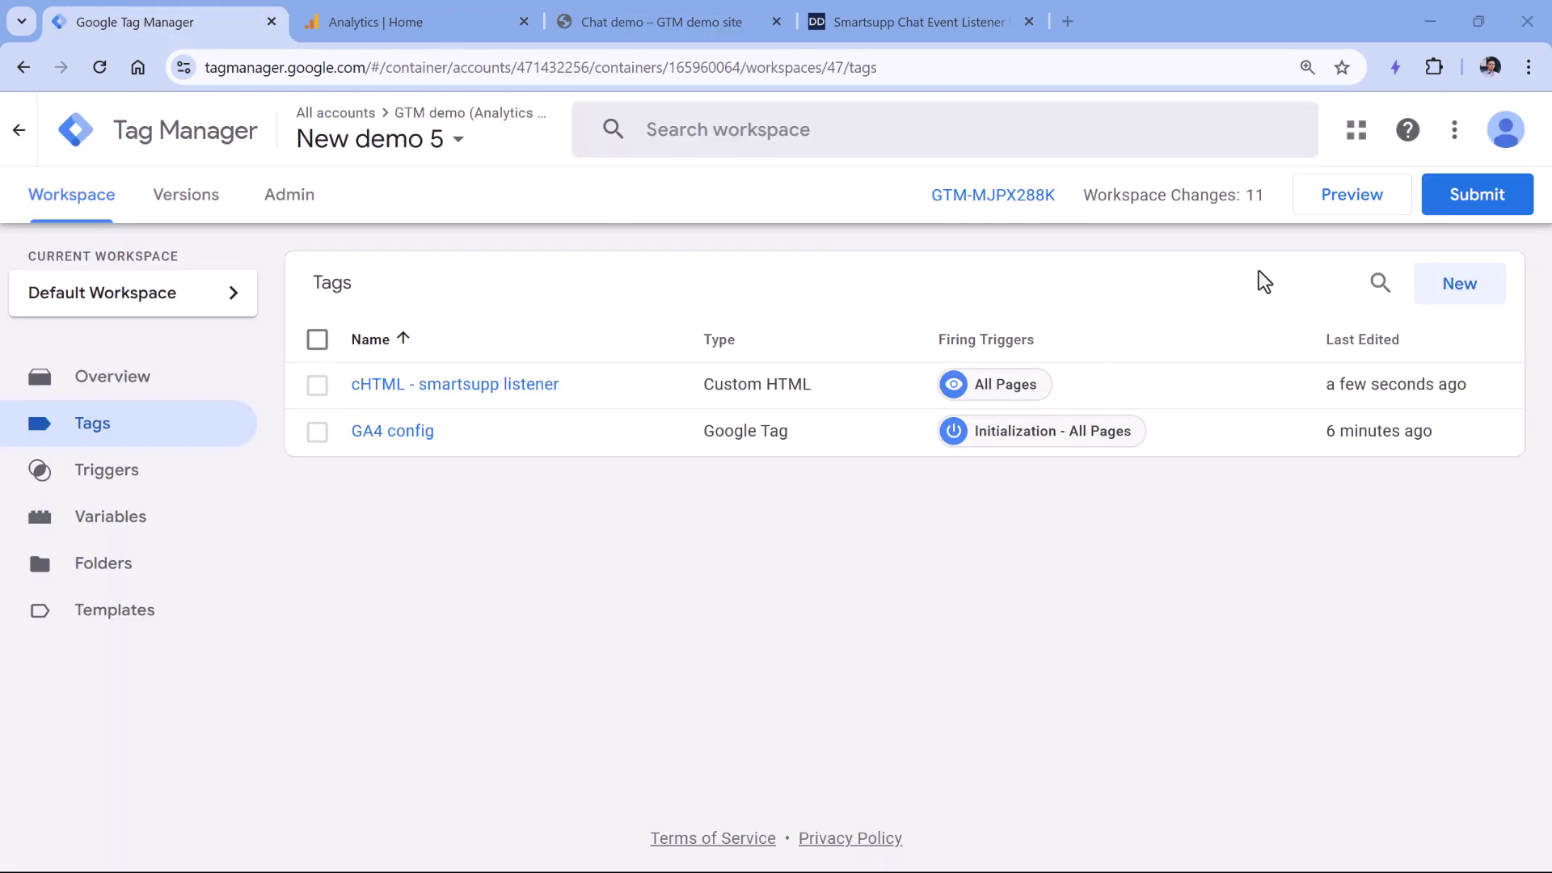
pyautogui.click(1352, 196)
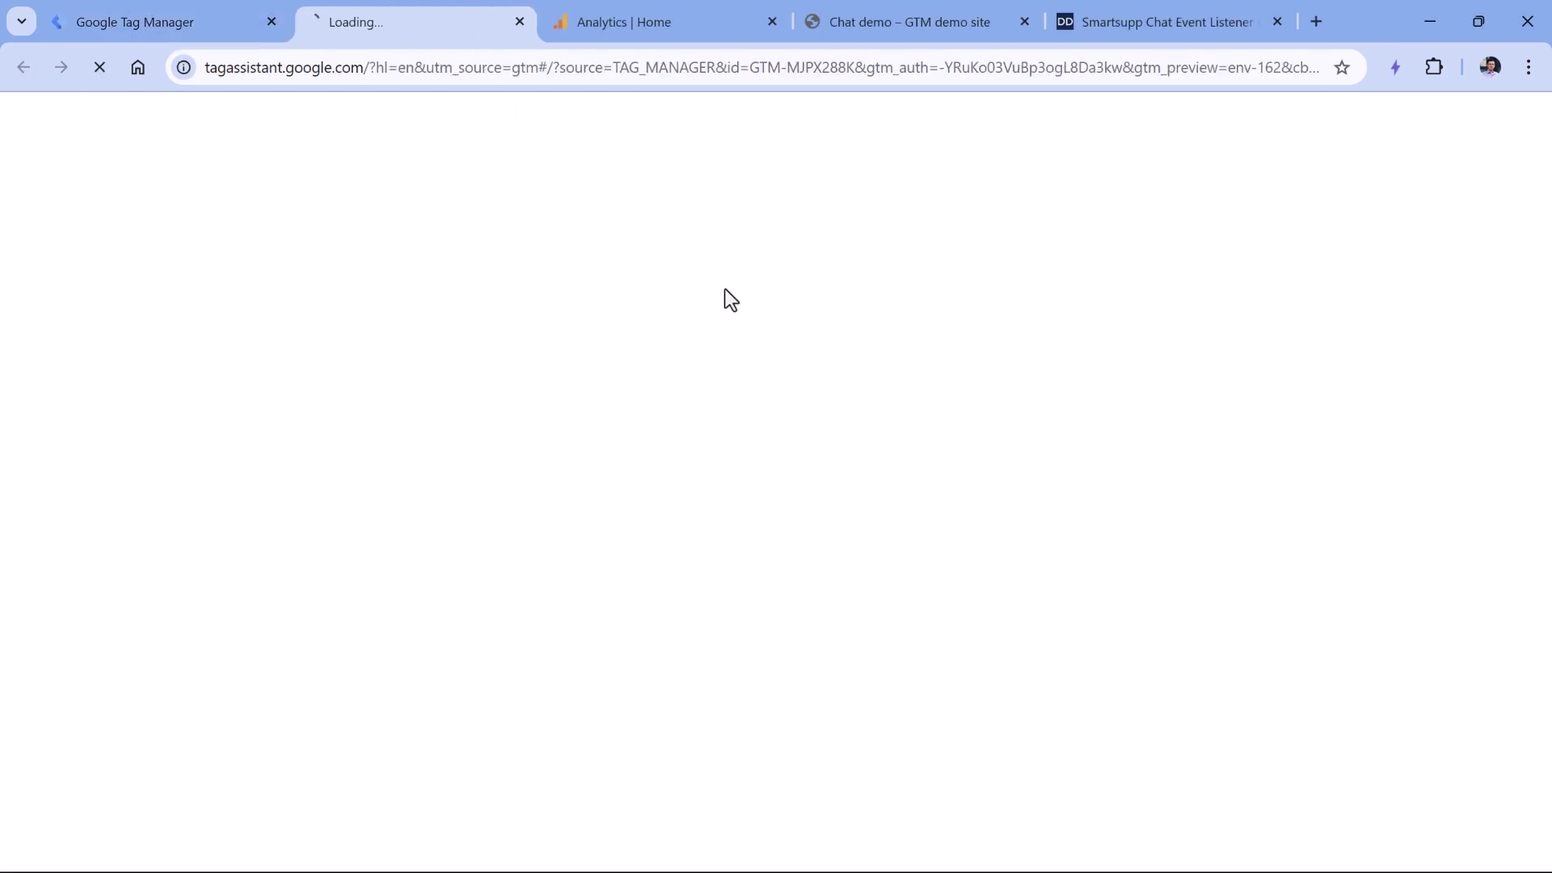
pyautogui.click(881, 24)
pyautogui.click(434, 68)
pyautogui.hotkey('ctrl', 'c')
pyautogui.click(396, 26)
pyautogui.hotkey('ctrl', 'v')
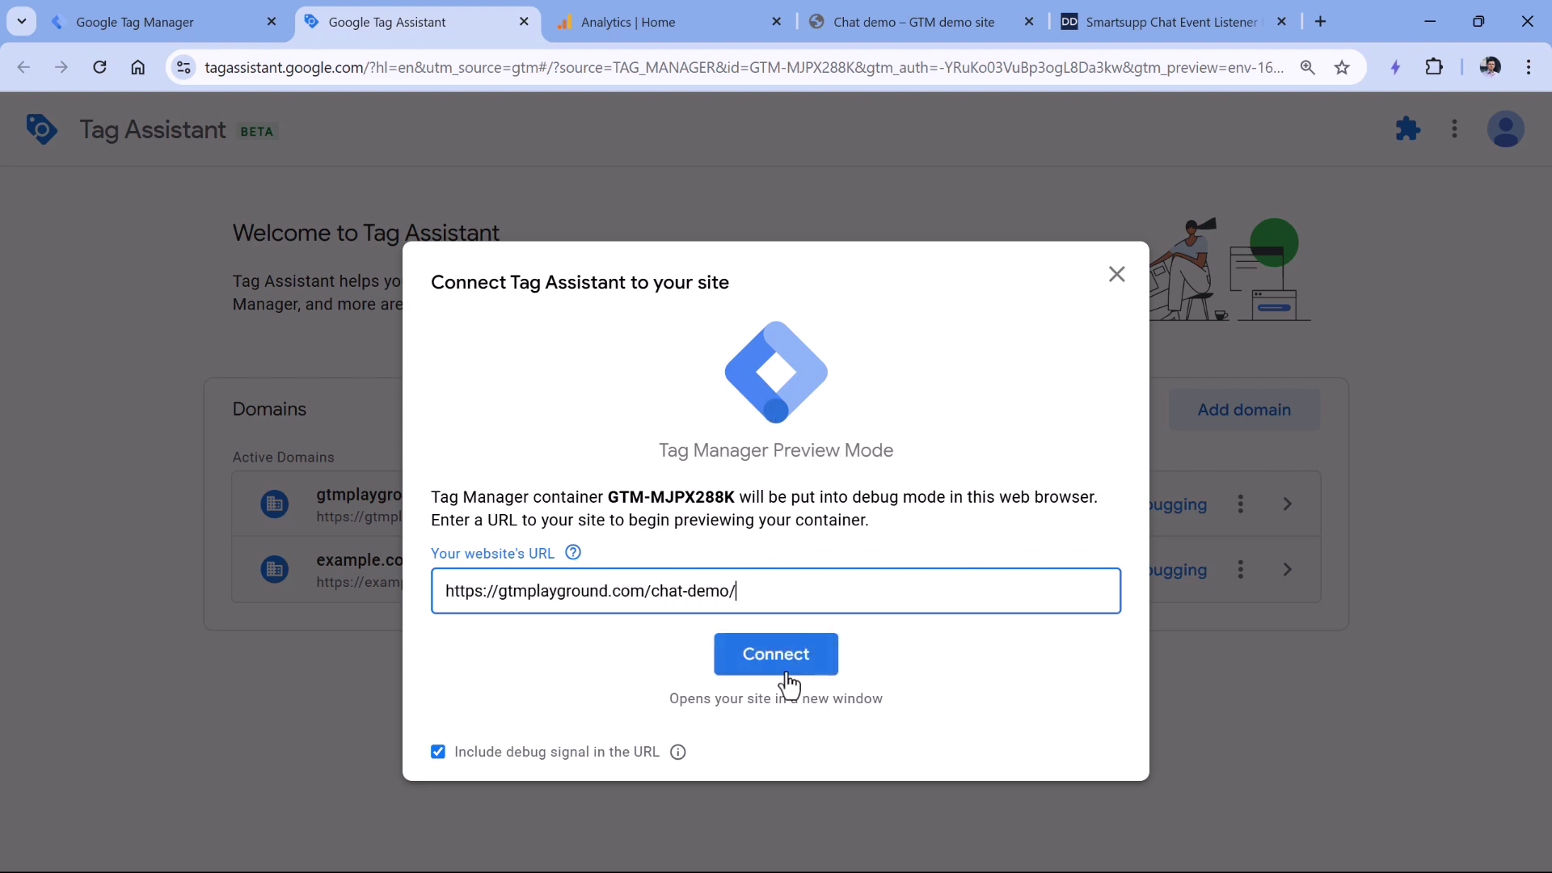
pyautogui.click(789, 669)
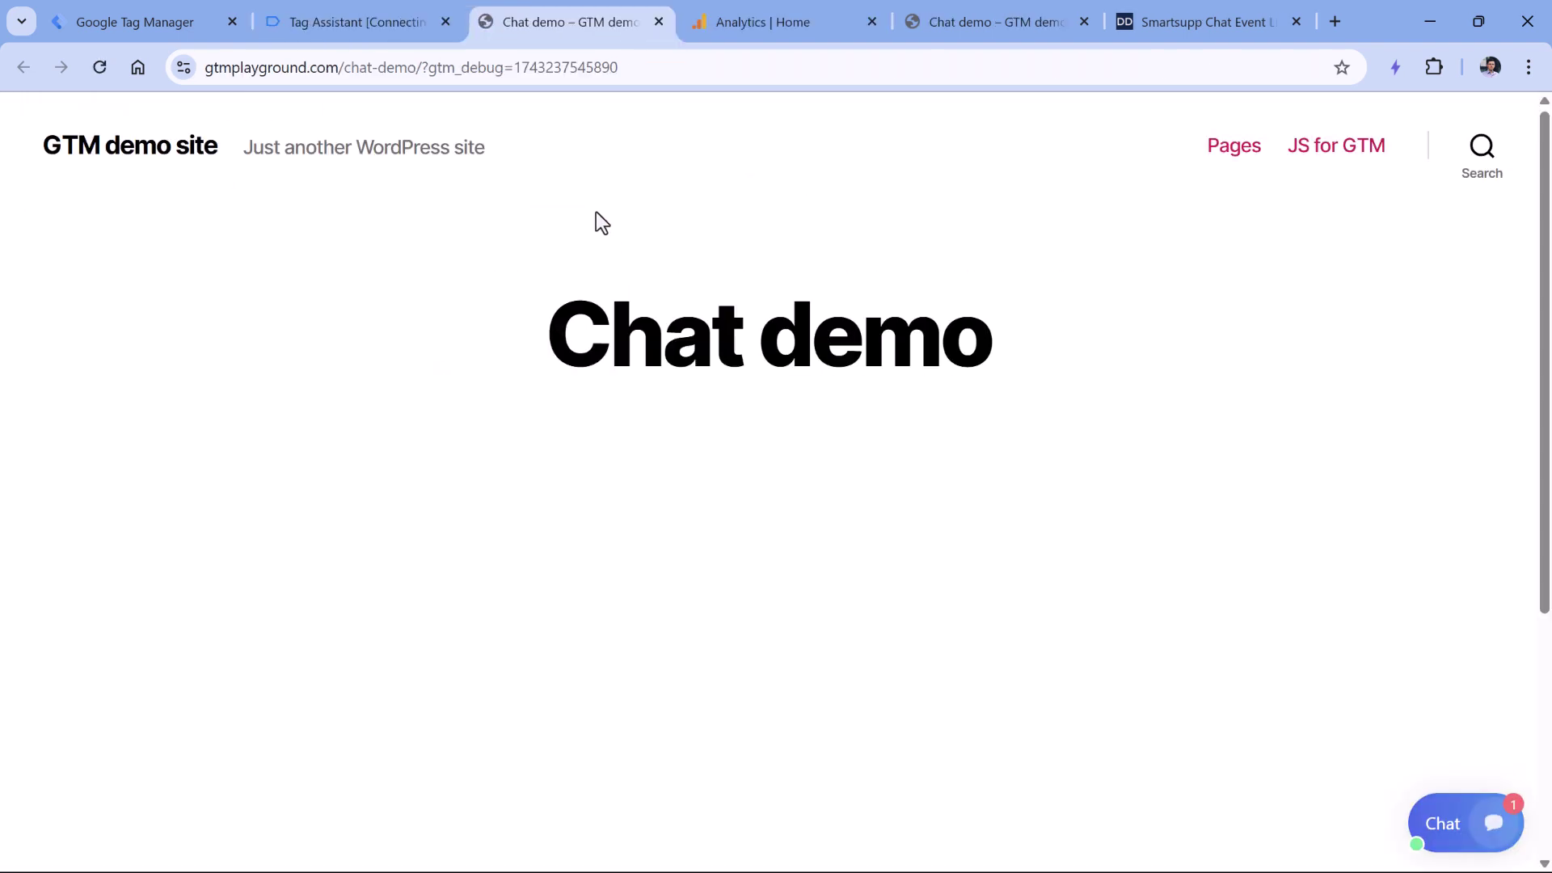
# - Move the Tag Assistant badge away from the chat widget, open the chat and send the message "test"
pyautogui.moveTo(1213, 679); pyautogui.dragTo(1196, 291)
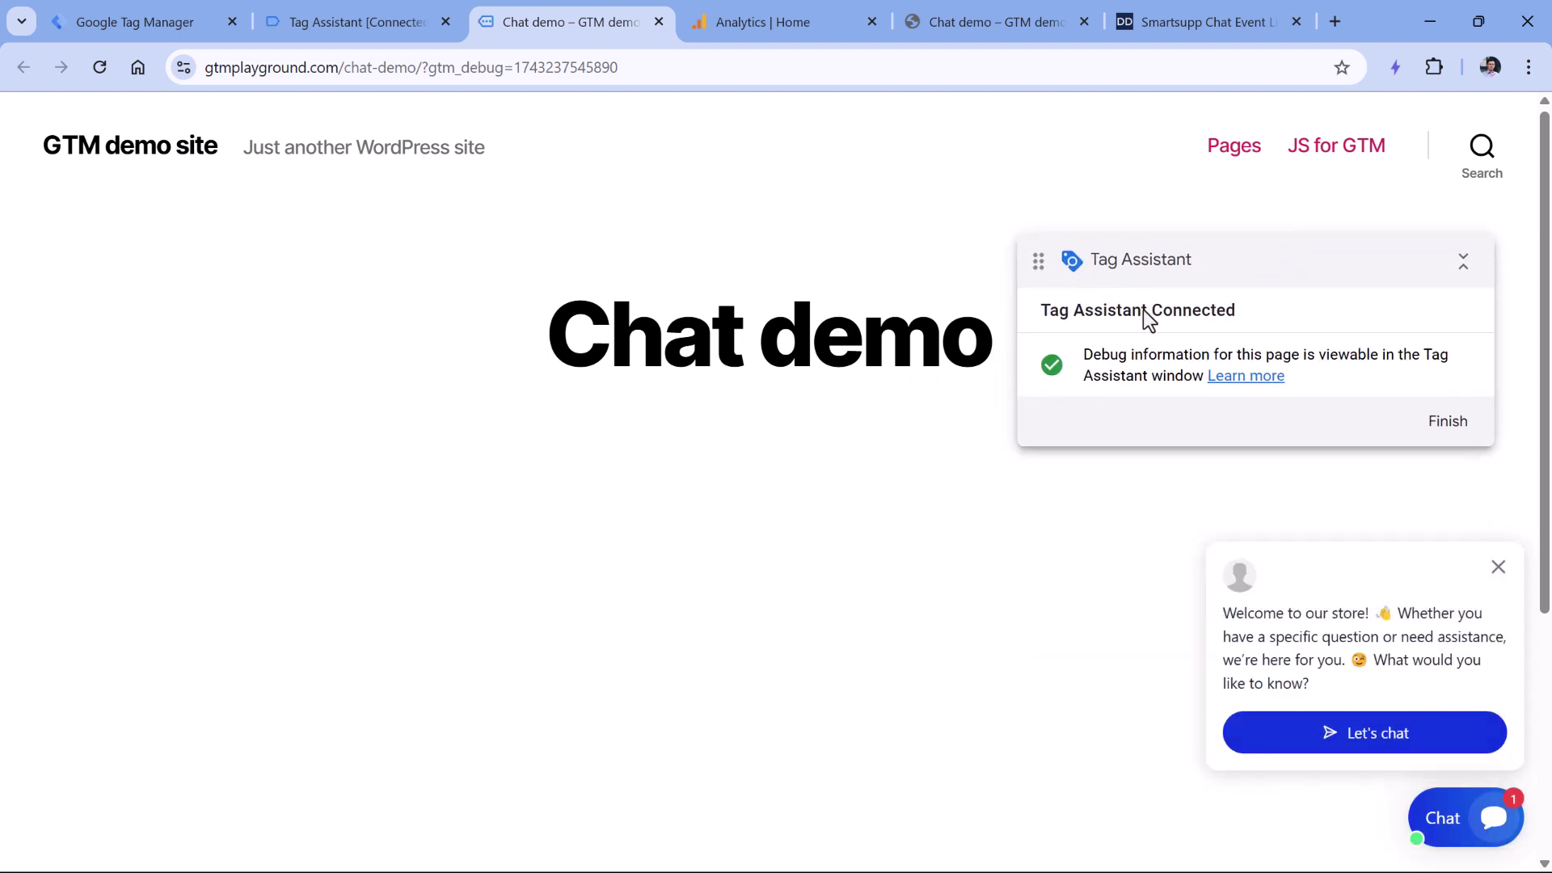
pyautogui.moveTo(1103, 310); pyautogui.dragTo(1325, 487)
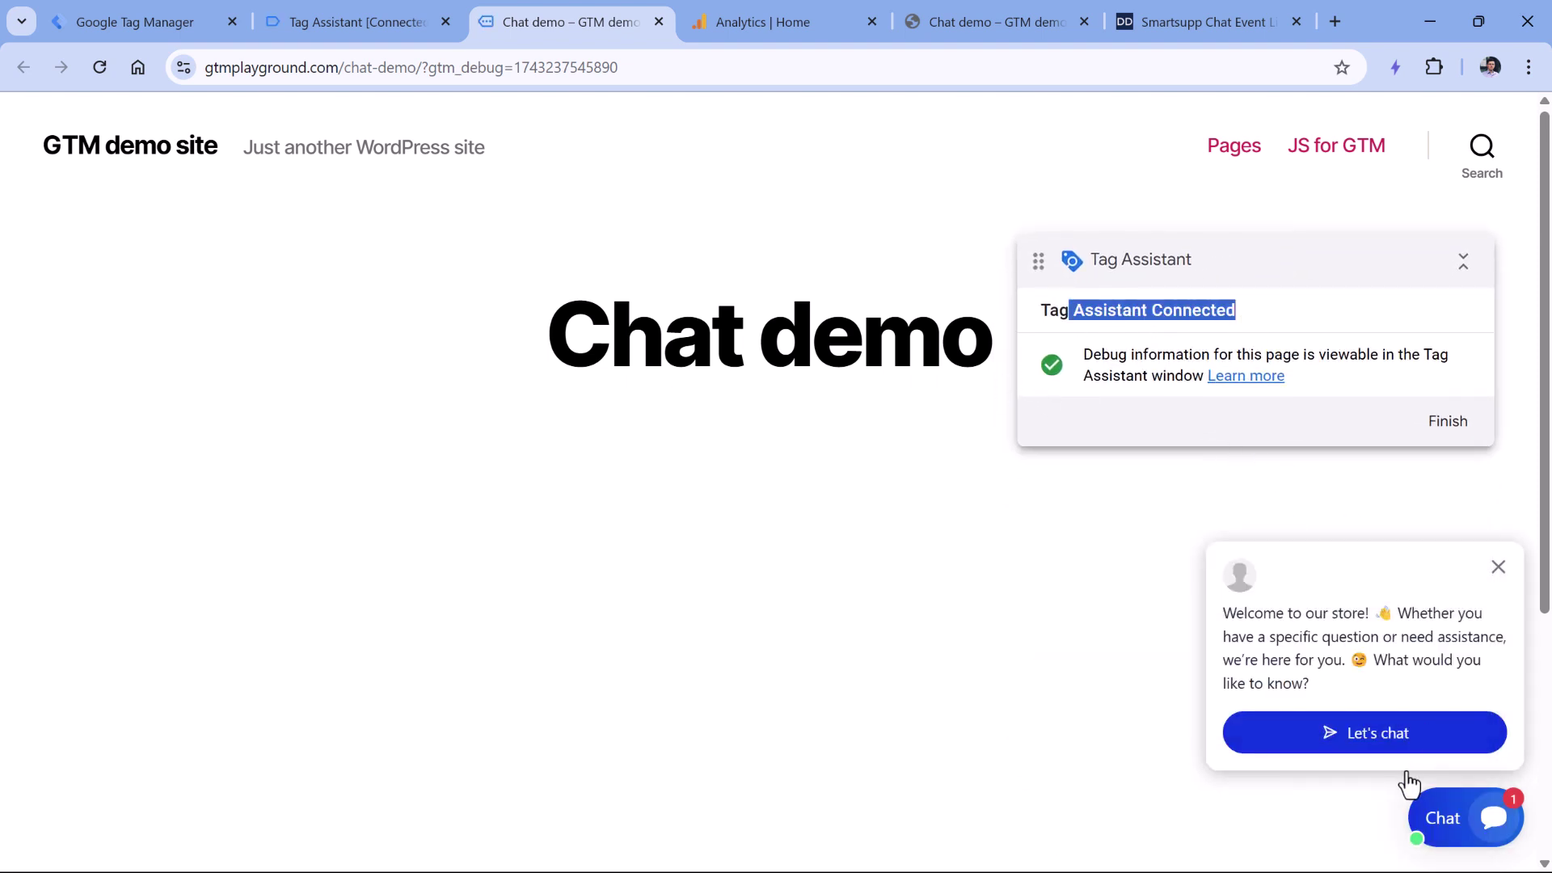
pyautogui.click(1375, 754)
pyautogui.click(1270, 771)
pyautogui.write('test')
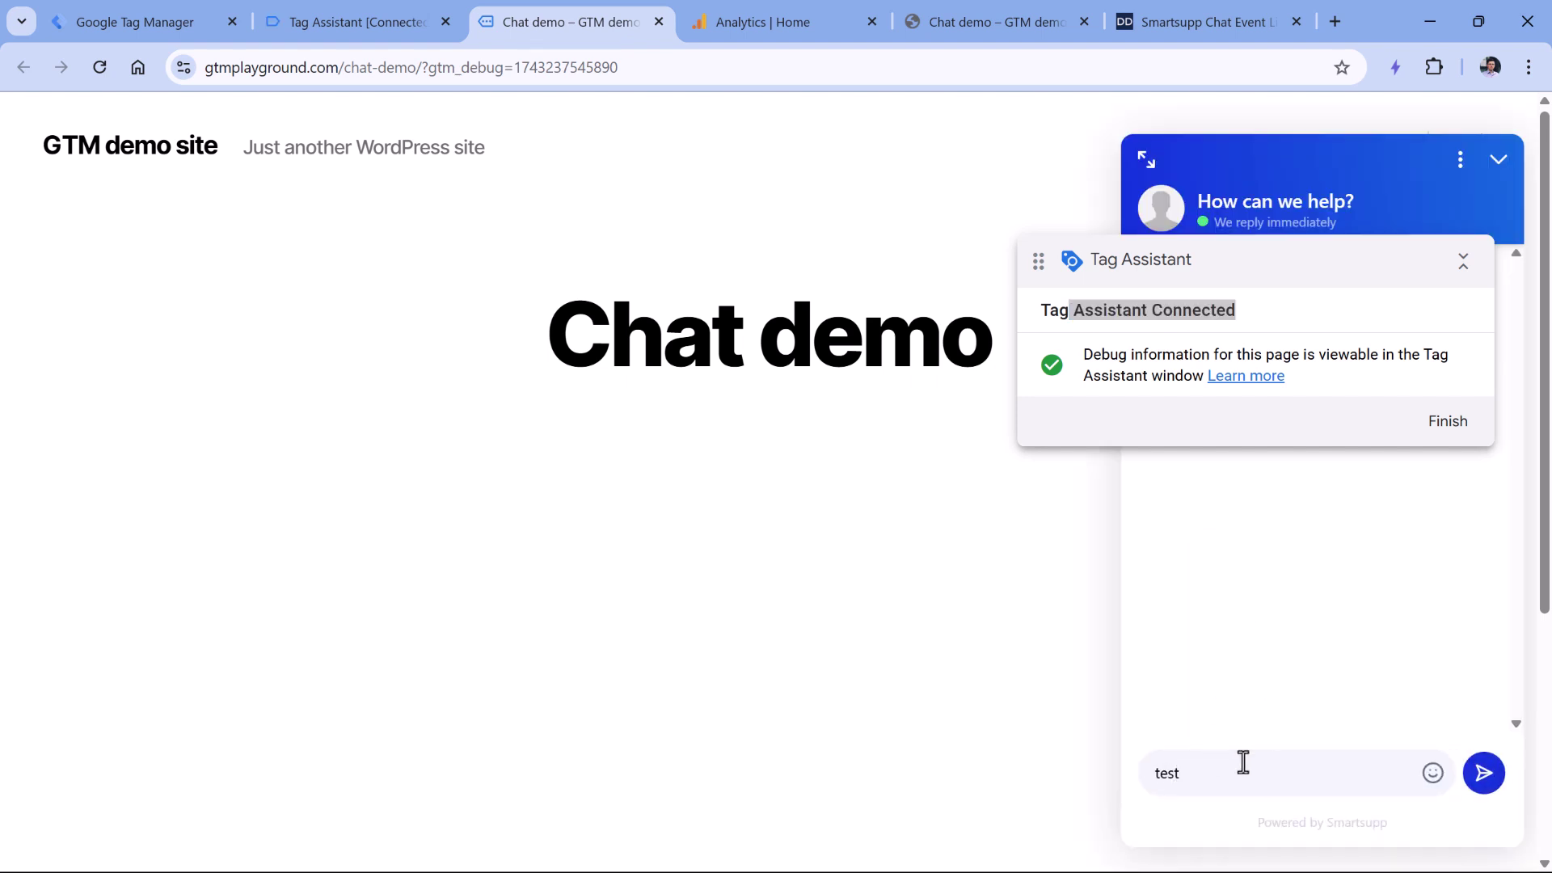
pyautogui.click(1483, 775)
# - Switch to Tag Assistant, dismiss the connection notice and examine the chatAction and other parameters of the SmartsuppChatEvent
pyautogui.click(376, 24)
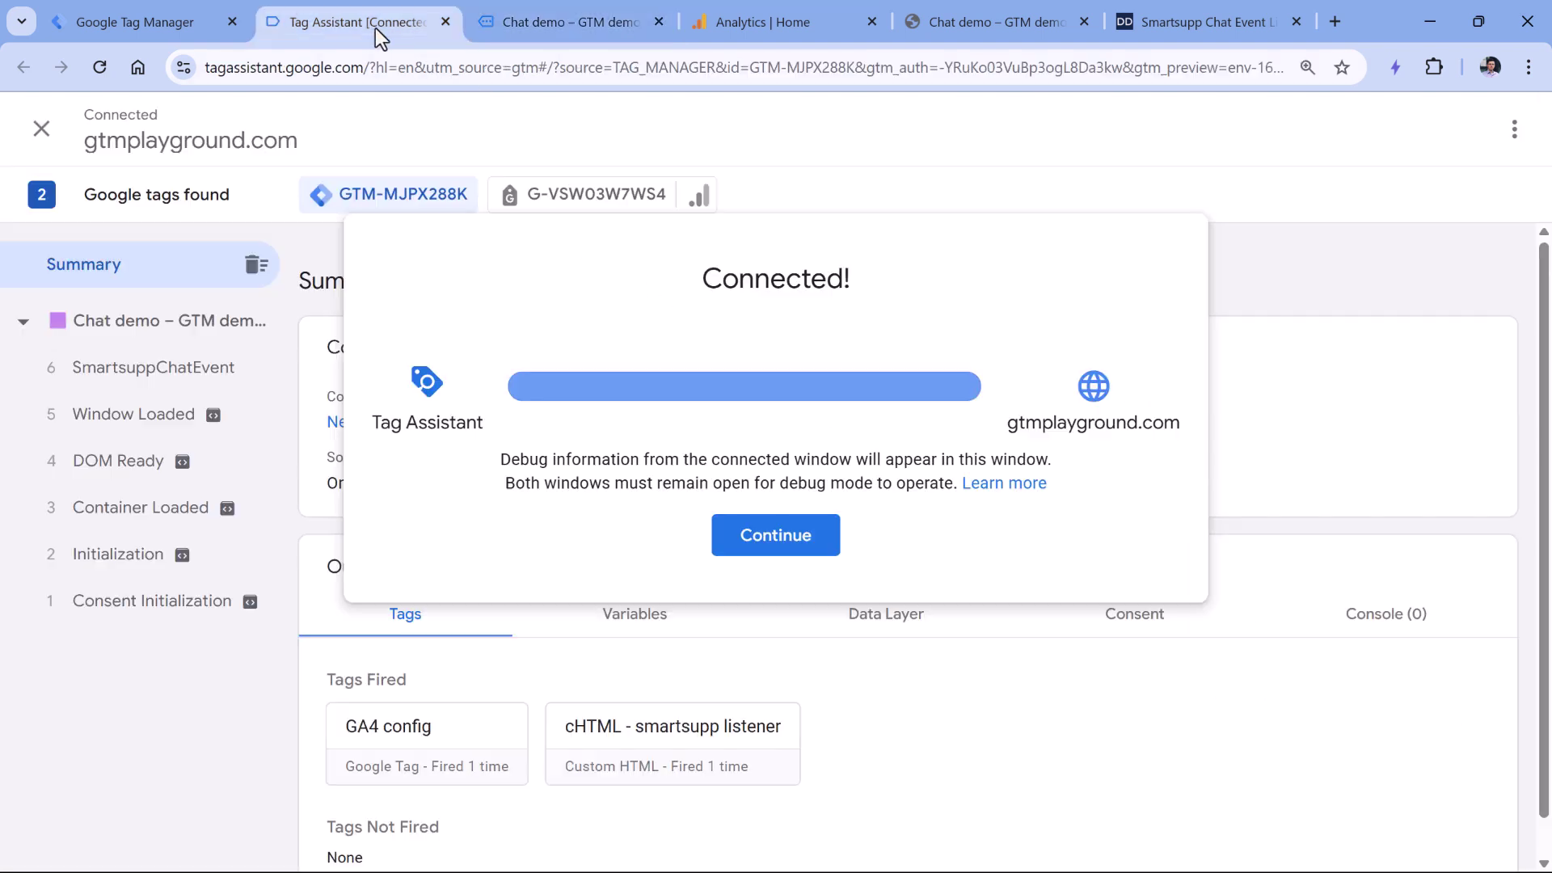
pyautogui.click(715, 533)
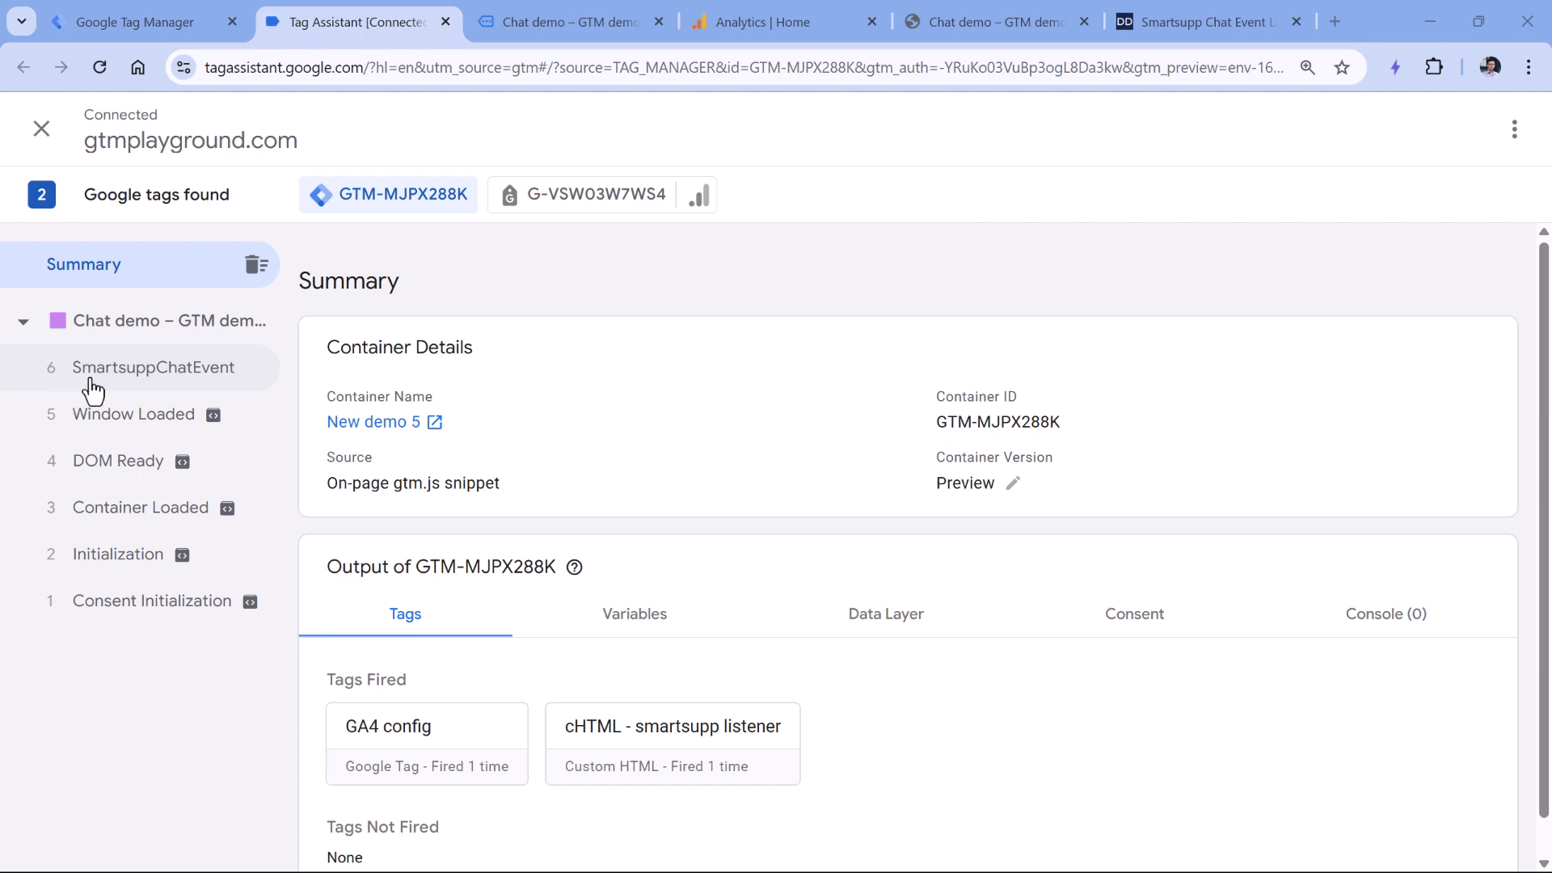
pyautogui.click(152, 372)
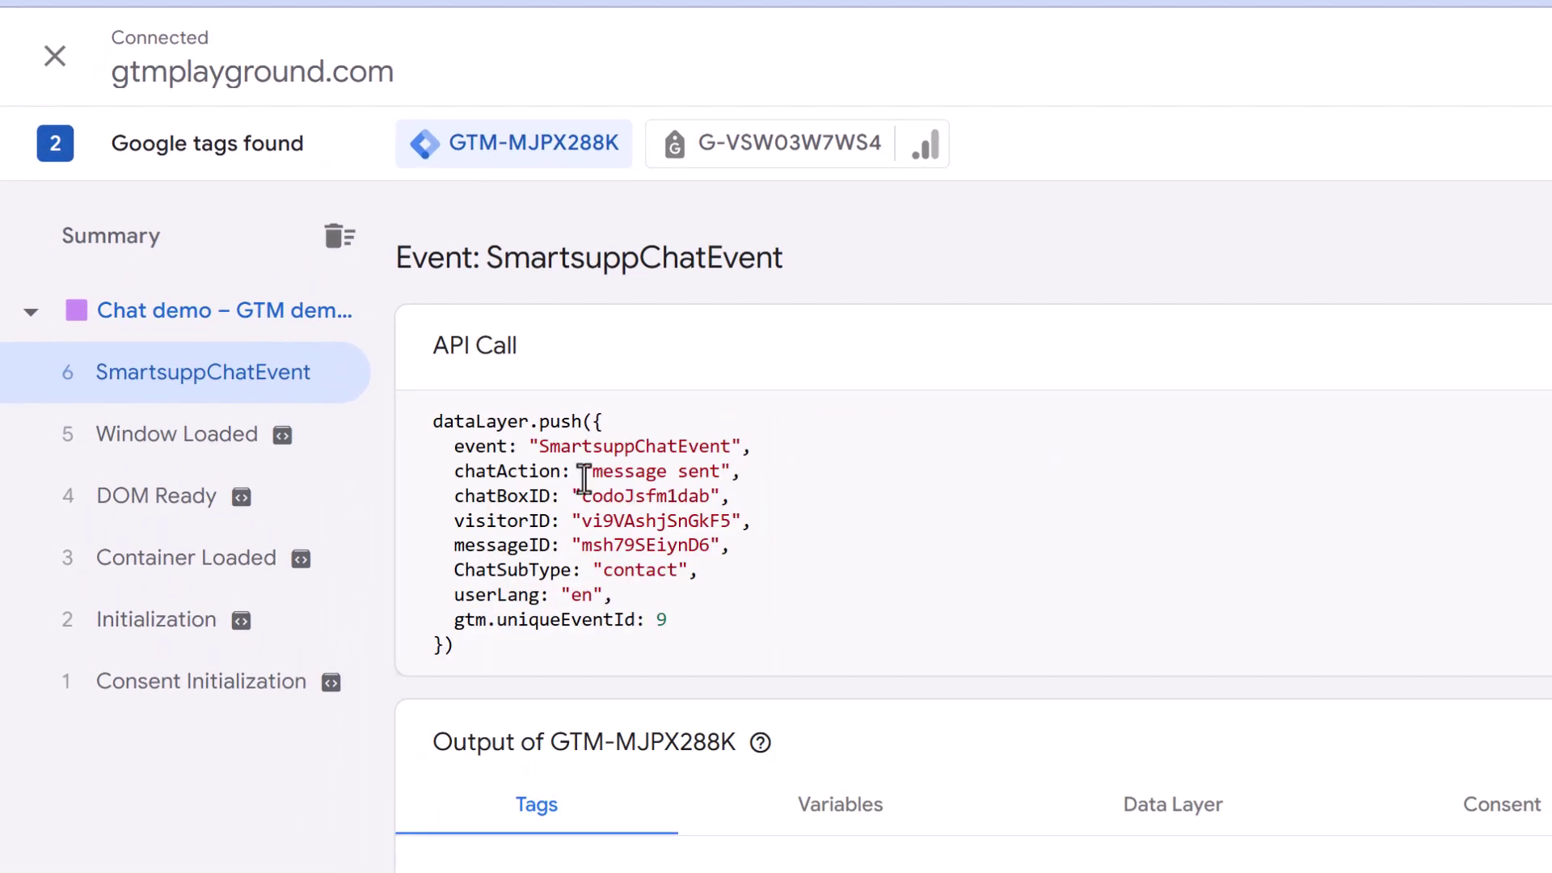
pyautogui.moveTo(590, 473); pyautogui.dragTo(711, 486)
pyautogui.click(577, 477)
pyautogui.moveTo(450, 478); pyautogui.dragTo(724, 590)
pyautogui.click(724, 589)
pyautogui.moveTo(447, 473); pyautogui.dragTo(722, 472)
# - Return to the chat demo page and send a second chat message, "testas"
pyautogui.click(574, 30)
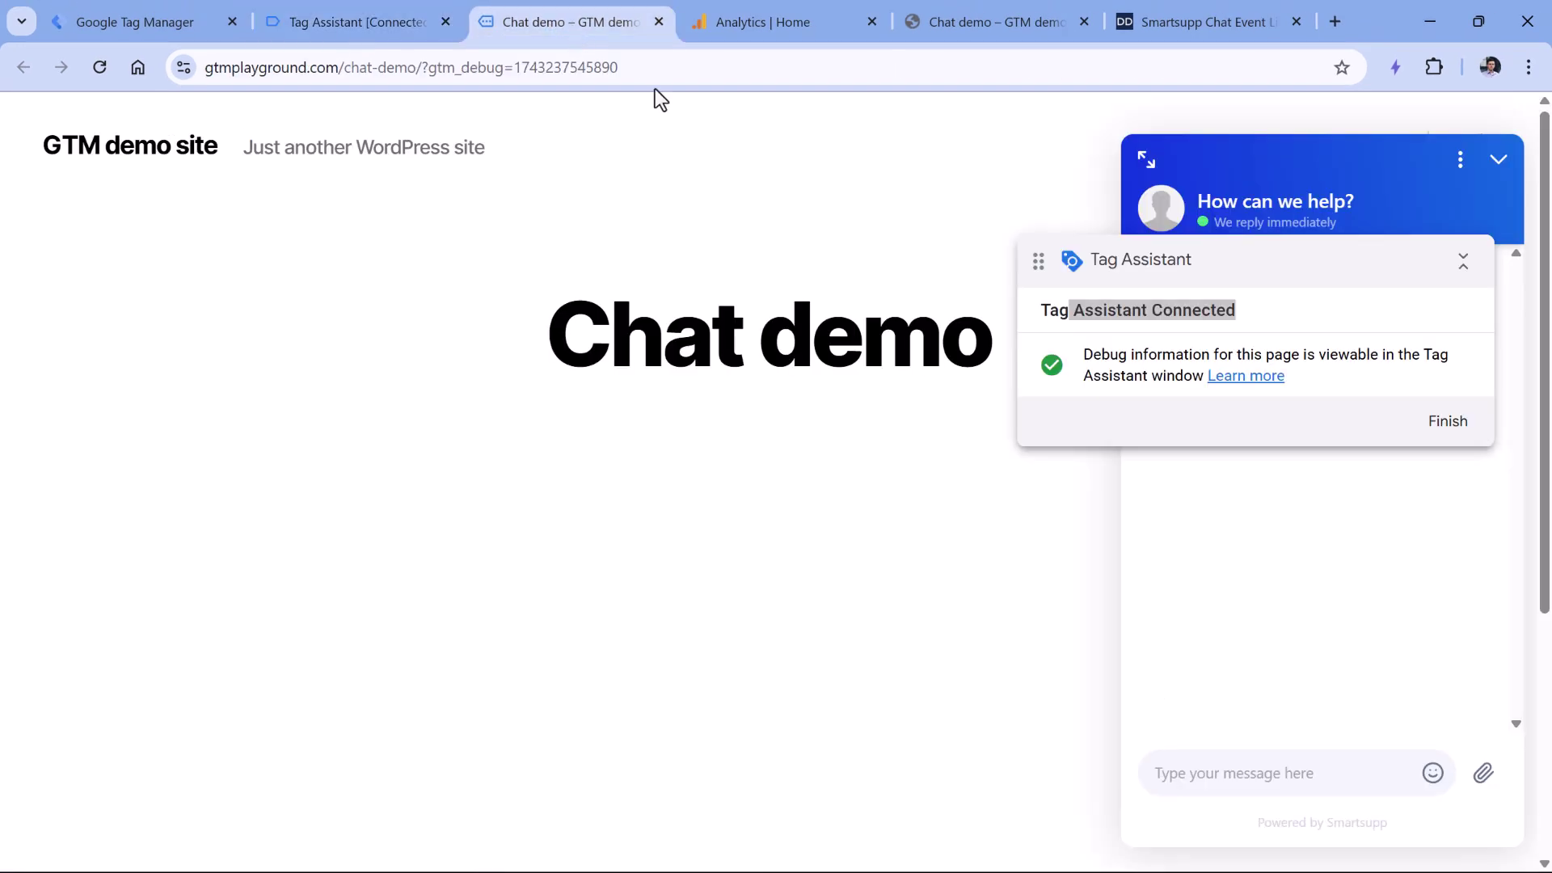
pyautogui.write('test')
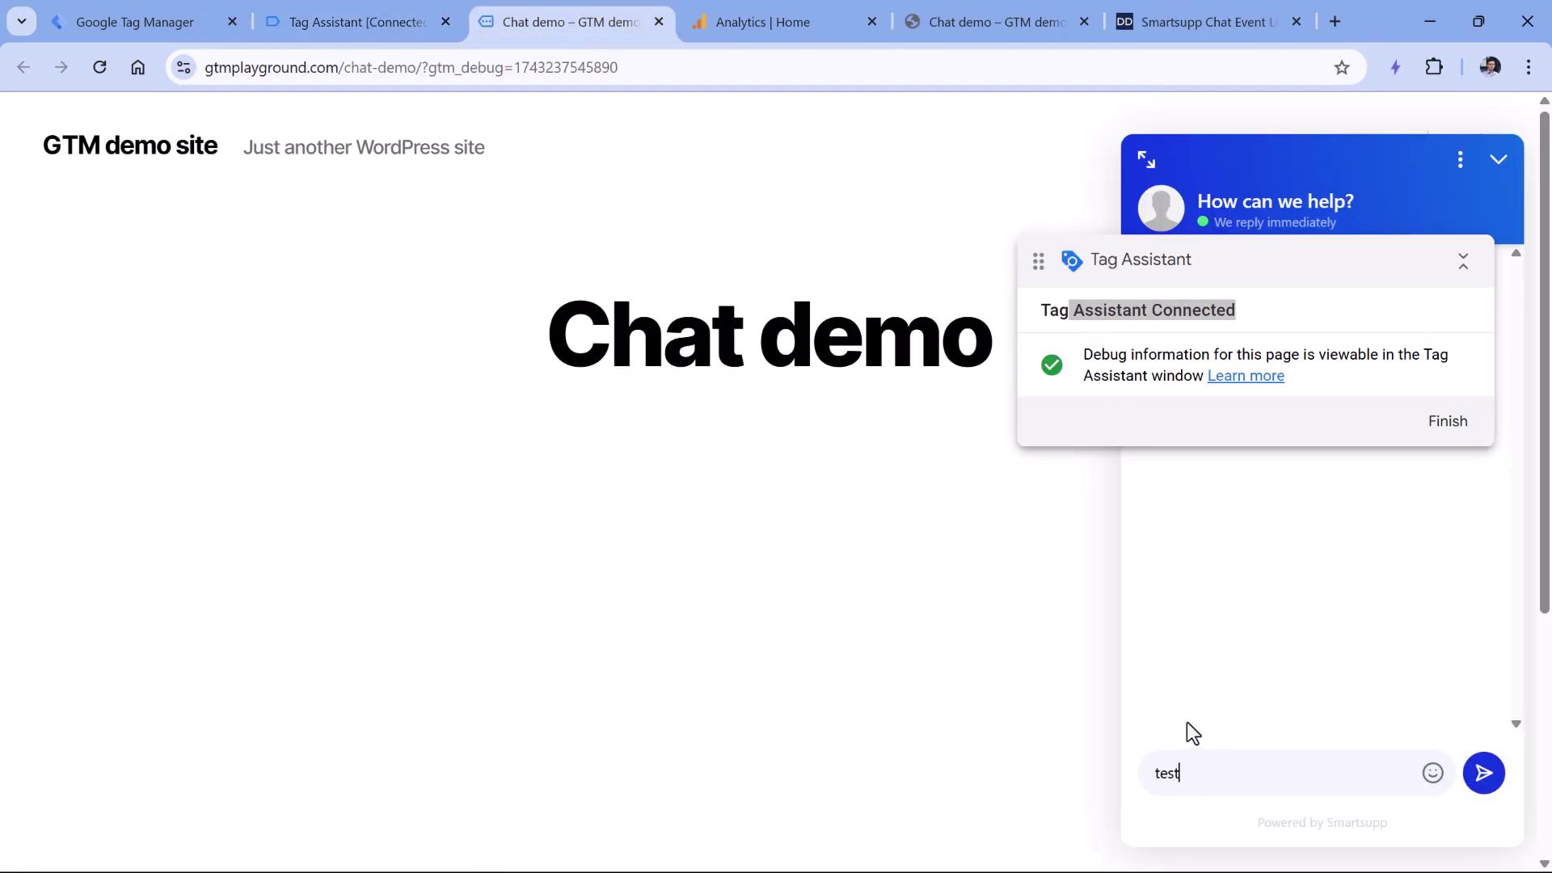
pyautogui.press('Return')
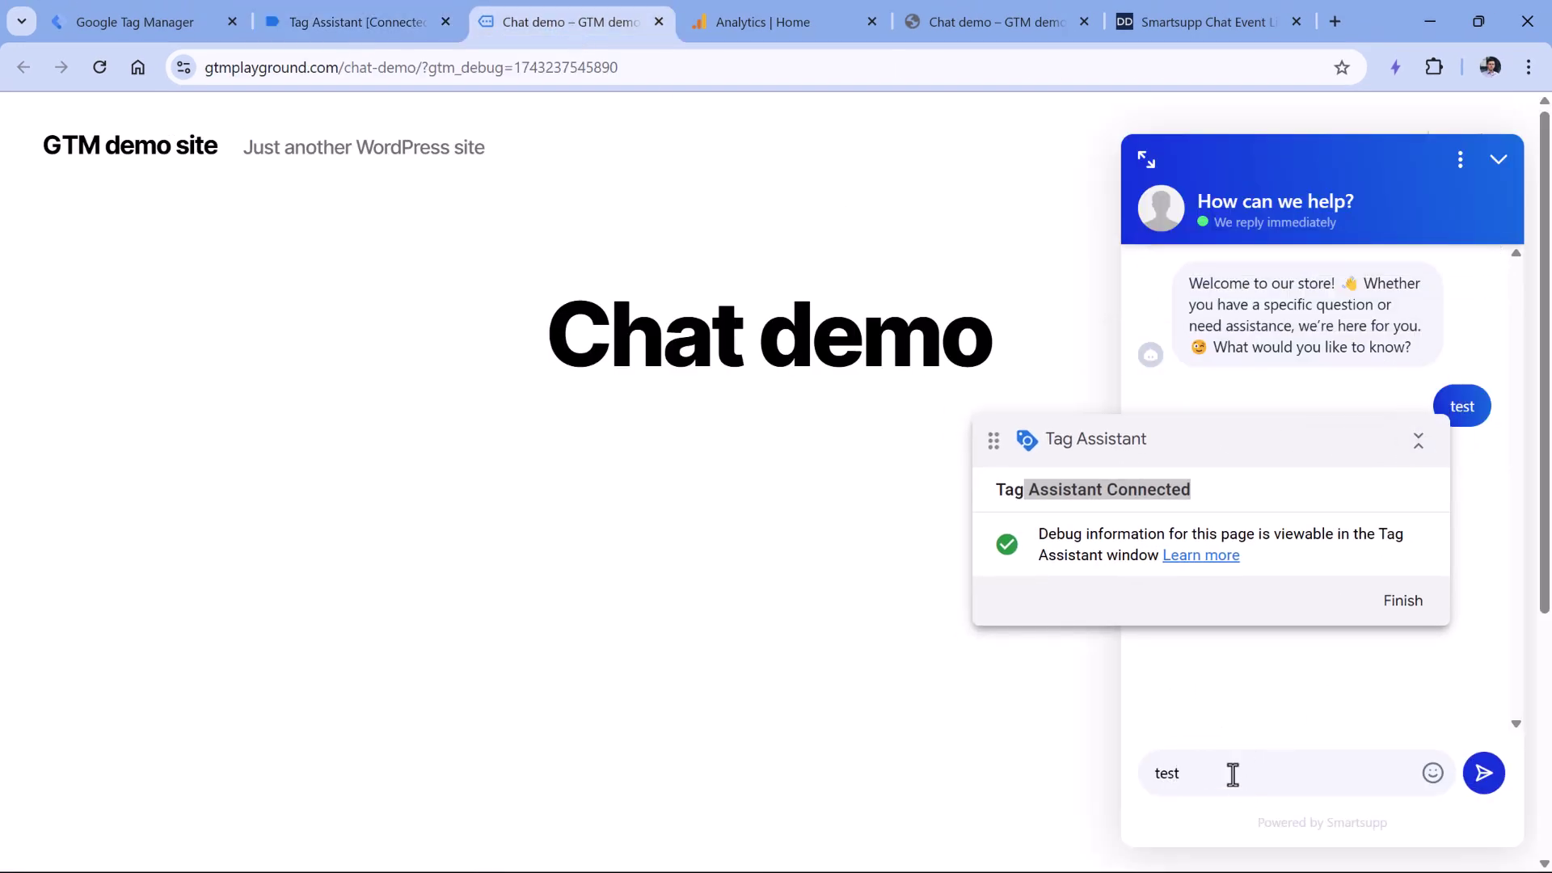
pyautogui.write('as')
pyautogui.press('Return')
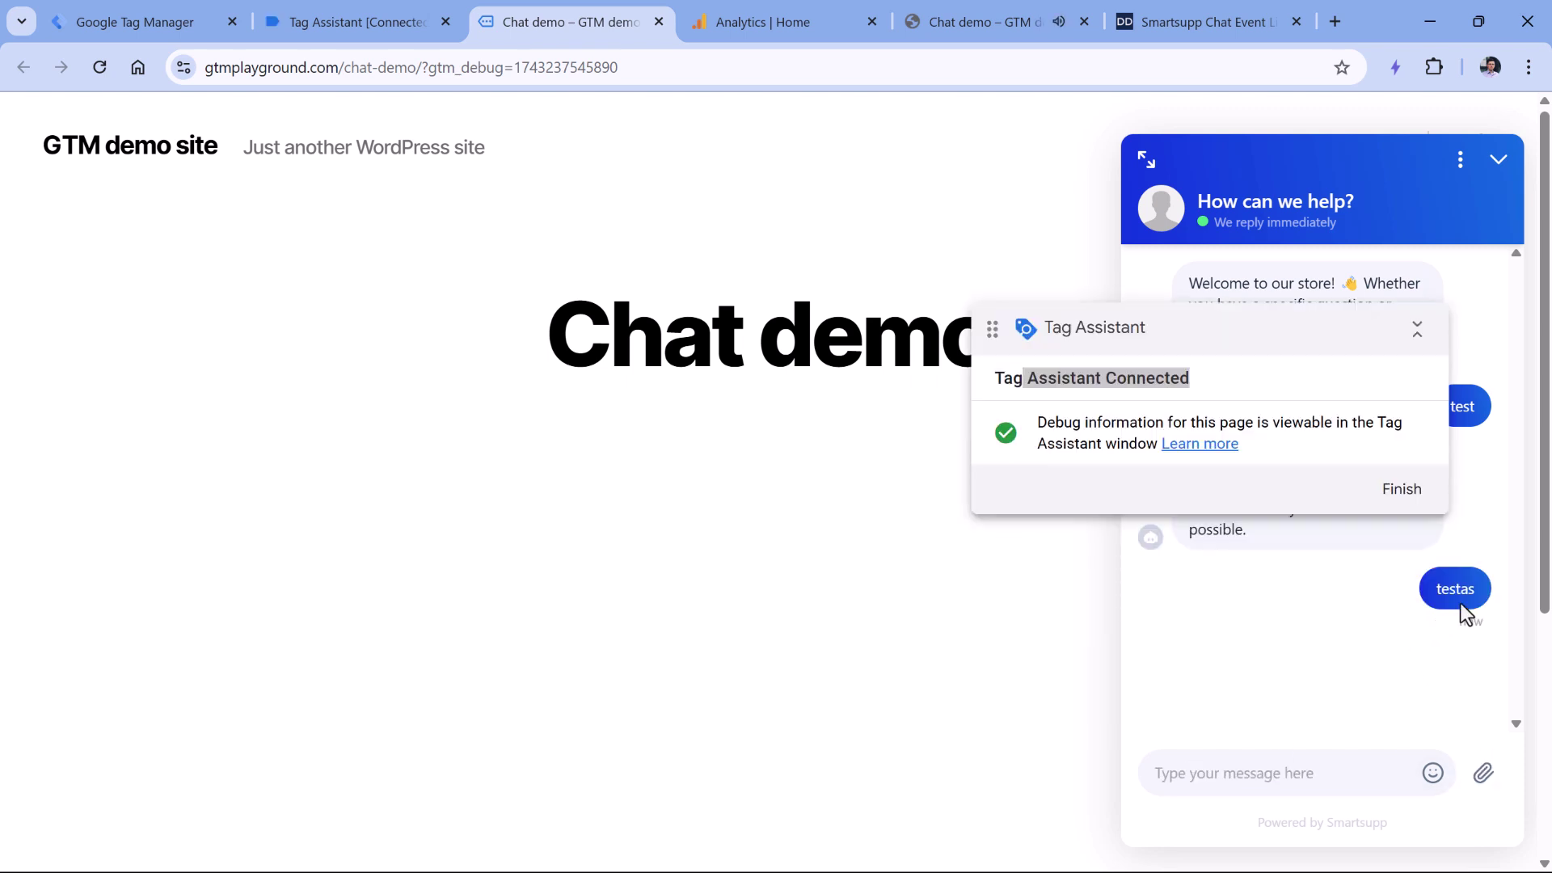
# - Switch to Tag Assistant and look through the API calls of the SmartsuppChatEvent entries 6 to 9
pyautogui.click(374, 24)
pyautogui.click(129, 458)
pyautogui.click(153, 405)
pyautogui.click(154, 373)
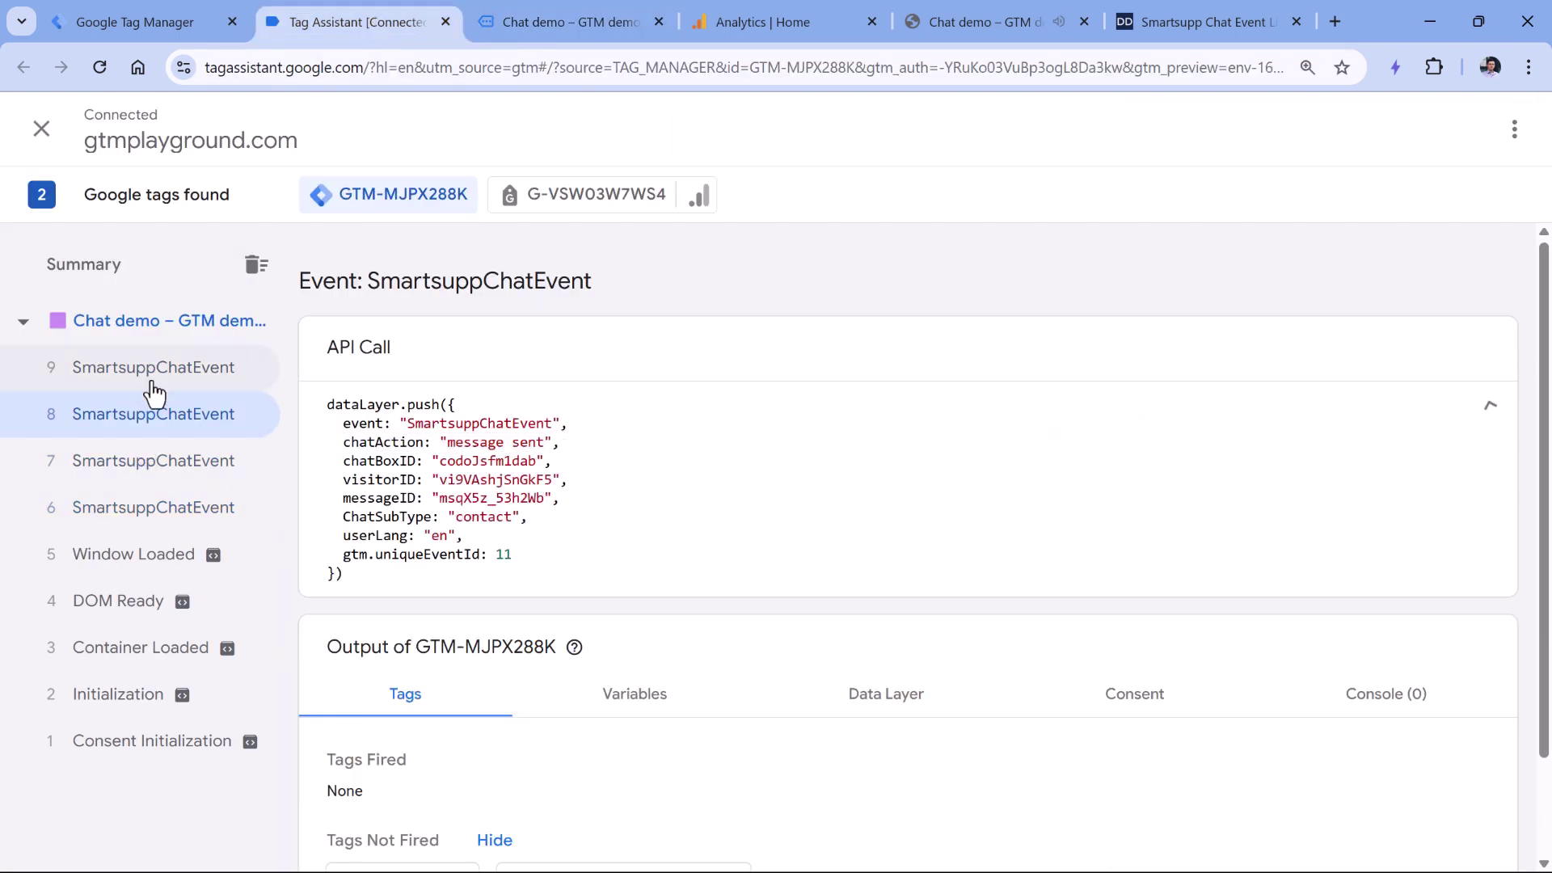
pyautogui.click(153, 414)
pyautogui.click(156, 451)
pyautogui.click(156, 375)
pyautogui.click(156, 507)
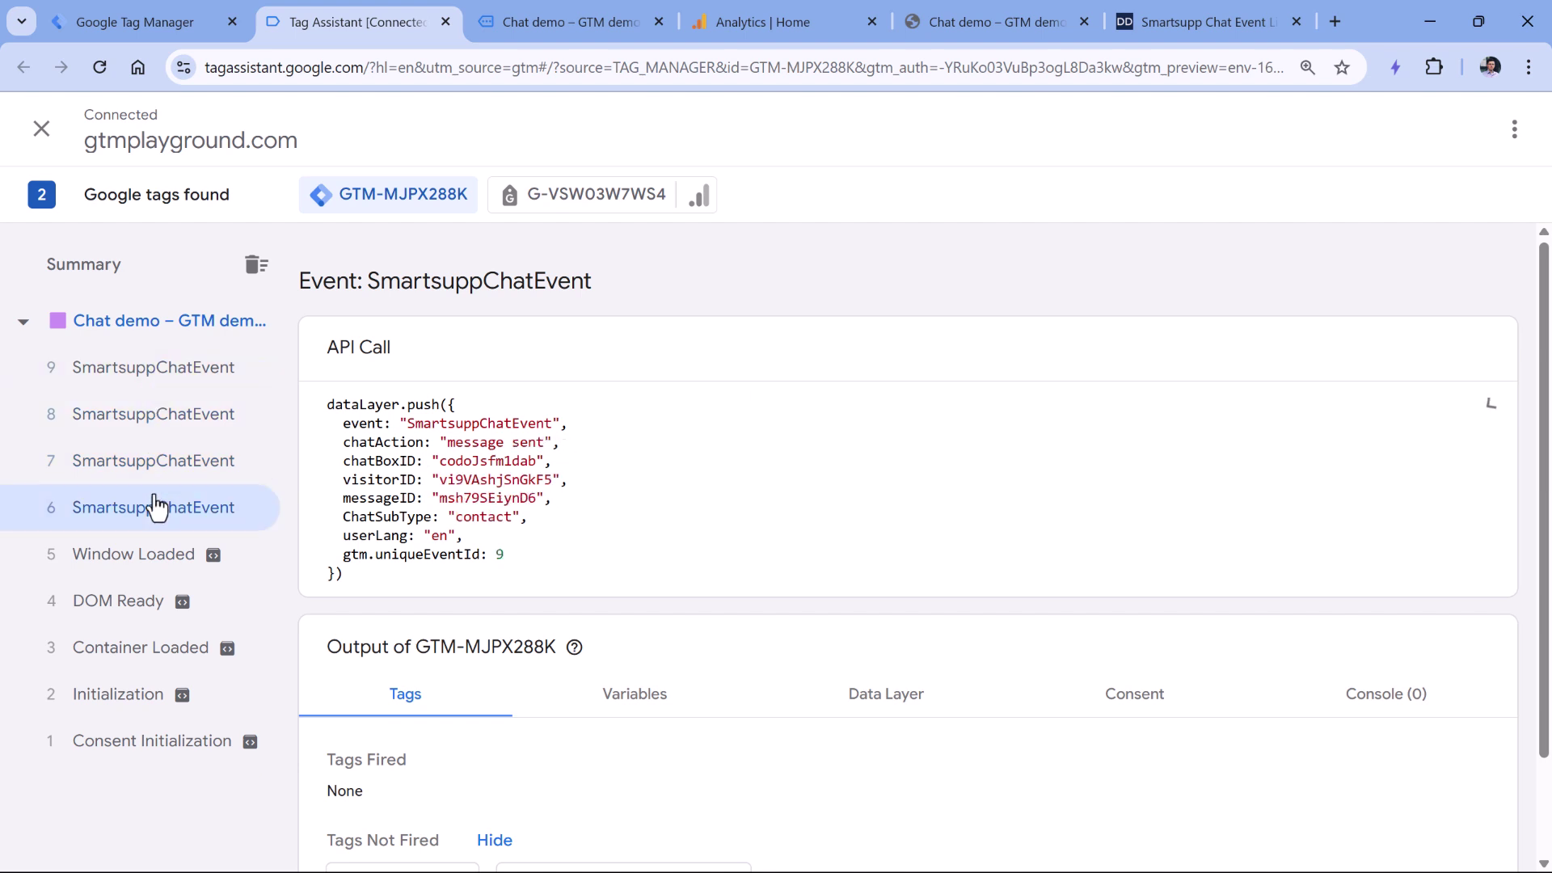
# - Compare the chatAction values of SmartsuppChatEvent entries 6 and 7 to distinguish visitor messages from bot replies
pyautogui.click(102, 469)
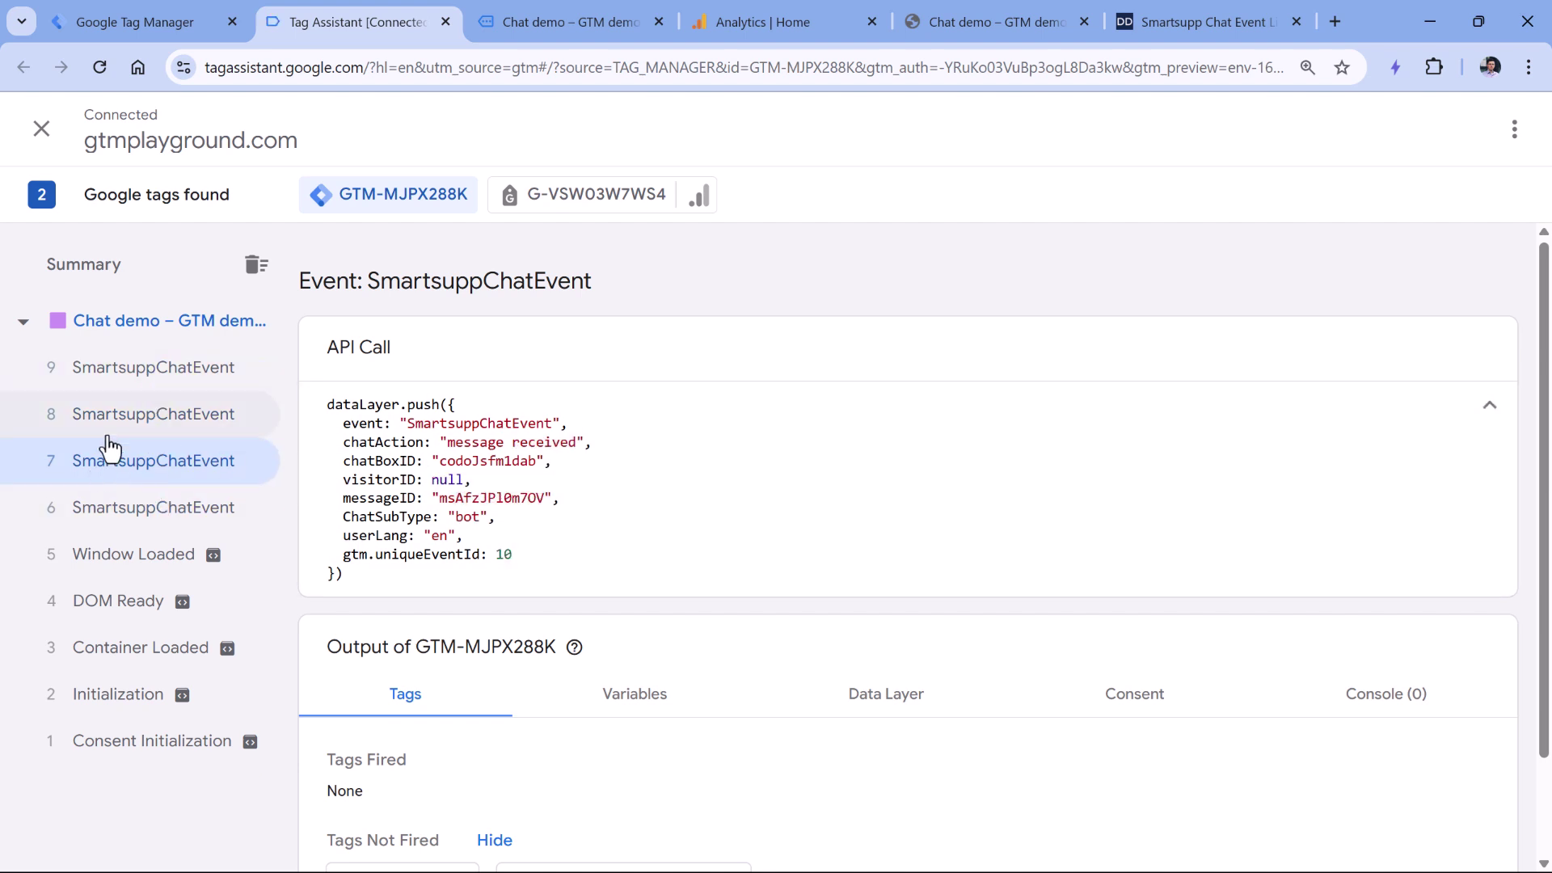
pyautogui.click(136, 426)
pyautogui.click(164, 375)
pyautogui.click(154, 507)
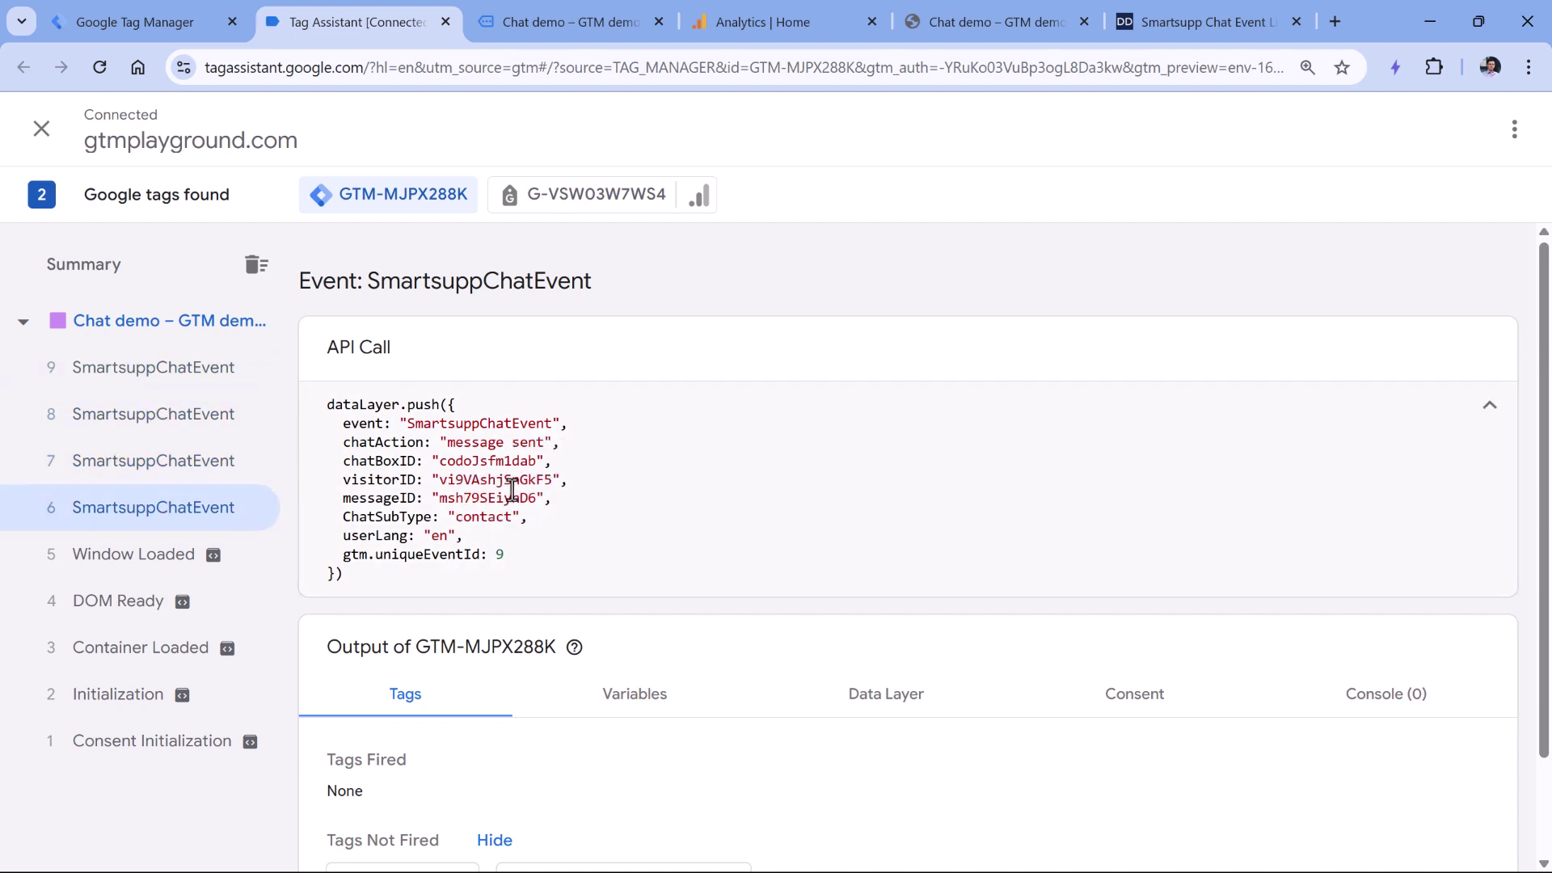
pyautogui.click(138, 460)
pyautogui.click(147, 515)
pyautogui.click(271, 461)
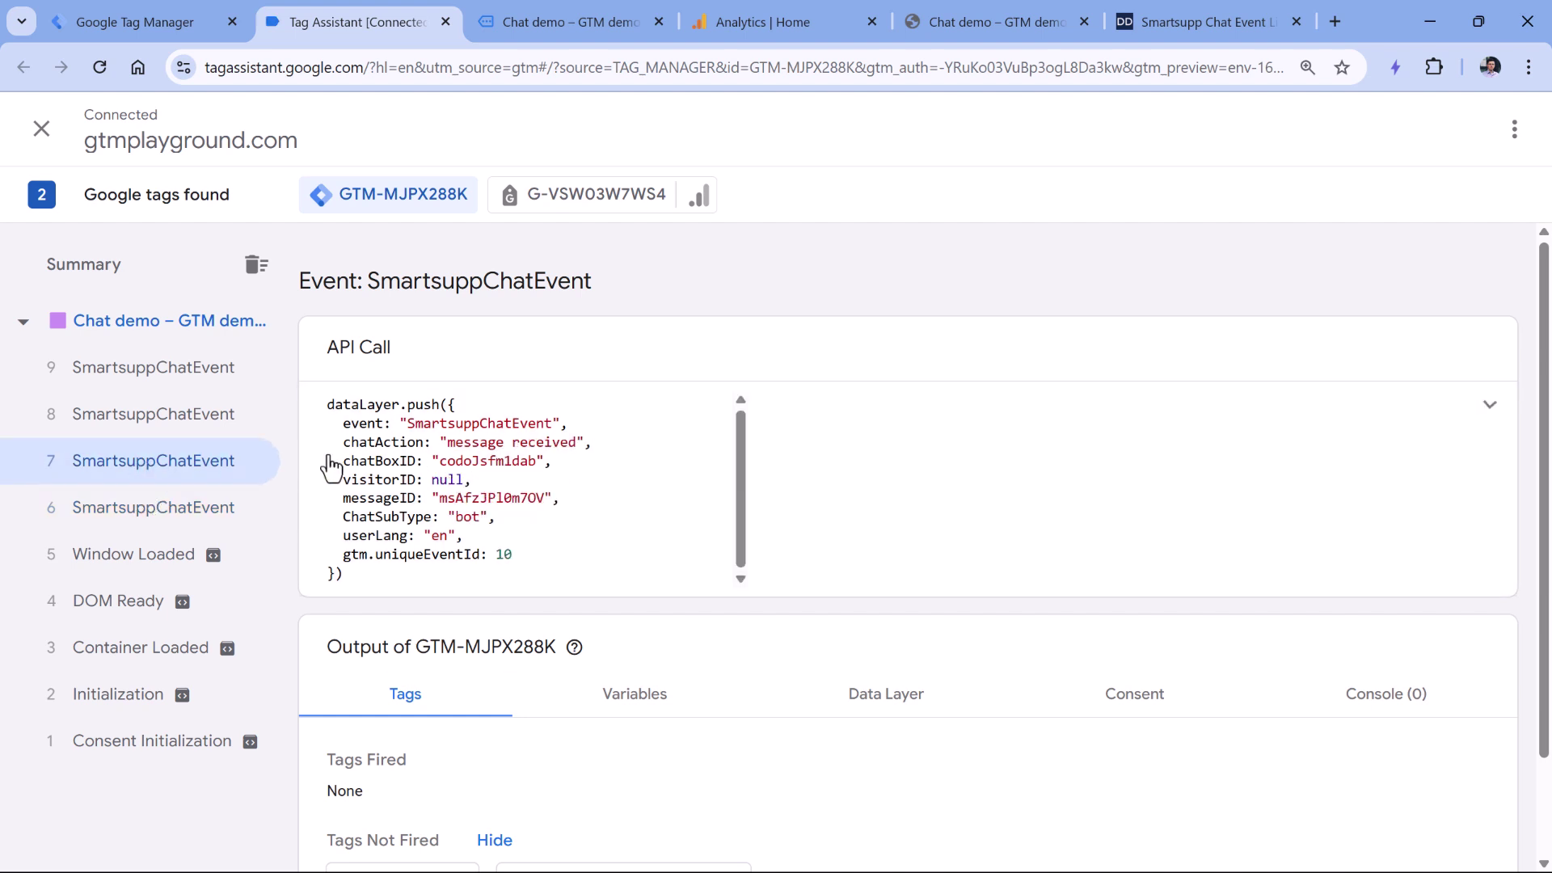
pyautogui.press('Down')
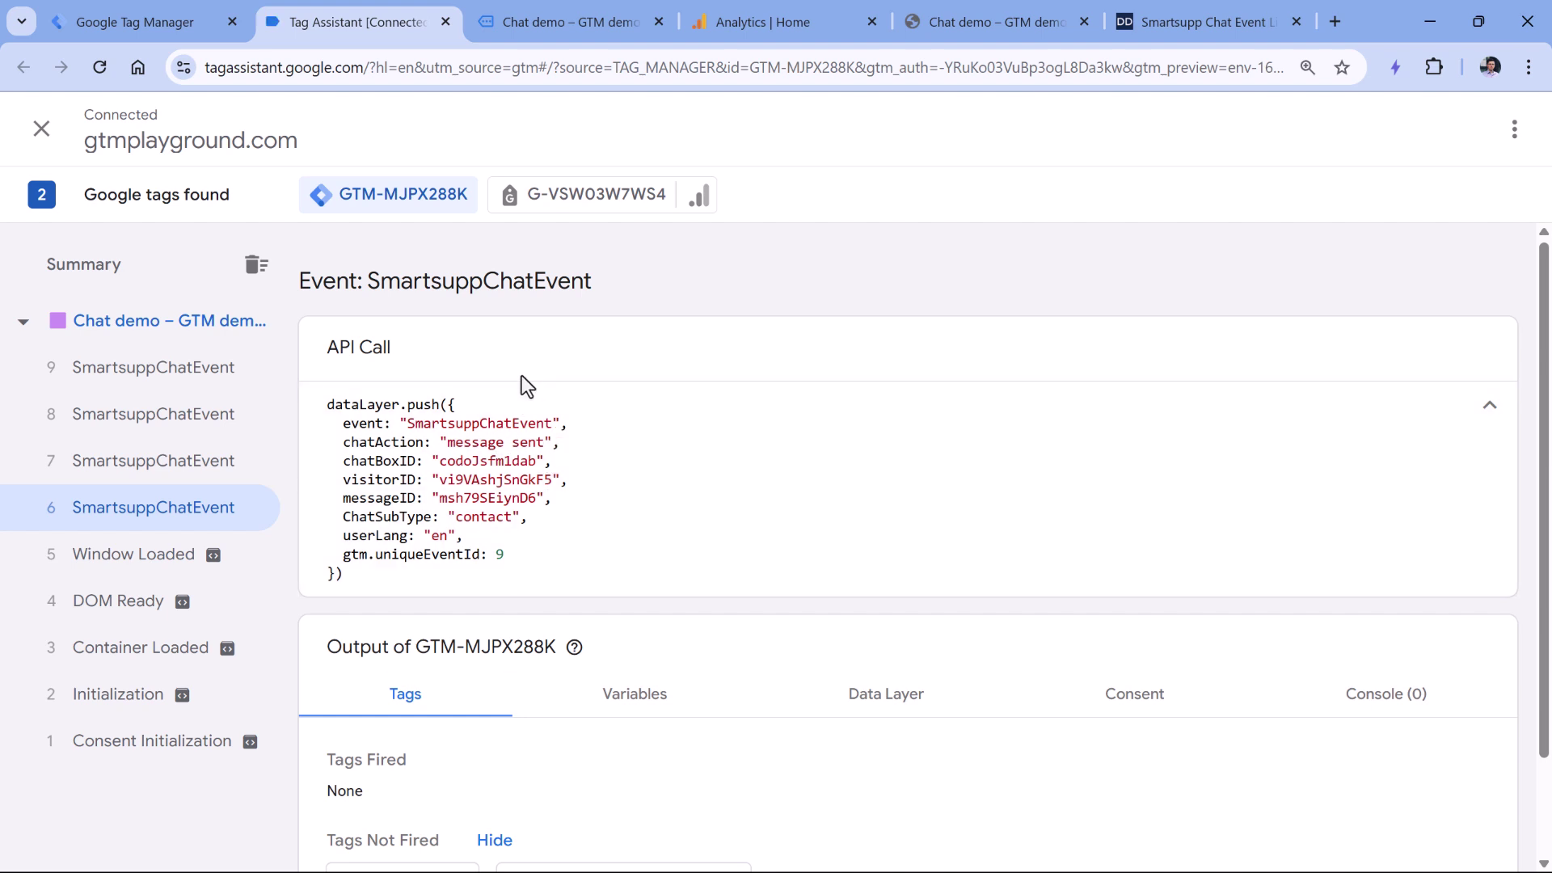
pyautogui.click(173, 462)
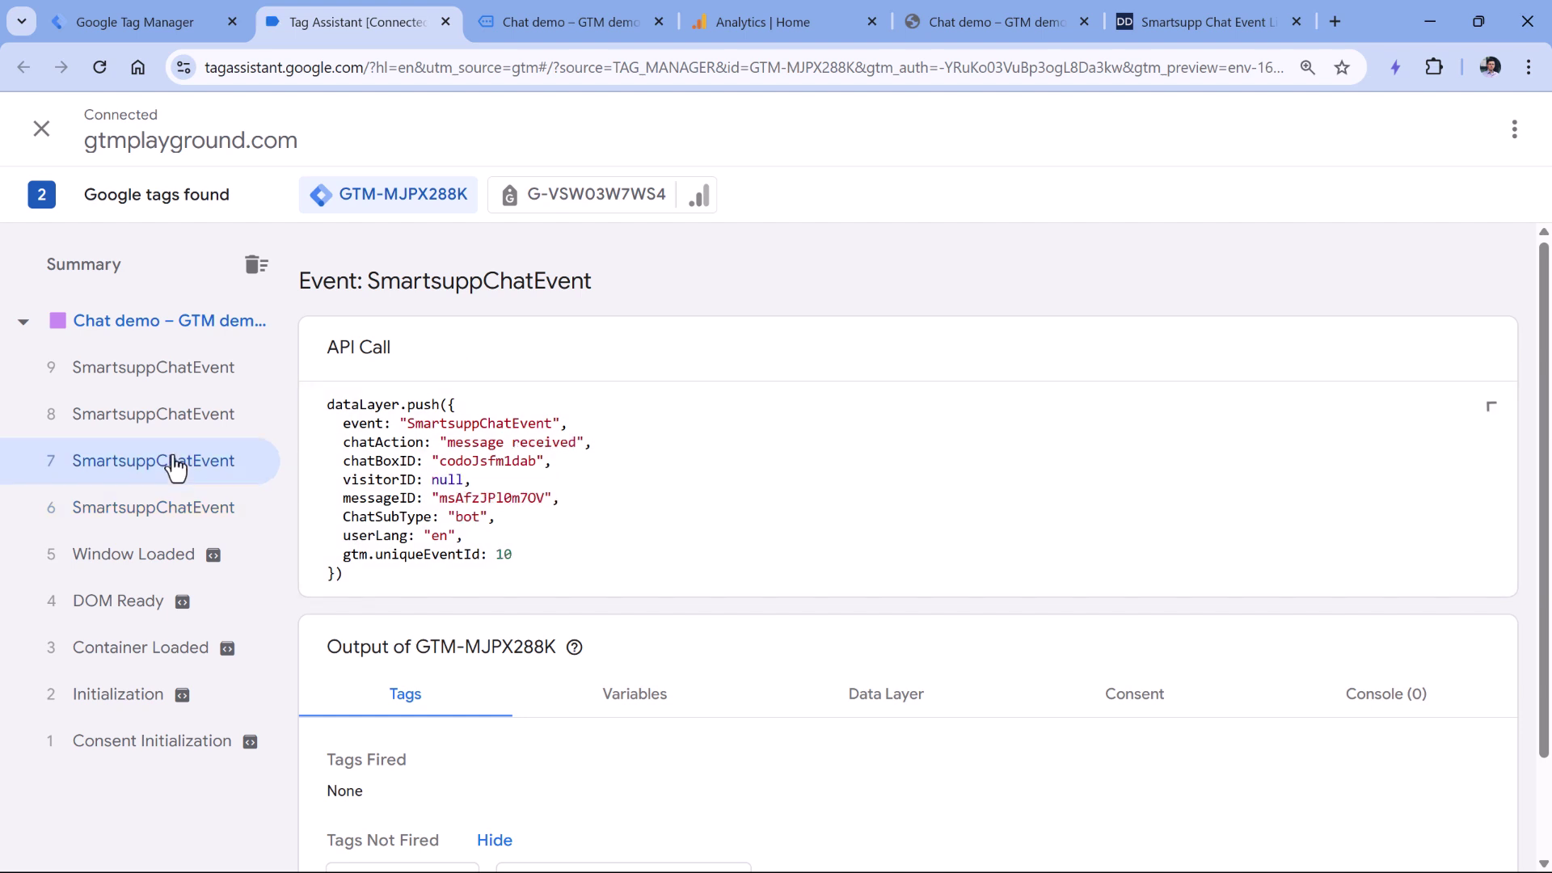
pyautogui.moveTo(447, 442); pyautogui.dragTo(576, 444)
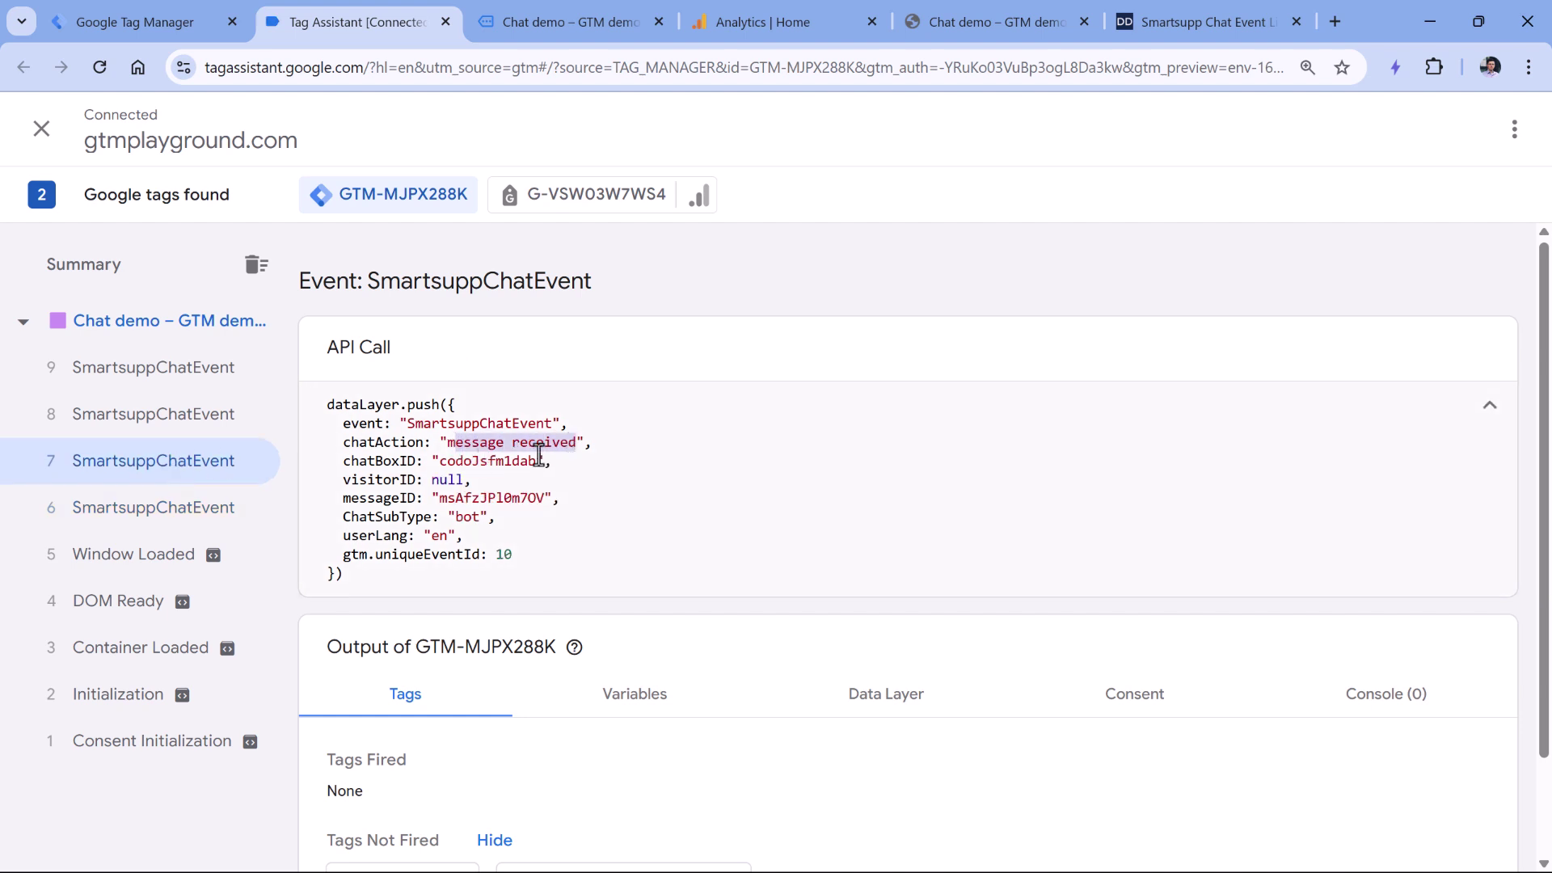
pyautogui.click(162, 510)
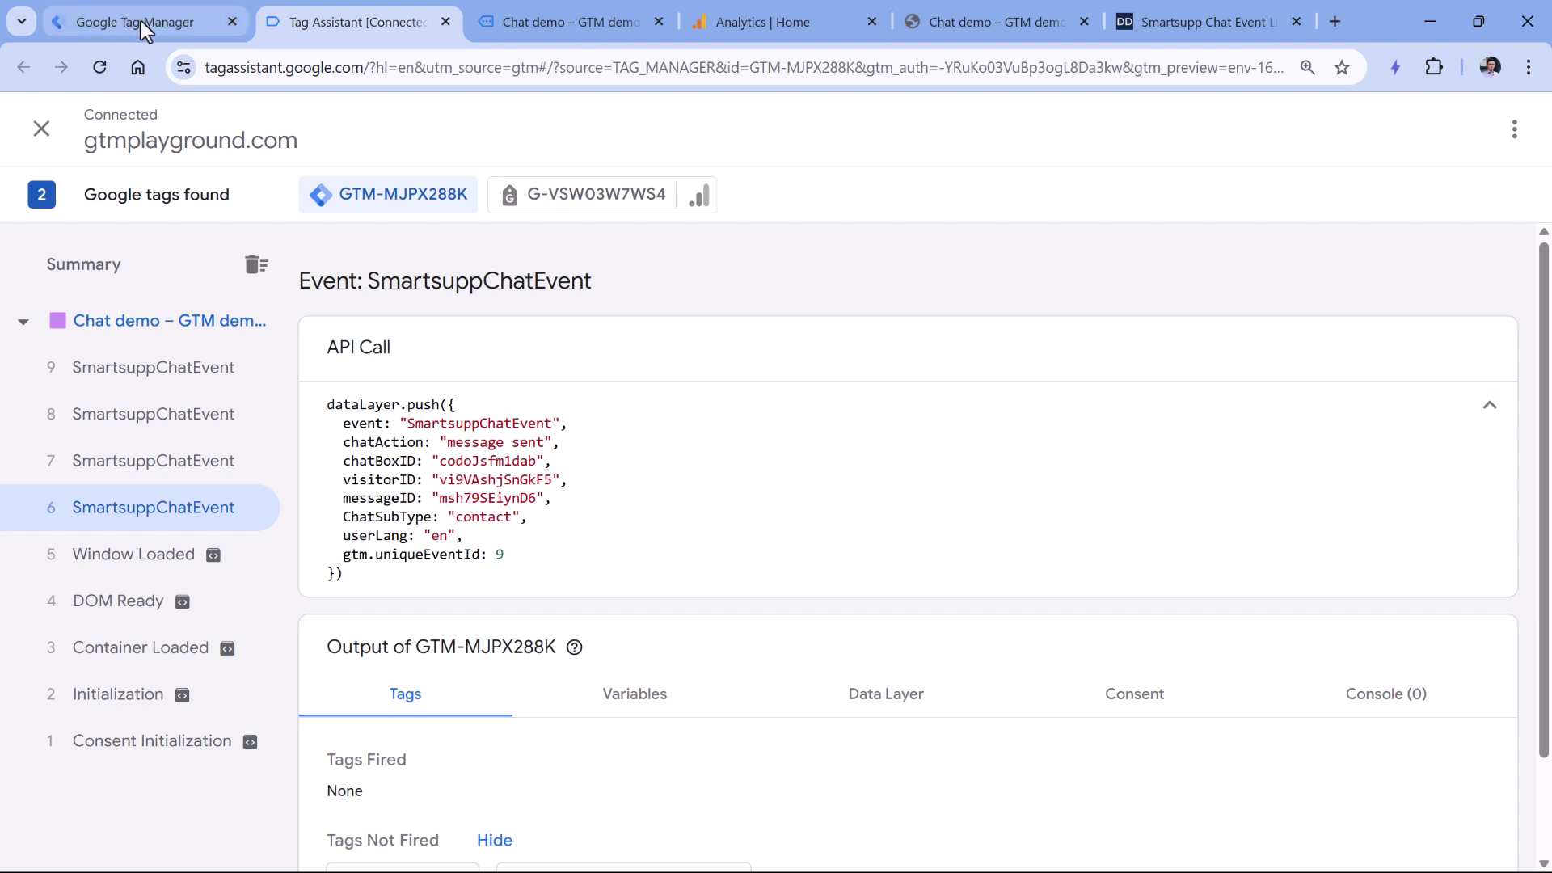
# - Open the container's trigger list in Google Tag Manager and check the event name and chatAction parameter in Tag Assistant
pyautogui.click(142, 24)
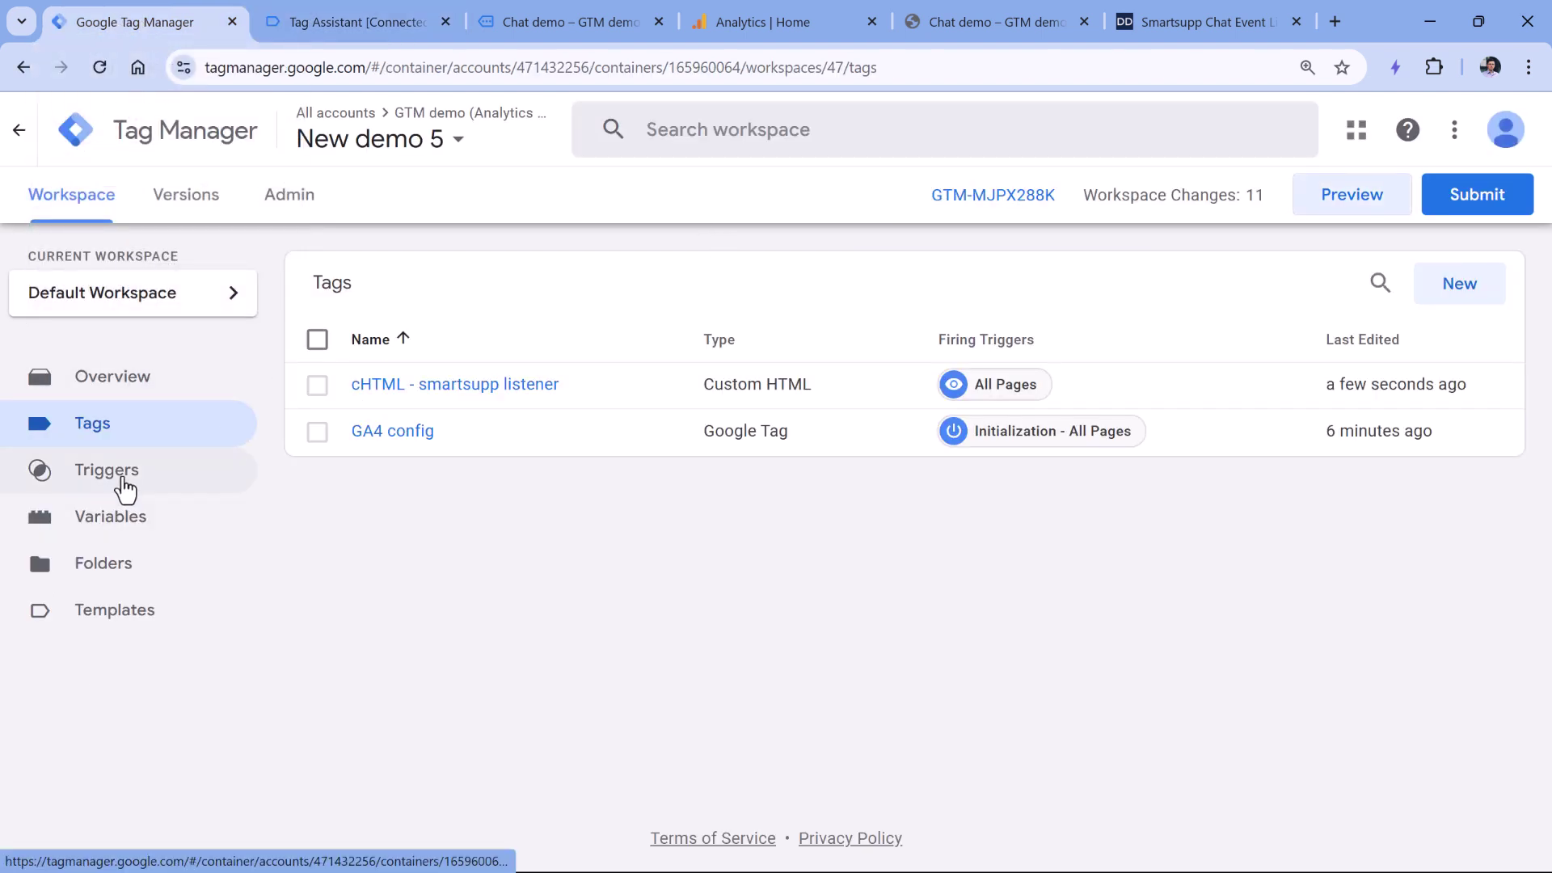
pyautogui.click(124, 482)
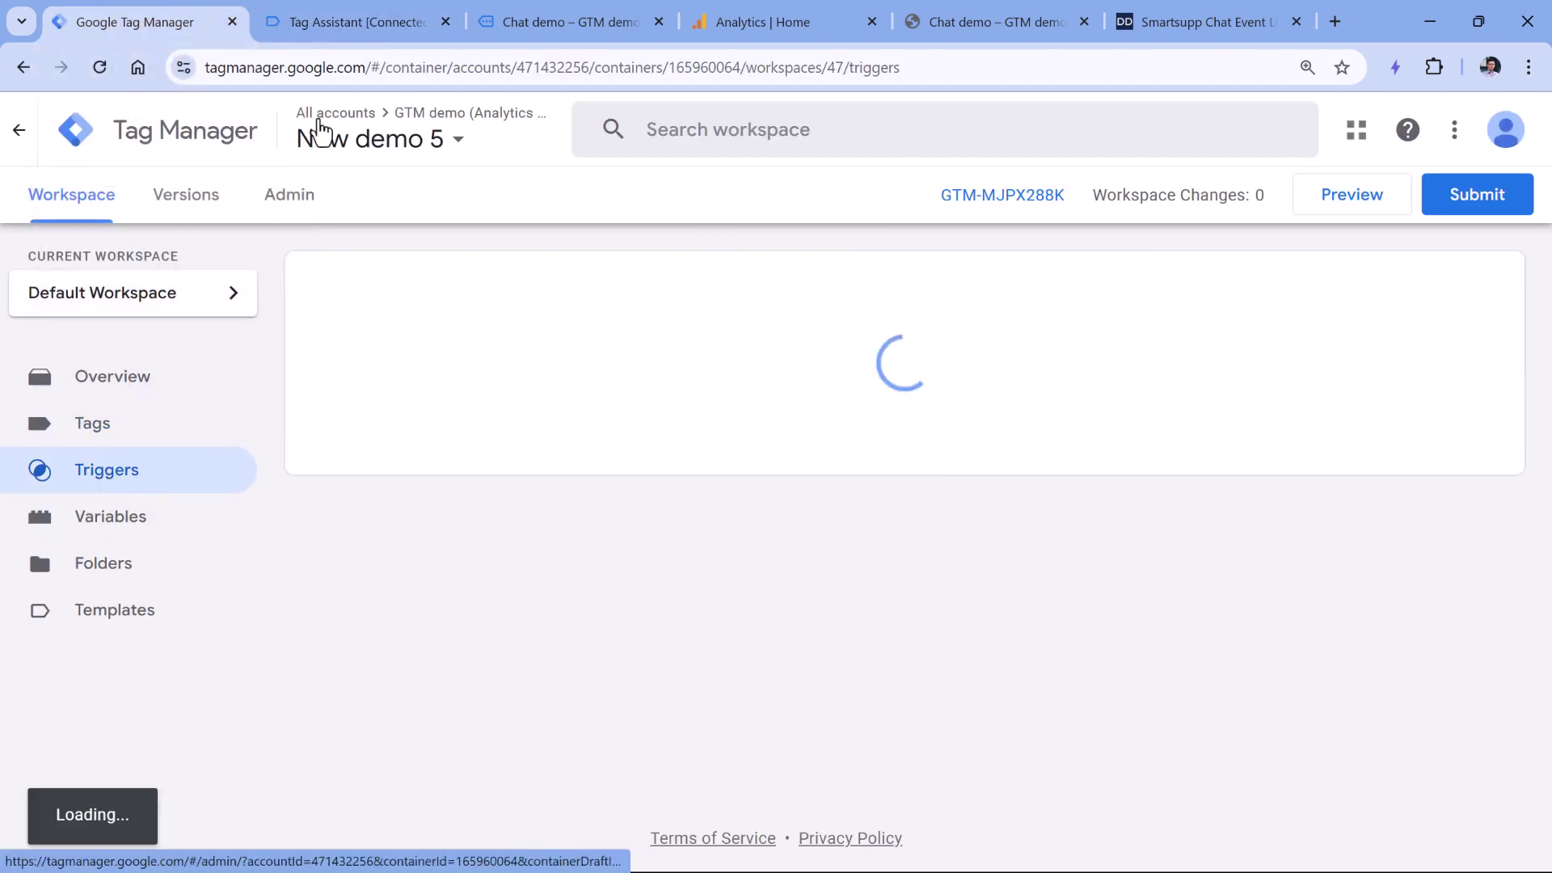
pyautogui.click(340, 24)
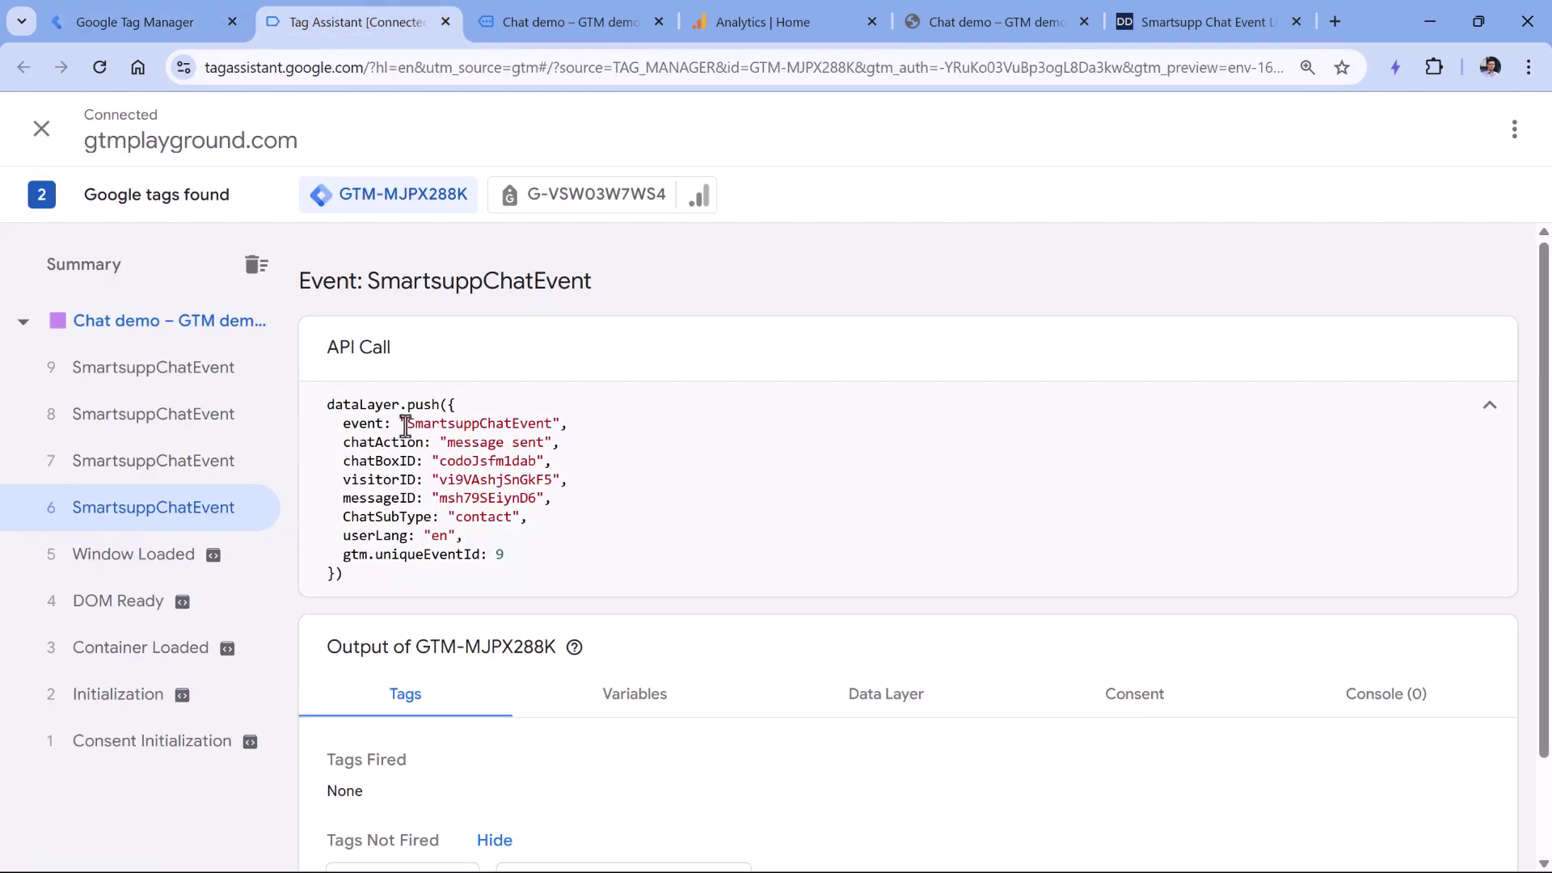
pyautogui.moveTo(406, 426); pyautogui.dragTo(551, 426)
pyautogui.click(431, 445)
pyautogui.moveTo(336, 444); pyautogui.dragTo(520, 449)
pyautogui.click(455, 444)
pyautogui.hotkey('ctrl', '1')
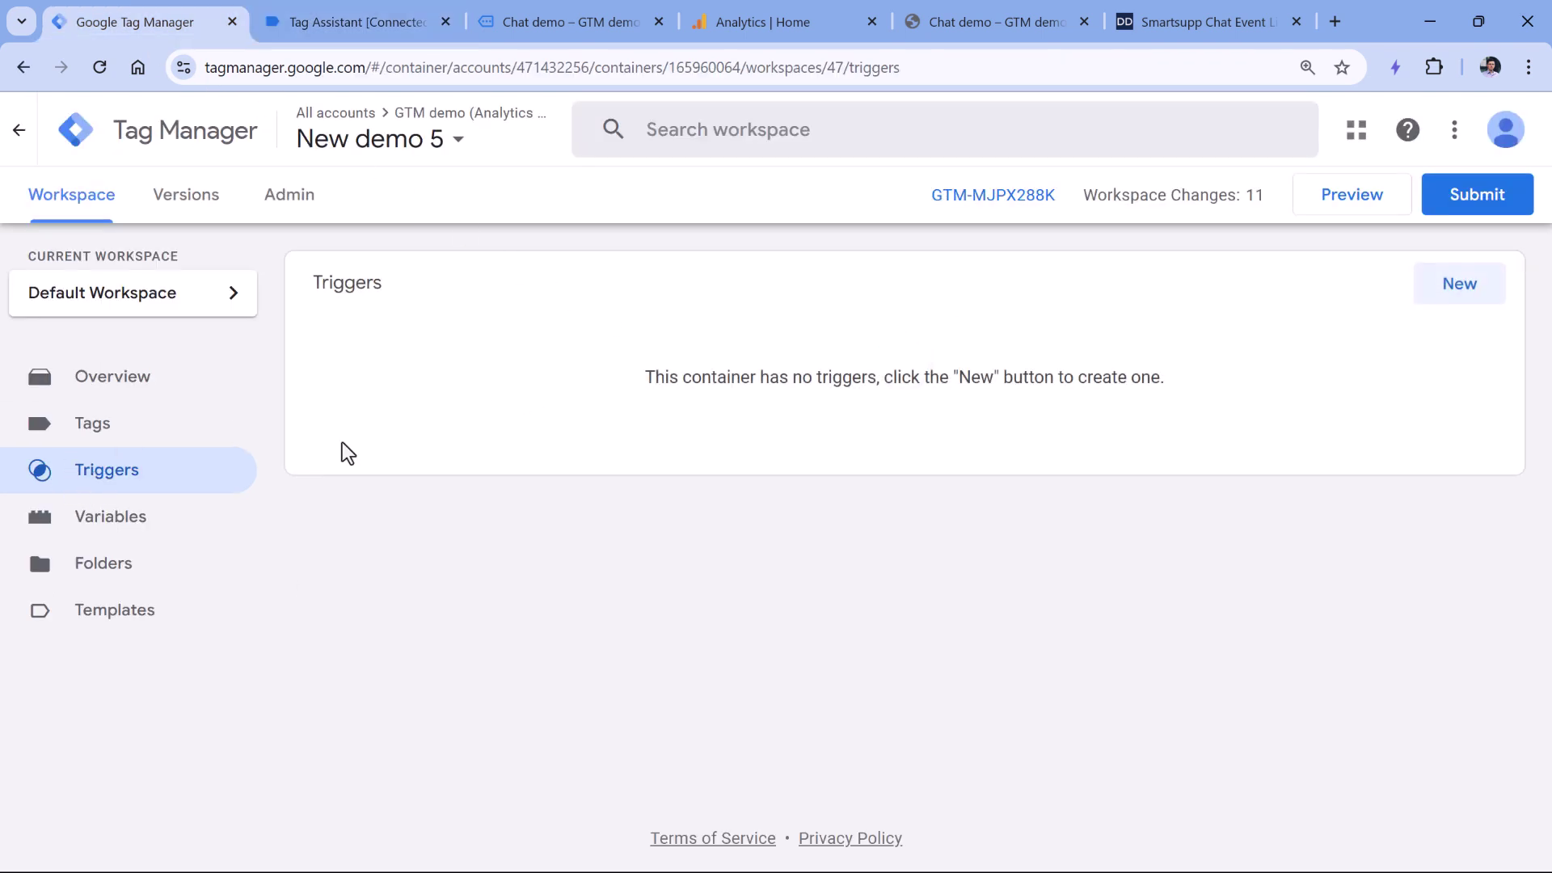
# - Create a Custom Event trigger with the event name SmartsuppChatEvent, copied from the API call in Tag Assistant
pyautogui.click(1459, 297)
pyautogui.click(556, 364)
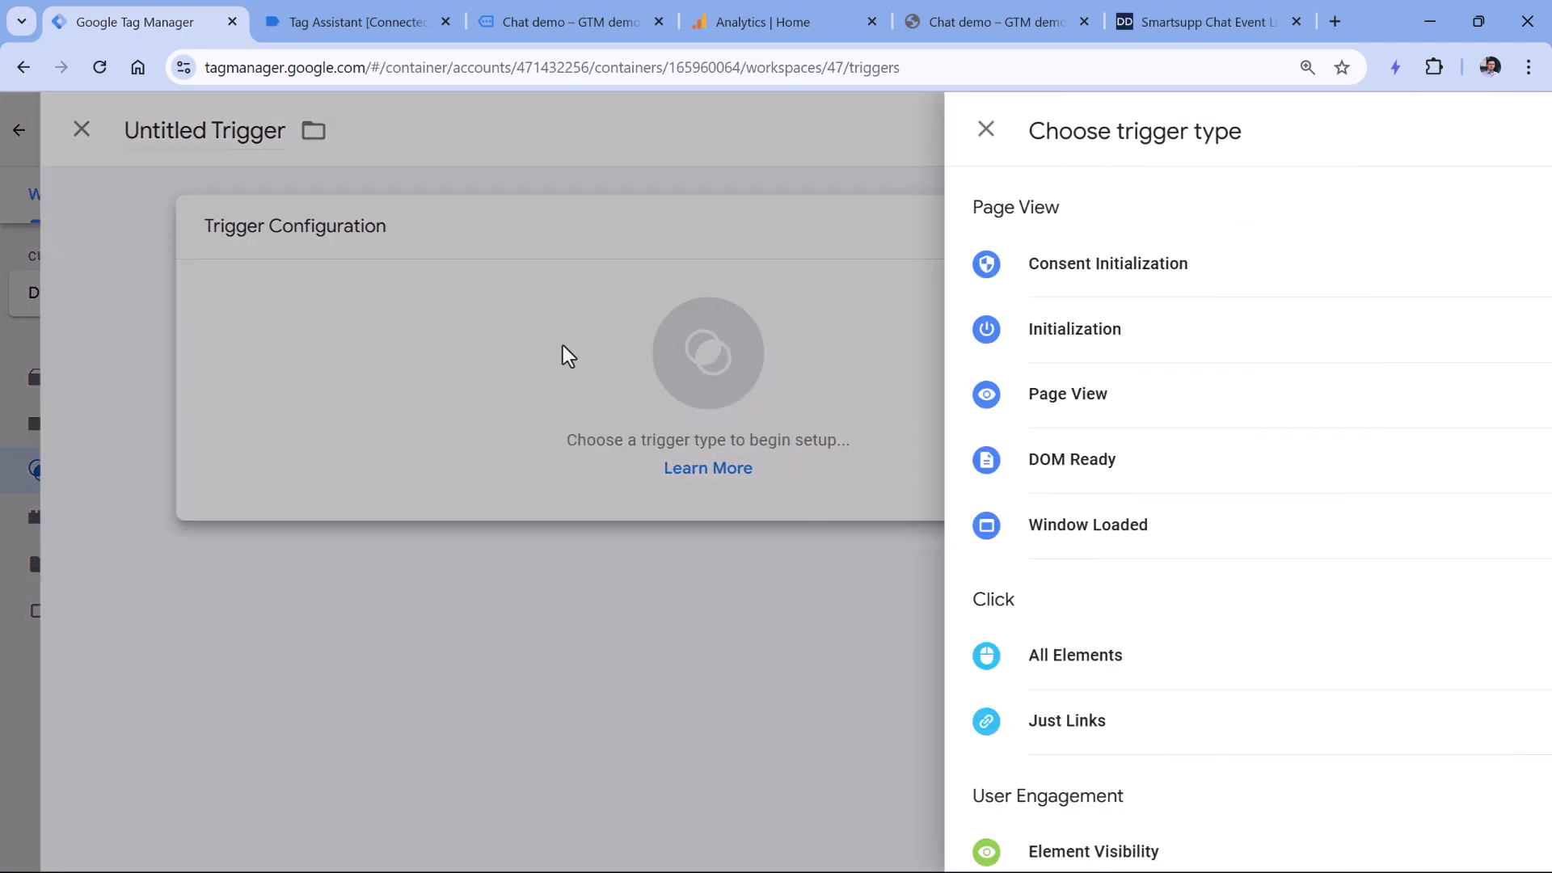
pyautogui.scroll(-7, 1099, 392)
pyautogui.click(985, 584)
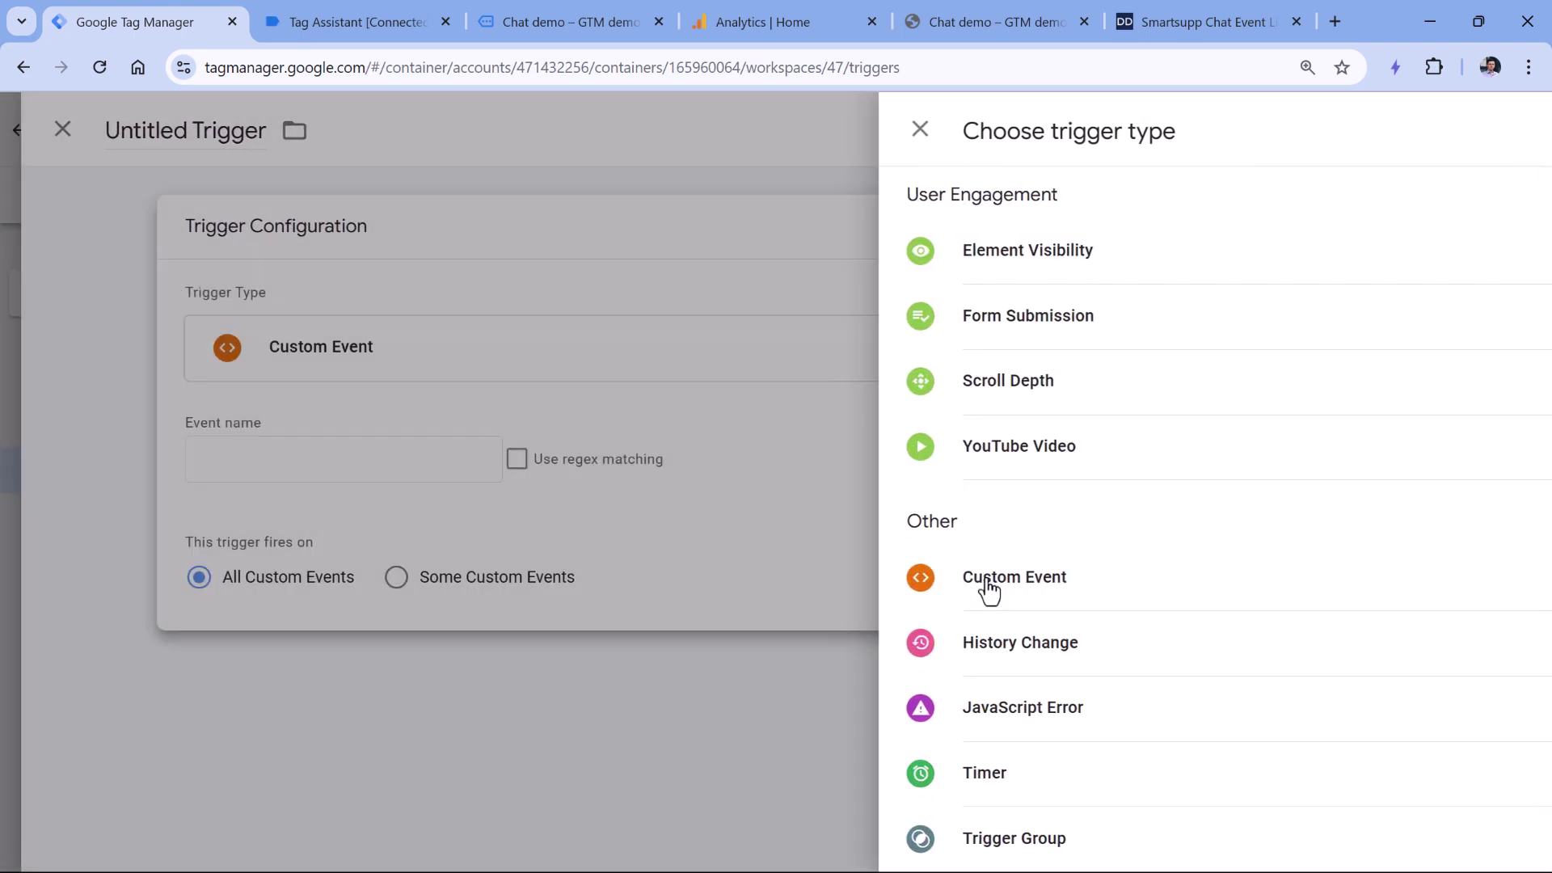
pyautogui.click(540, 475)
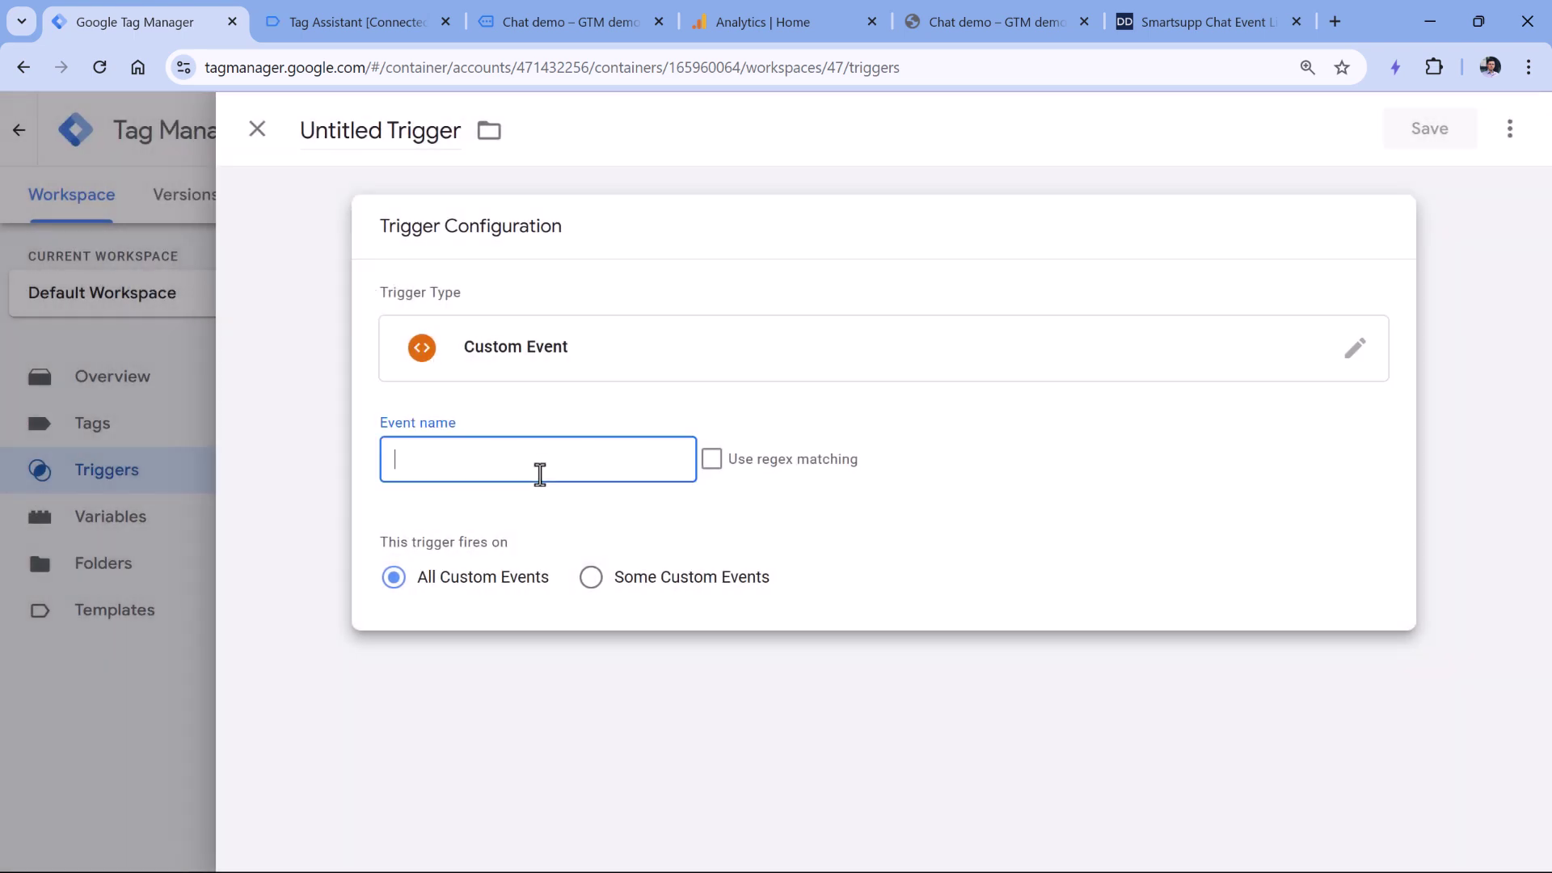
pyautogui.click(364, 22)
pyautogui.moveTo(408, 423); pyautogui.dragTo(548, 423)
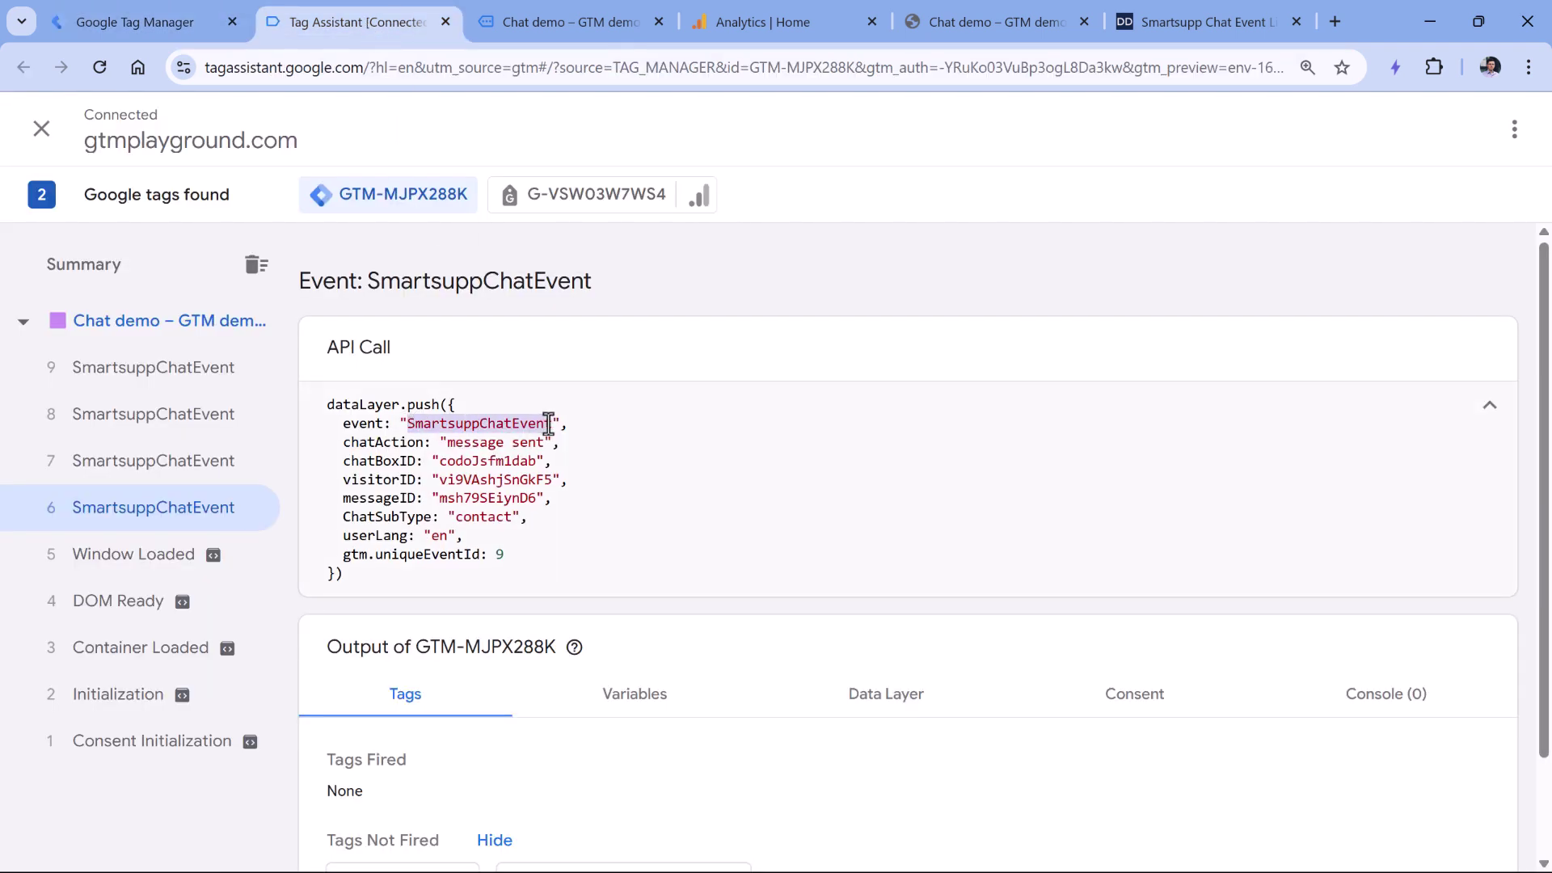
pyautogui.hotkey('ctrl', 'c')
pyautogui.click(154, 22)
pyautogui.hotkey('ctrl', 'v')
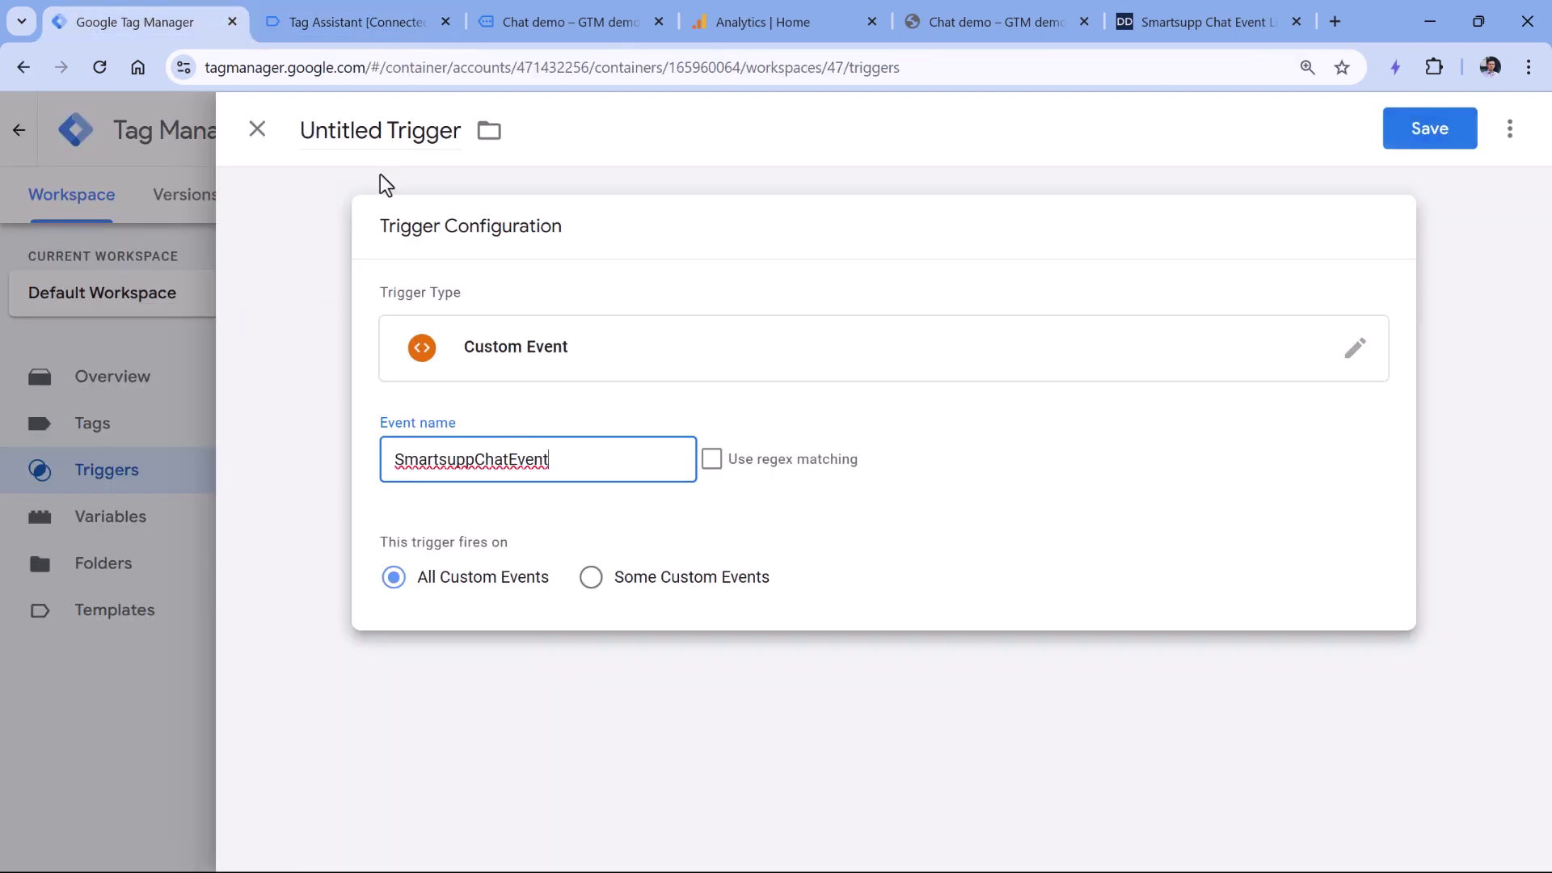
# - Replace the untitled trigger's name with one beginning with "custom -"
pyautogui.click(351, 127)
pyautogui.hotkey('ctrl', 'a')
pyautogui.write('cus')
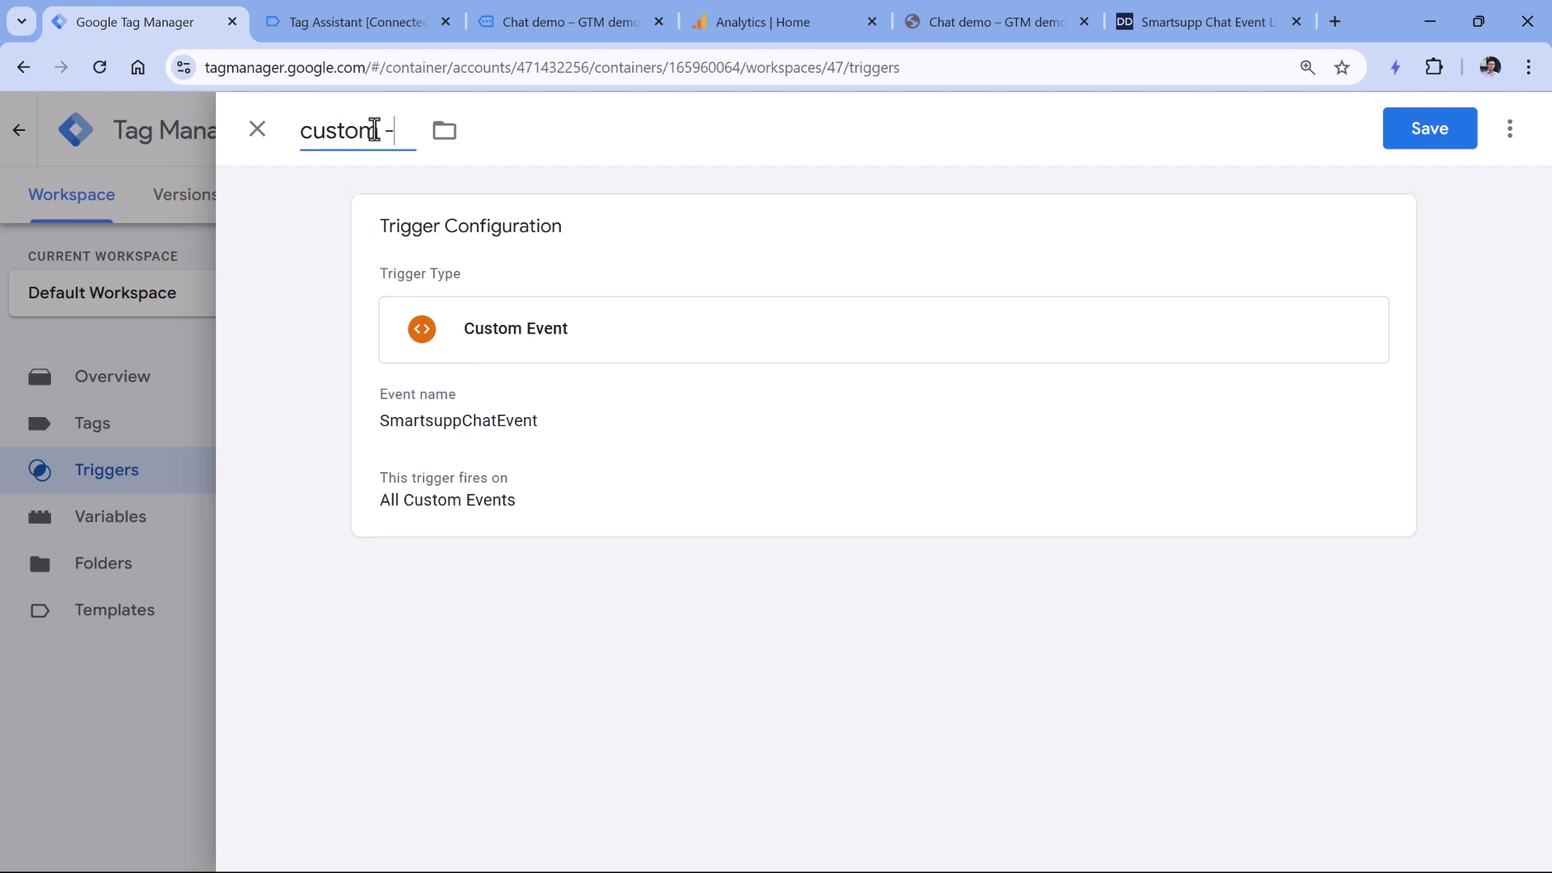
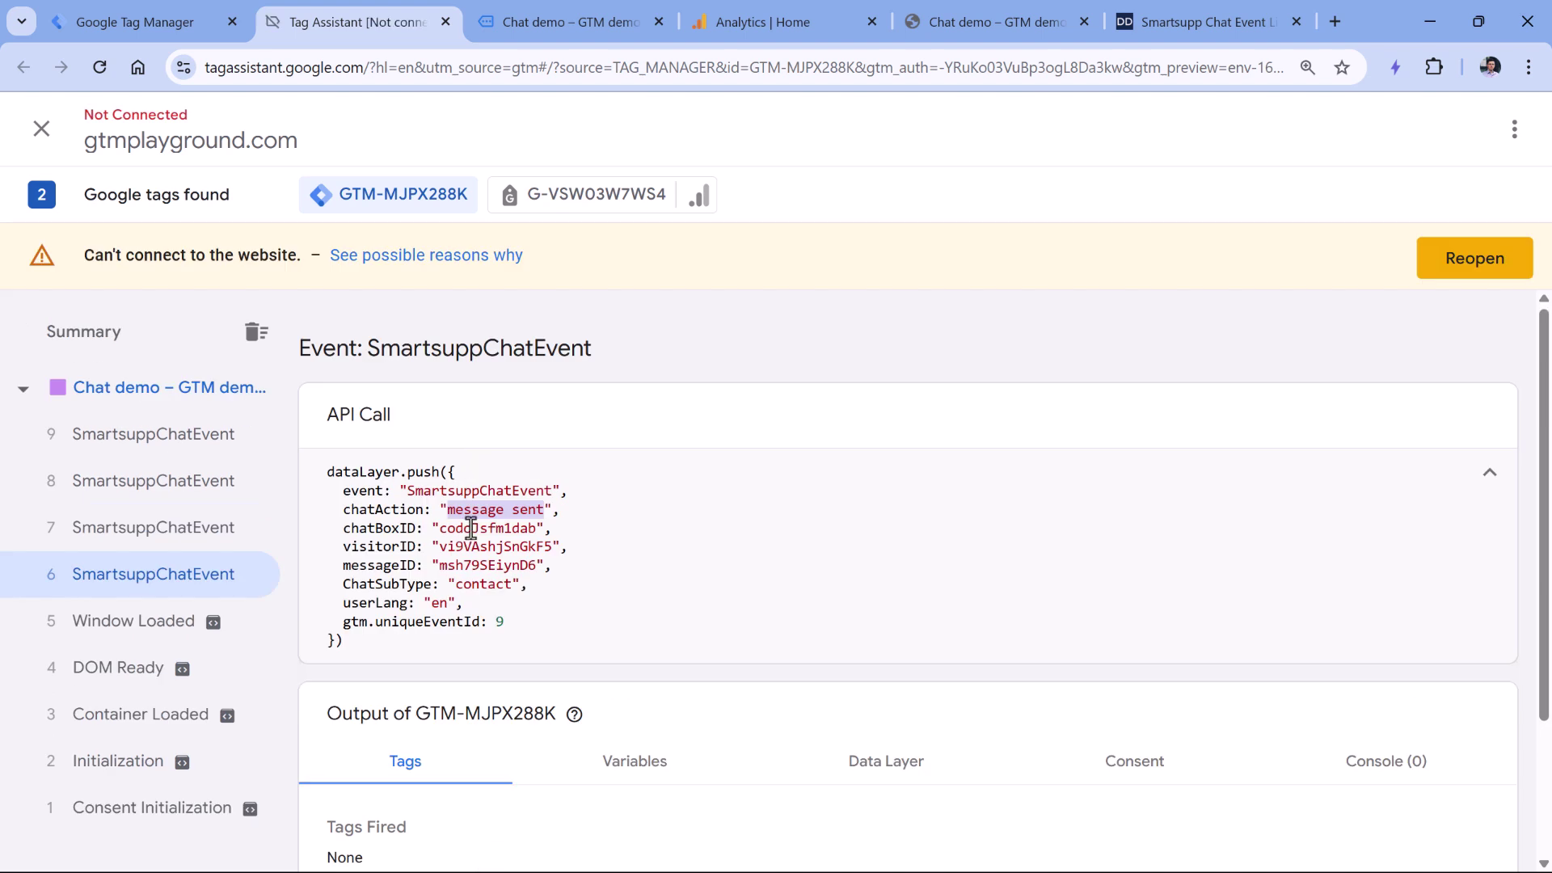
# - Examine the event name, the chatAction parameter and its value in the API call of SmartsuppChatEvent entry 6
pyautogui.click(379, 510)
pyautogui.doubleClick(378, 510)
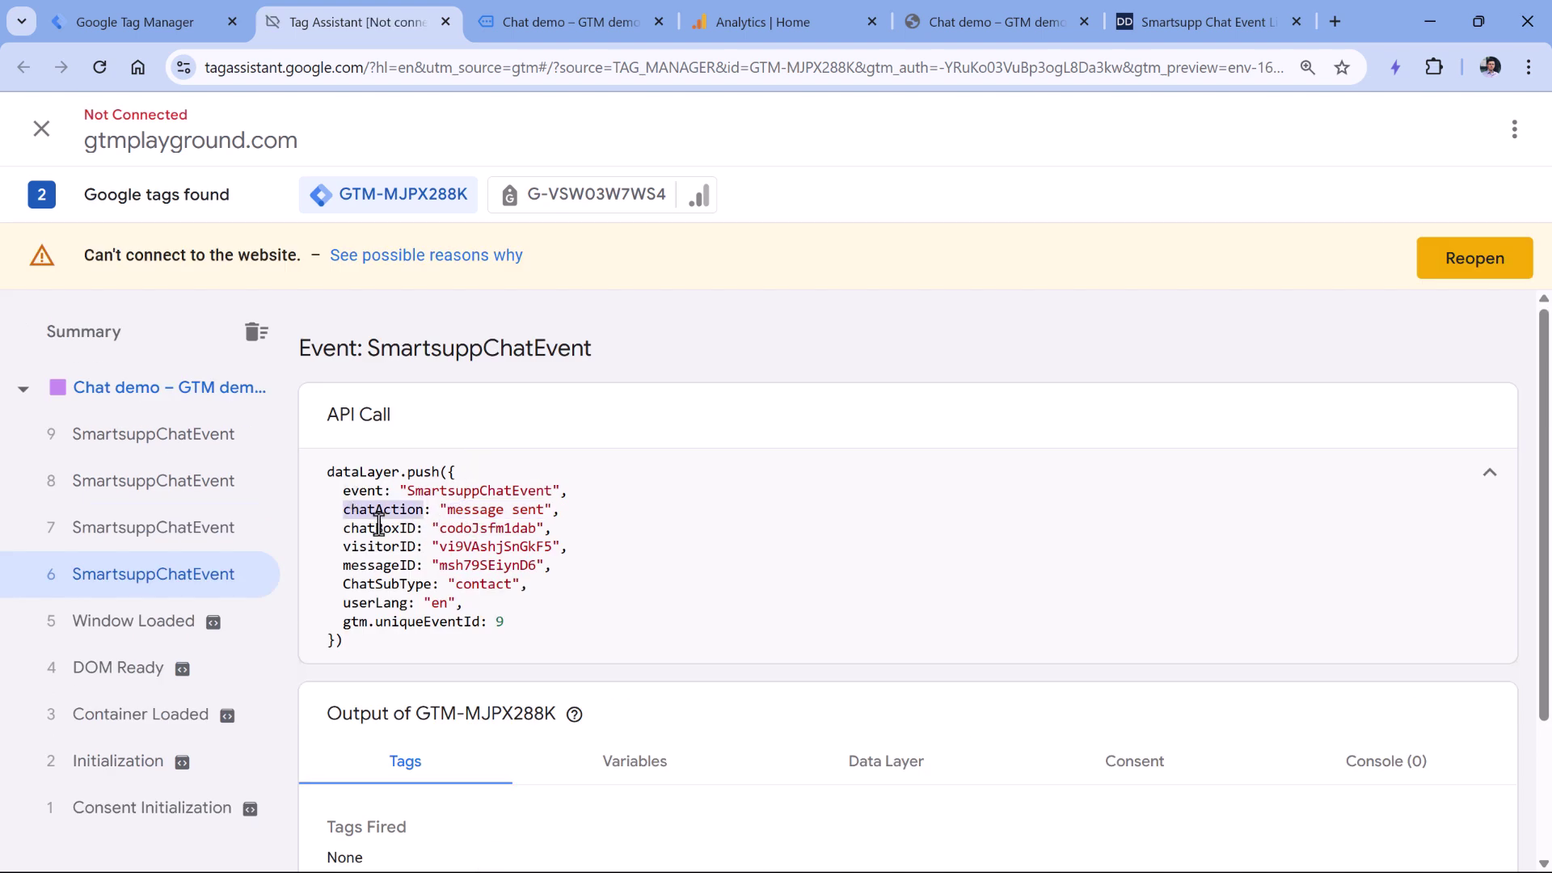
pyautogui.doubleClick(383, 510)
pyautogui.click(634, 492)
pyautogui.moveTo(439, 490); pyautogui.dragTo(558, 491)
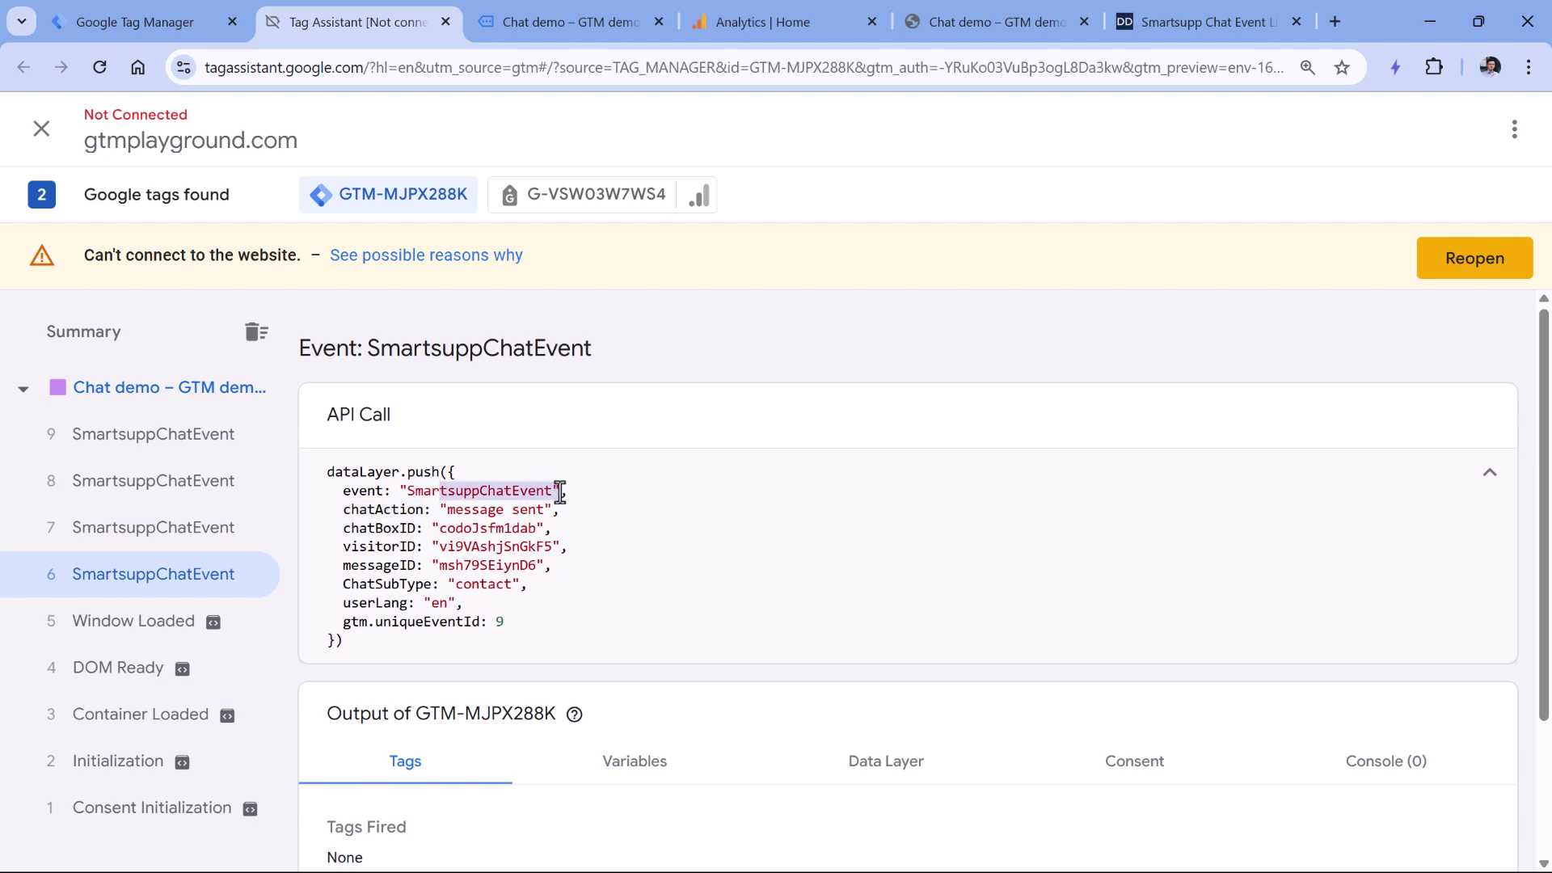
pyautogui.doubleClick(386, 507)
pyautogui.moveTo(447, 510); pyautogui.dragTo(545, 510)
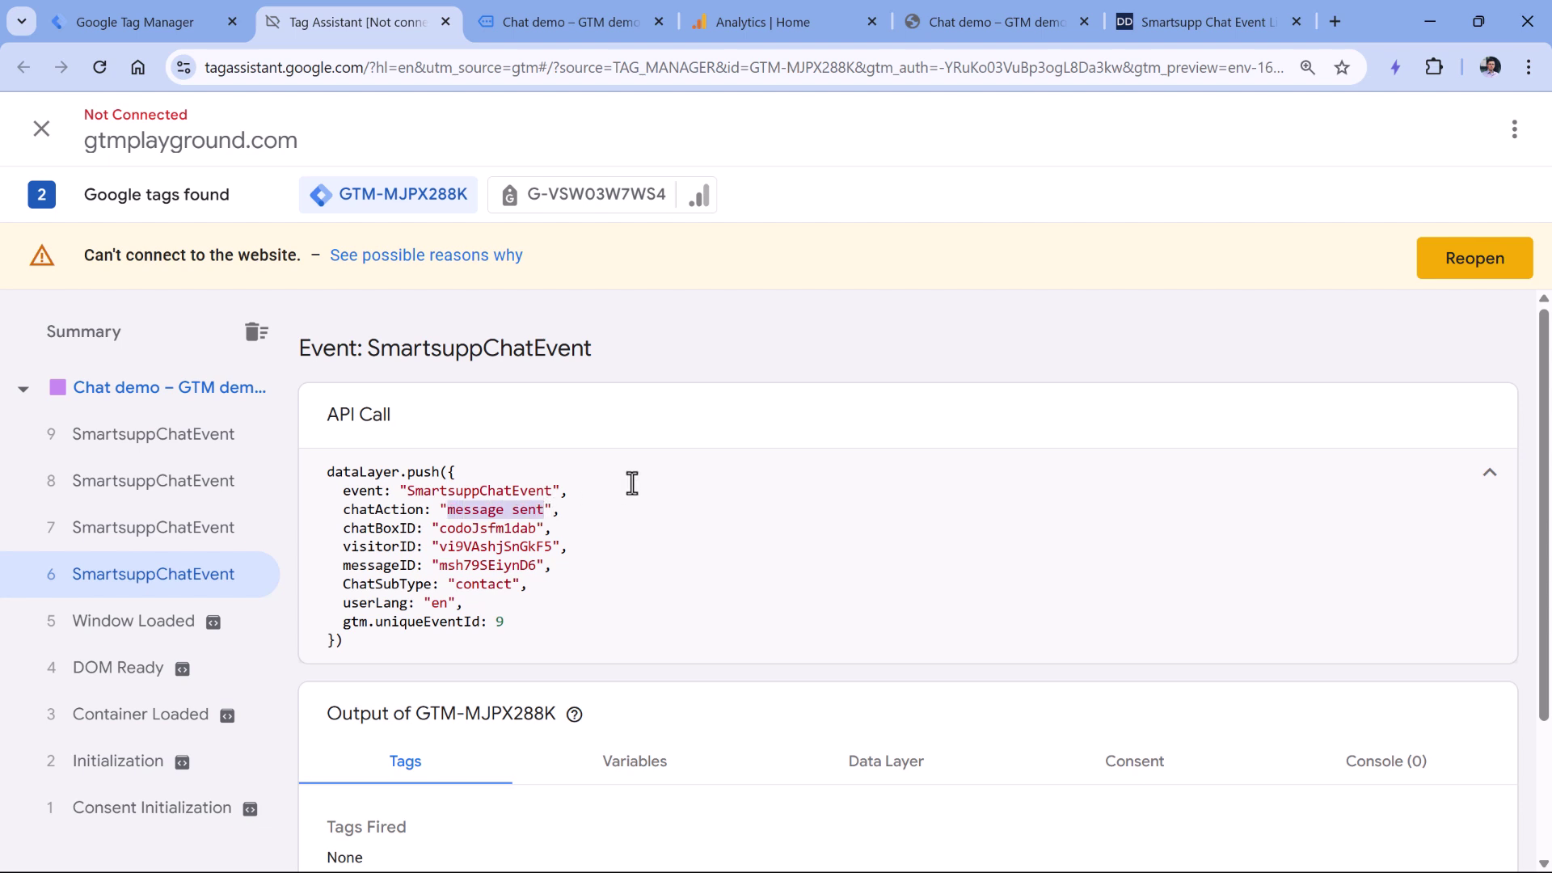
# - Copy the chatAction parameter name from the API call in Tag Assistant and set the Tag Manager trigger to fire on Some Custom Events
pyautogui.doubleClick(380, 511)
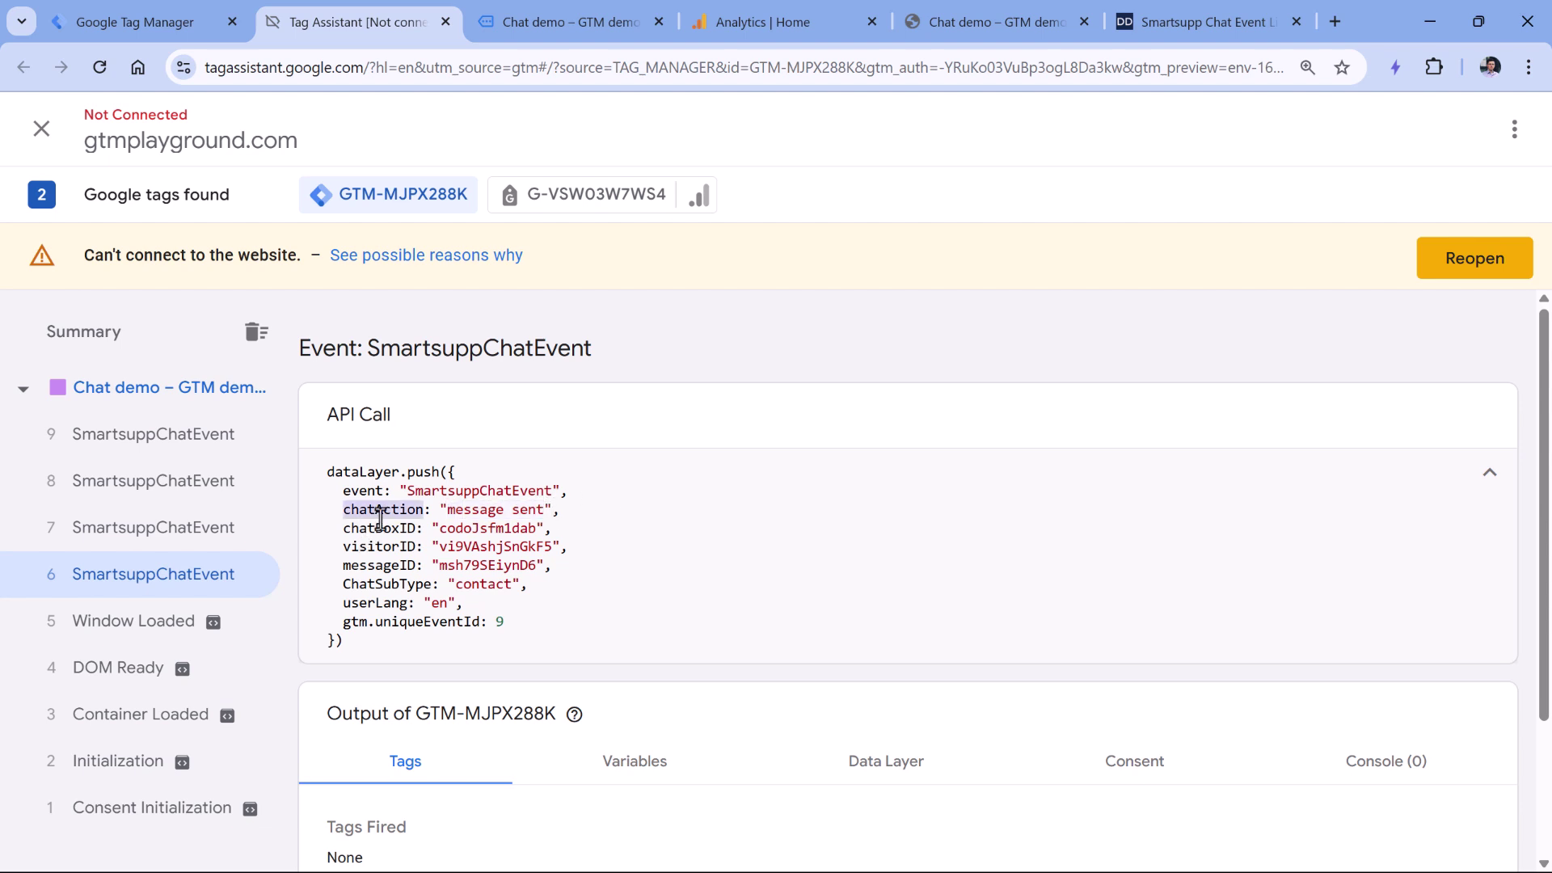
pyautogui.rightClick(384, 513)
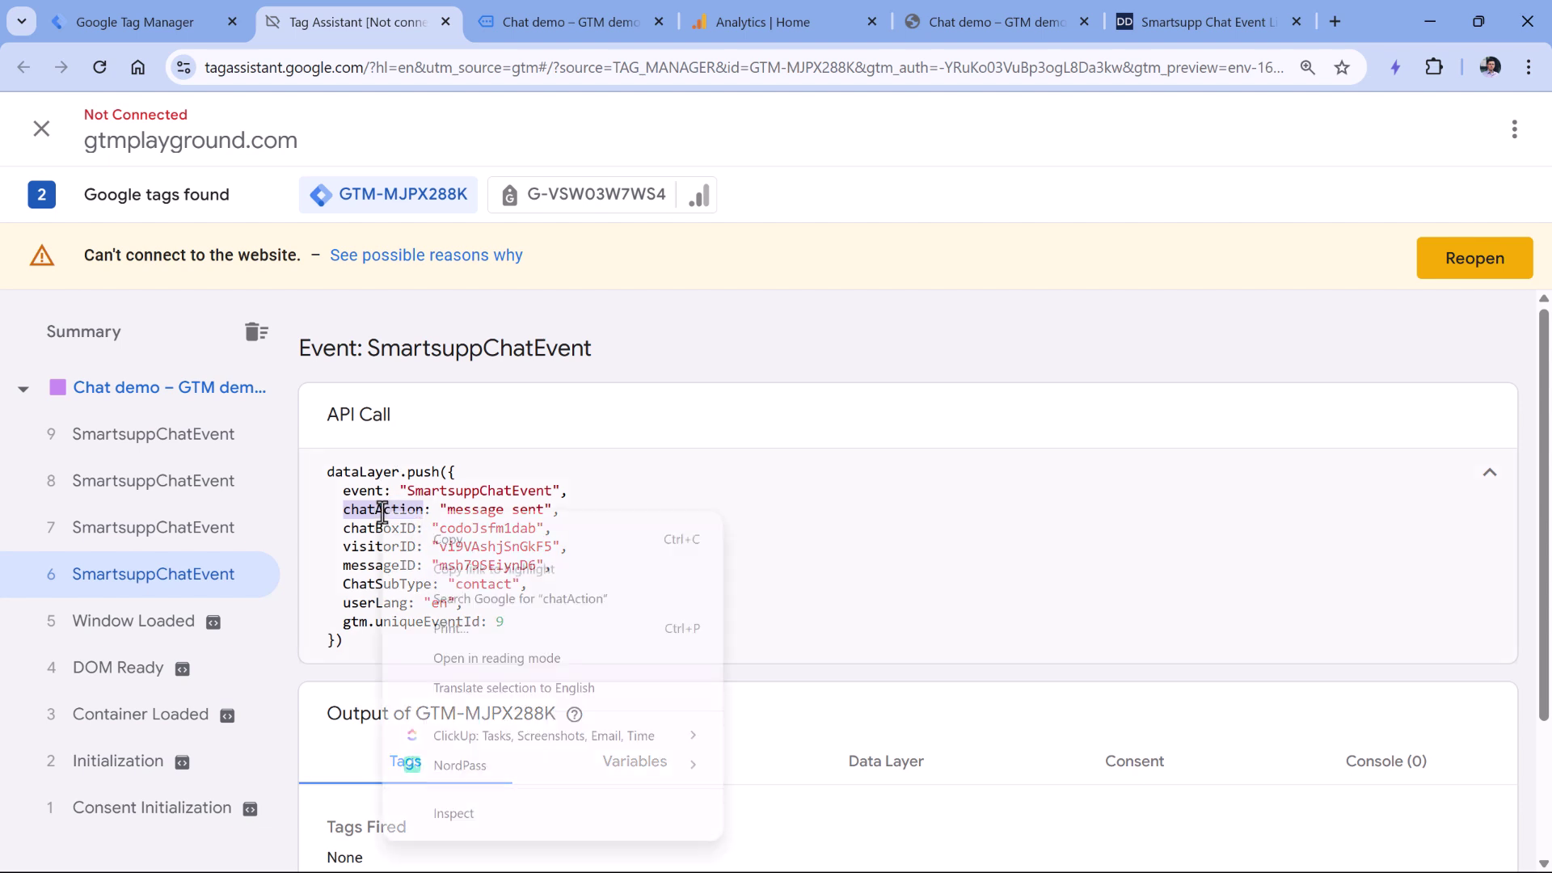
pyautogui.click(448, 540)
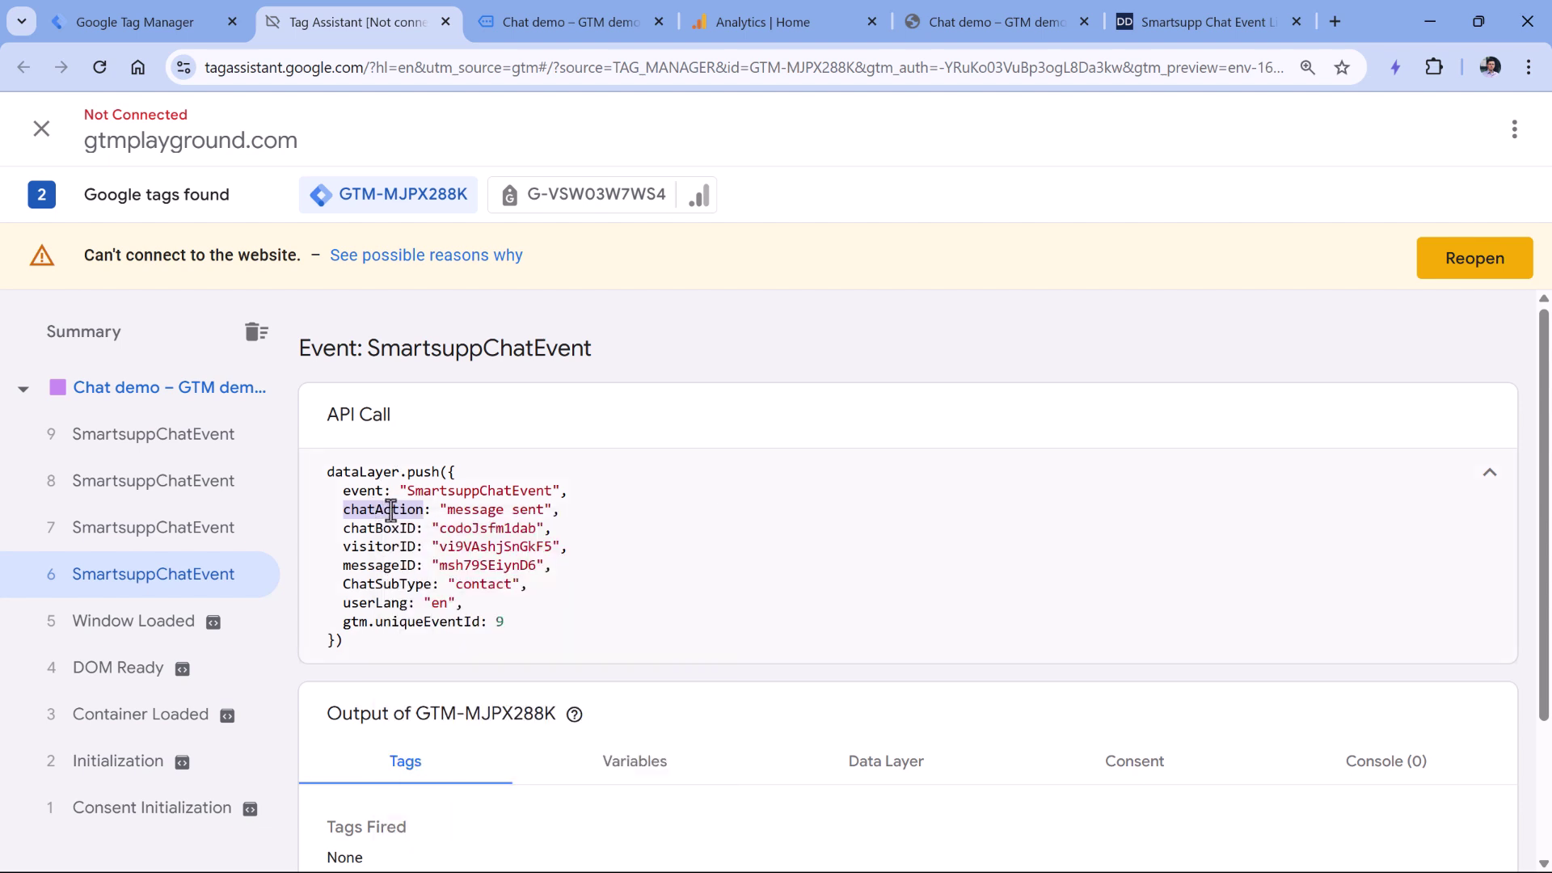
pyautogui.click(131, 20)
pyautogui.click(591, 577)
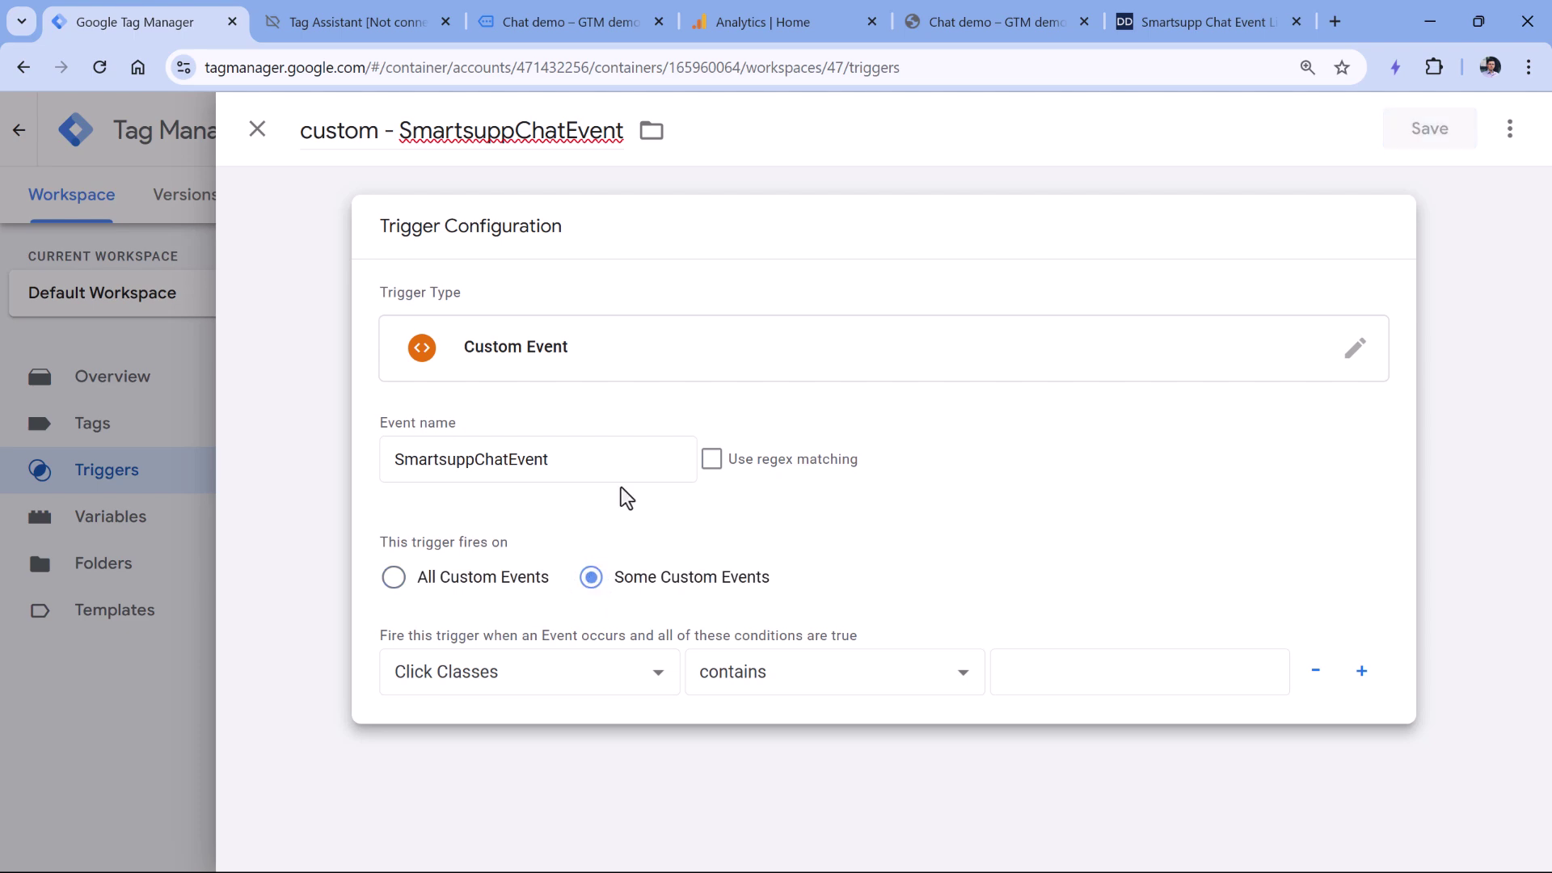
# - Create a new Data Layer Variable from the trigger's condition, with chatAction as the data layer variable name
pyautogui.click(518, 673)
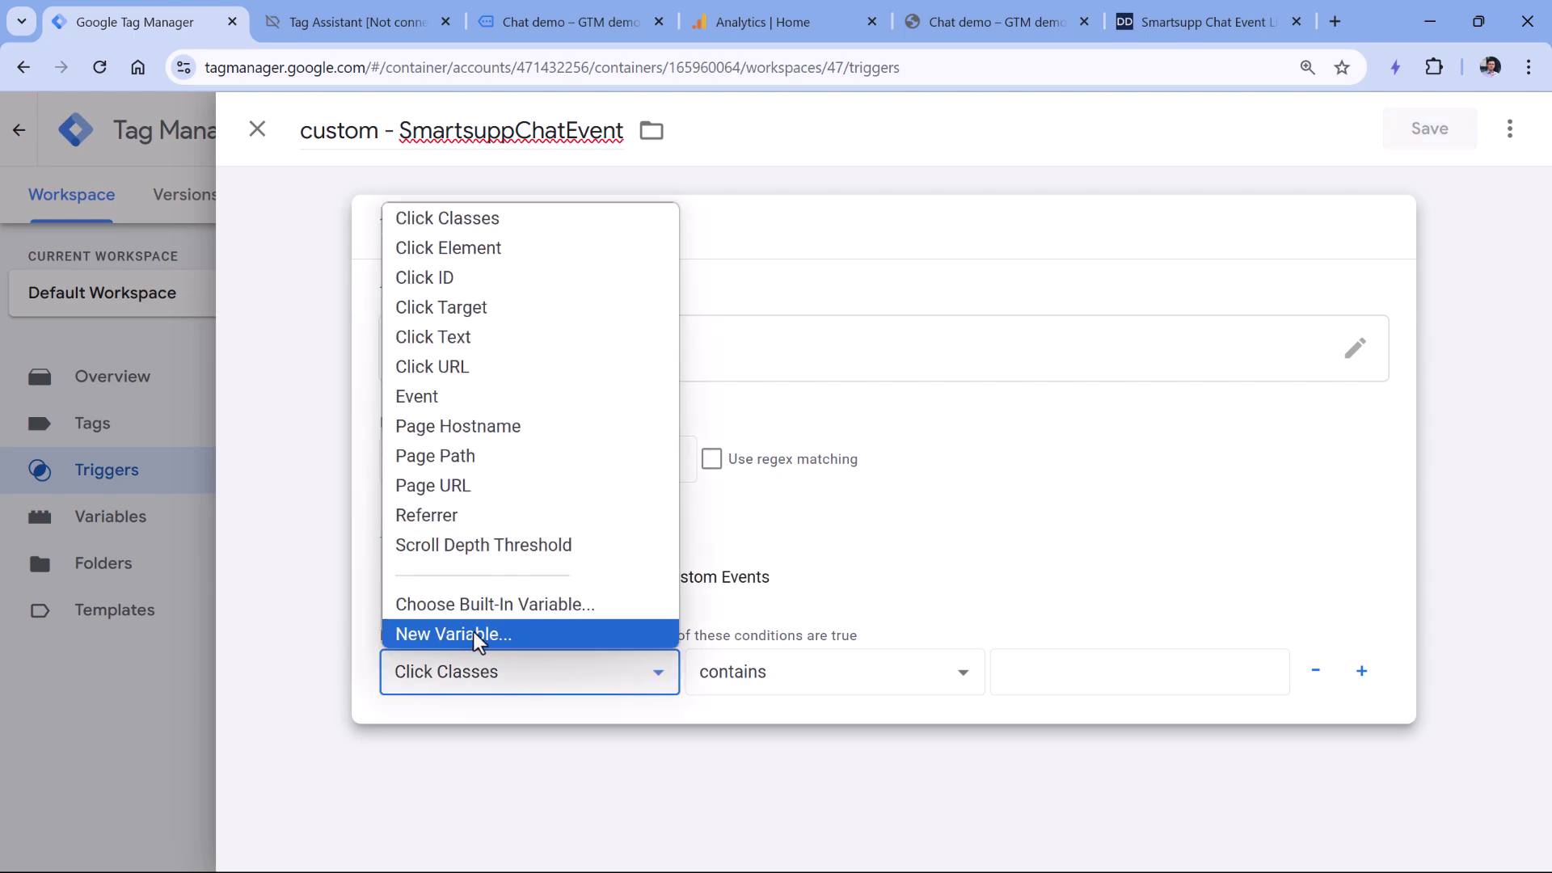
pyautogui.click(492, 634)
pyautogui.click(517, 352)
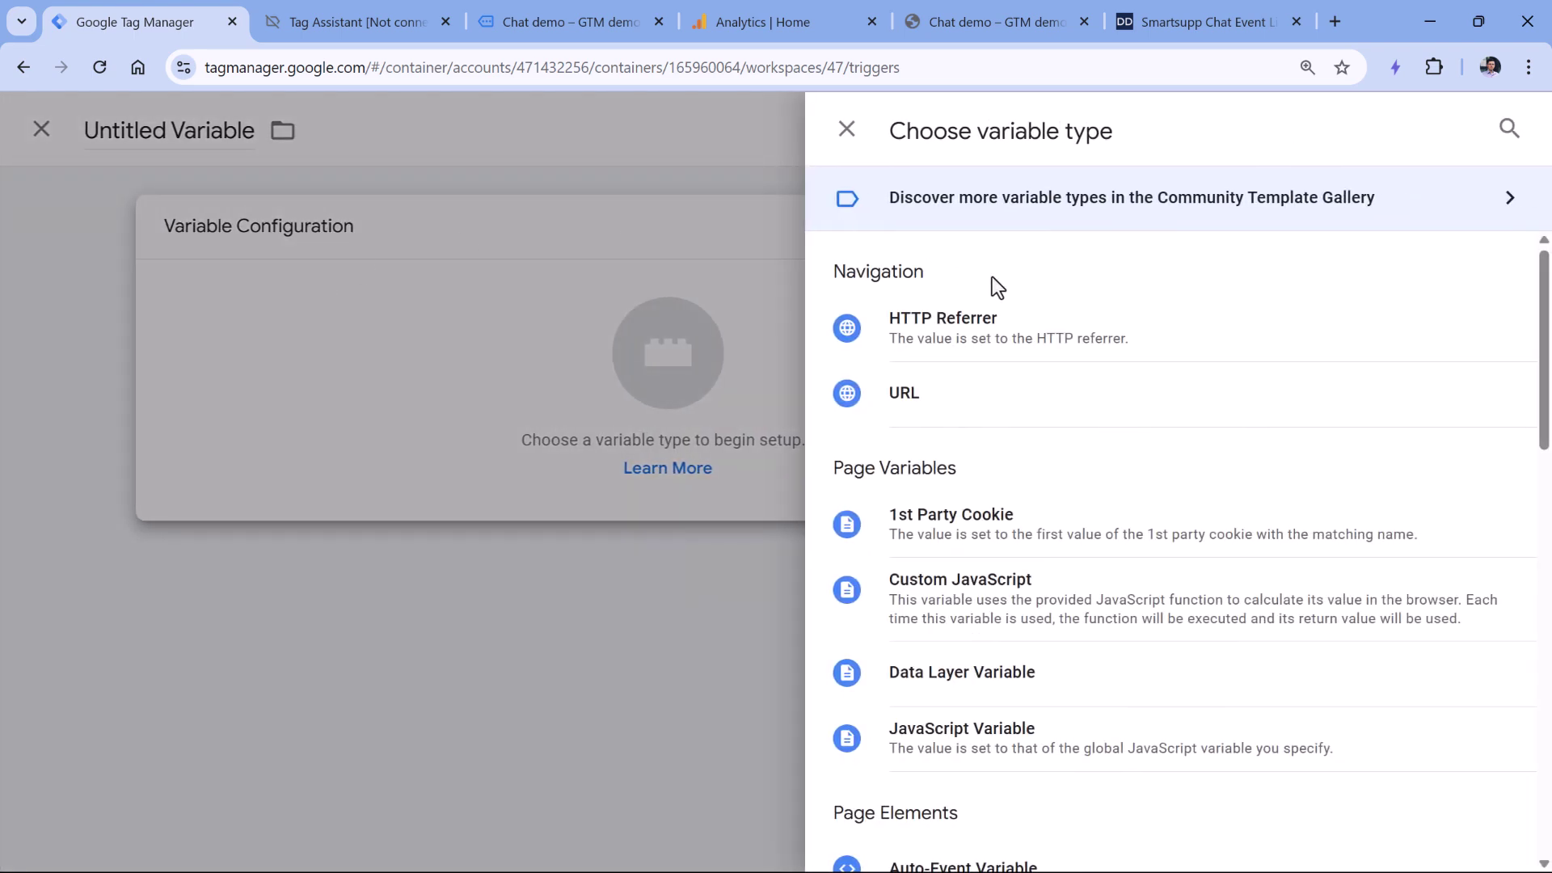
pyautogui.scroll(-3, 1021, 561)
pyautogui.click(996, 479)
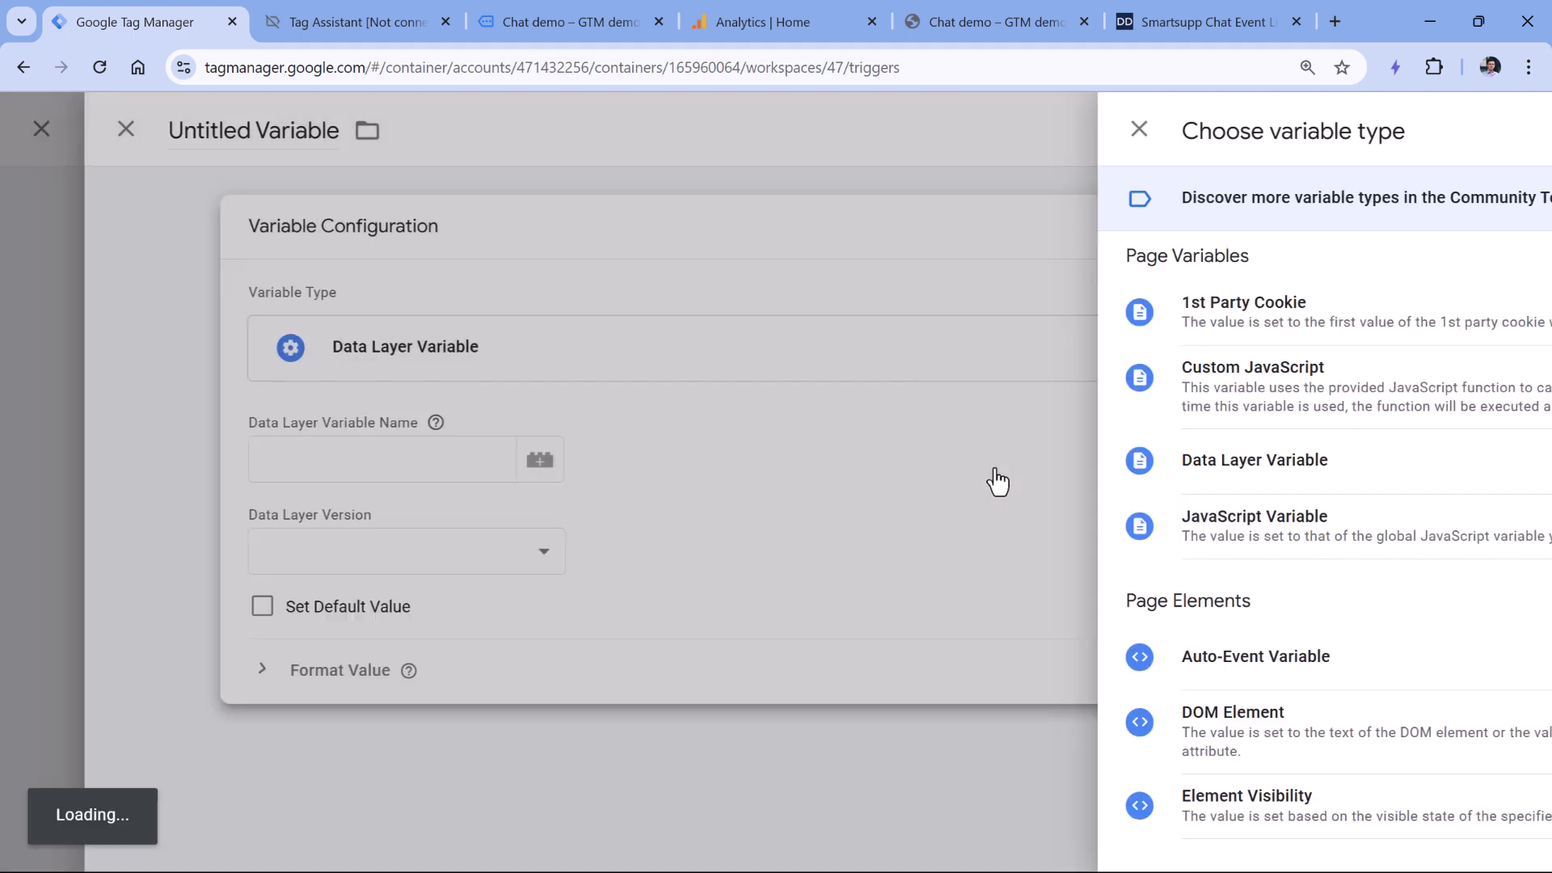
pyautogui.click(522, 458)
pyautogui.hotkey('ctrl', 'v')
# - Name the new variable "dlv - chatAction" and save it
pyautogui.click(377, 186)
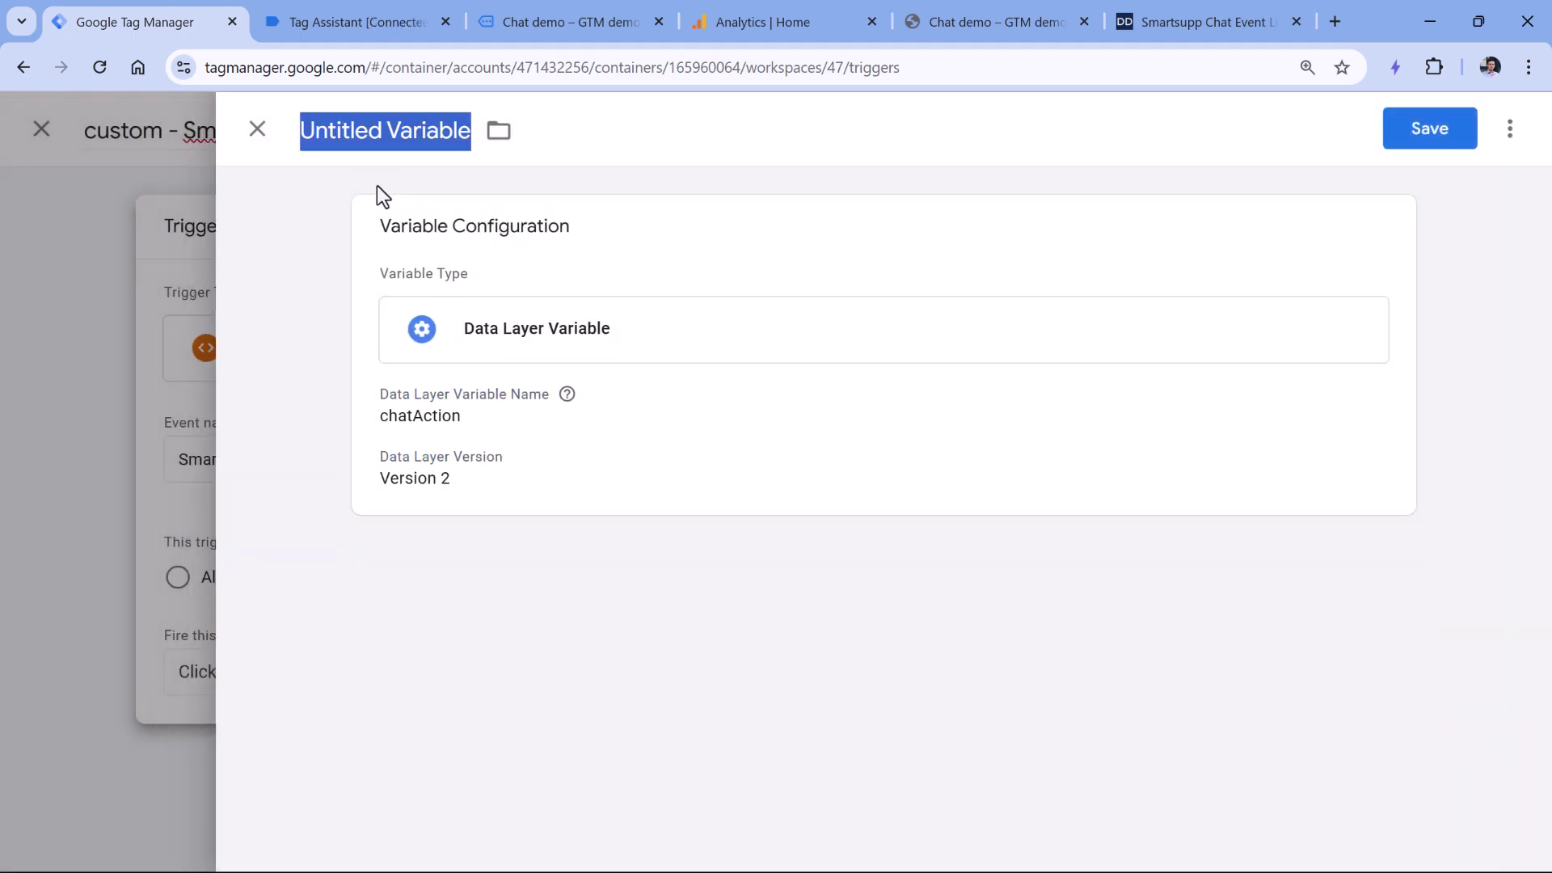
pyautogui.write('dlv -')
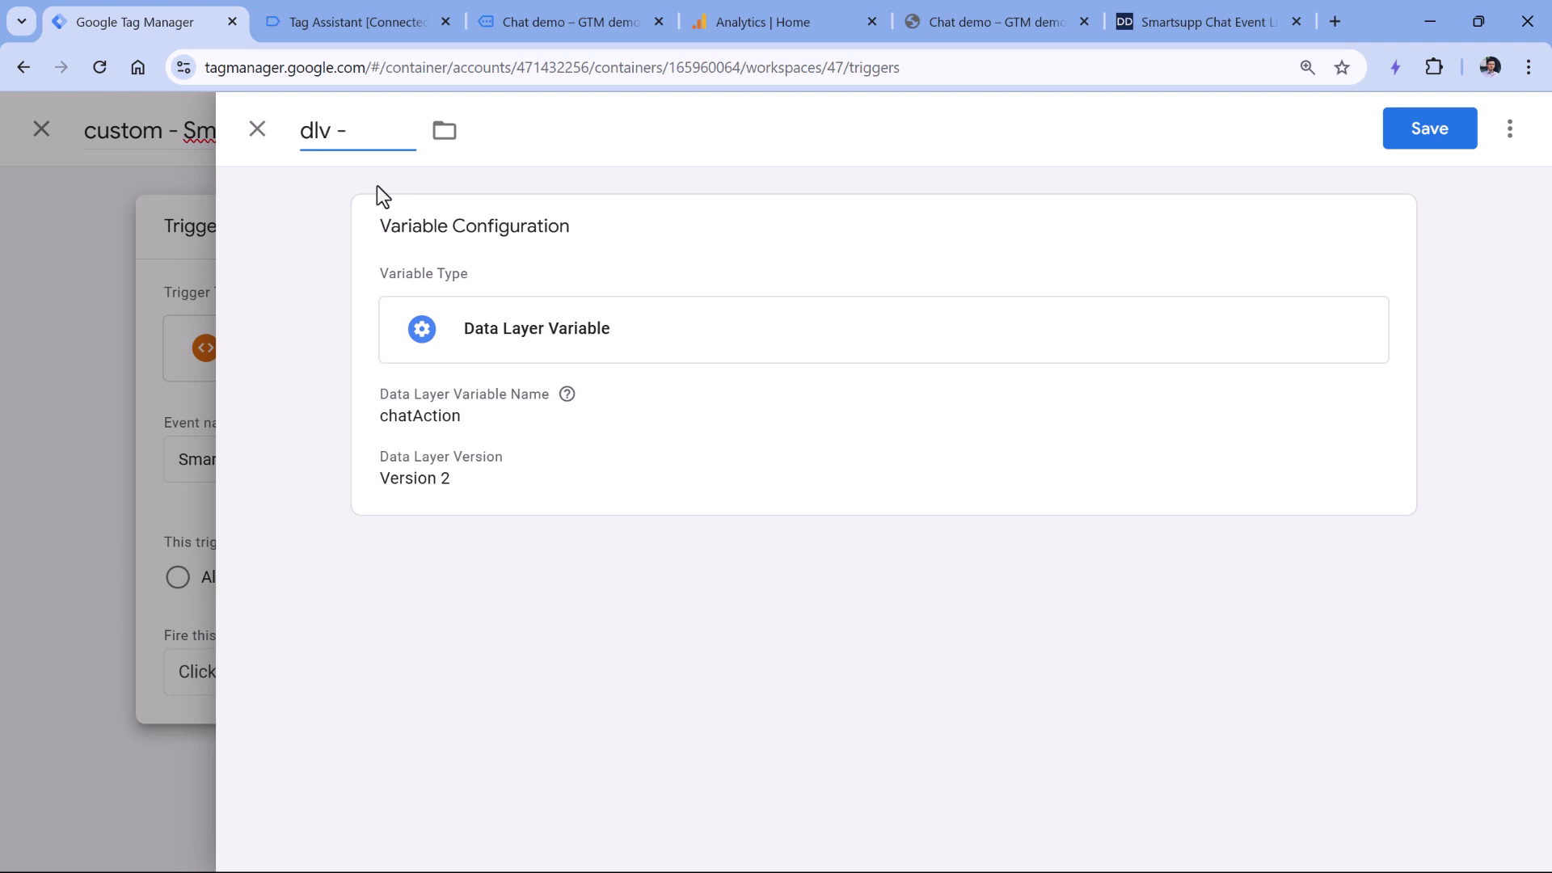
pyautogui.hotkey('ctrl', 'v')
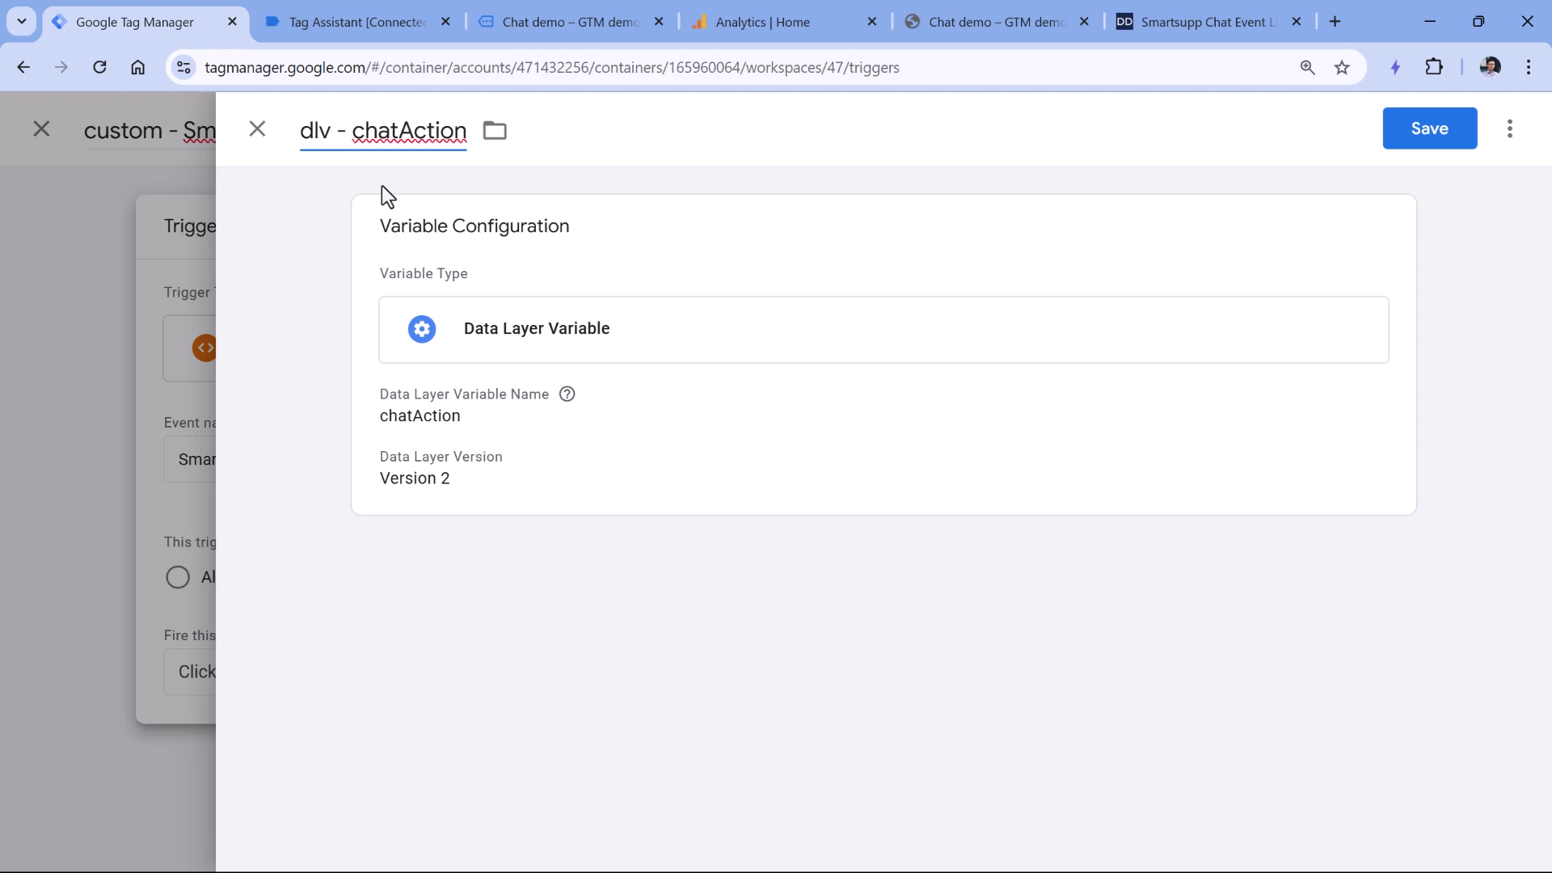
pyautogui.click(1429, 139)
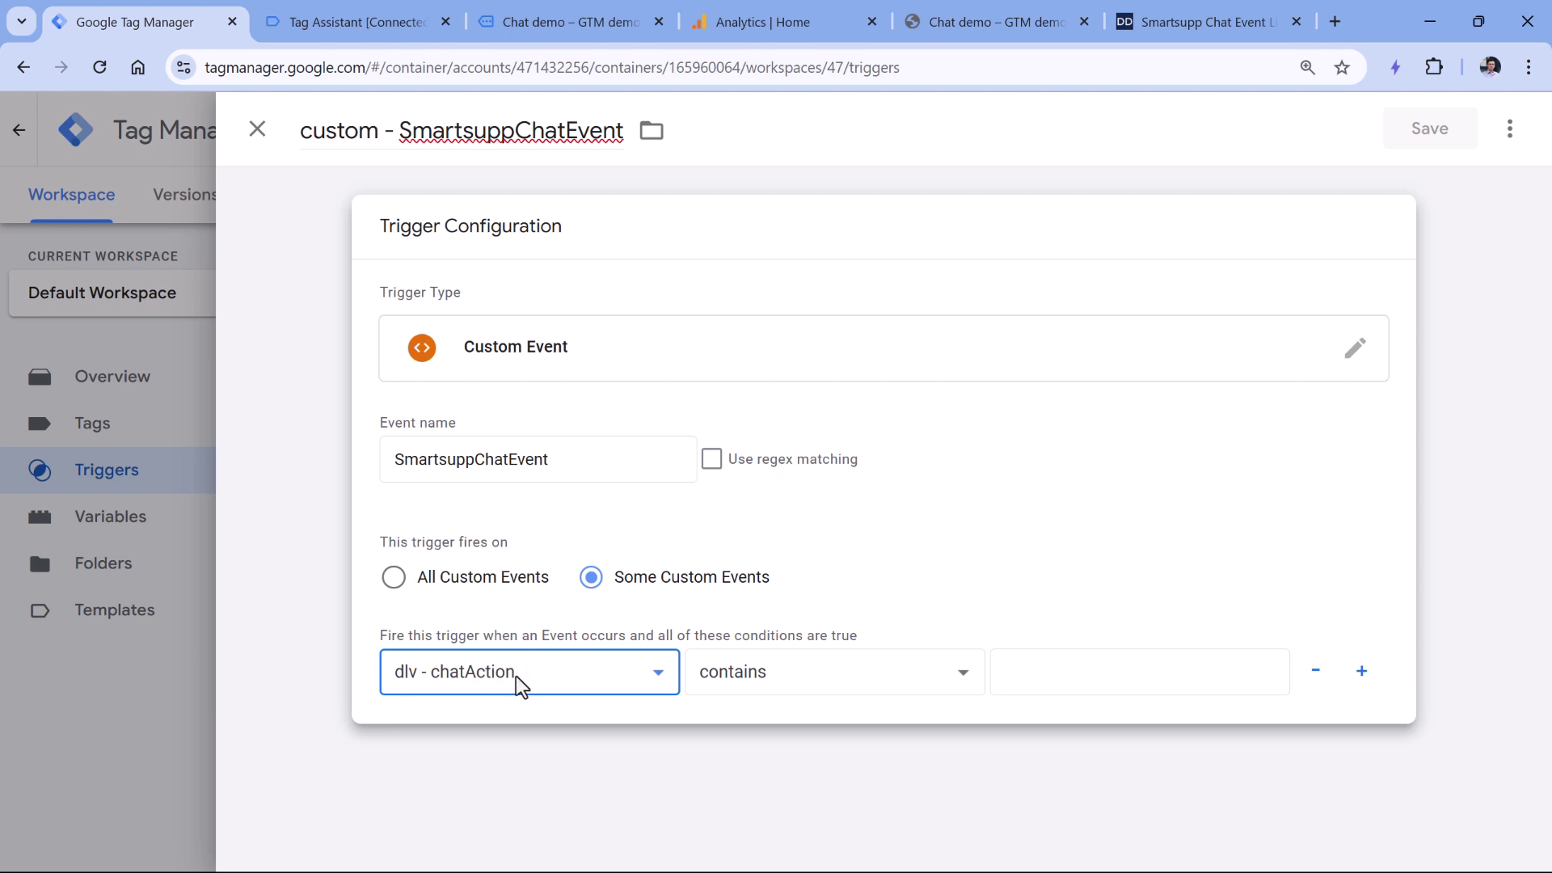
# - Complete the trigger condition as dlv - chatAction equals "message sent", copying the value from the API call in Tag Assistant
pyautogui.click(832, 683)
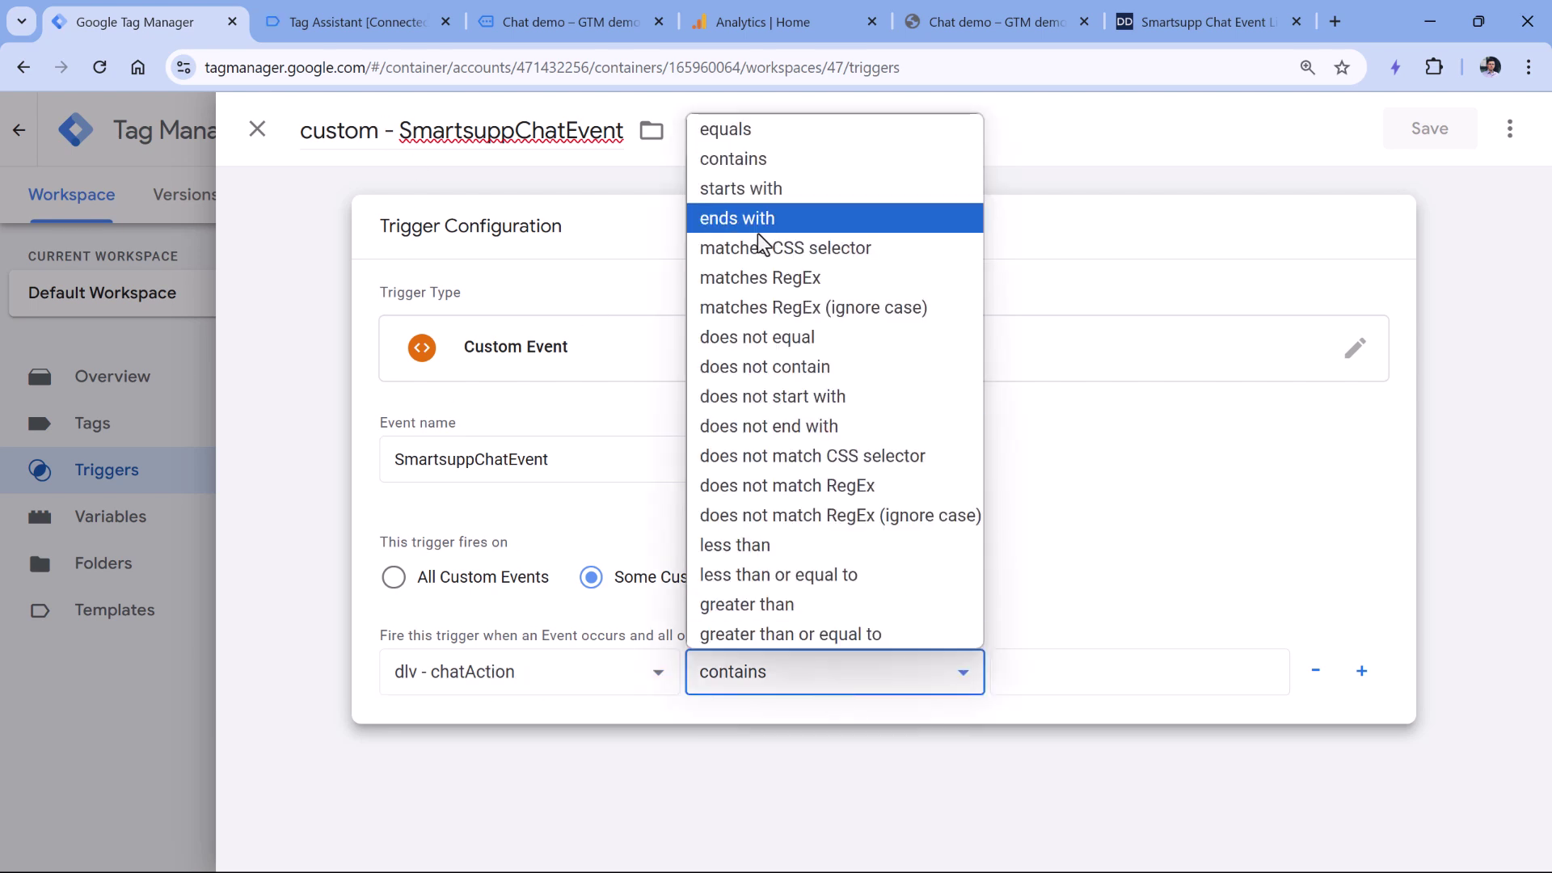
pyautogui.click(760, 138)
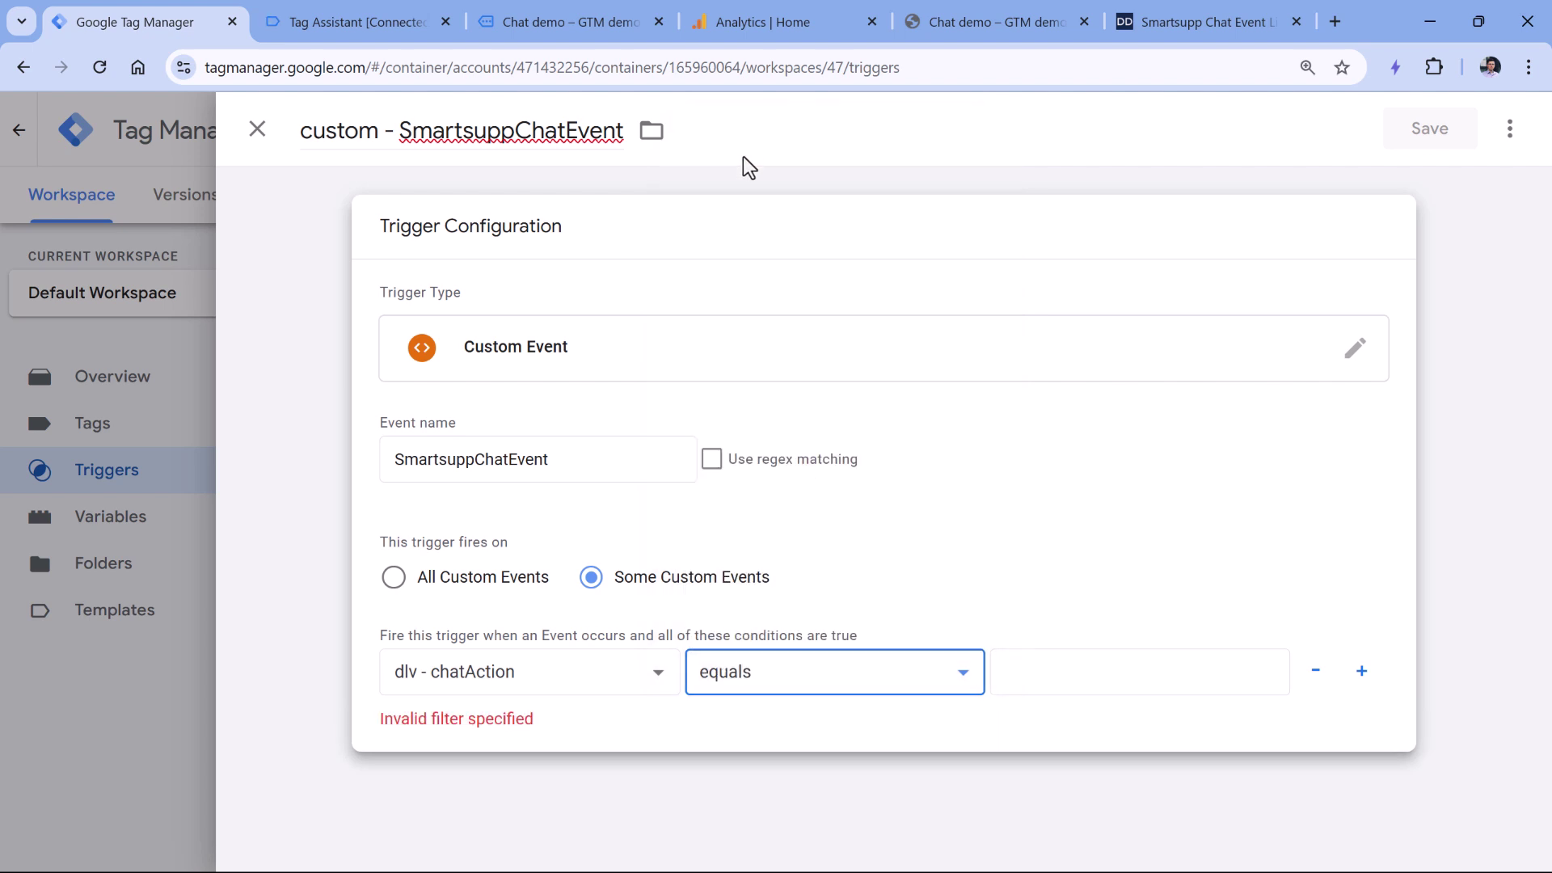
pyautogui.click(356, 22)
pyautogui.moveTo(447, 443); pyautogui.dragTo(543, 443)
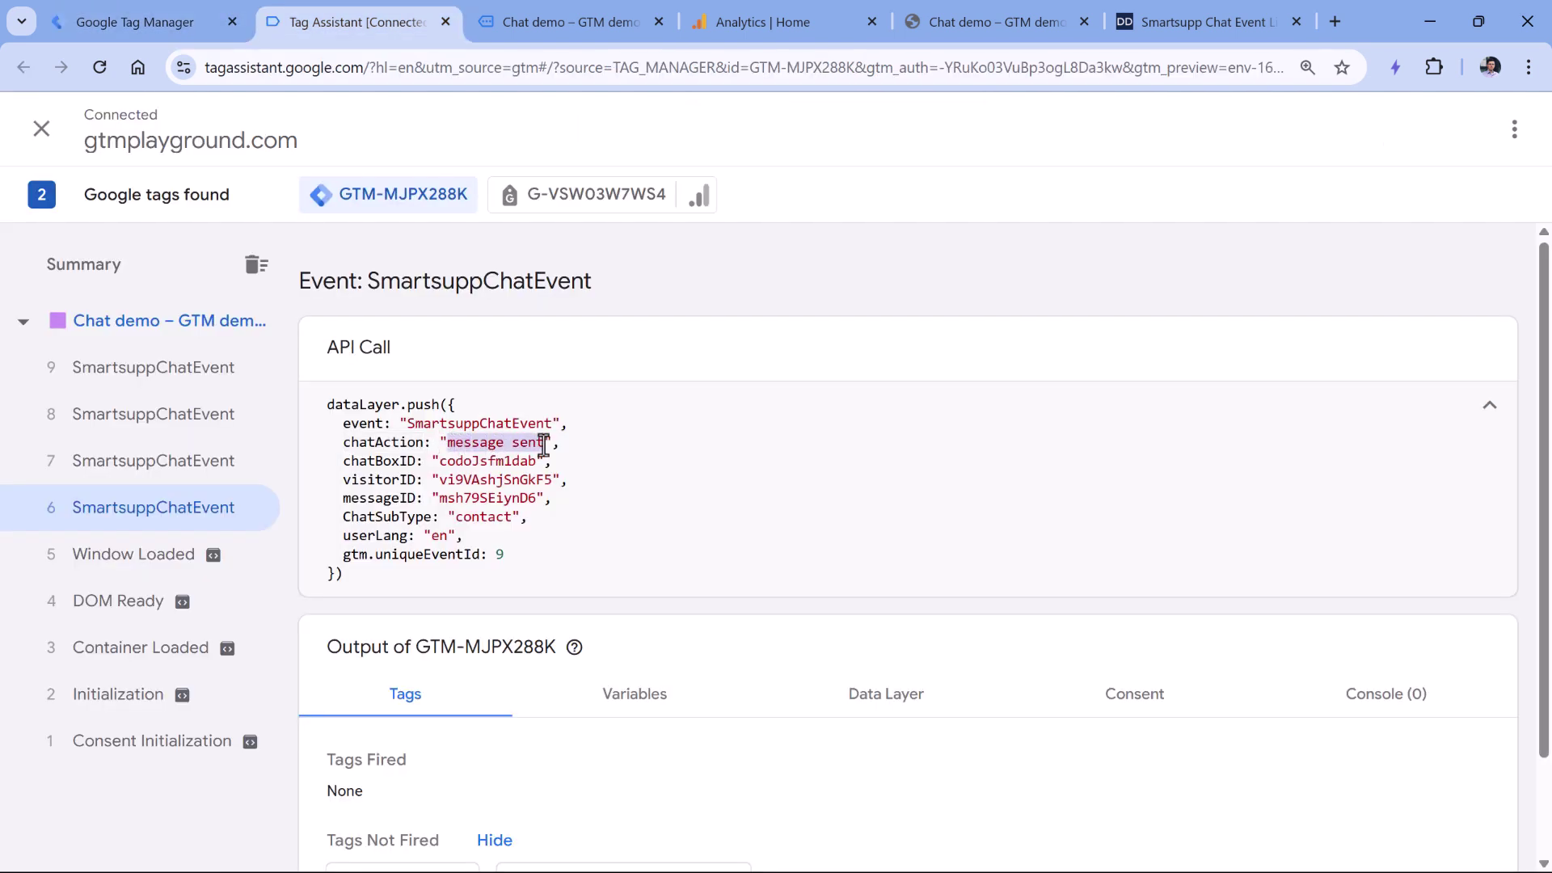
pyautogui.rightClick(543, 445)
pyautogui.click(551, 469)
pyautogui.click(155, 25)
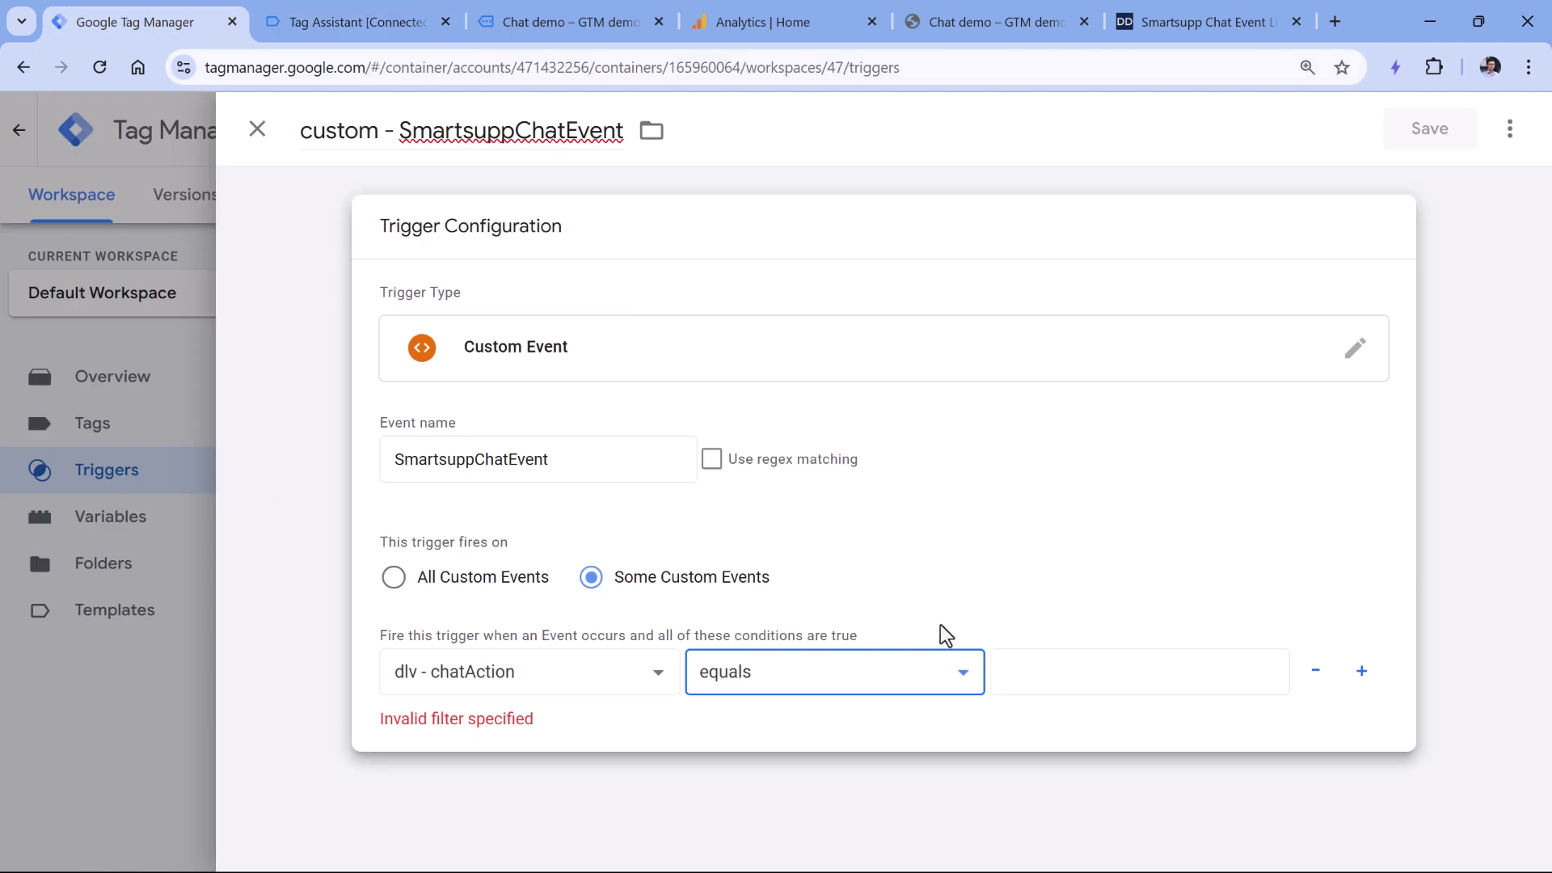
pyautogui.click(1095, 689)
pyautogui.hotkey('ctrl', 'v')
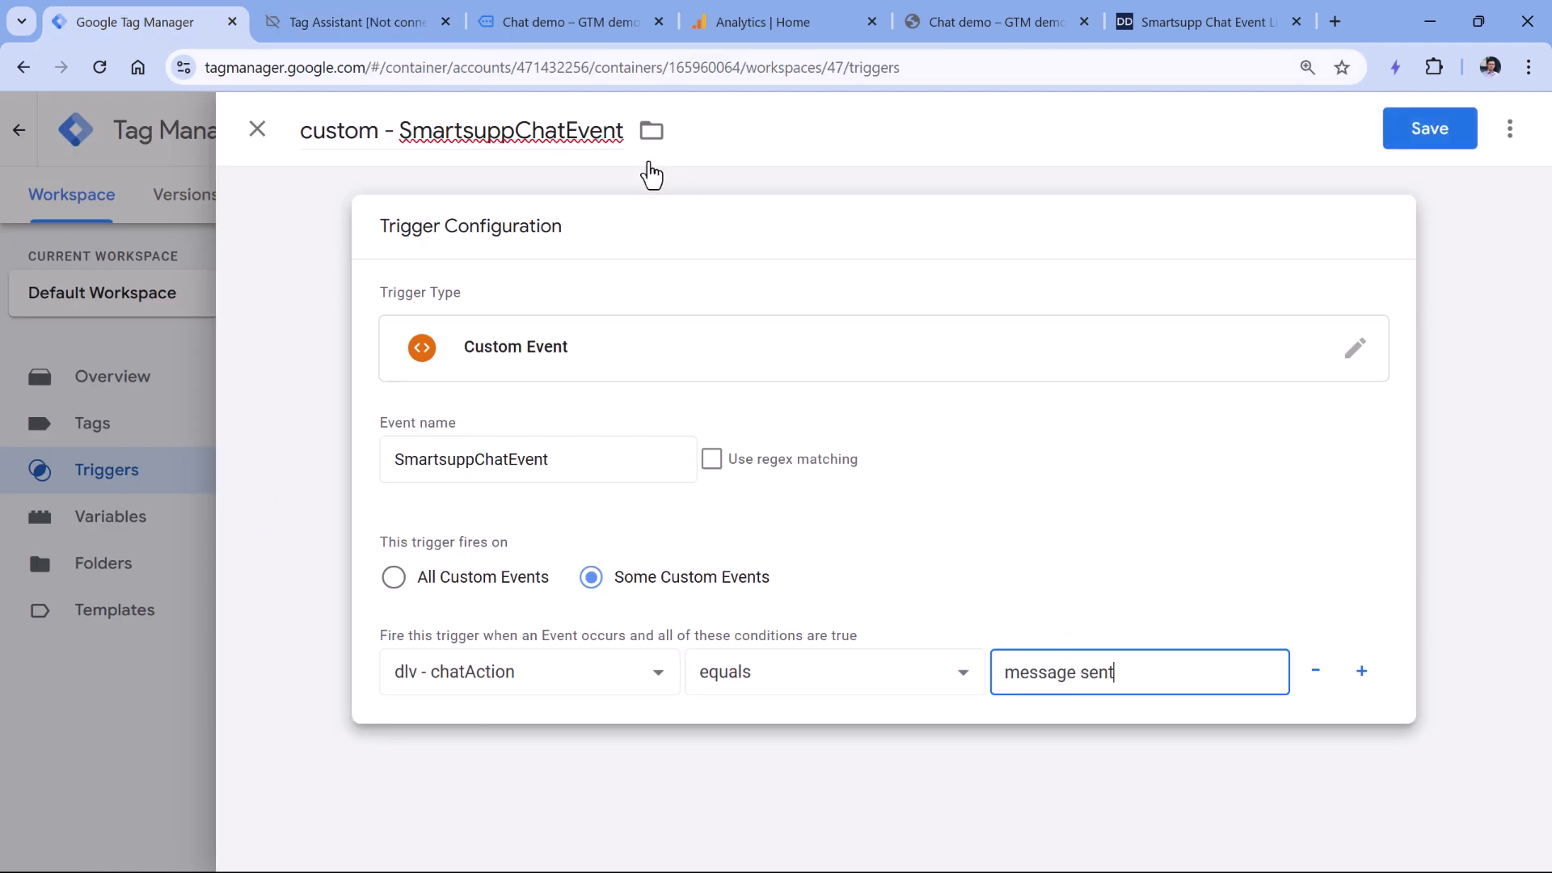
# - Rename the trigger "custom - SmartsuppChatEvent - message sent" and save it
pyautogui.click(620, 132)
pyautogui.write('- ')
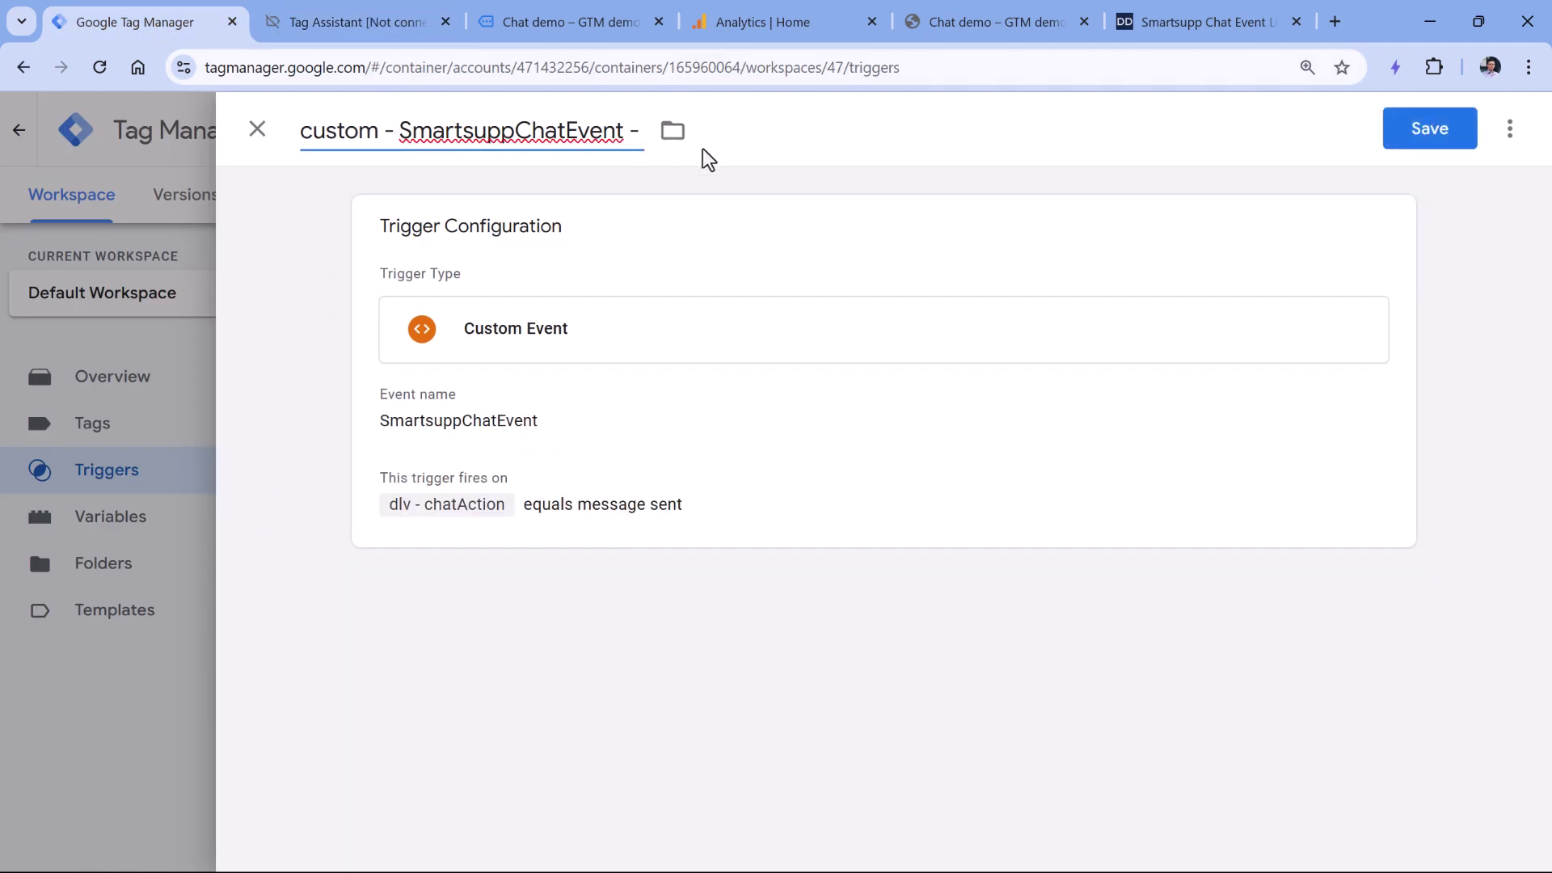
pyautogui.write('message sent')
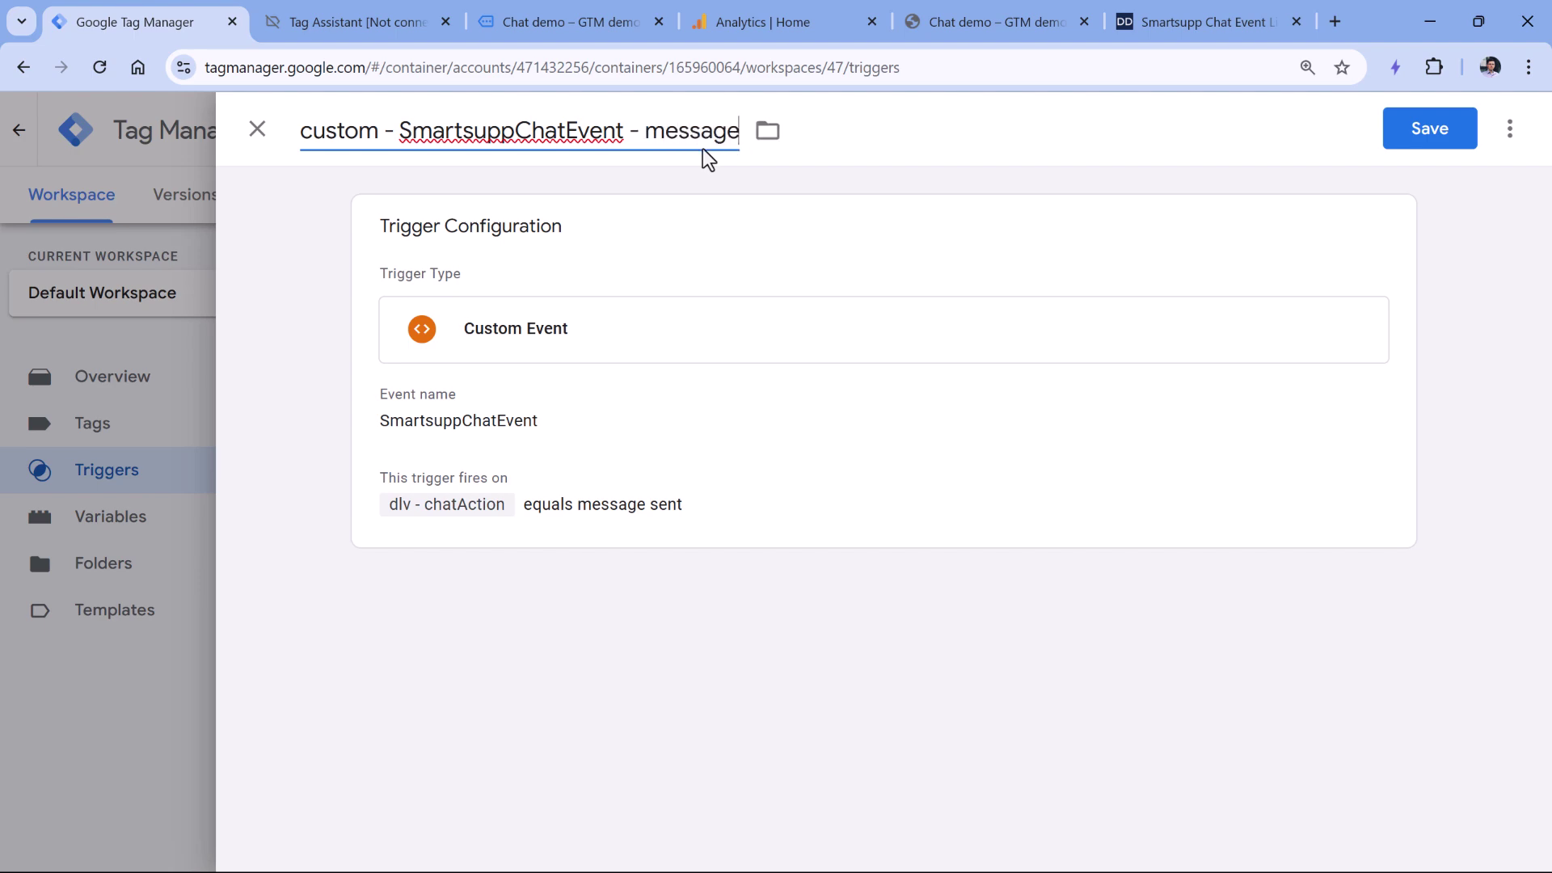
pyautogui.click(1431, 131)
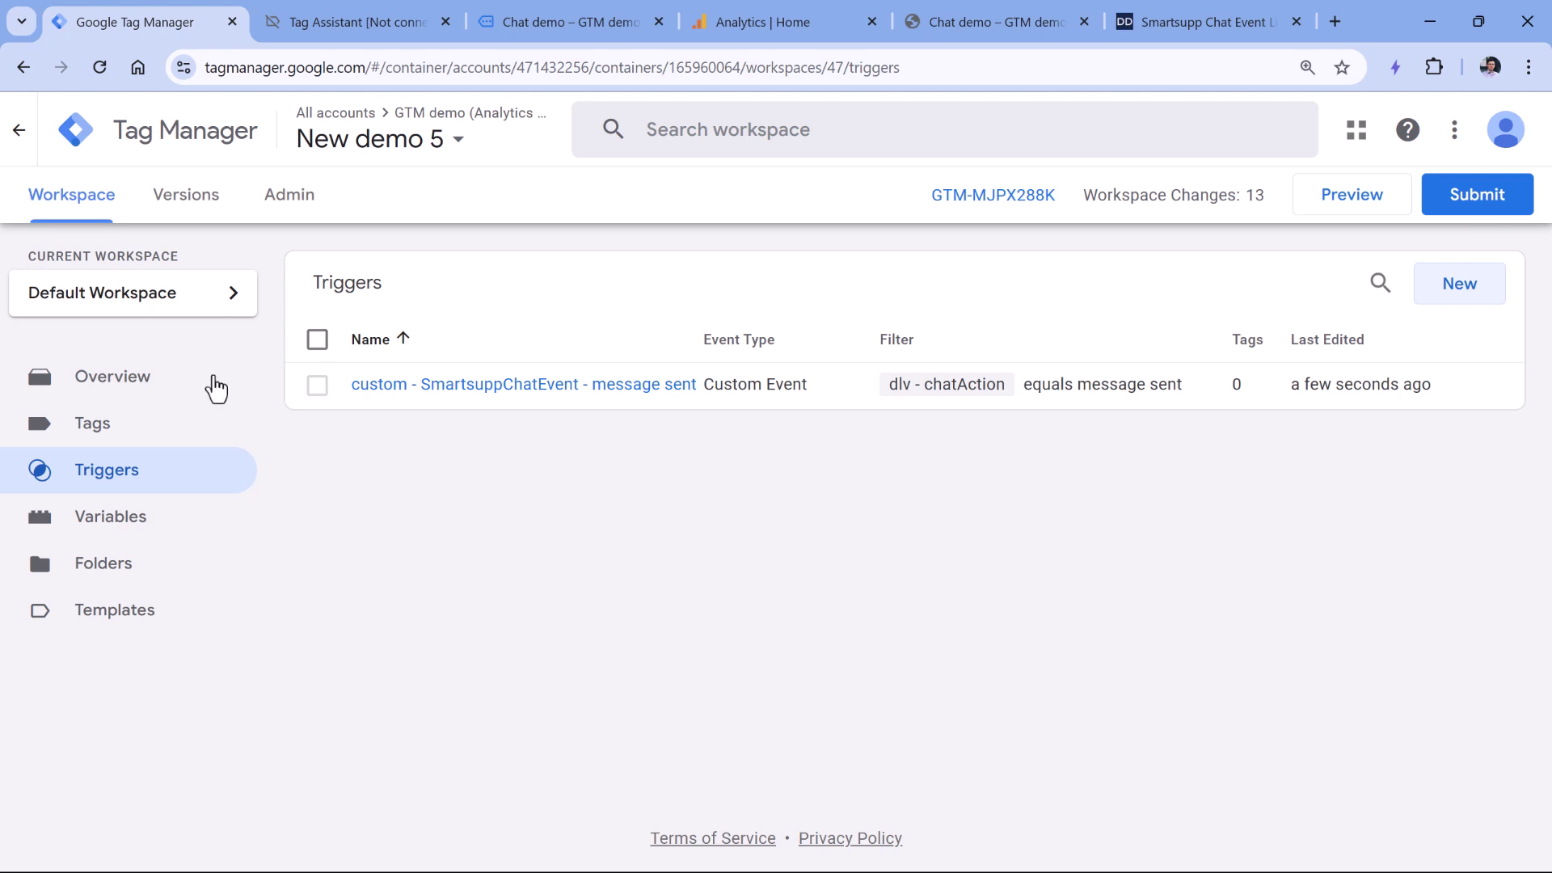
# - Copy the tag ID from the GA4 config tag, close the tag and check the chat event in Tag Assistant
pyautogui.click(126, 428)
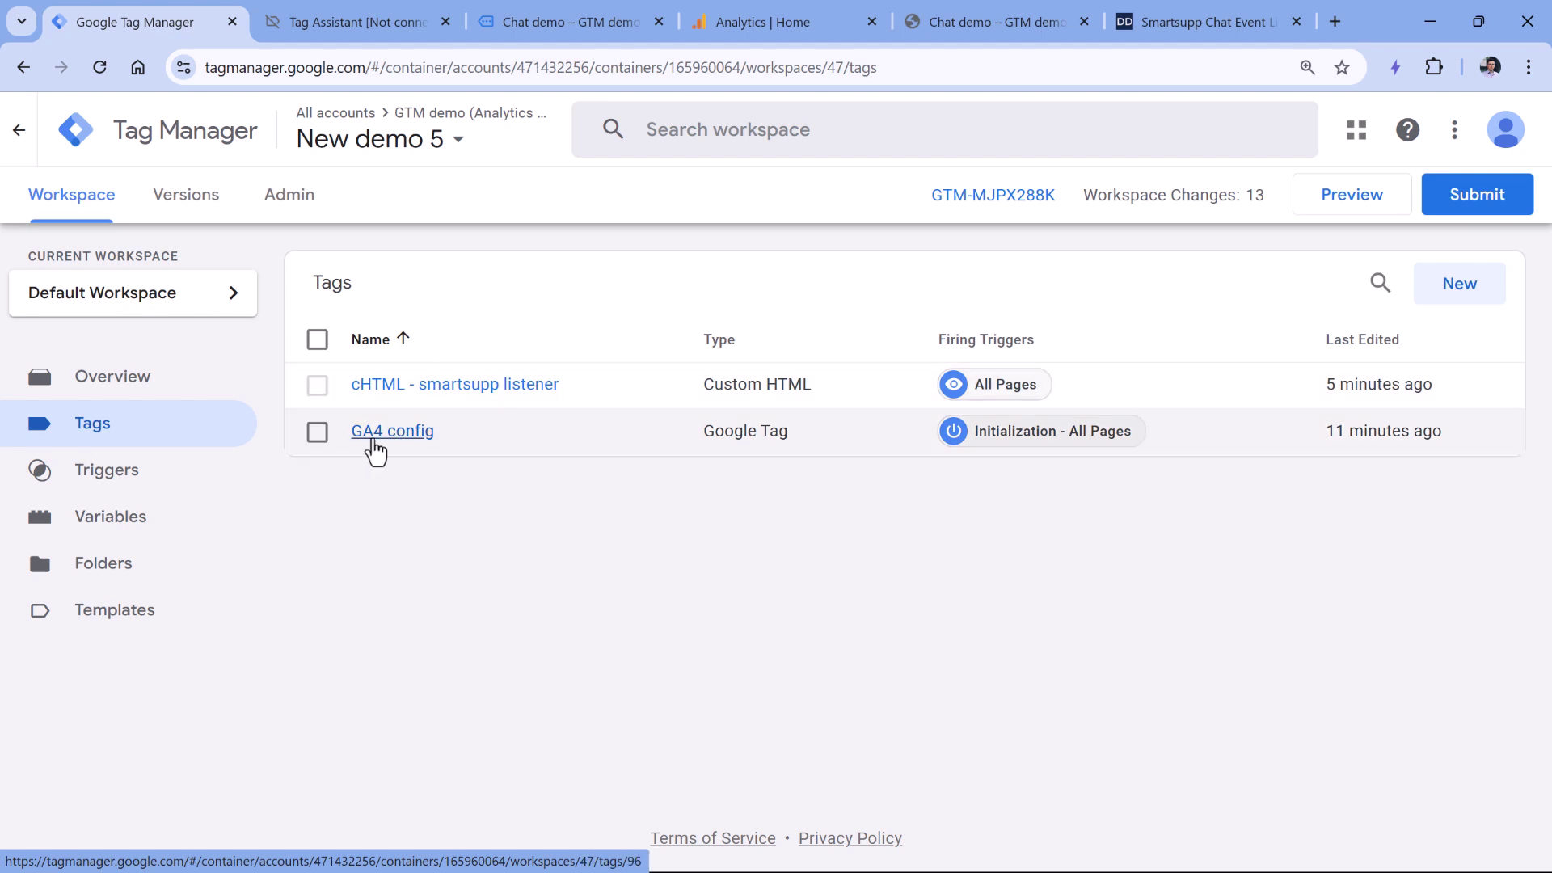
pyautogui.click(374, 441)
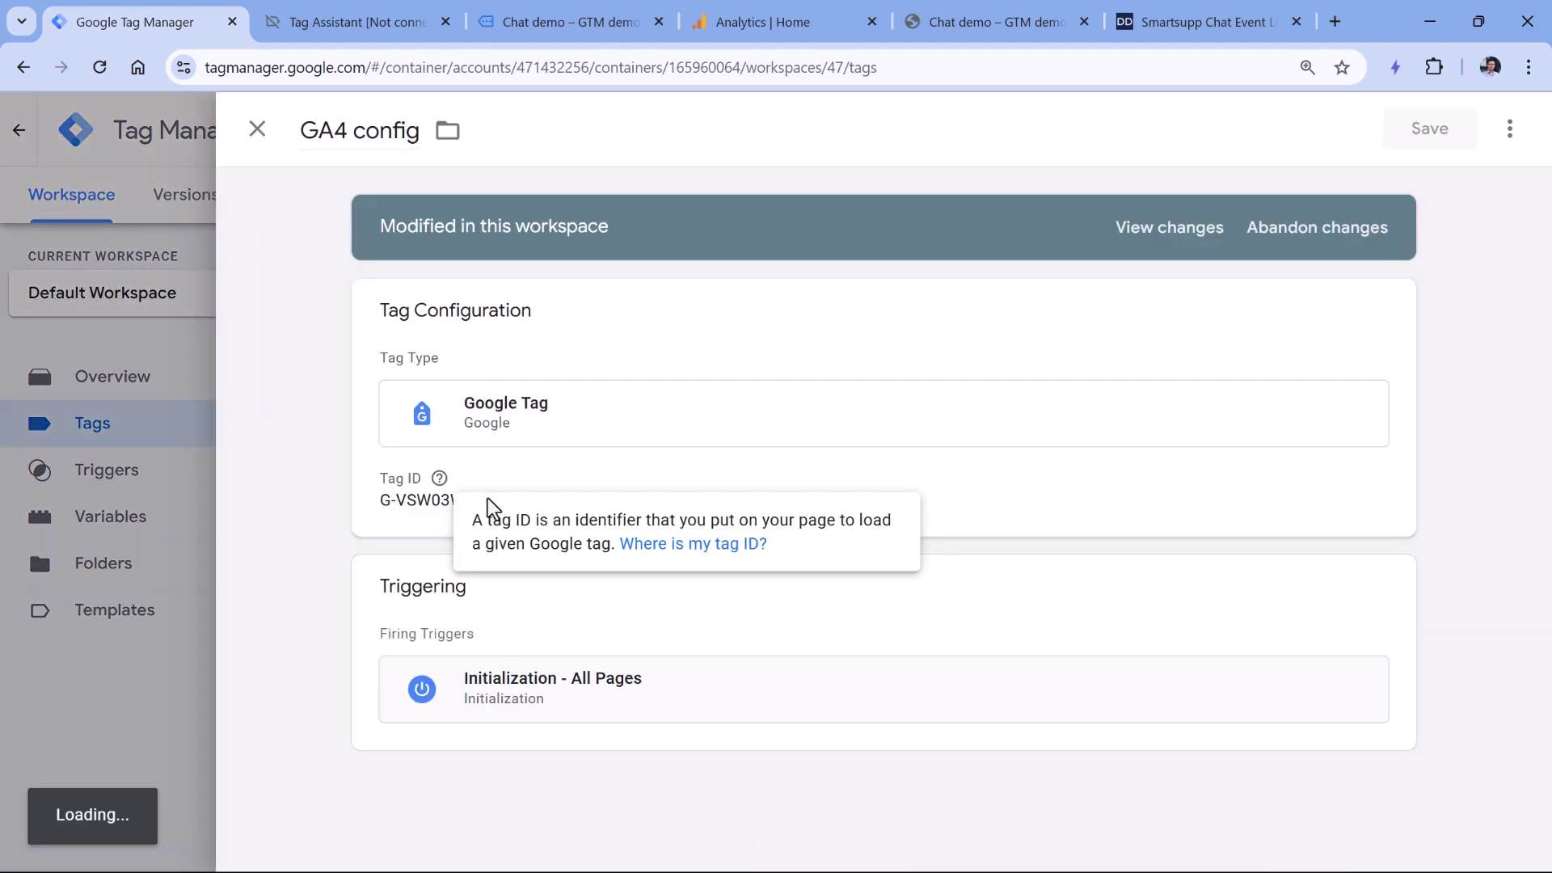
pyautogui.click(437, 511)
pyautogui.tripleClick(409, 544)
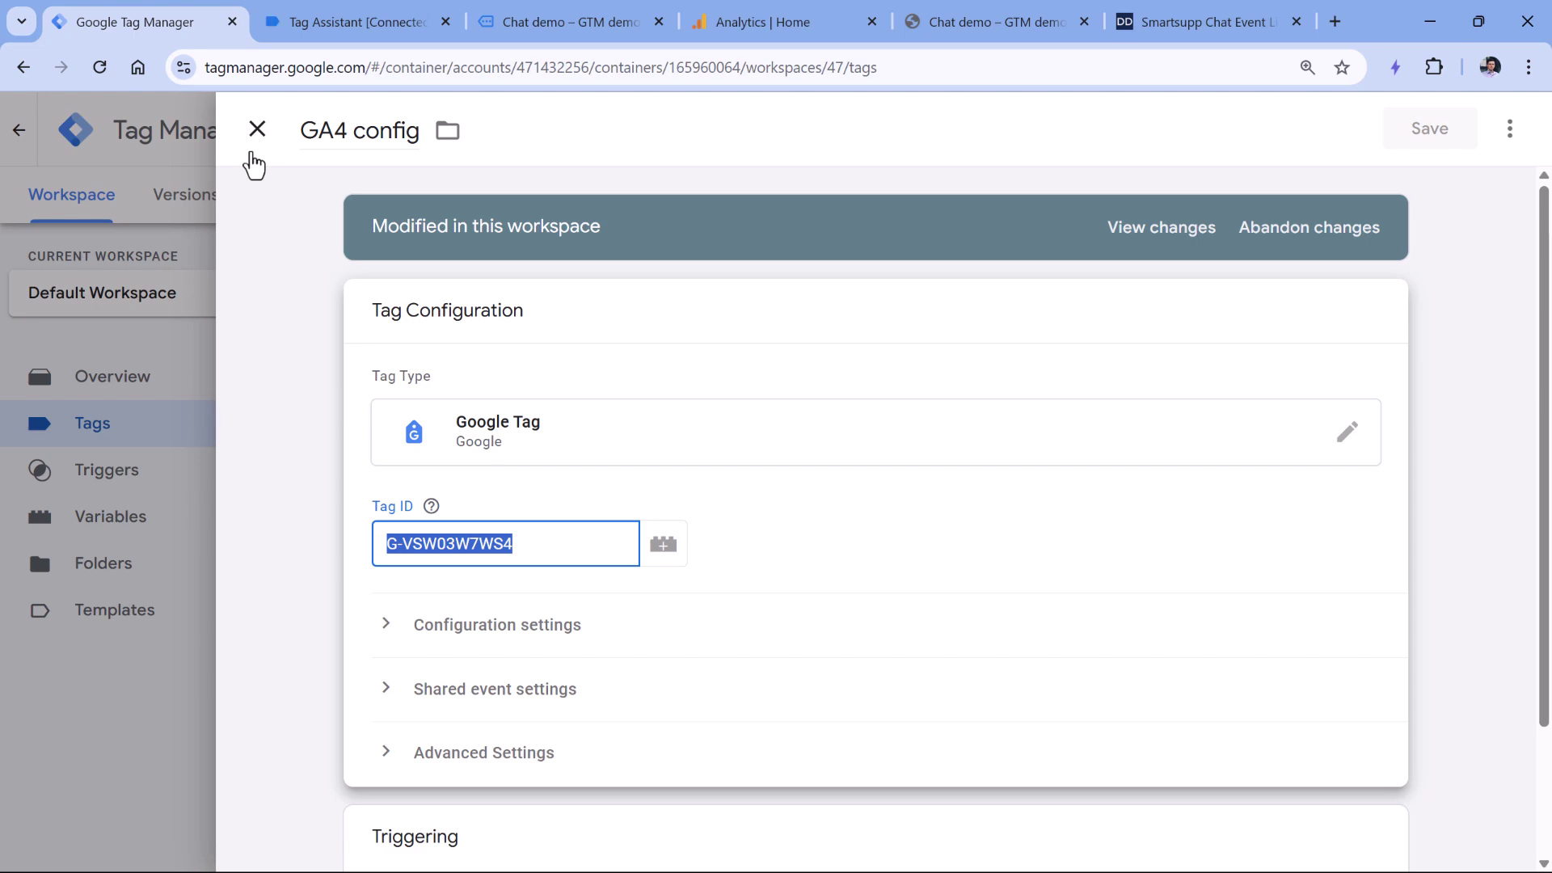
pyautogui.click(253, 153)
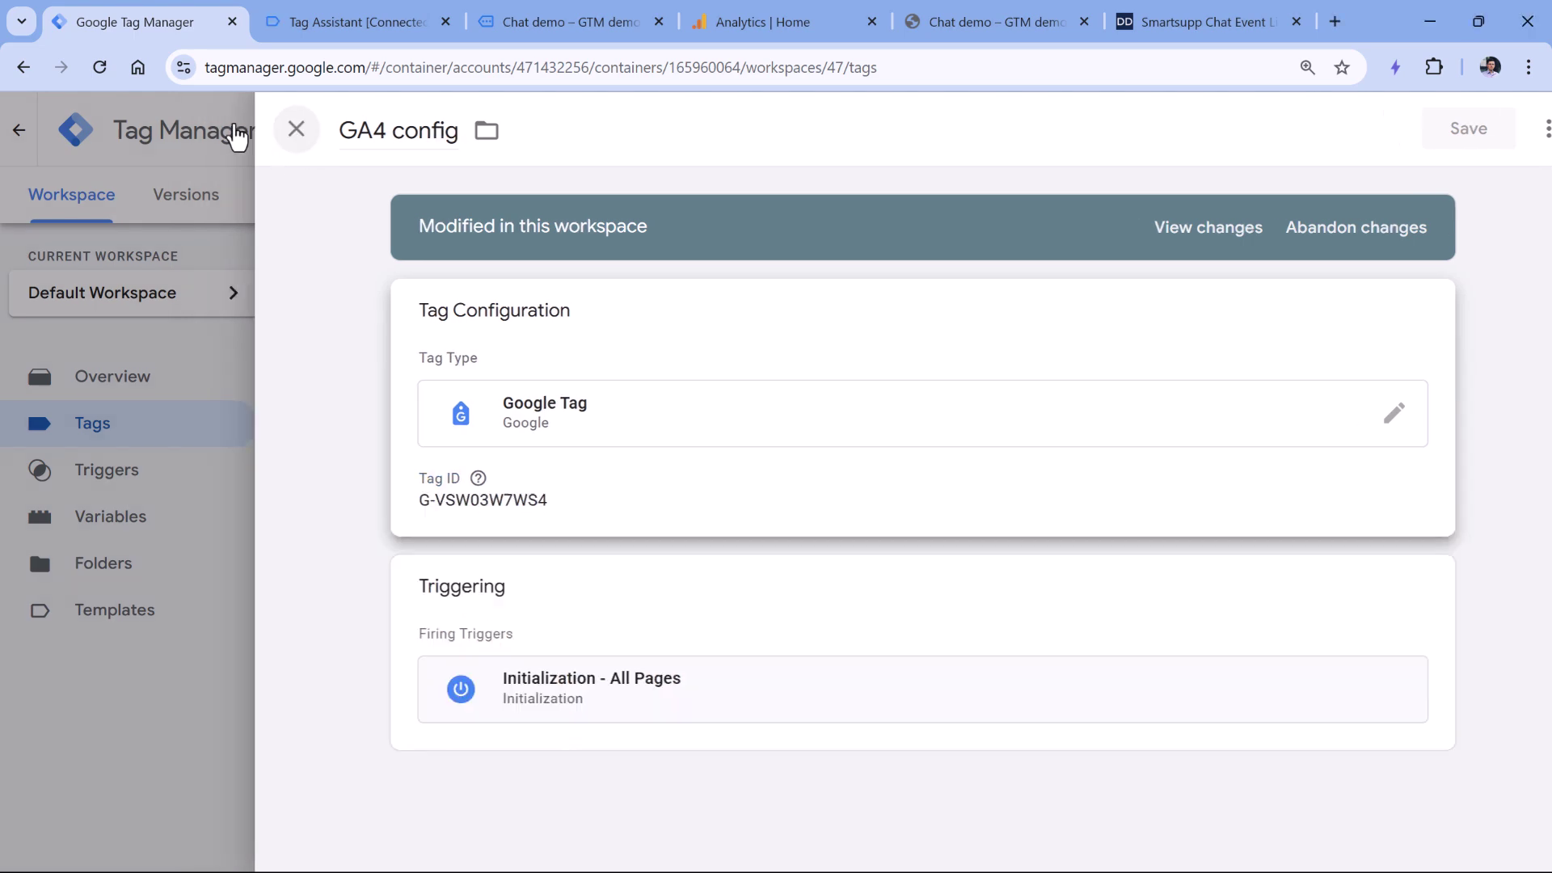
pyautogui.click(370, 25)
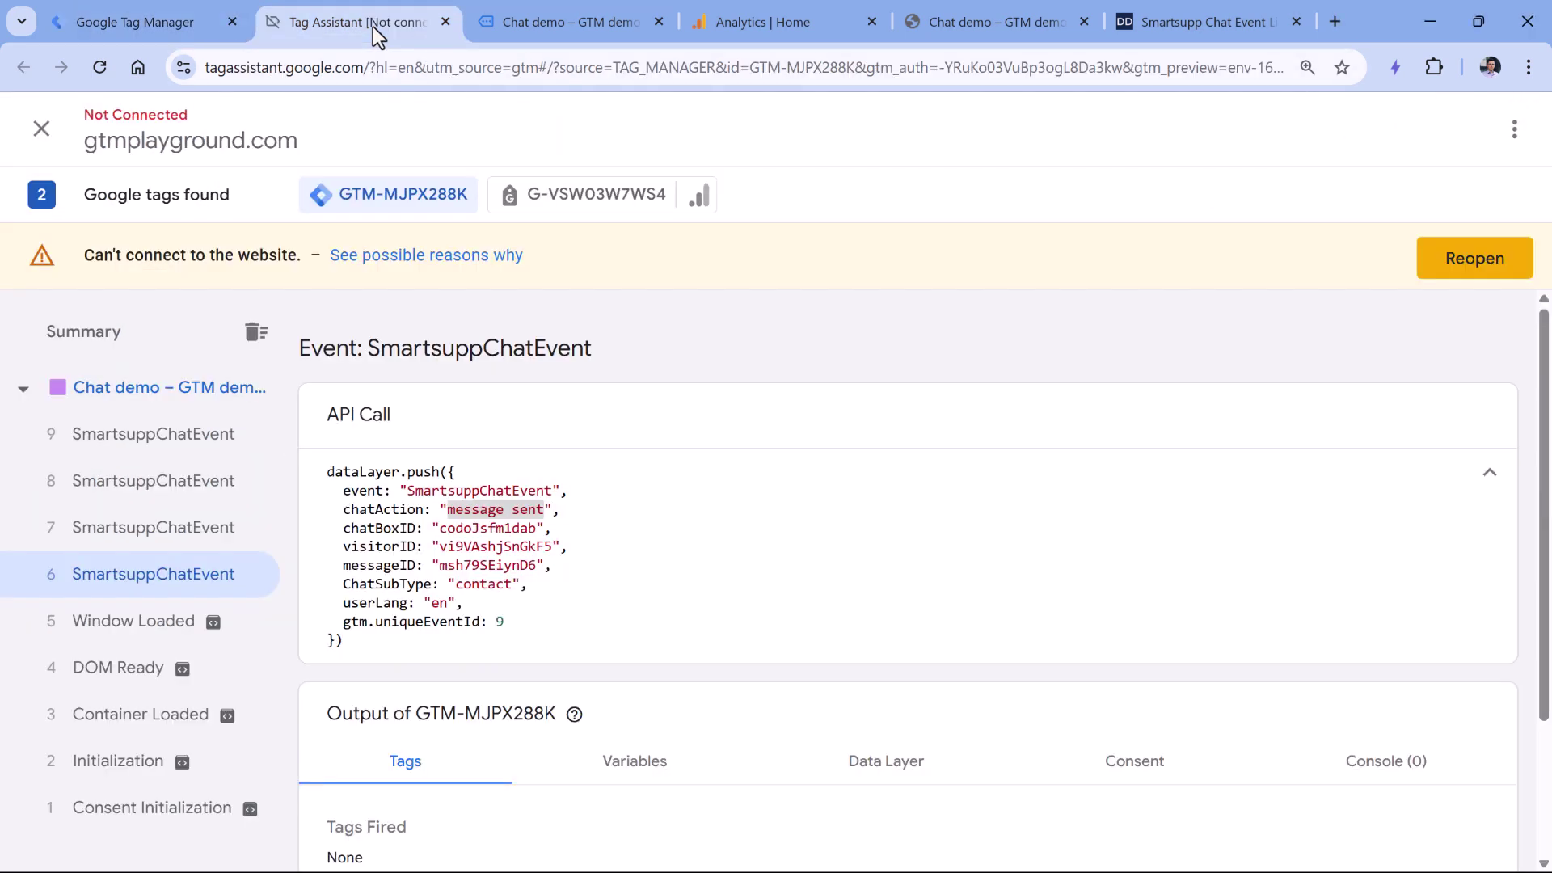
pyautogui.click(158, 20)
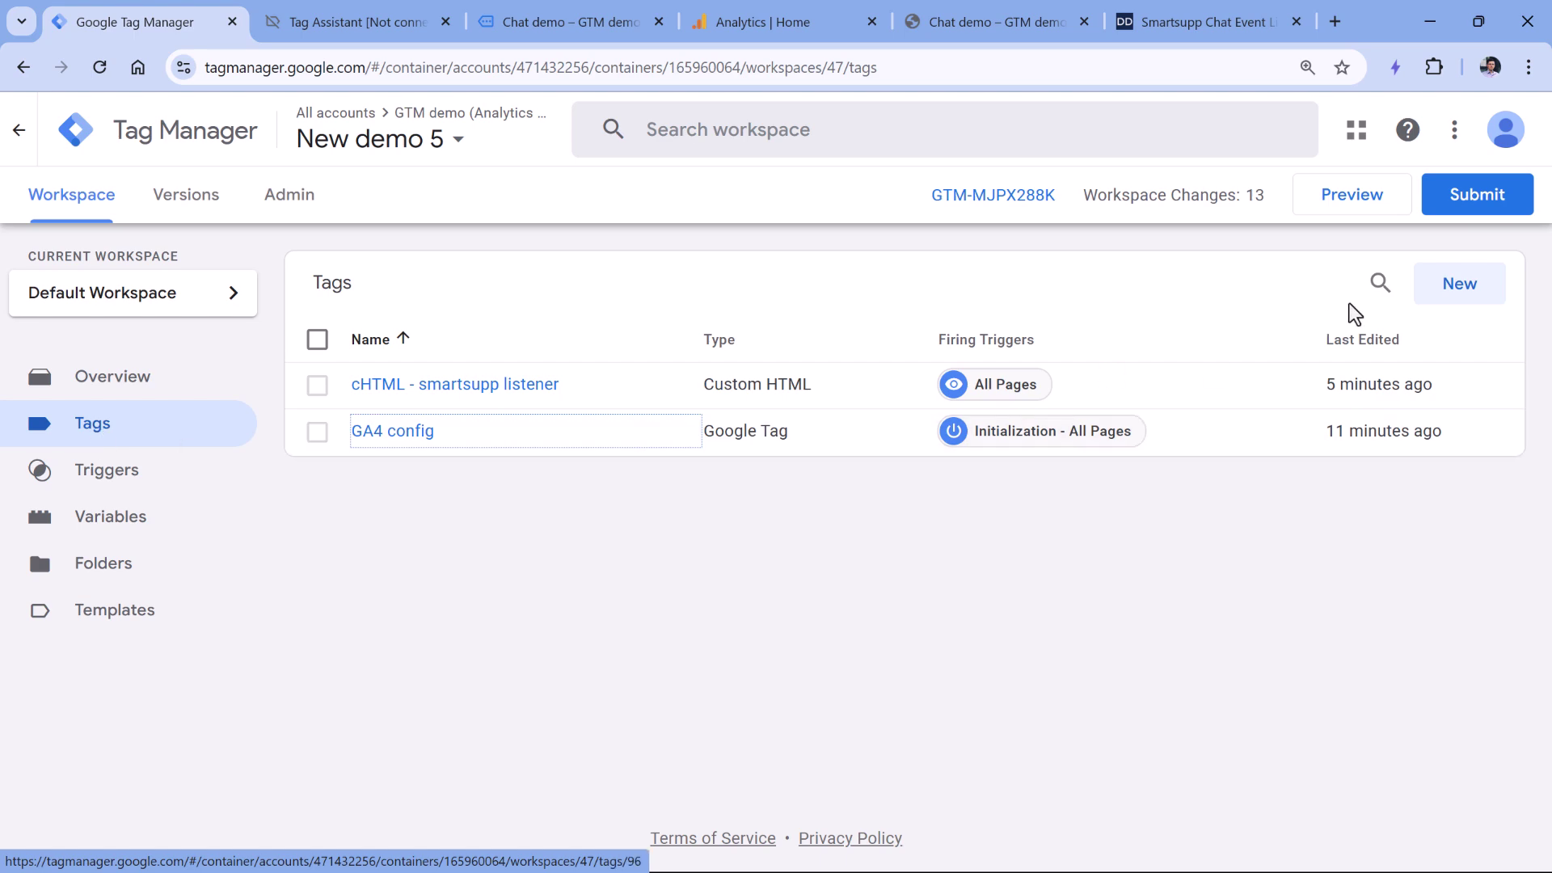
# - Create a new Google Analytics: GA4 Event tag with the measurement ID G-VSW03W7WS4
pyautogui.click(1450, 293)
pyautogui.click(572, 327)
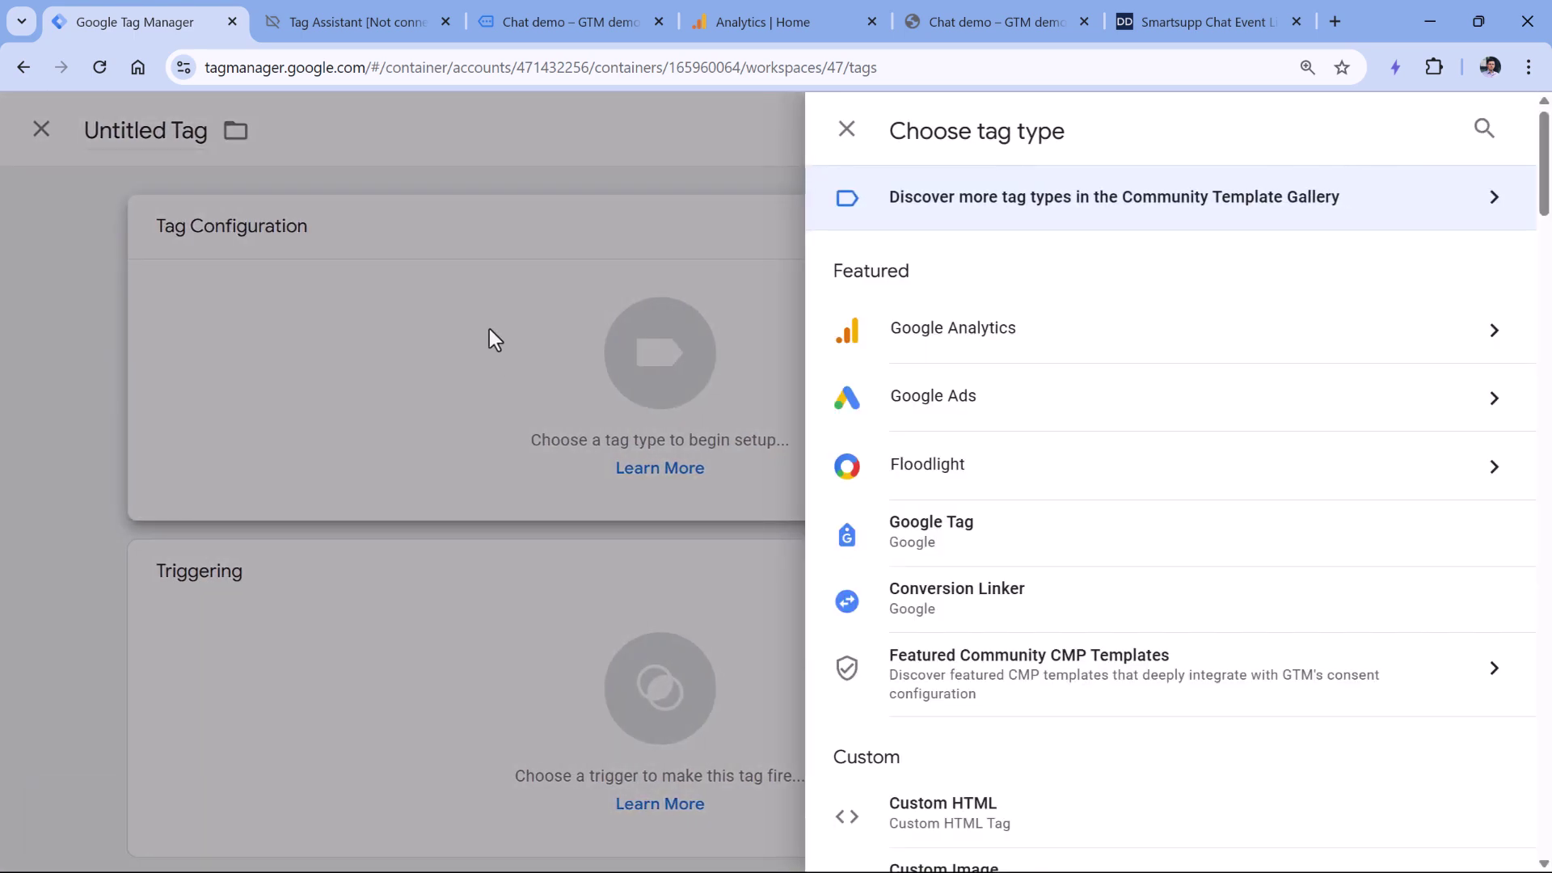
pyautogui.click(988, 324)
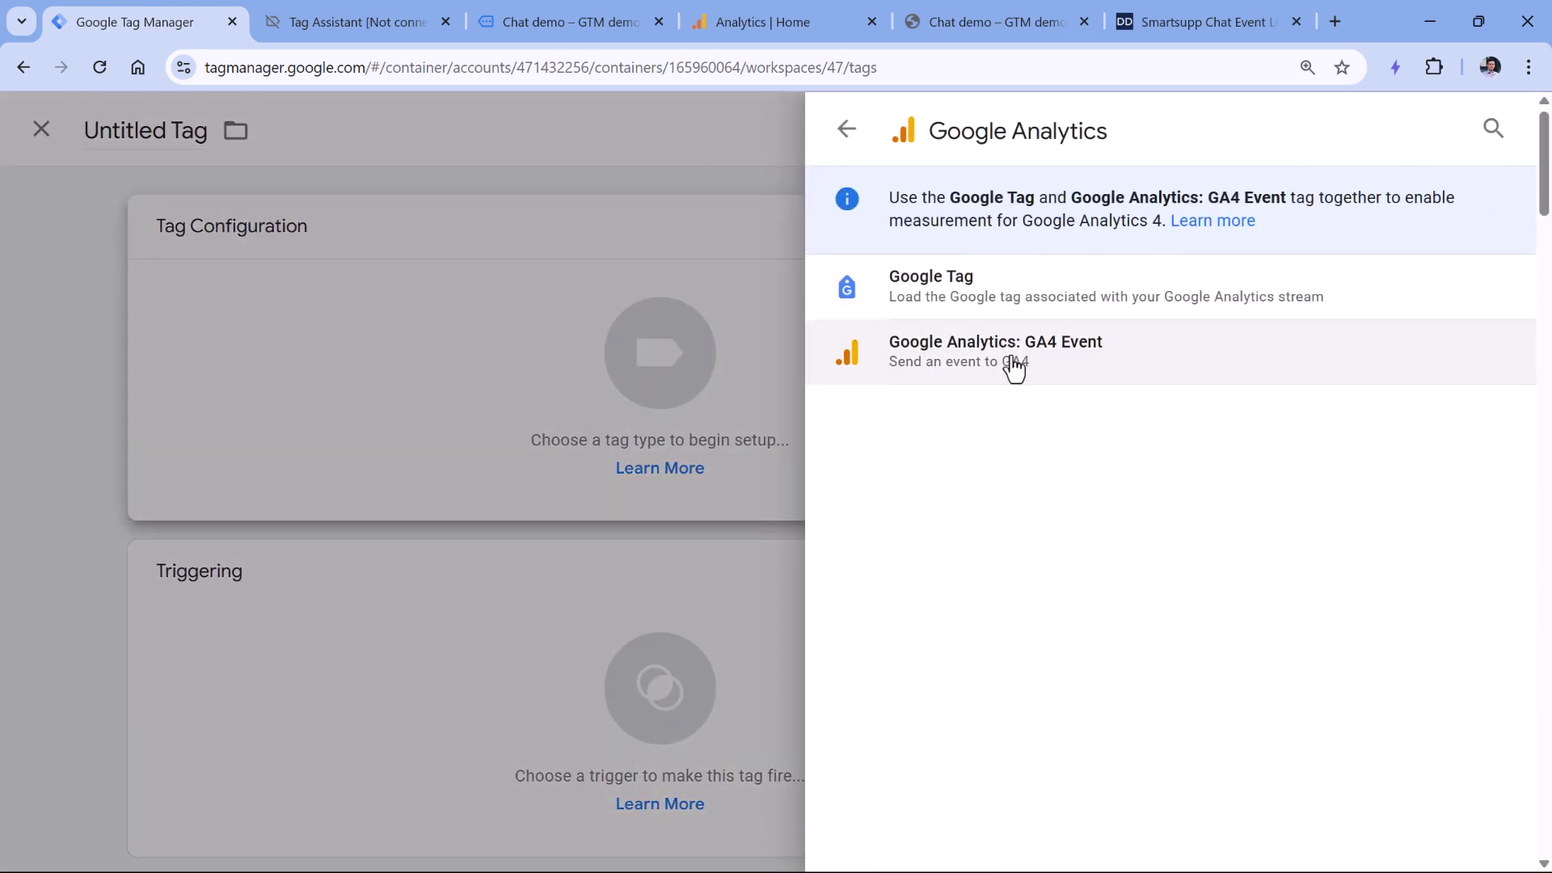
pyautogui.click(1012, 360)
pyautogui.click(538, 451)
pyautogui.hotkey('ctrl', 'v')
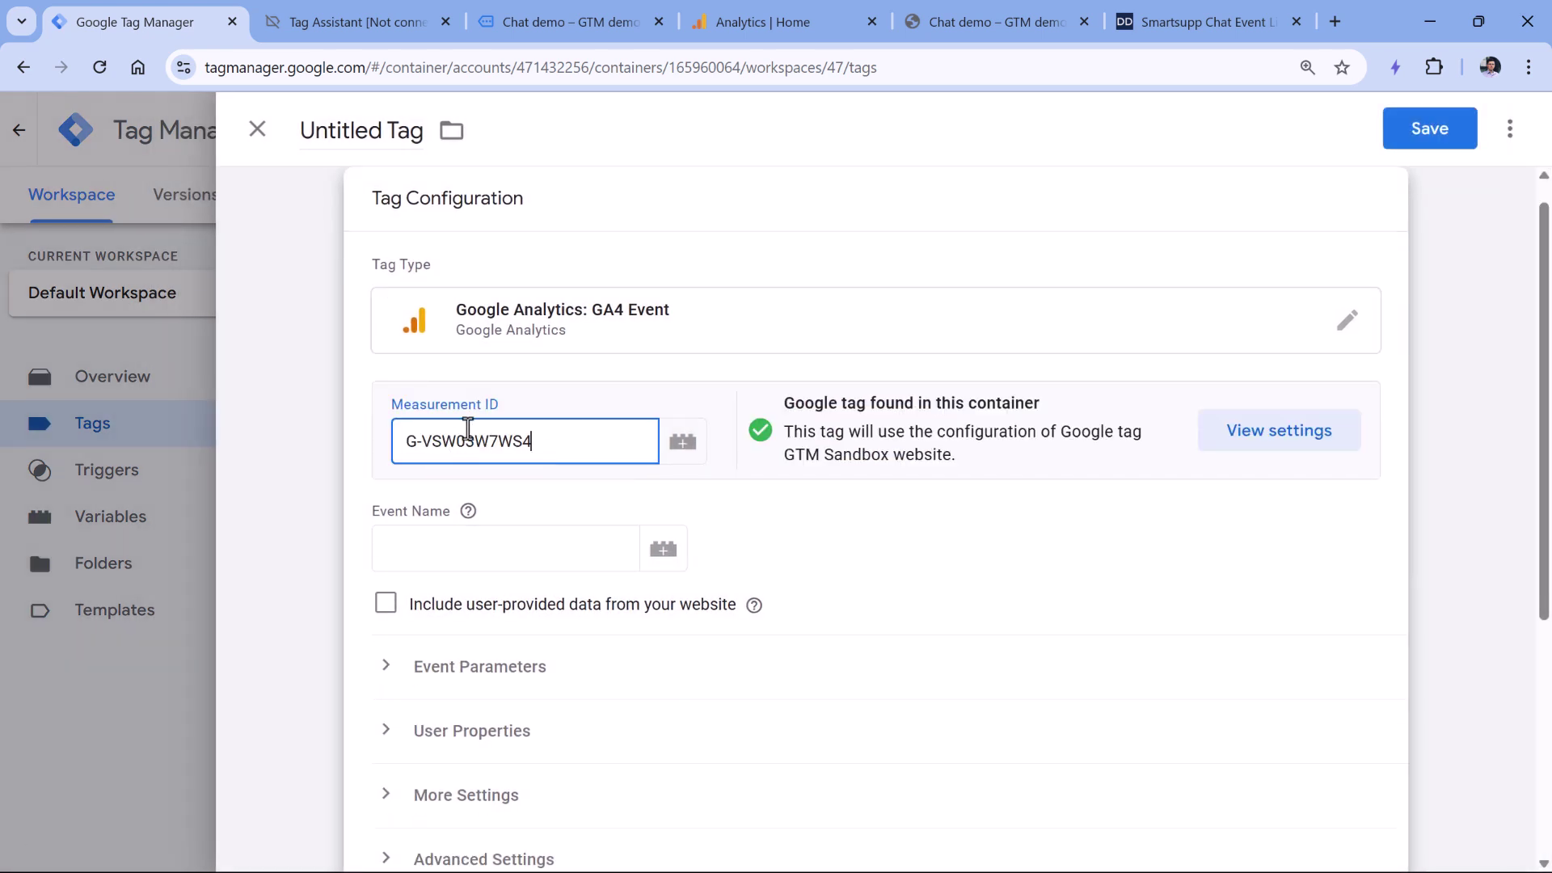
# - Enter chat_message as the GA4 event name, then shorten it to chat
pyautogui.click(473, 555)
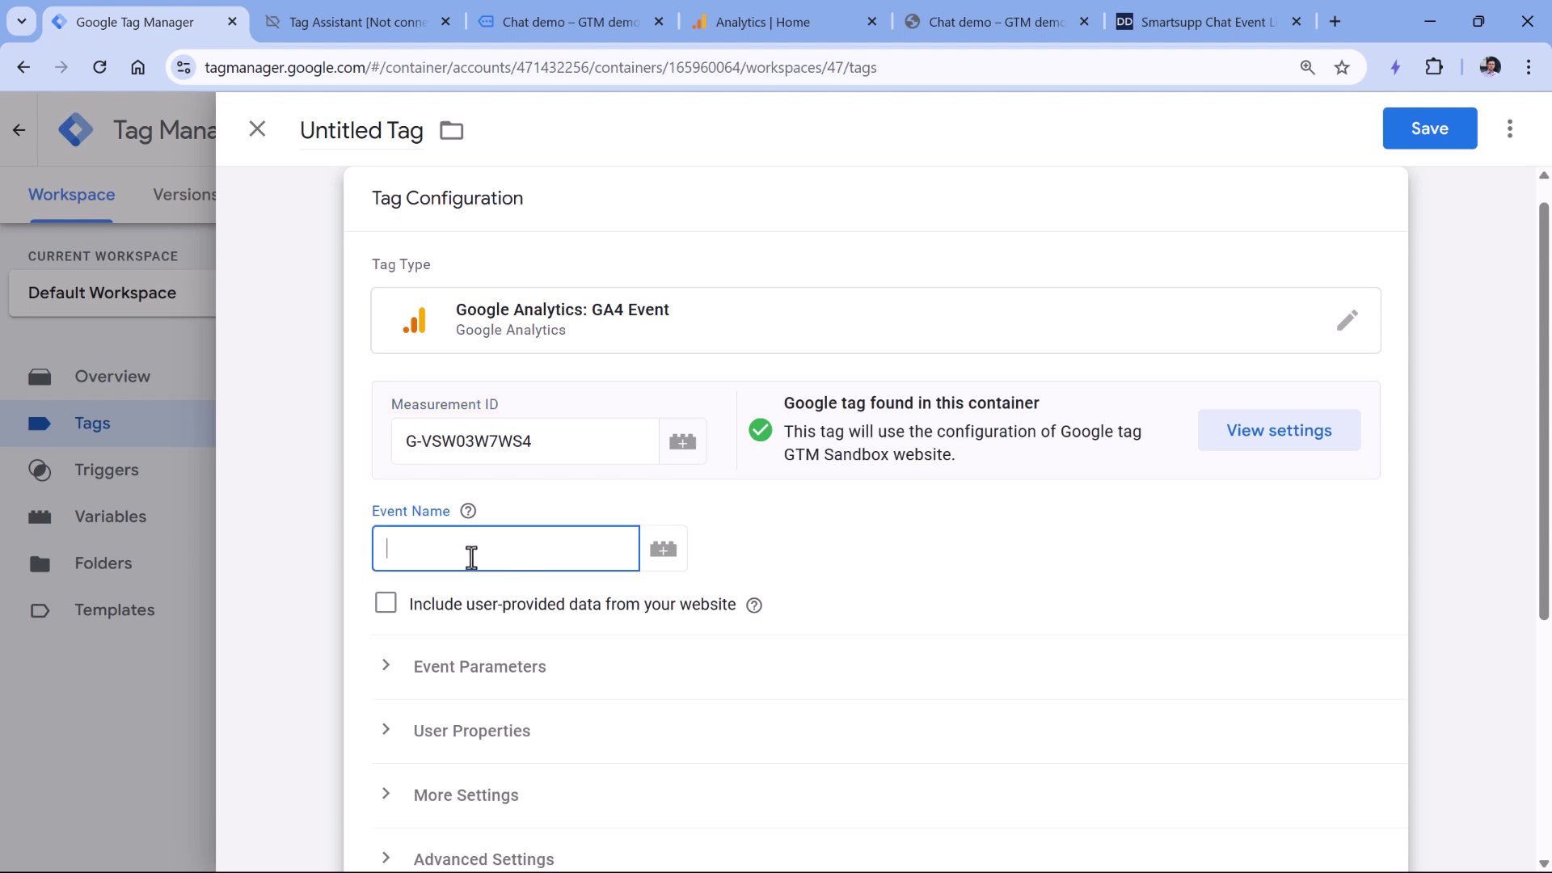
pyautogui.write('chat_message')
pyautogui.moveTo(418, 558); pyautogui.dragTo(535, 562)
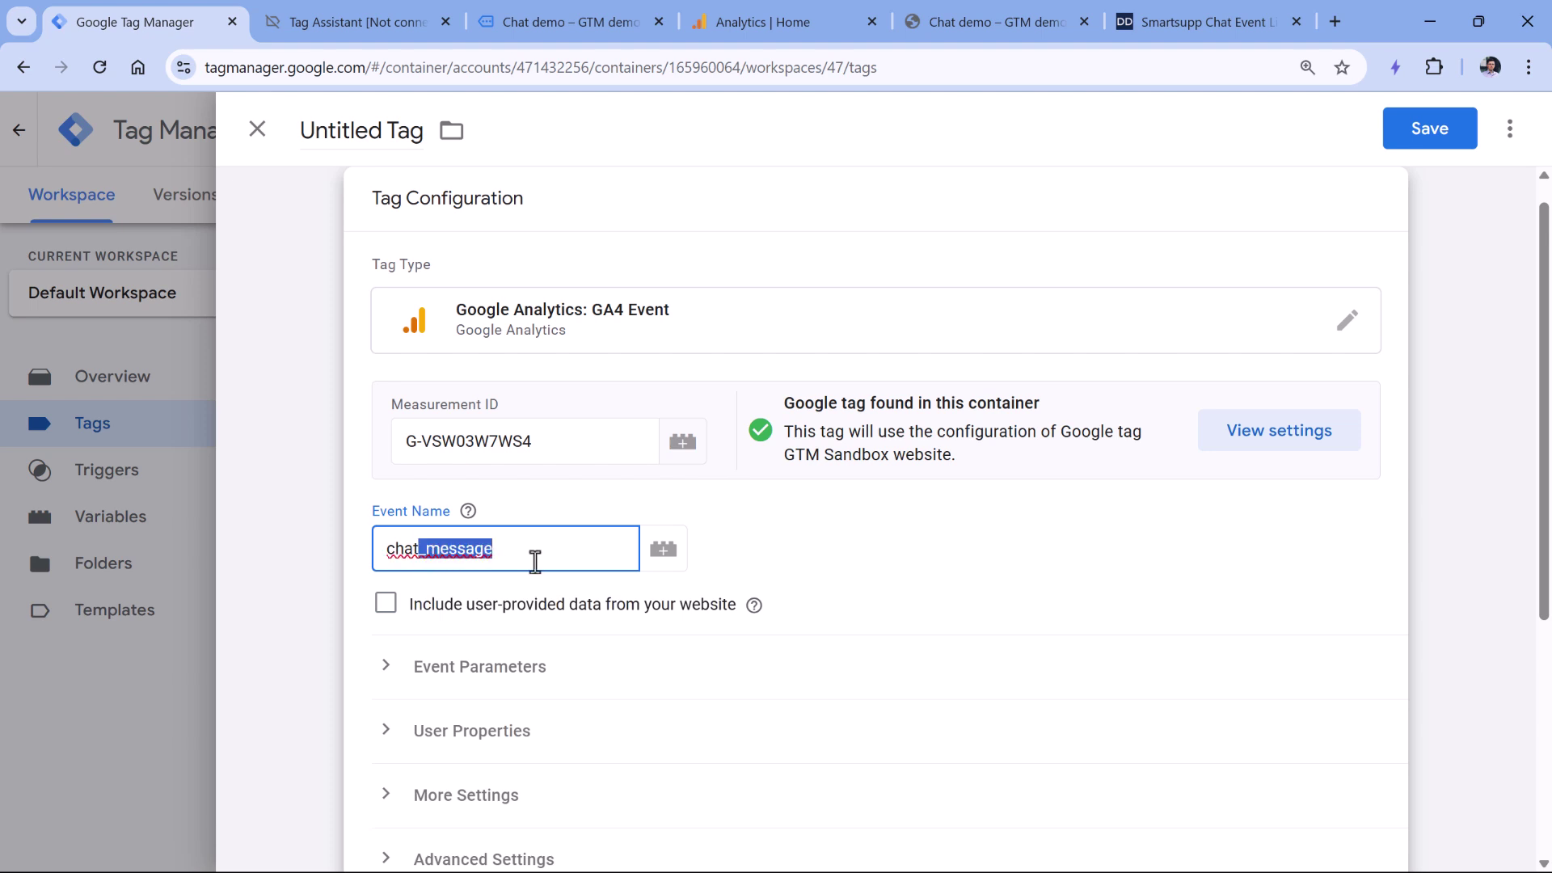
pyautogui.press('BackSpace')
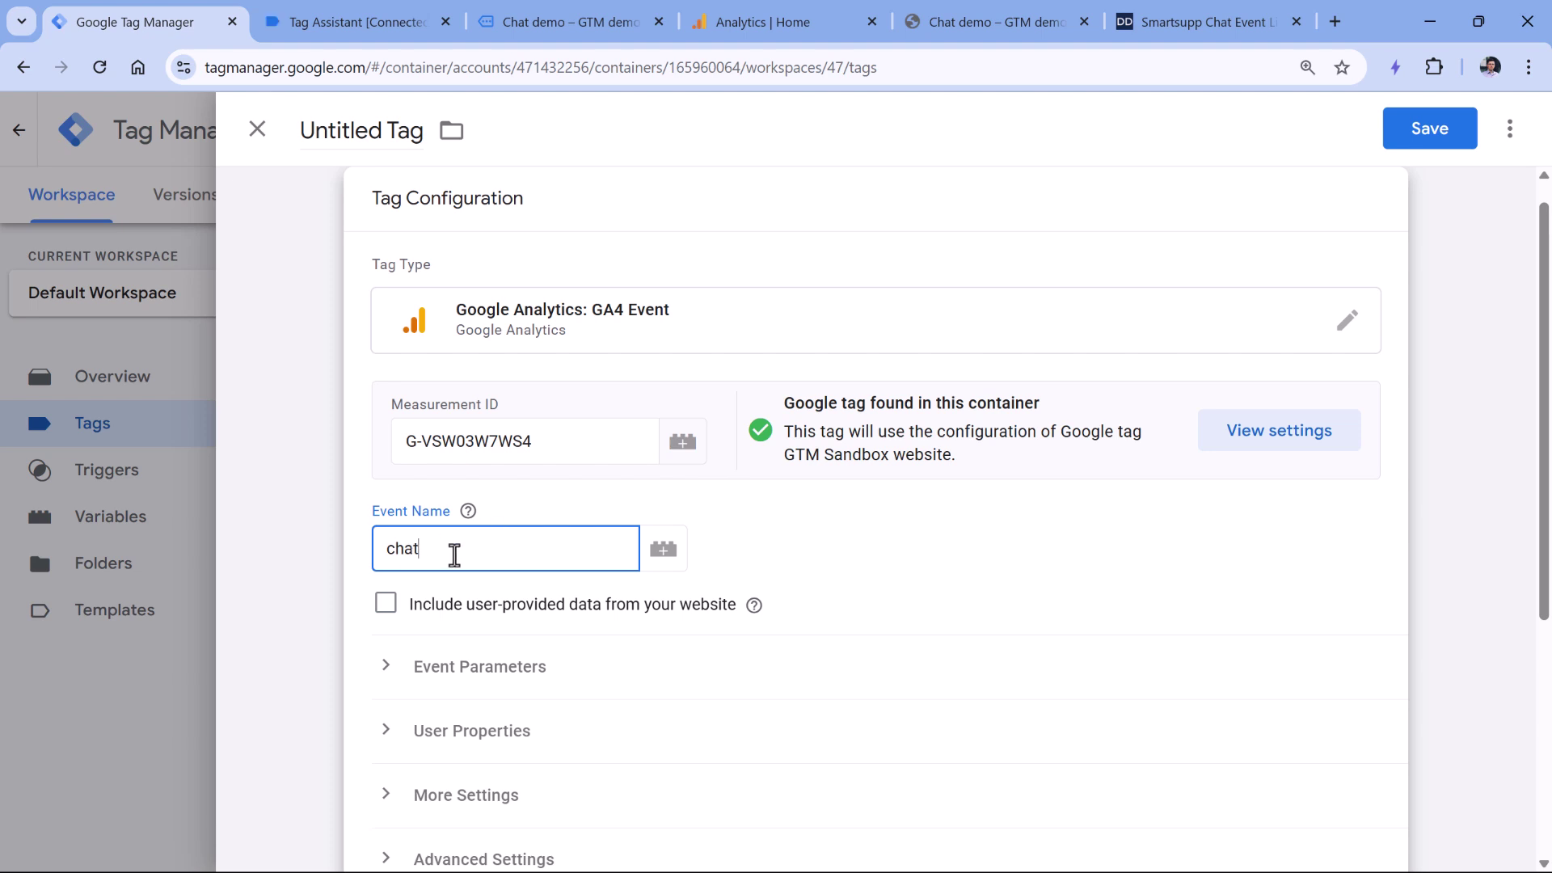
# - Check the tag's Event Parameters section and examine the chatBoxID, visitorID, messageID and ChatSubType parameters of the SmartsuppChatEvent in Tag Assistant
pyautogui.scroll(-3, 566, 404)
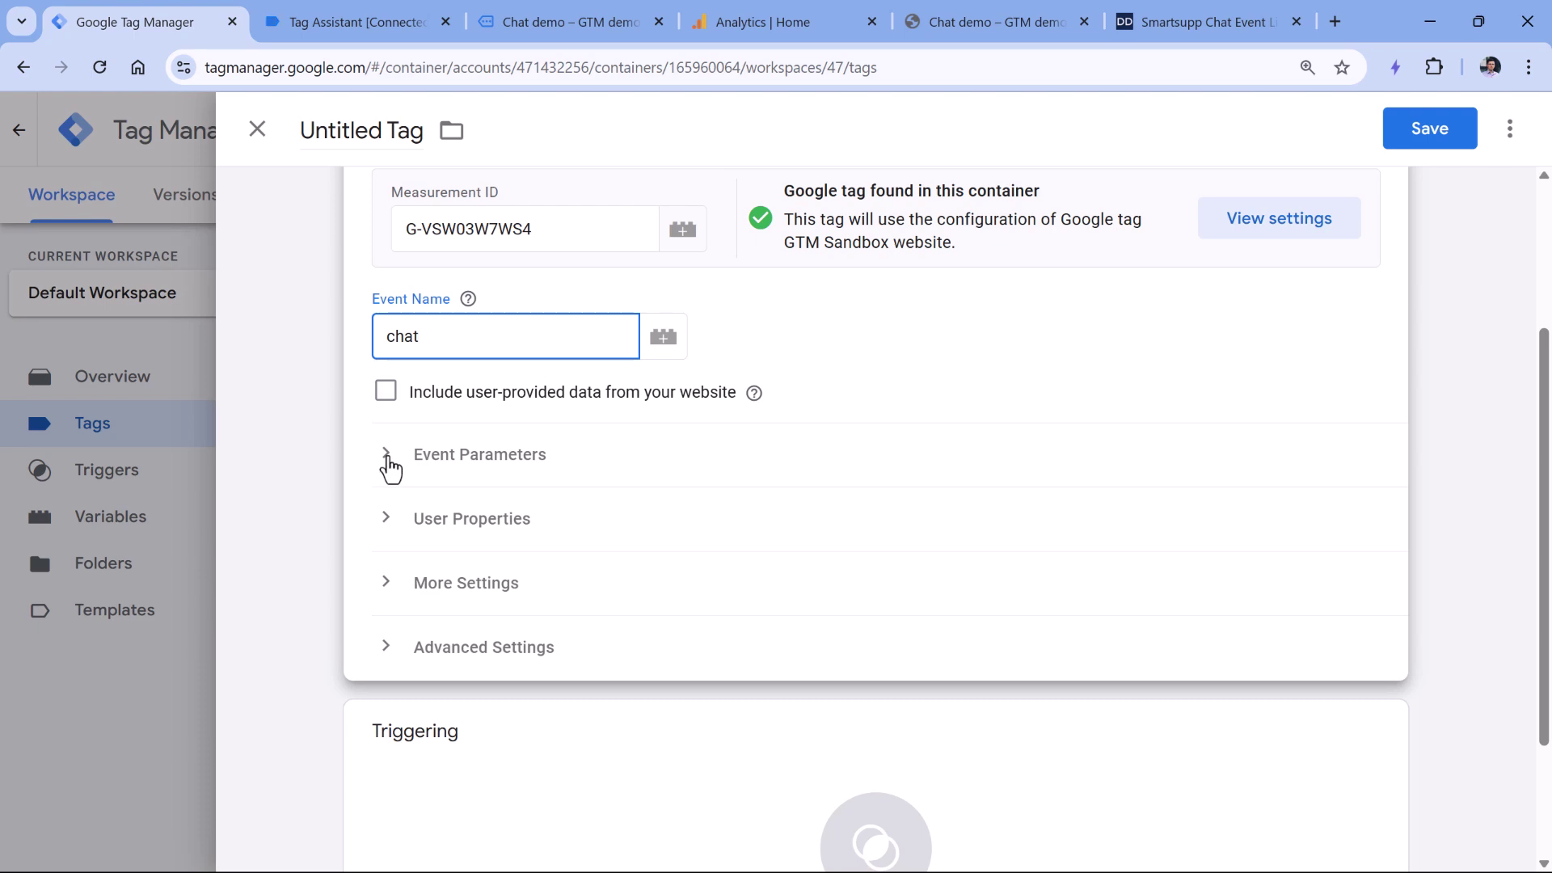
pyautogui.click(390, 463)
pyautogui.click(390, 455)
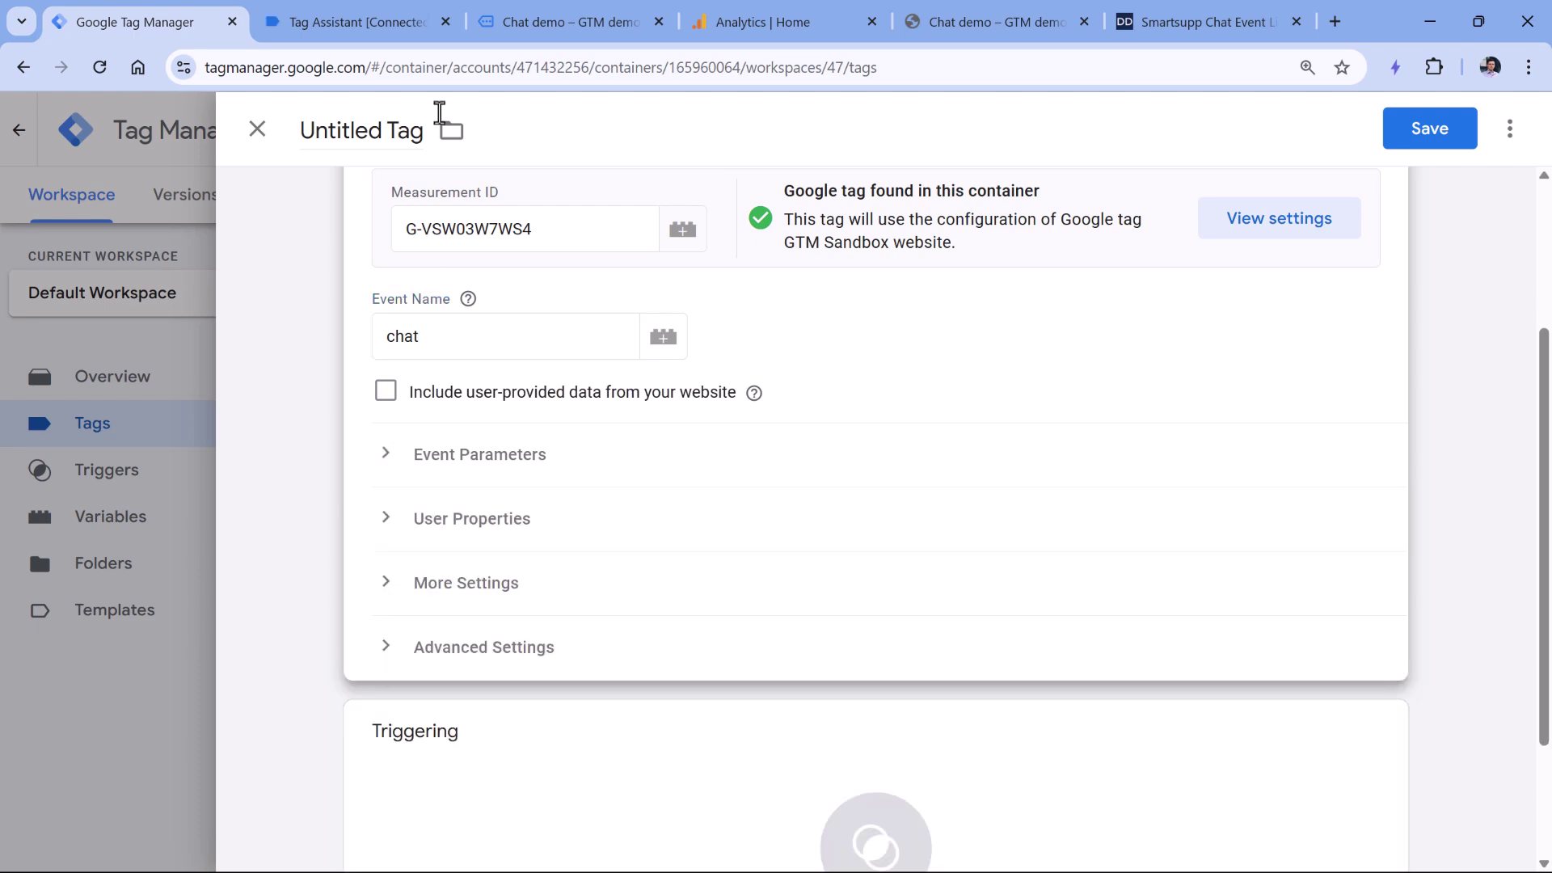
pyautogui.click(540, 27)
pyautogui.click(315, 18)
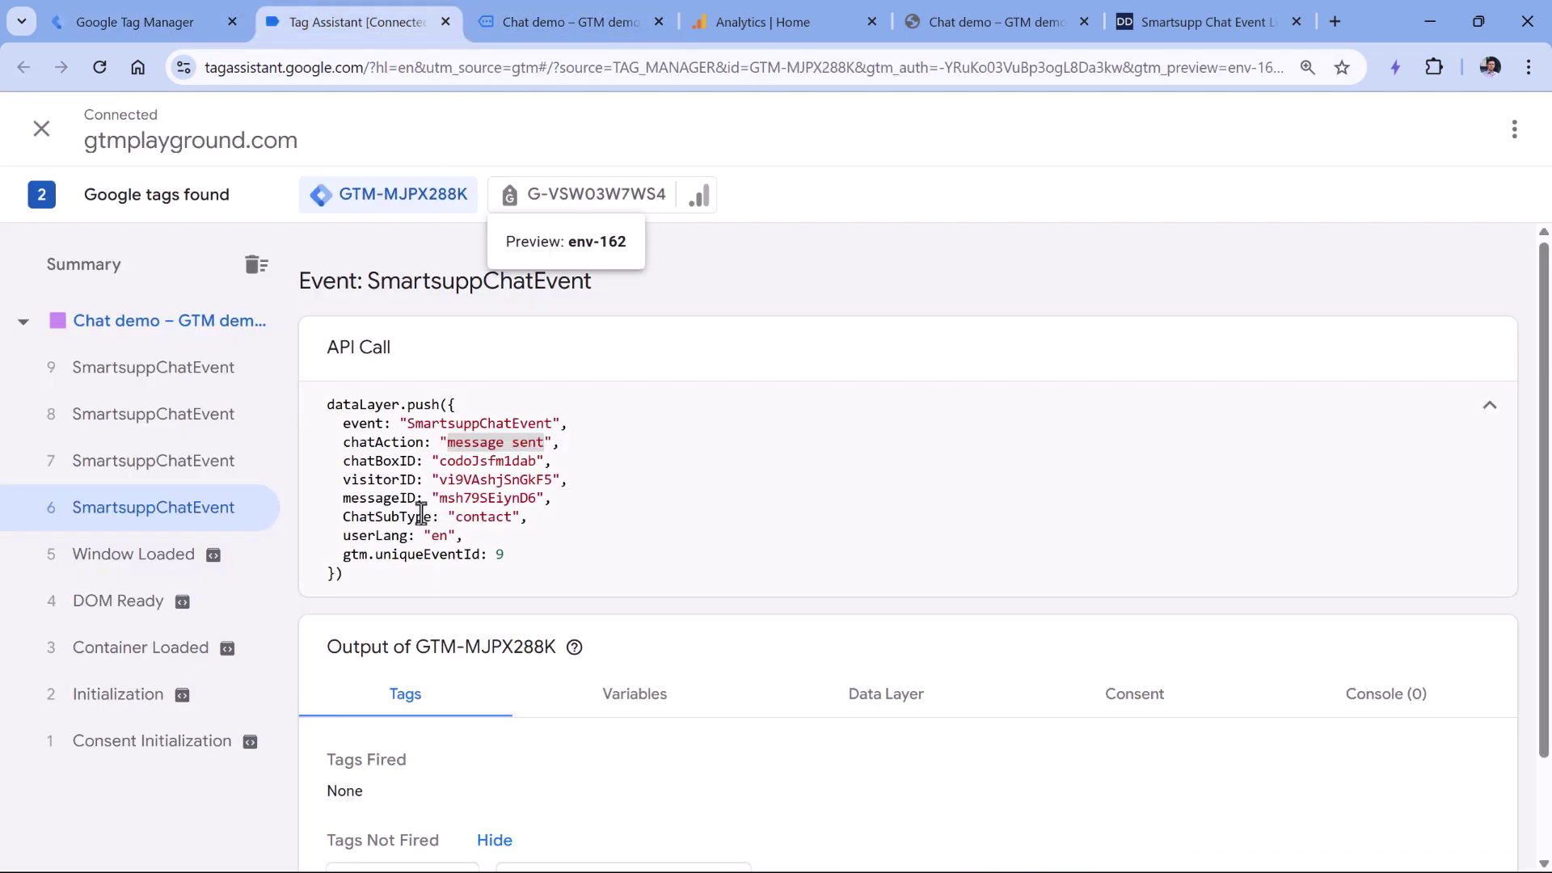
pyautogui.moveTo(344, 463); pyautogui.dragTo(524, 517)
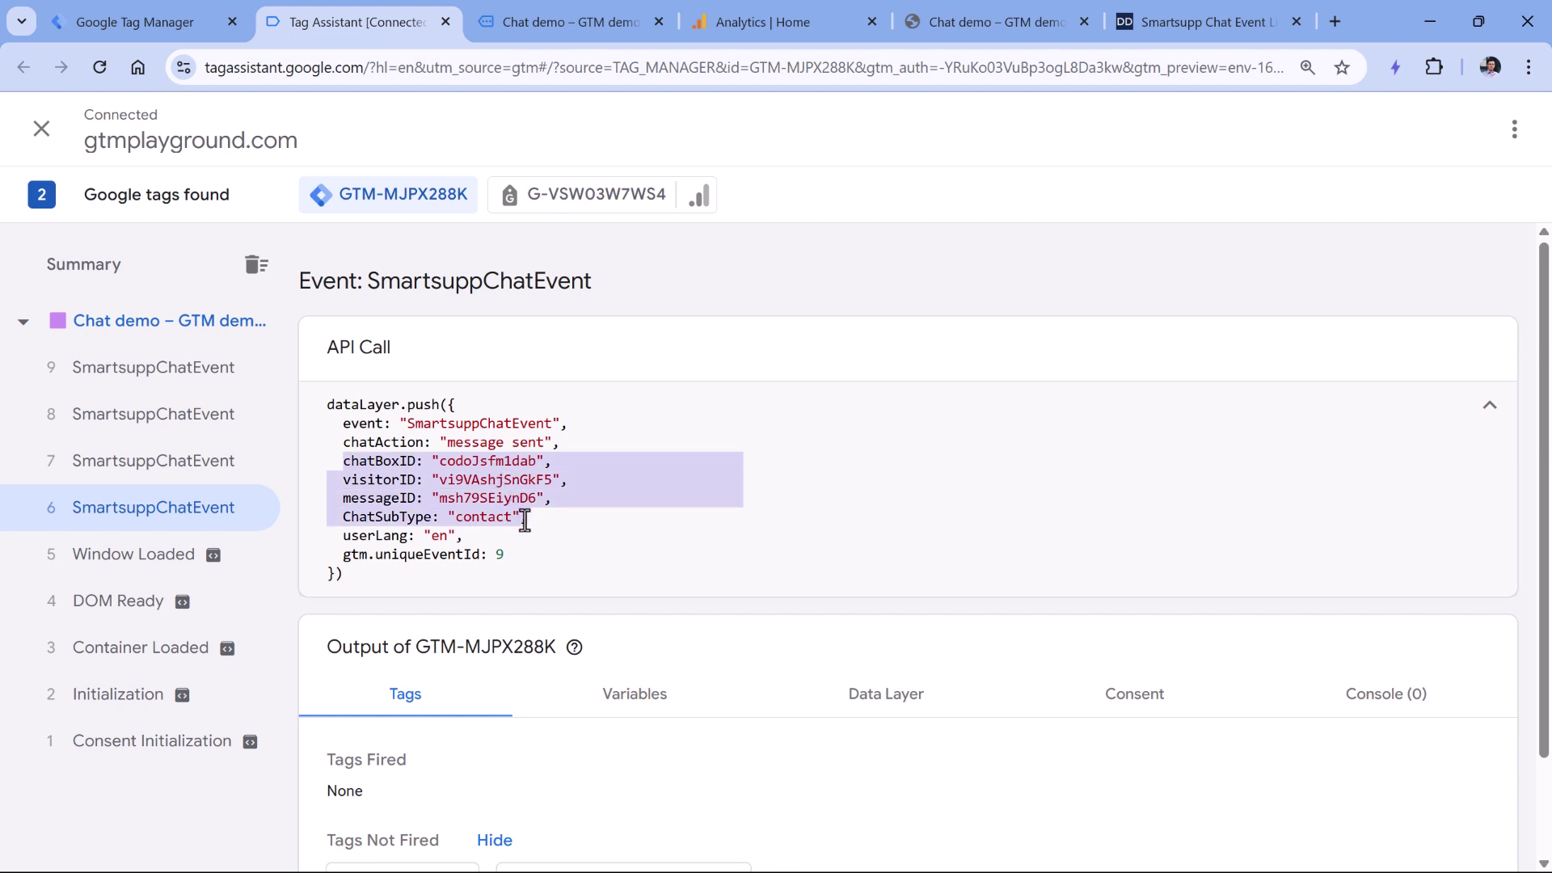
# - Check the ChatSubType parameter in Tag Assistant, then assign the custom - SmartsuppChatEvent - message sent trigger to the untitled GA4 event tag
pyautogui.click(471, 480)
pyautogui.moveTo(343, 517); pyautogui.dragTo(519, 521)
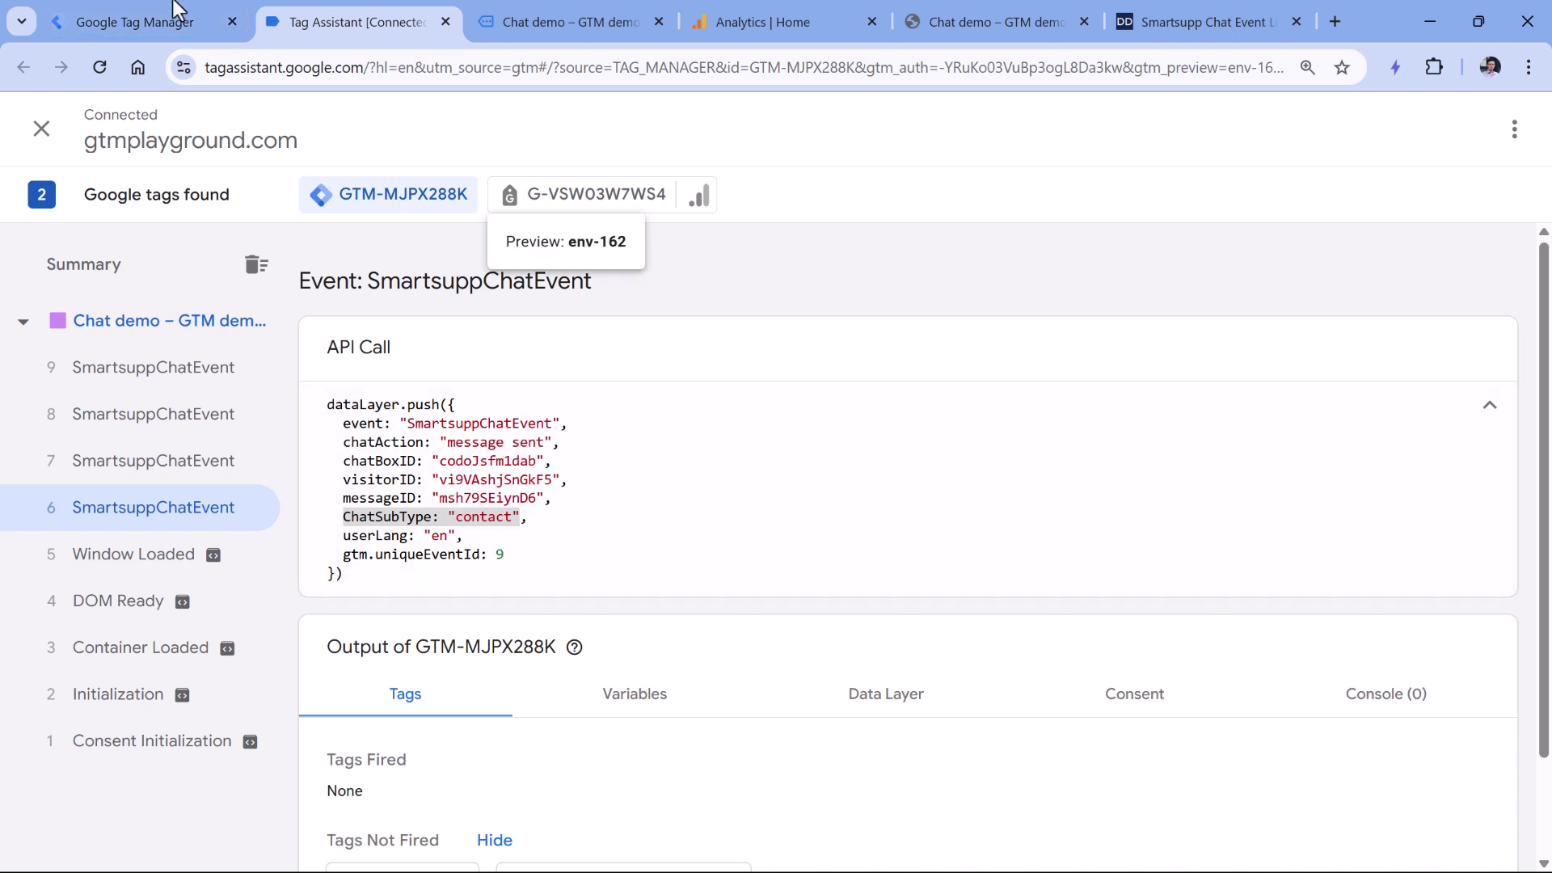
pyautogui.click(134, 23)
pyautogui.scroll(-3, 634, 391)
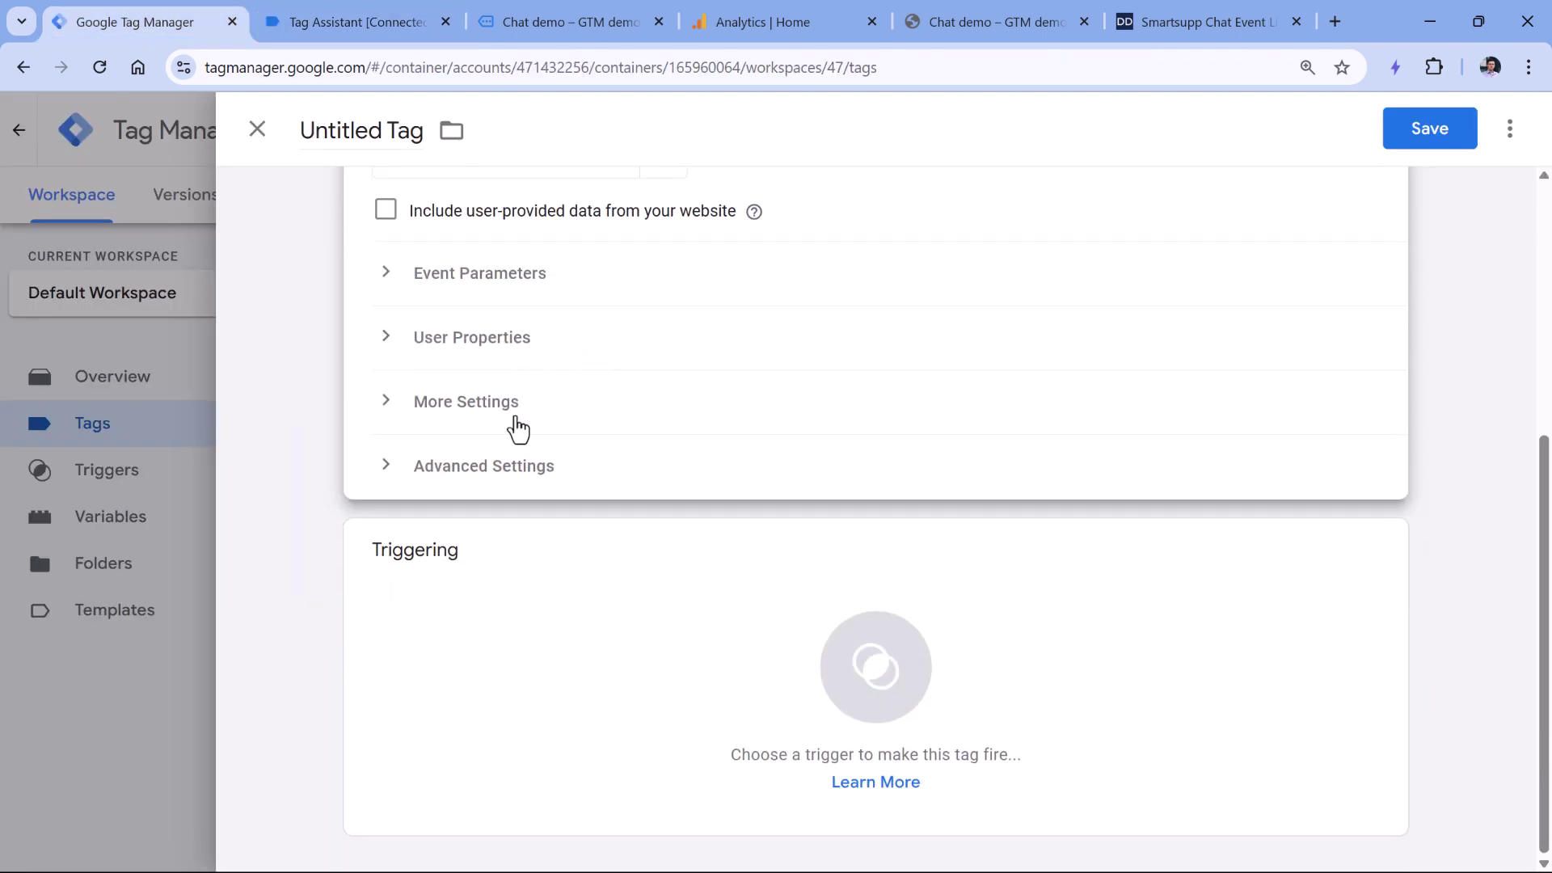
pyautogui.click(467, 602)
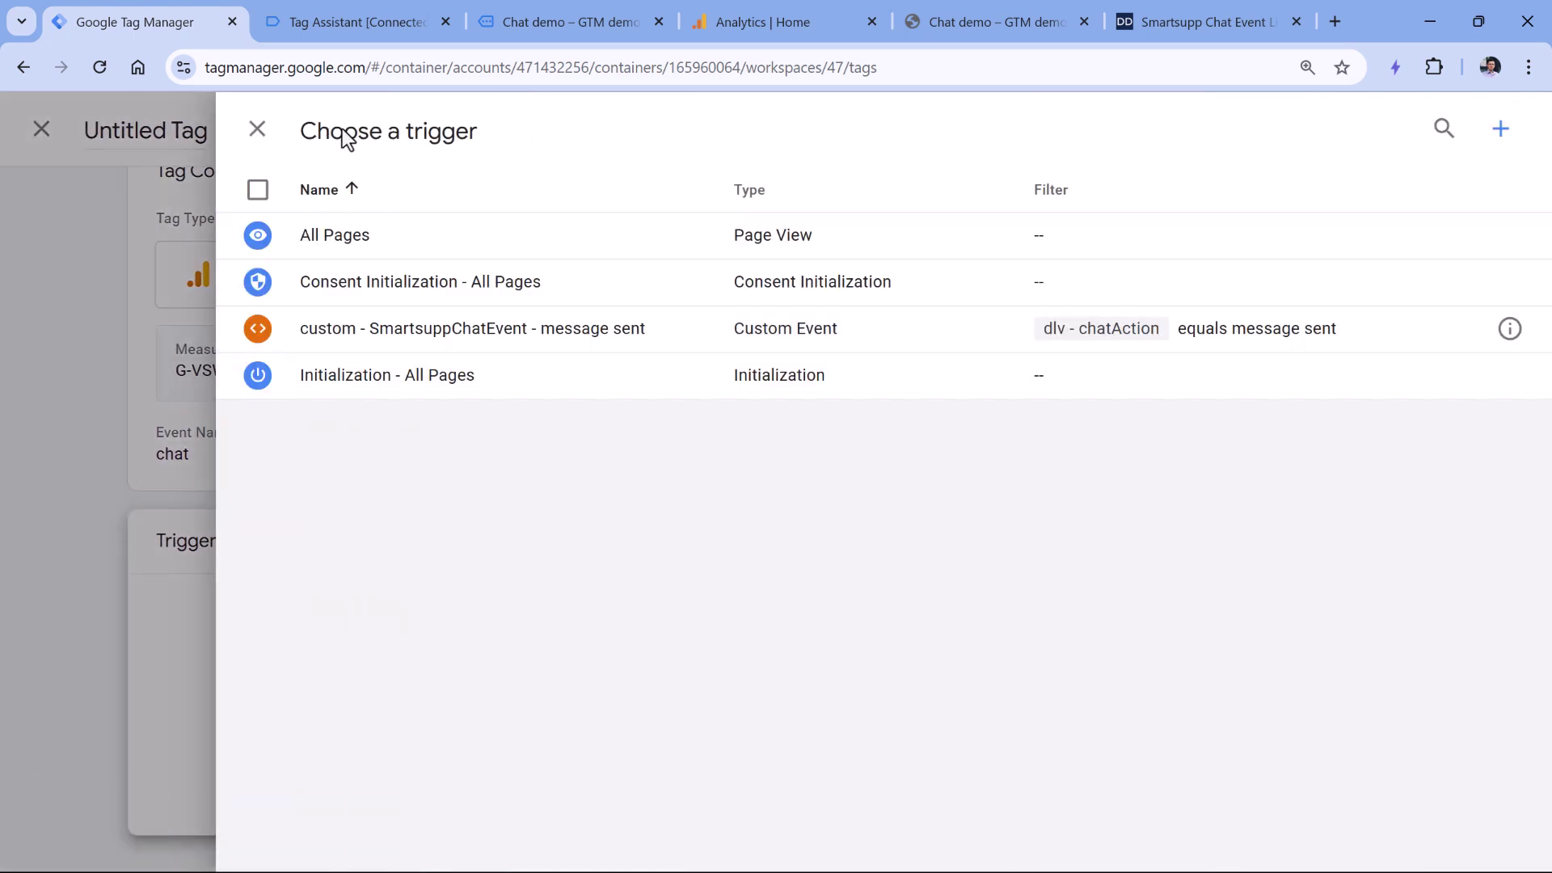
pyautogui.click(488, 344)
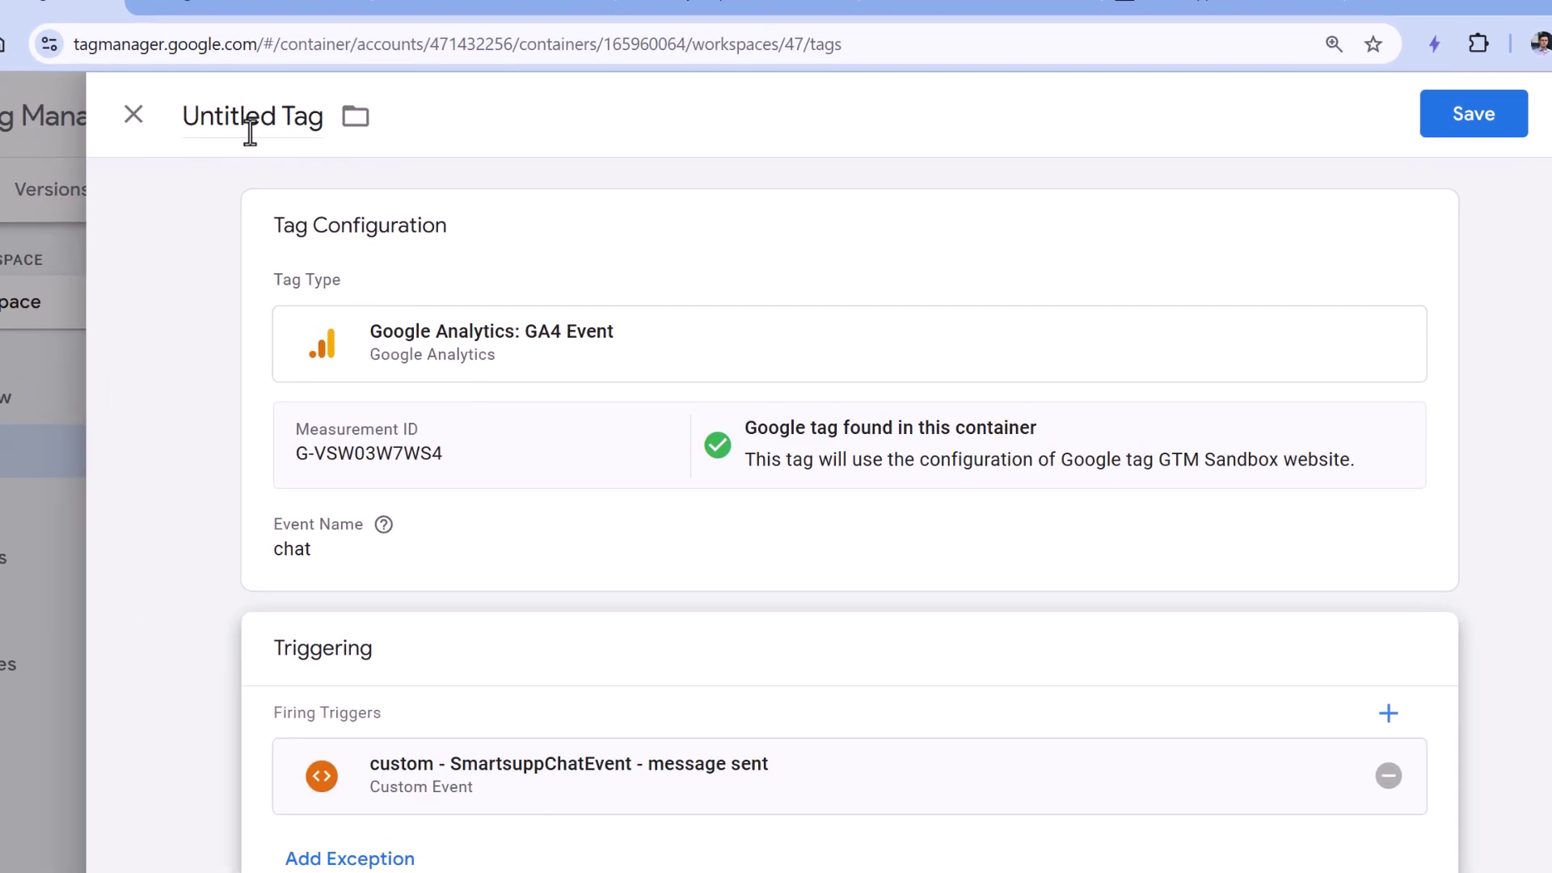
# - Name the tag GA4 event - chat and take a look at the chat widget on the demo page
pyautogui.click(354, 134)
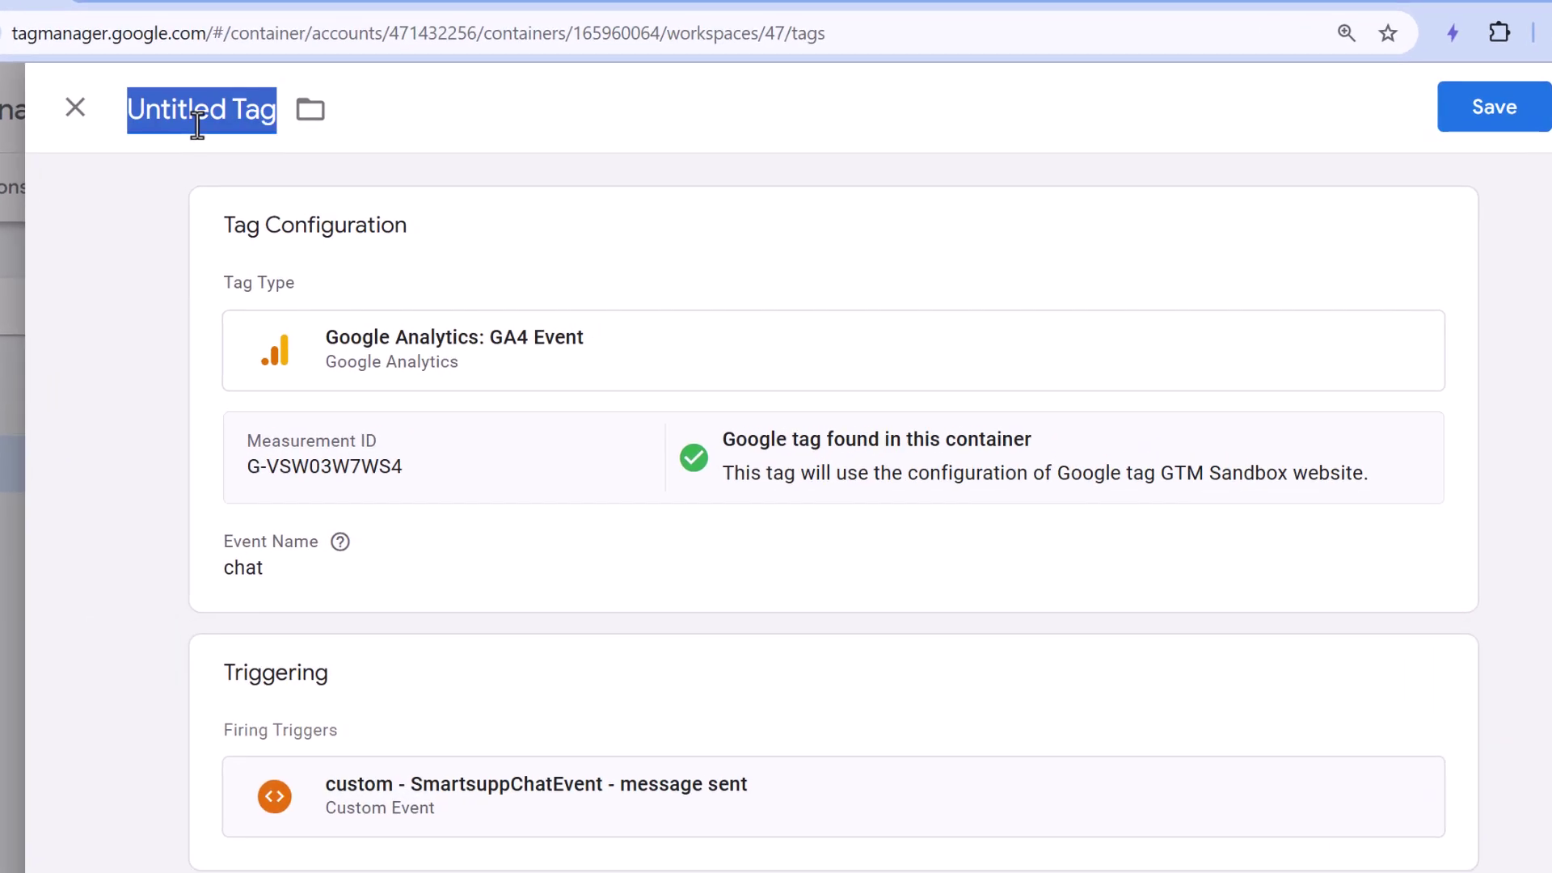
pyautogui.write('GA4 event - chat')
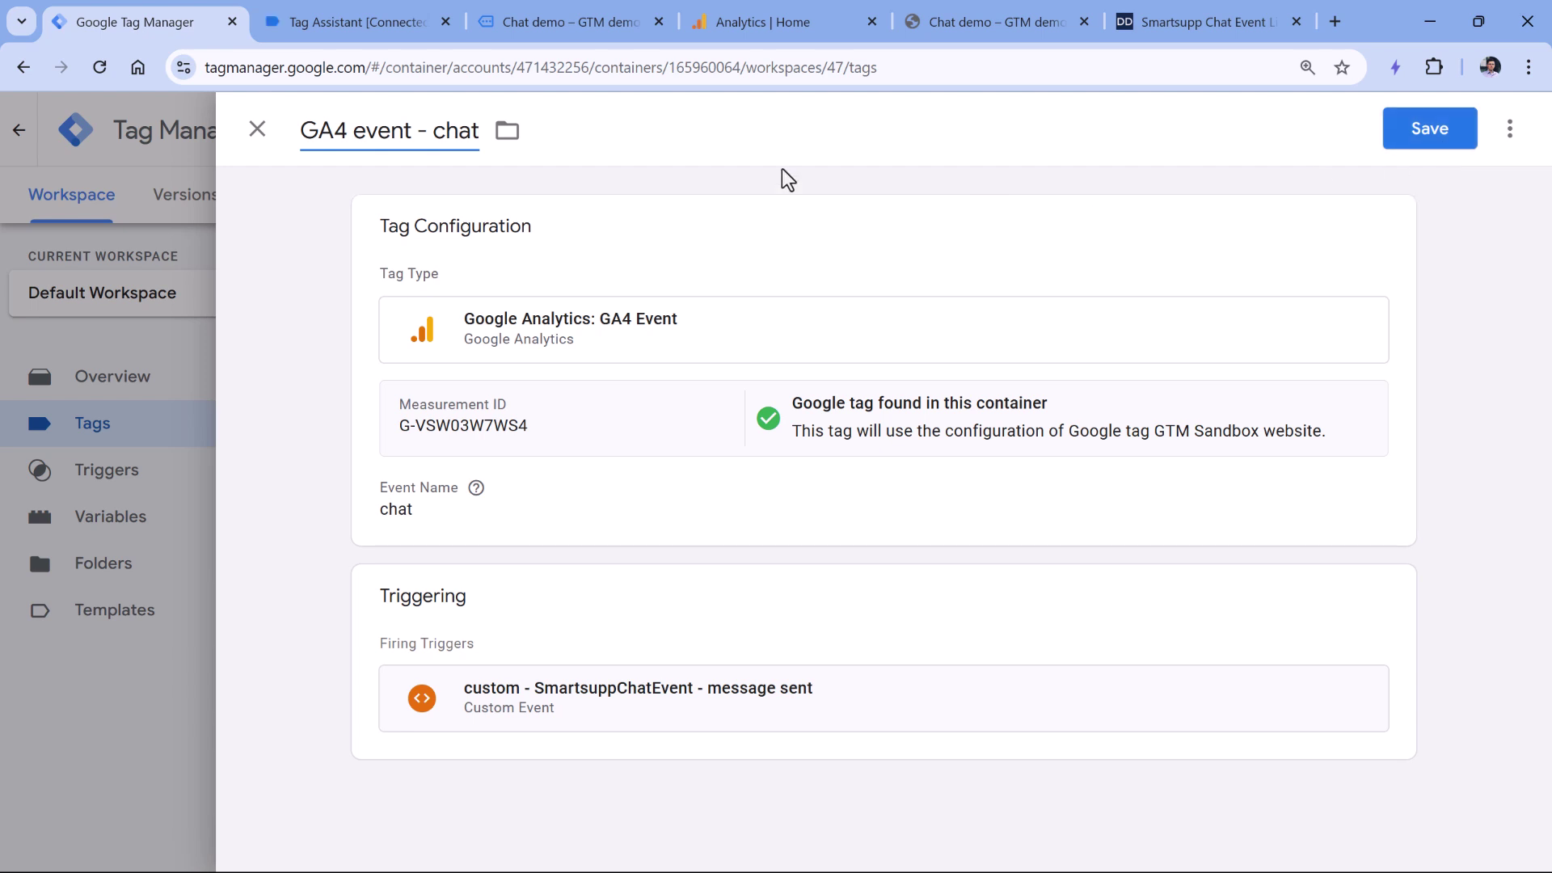
pyautogui.click(517, 21)
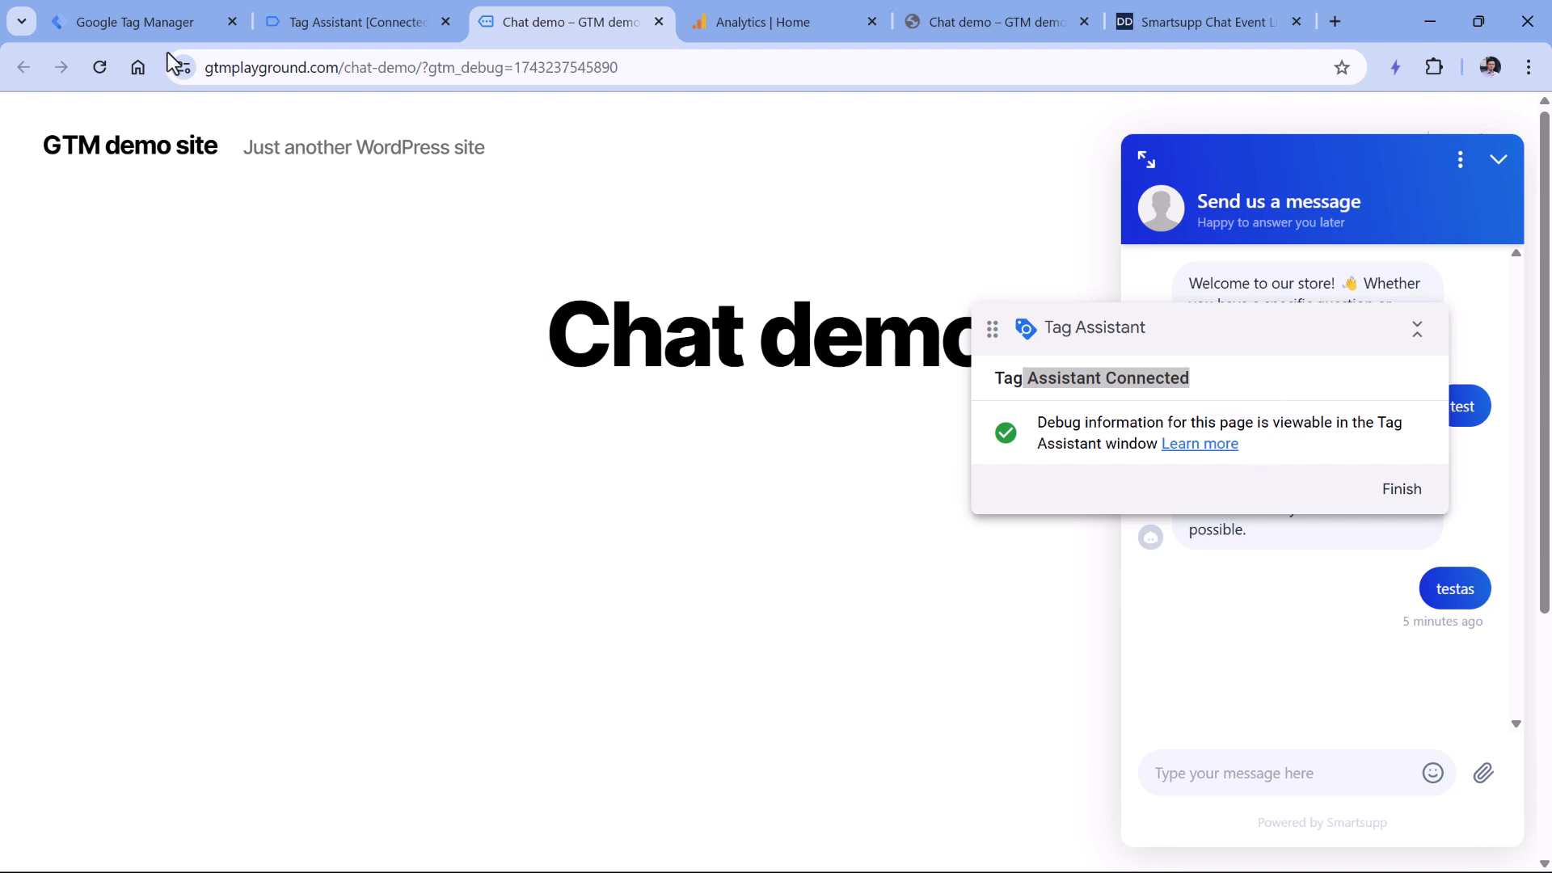
pyautogui.click(151, 25)
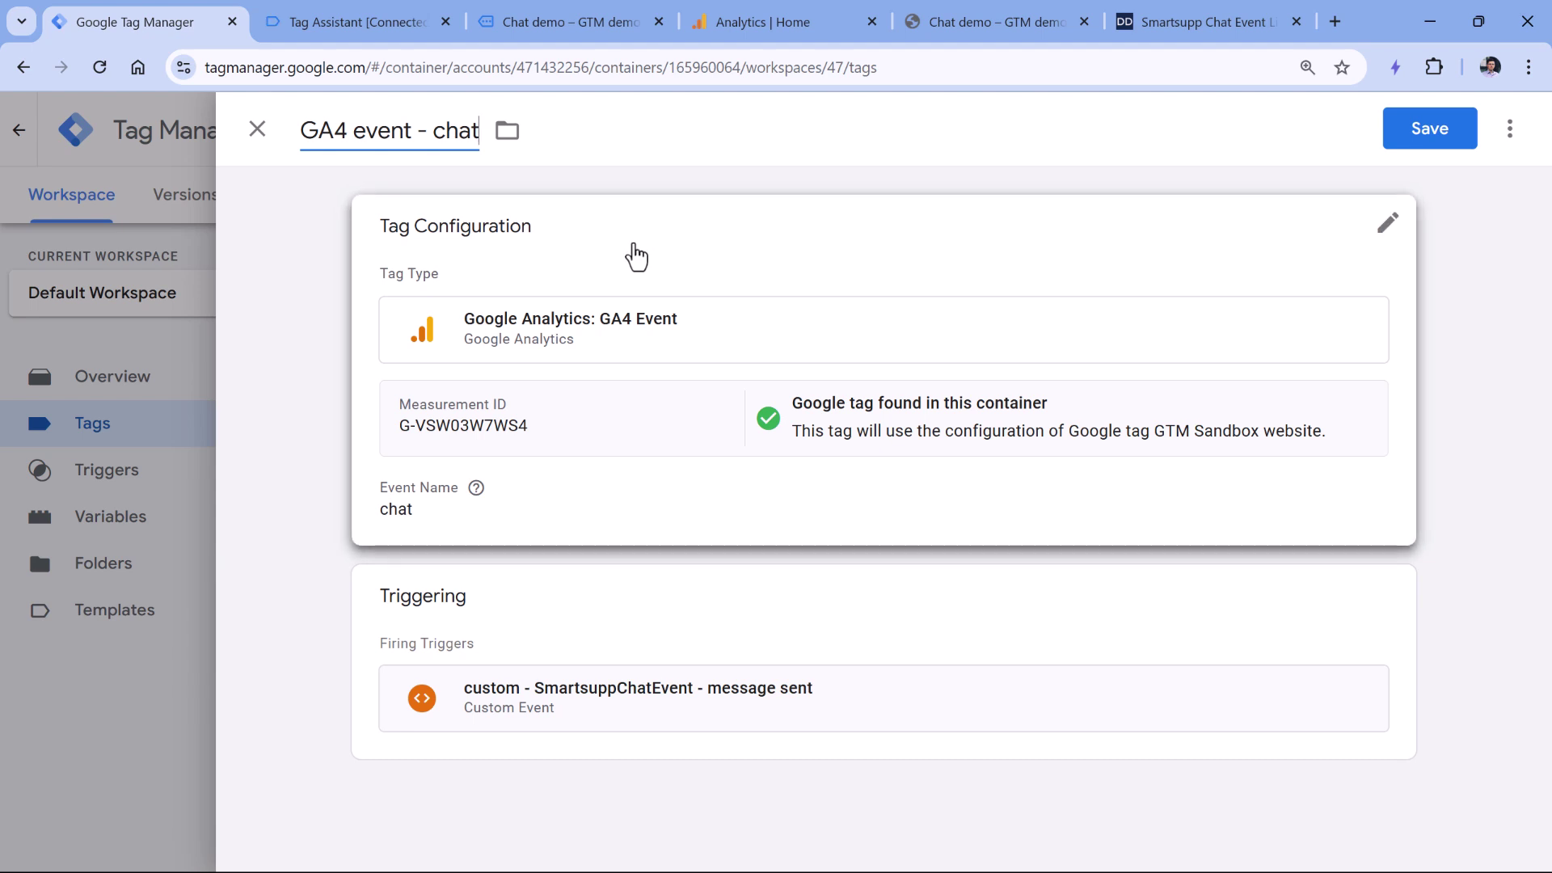
# - Set the tag firing options in the chat tag's advanced settings to Once per page
pyautogui.click(607, 523)
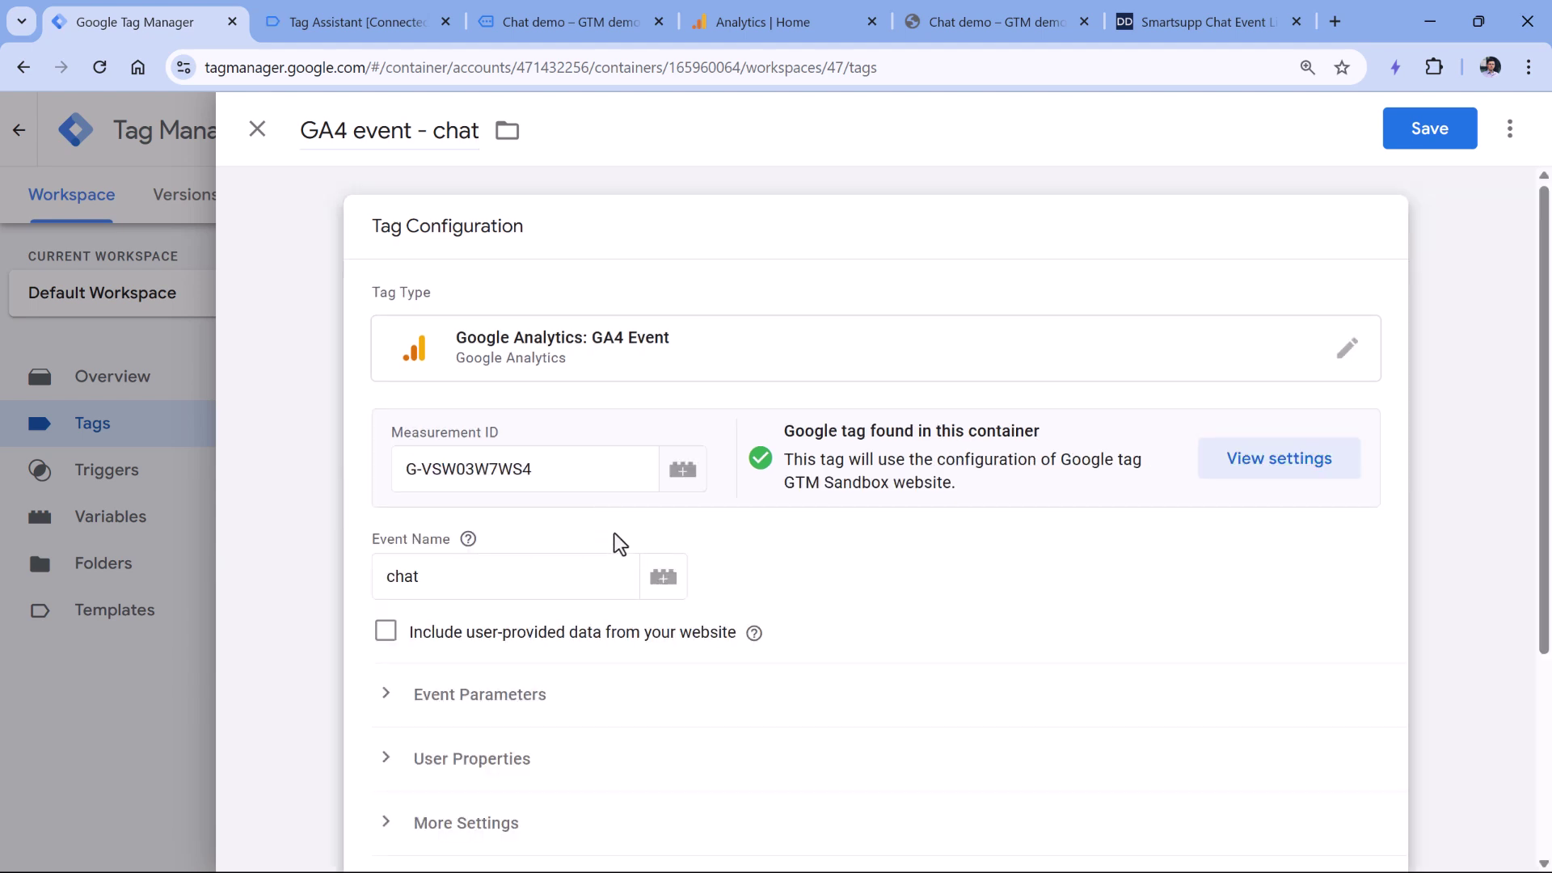
pyautogui.scroll(-1, 621, 543)
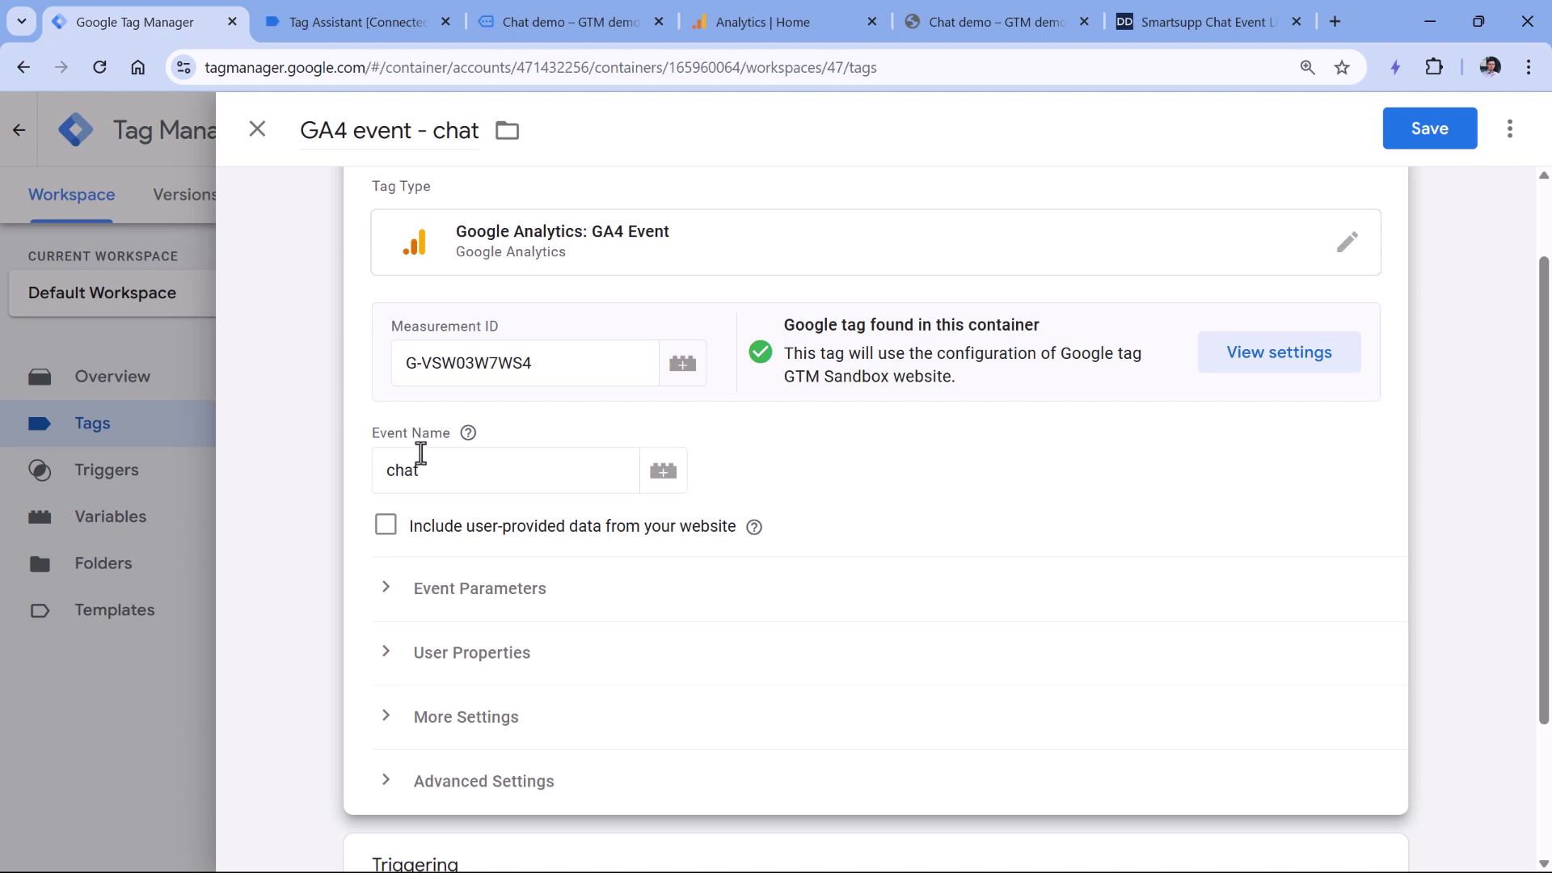
pyautogui.scroll(-1, 662, 409)
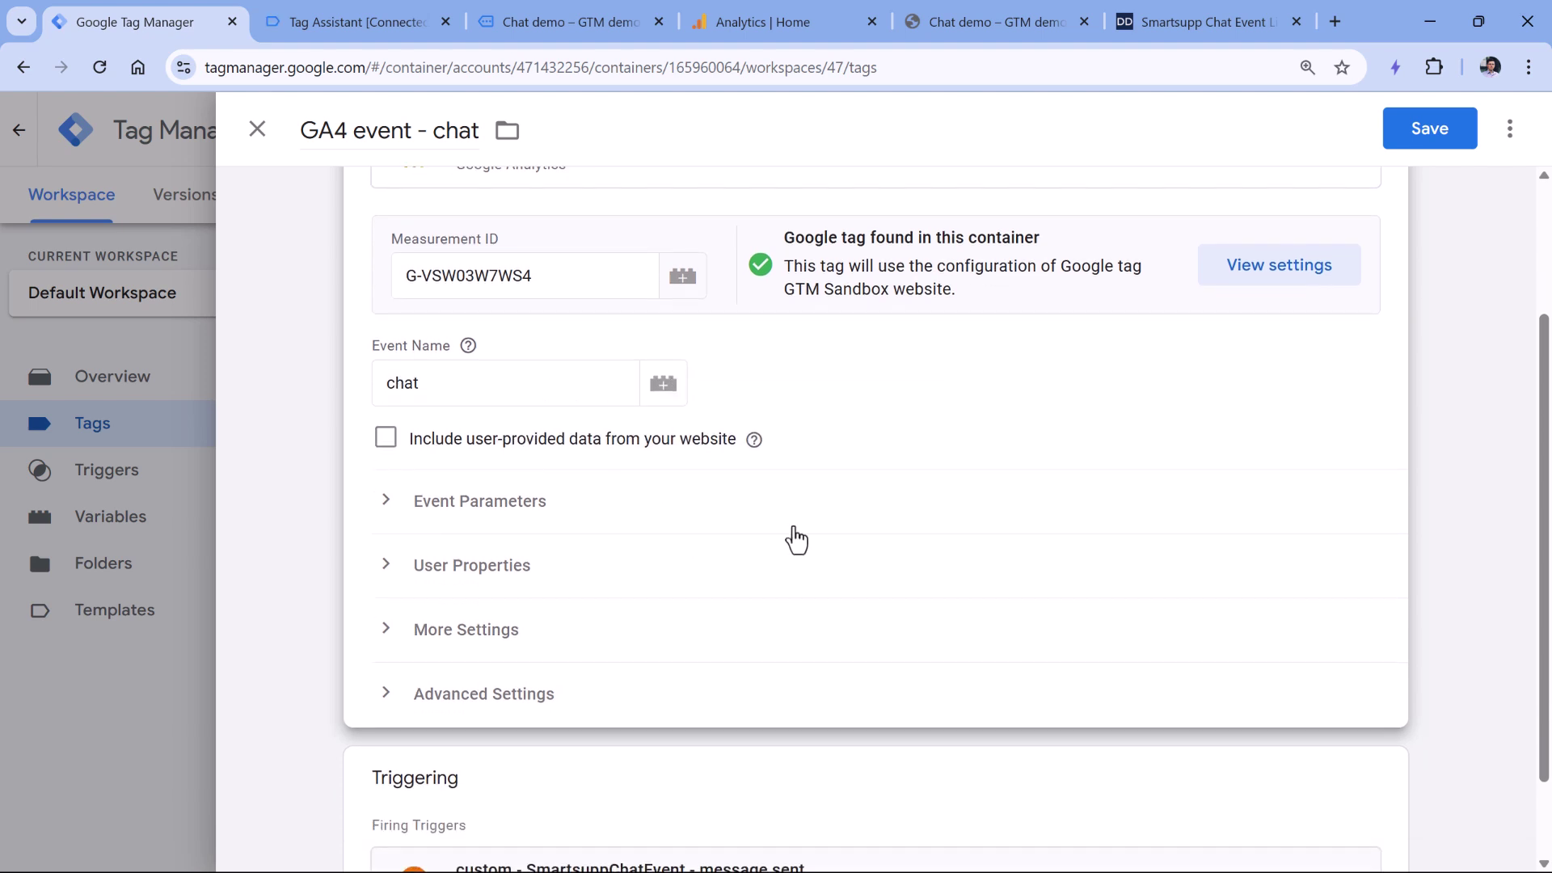
pyautogui.click(446, 702)
pyautogui.scroll(-5, 538, 566)
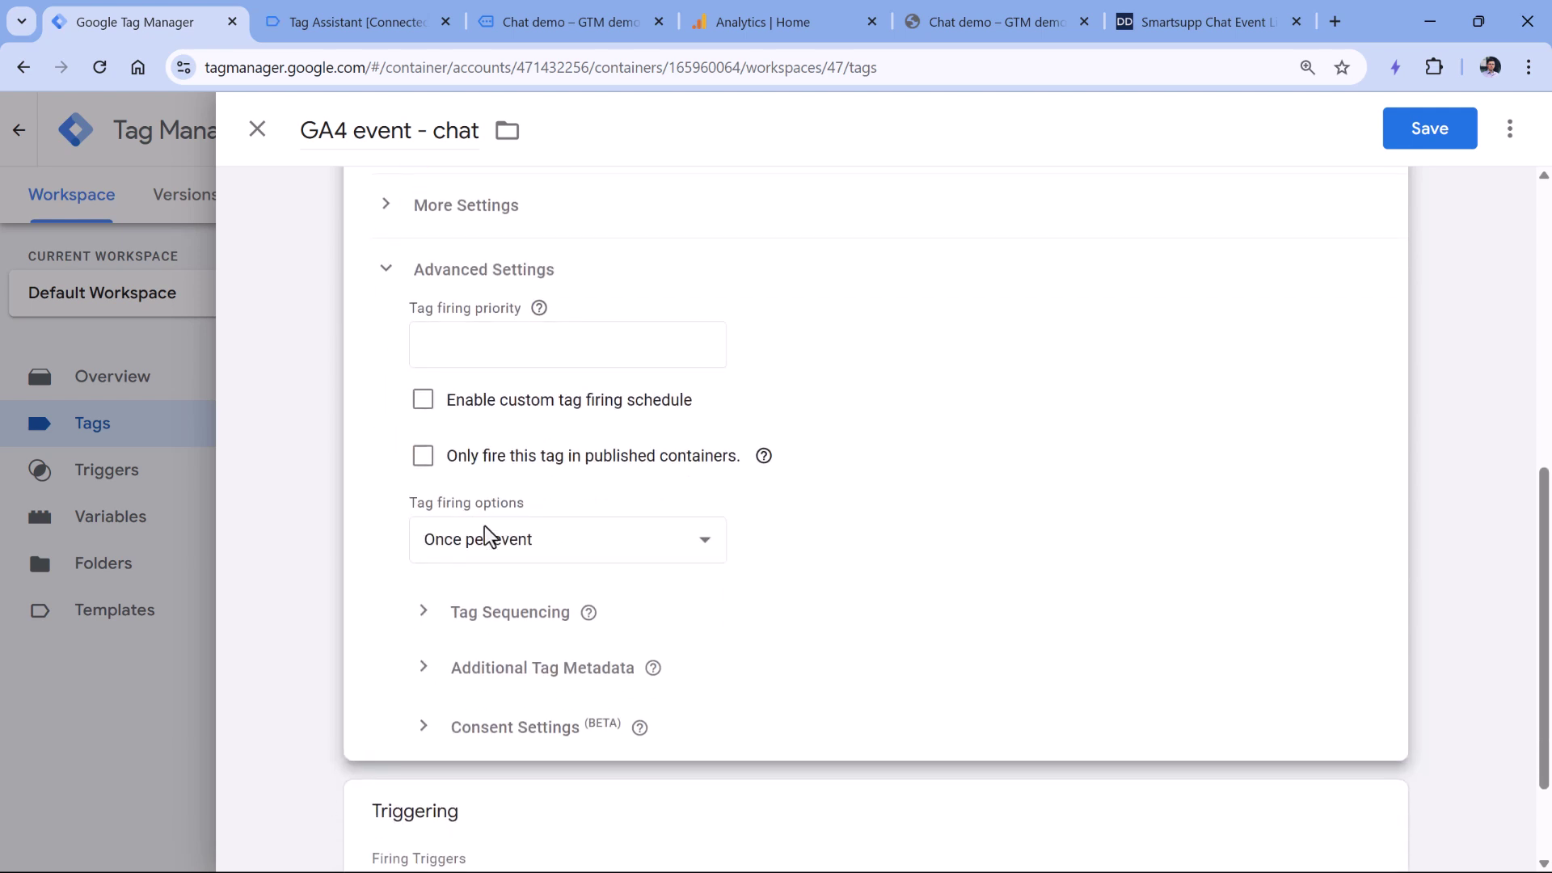
pyautogui.click(506, 547)
pyautogui.click(507, 636)
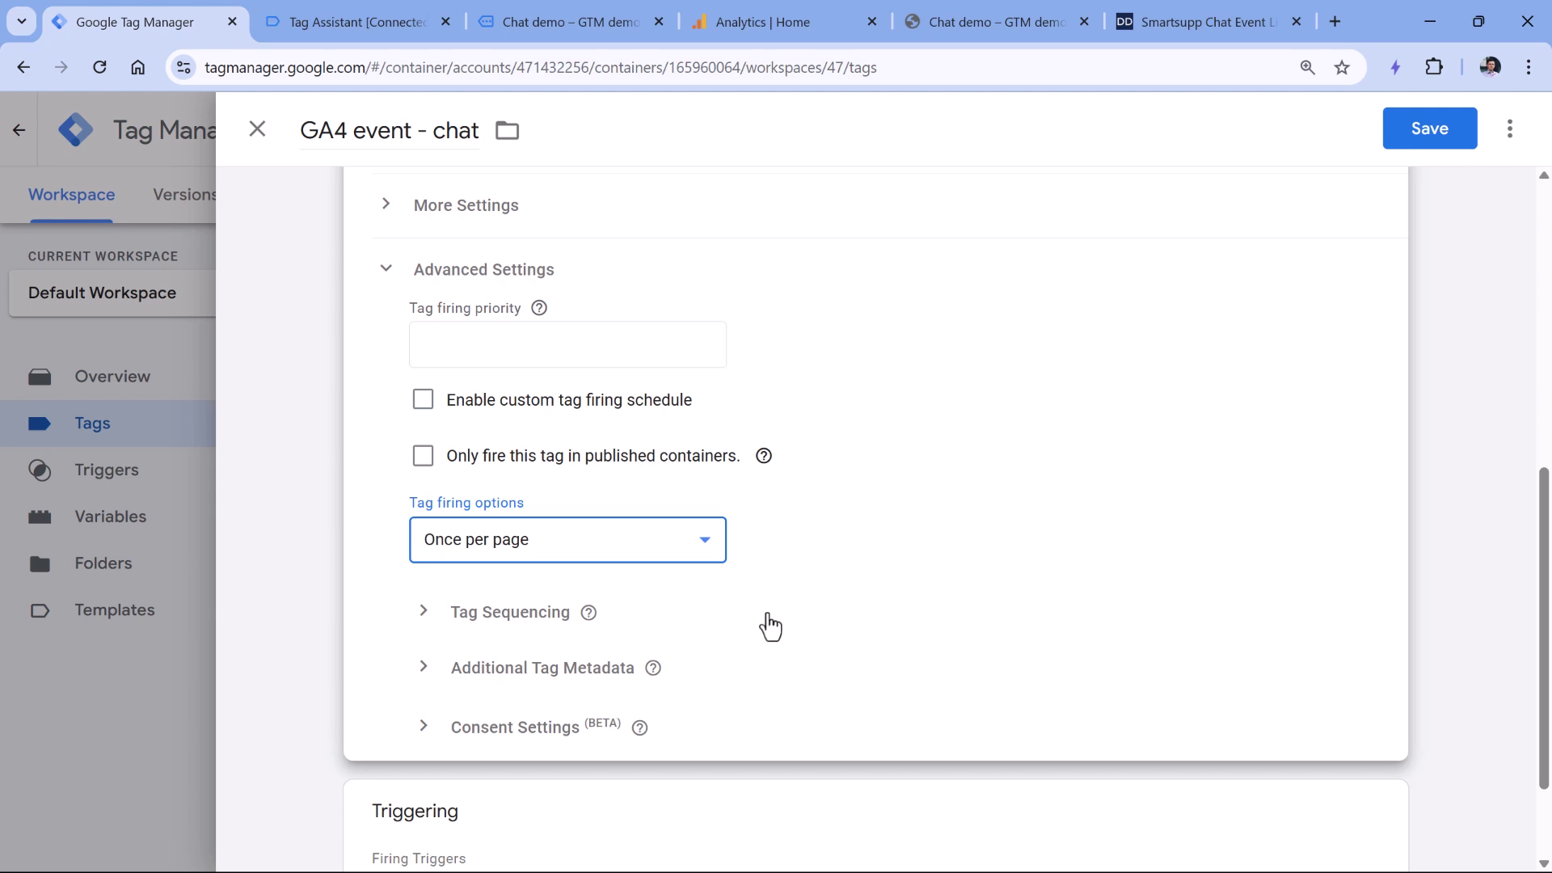
# - Review the chat tag's configuration and firing trigger, then save the tag
pyautogui.scroll(5, 687, 305)
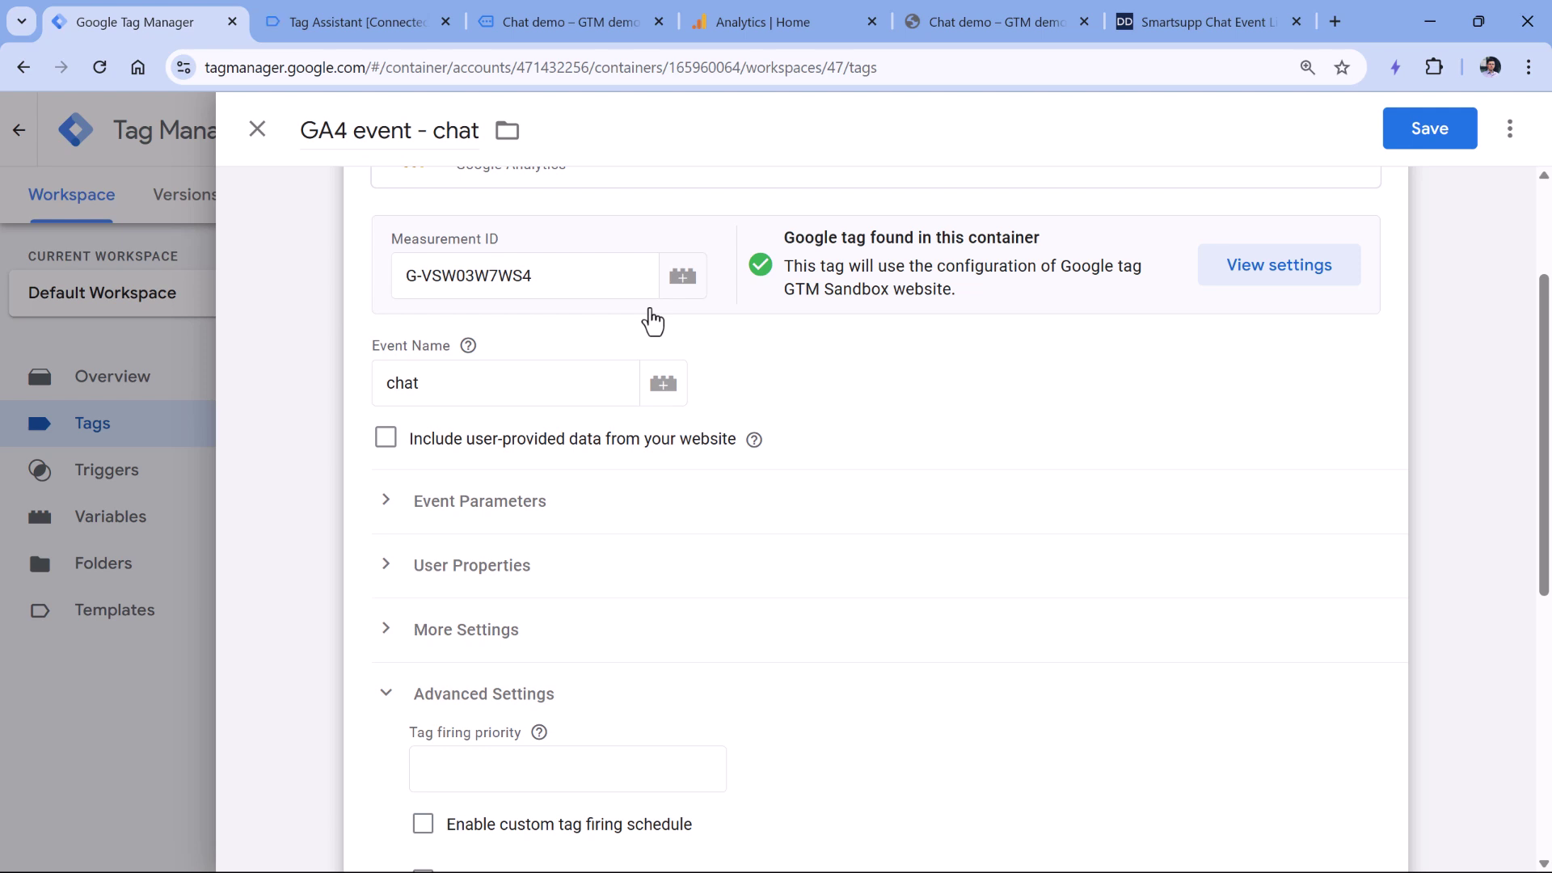
pyautogui.scroll(-3, 663, 421)
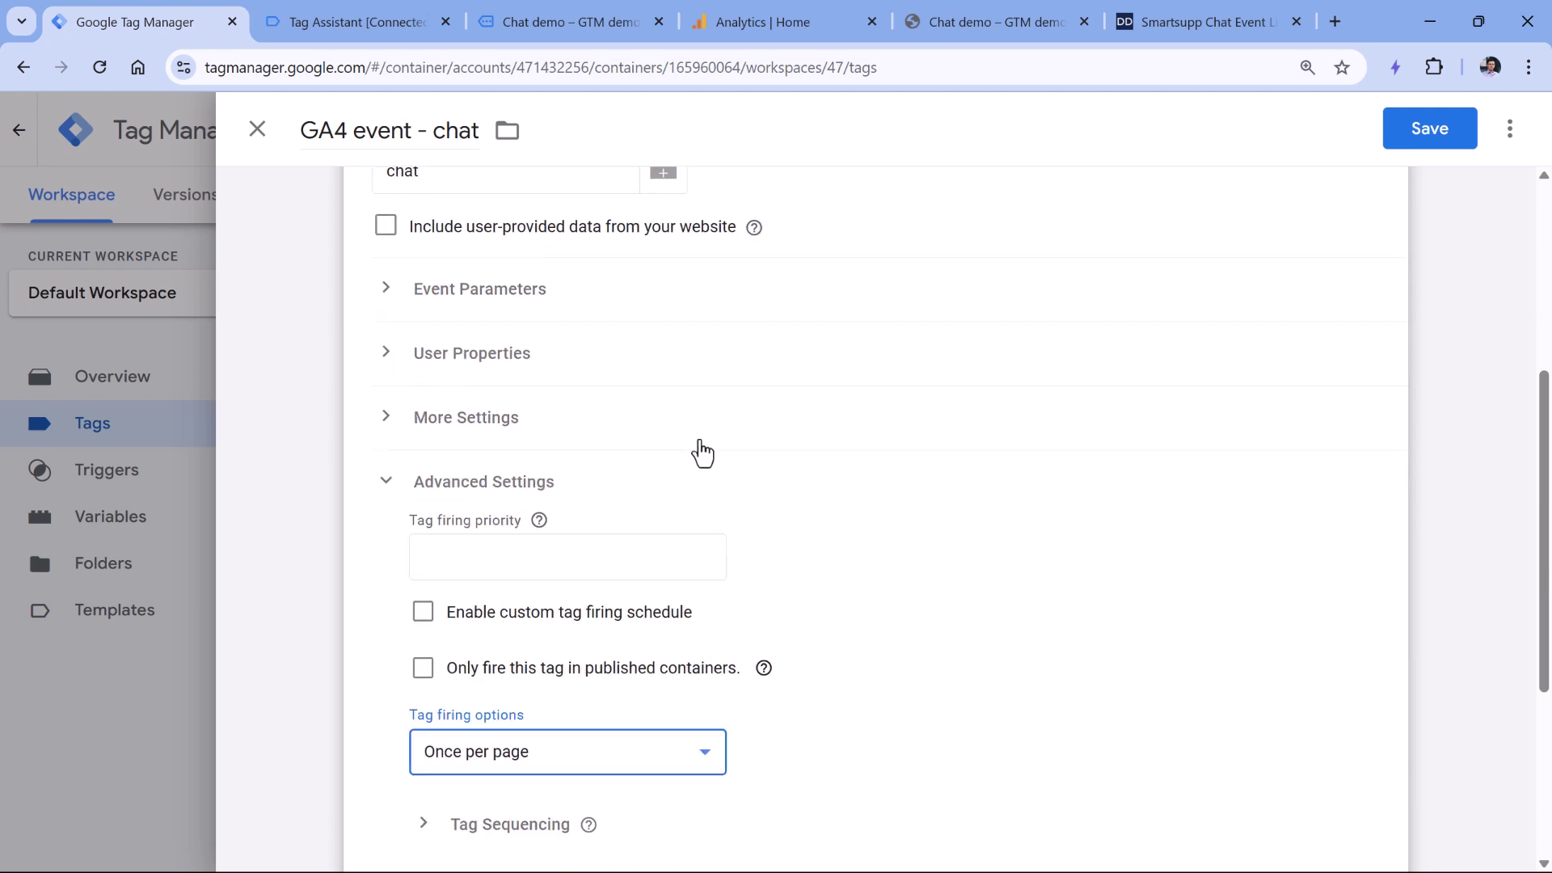
pyautogui.scroll(1, 691, 461)
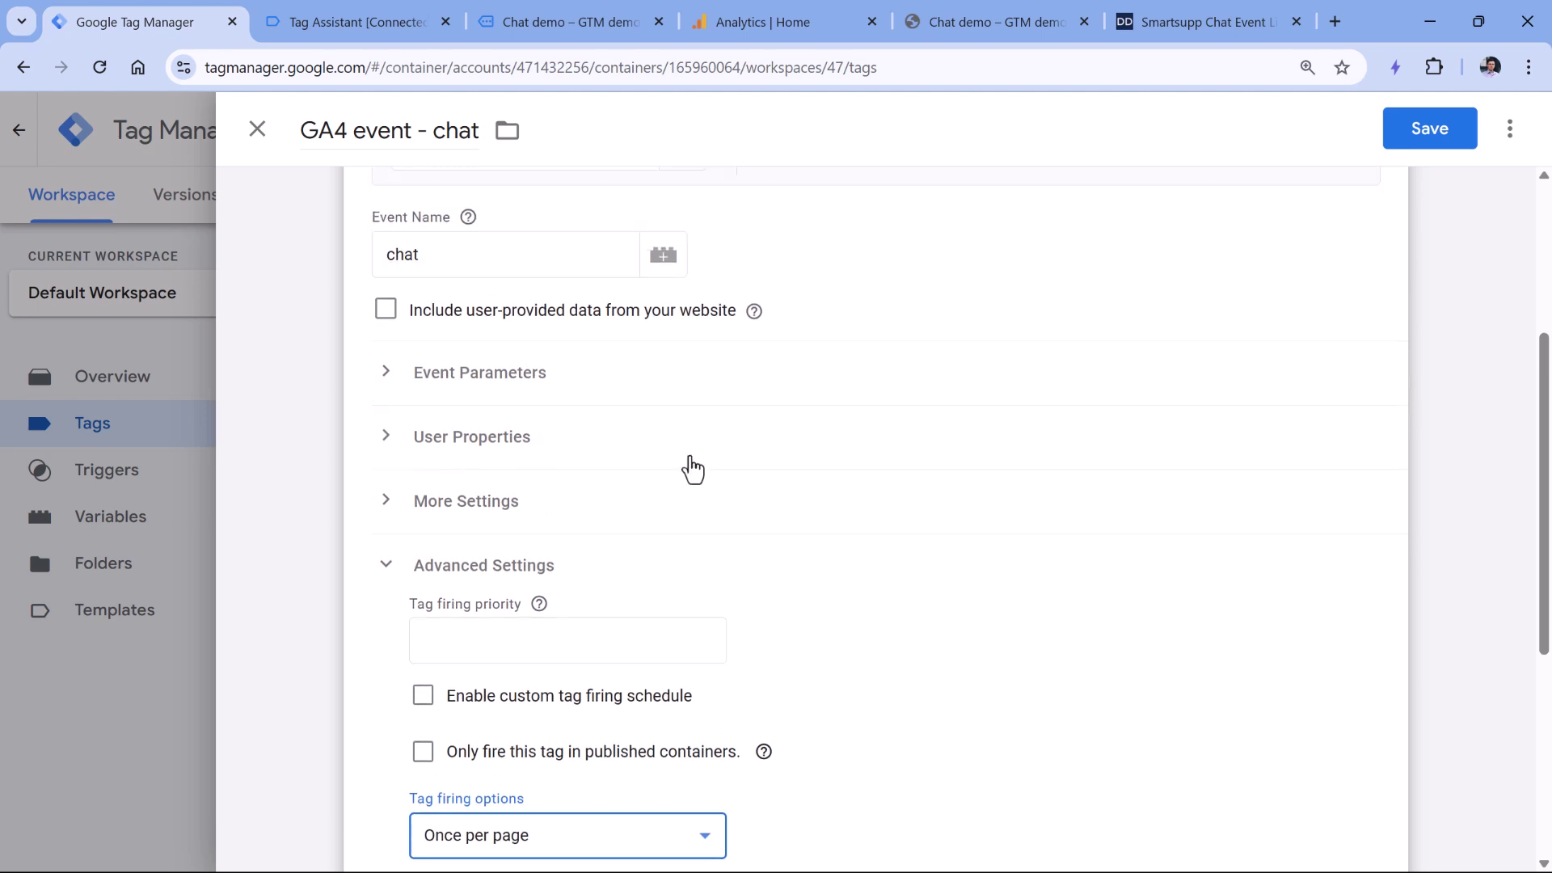
pyautogui.scroll(-5, 690, 464)
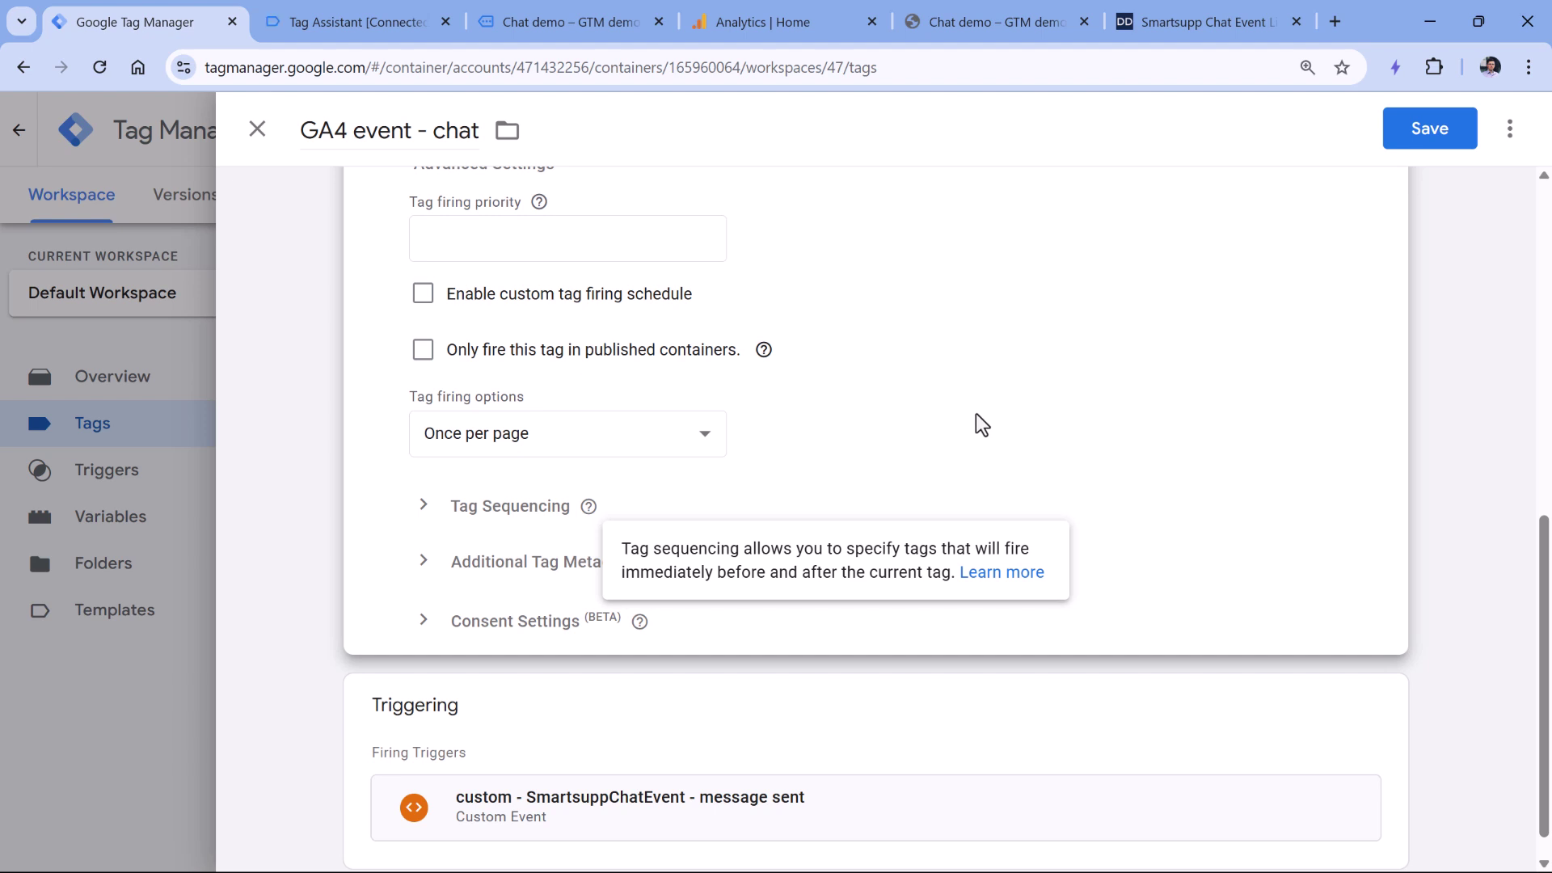
pyautogui.scroll(9, 973, 423)
pyautogui.click(1421, 144)
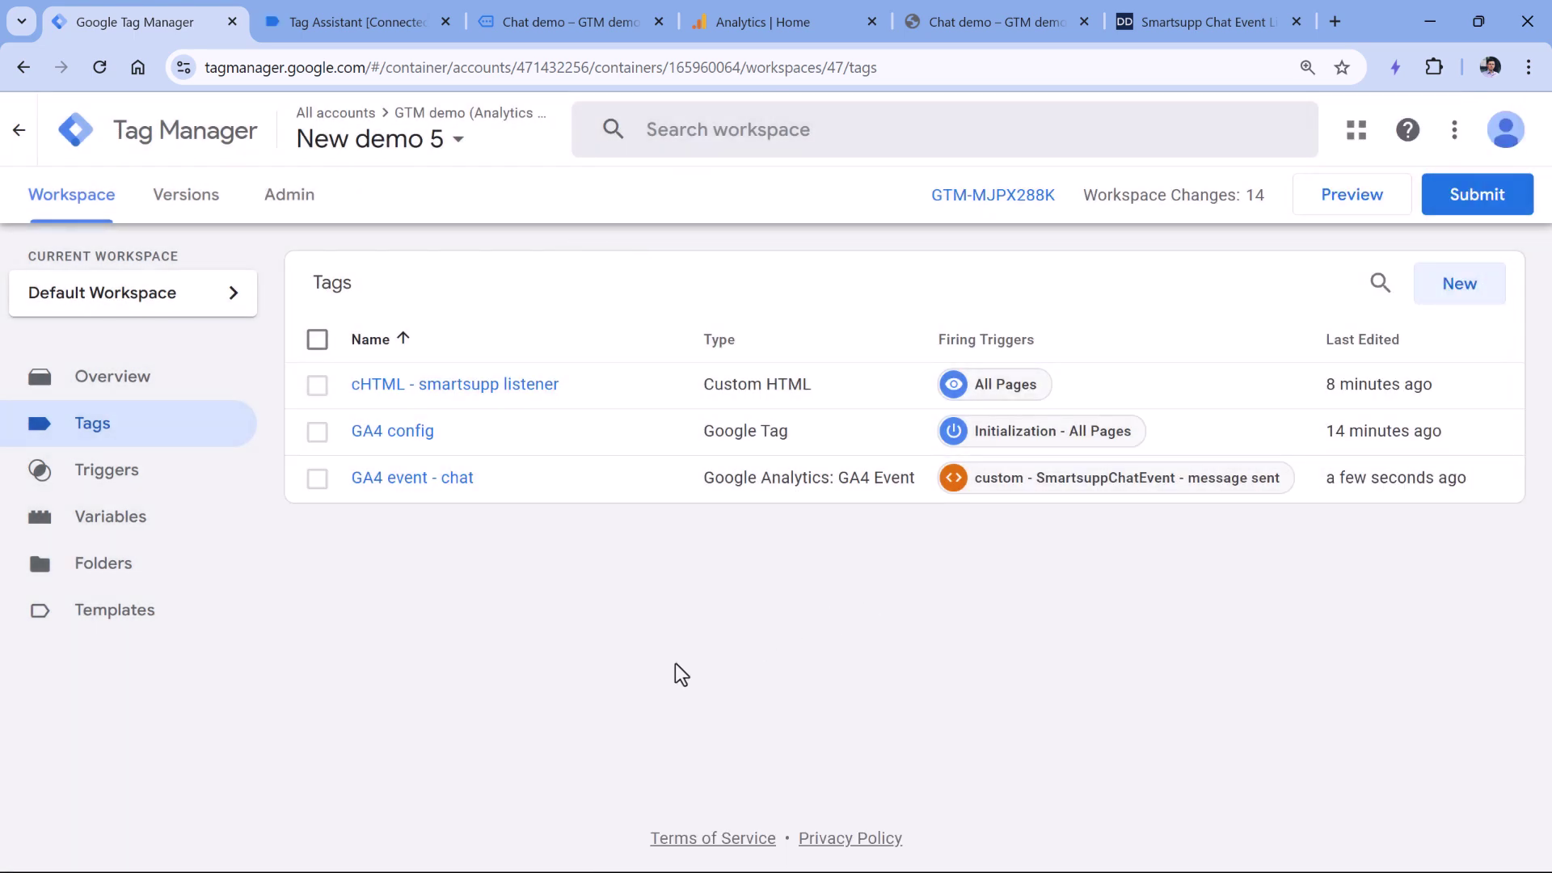
# - Start preview mode for the container, connect to gtmplayground.com and move the Tag Assistant badge away from the chat's message field
pyautogui.click(1351, 198)
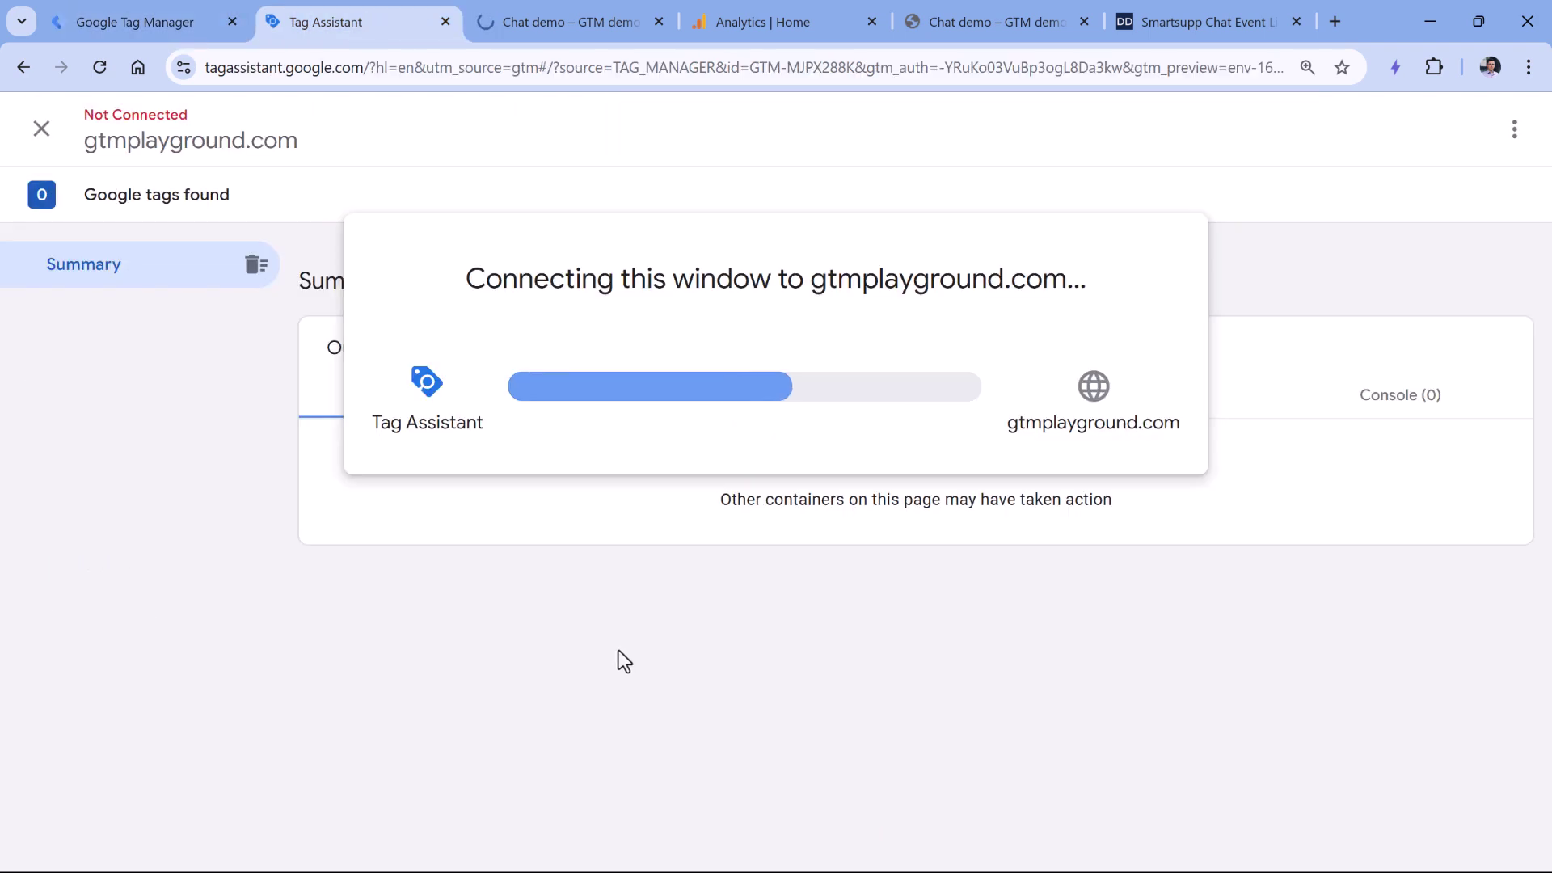
pyautogui.click(778, 535)
pyautogui.click(561, 24)
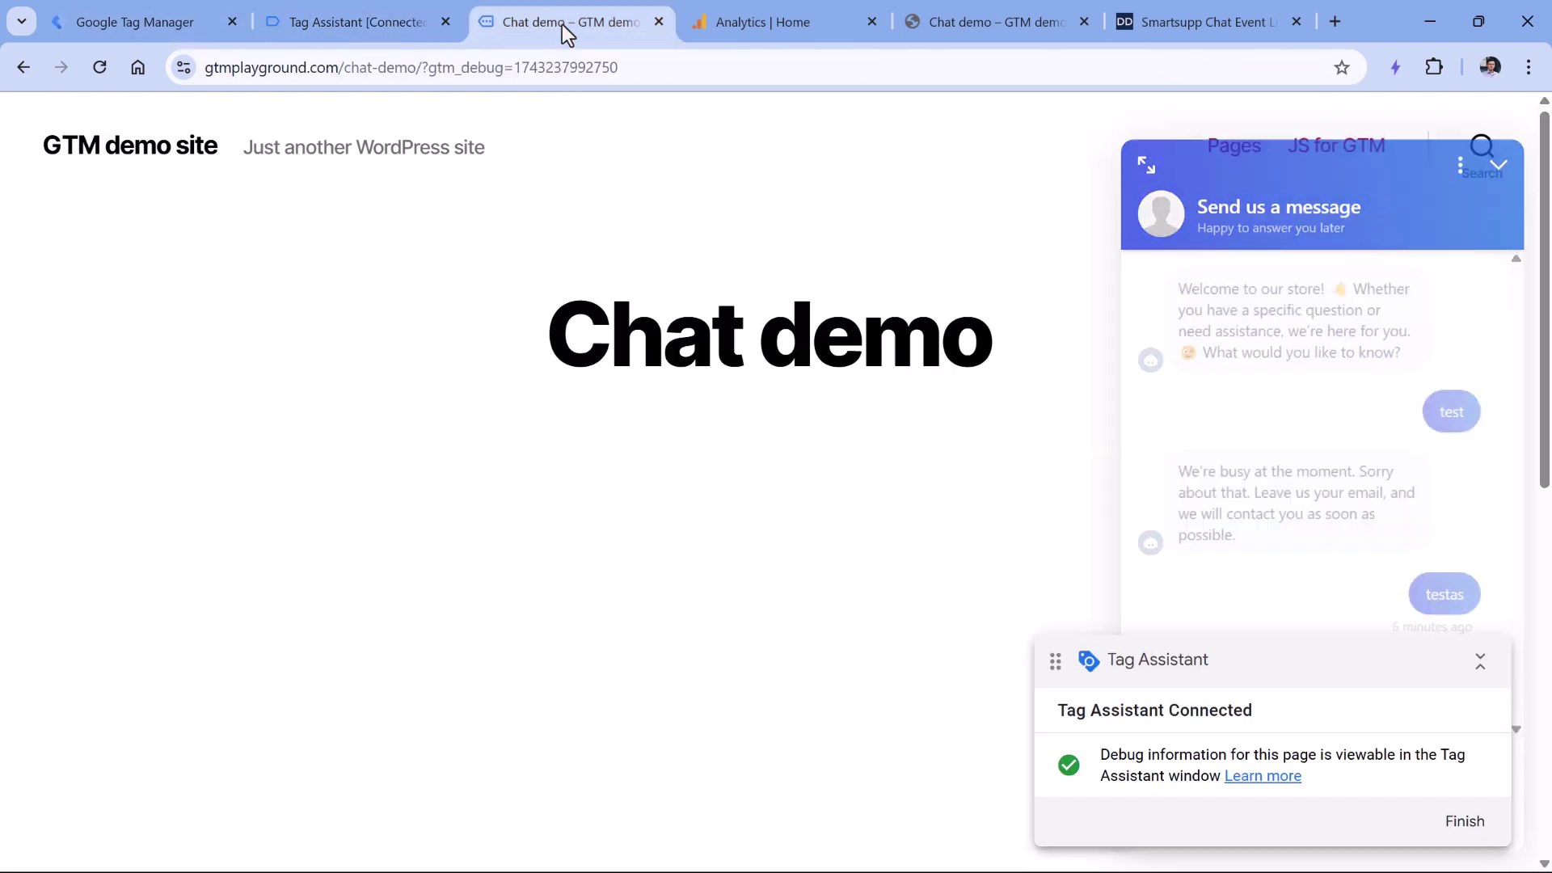
pyautogui.moveTo(1352, 658); pyautogui.dragTo(1302, 532)
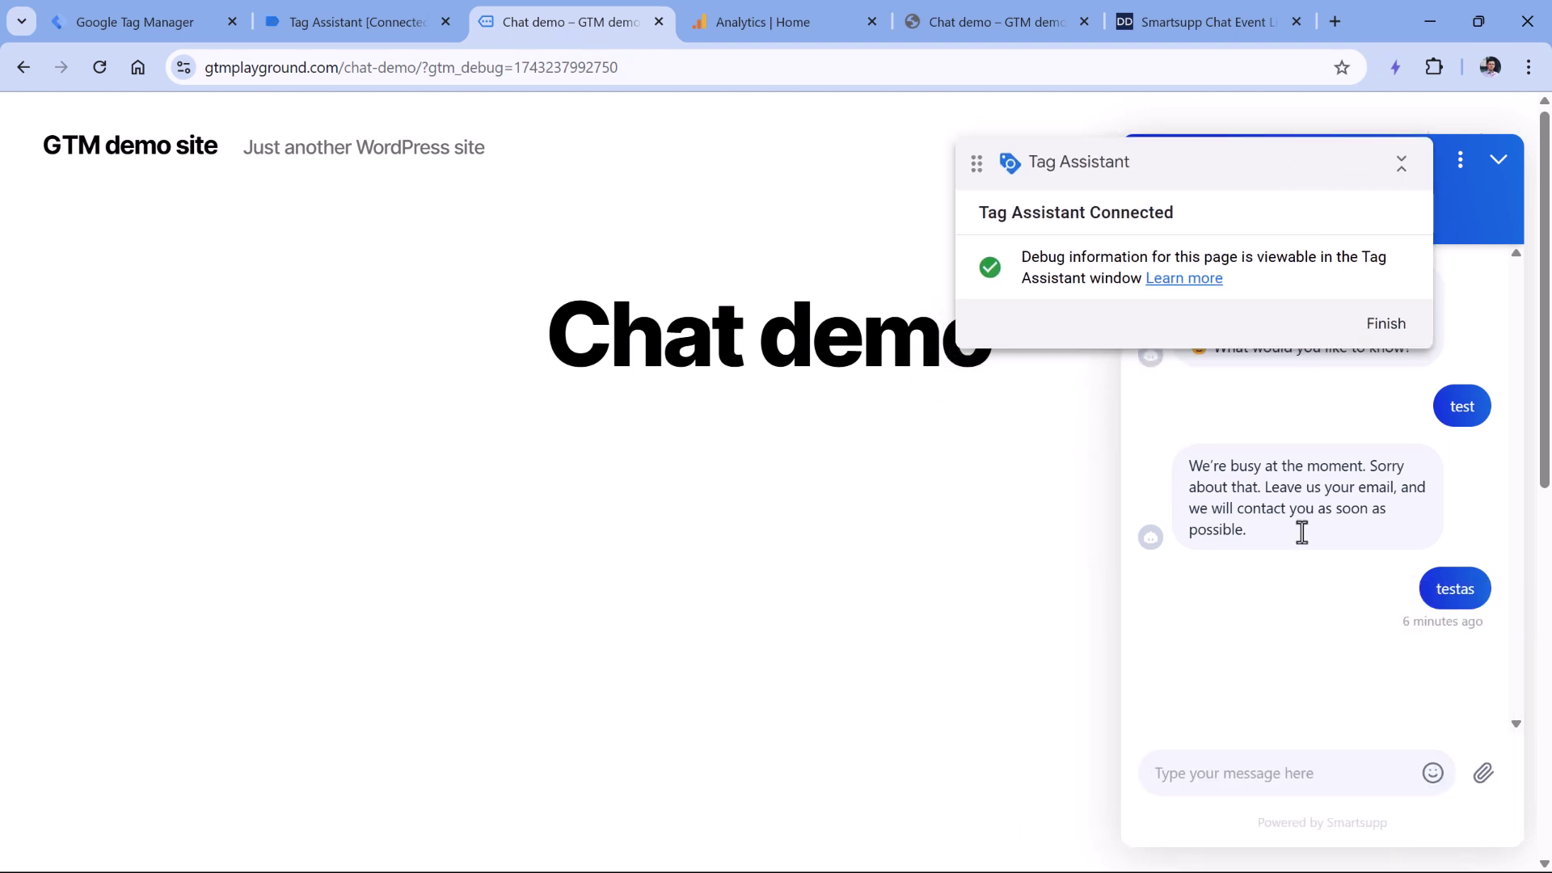
# - Send the chat message hi on the demo page, filling in a test name and e-mail in the introduction form
pyautogui.click(1268, 764)
pyautogui.write('hi')
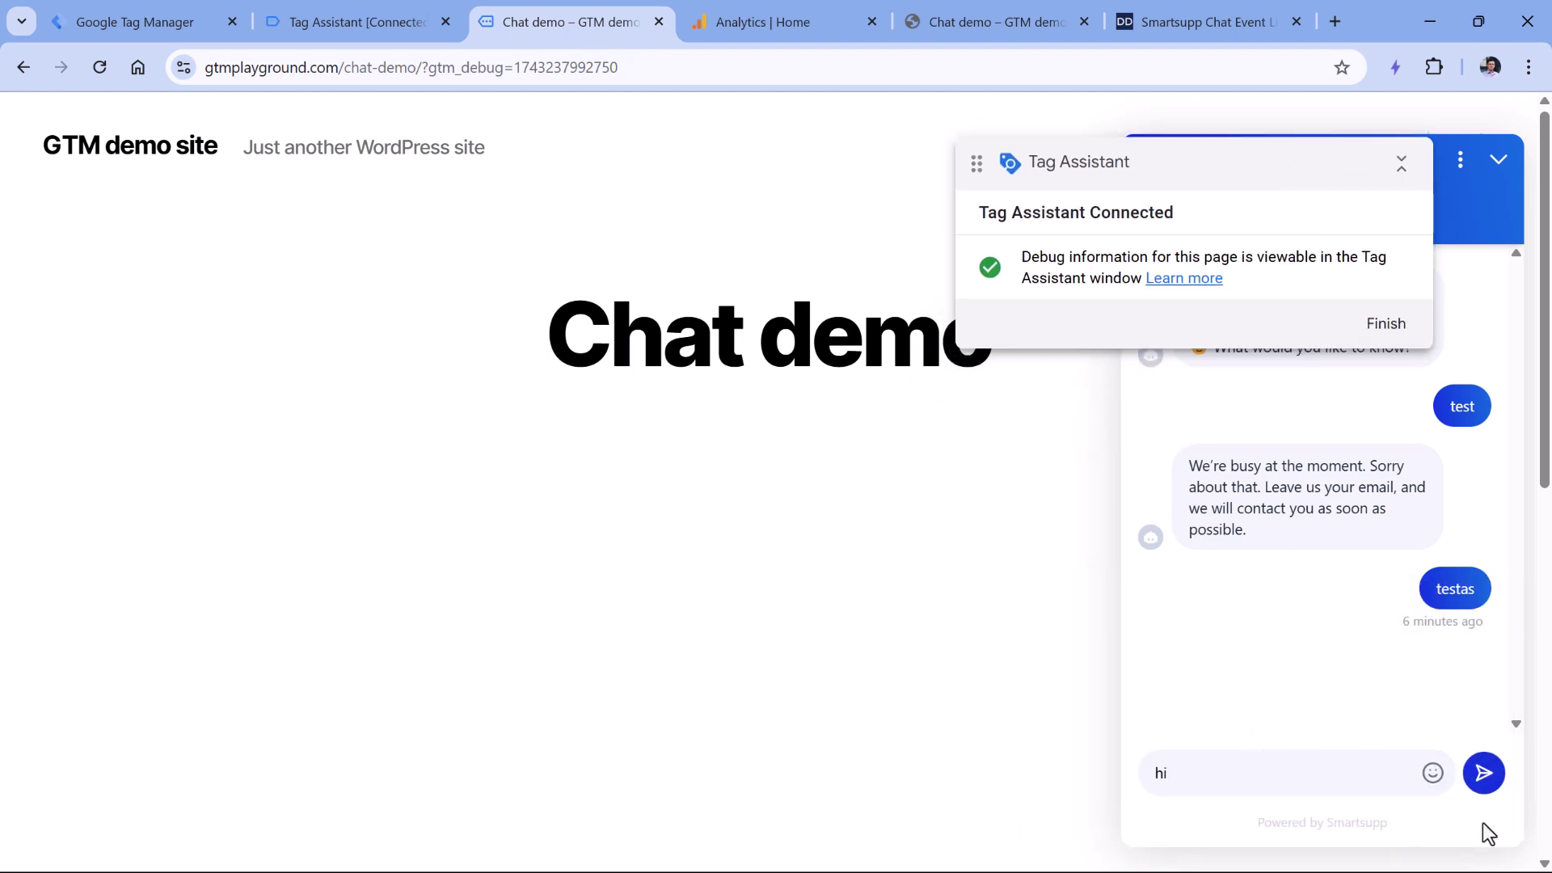
pyautogui.click(1485, 772)
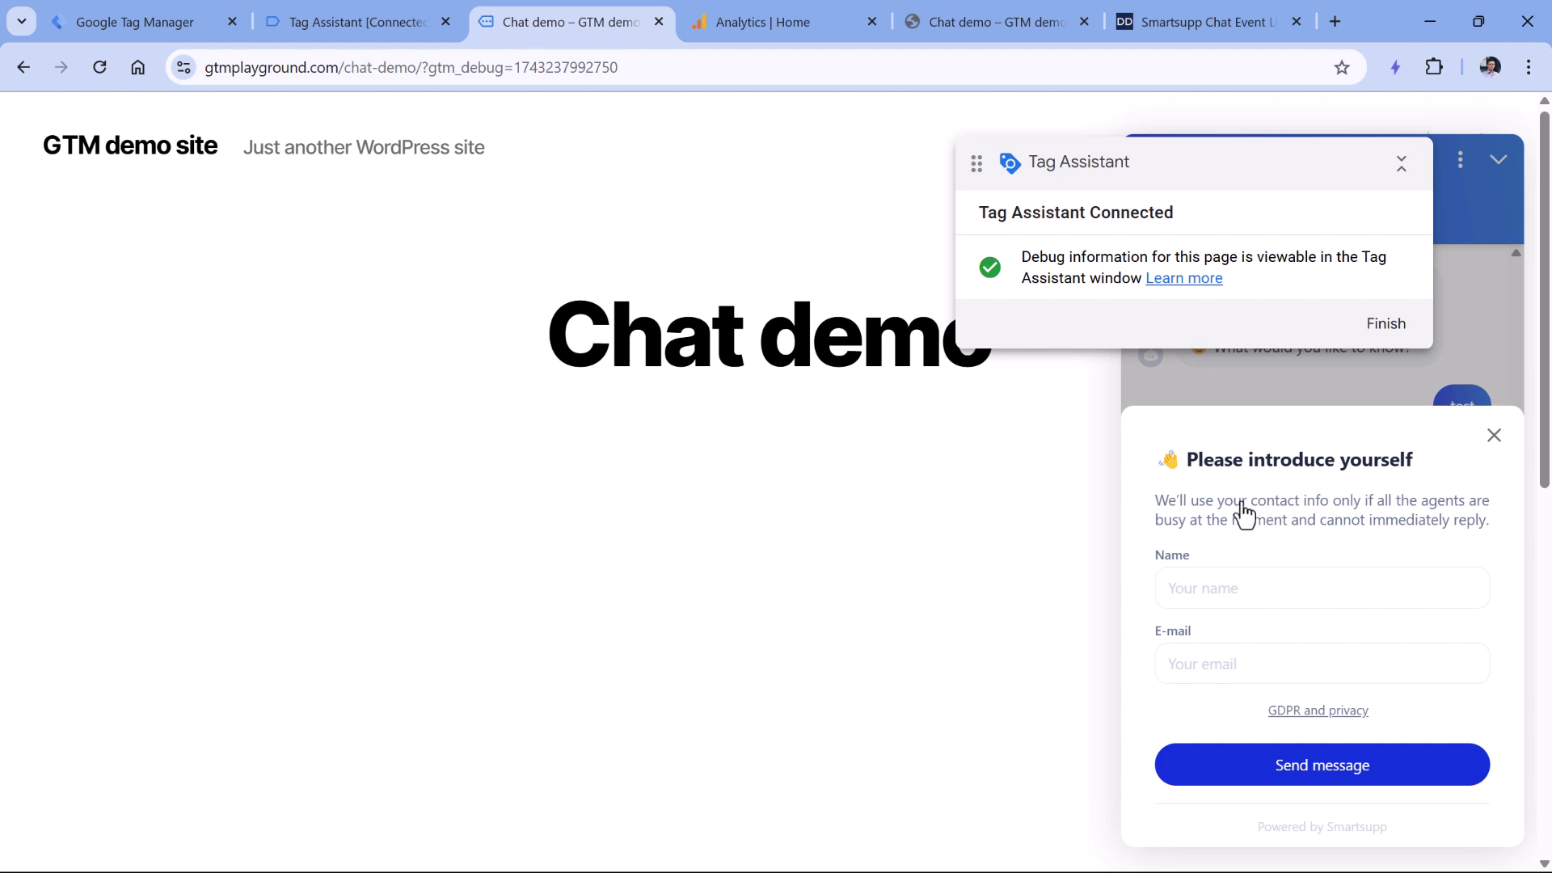
pyautogui.click(1291, 591)
pyautogui.write('test')
pyautogui.click(1271, 657)
pyautogui.write('test@test.com')
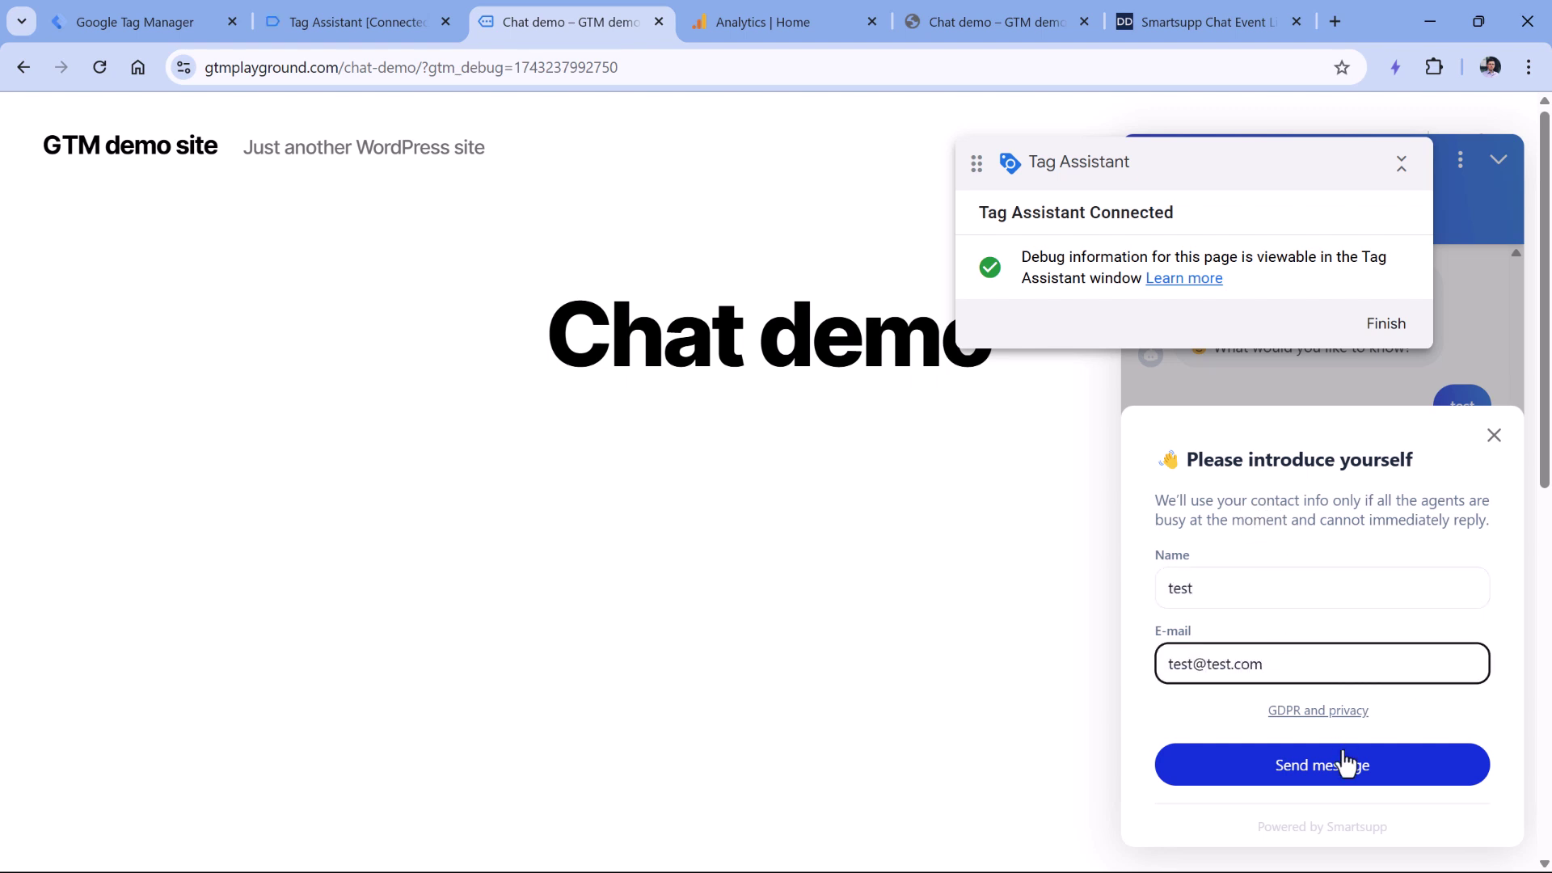
pyautogui.click(1268, 764)
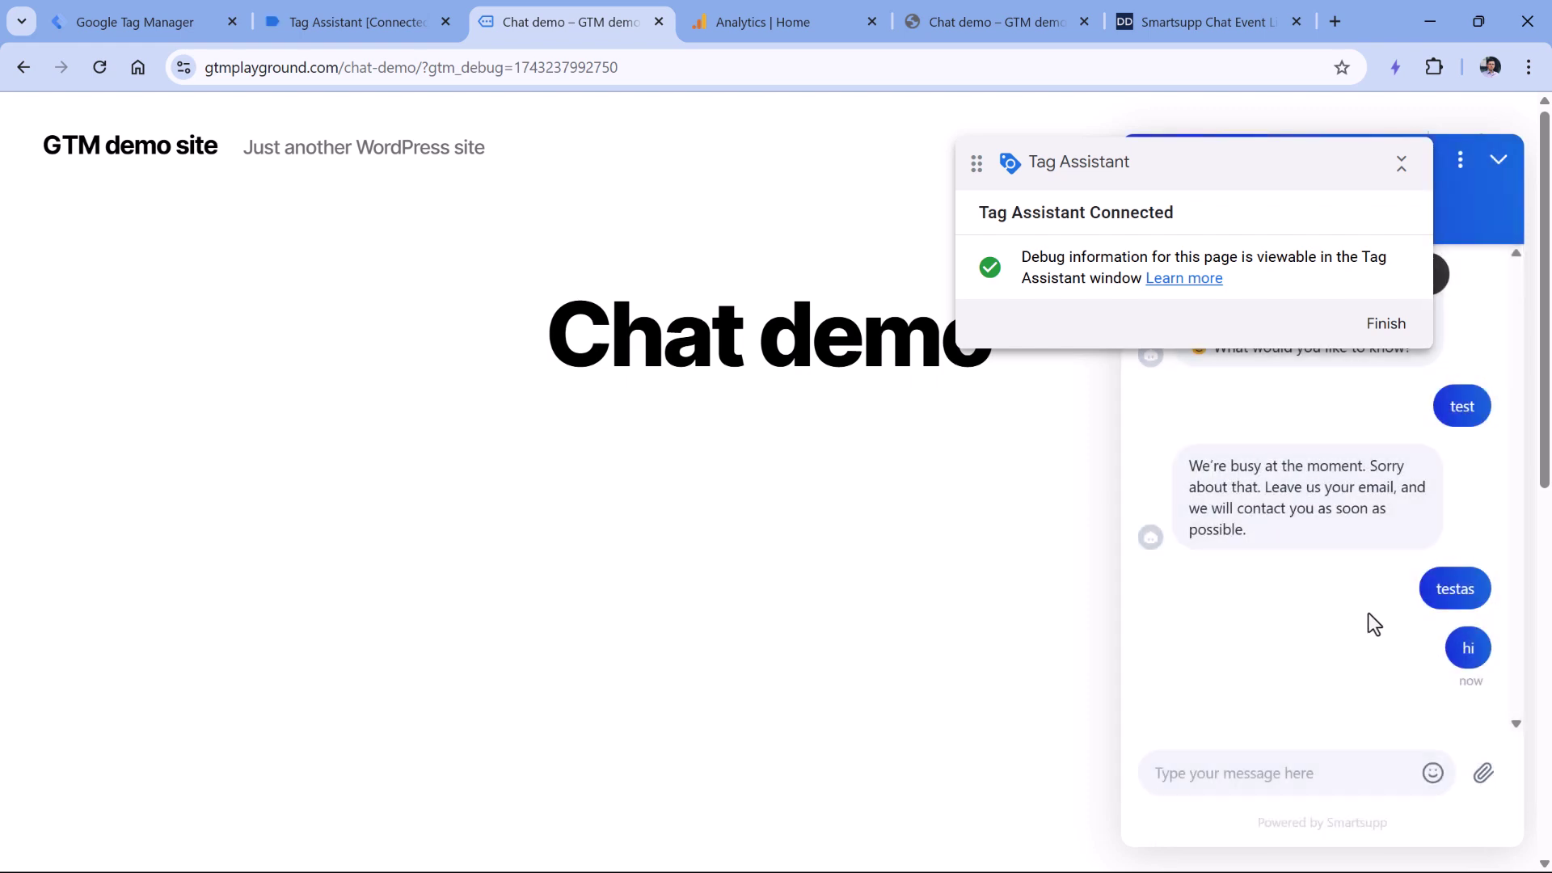
# - Examine the first SmartsuppChatEvent in Tag Assistant, checking its parameters and whether the GA4 event - chat tag fired
pyautogui.click(352, 22)
pyautogui.click(142, 459)
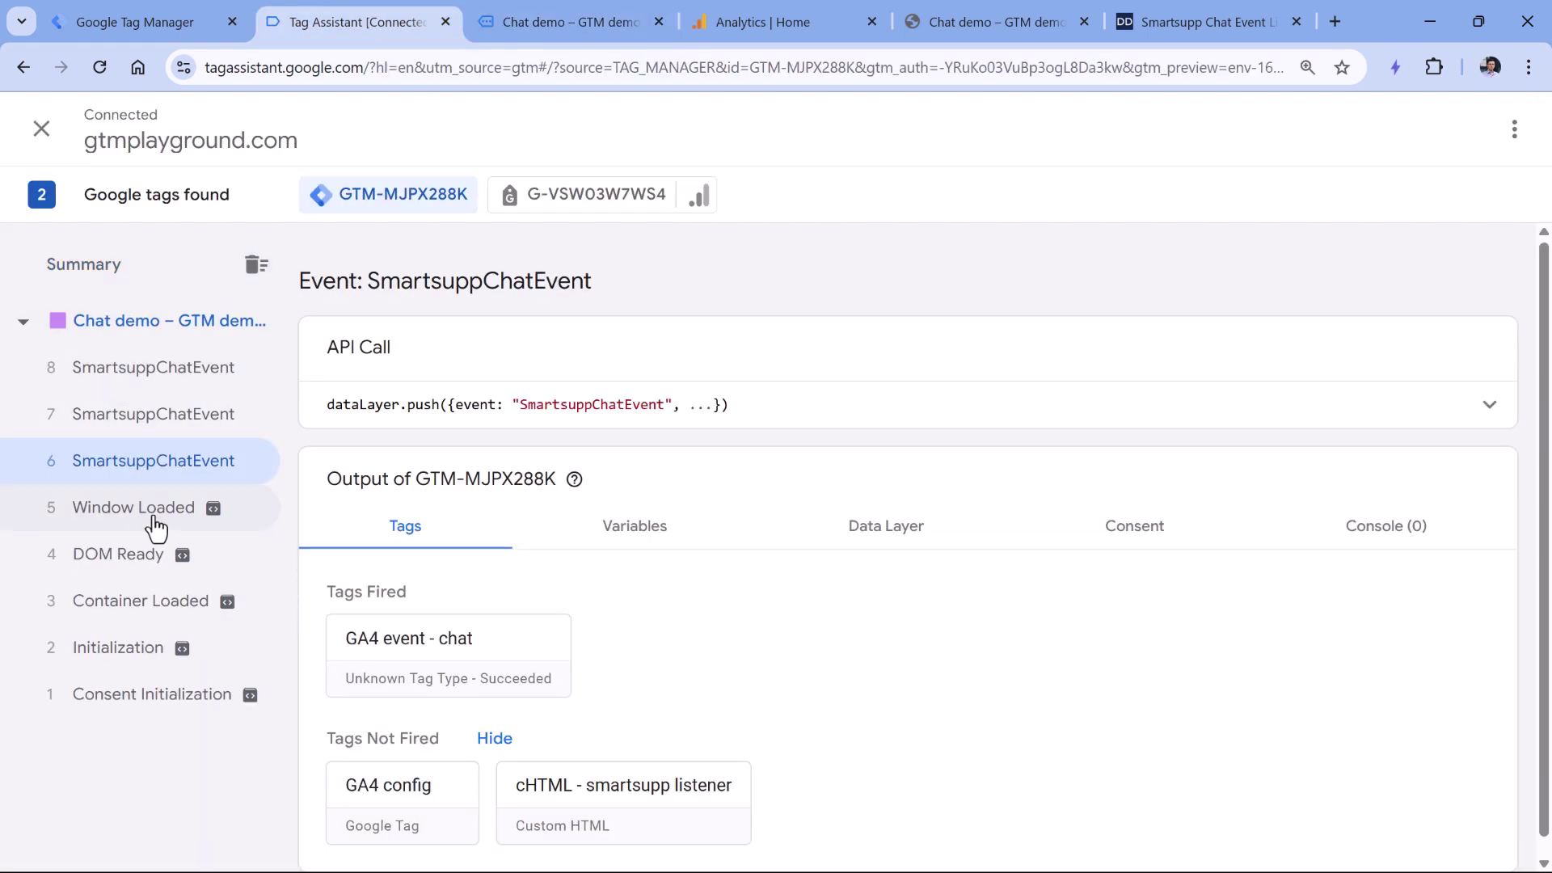
pyautogui.click(772, 404)
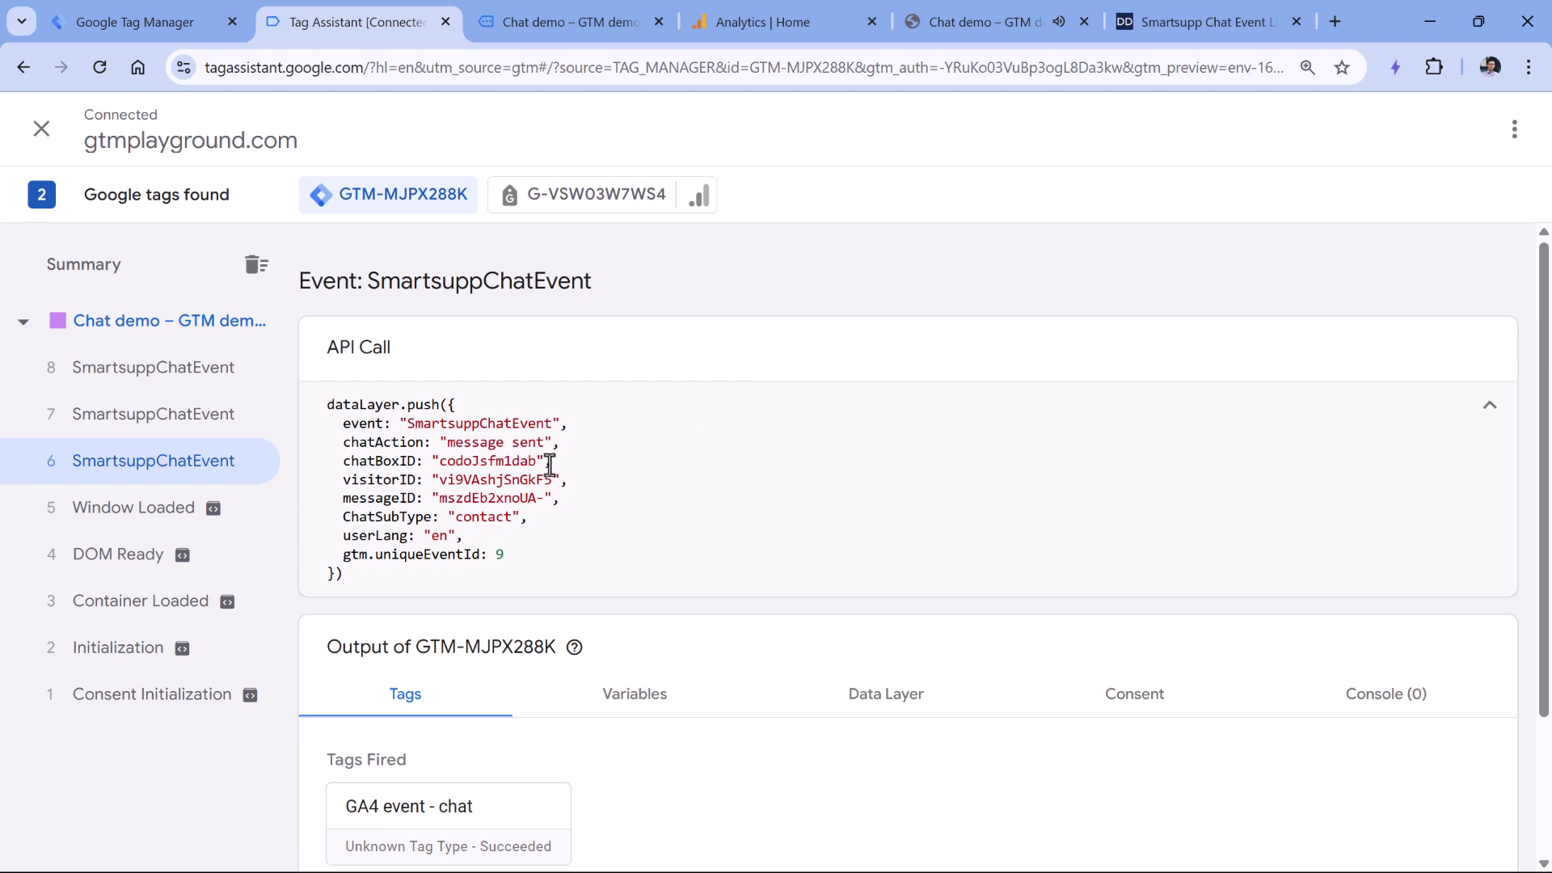
pyautogui.scroll(-2, 437, 498)
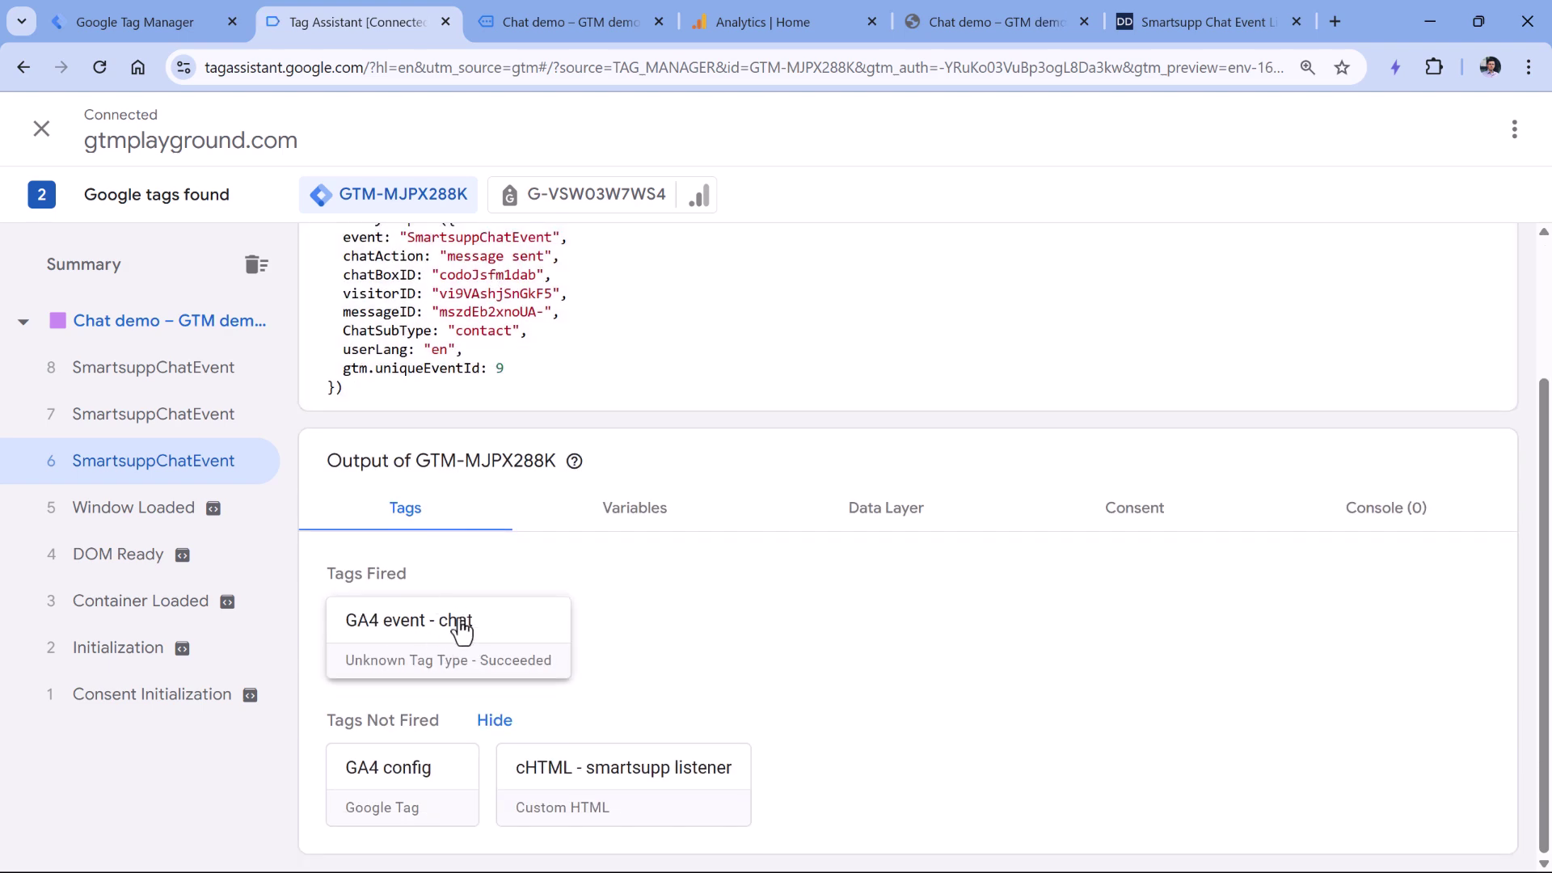
pyautogui.scroll(2, 457, 638)
# - Compare the chatAction values and fired tags of SmartsuppChatEvents 7 and 8
pyautogui.click(151, 416)
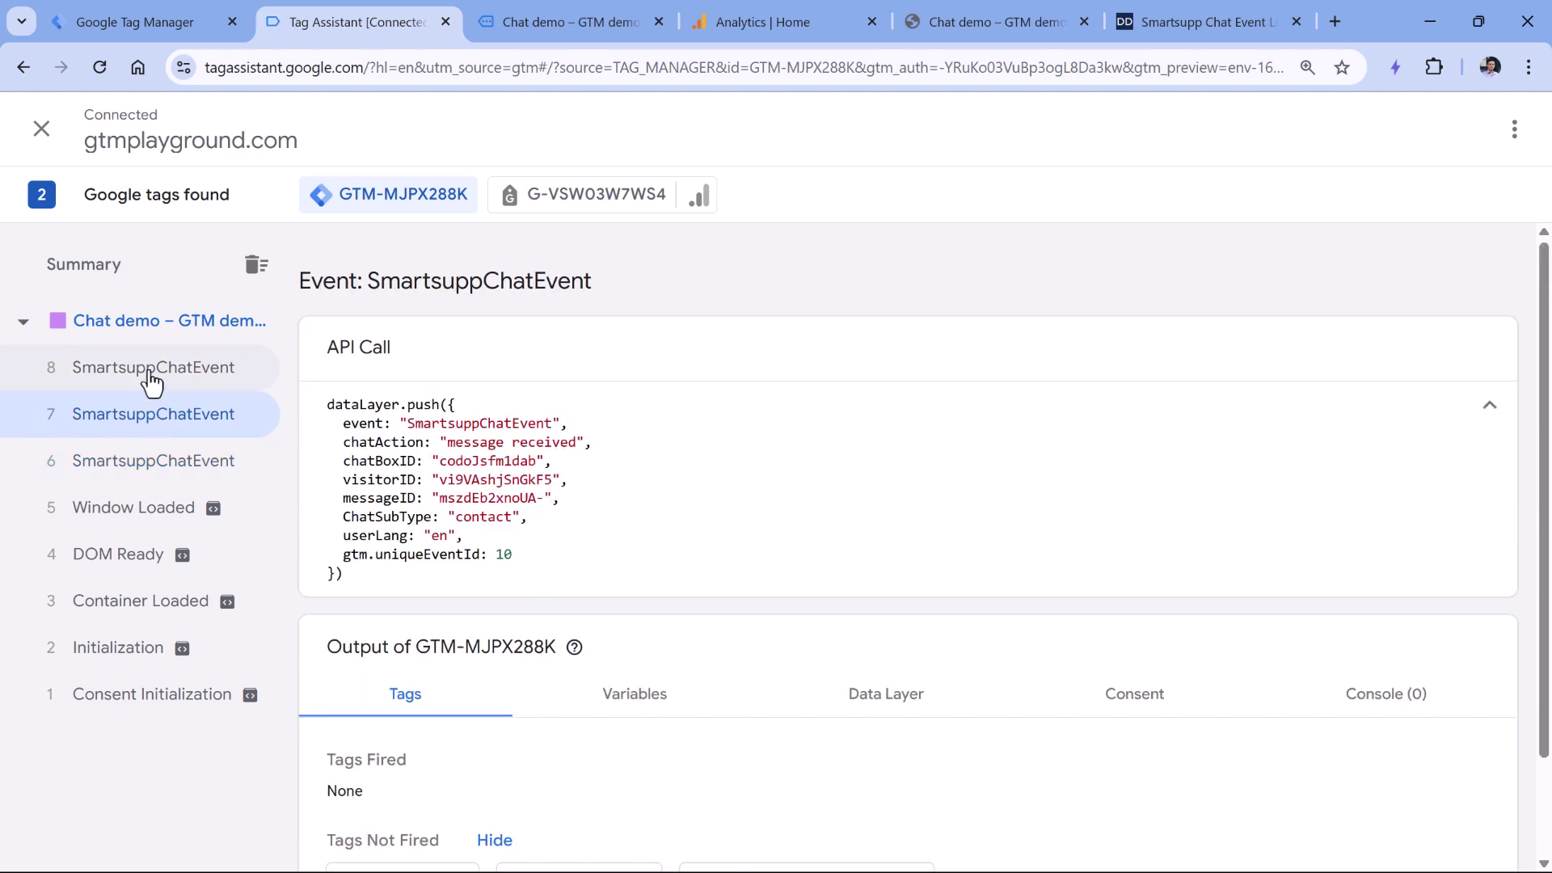
pyautogui.click(153, 378)
pyautogui.click(156, 409)
pyautogui.click(155, 373)
pyautogui.click(157, 409)
pyautogui.click(156, 375)
pyautogui.click(162, 408)
pyautogui.moveTo(447, 443); pyautogui.dragTo(568, 443)
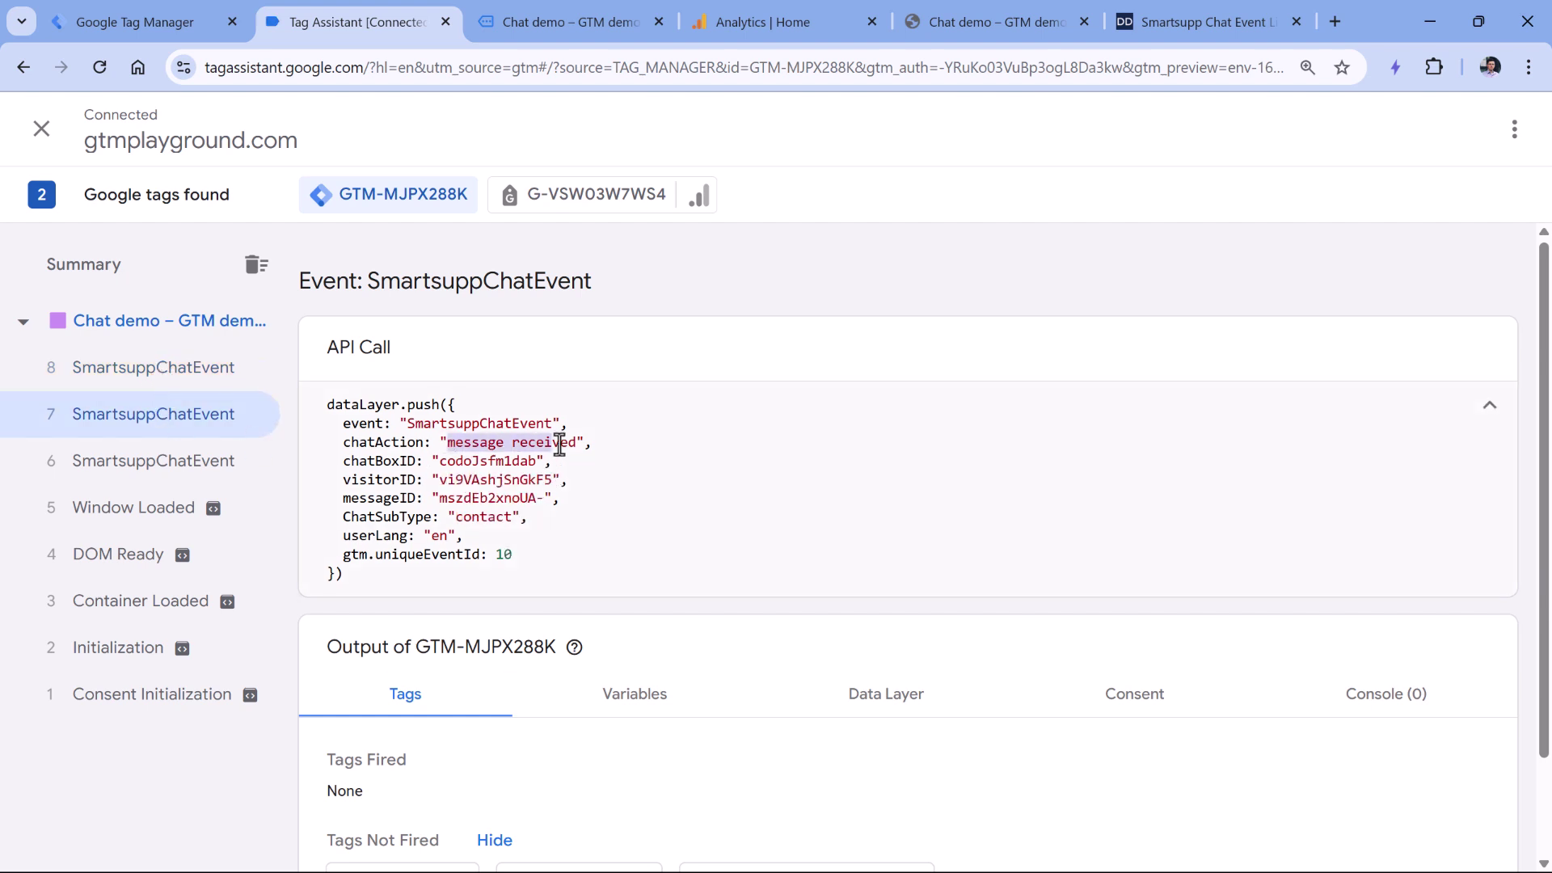
# - Send a second chat message, hia, on the demo page
pyautogui.click(566, 21)
pyautogui.click(1284, 769)
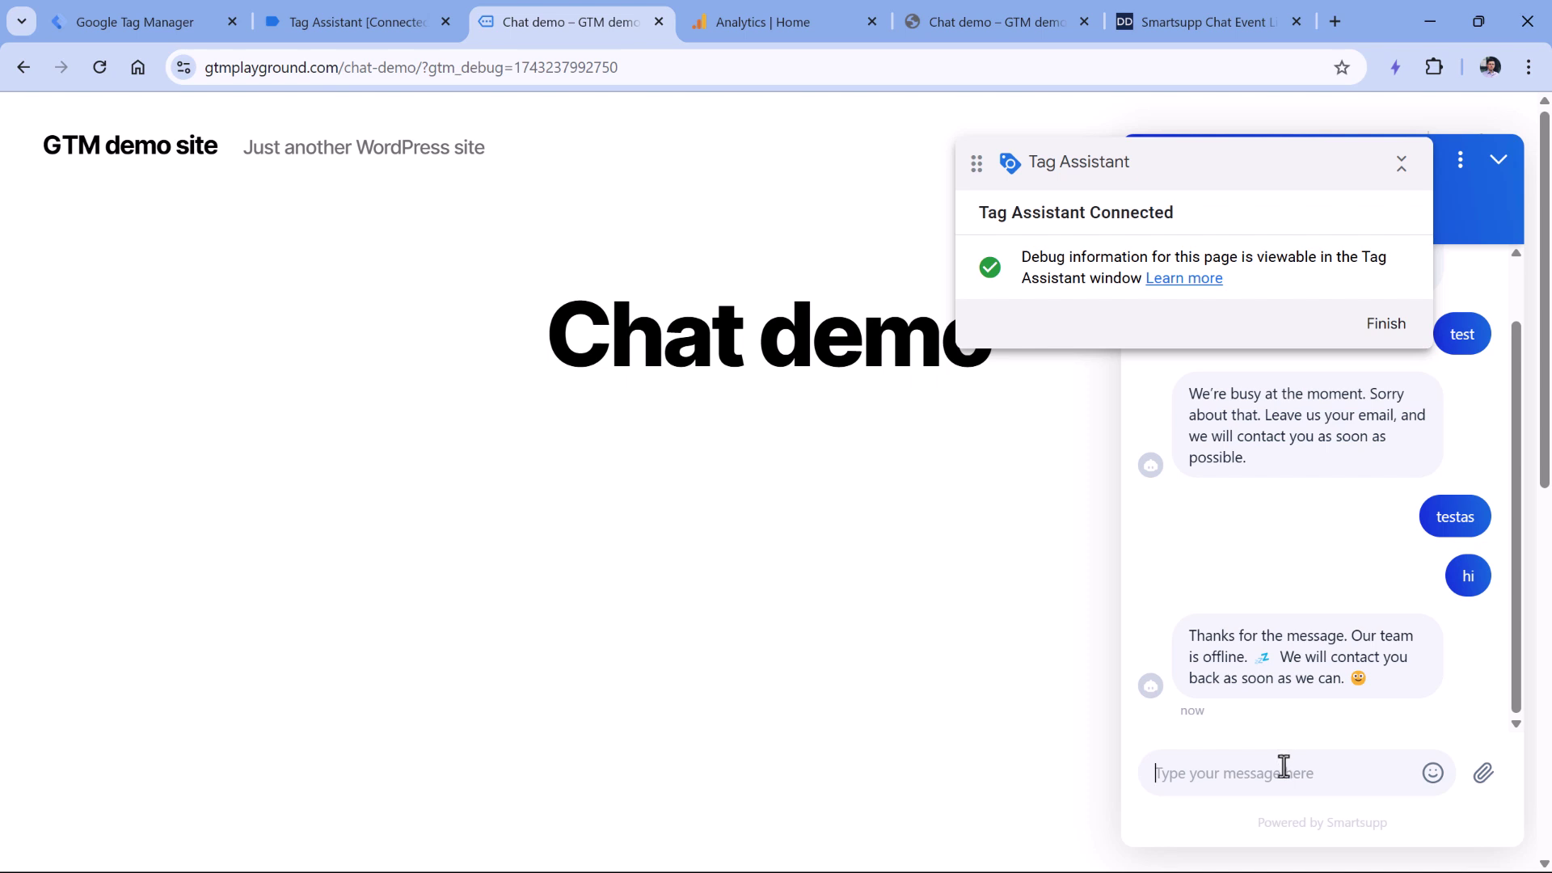
pyautogui.write('hia')
pyautogui.click(1486, 775)
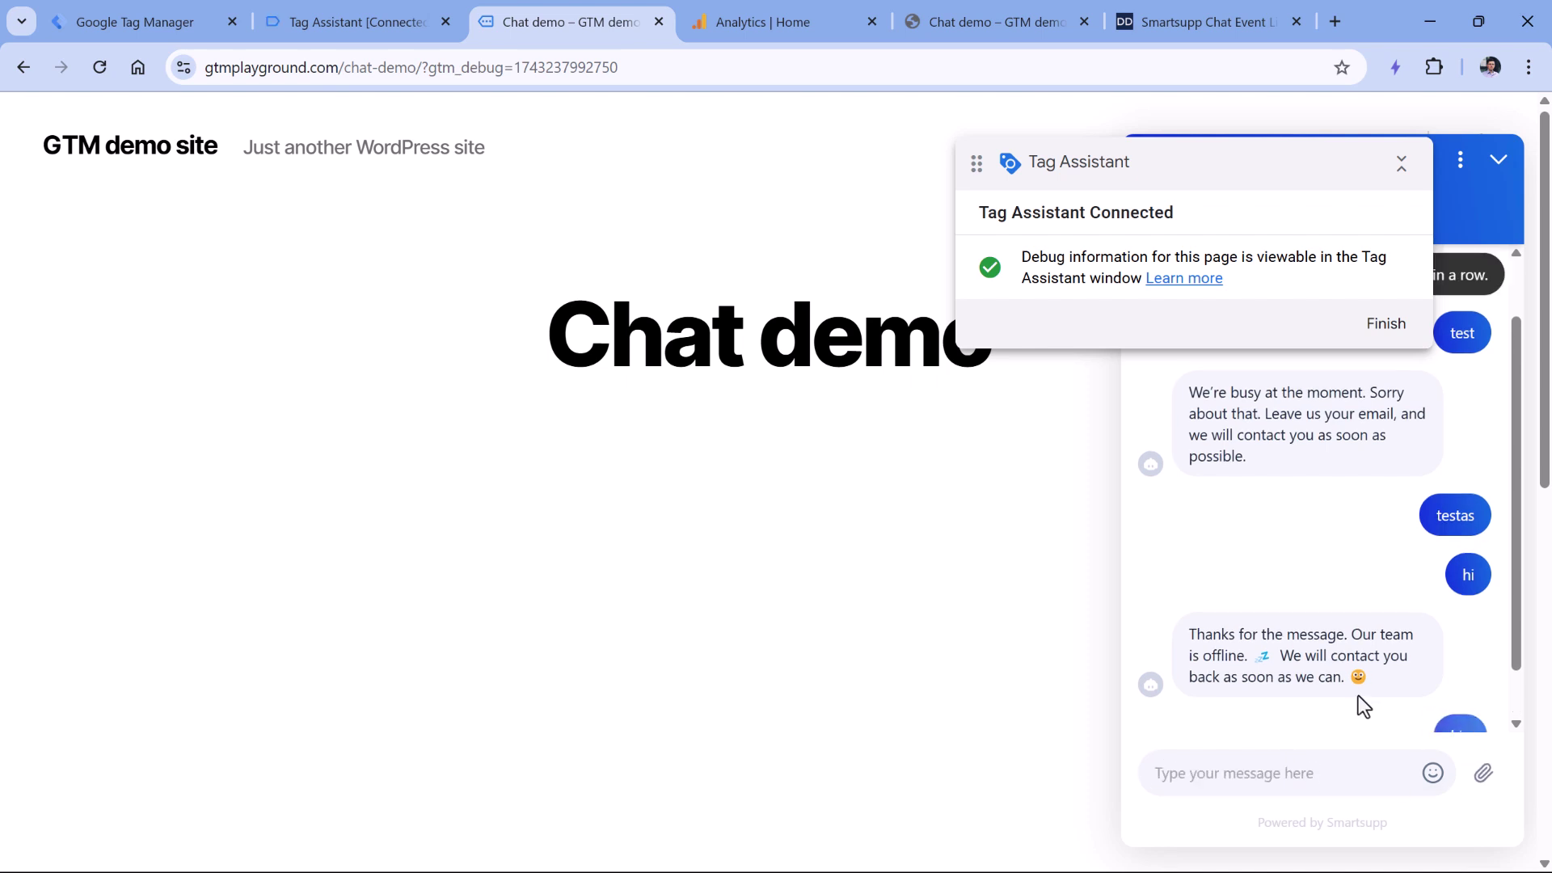
# - Inspect SmartsuppChatEvent 9 in Tag Assistant, checking its chatAction and which tags fired for the second message
pyautogui.click(356, 22)
pyautogui.click(122, 367)
pyautogui.click(130, 413)
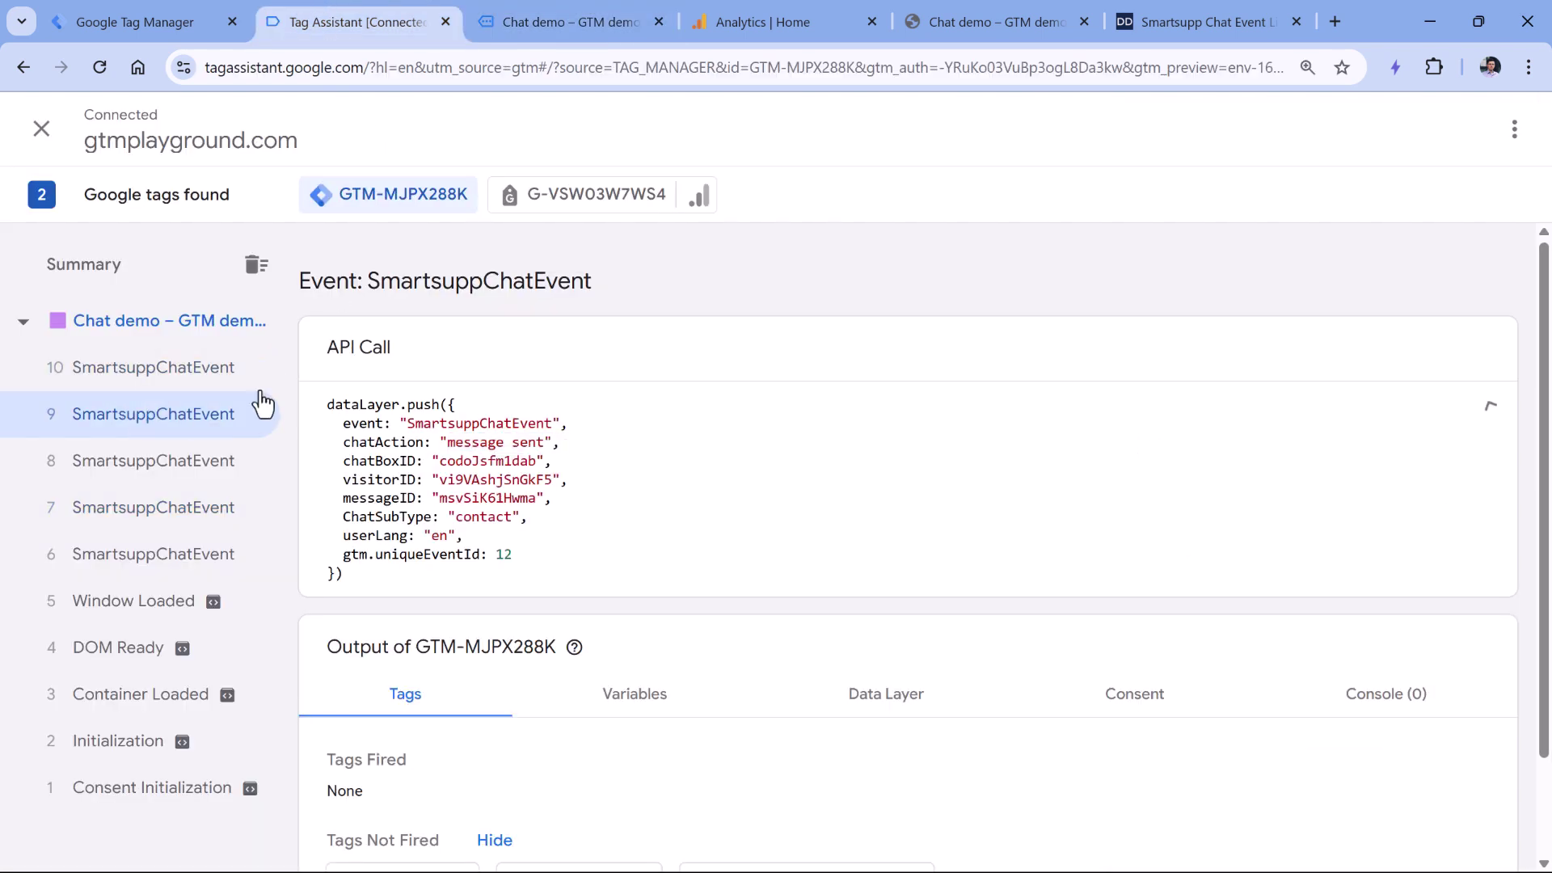
pyautogui.moveTo(450, 444); pyautogui.dragTo(543, 444)
pyautogui.scroll(-2, 380, 647)
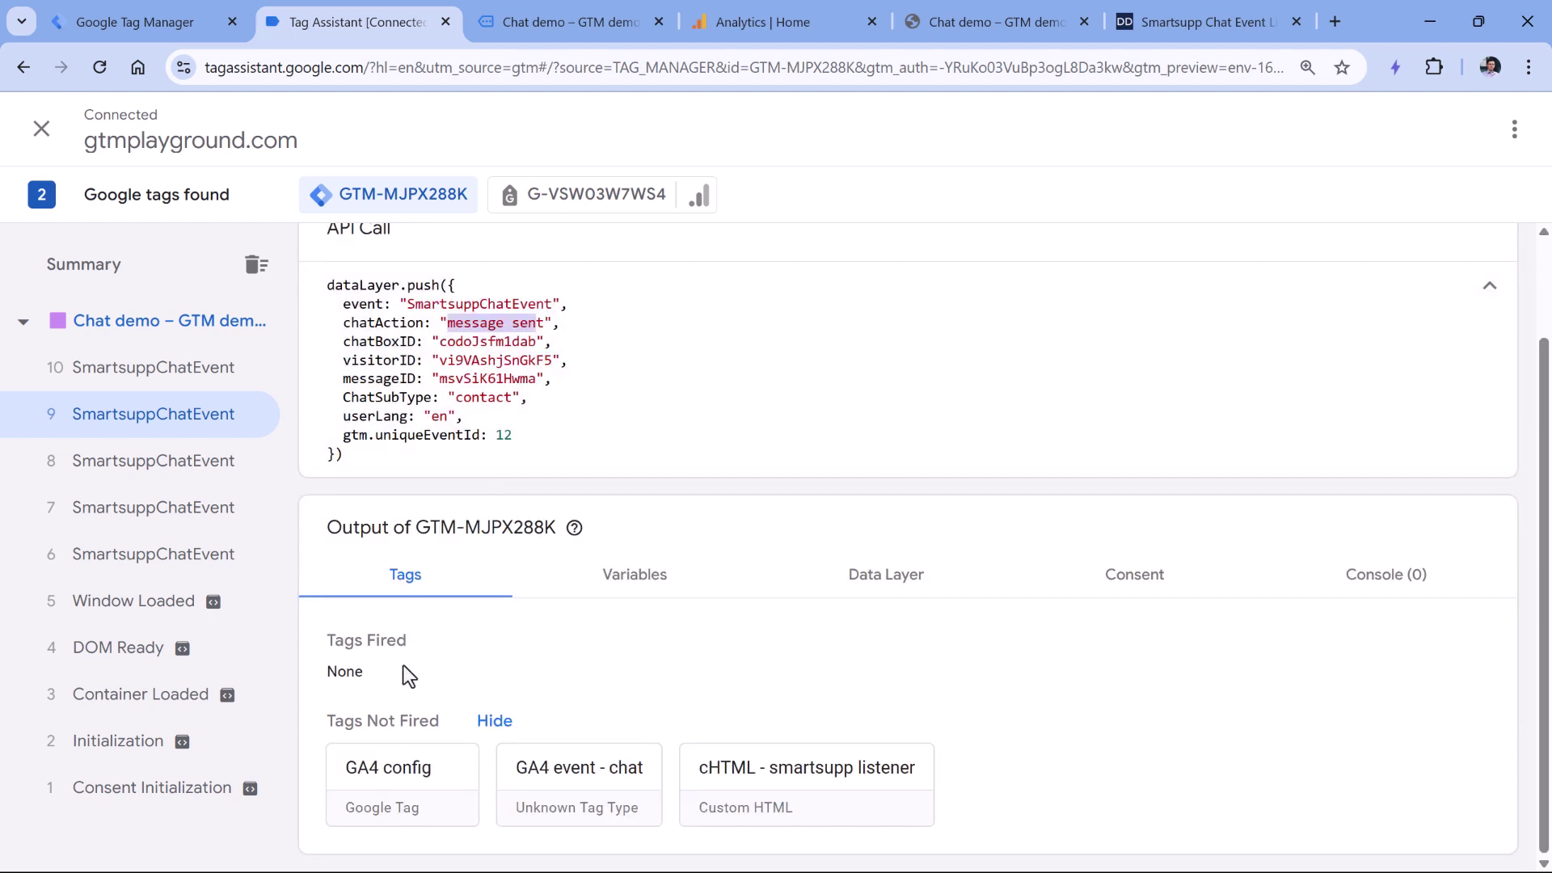
# - Switch to Google Analytics and open DebugView for the Analytics Mania demo (live) property
pyautogui.click(777, 25)
pyautogui.click(59, 835)
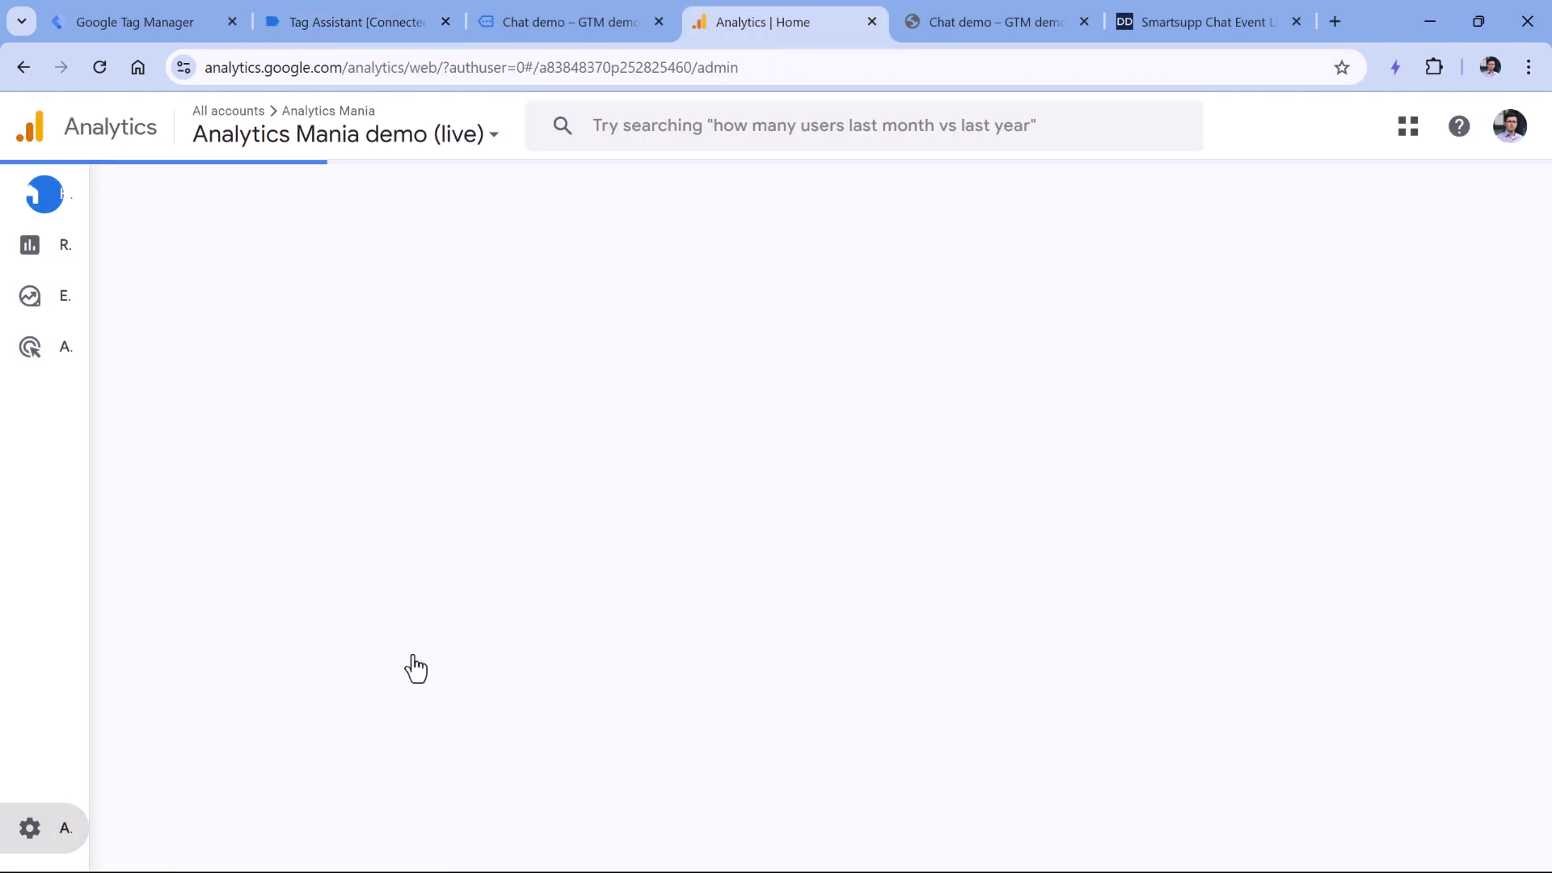
pyautogui.scroll(-4, 381, 478)
pyautogui.click(243, 755)
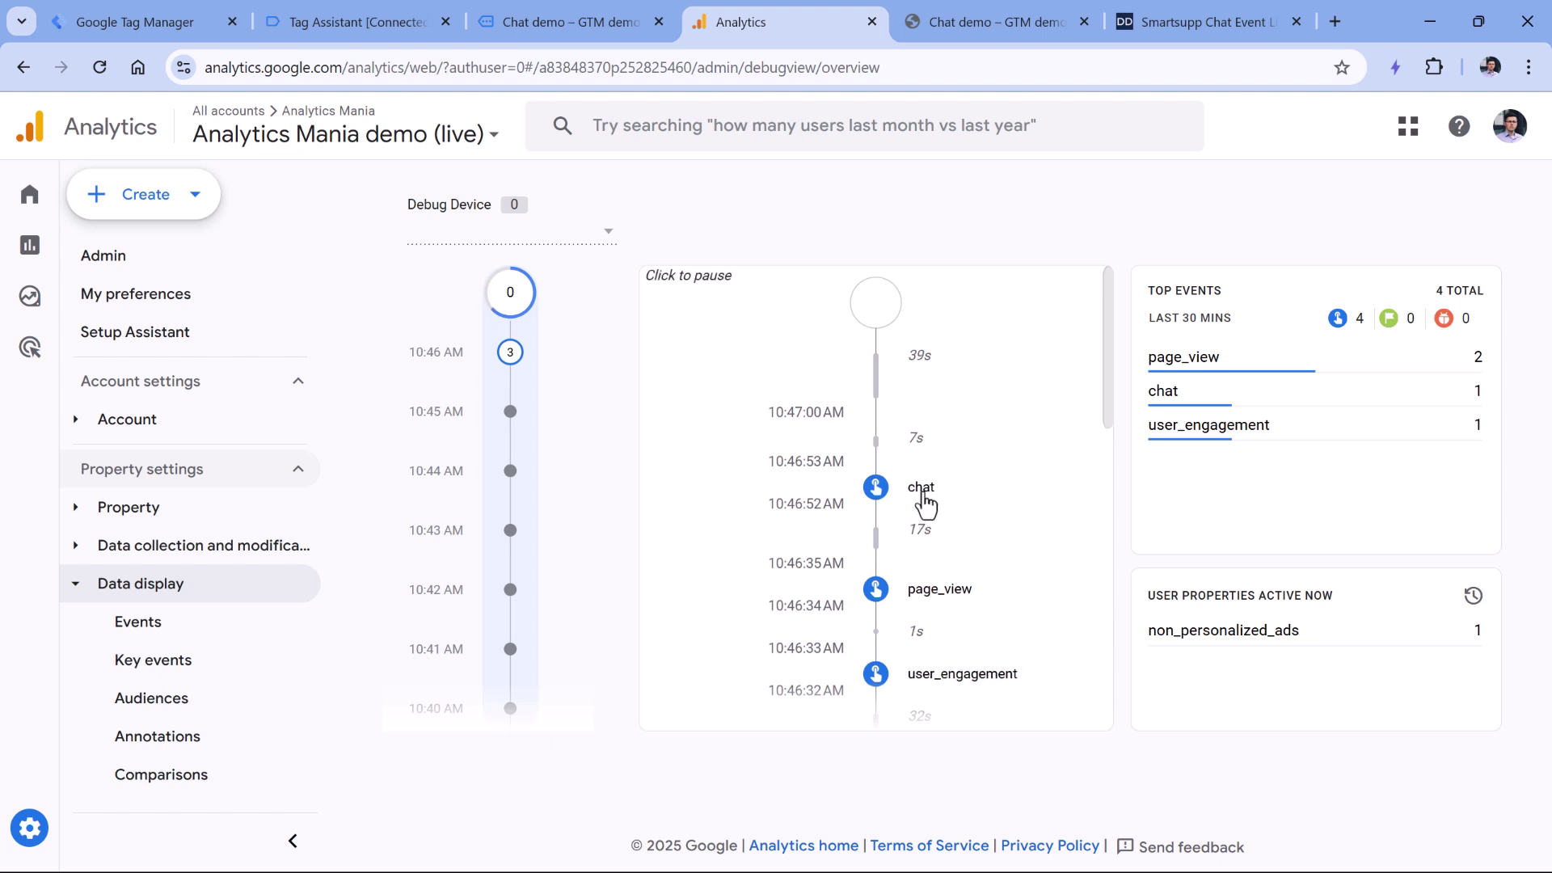
# - Inspect the chat event's parameters in DebugView, including page_location and page_referrer, and close its details
pyautogui.click(922, 493)
pyautogui.scroll(-1, 904, 477)
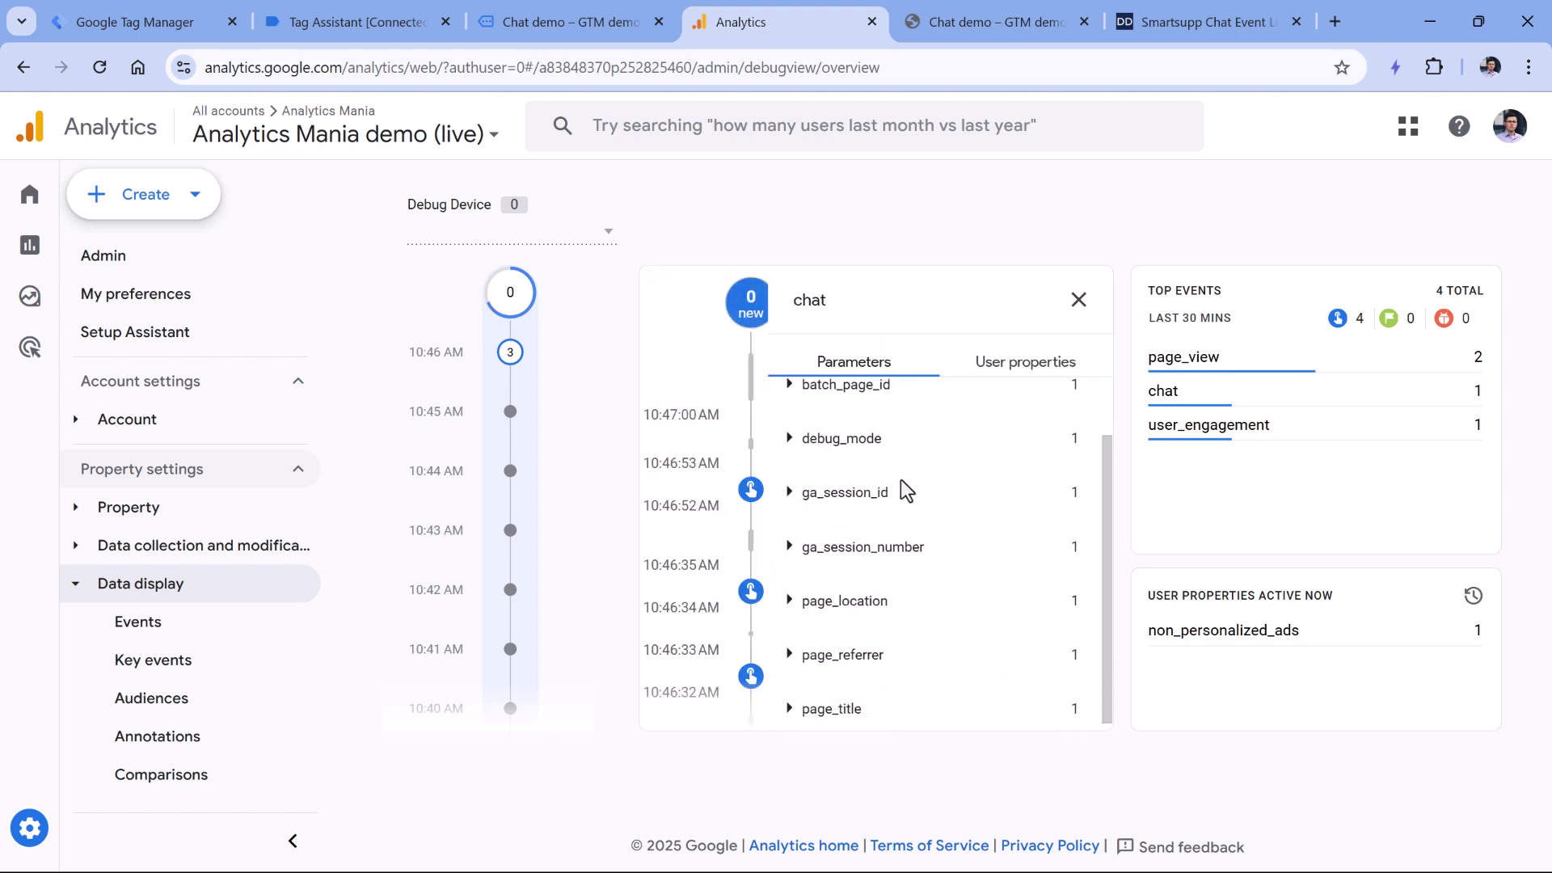
pyautogui.scroll(1, 914, 493)
pyautogui.scroll(-1, 857, 485)
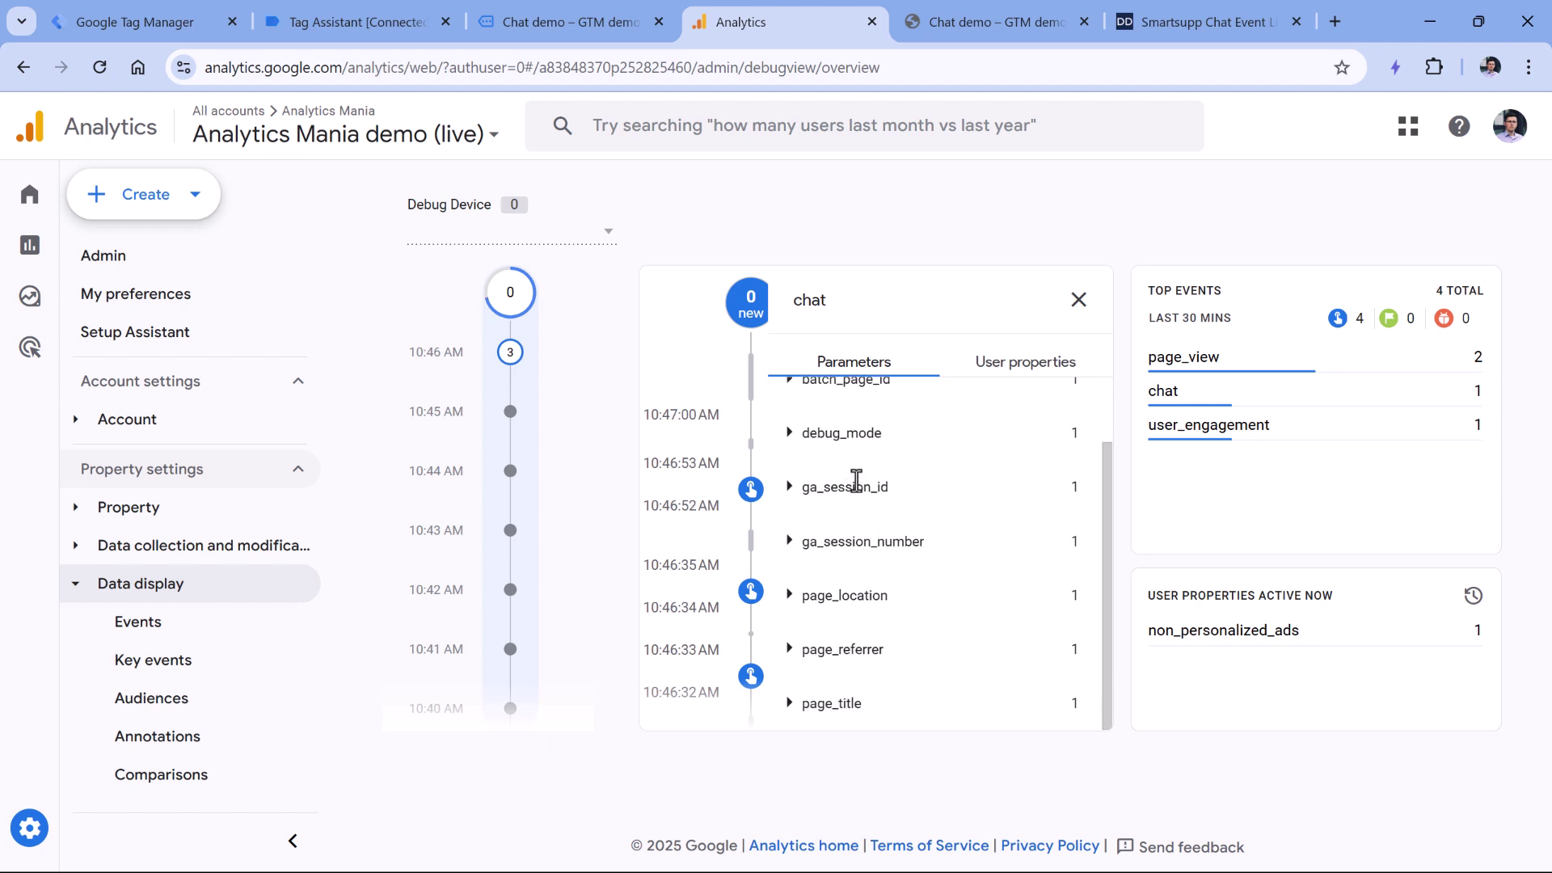
pyautogui.click(790, 595)
pyautogui.click(790, 649)
pyautogui.click(793, 651)
pyautogui.click(1079, 301)
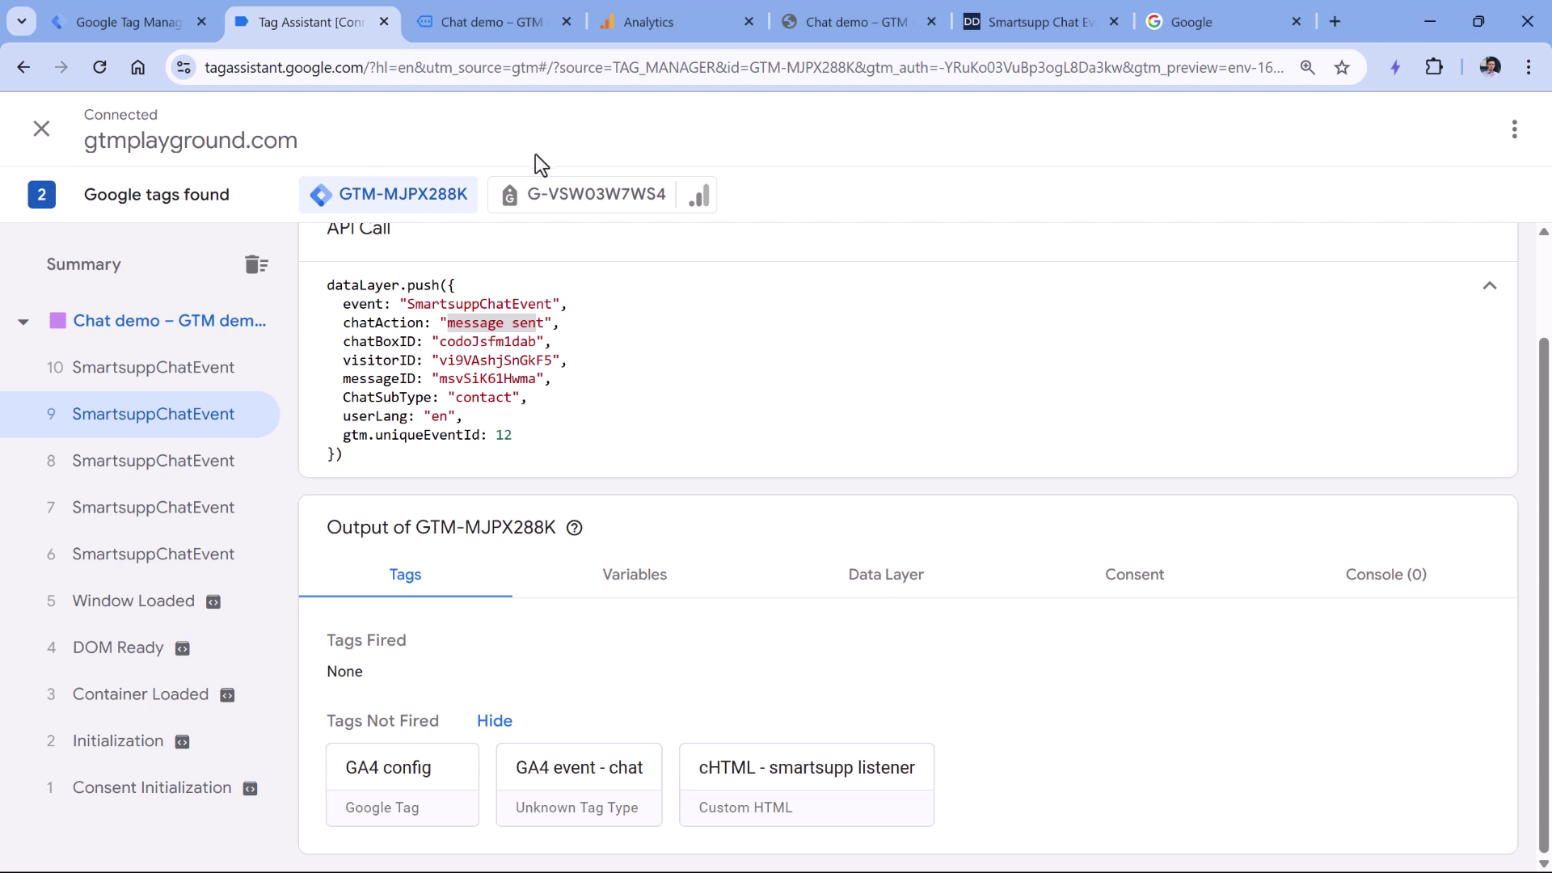
# - Revisit the introduction of DumbData's Smartsupp Chat Event Listener page and close that page
pyautogui.click(1046, 28)
pyautogui.scroll(10, 623, 353)
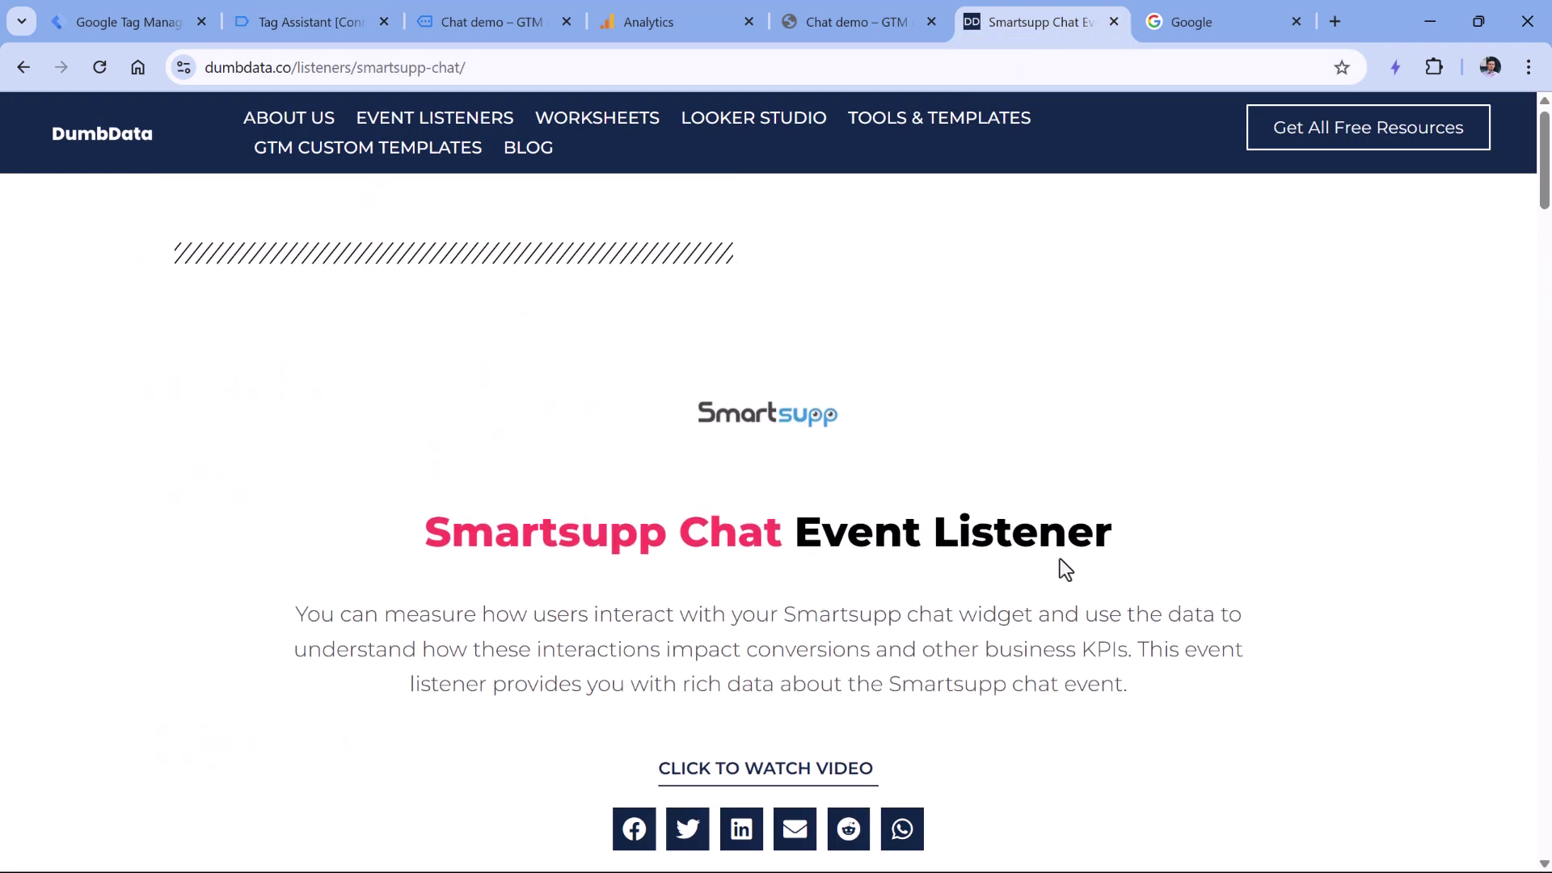
pyautogui.hotkey('ctrl', 'w')
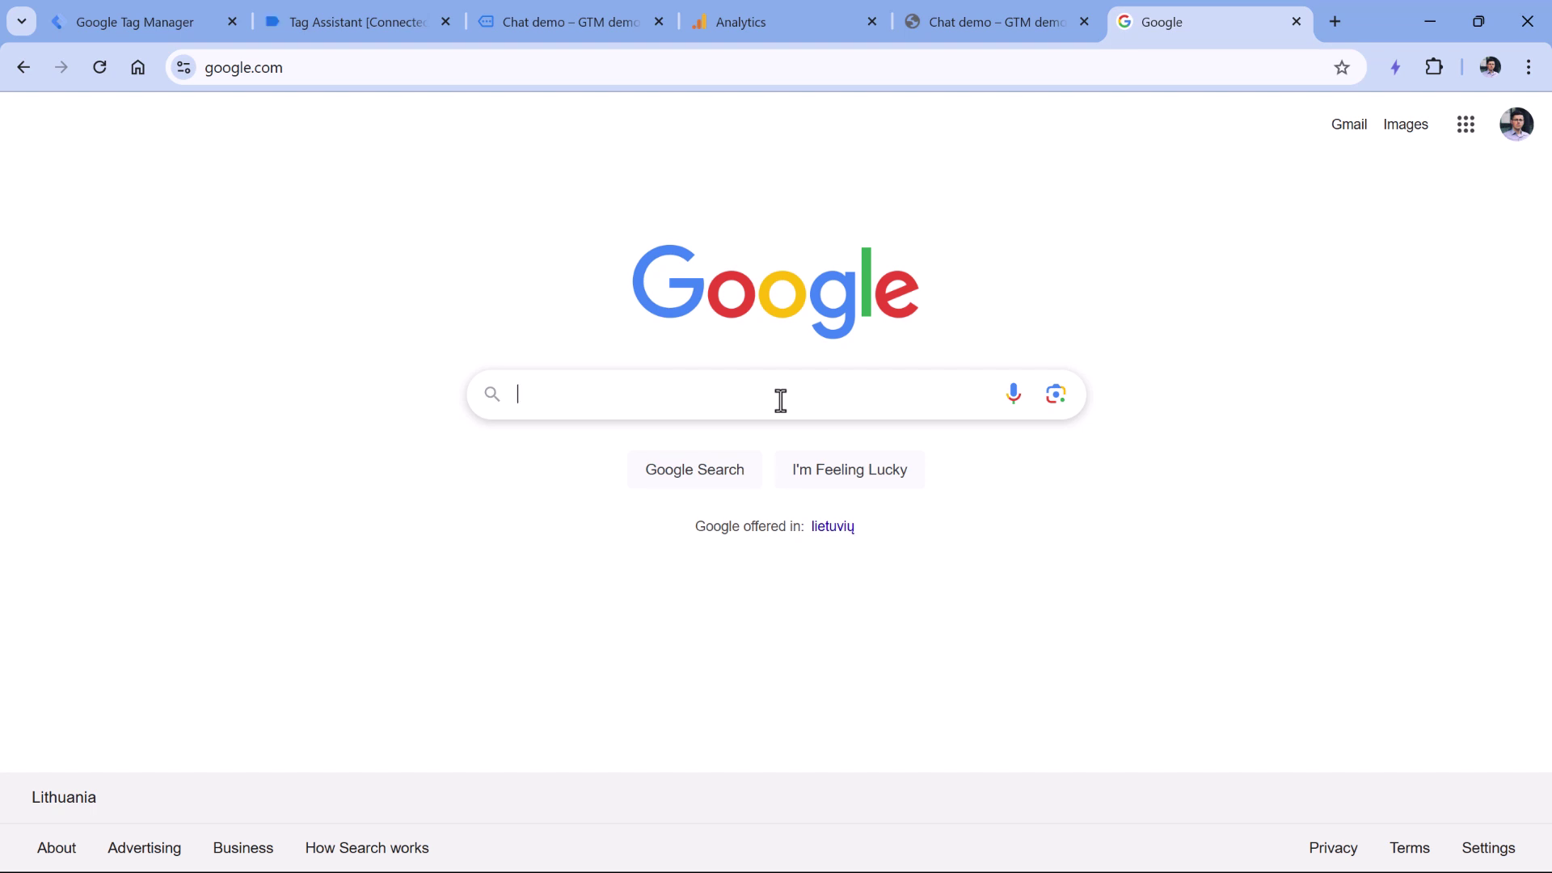
# - Search Google for smartsupp javascript api and open the Methods page of the Smartsupp developer docs
pyautogui.write('smartsupp ')
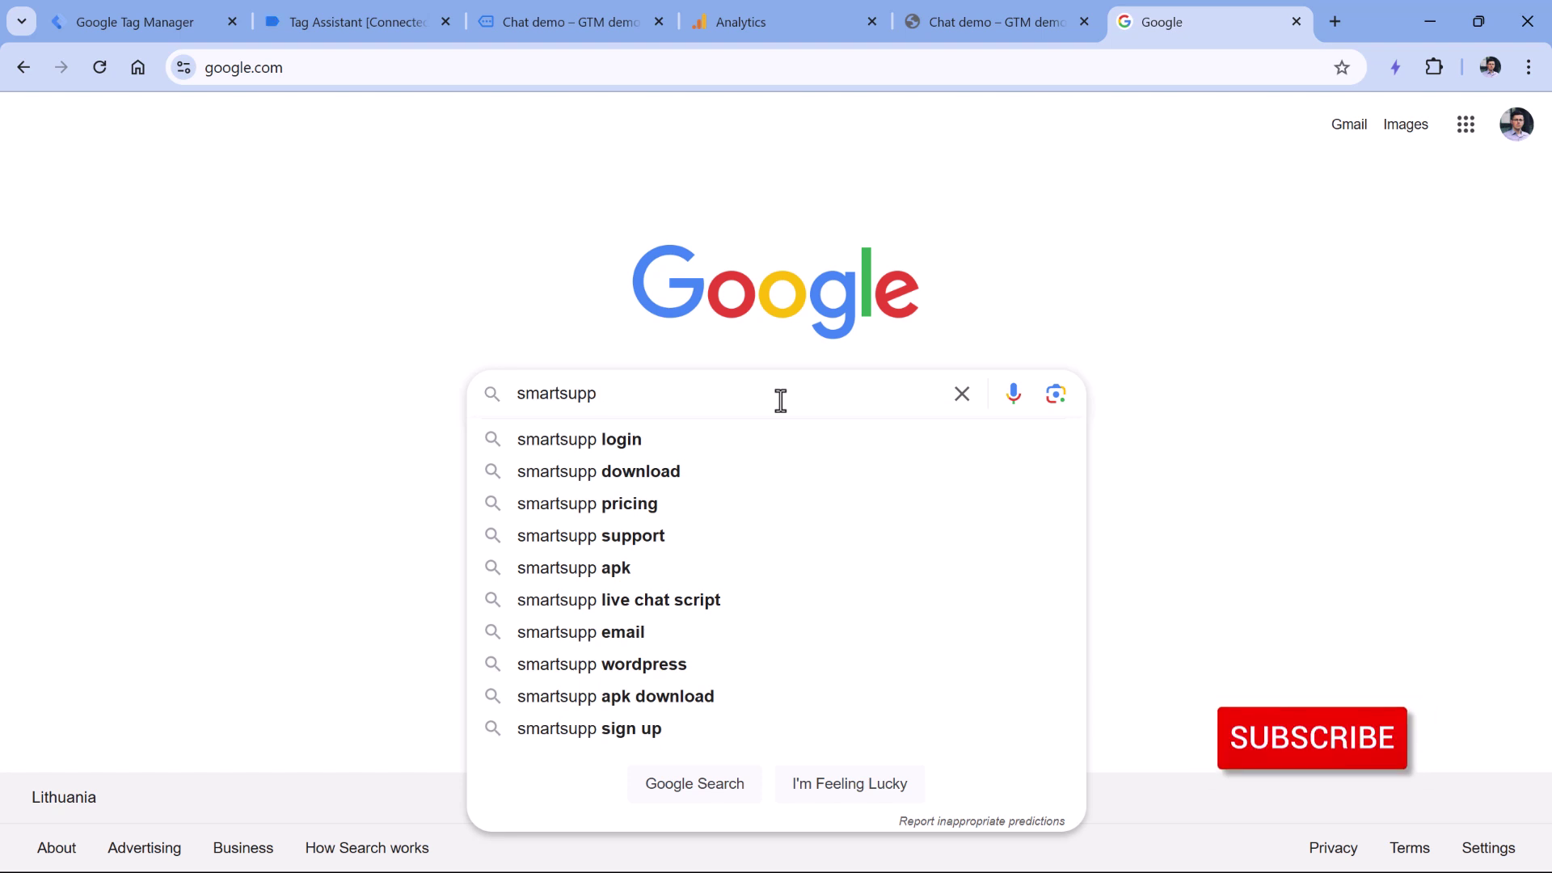
pyautogui.write('javascript api')
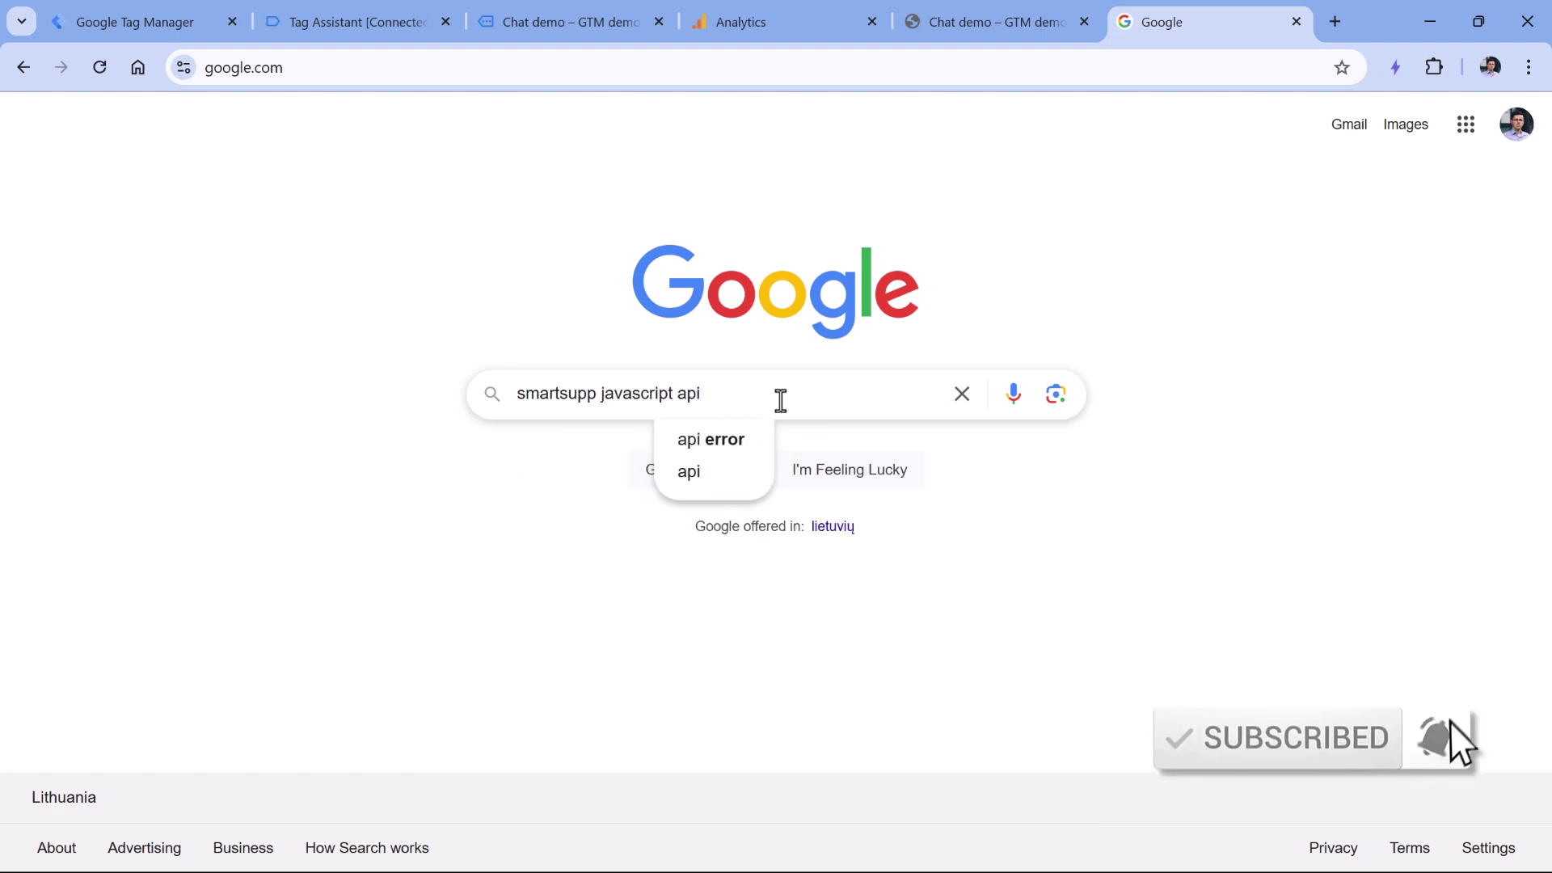
pyautogui.press('Return')
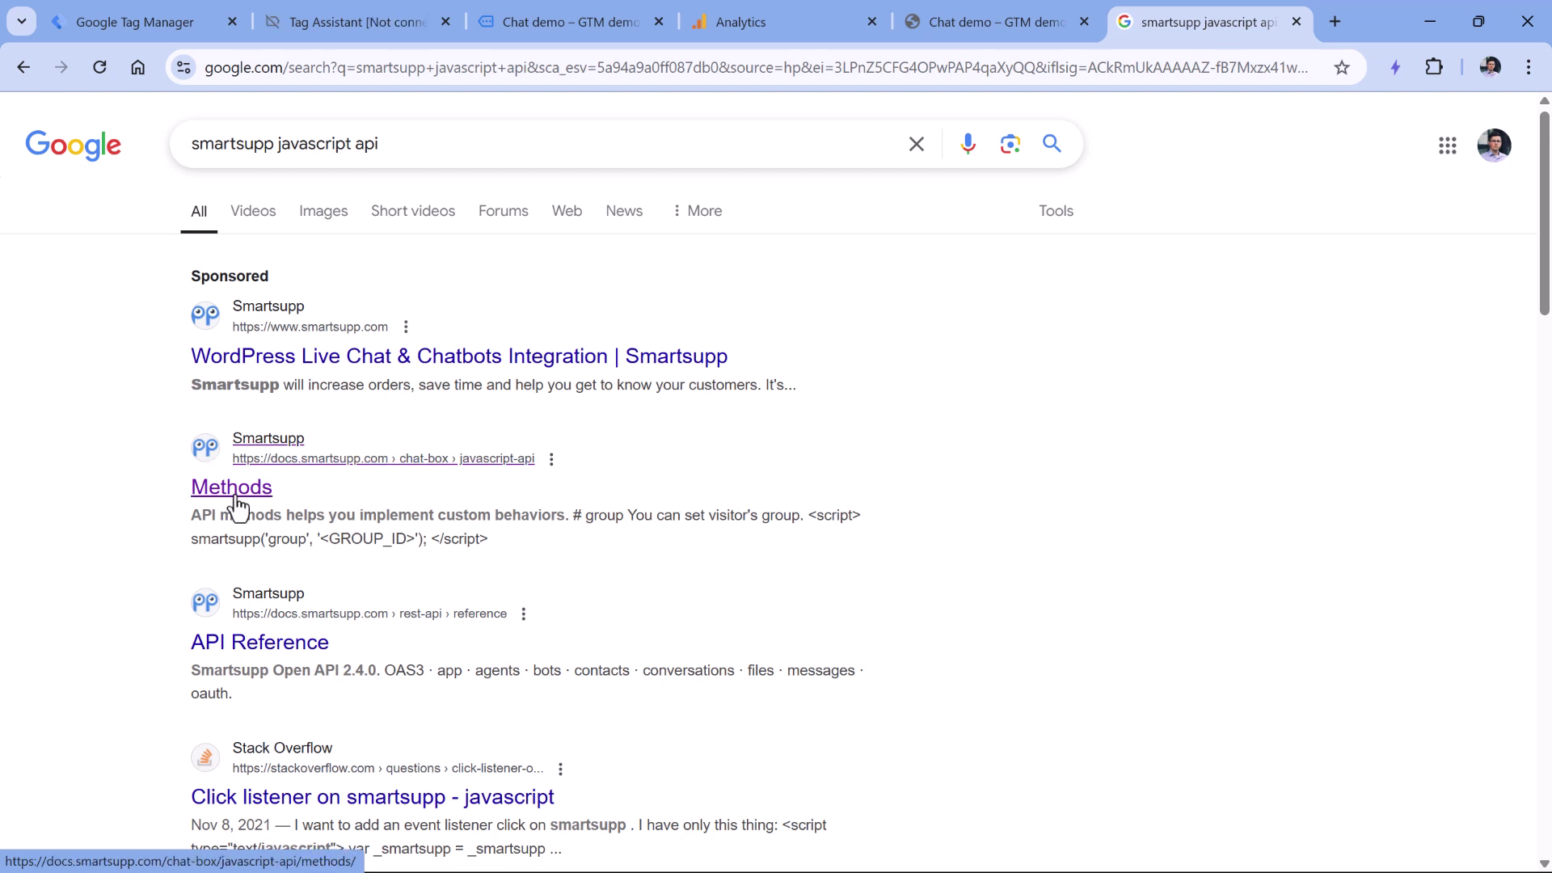
pyautogui.click(201, 492)
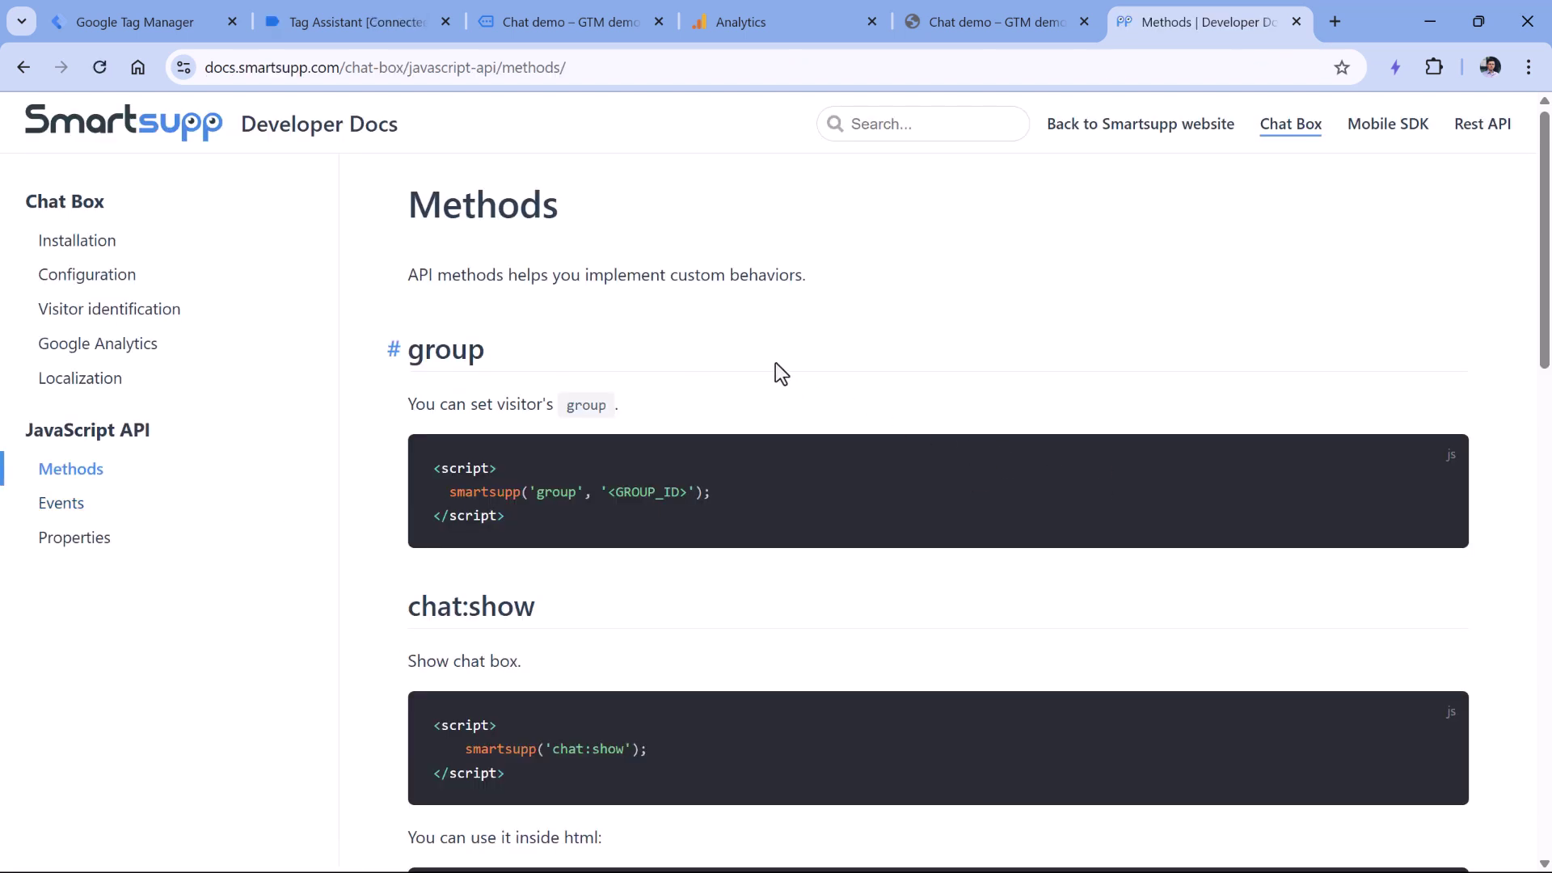
# - Read the Methods page, examining its introduction and the chat:show and chat:hide code samples
pyautogui.moveTo(415, 275); pyautogui.dragTo(821, 283)
pyautogui.click(820, 295)
pyautogui.scroll(-3, 783, 315)
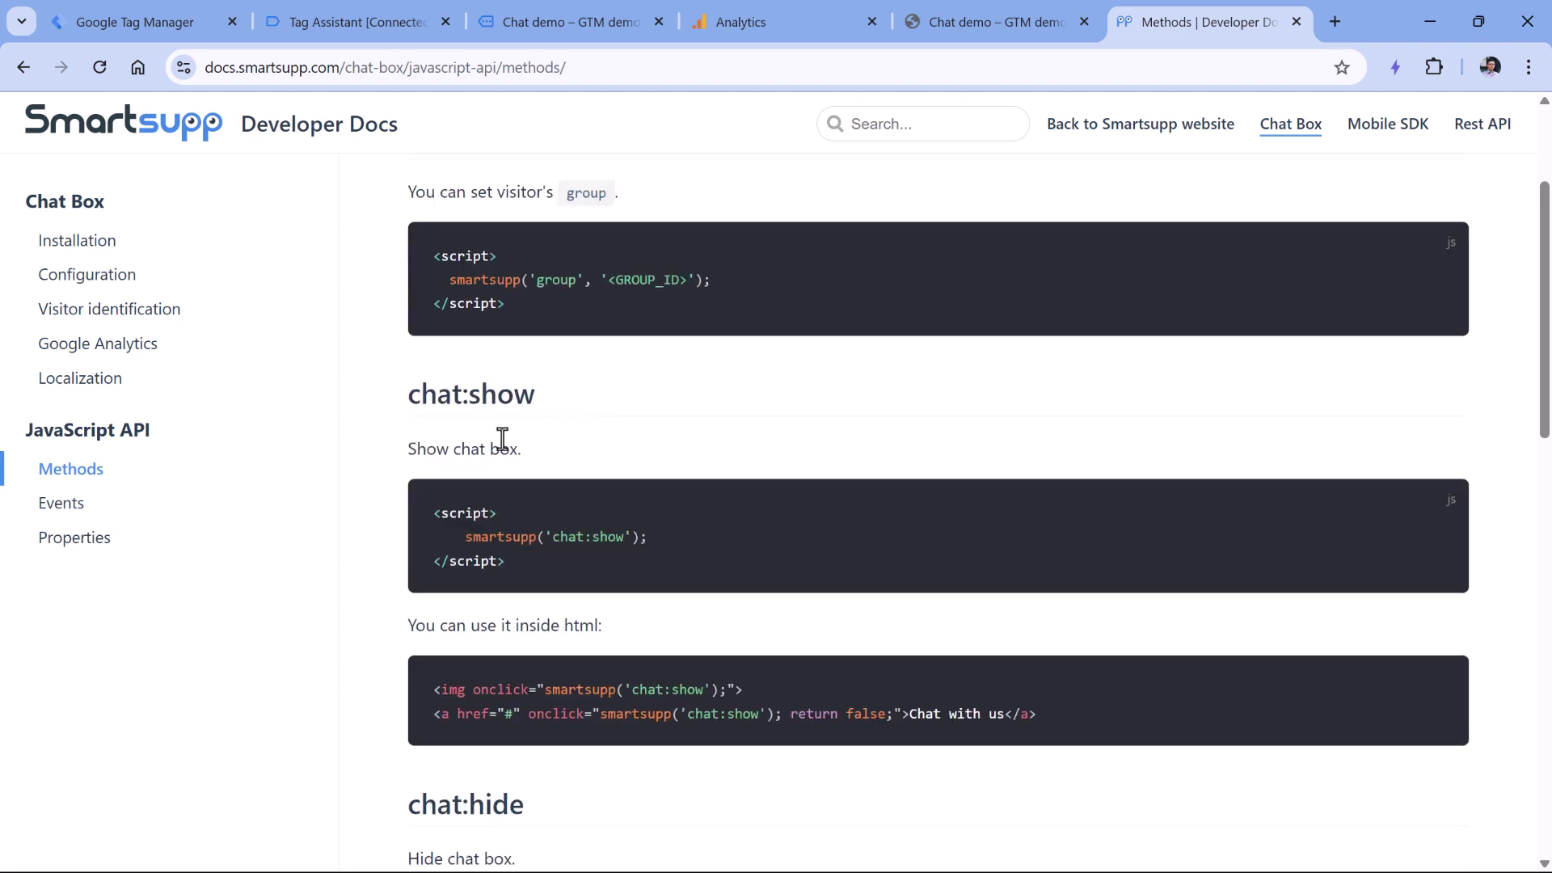
pyautogui.moveTo(432, 509); pyautogui.dragTo(527, 576)
pyautogui.scroll(-6, 486, 550)
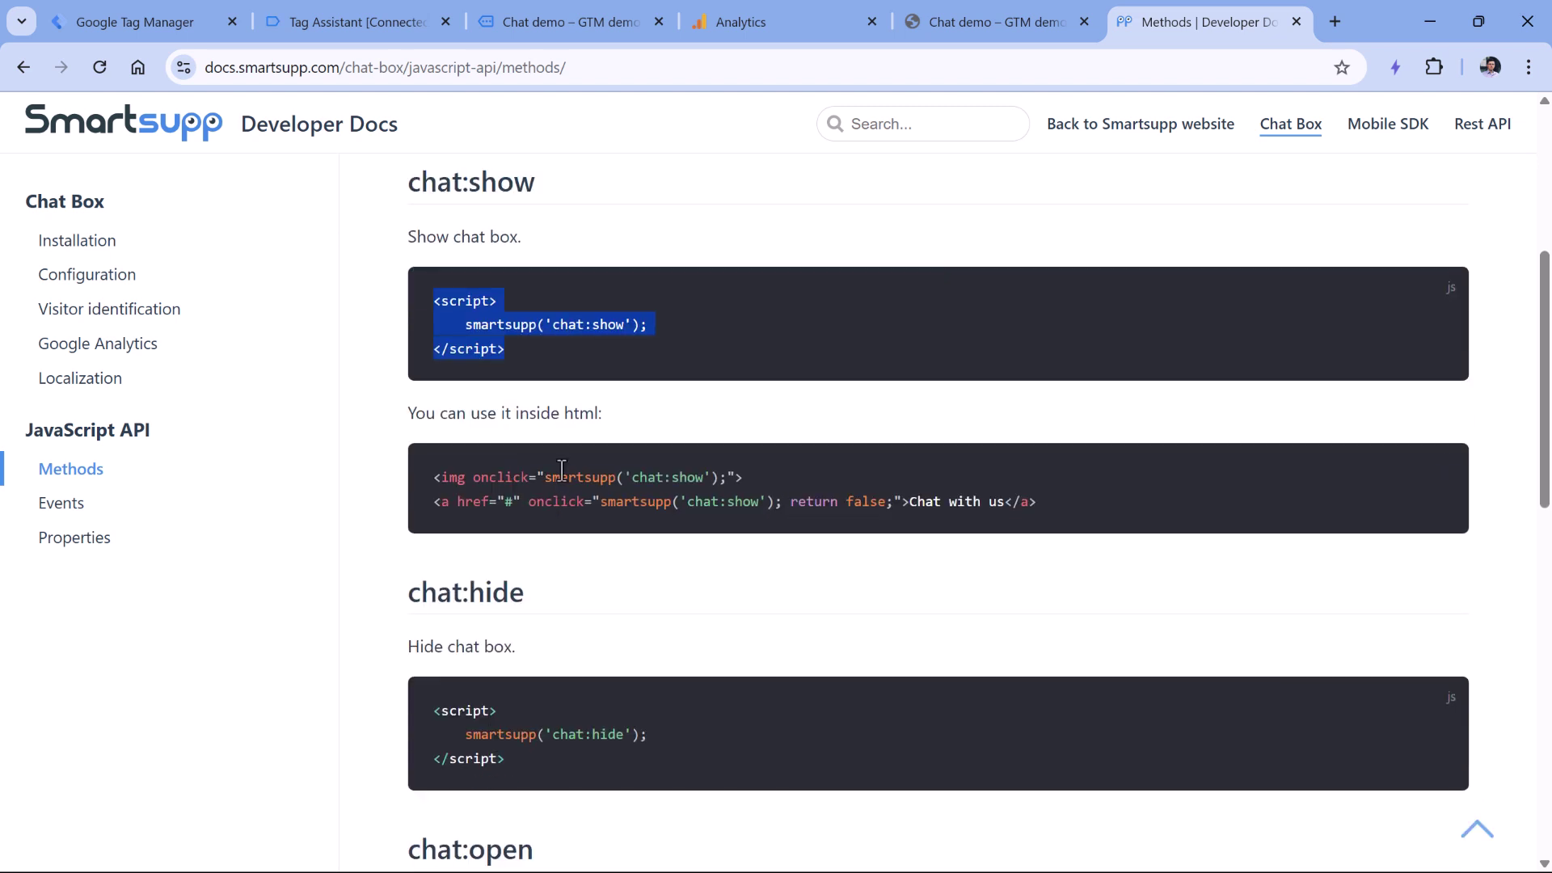
pyautogui.moveTo(472, 525); pyautogui.dragTo(558, 524)
pyautogui.moveTo(674, 526); pyautogui.dragTo(680, 526)
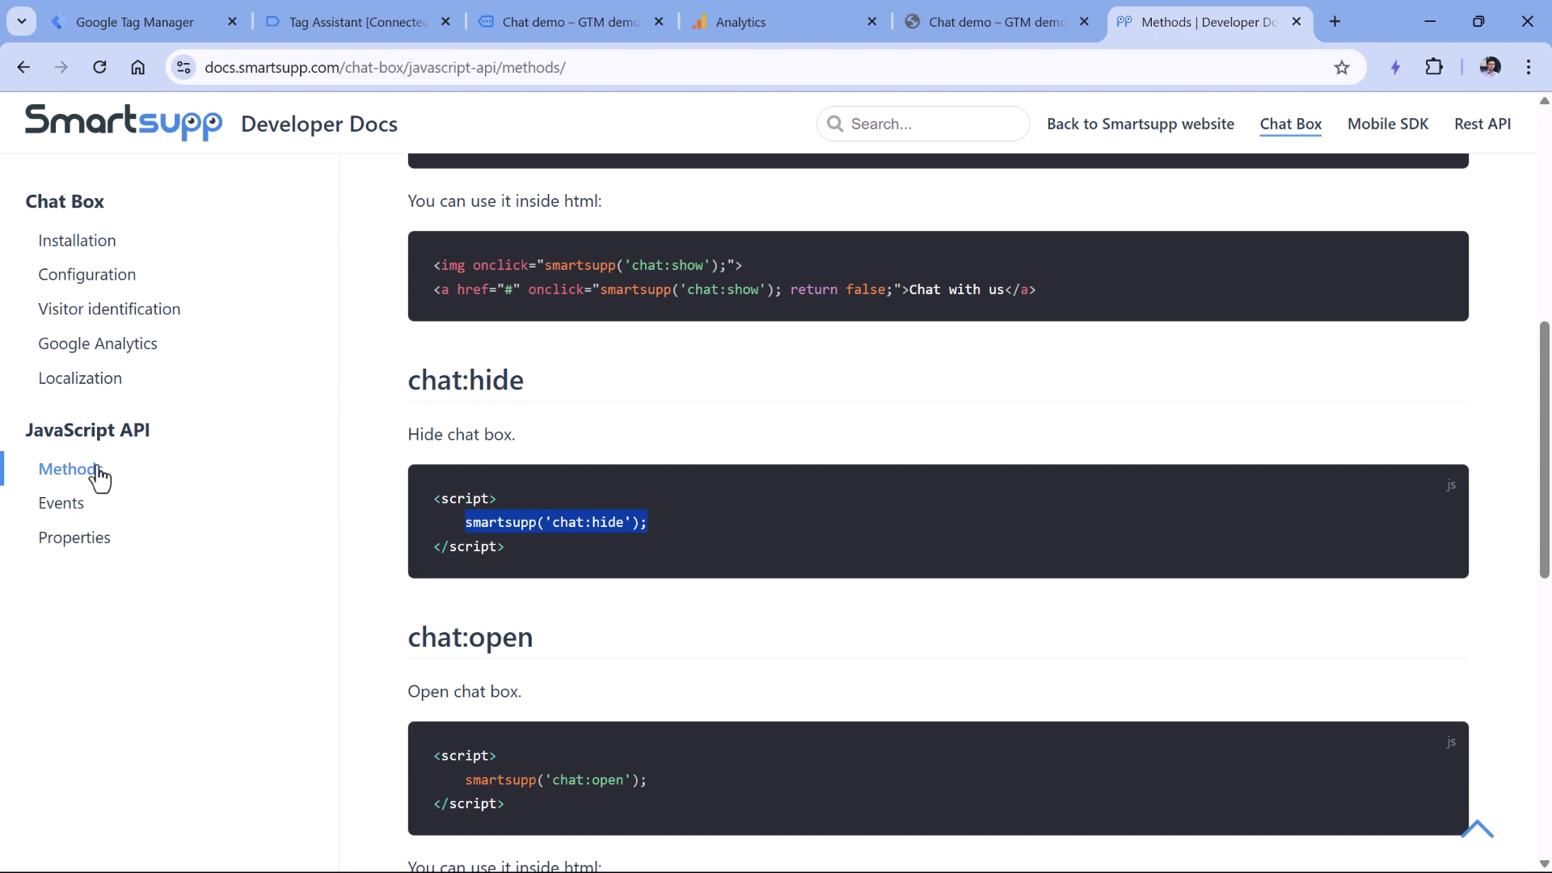
# - Open the Events page of the JavaScript API docs and review message_sent, message_received and messenger_close
pyautogui.click(63, 505)
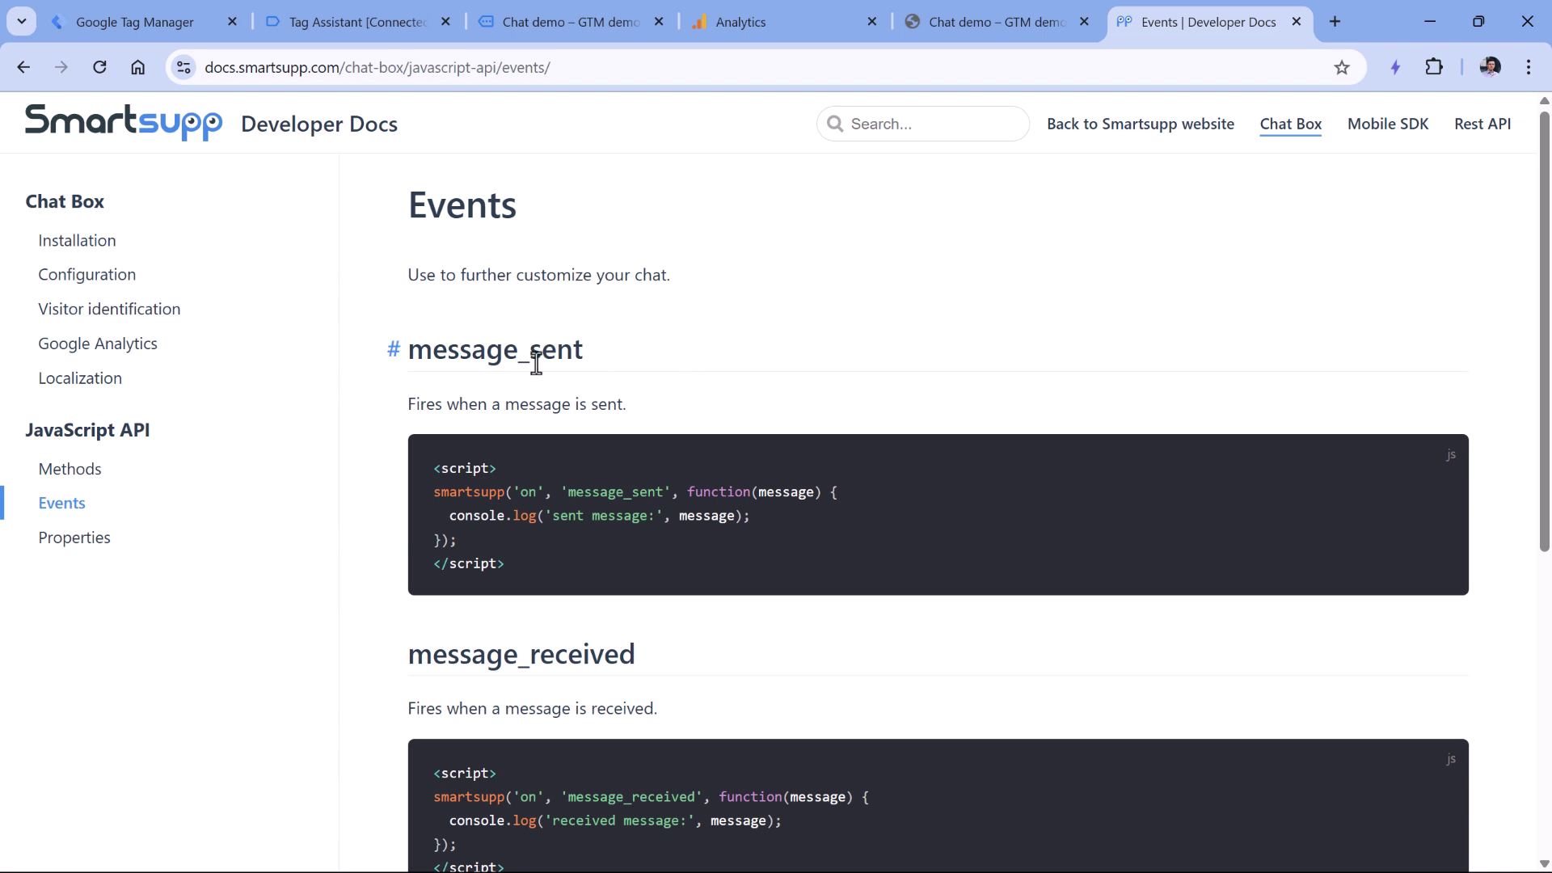
pyautogui.moveTo(409, 348); pyautogui.dragTo(585, 350)
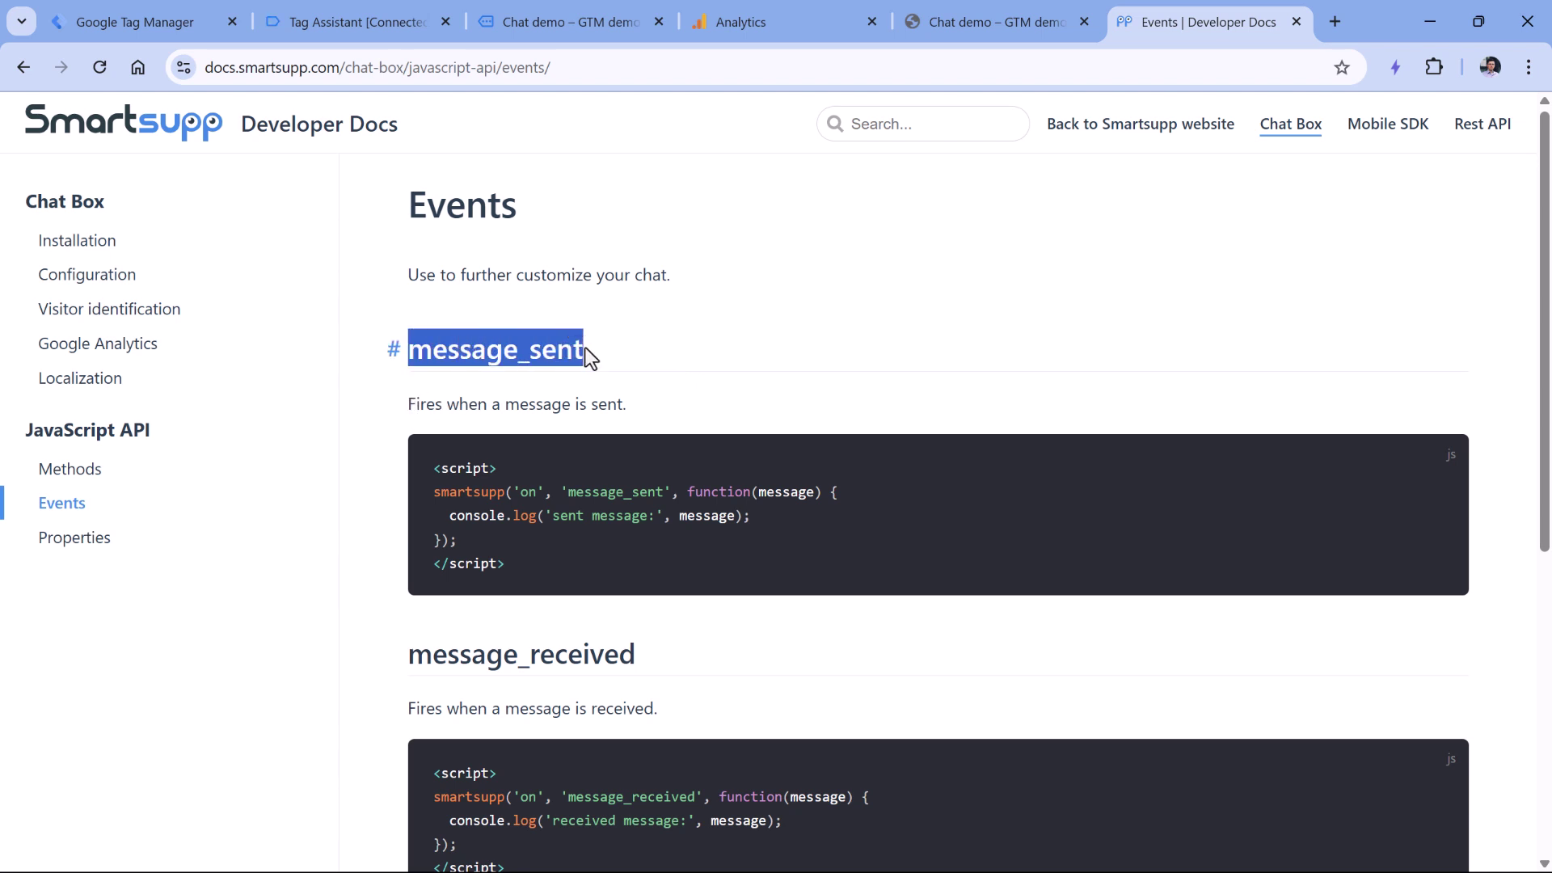
pyautogui.scroll(-1, 454, 552)
pyautogui.moveTo(409, 548); pyautogui.dragTo(638, 536)
pyautogui.scroll(-4, 638, 536)
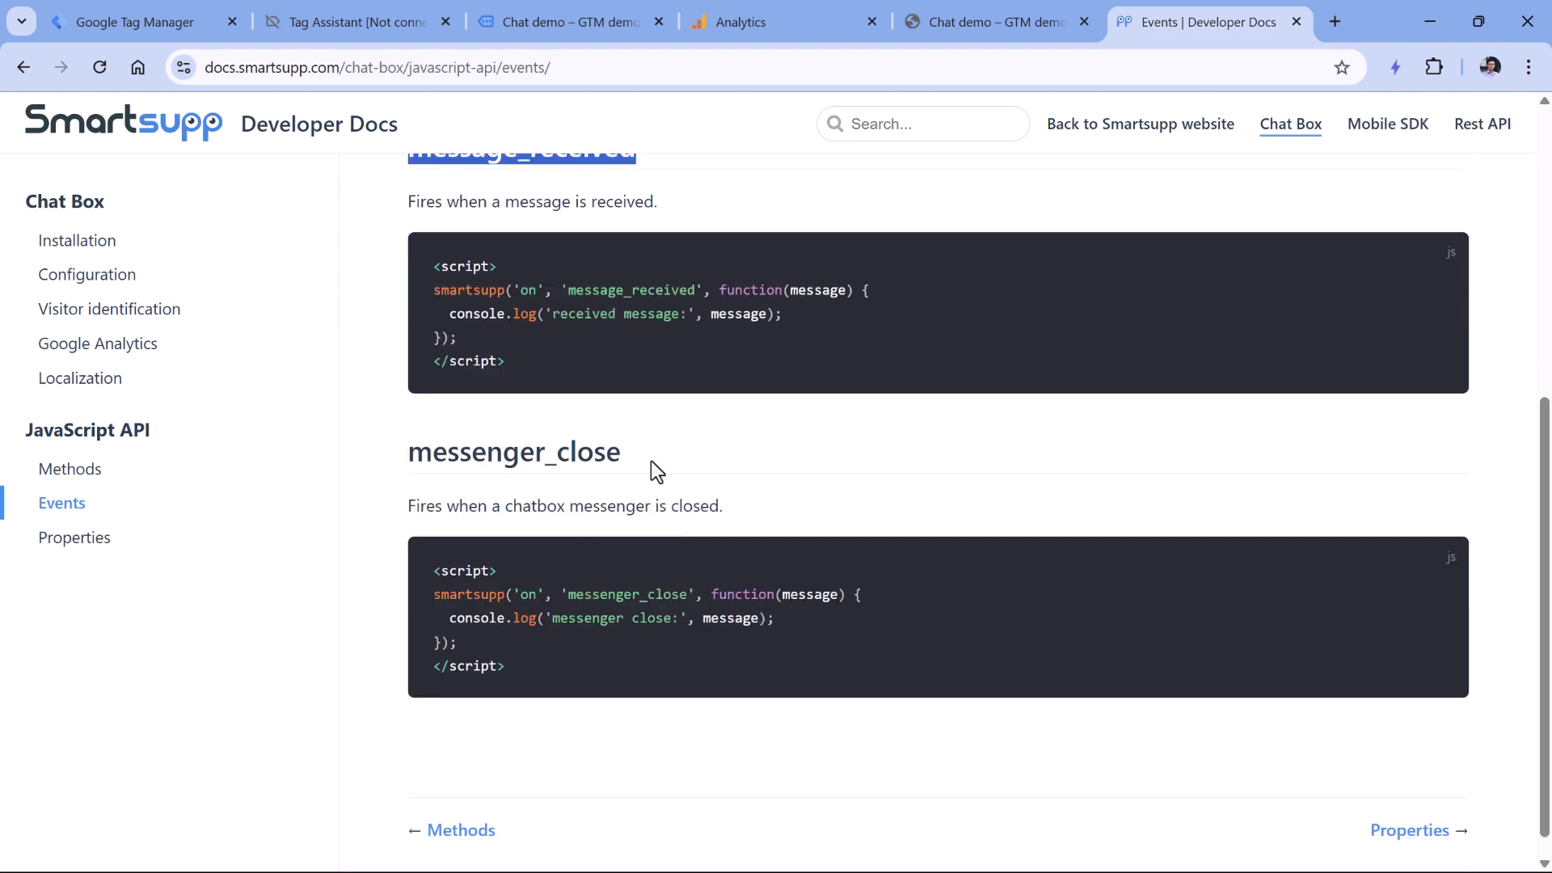
pyautogui.moveTo(411, 428); pyautogui.dragTo(617, 427)
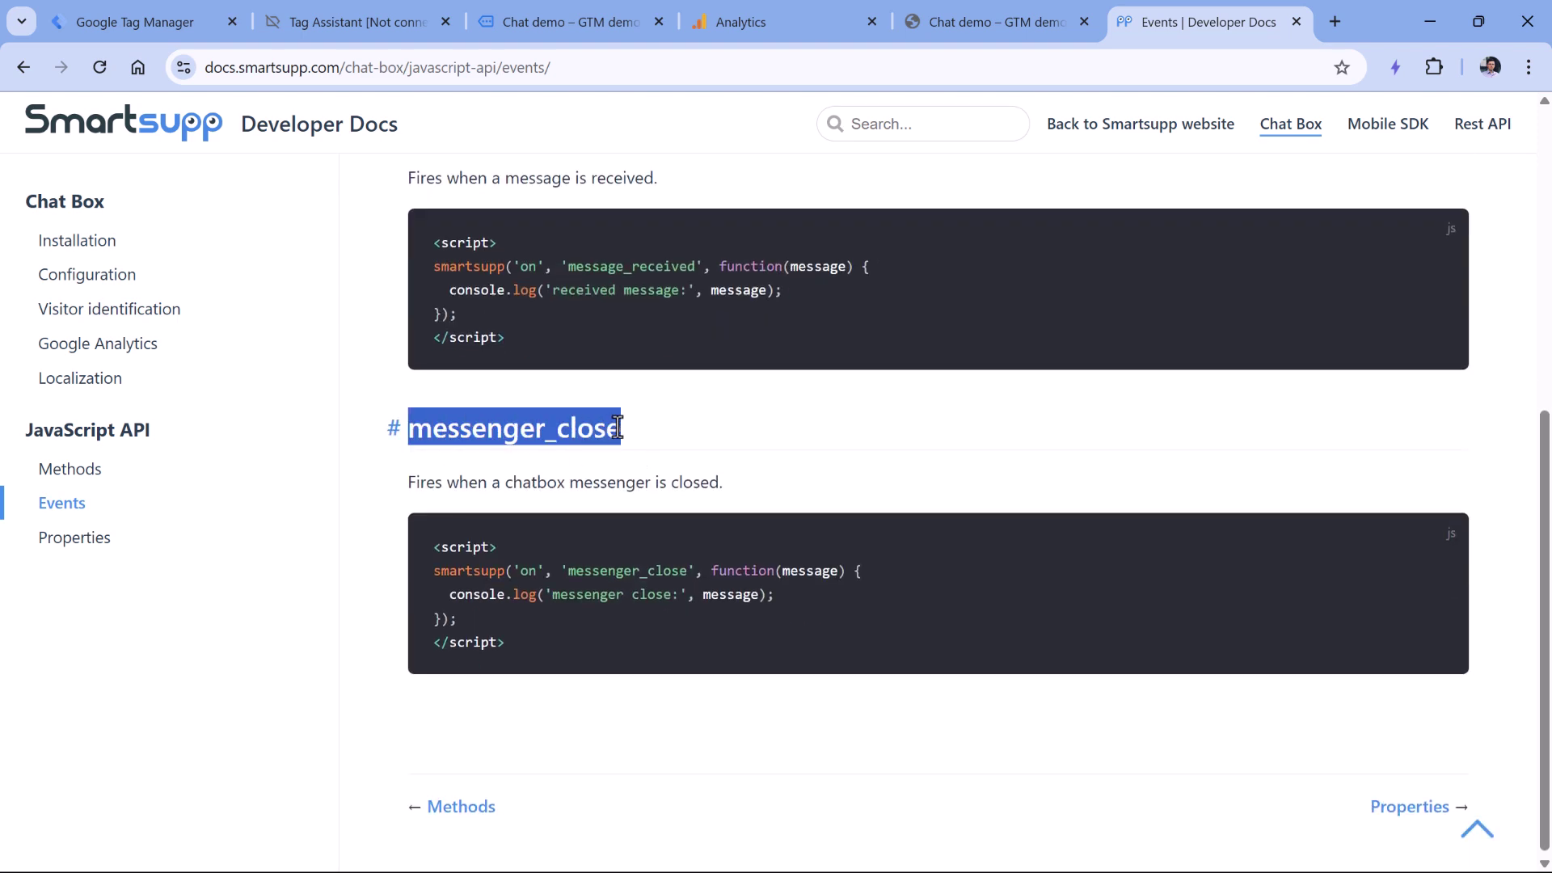
# - Check the chat widget on the demo page, and examine the messenger_close and message_sent code samples in the docs
pyautogui.click(558, 21)
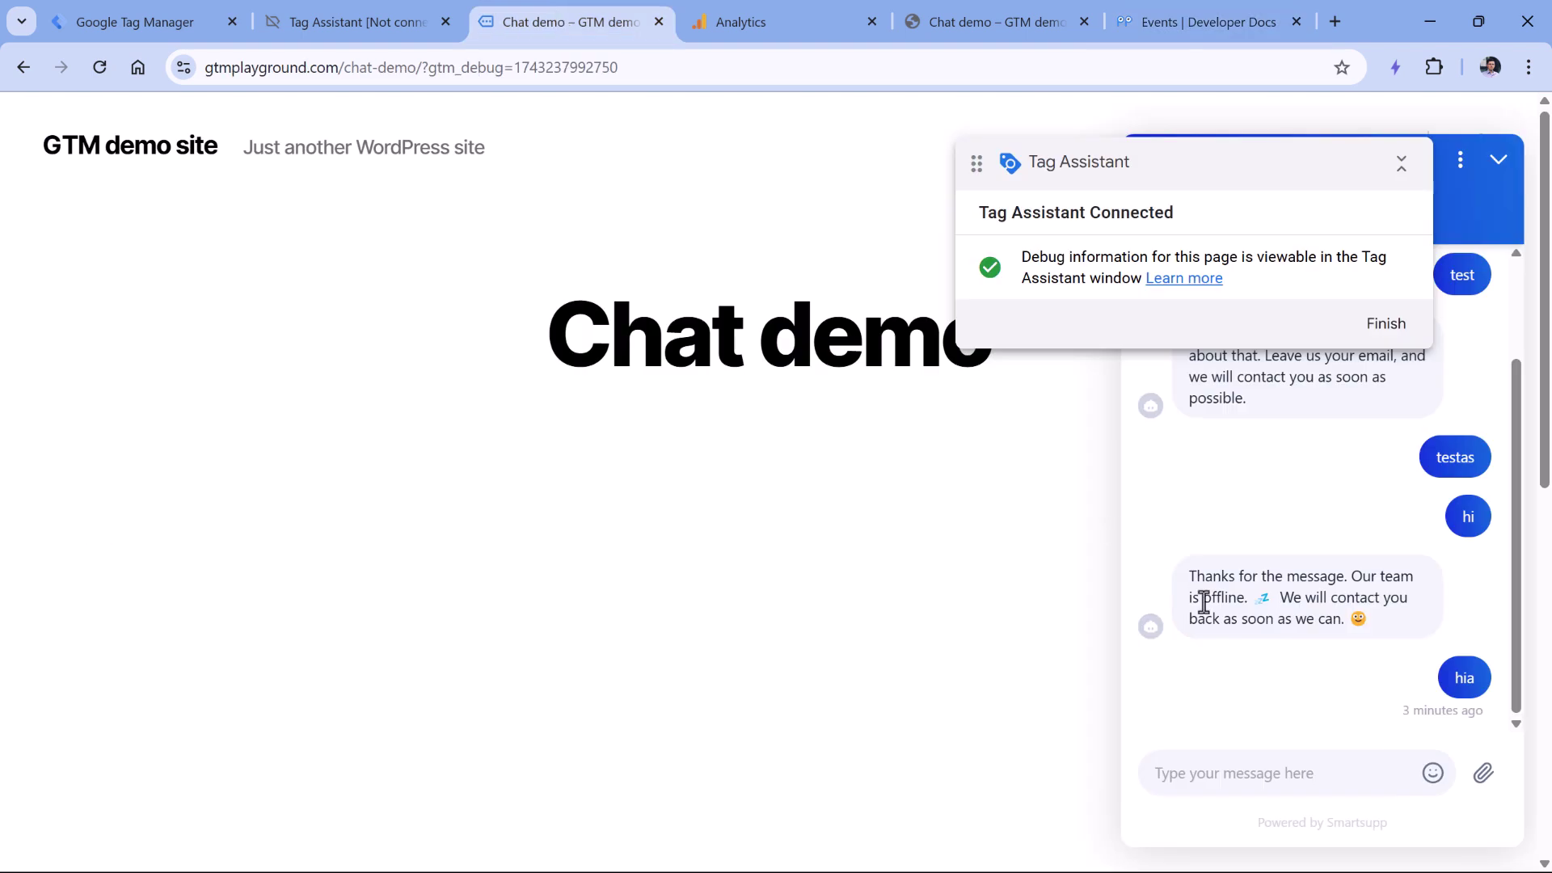
pyautogui.click(1197, 22)
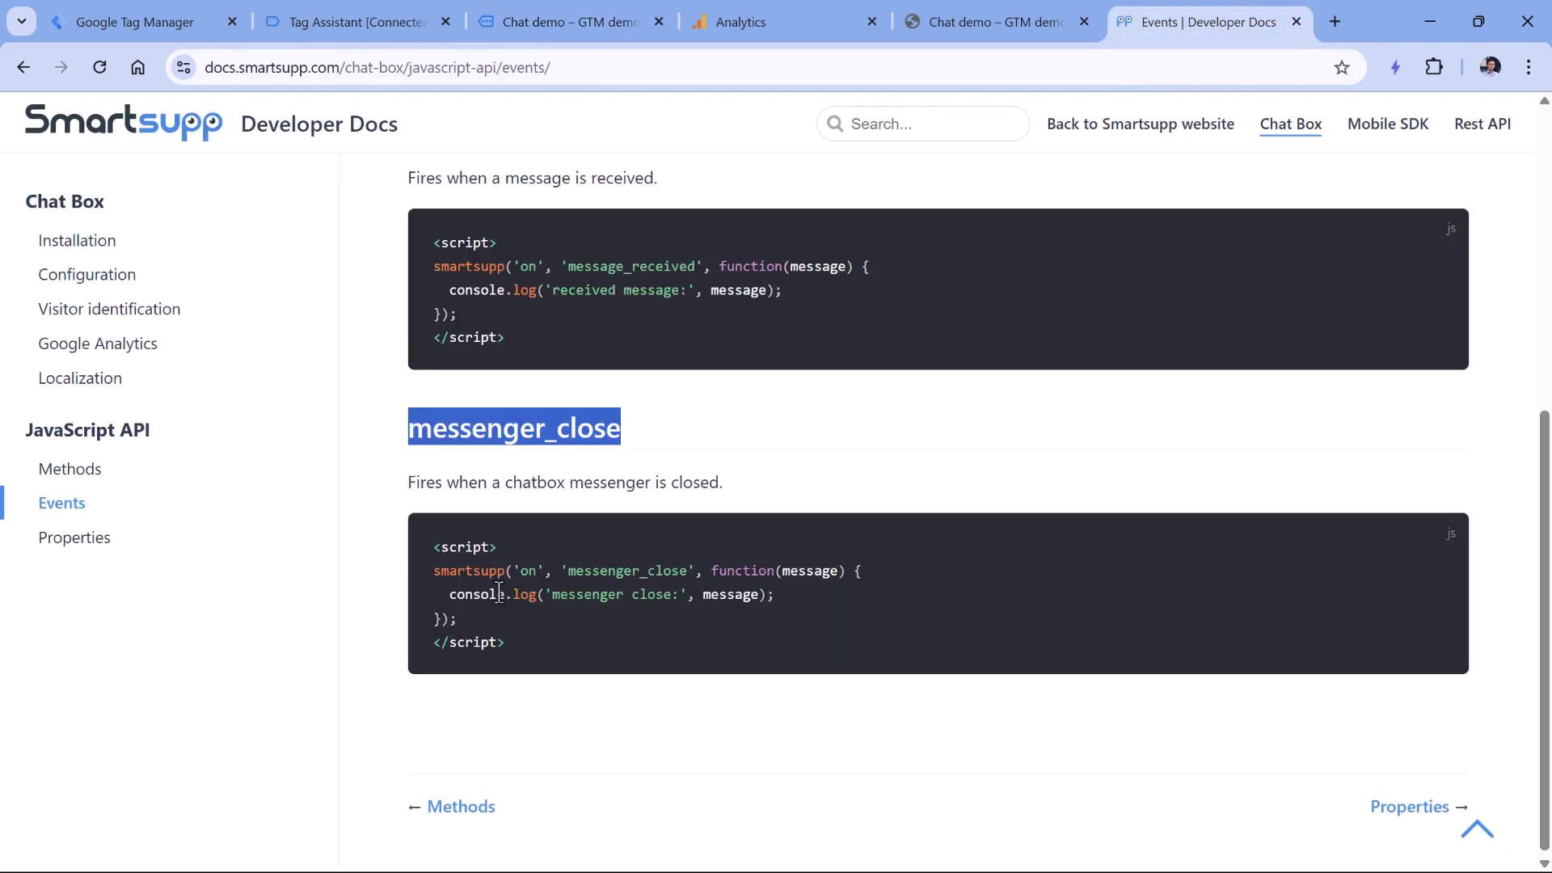
pyautogui.moveTo(432, 546); pyautogui.dragTo(517, 646)
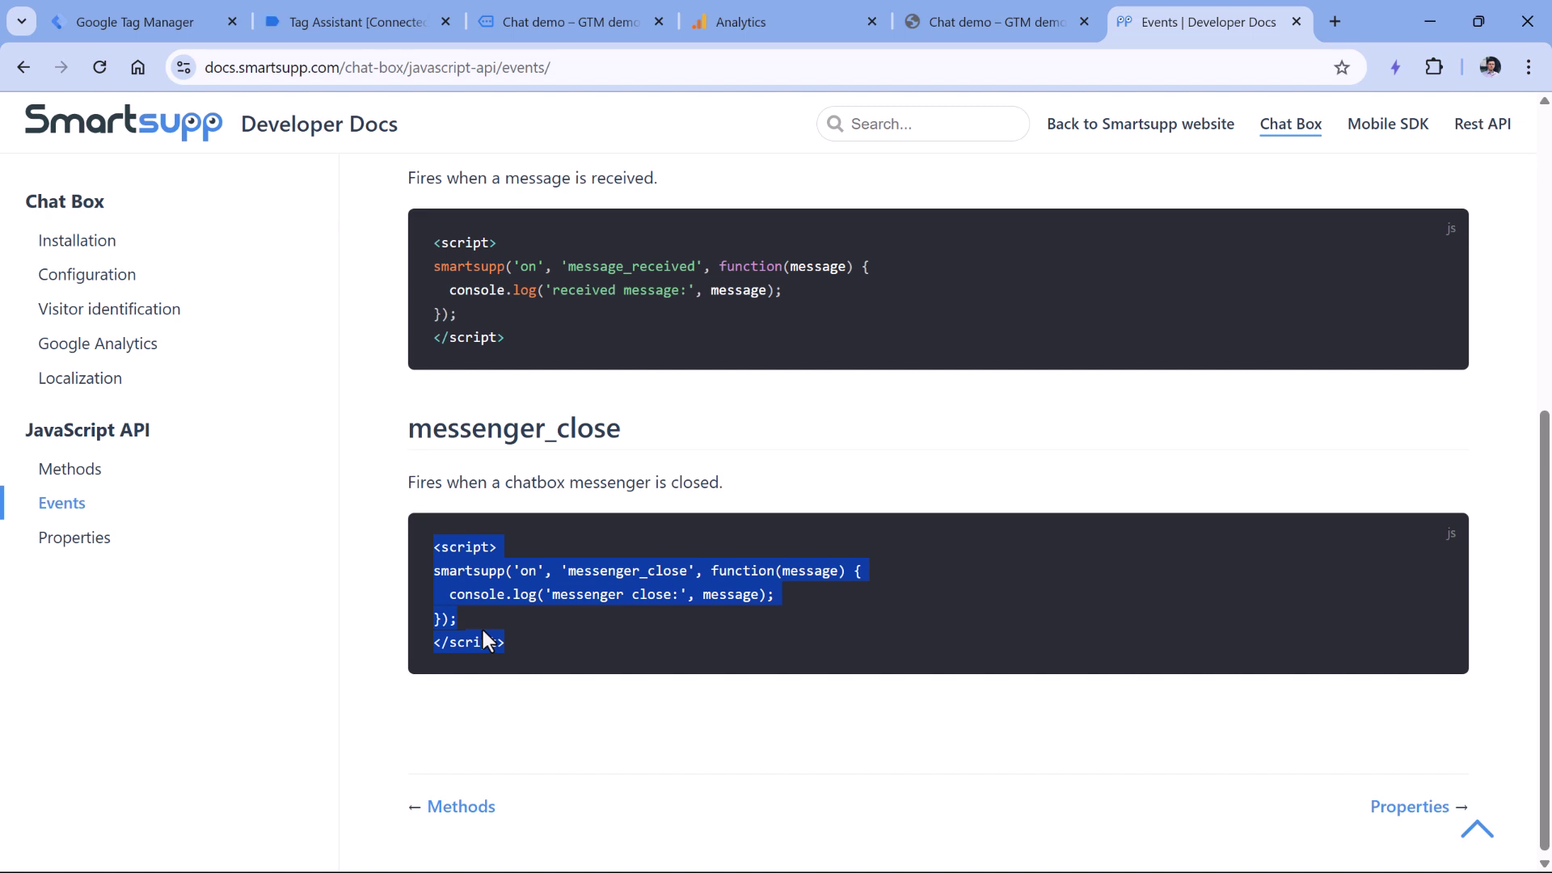
pyautogui.scroll(7, 649, 473)
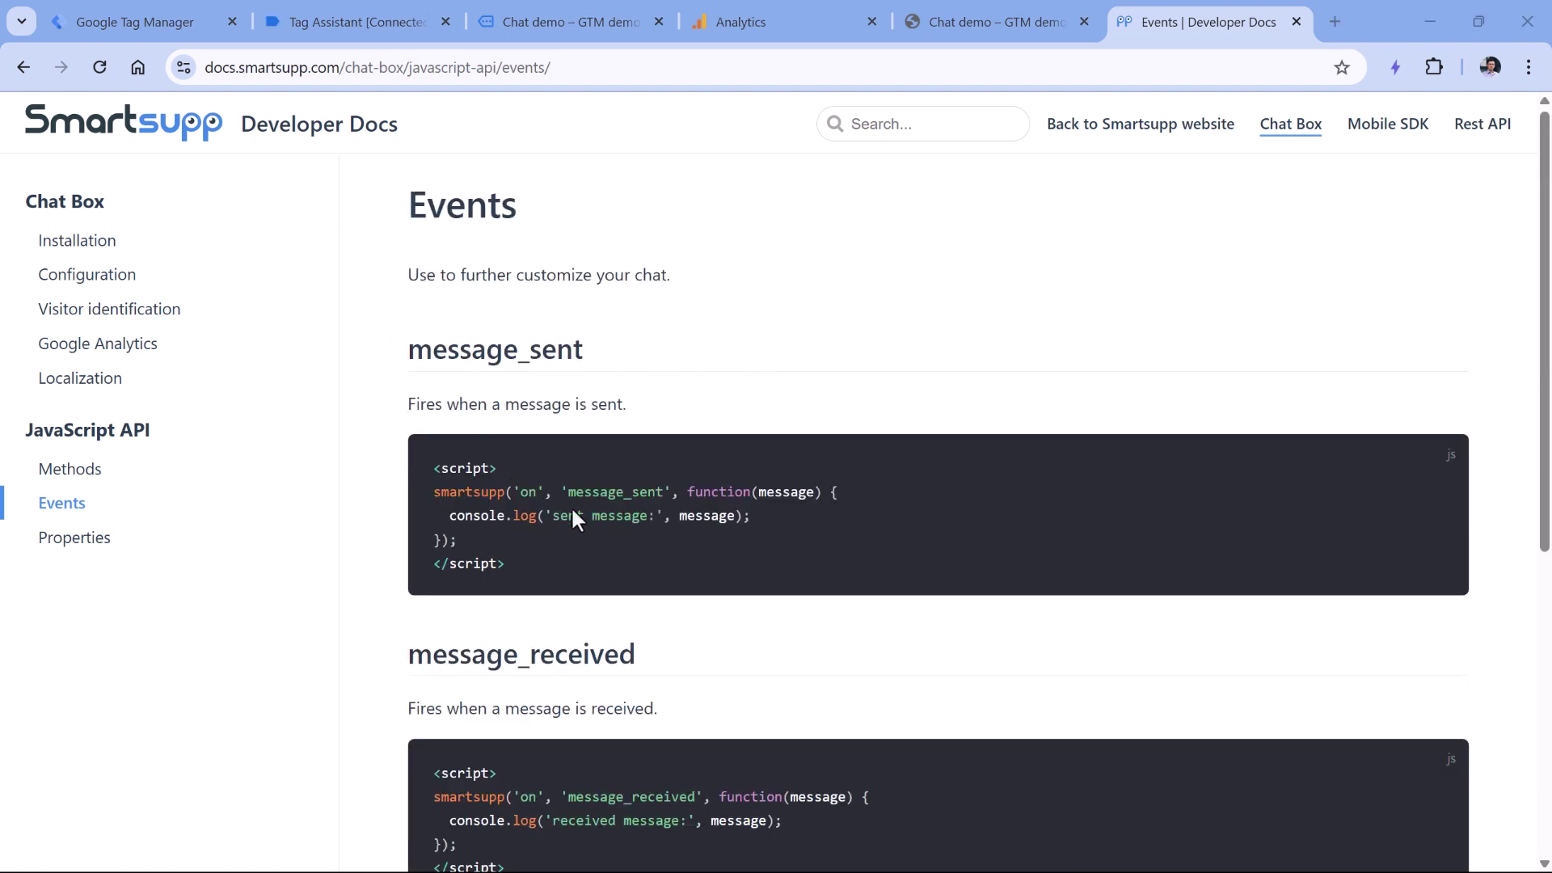
pyautogui.moveTo(462, 533); pyautogui.dragTo(451, 501)
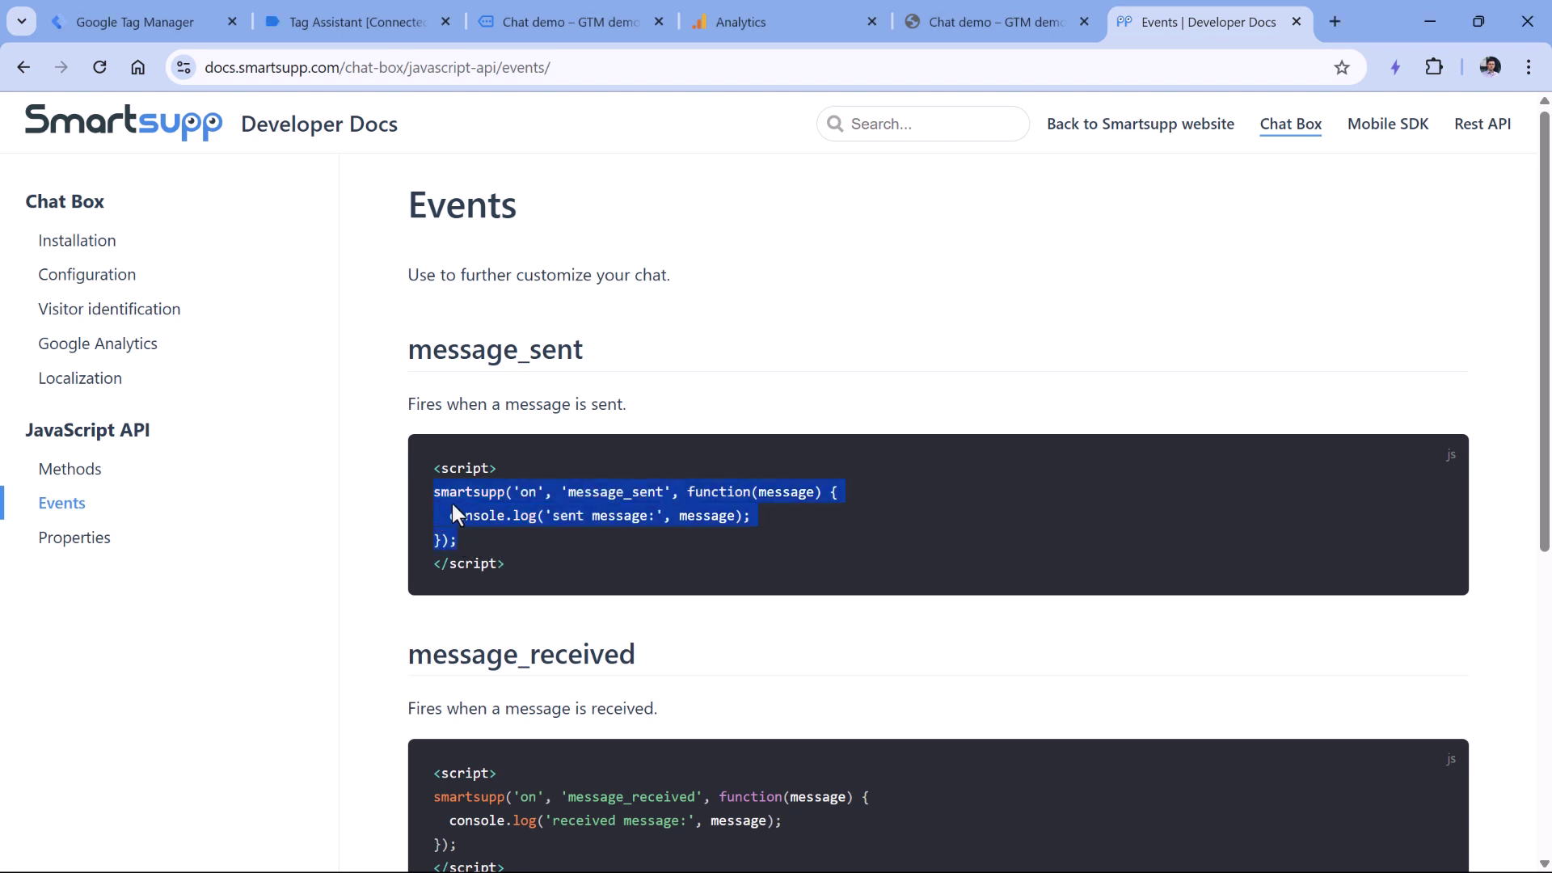
pyautogui.click(546, 535)
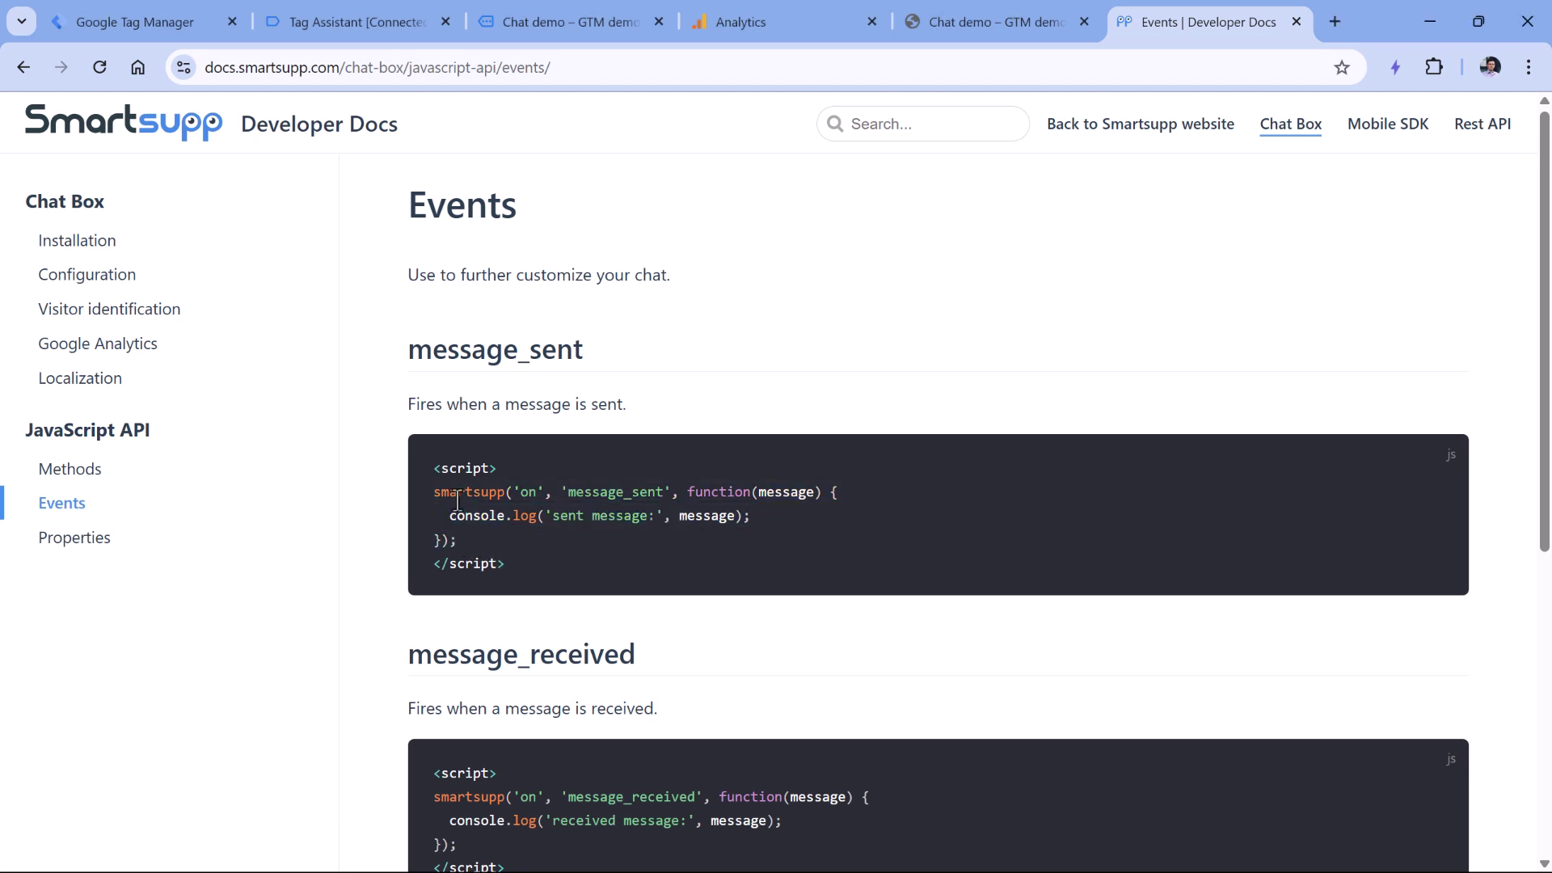
pyautogui.doubleClick(620, 492)
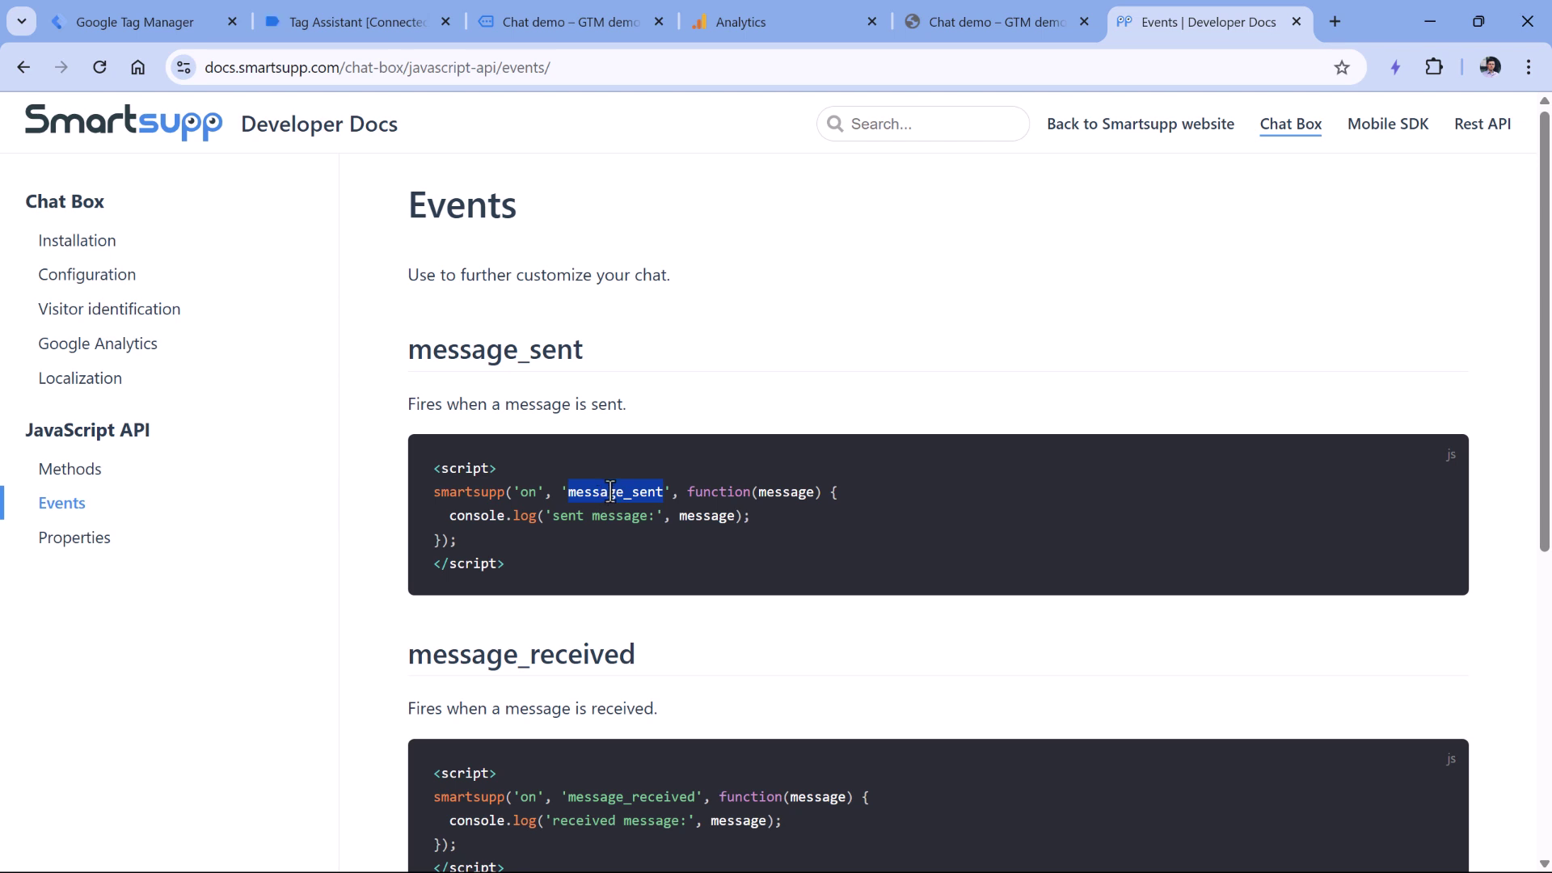
# - Delete the cHTML - smartsupp listener tag from the Google Tag Manager workspace
pyautogui.click(156, 23)
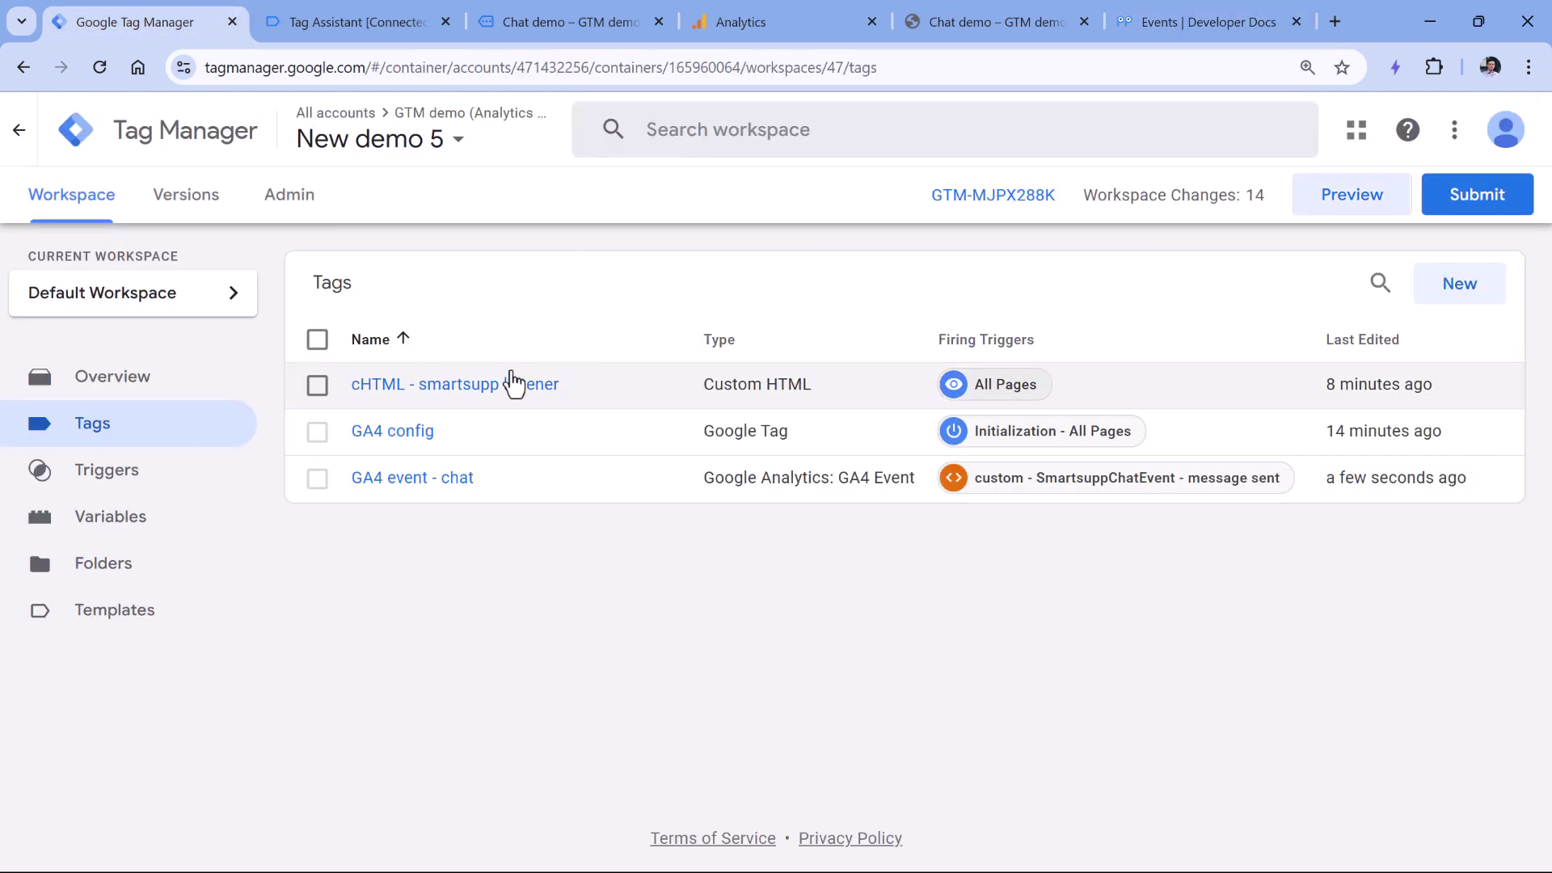
pyautogui.click(318, 386)
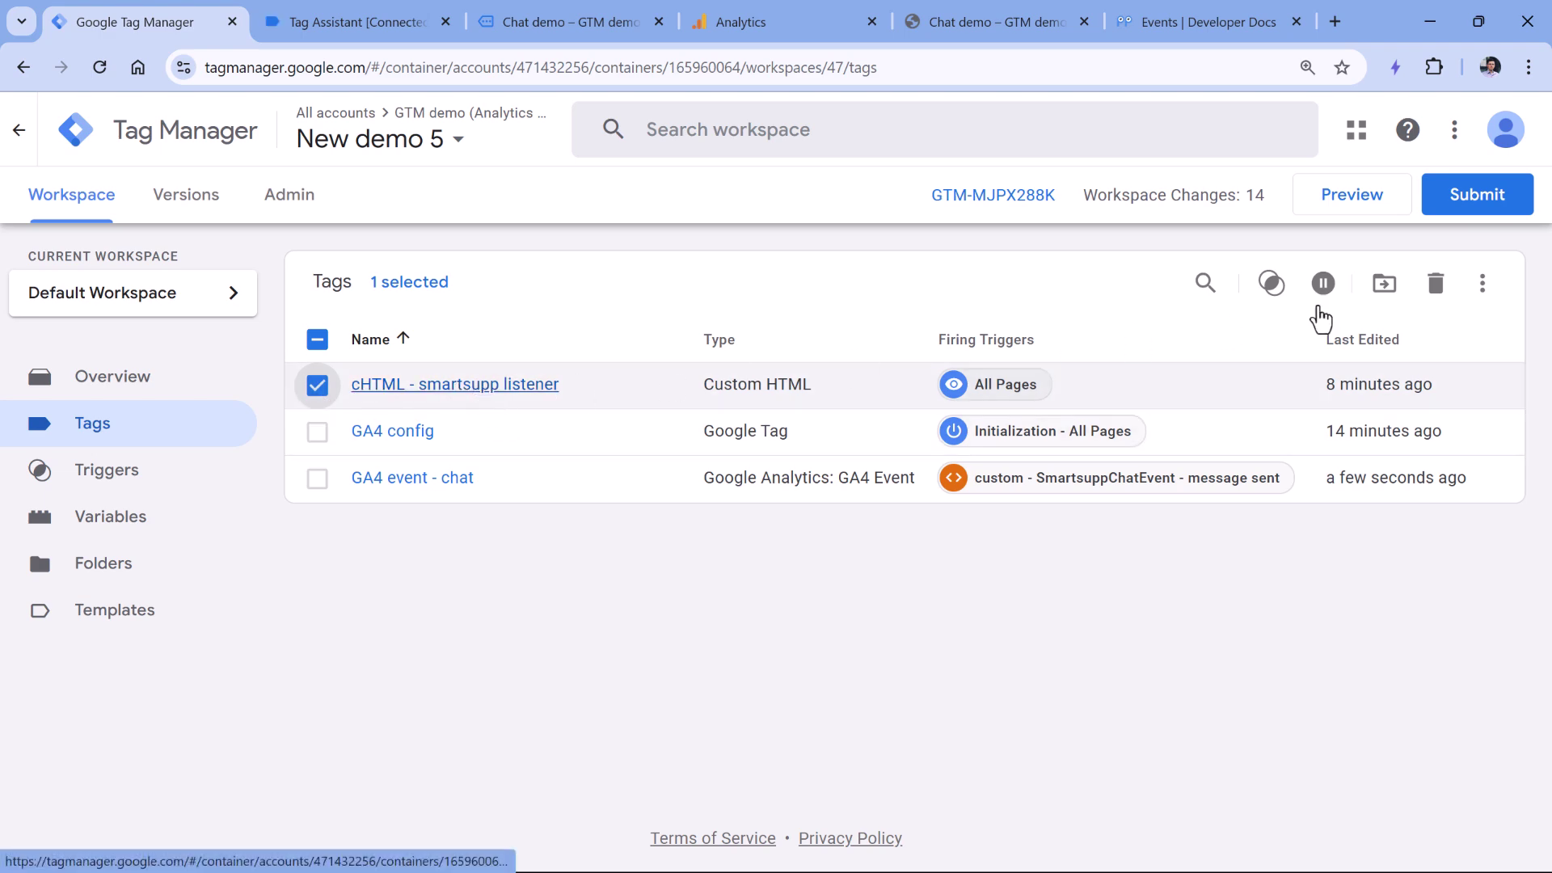
pyautogui.click(1437, 290)
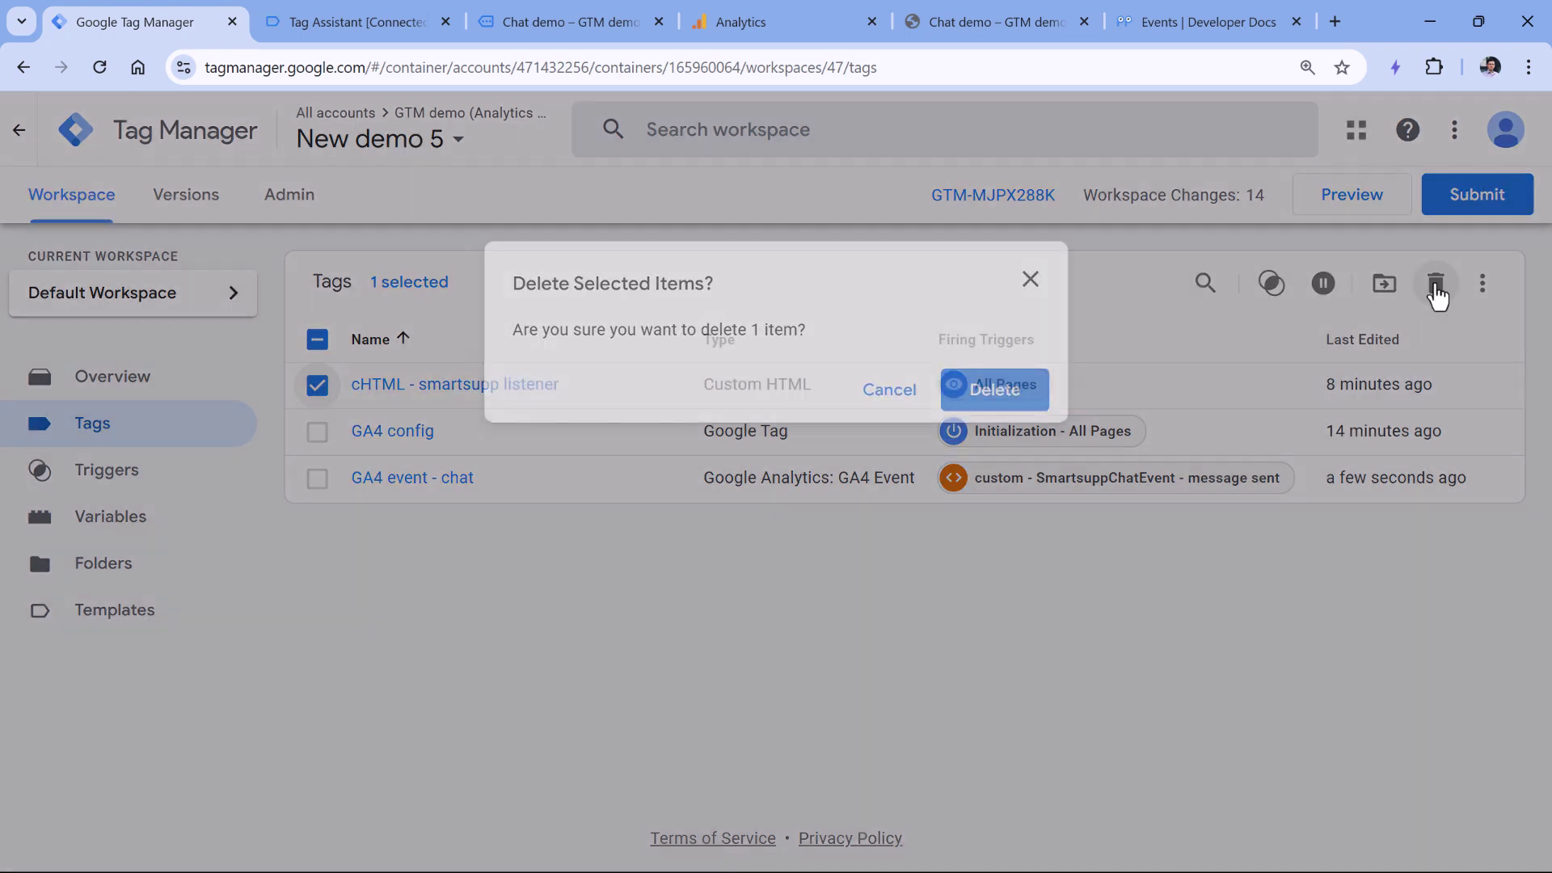
pyautogui.click(993, 398)
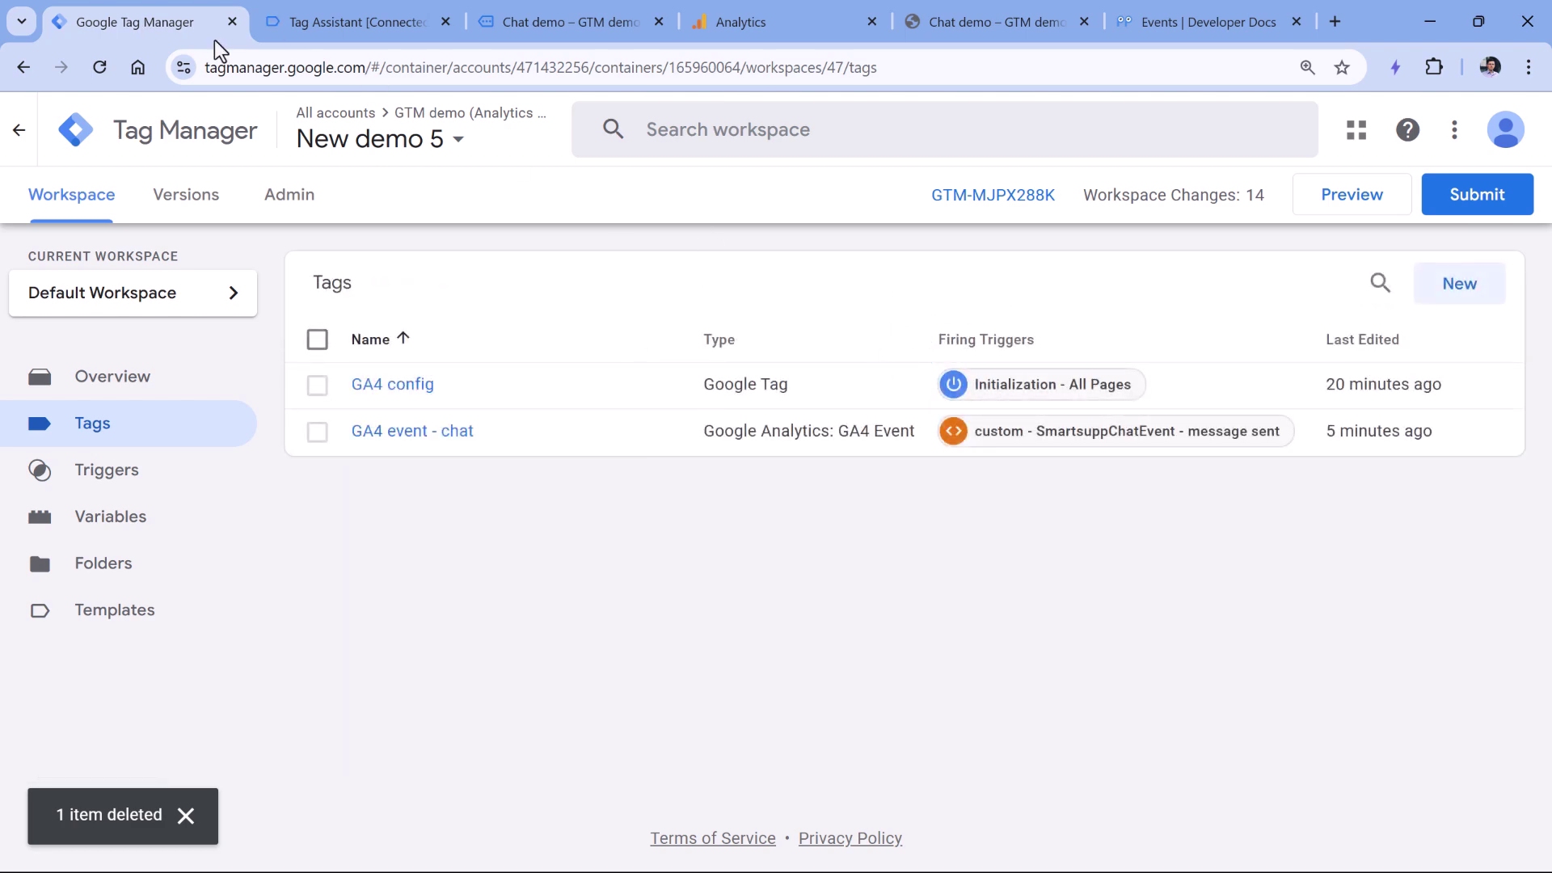
# - Restart the container preview and move the Tag Assistant badge off the chat's message field on the demo page
pyautogui.click(1351, 212)
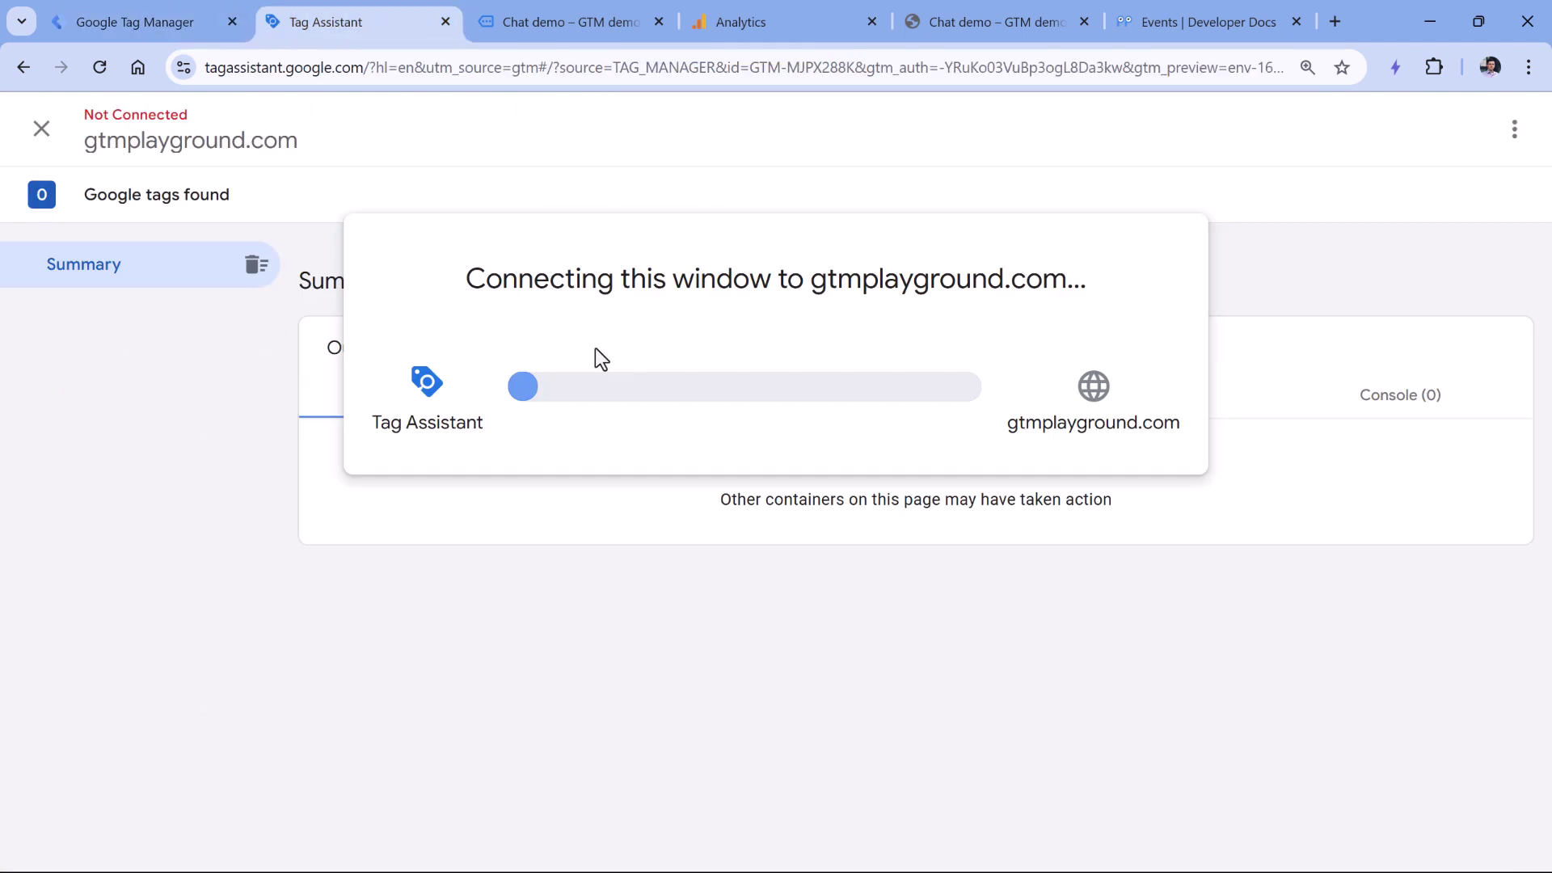
pyautogui.click(562, 21)
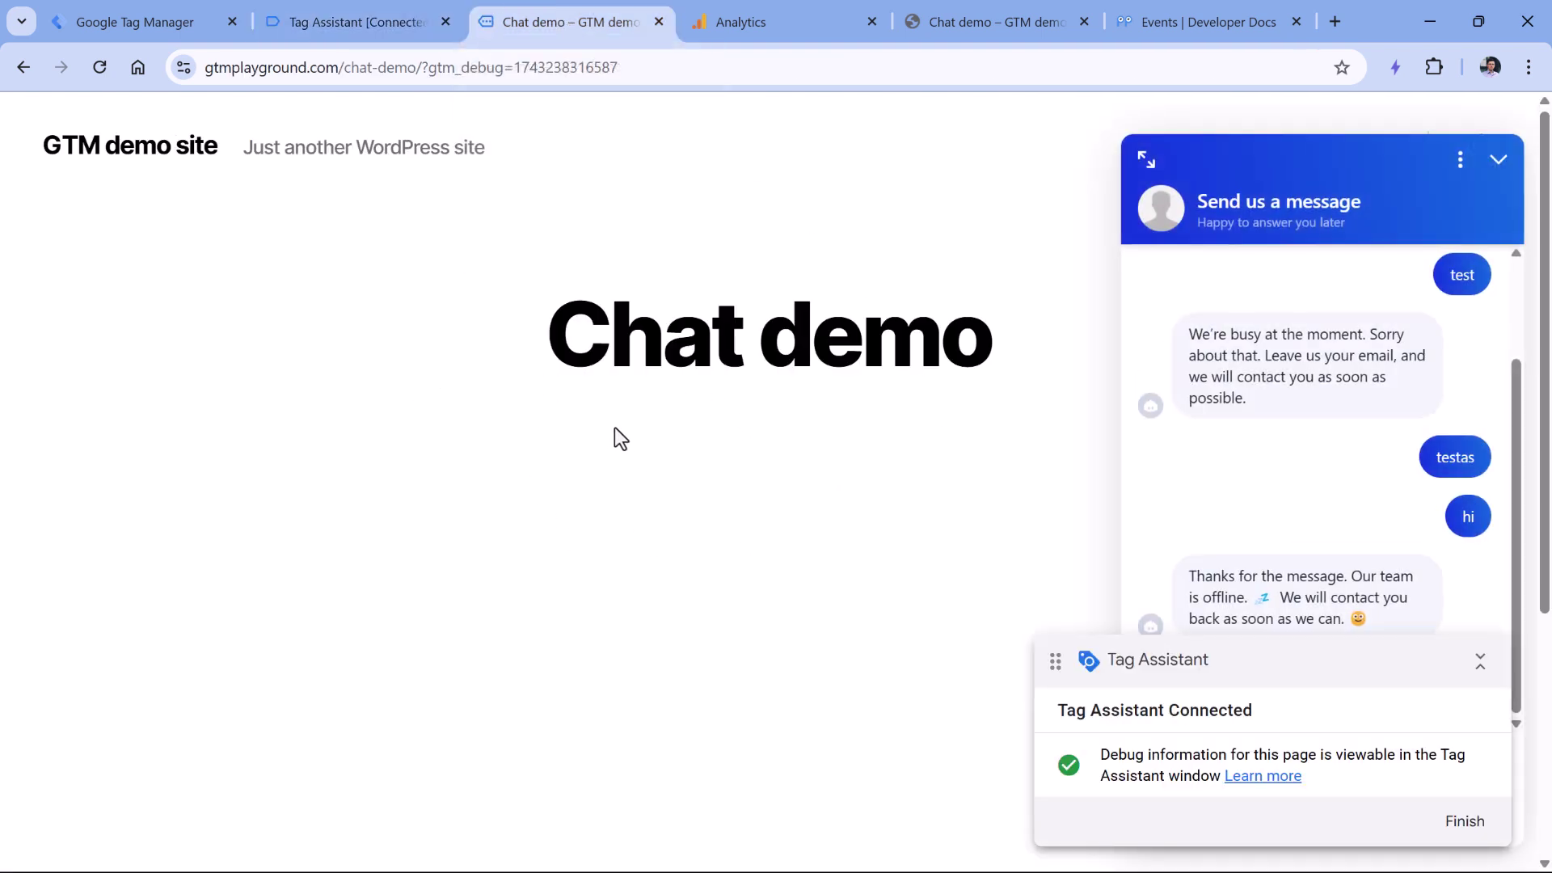
pyautogui.moveTo(1243, 663); pyautogui.dragTo(1197, 454)
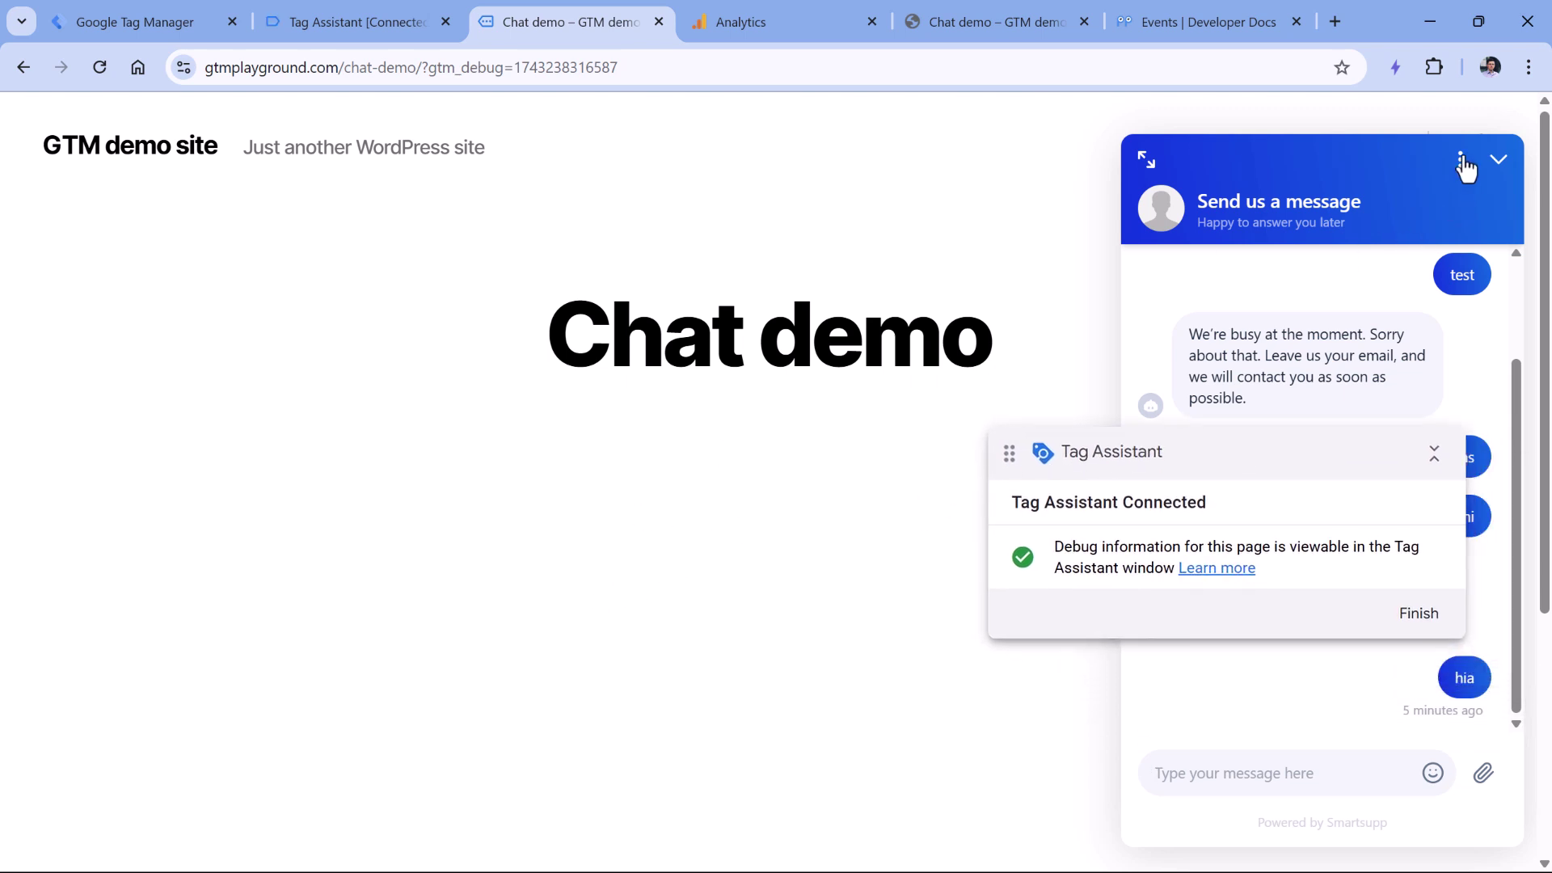
# - Open the browser's developer console on the chat demo page and clear its output
pyautogui.click(1530, 69)
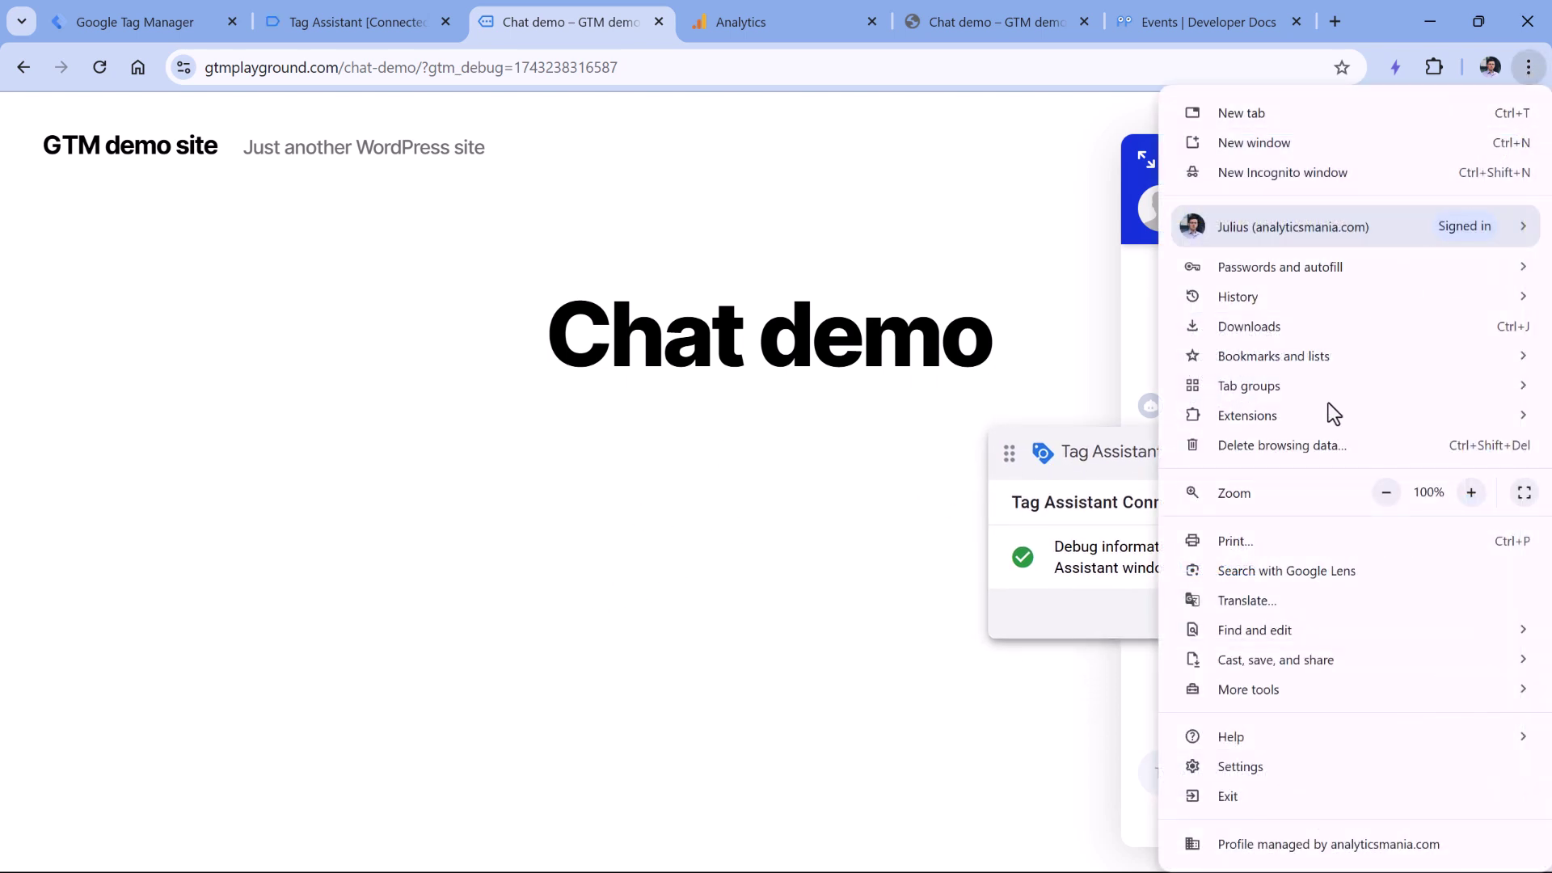
pyautogui.moveTo(1272, 700)
pyautogui.click(1001, 847)
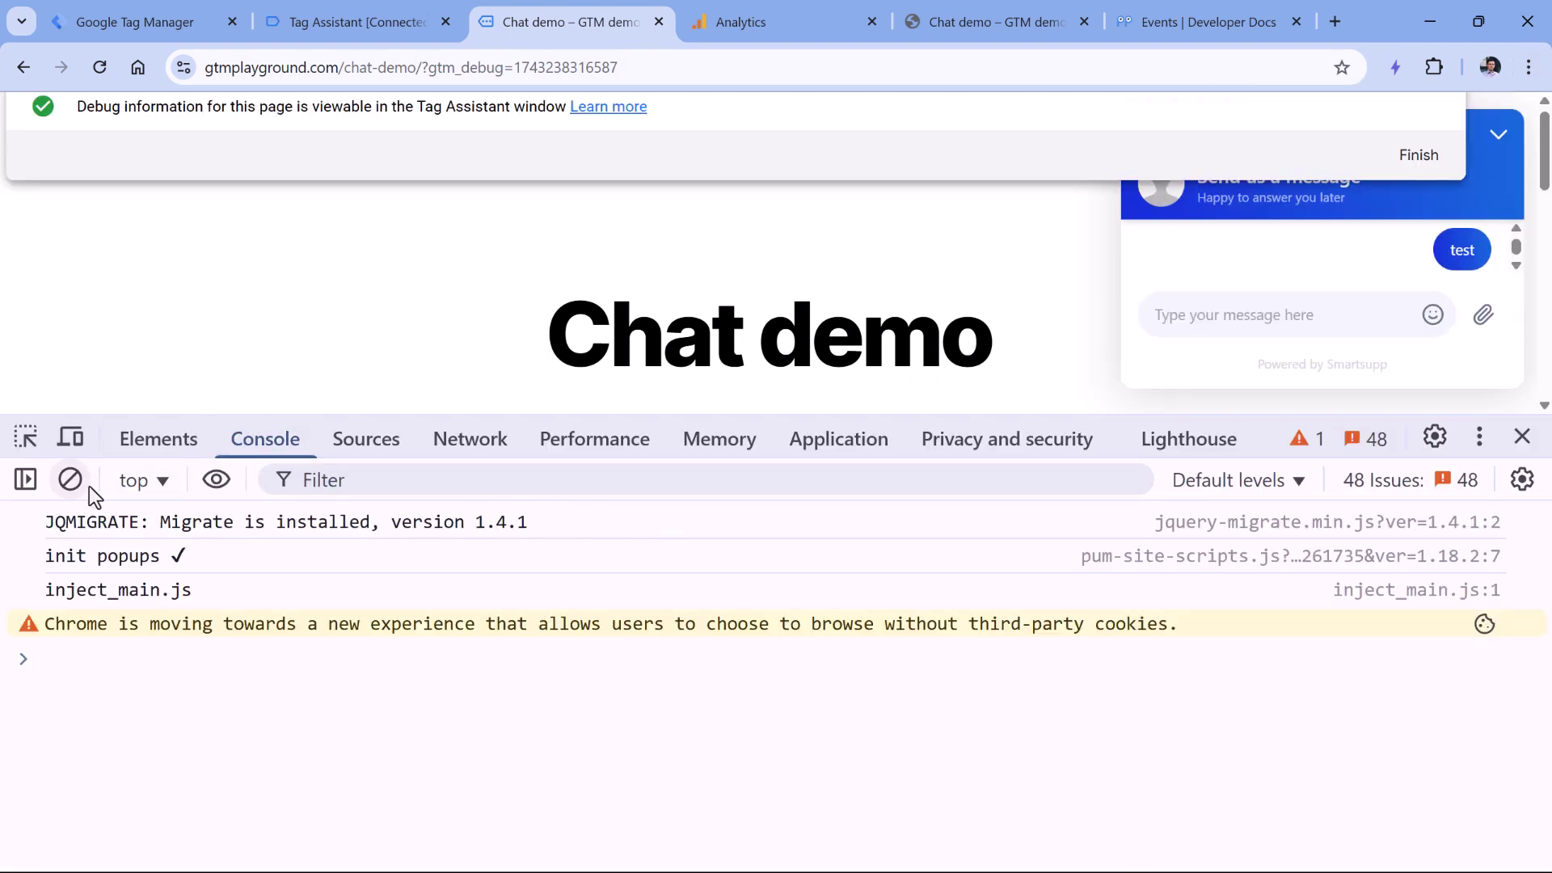
pyautogui.click(70, 482)
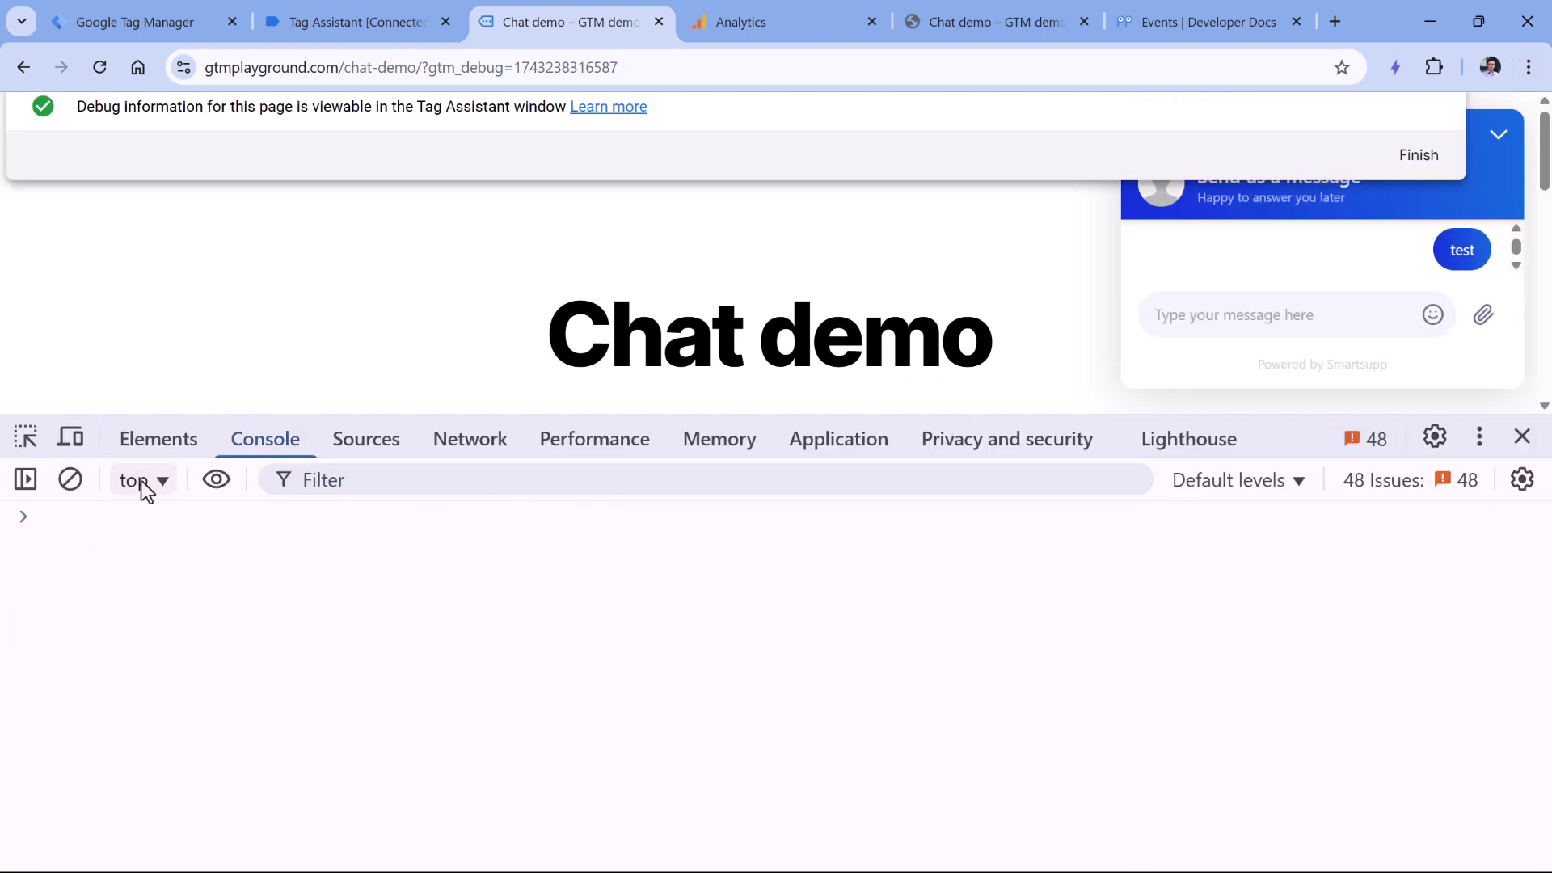
# - Copy the smartsupp message_sent listener code from the Events docs, without its surrounding script tags
pyautogui.click(1182, 27)
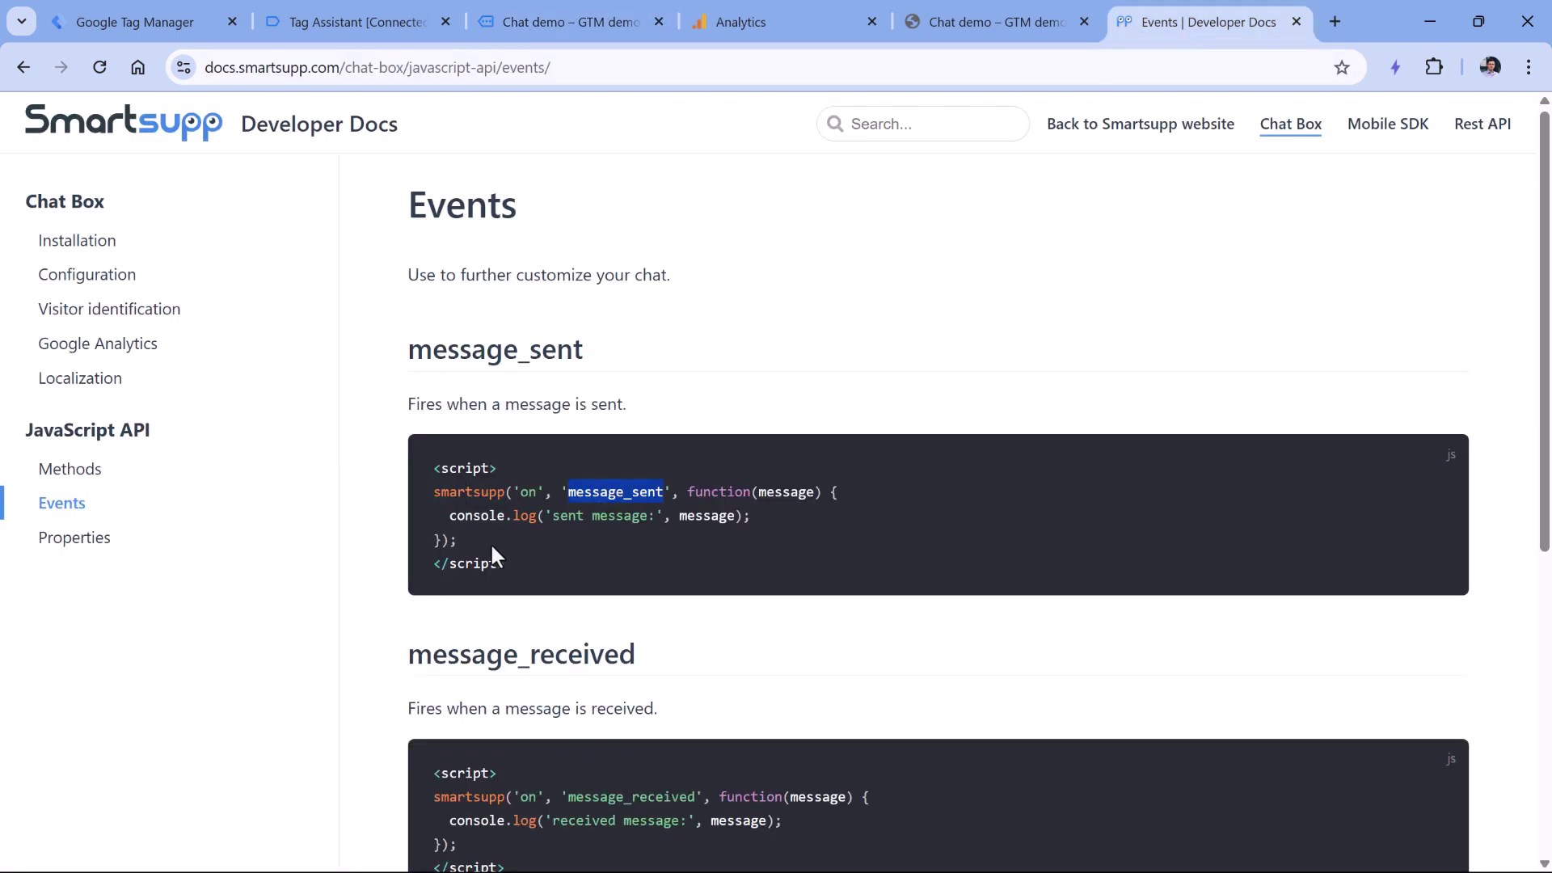
pyautogui.moveTo(484, 541); pyautogui.dragTo(432, 487)
pyautogui.click(478, 510)
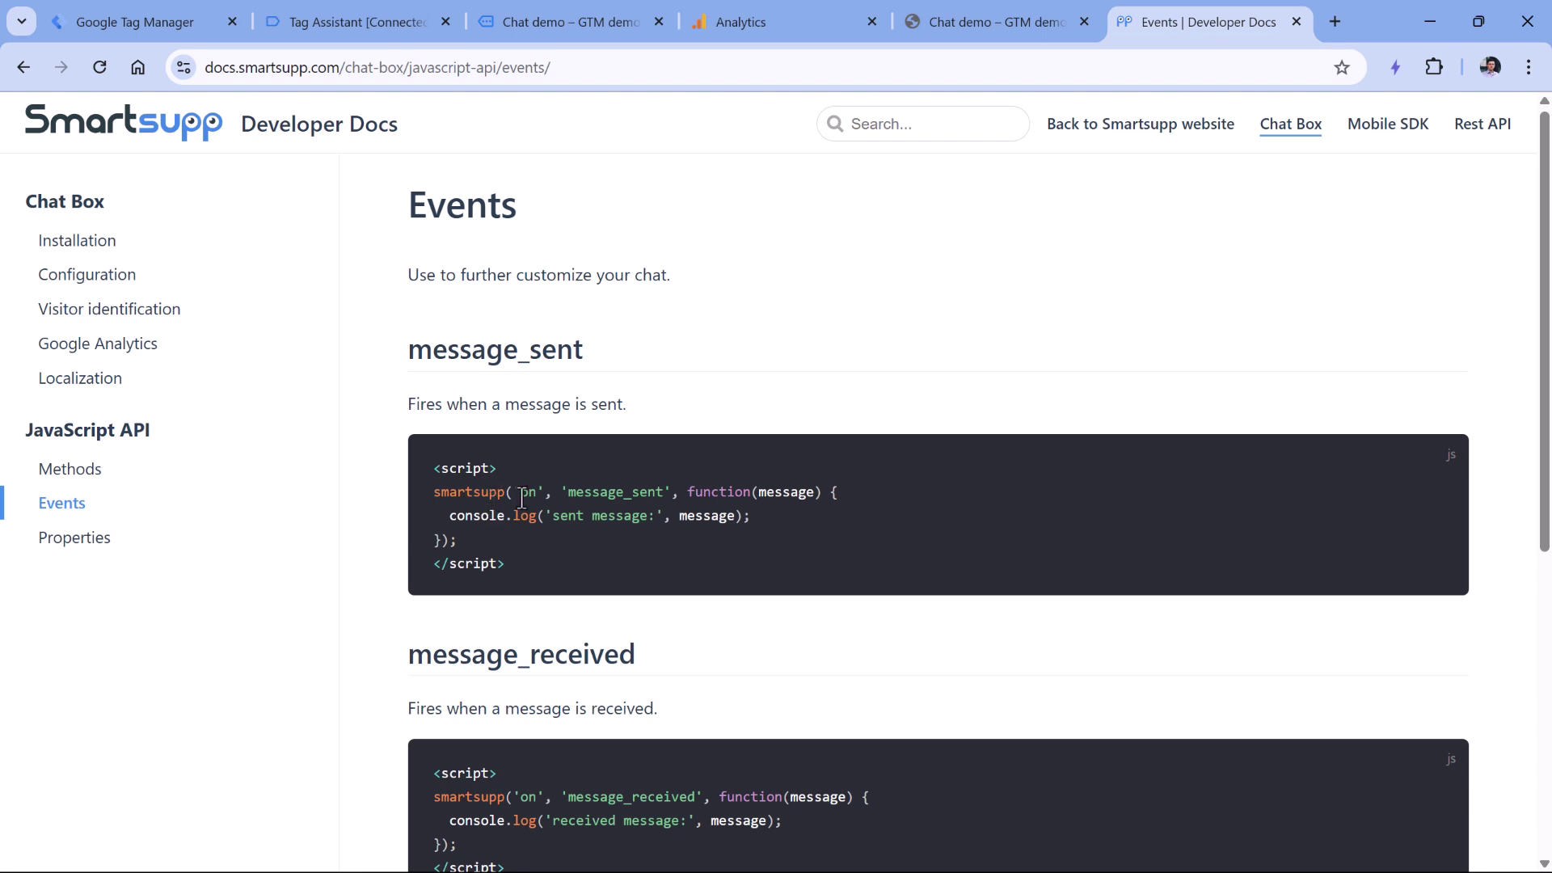
pyautogui.moveTo(488, 473); pyautogui.dragTo(428, 472)
pyautogui.moveTo(511, 562); pyautogui.dragTo(433, 499)
pyautogui.hotkey('ctrl', 'c')
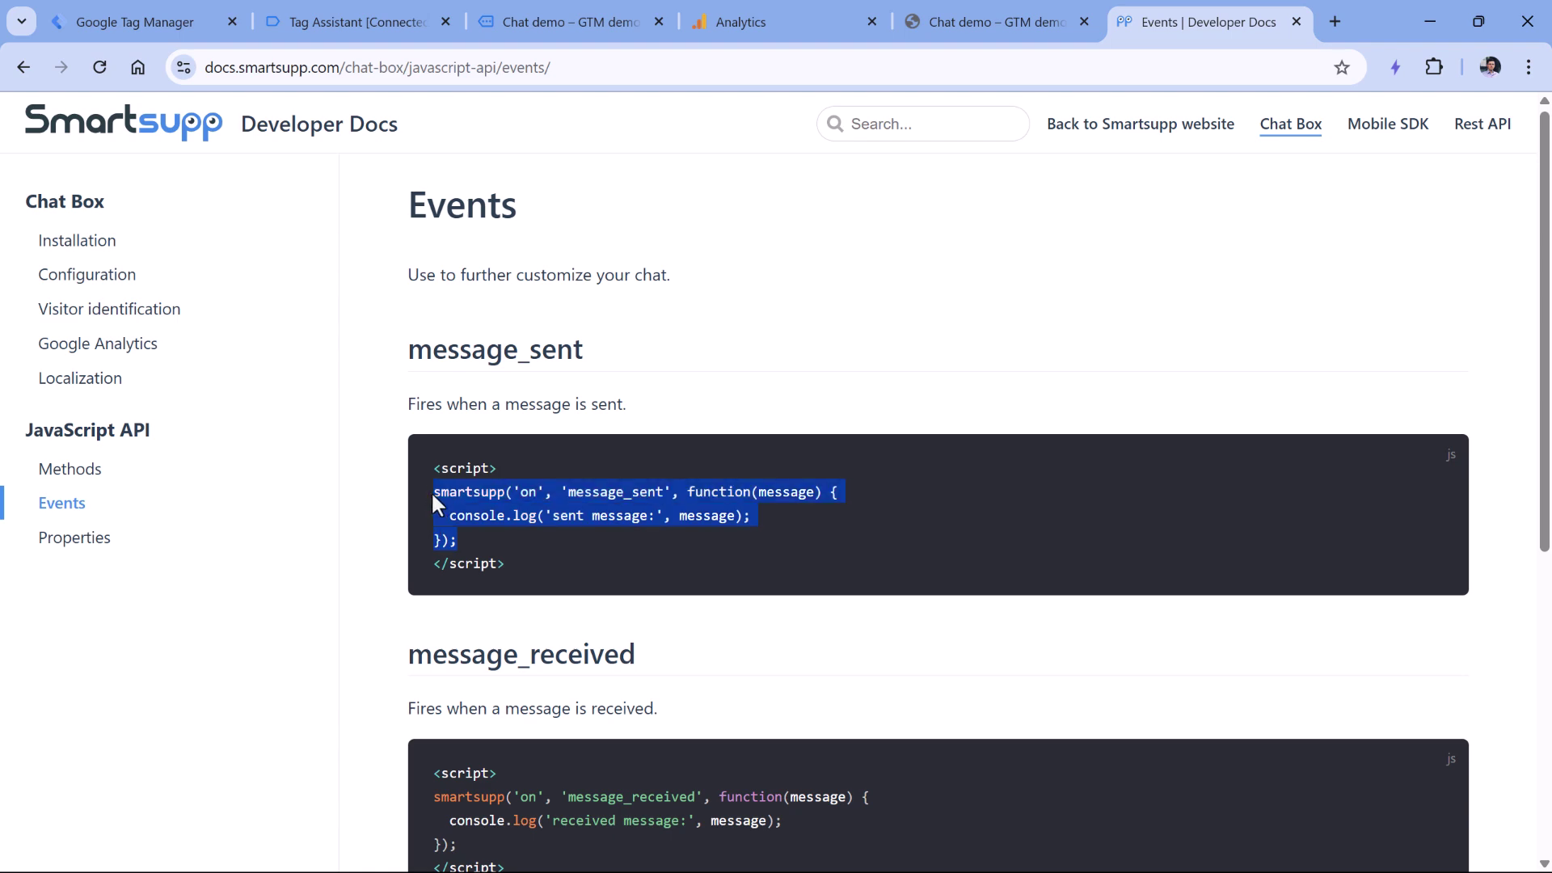
pyautogui.rightClick(467, 492)
pyautogui.click(390, 279)
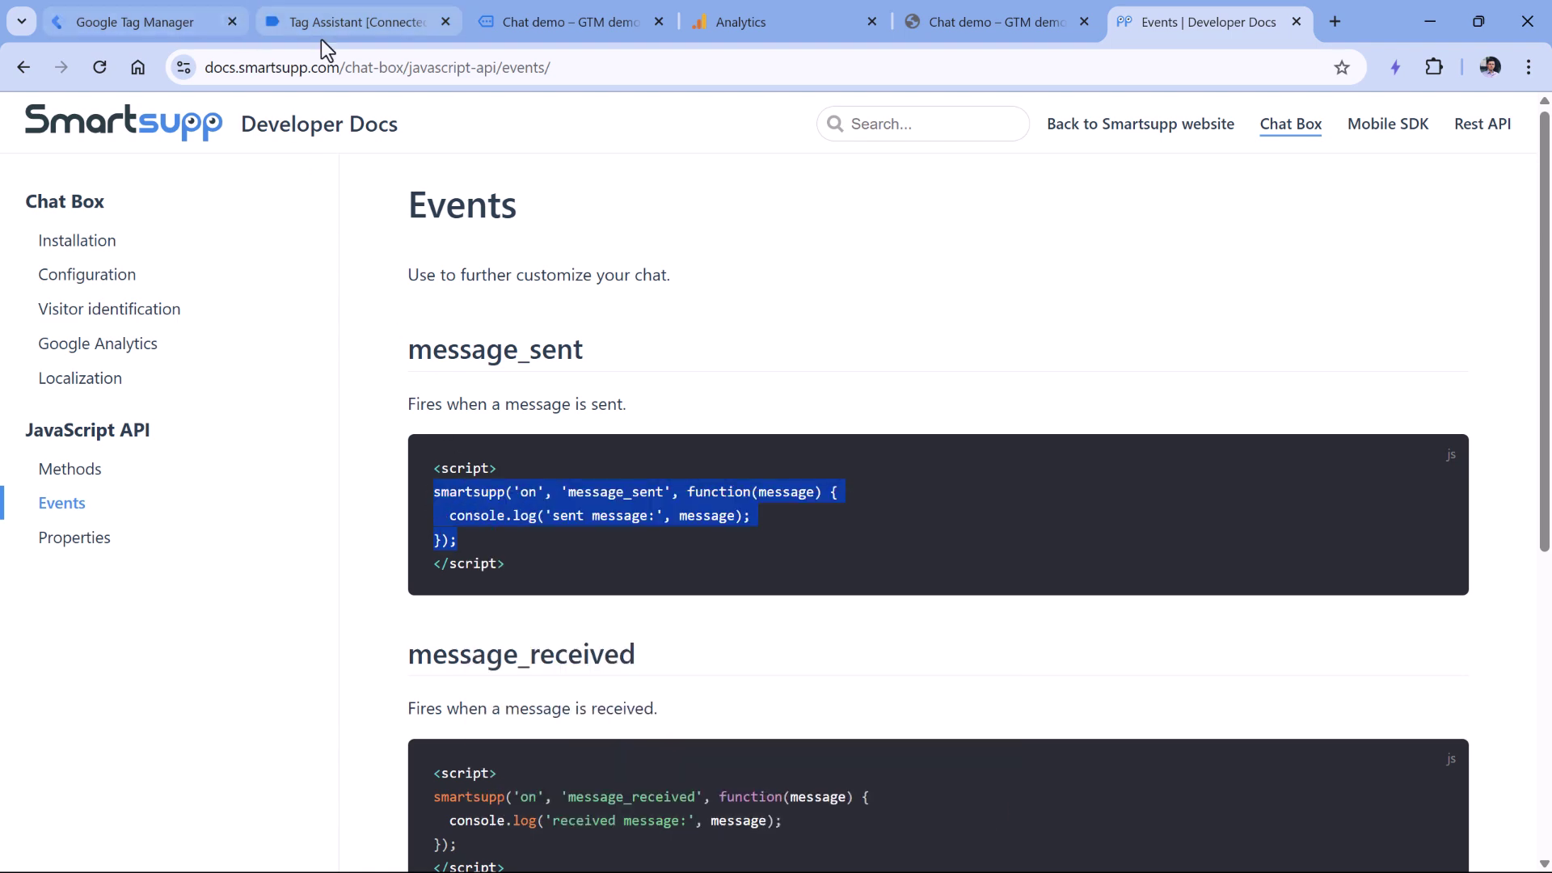
# - Paste the copied message_sent listener into the chat demo page's developer console and run it
pyautogui.click(566, 22)
pyautogui.click(187, 536)
pyautogui.hotkey('ctrl', 'v')
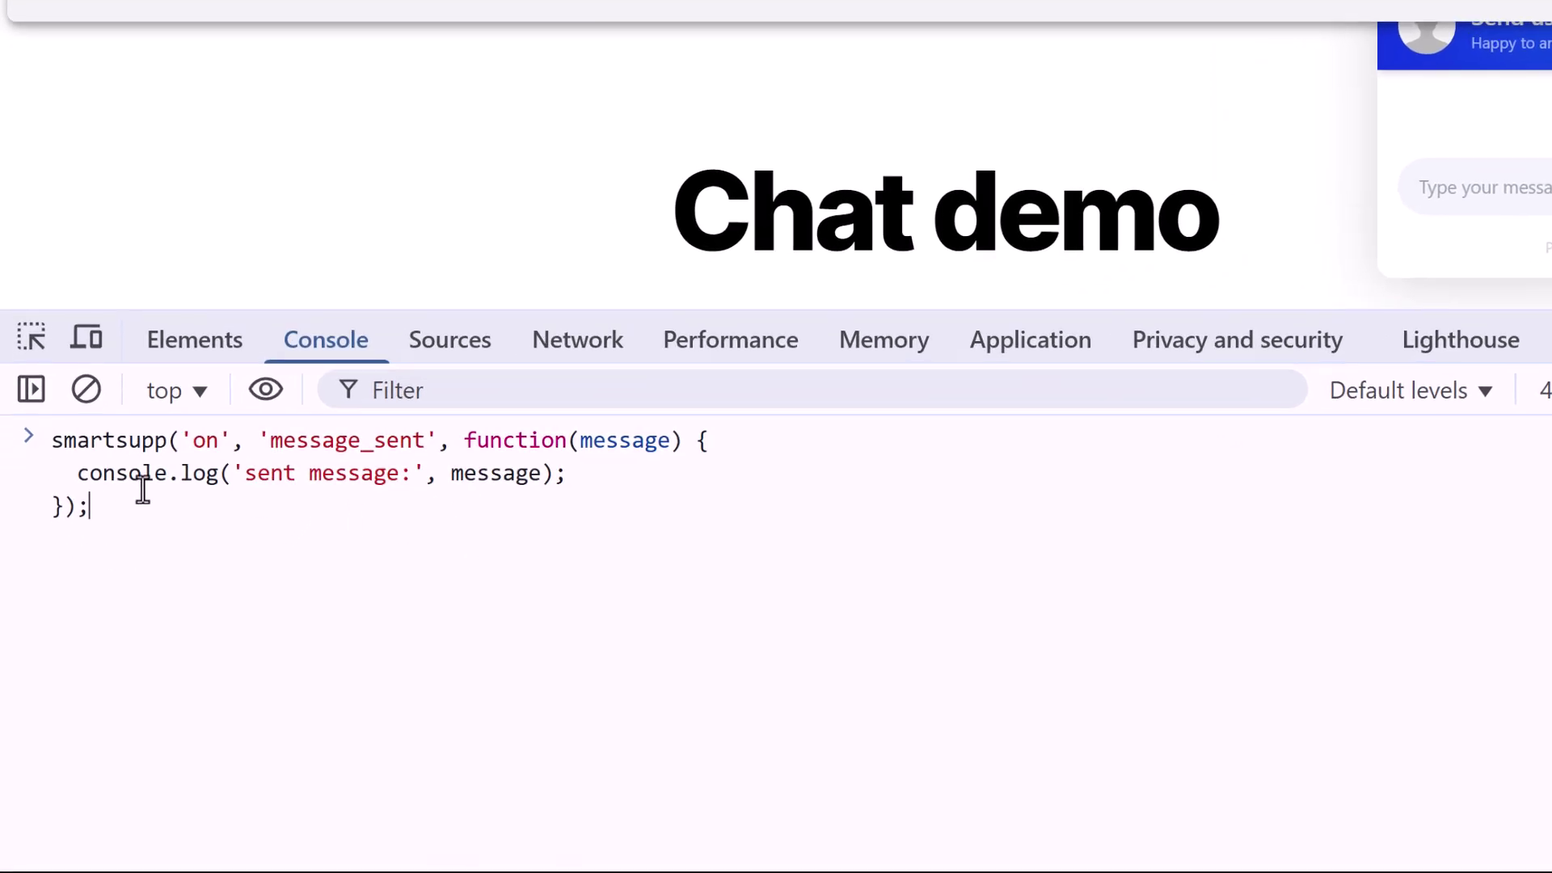
pyautogui.doubleClick(340, 443)
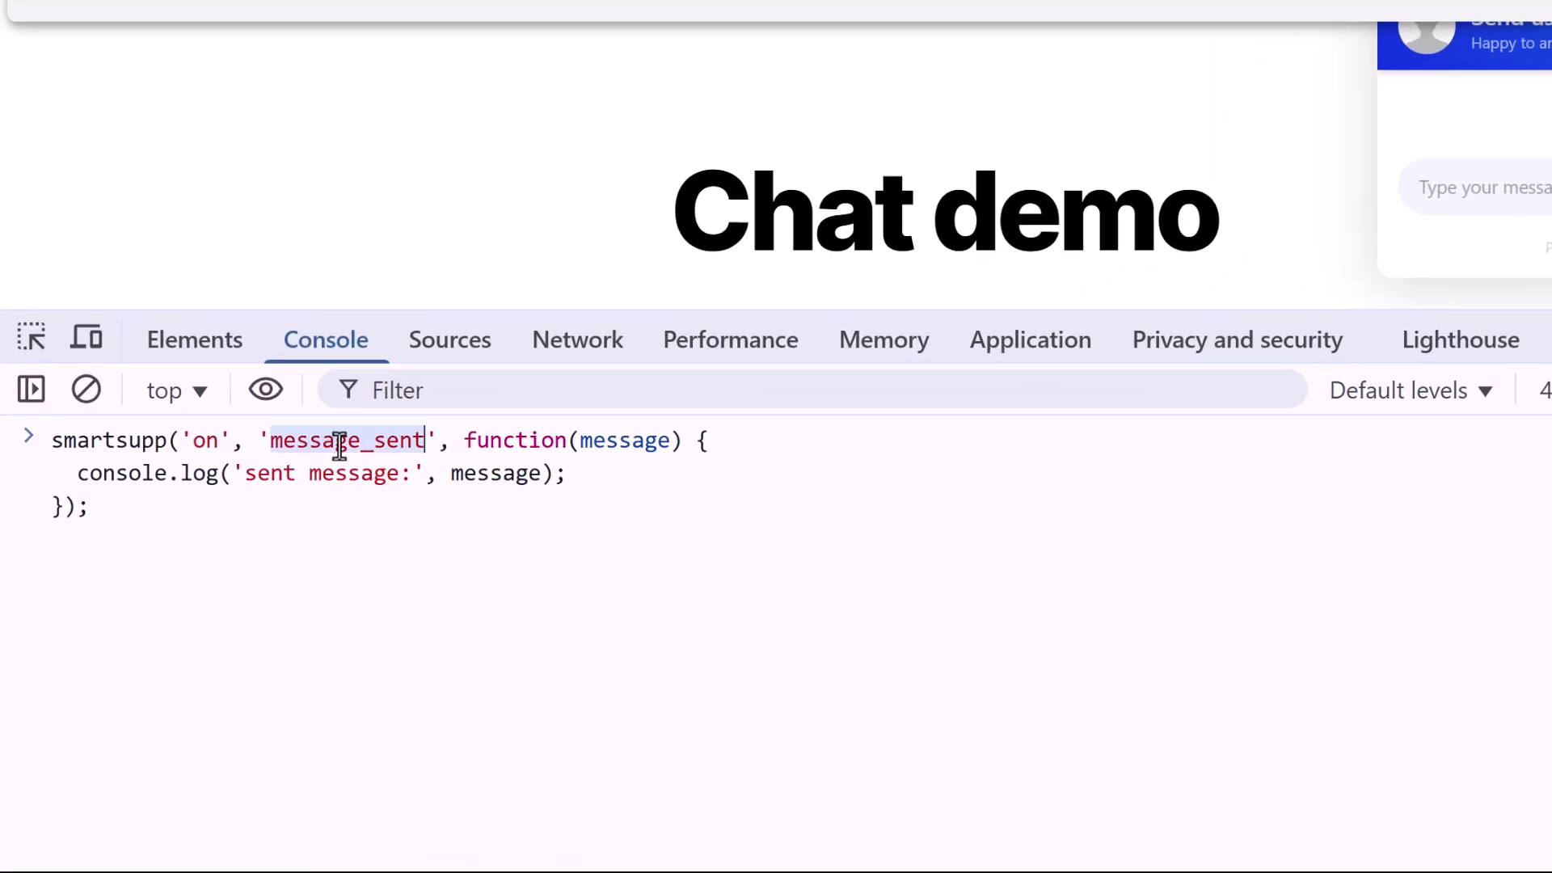
pyautogui.click(79, 476)
pyautogui.keyDown('shift'); pyautogui.click(566, 473); pyautogui.keyUp('shift')
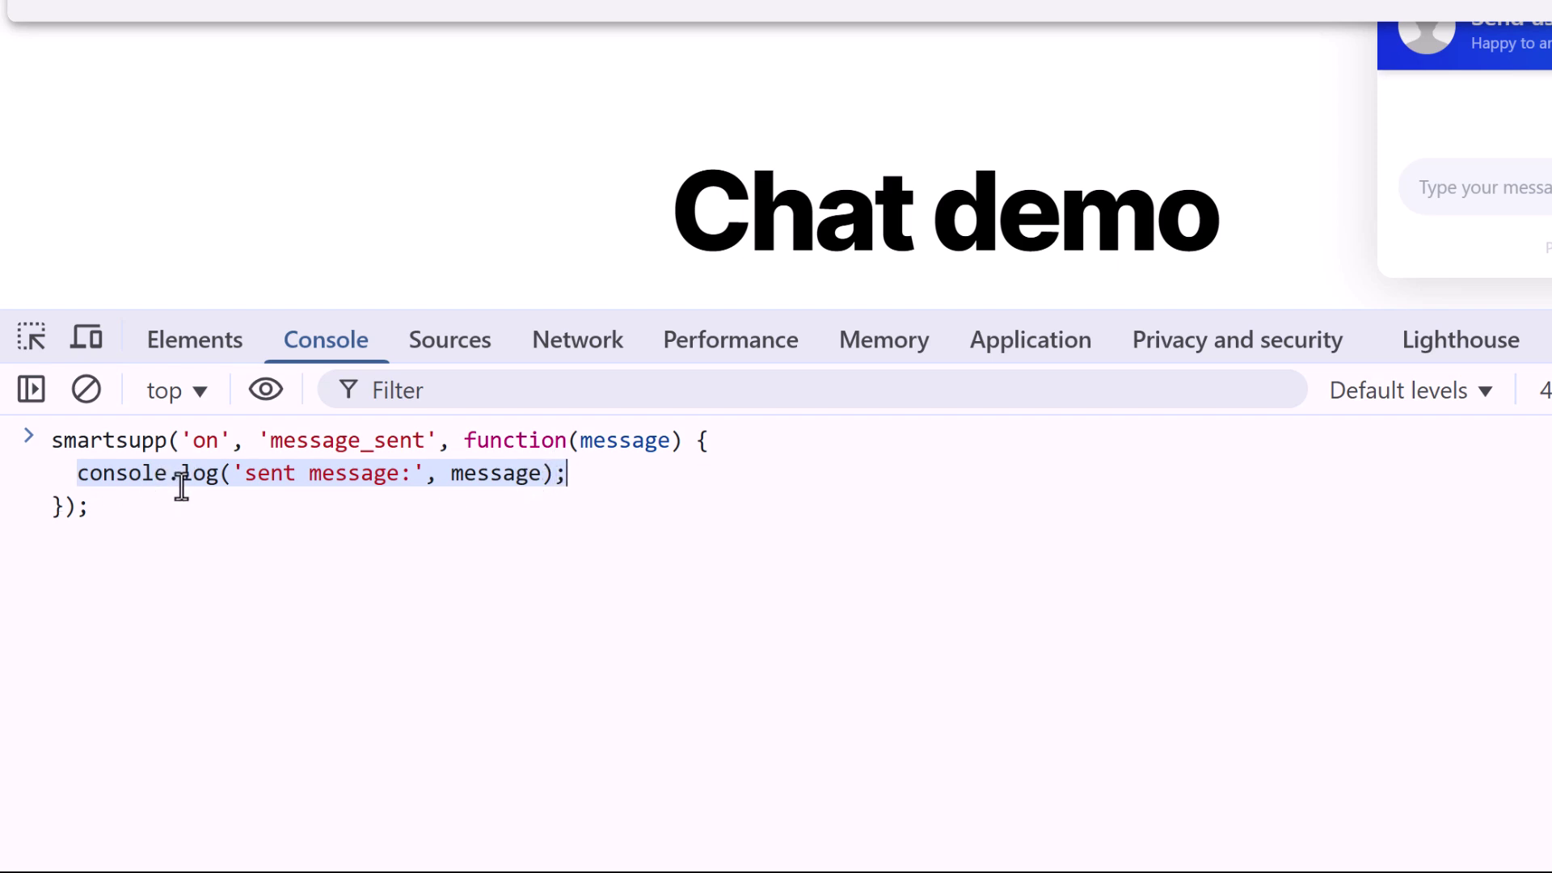
pyautogui.click(689, 590)
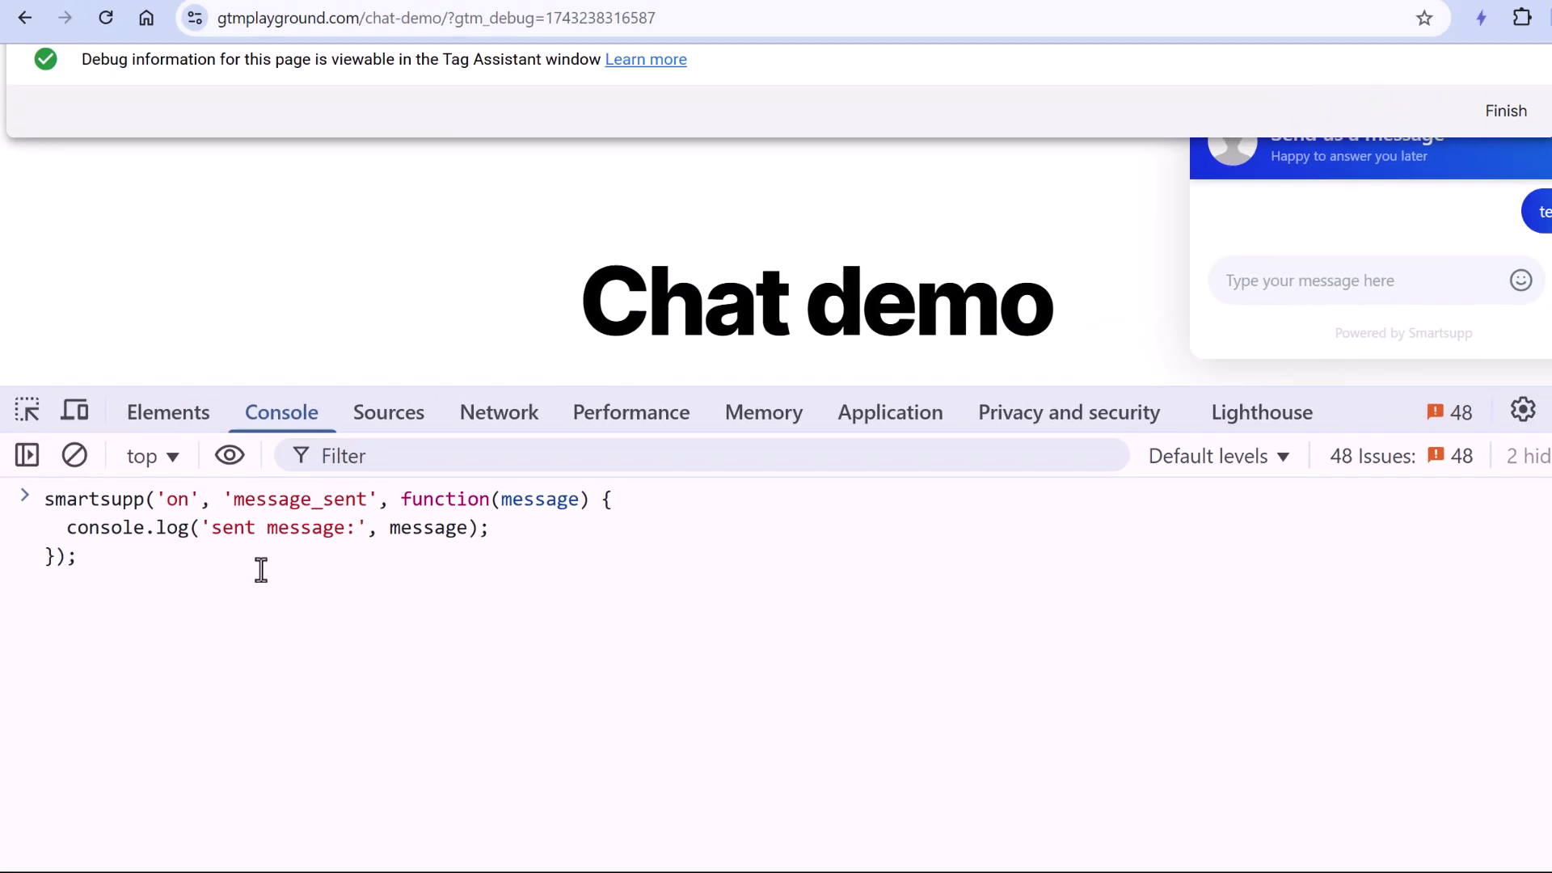
pyautogui.press('Return')
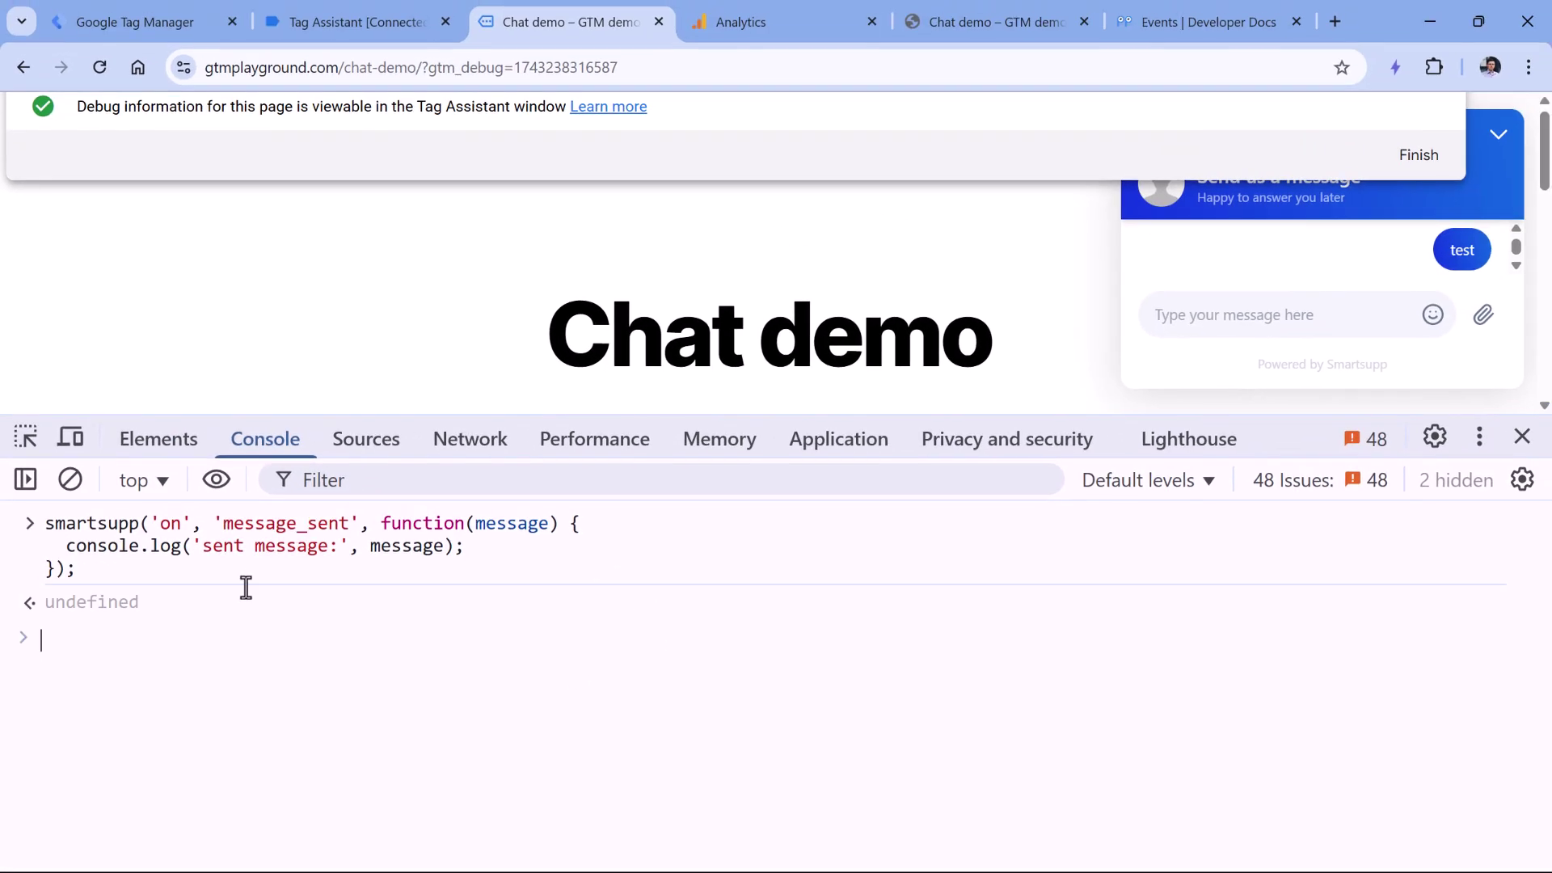
# - Send the message "hello" through the chat widget on the demo page
pyautogui.click(1280, 315)
pyautogui.write('hello')
pyautogui.click(1483, 314)
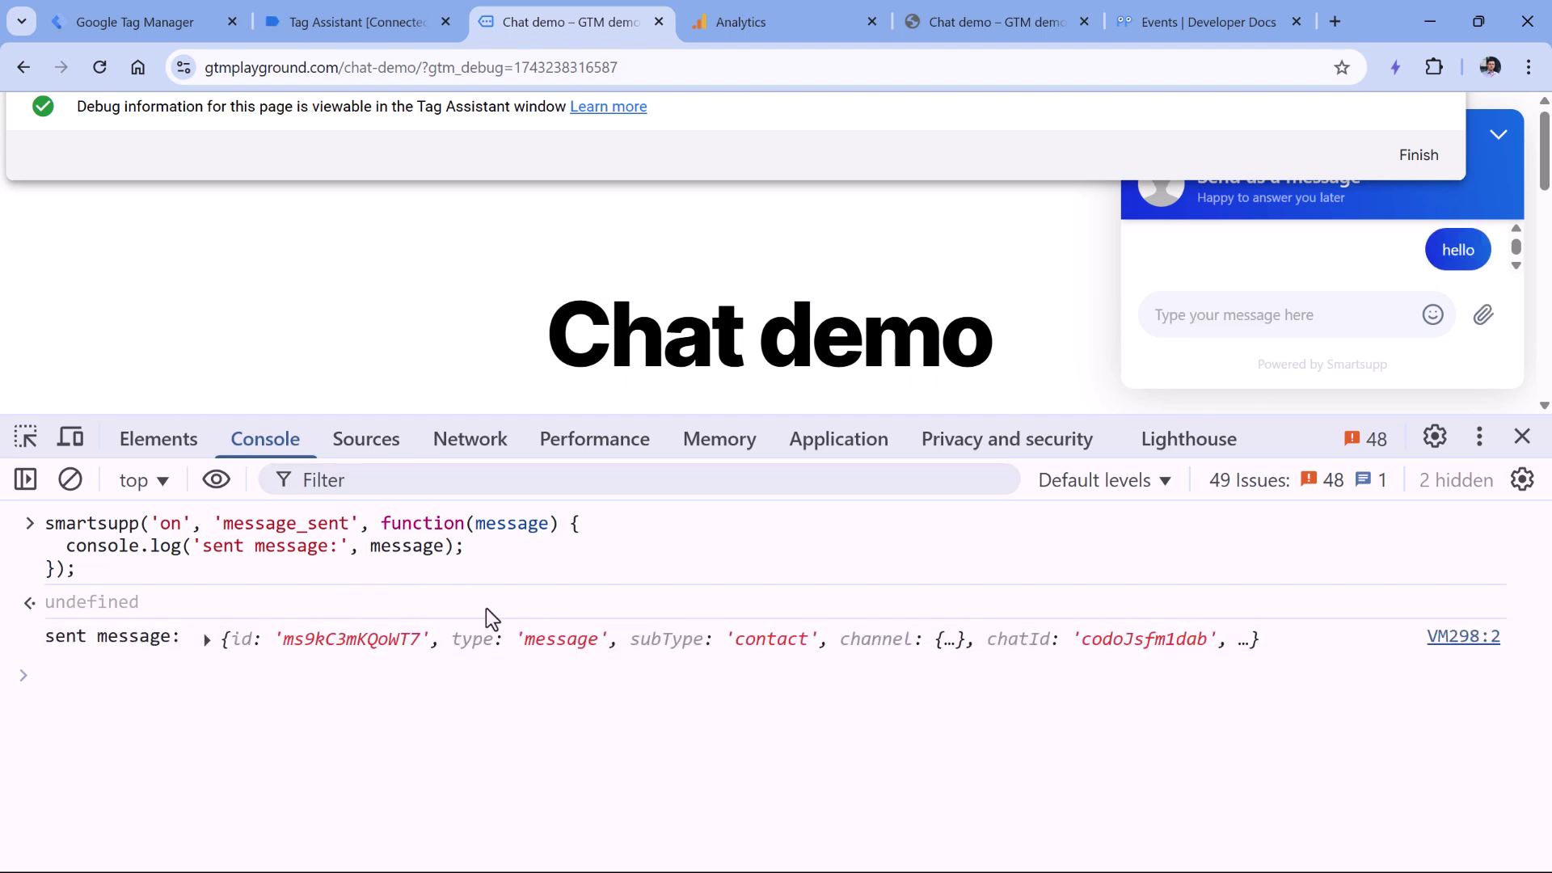
# - Expand the logged "sent message" object in the console and examine its properties, including createdAt, id, subType and type
pyautogui.click(207, 640)
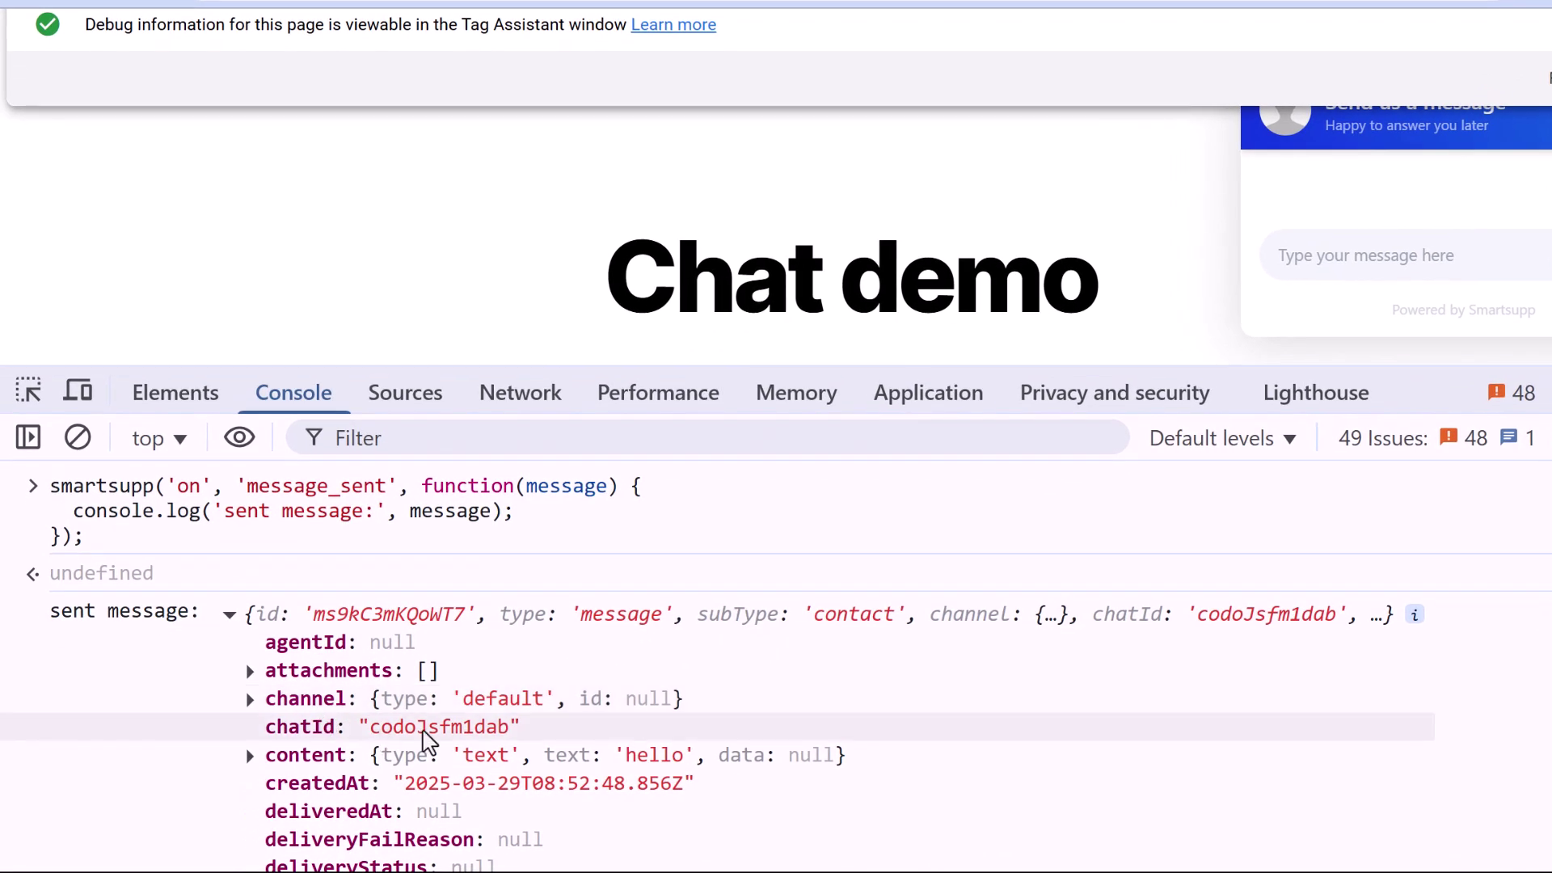
pyautogui.scroll(-5, 429, 728)
pyautogui.scroll(2, 461, 696)
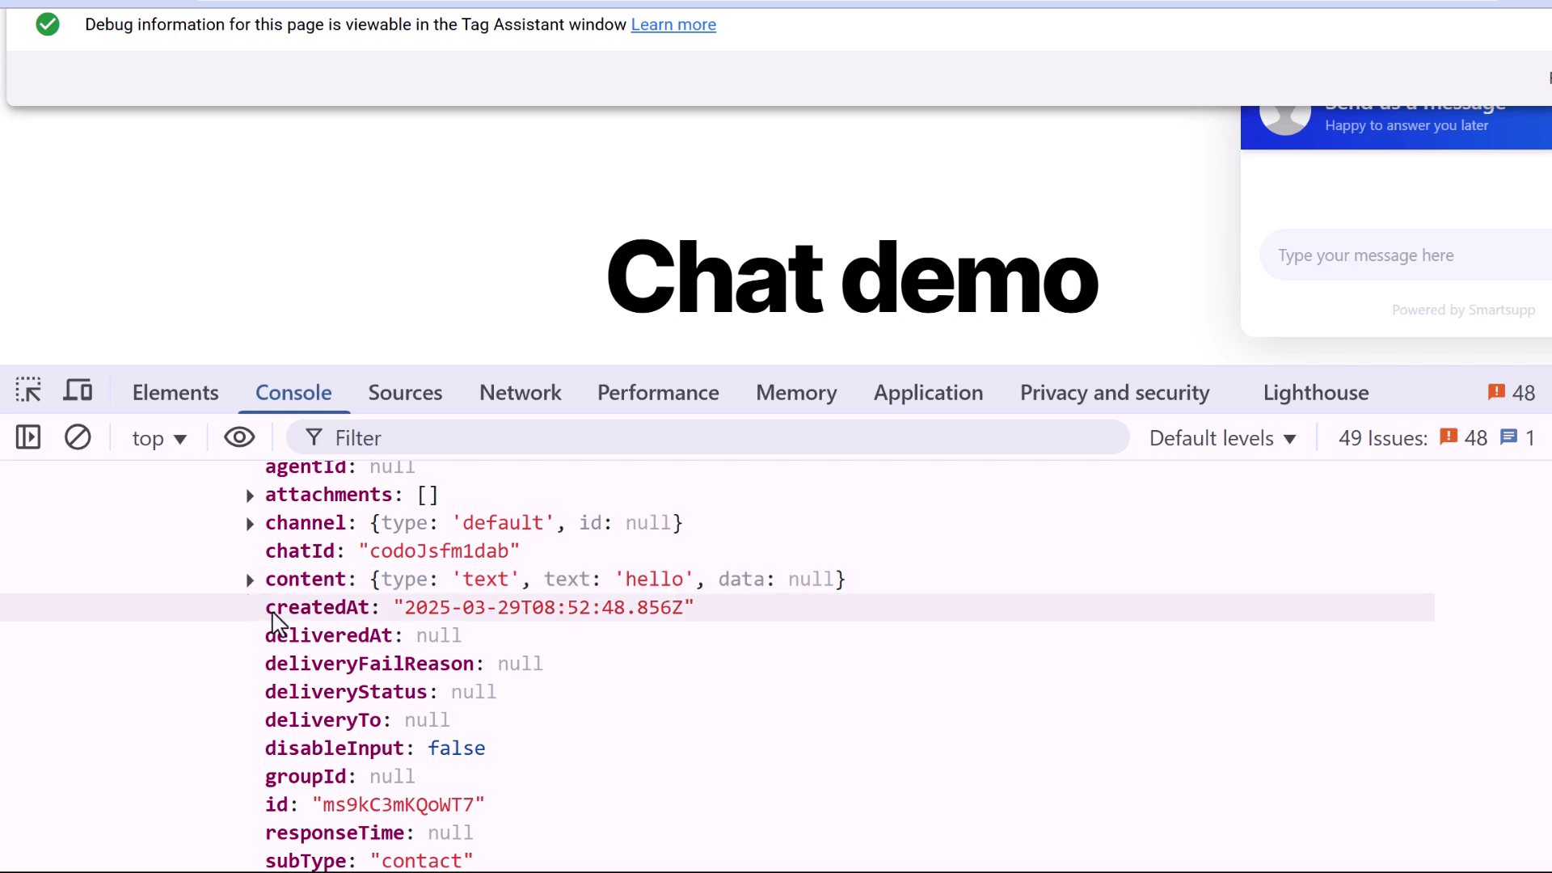
pyautogui.moveTo(268, 609); pyautogui.dragTo(692, 616)
pyautogui.scroll(-4, 676, 648)
pyautogui.moveTo(267, 546); pyautogui.dragTo(485, 548)
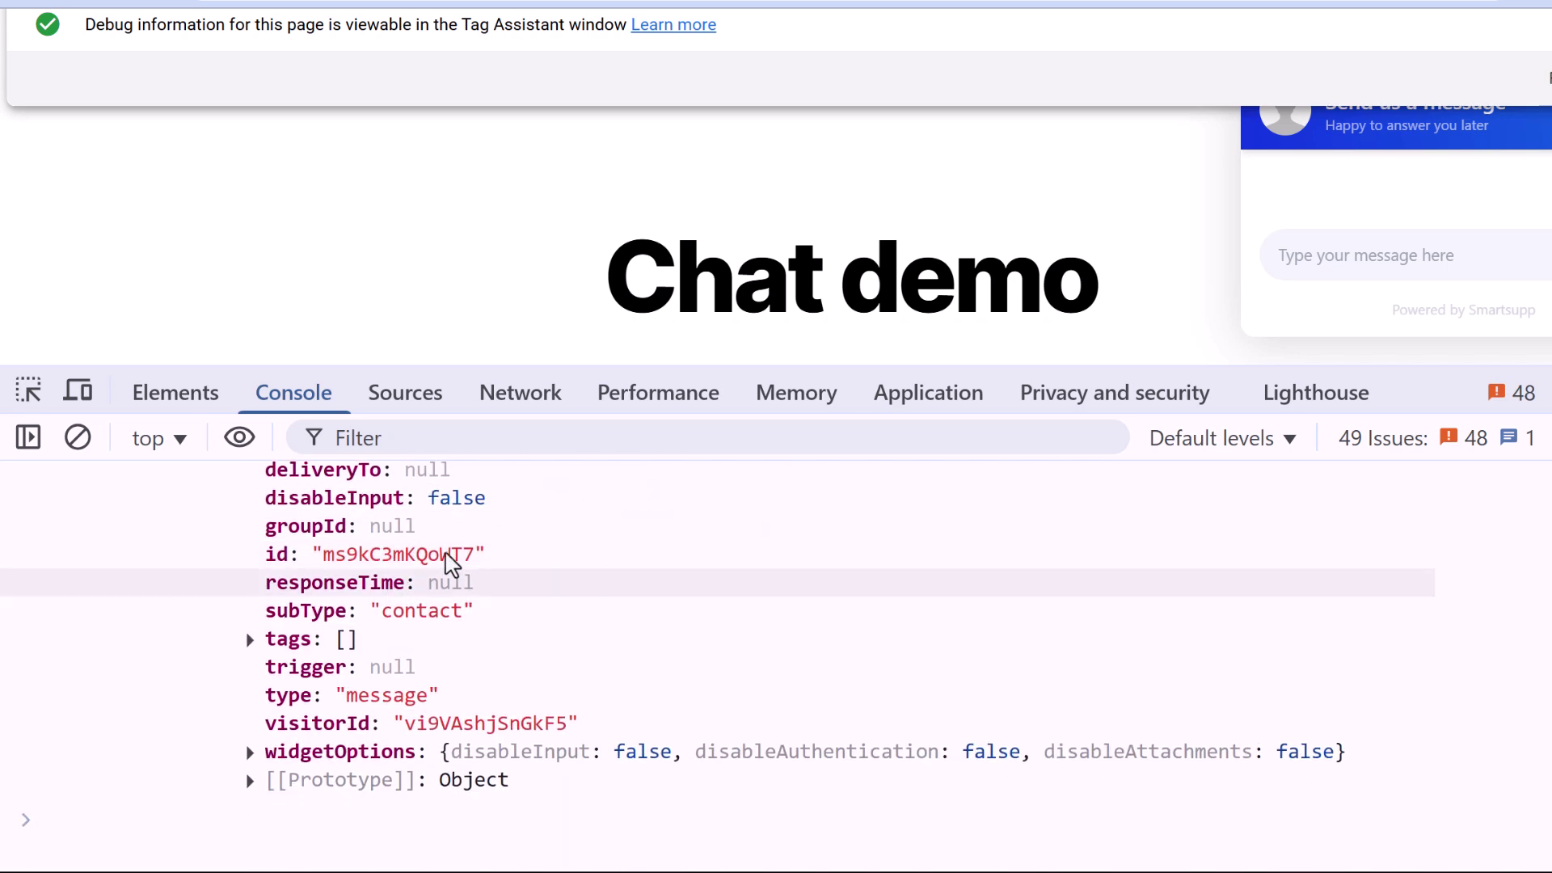
pyautogui.scroll(4, 531, 554)
pyautogui.scroll(-2, 408, 691)
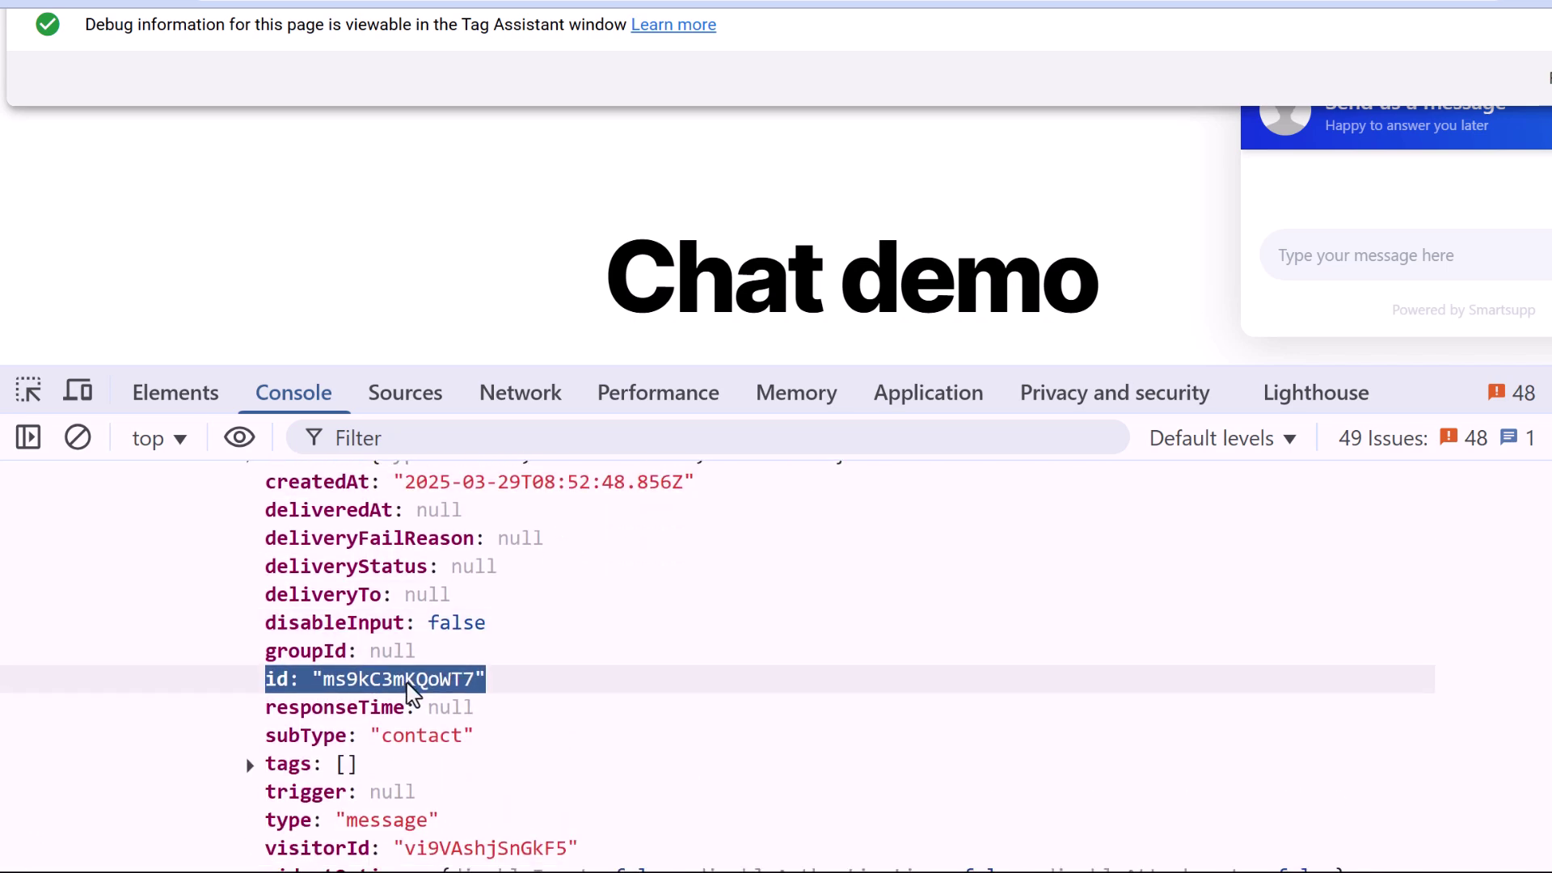
pyautogui.click(526, 666)
pyautogui.scroll(-2, 430, 572)
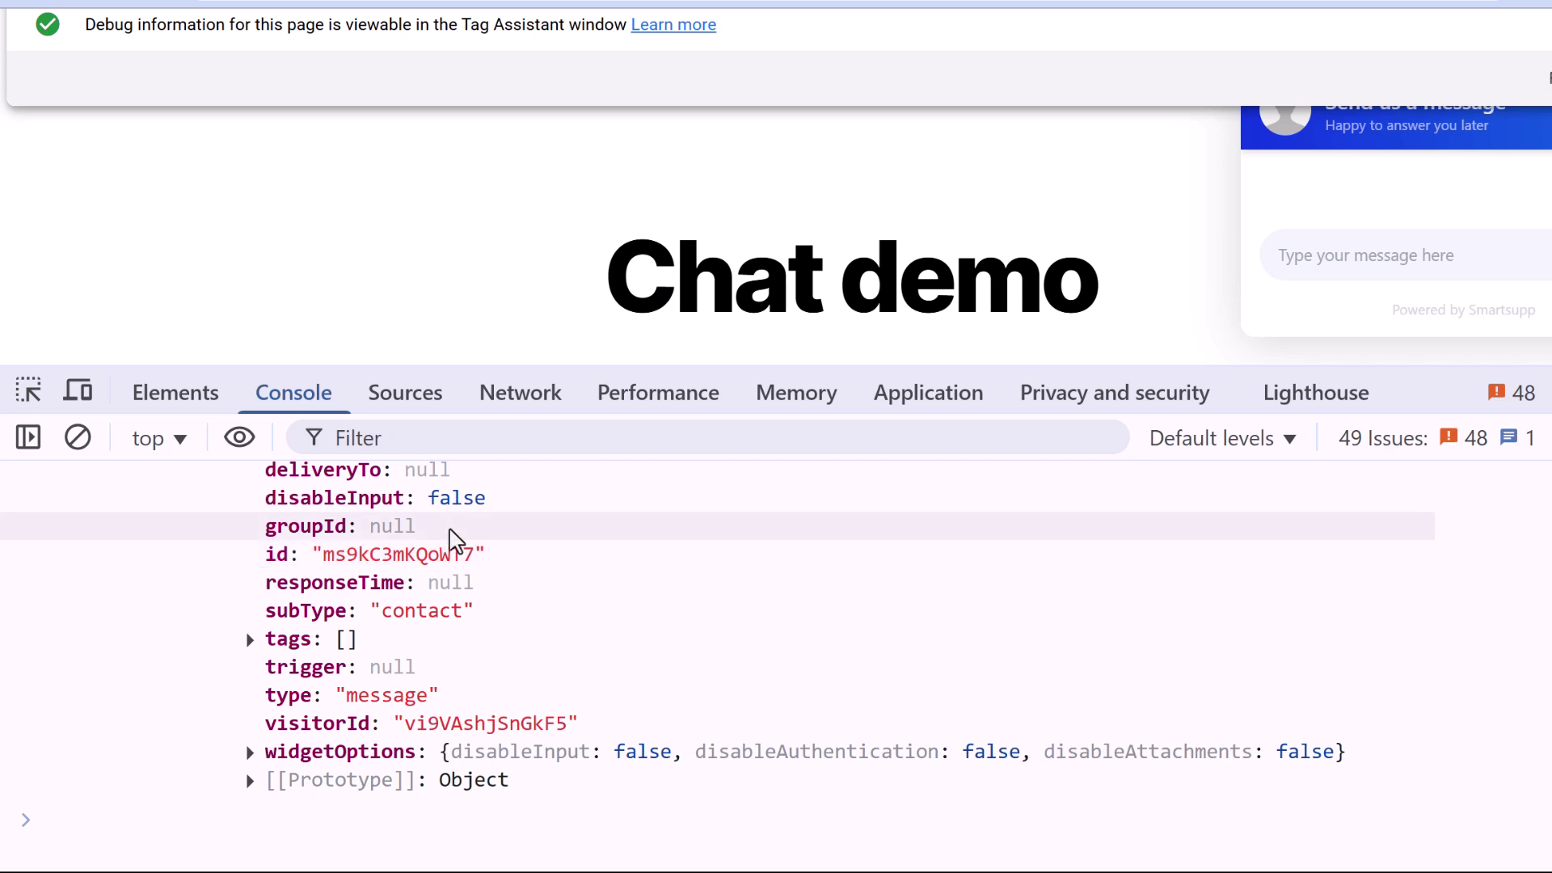
pyautogui.moveTo(267, 556); pyautogui.dragTo(521, 560)
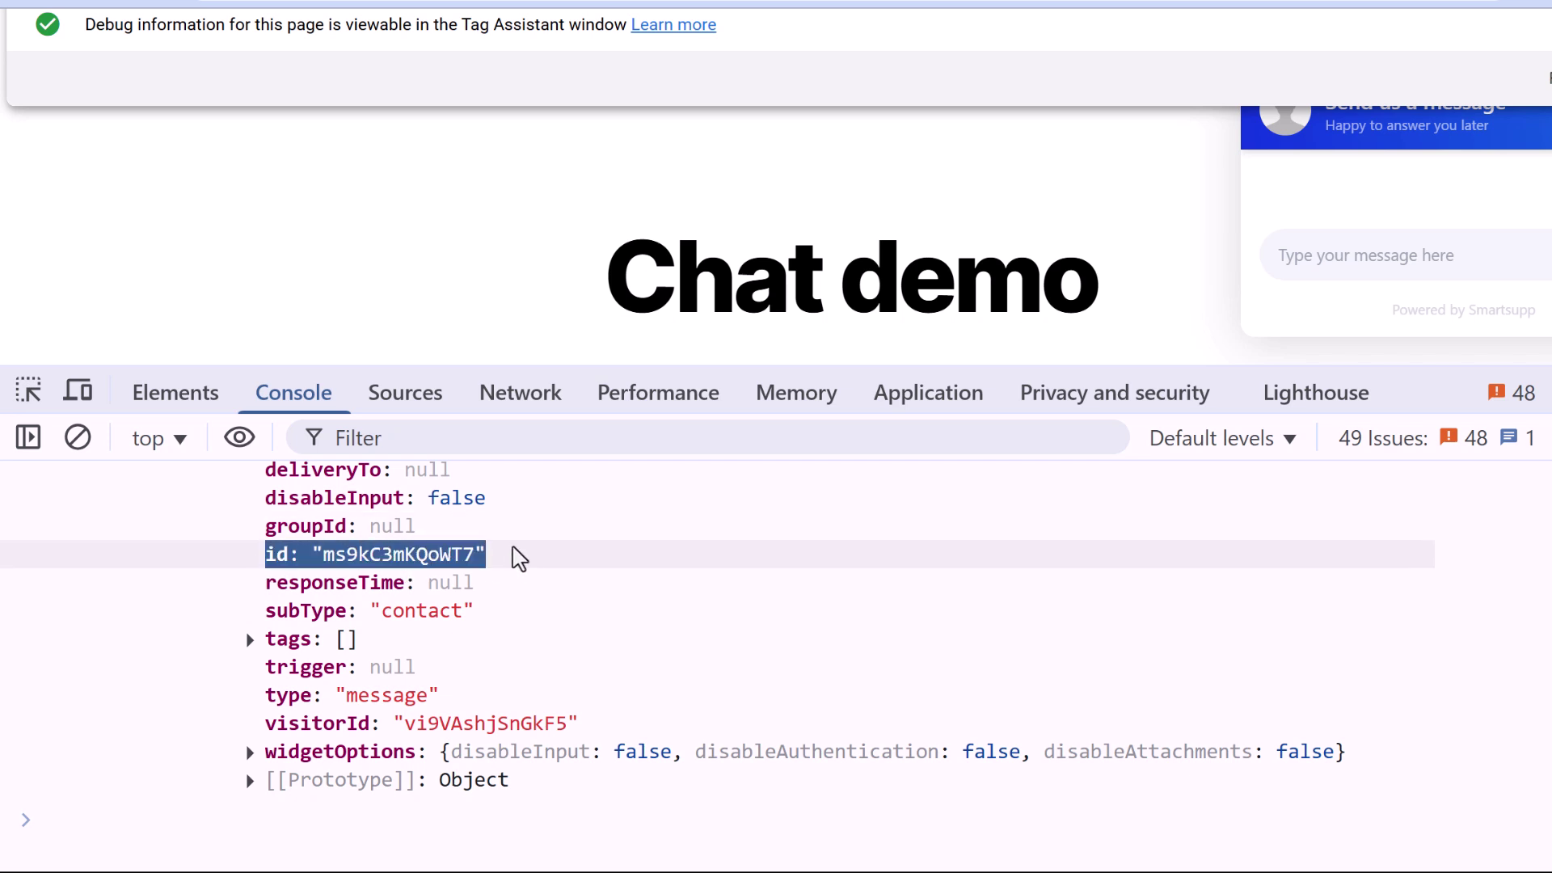
pyautogui.moveTo(270, 613); pyautogui.dragTo(485, 621)
pyautogui.click(485, 618)
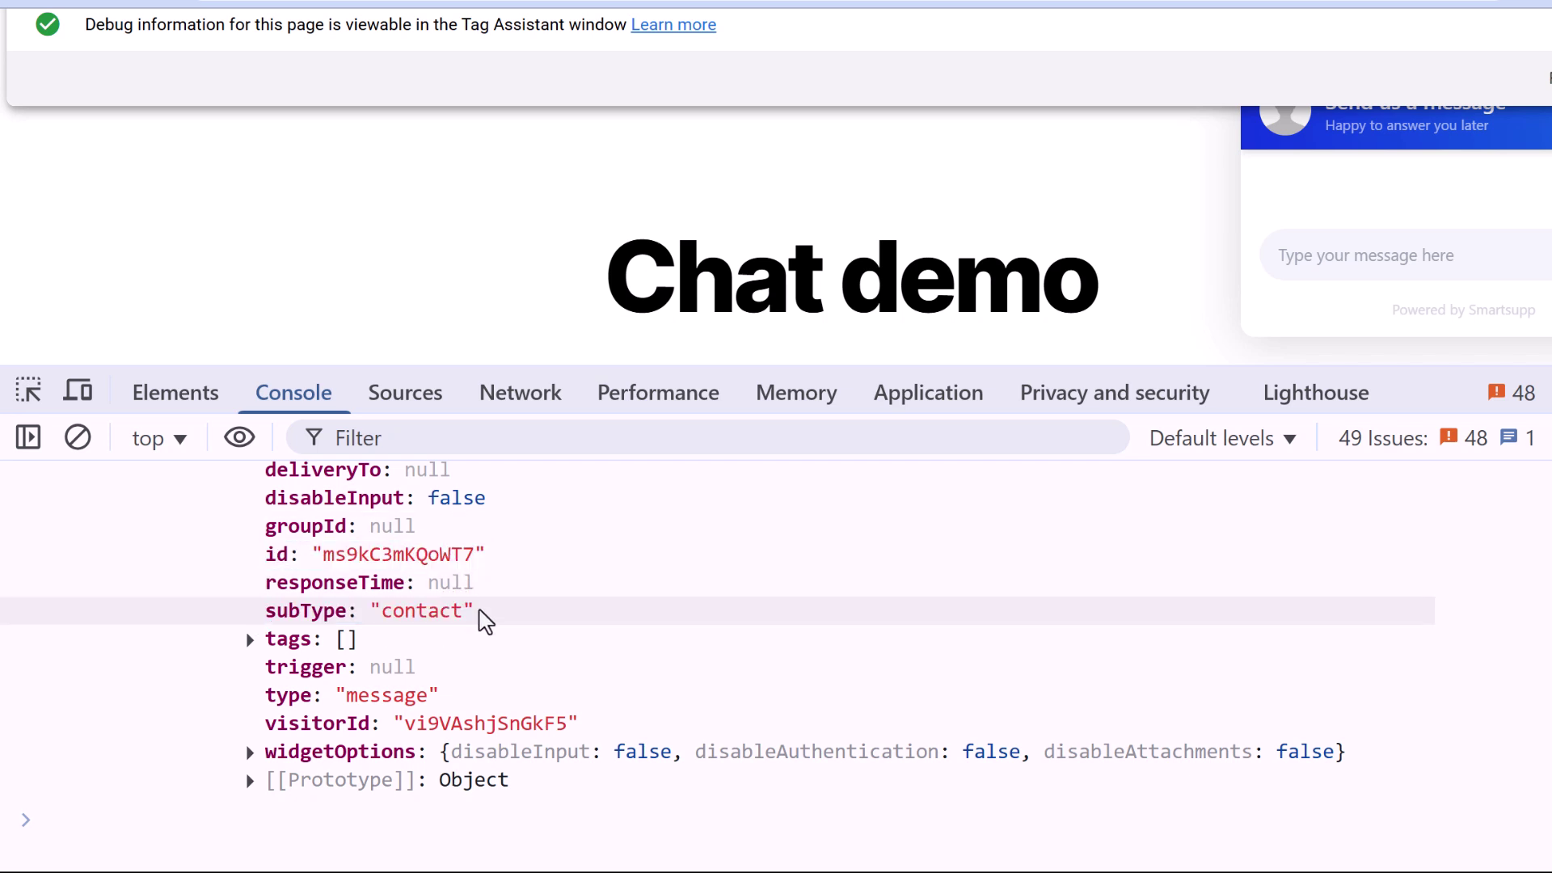
pyautogui.moveTo(267, 697); pyautogui.dragTo(459, 704)
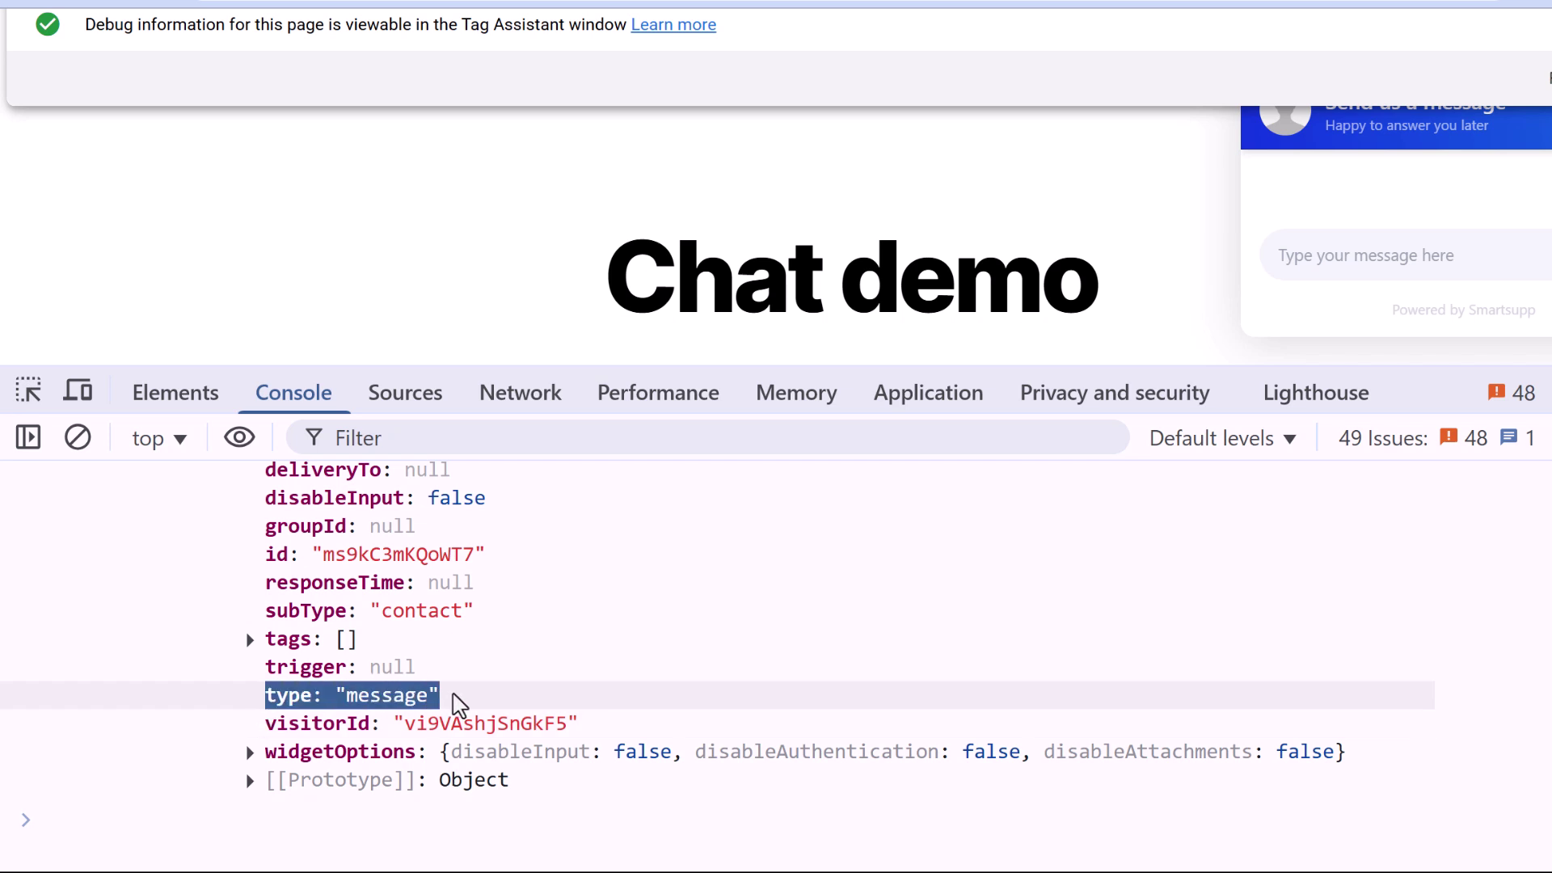
pyautogui.doubleClick(515, 697)
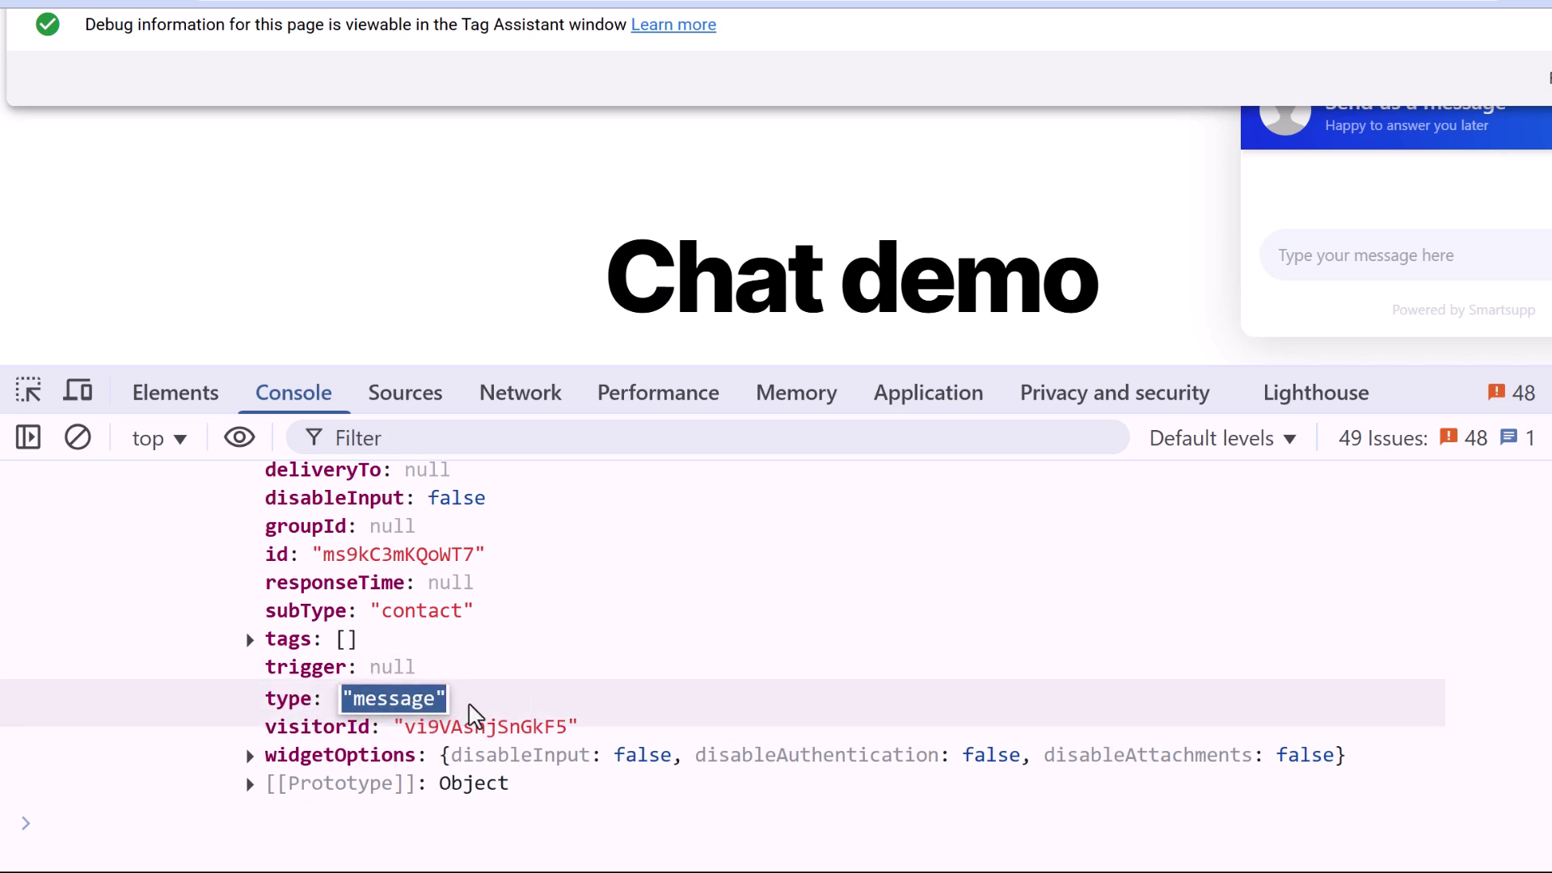
pyautogui.press('Escape')
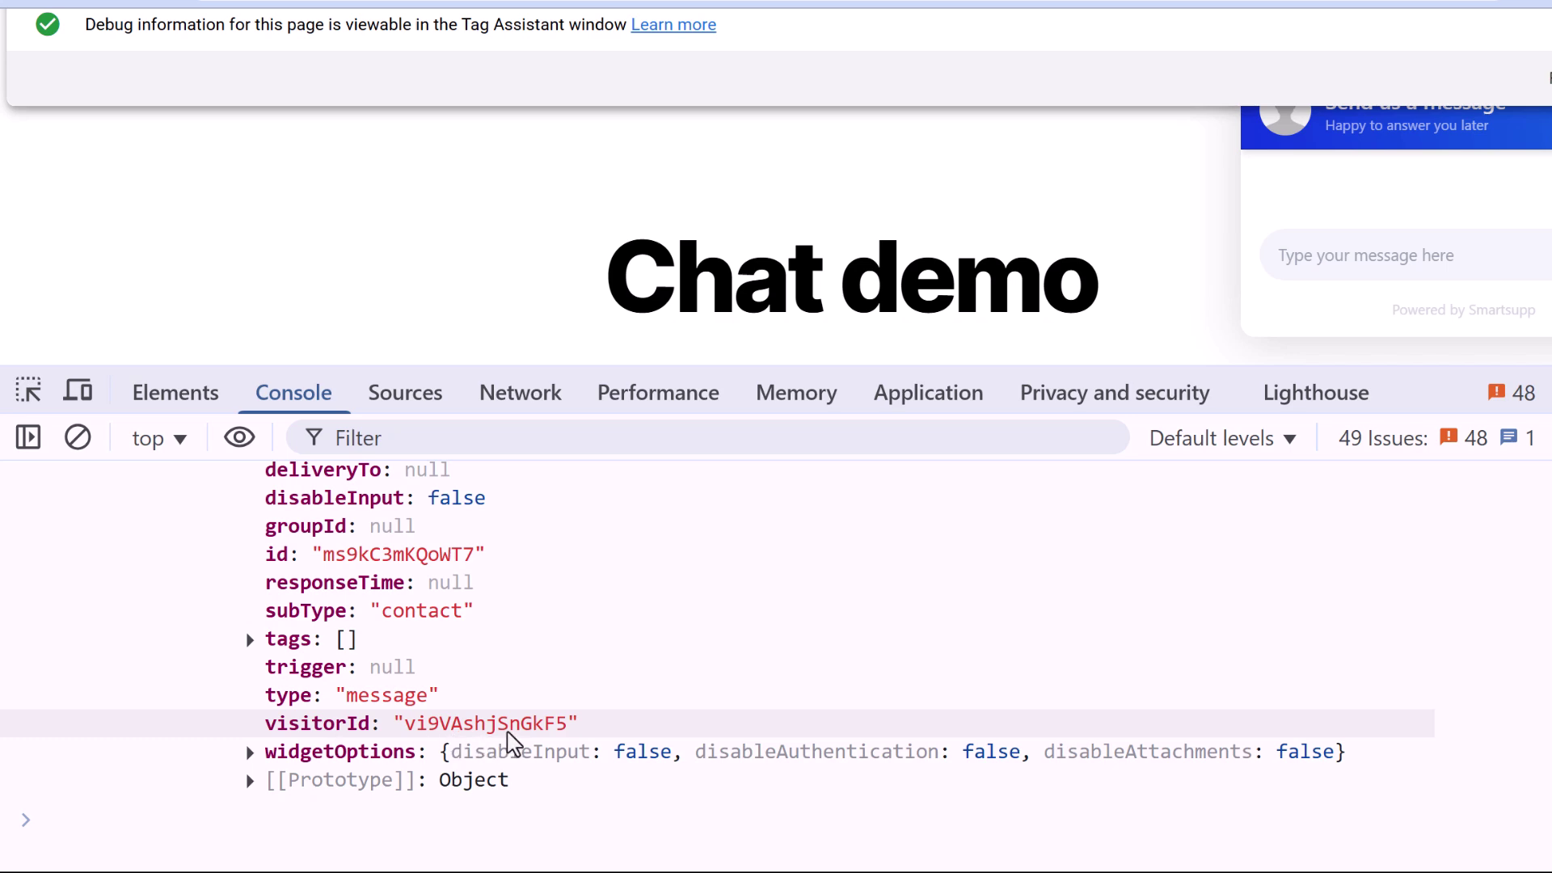
pyautogui.scroll(7, 495, 739)
pyautogui.scroll(-5, 520, 752)
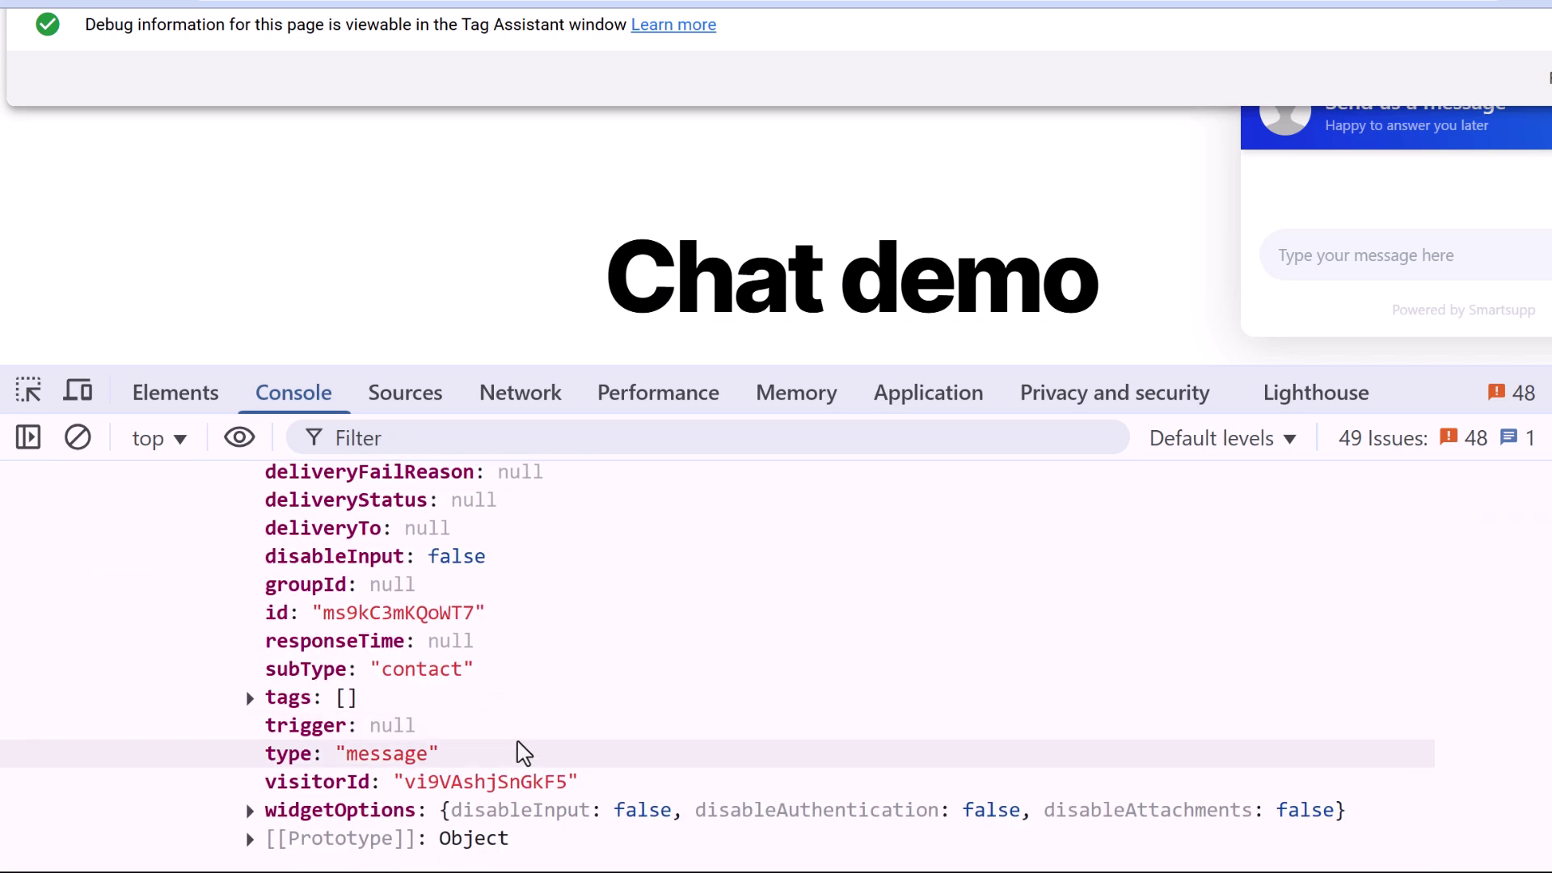
pyautogui.scroll(3, 525, 736)
pyautogui.scroll(-3, 533, 688)
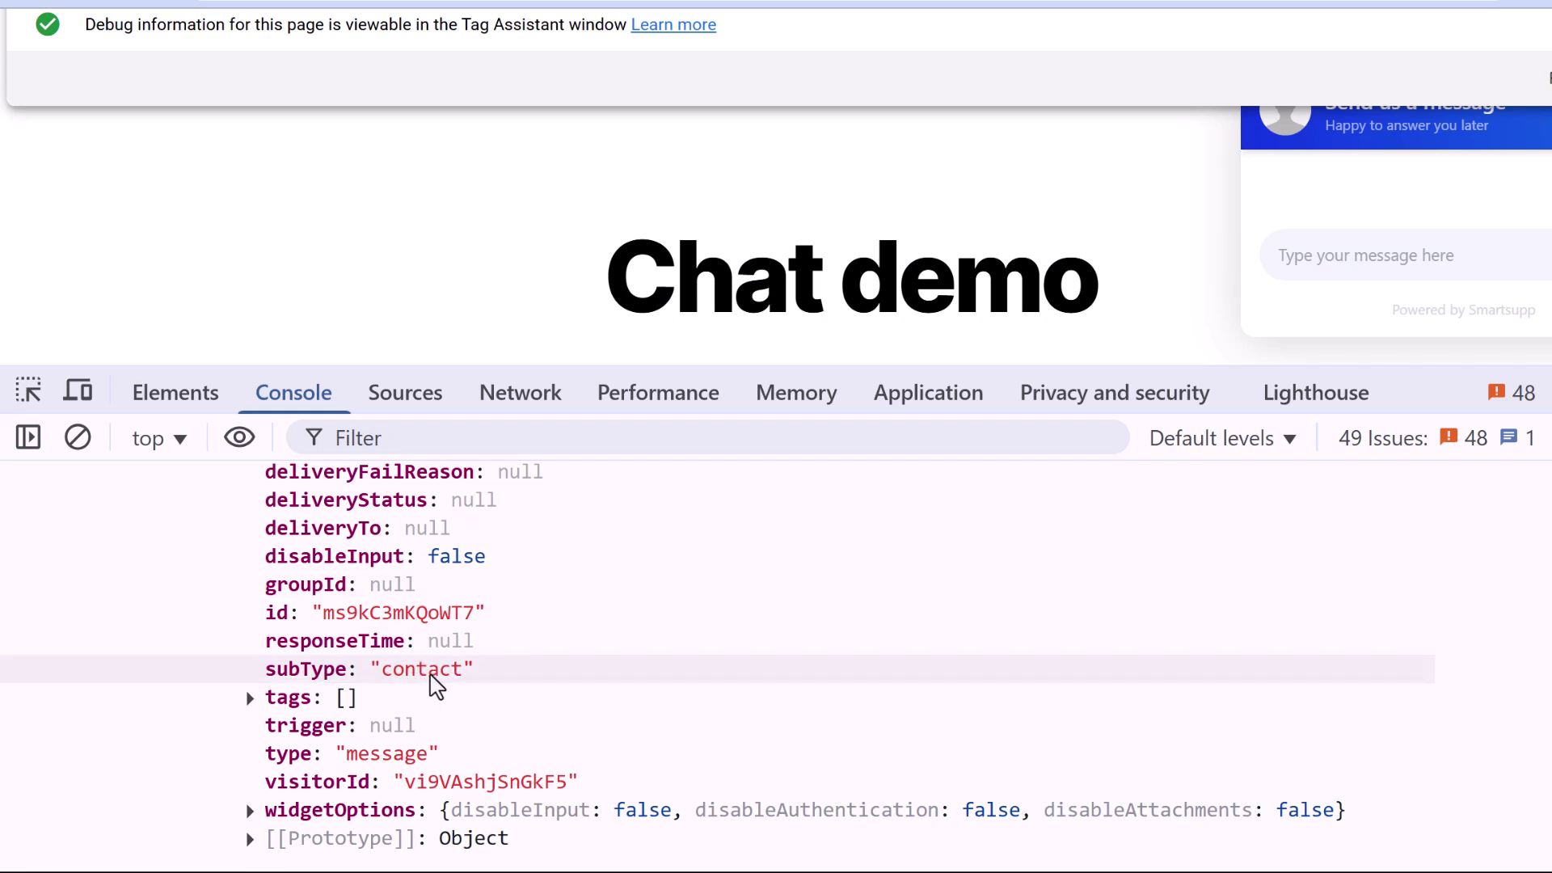
pyautogui.scroll(5, 429, 684)
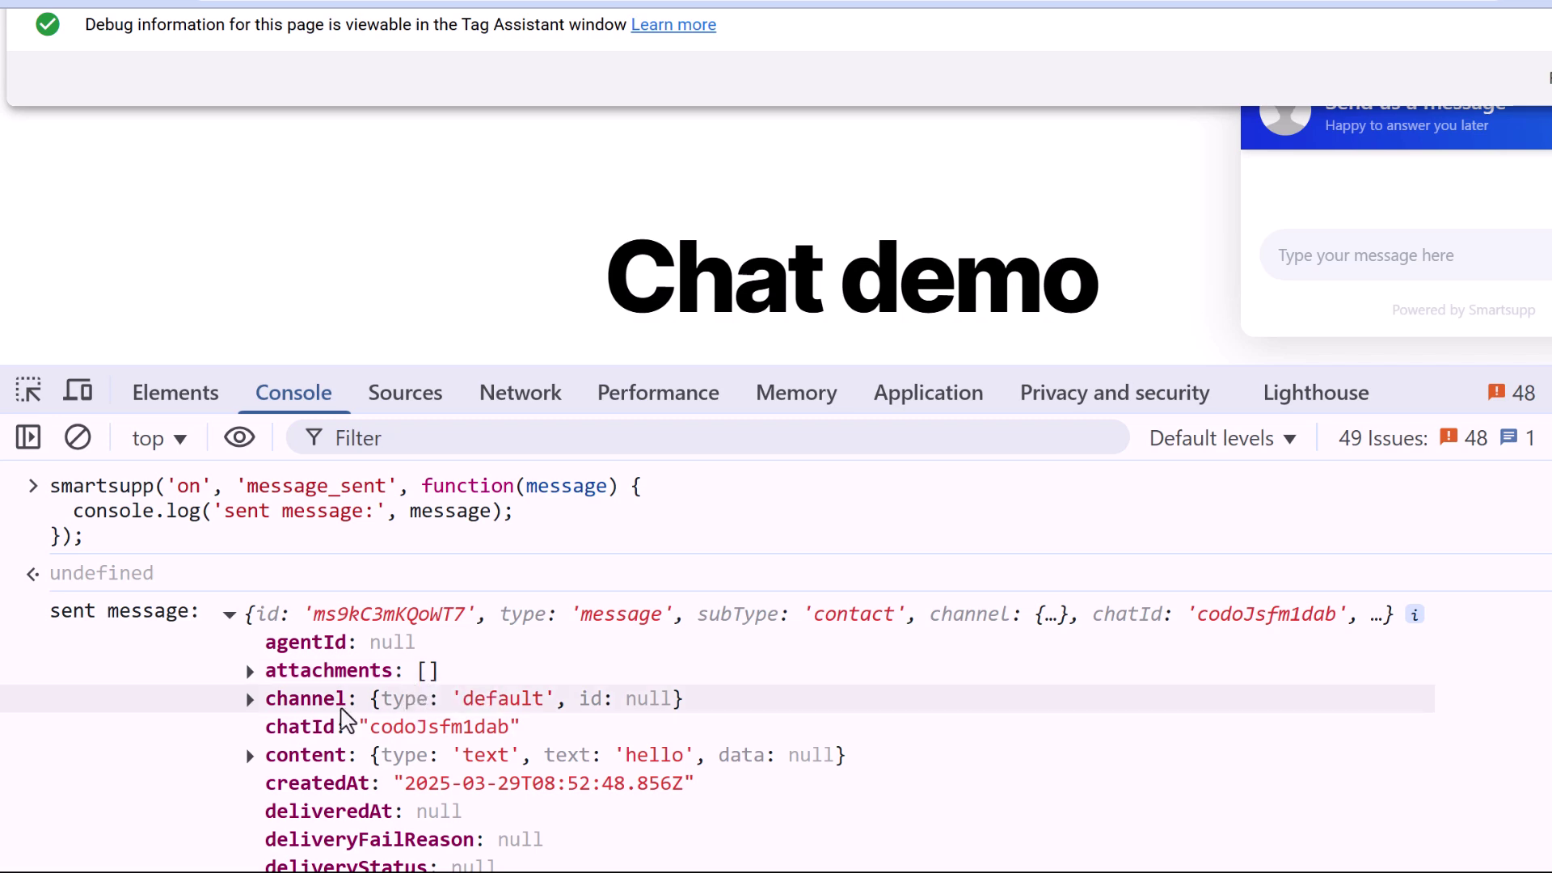
pyautogui.scroll(-5, 412, 671)
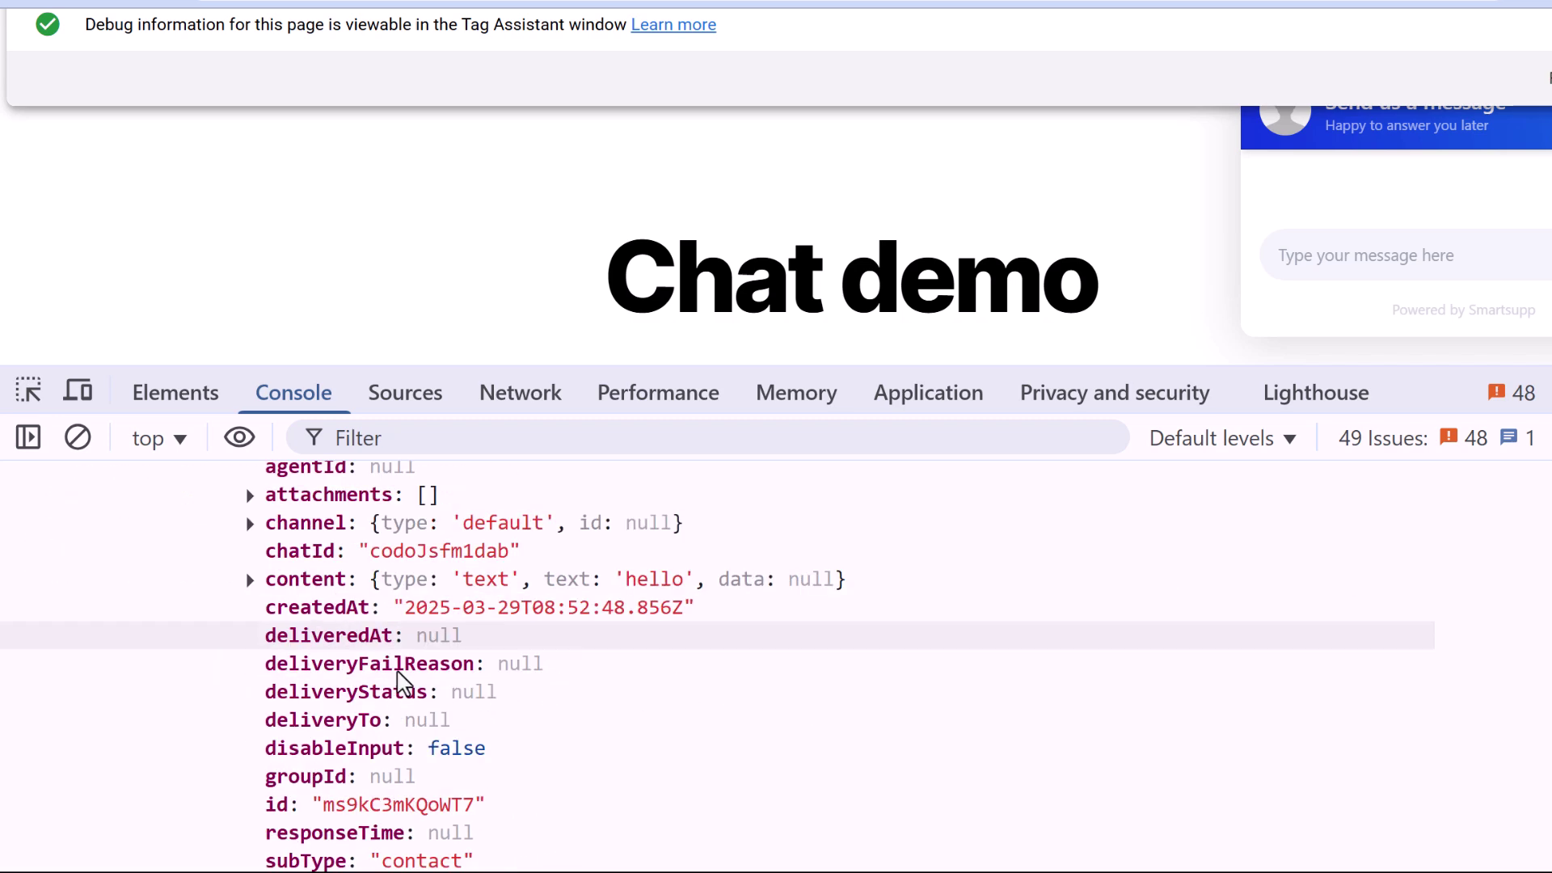
pyautogui.scroll(5, 323, 671)
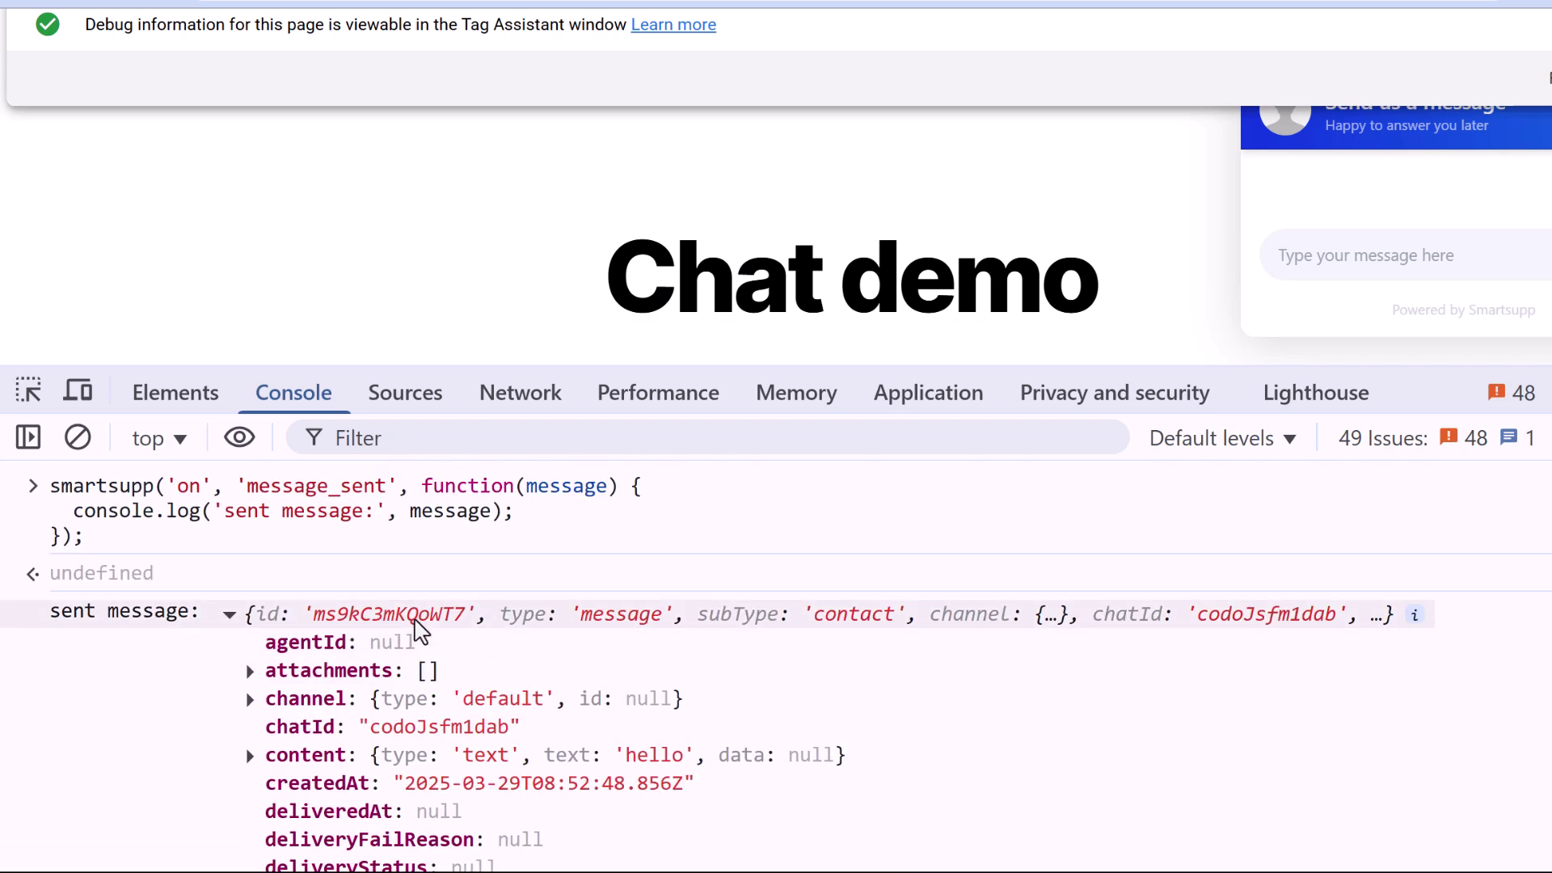
pyautogui.scroll(-5, 372, 691)
pyautogui.scroll(5, 407, 687)
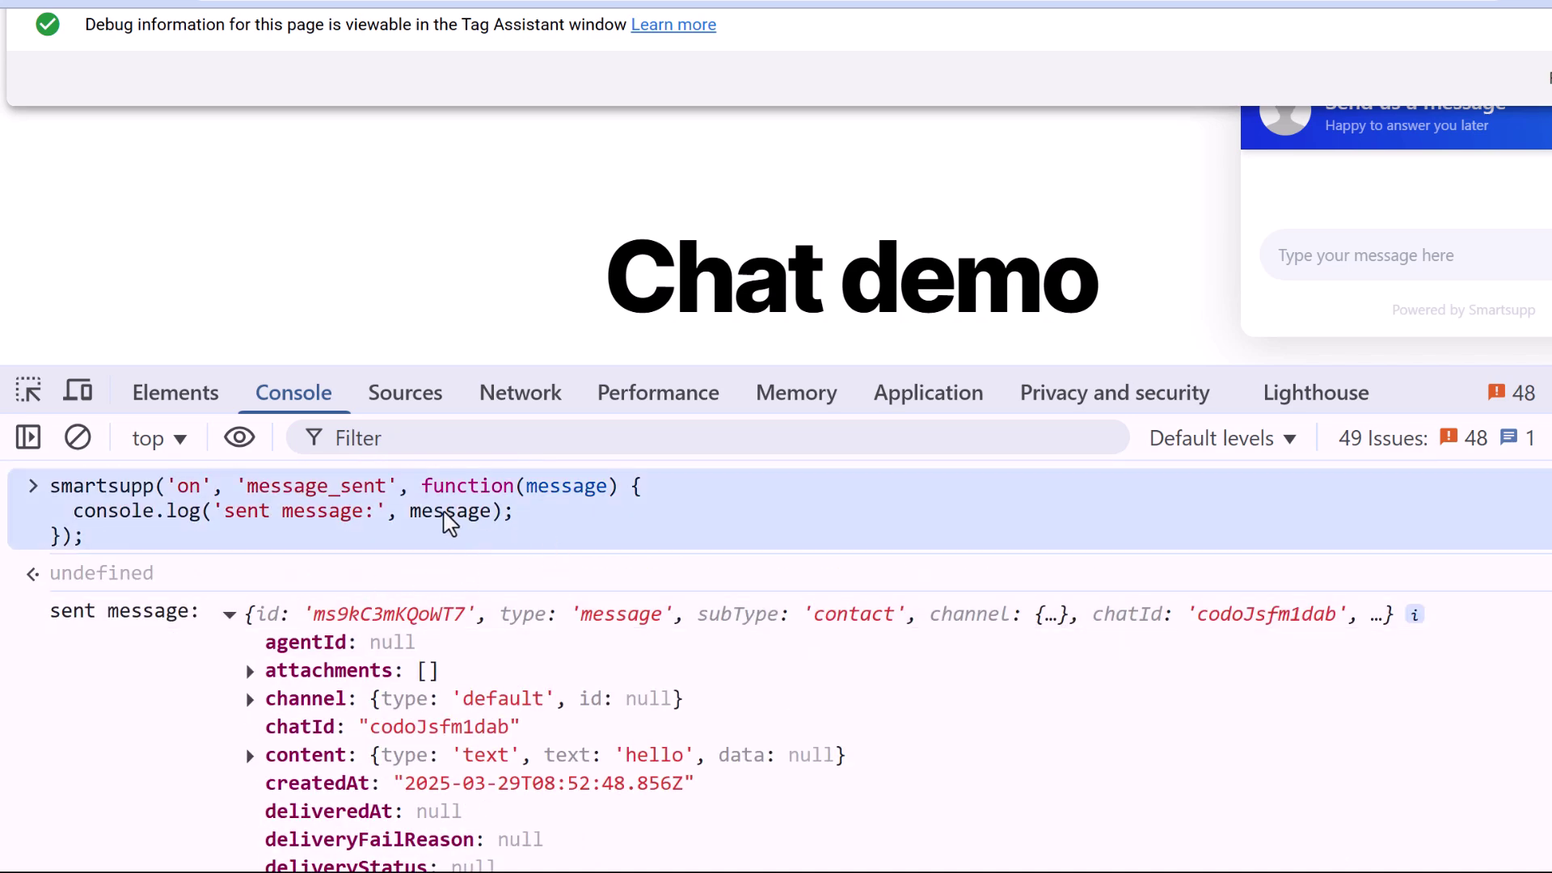
# - Compare the message argument in the console listener with the full set of properties in the logged object
pyautogui.doubleClick(449, 511)
pyautogui.scroll(-5, 376, 679)
pyautogui.keyDown('shift'); pyautogui.click(520, 779); pyautogui.keyUp('shift')
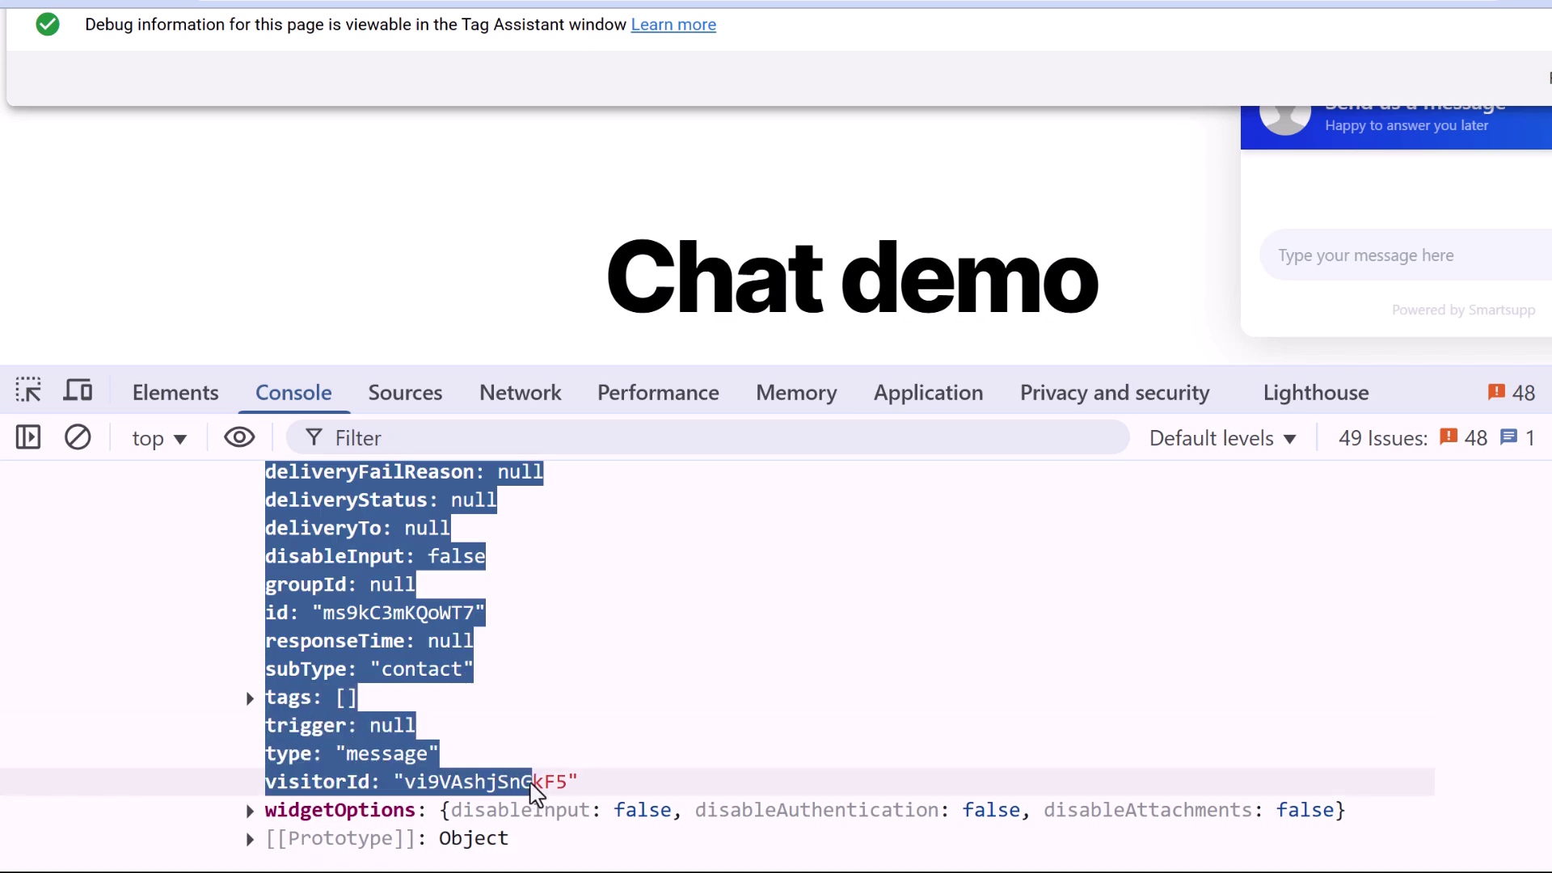
pyautogui.click(497, 738)
pyautogui.scroll(5, 496, 738)
pyautogui.scroll(-3, 461, 517)
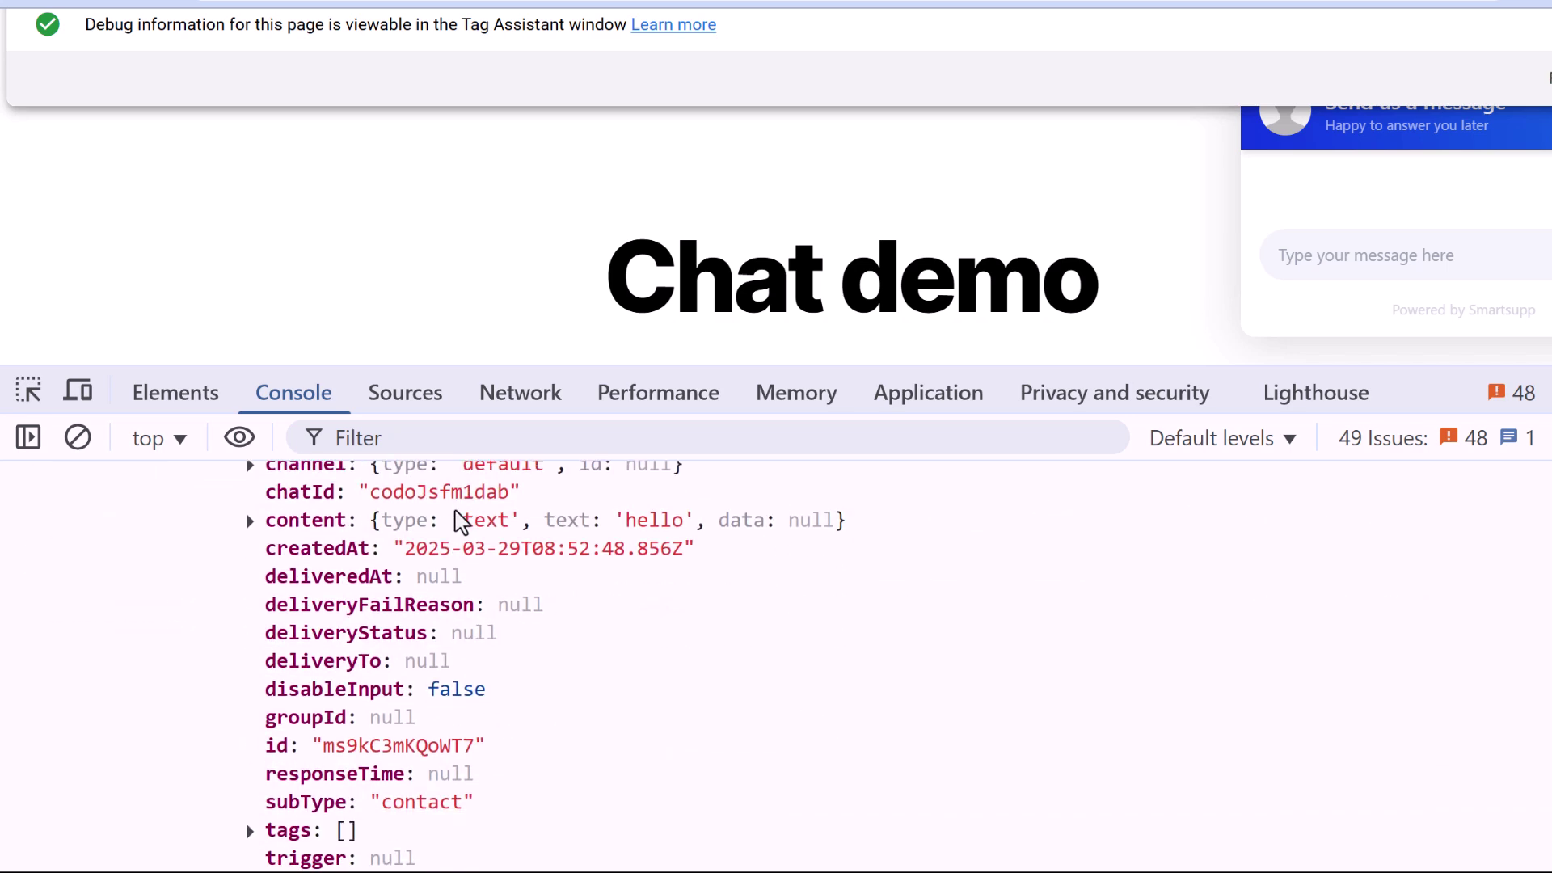
pyautogui.scroll(-2, 339, 695)
pyautogui.scroll(5, 398, 596)
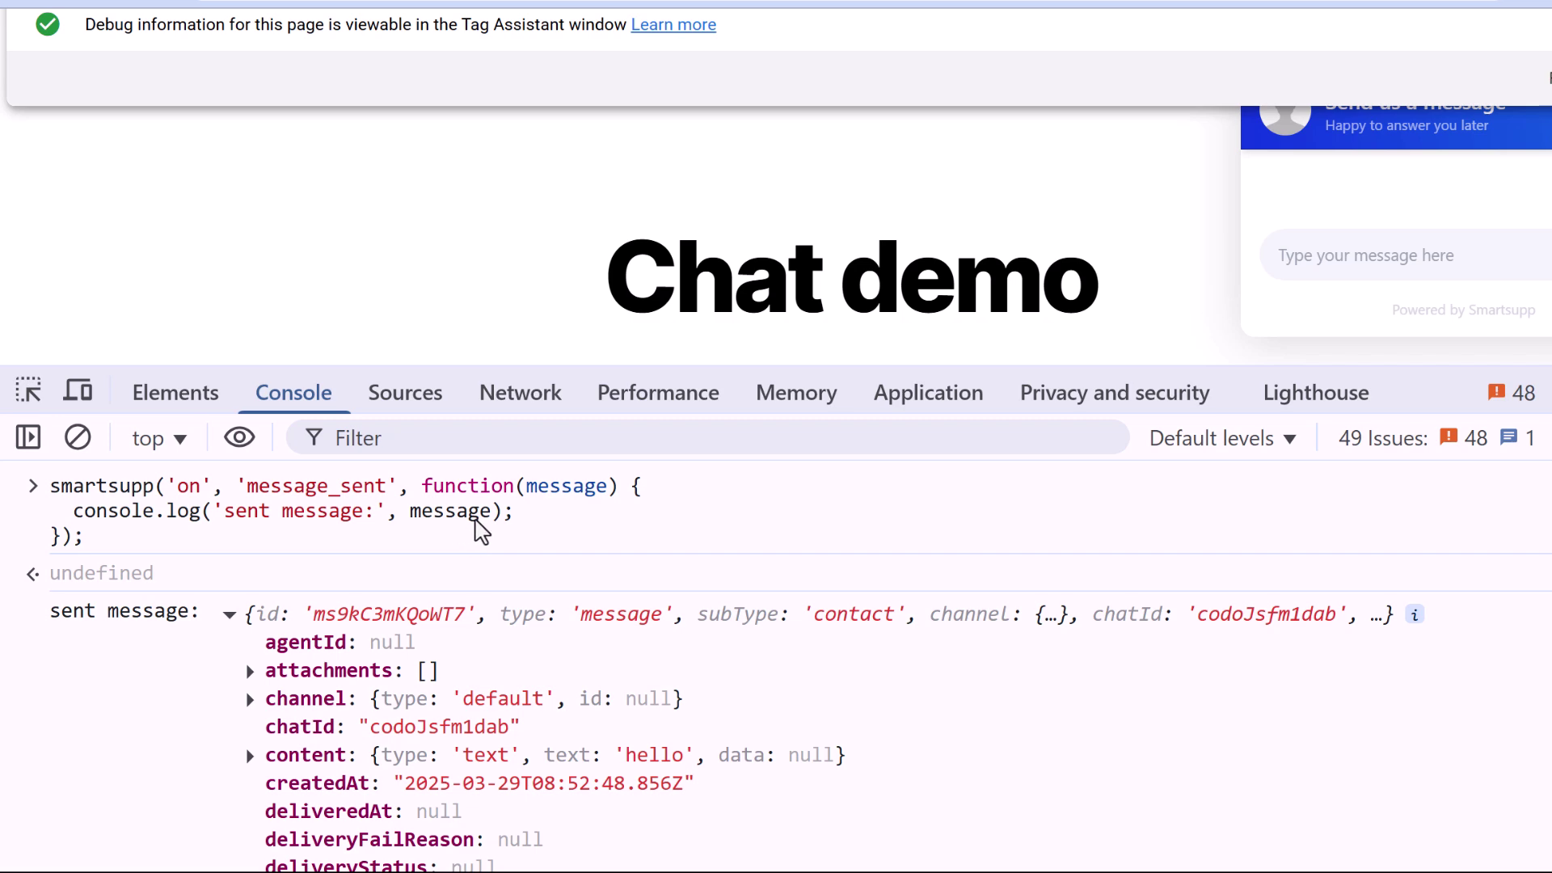
pyautogui.scroll(-5, 319, 696)
pyautogui.scroll(-1, 201, 823)
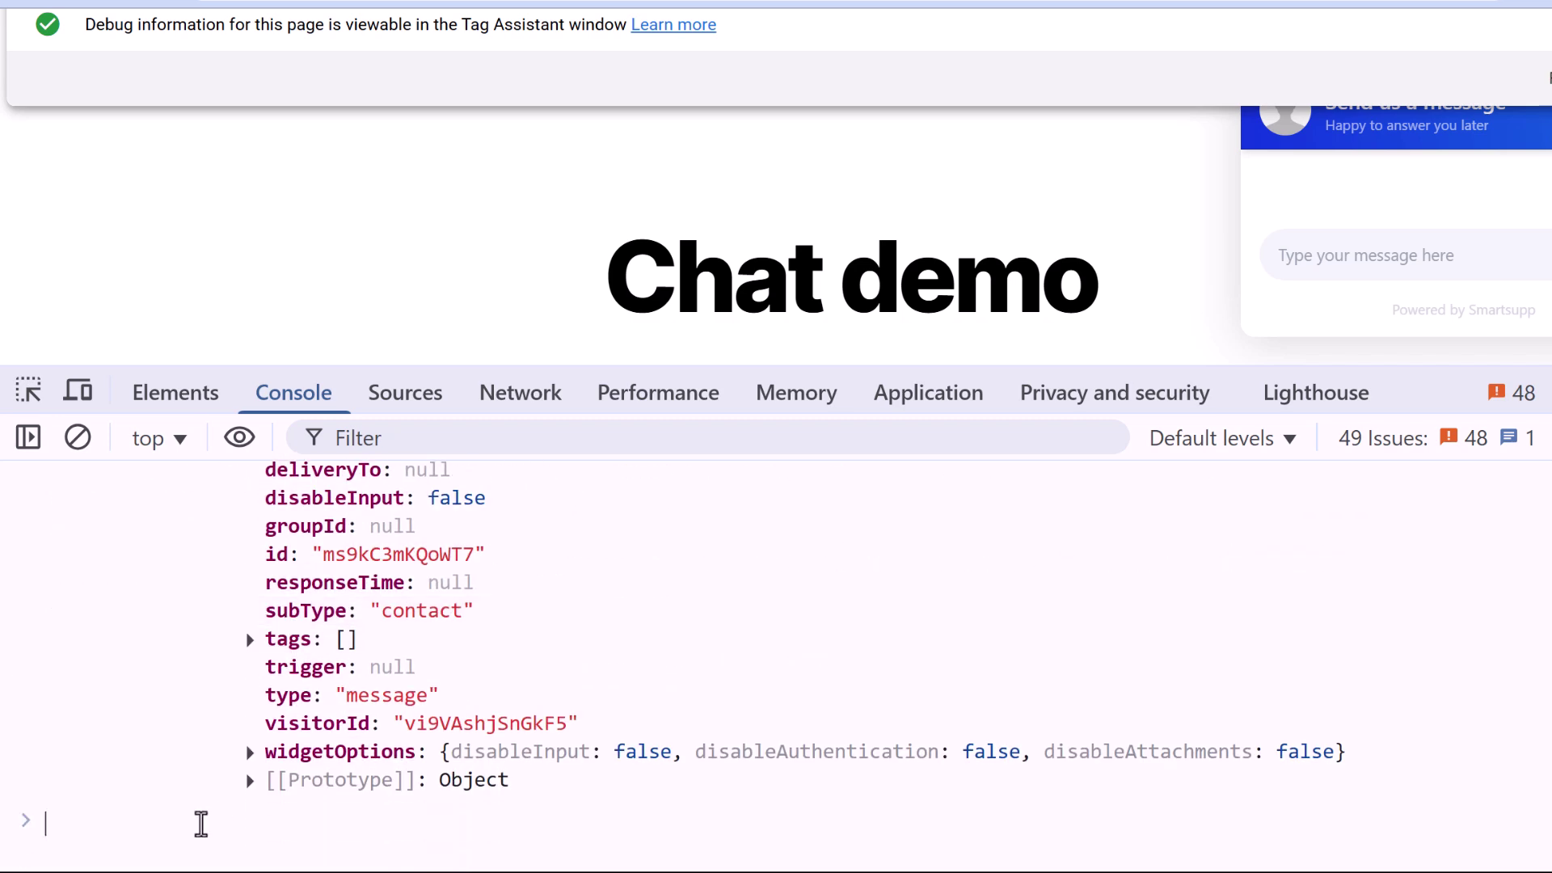
# - Draft a version of the message_sent listener that logs message.subType, and clear it from the console prompt
pyautogui.press('Up')
pyautogui.click(512, 823)
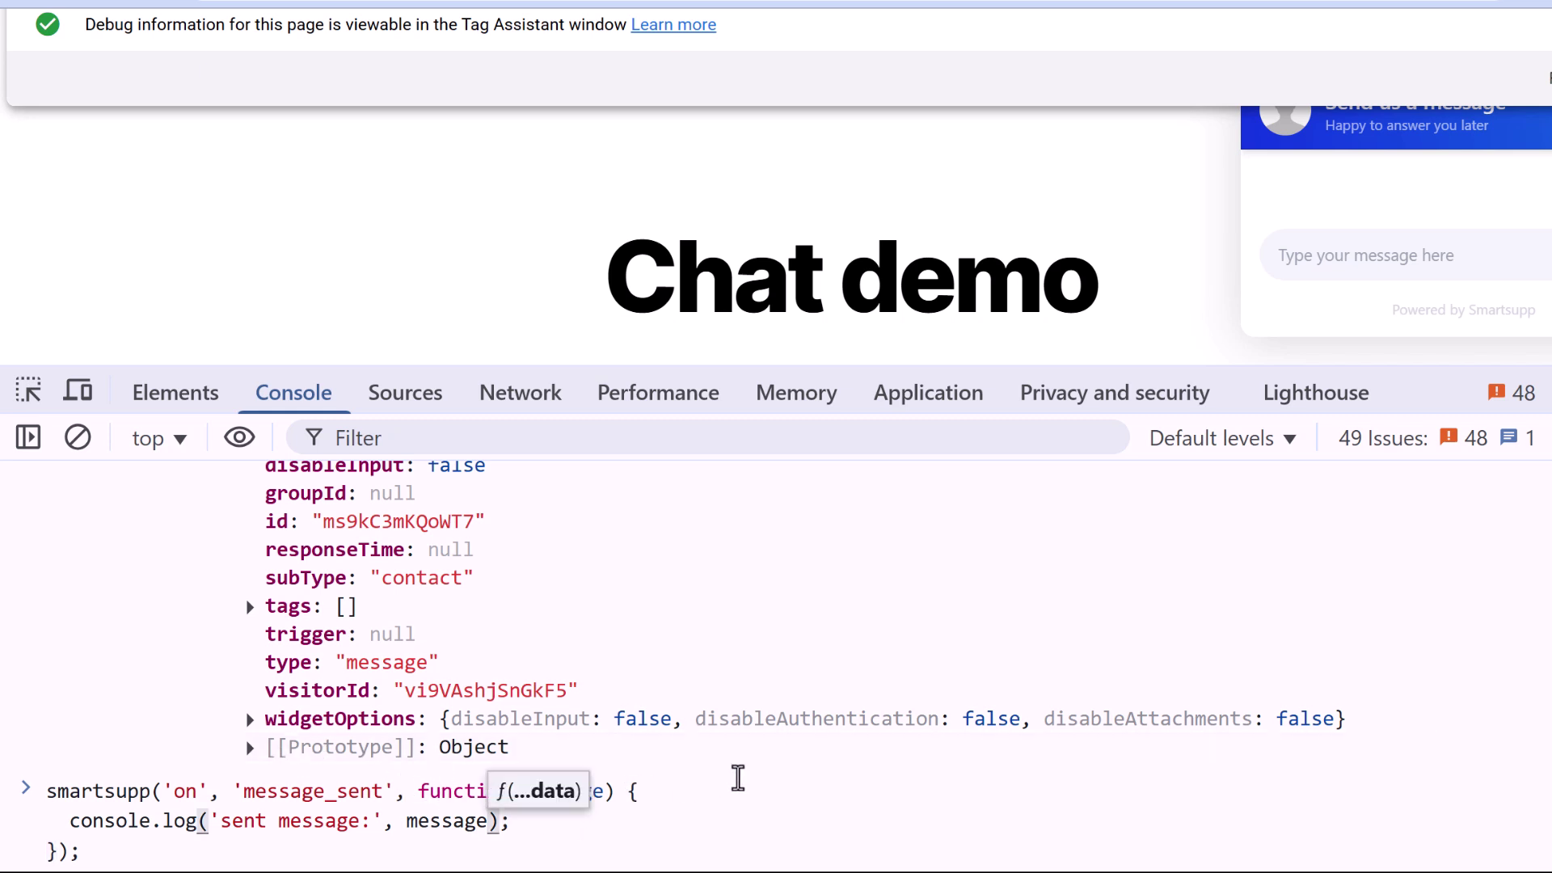
pyautogui.write('.subType')
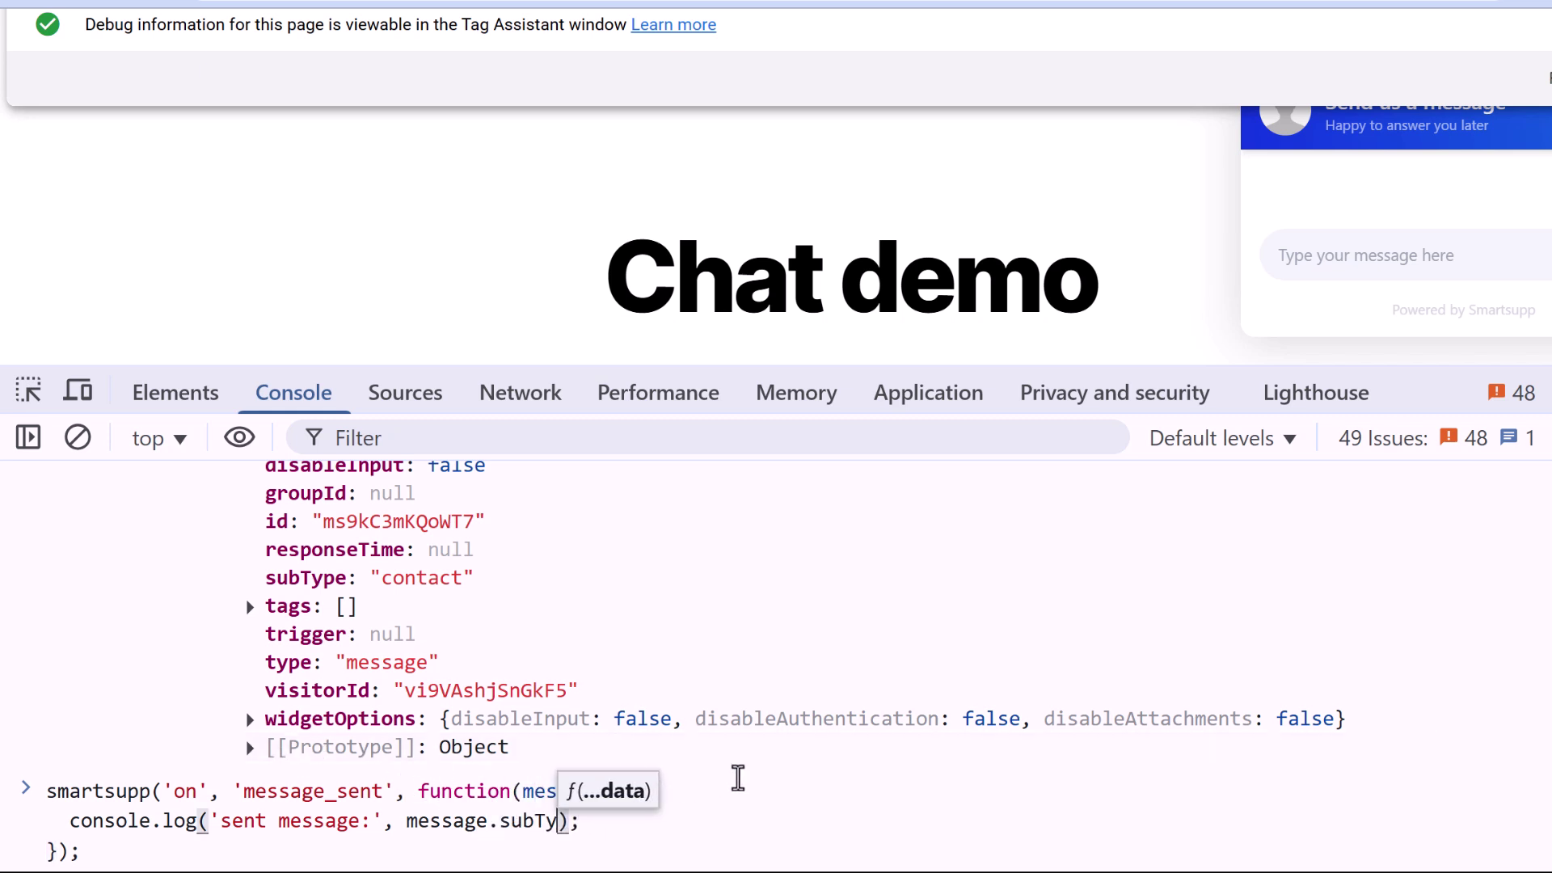
pyautogui.hotkey('ctrl', 'a')
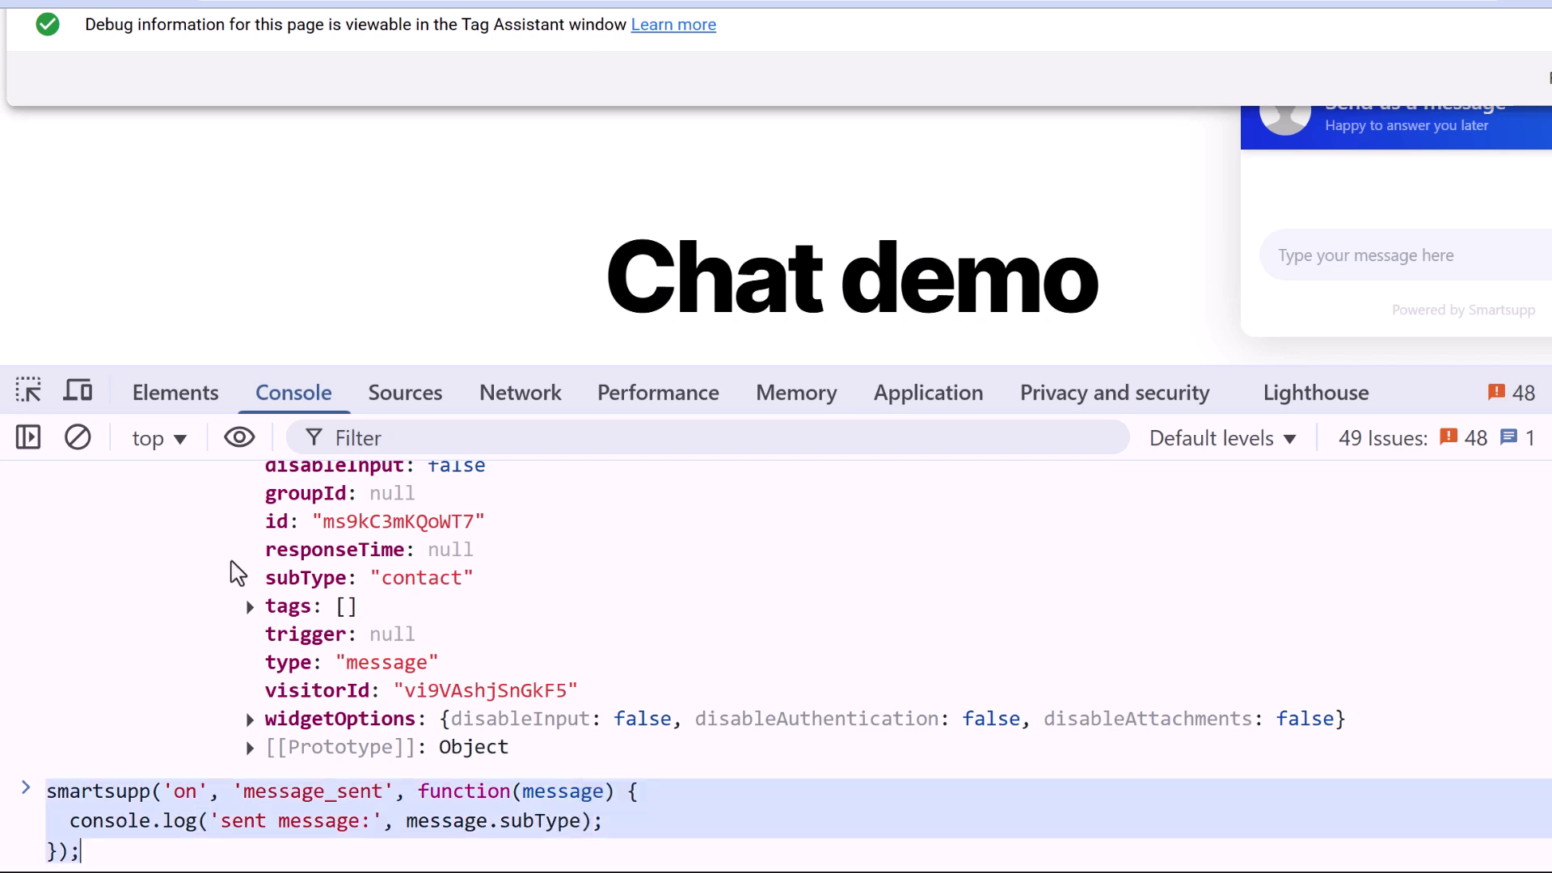
pyautogui.press('BackSpace')
# - Reload the chat demo page
pyautogui.scroll(5, 327, 645)
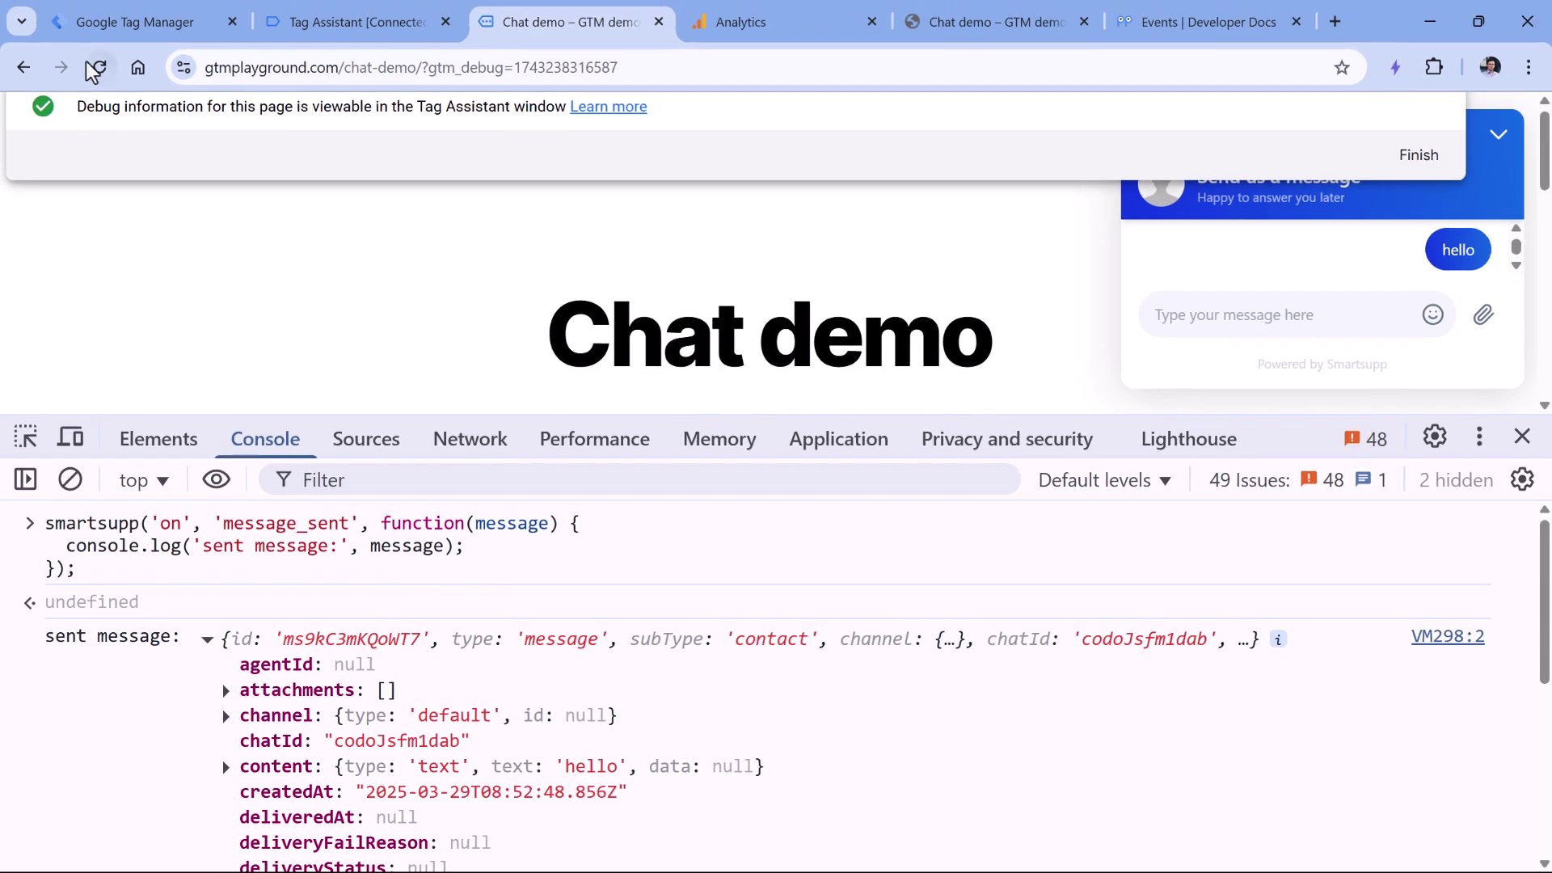
pyautogui.click(99, 67)
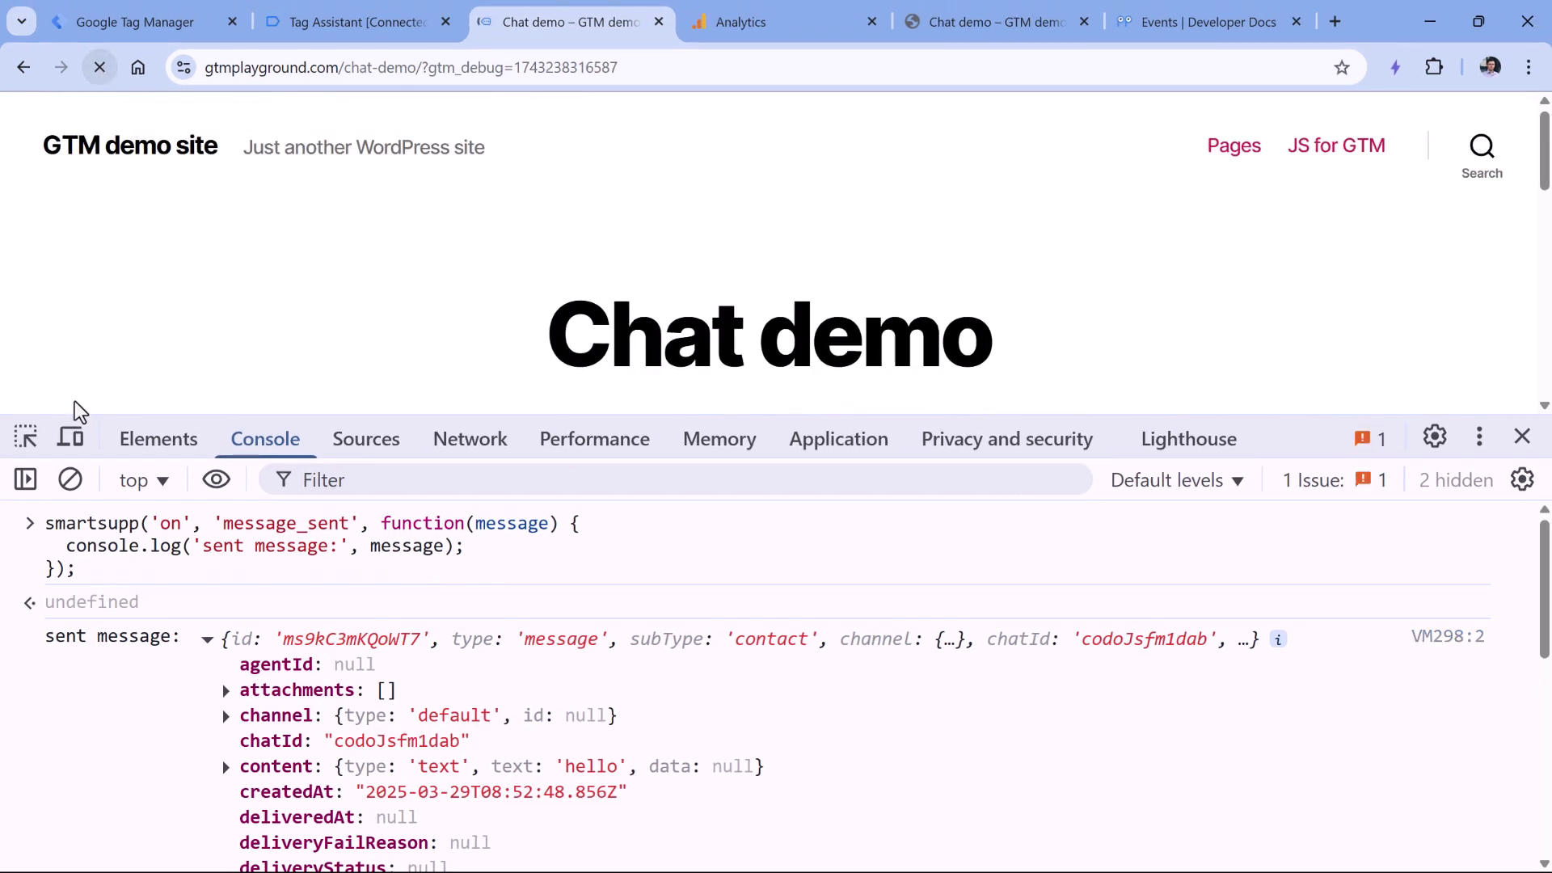
# - Clear the console and run the Smartsupp message_sent listener that logs 'sent message:' with message.subType
pyautogui.click(70, 479)
pyautogui.click(76, 520)
pyautogui.write("smartsupp('on', 'message_sent', function(message) {   console.log('sent message:', message.subType); });")
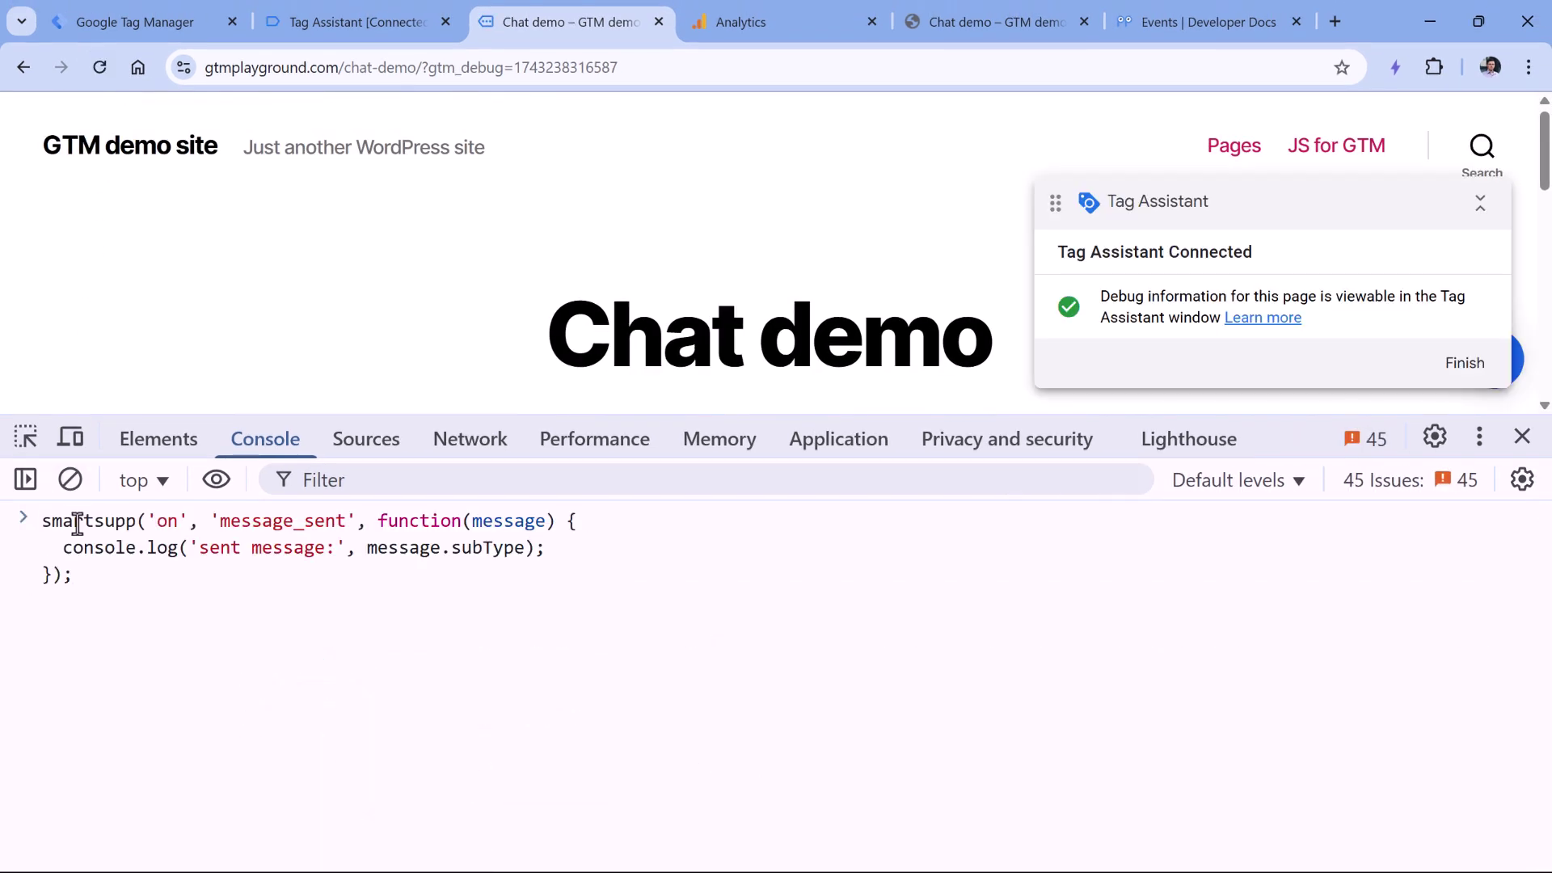
pyautogui.press('Return')
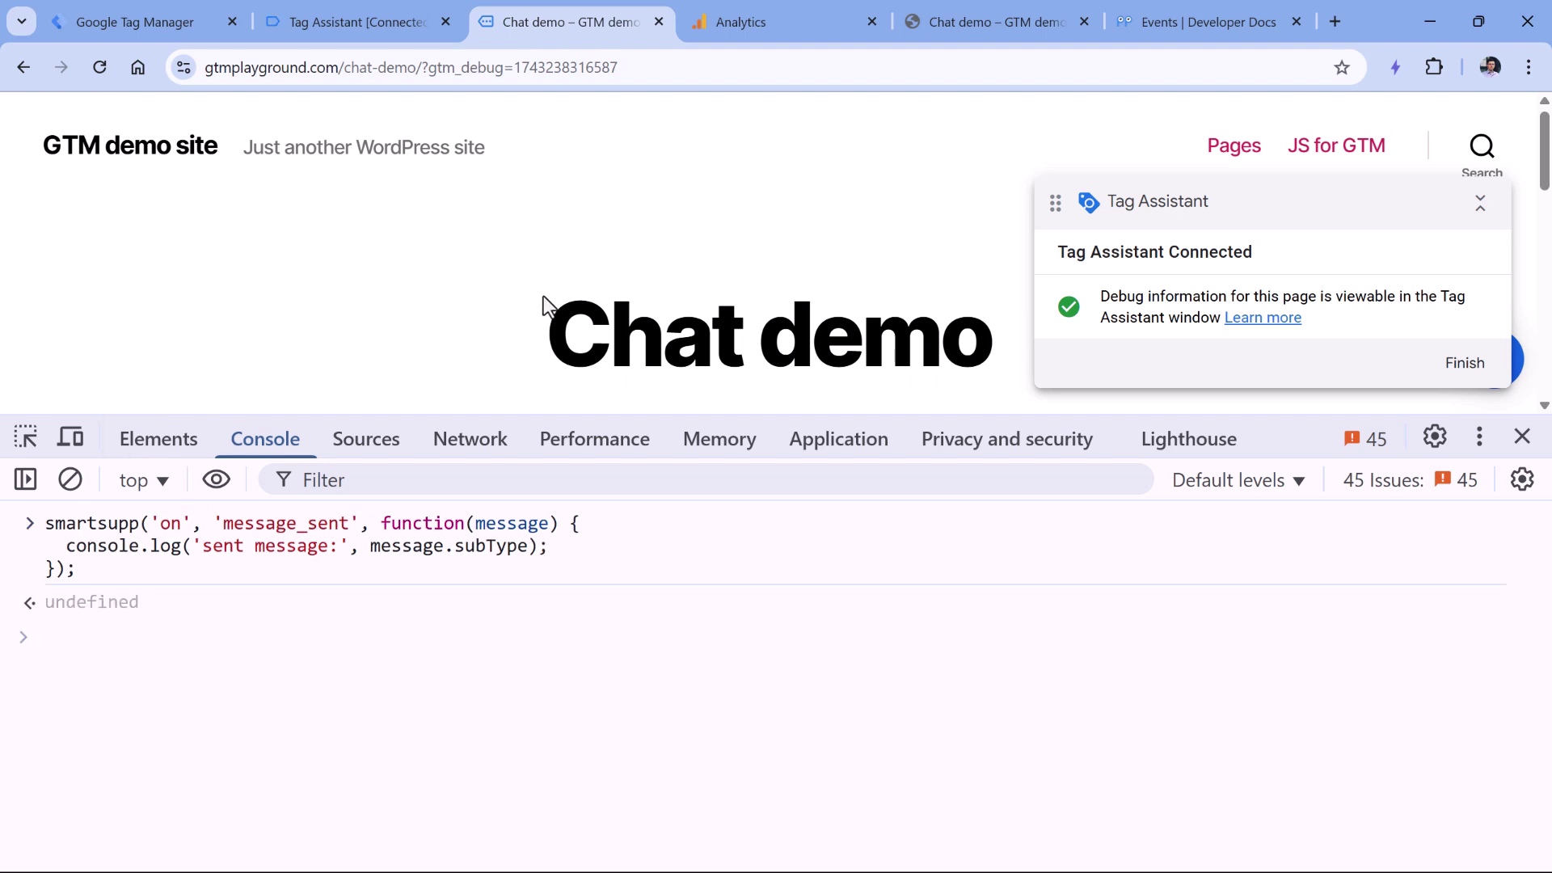
# - Move the Tag Assistant badge away from the chat bubble, open the chat and send the message "test"
pyautogui.moveTo(1379, 204); pyautogui.dragTo(1060, 150)
pyautogui.click(1495, 360)
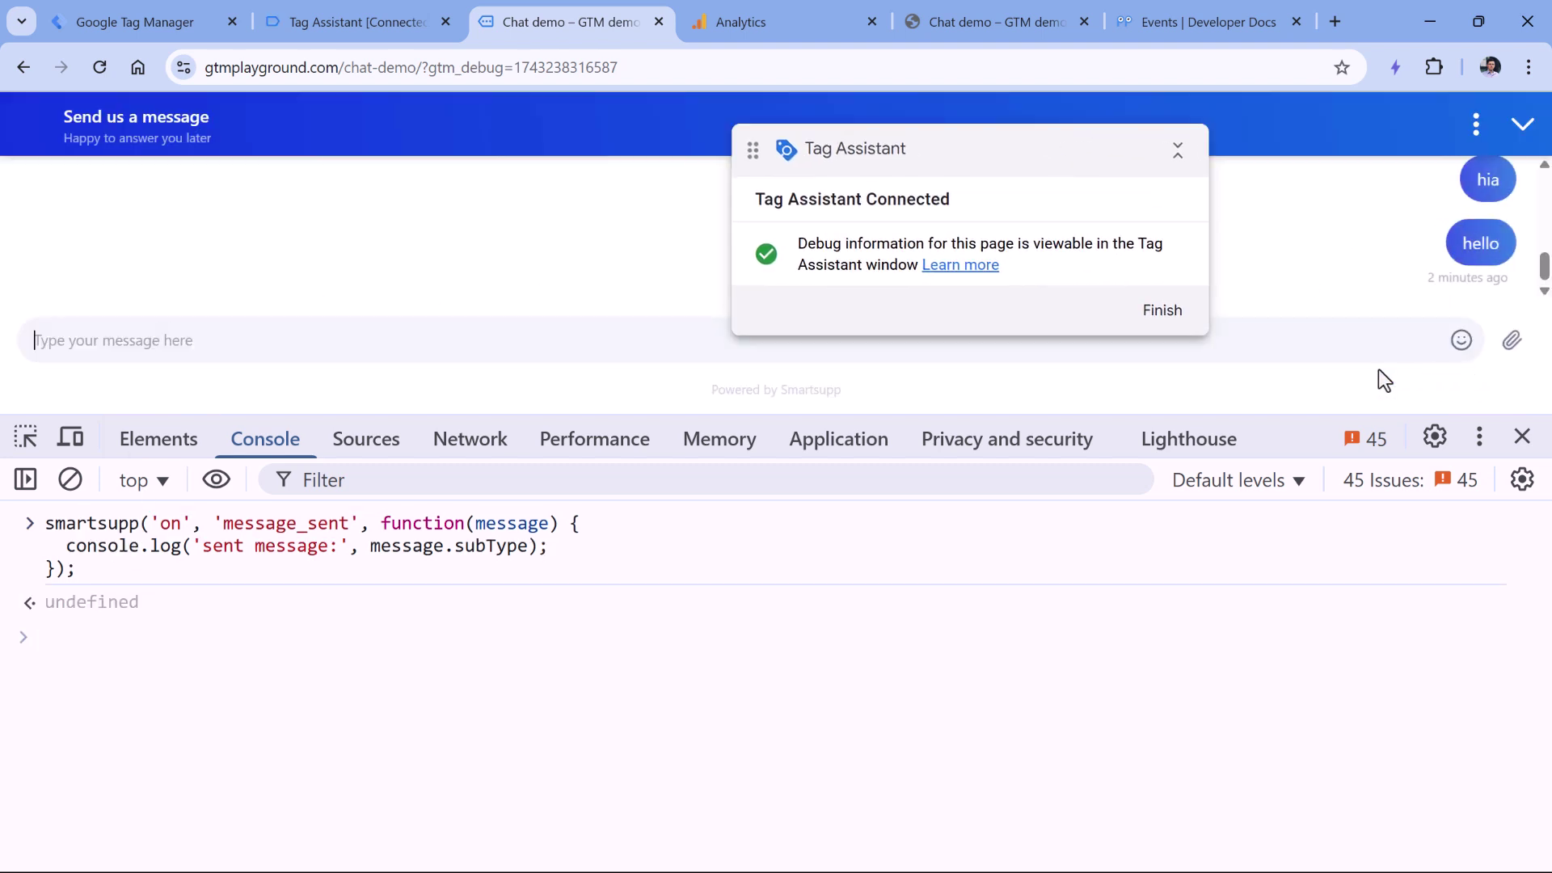
pyautogui.write('test')
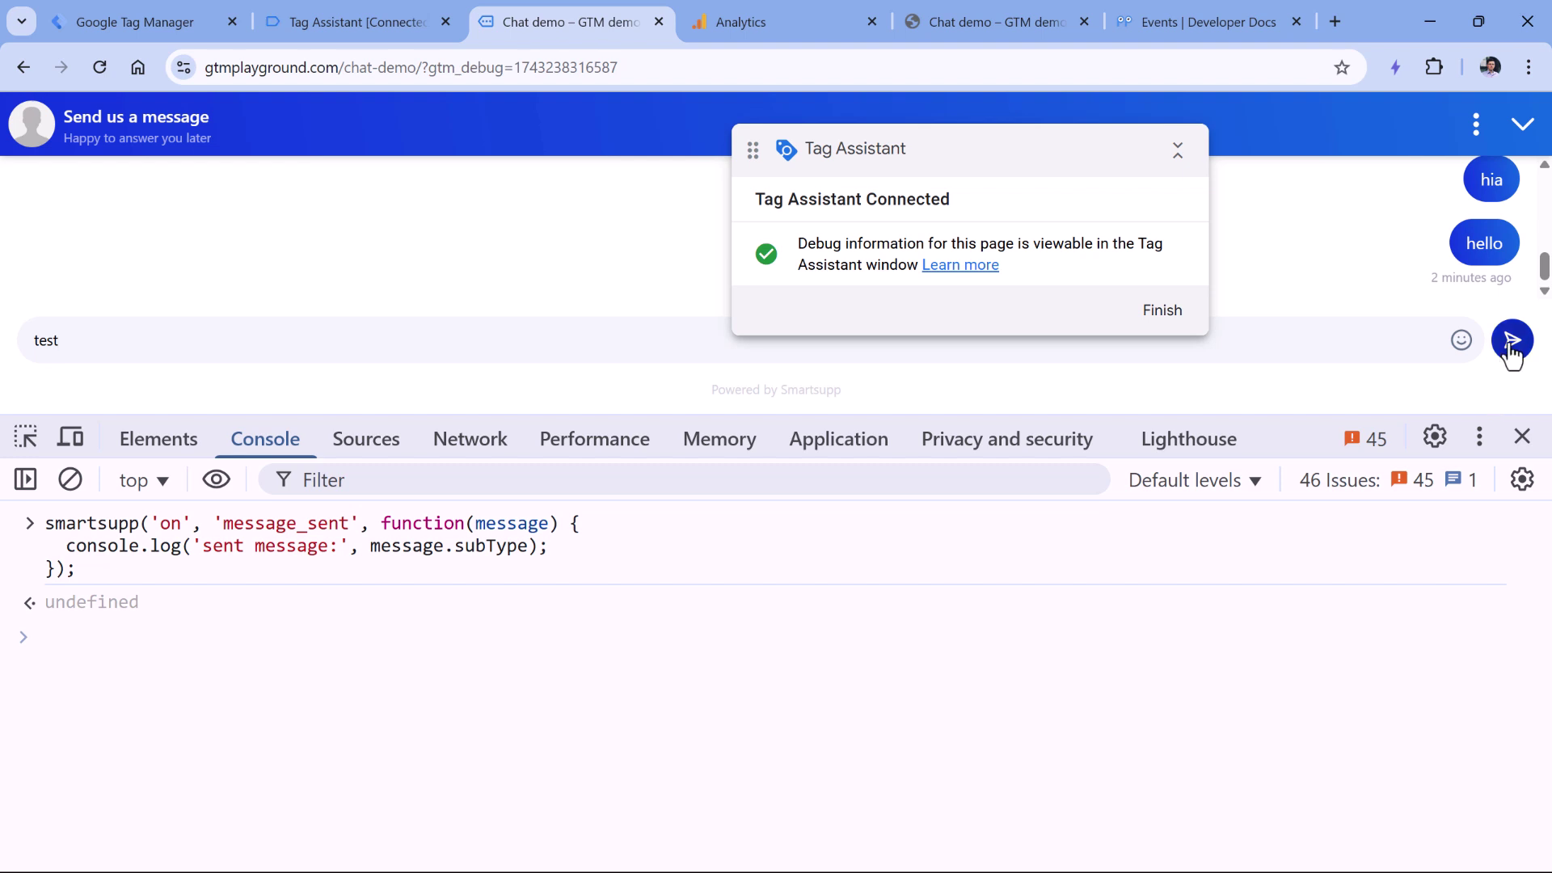
pyautogui.click(1513, 341)
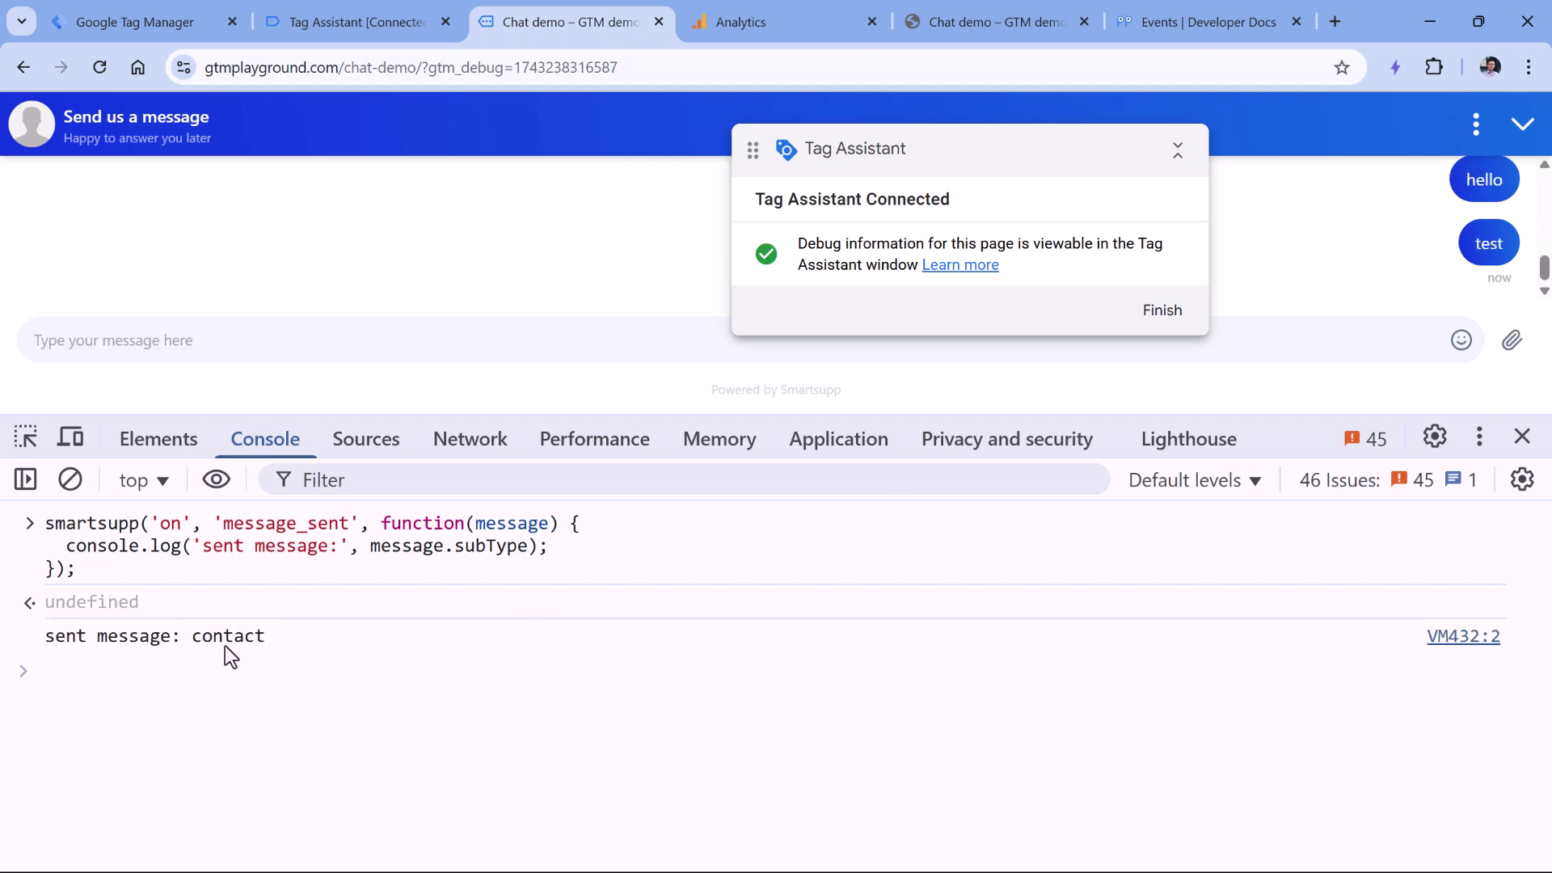
# - Enter the message_sent listener that logs message in the console prompt, and insert a window.dataLayer.push({}) call above its console.log line
pyautogui.click(216, 671)
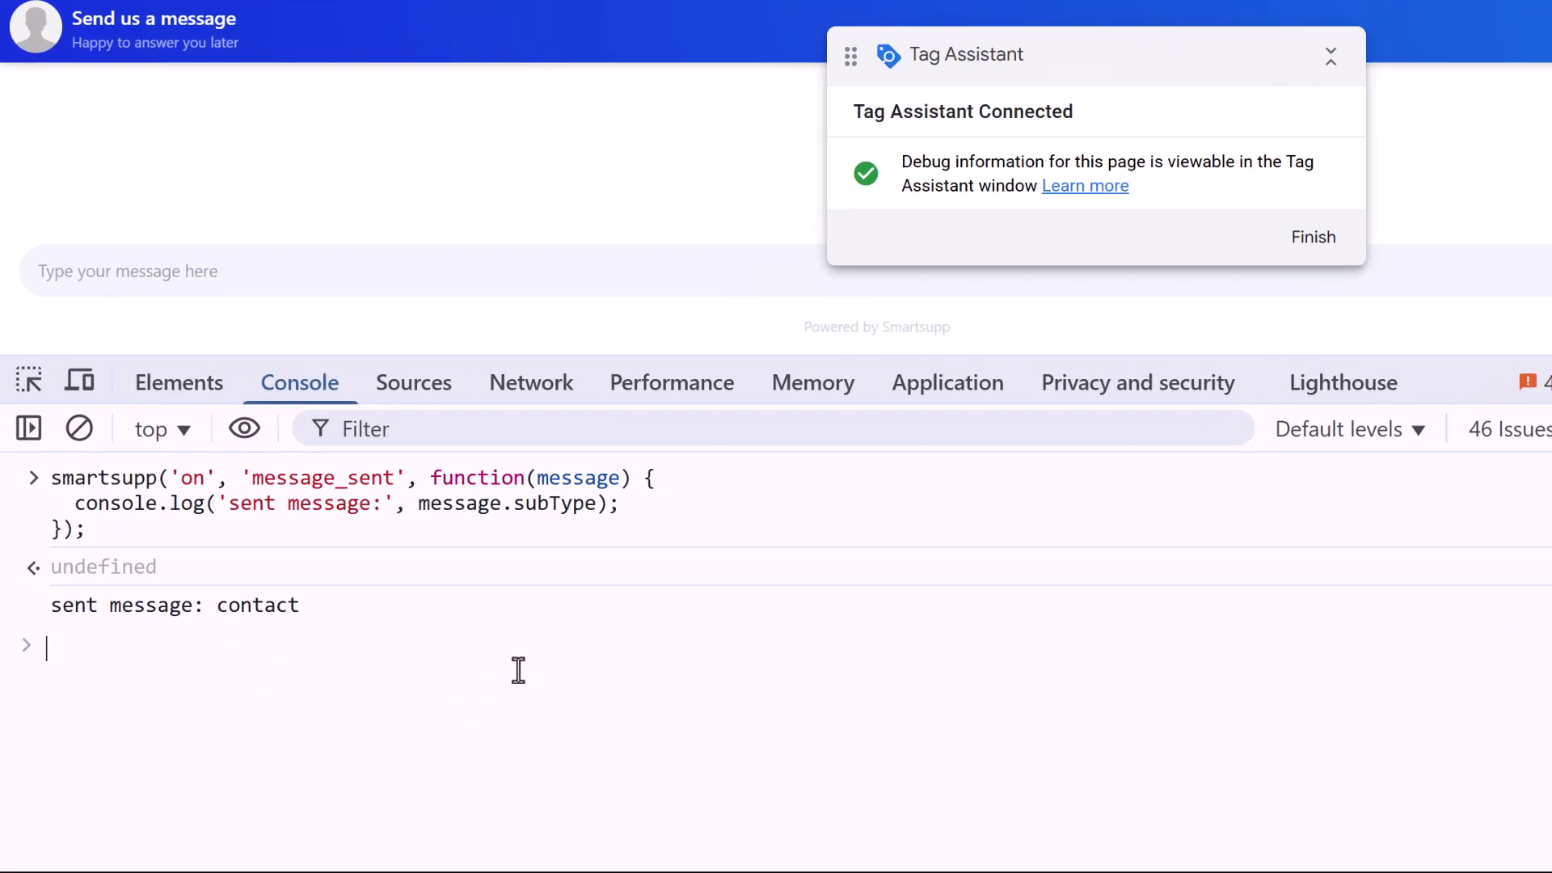
pyautogui.write("smartsupp('on', 'message_sent', function(message) {   console.log('sent message:', message); });")
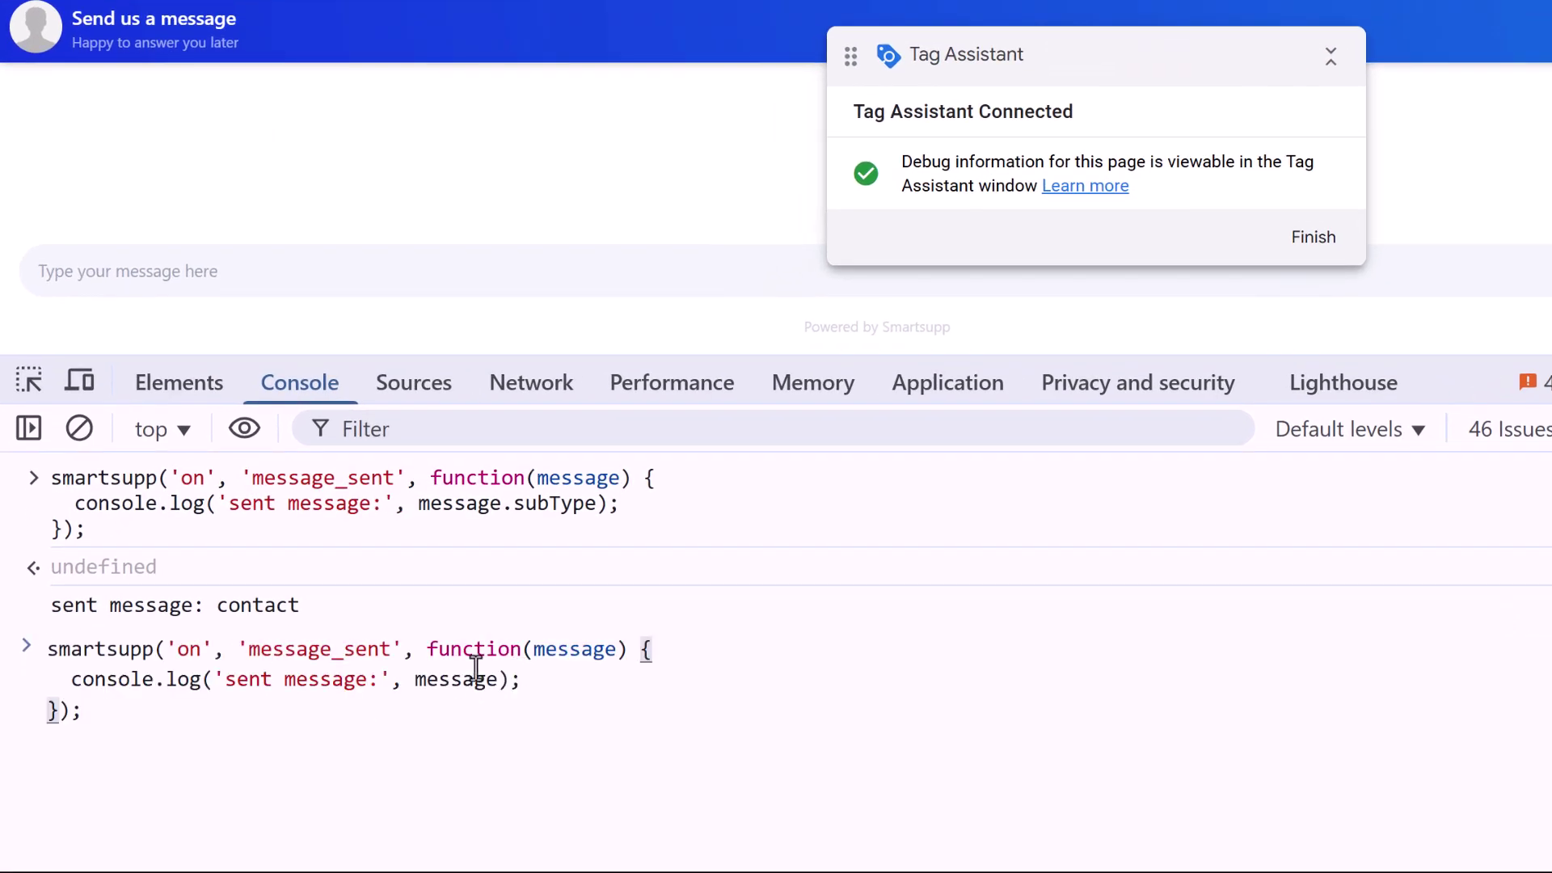
pyautogui.click(68, 680)
pyautogui.press('Return')
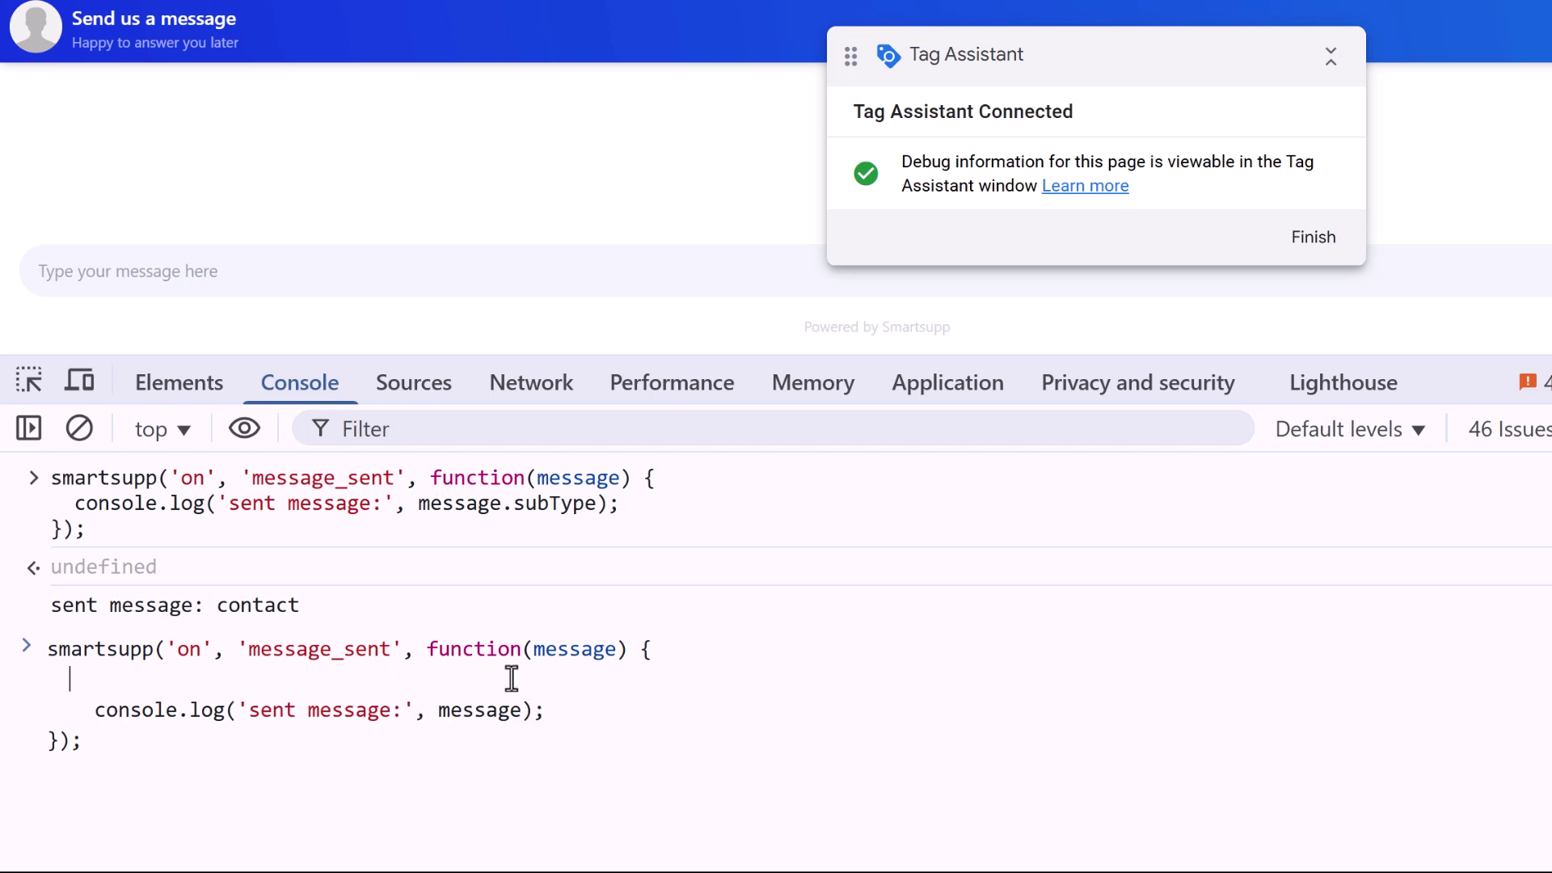
pyautogui.write('window.dataLa')
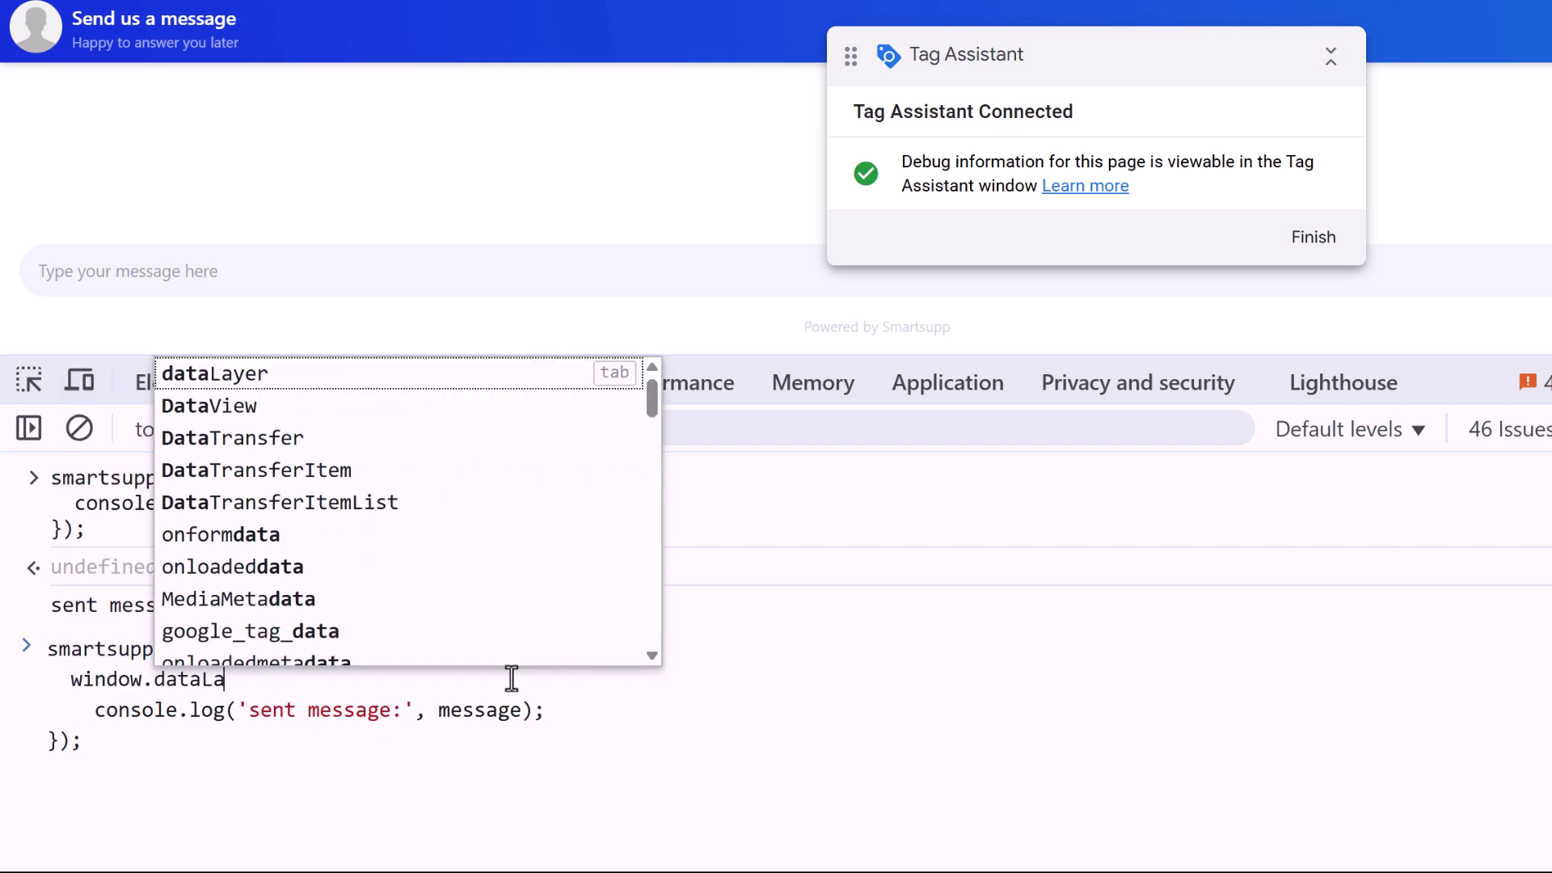
pyautogui.write('yer.push({});')
pyautogui.press('Left')
pyautogui.press('Left')
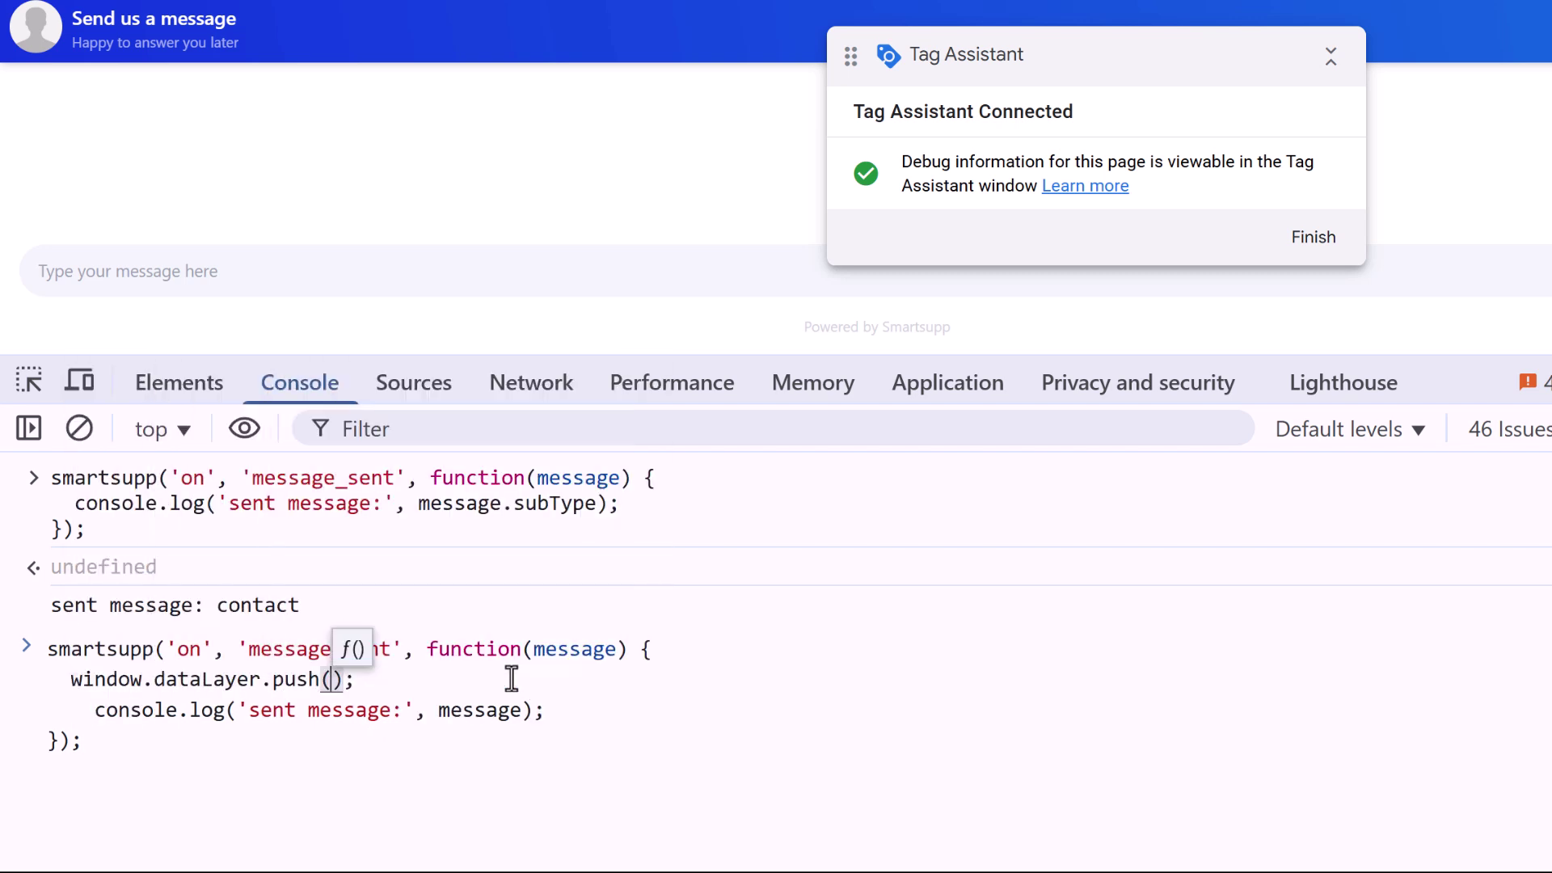
pyautogui.write('{')
pyautogui.hotkey('shift', 'Return')
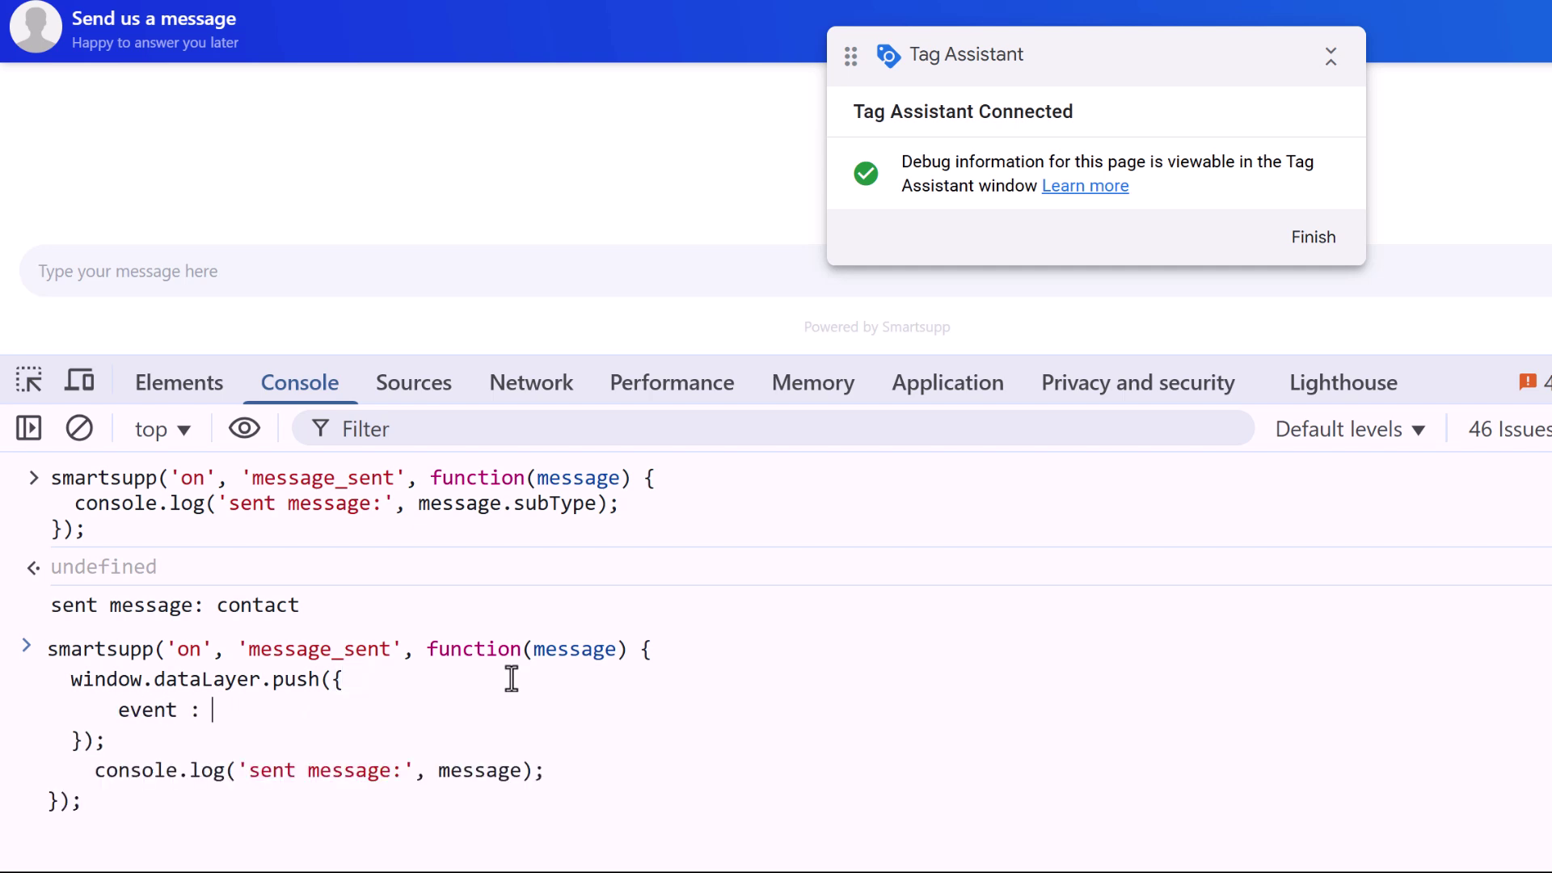
# - Set the event key in the dataLayer push to 'smartsupp_chat'
pyautogui.write('event : cha')
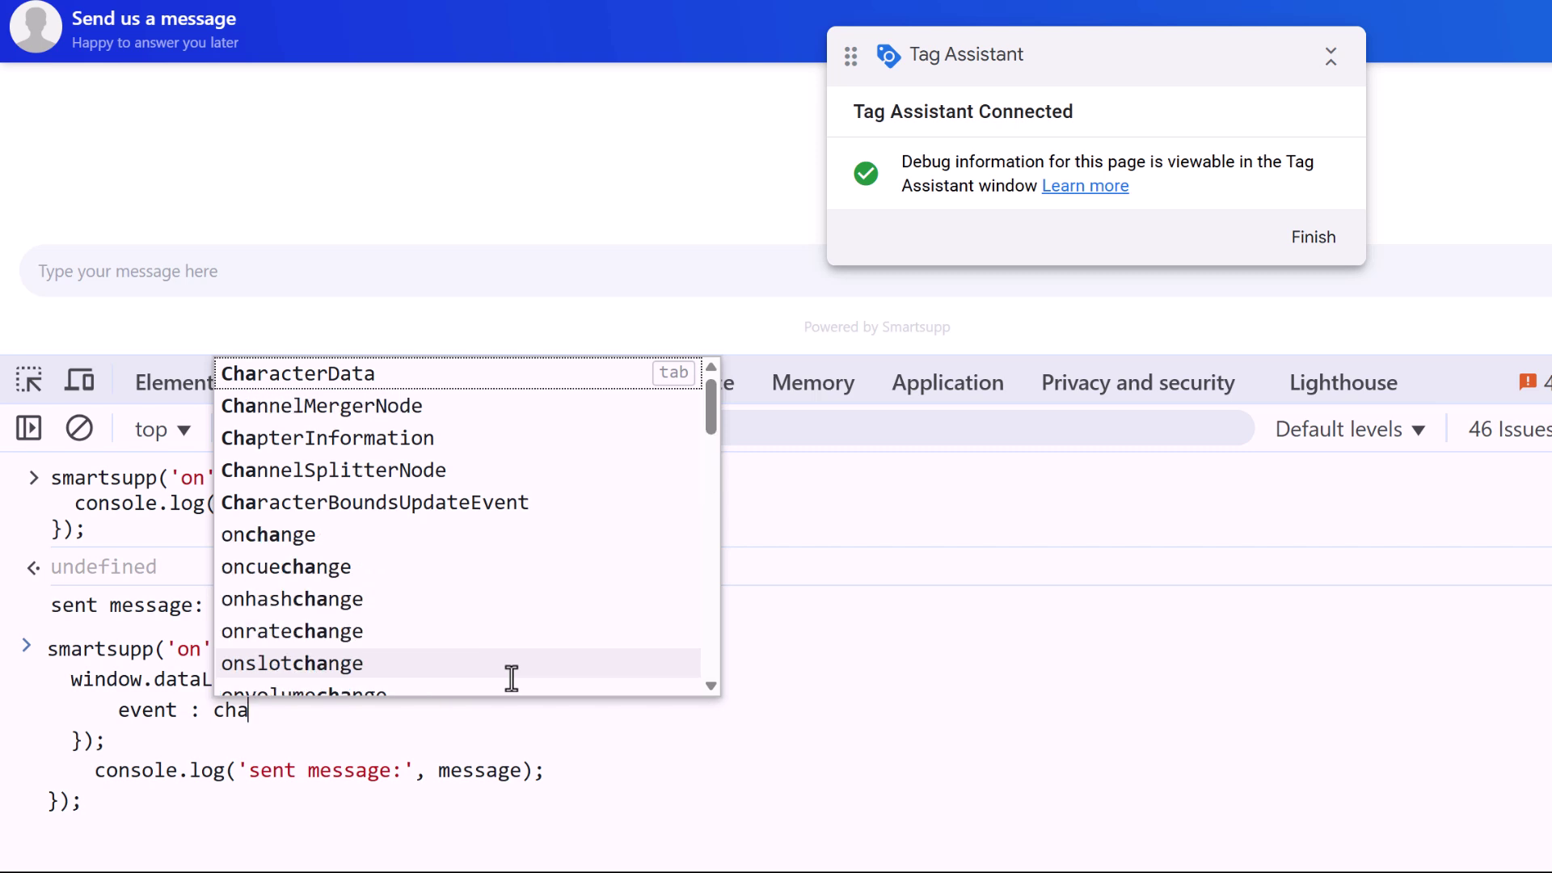
pyautogui.press('BackSpace')
pyautogui.press('BackSpace')
pyautogui.press('BackSpace')
pyautogui.write("'smartsu")
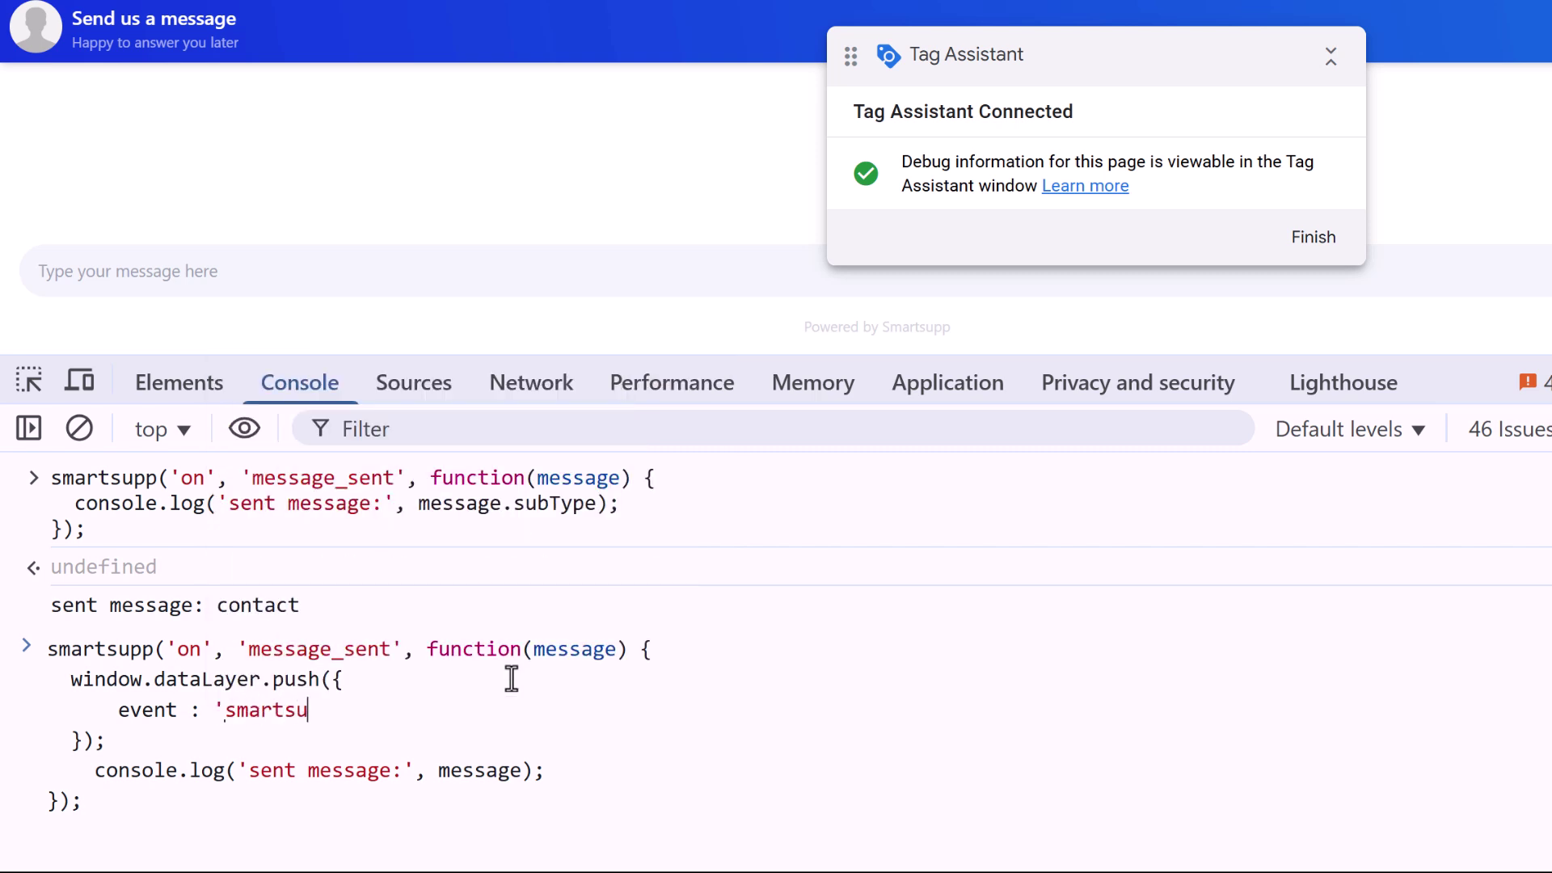
pyautogui.write("pp_chat',")
pyautogui.hotkey('shift', 'Return')
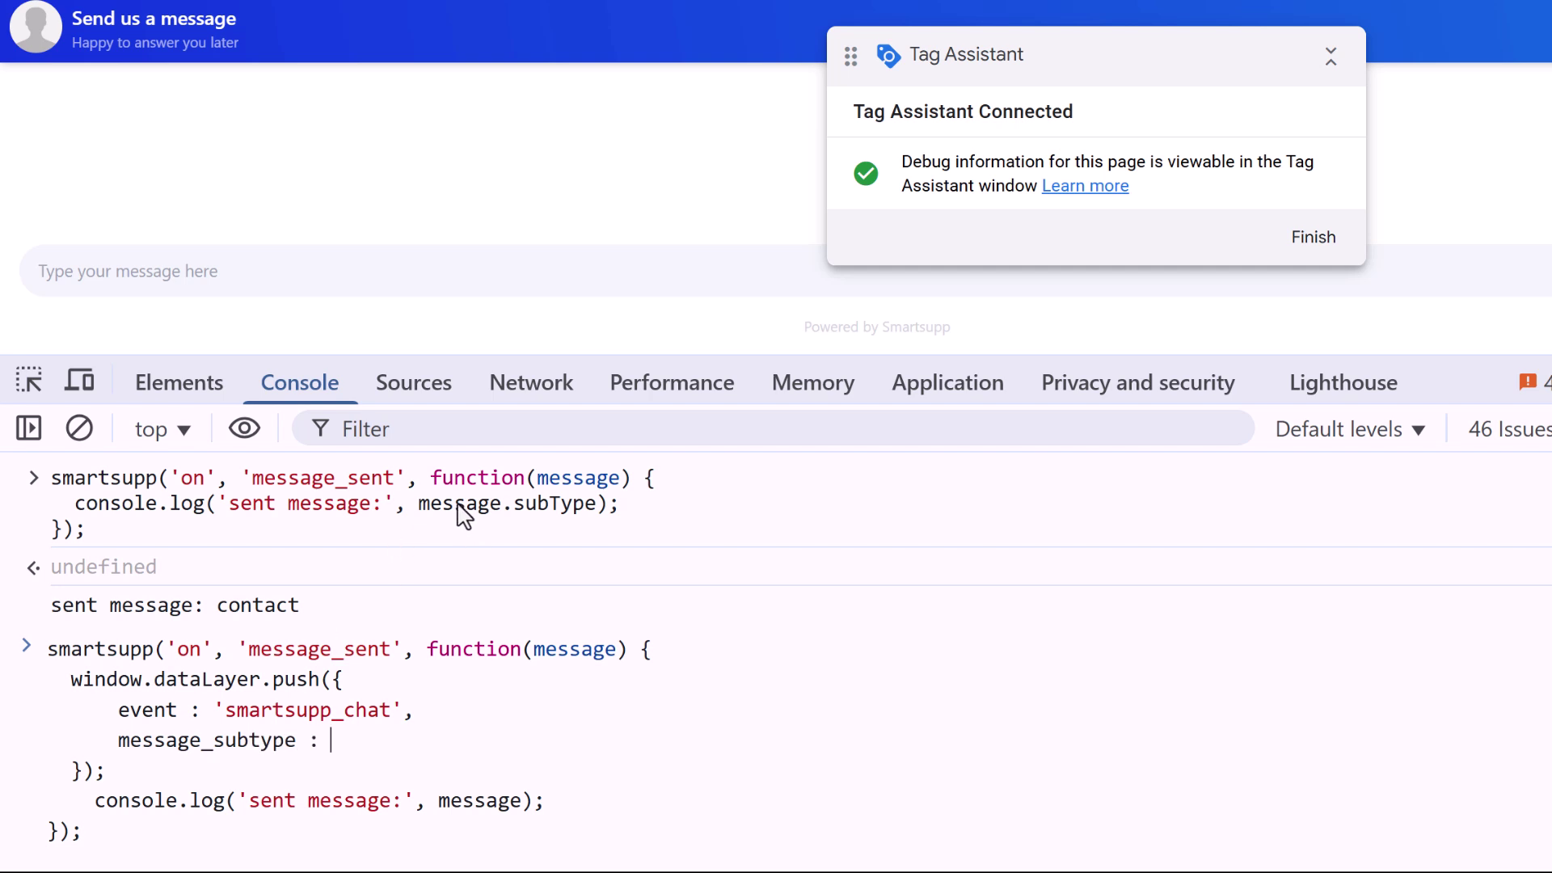
# - Add a message_subtype parameter to the dataLayer push with the value message.subType
pyautogui.moveTo(419, 506); pyautogui.dragTo(596, 509)
pyautogui.click(367, 738)
pyautogui.write('message.subType')
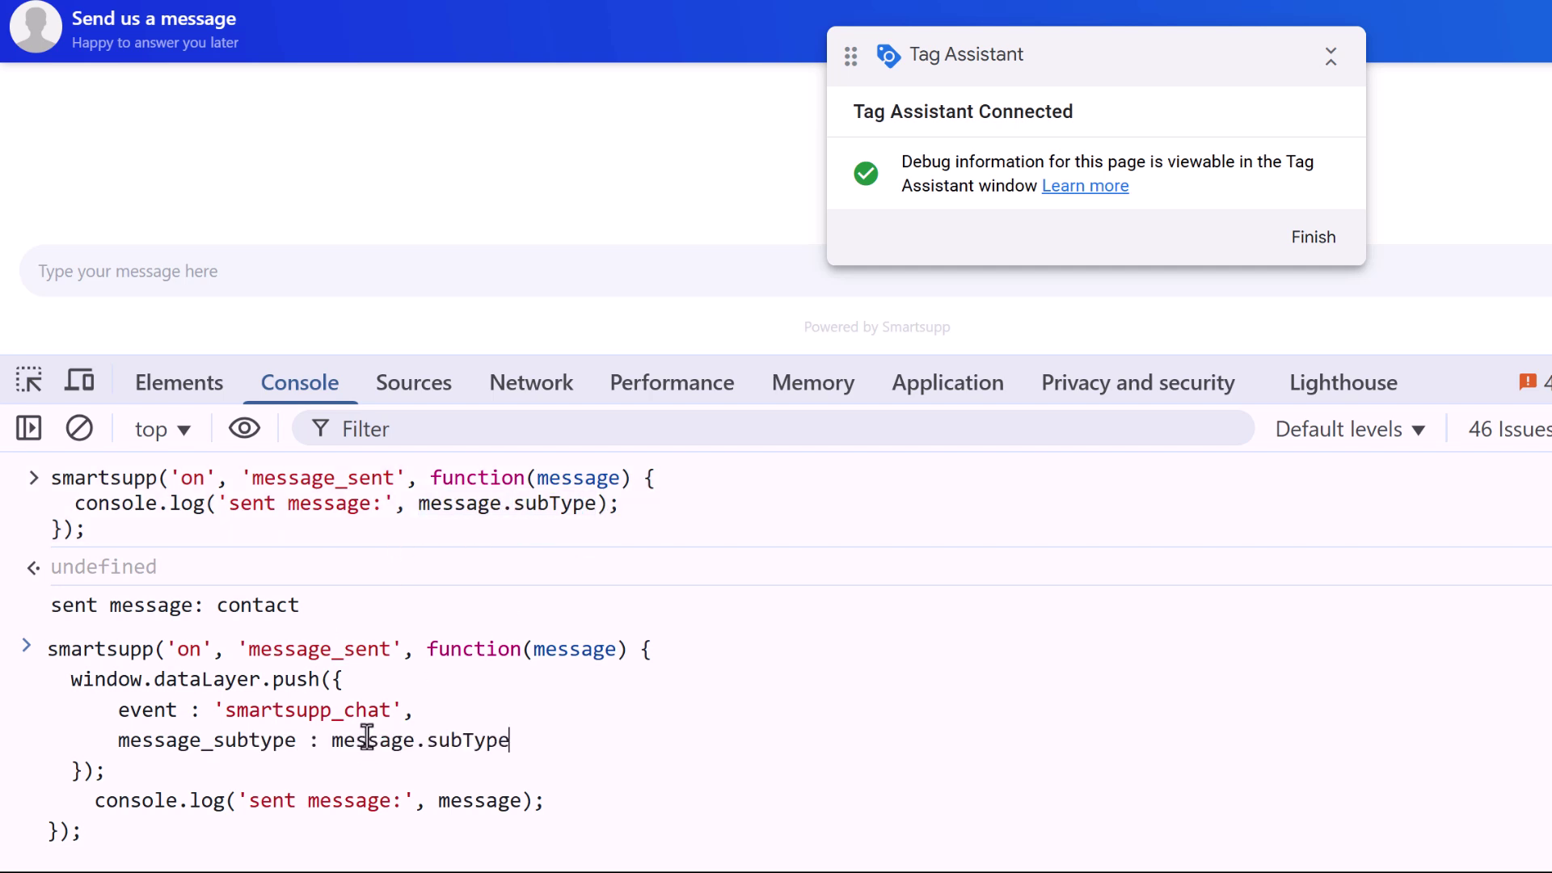
pyautogui.moveTo(333, 743); pyautogui.dragTo(520, 743)
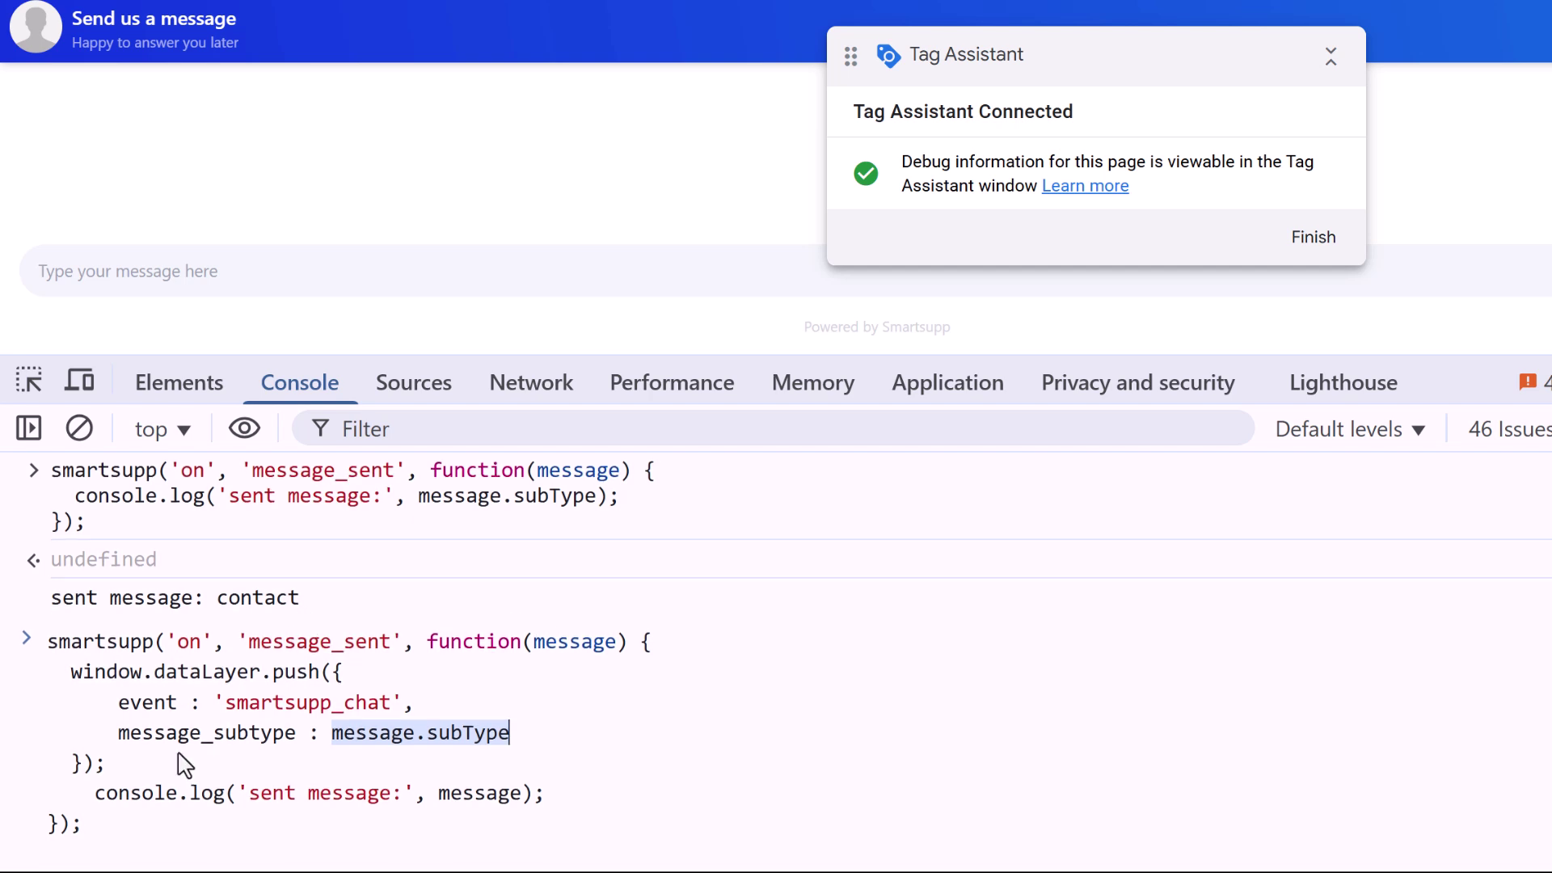
# - Remove the console.log line from the drafted listener and copy the complete code
pyautogui.moveTo(83, 793); pyautogui.dragTo(590, 789)
pyautogui.press('BackSpace')
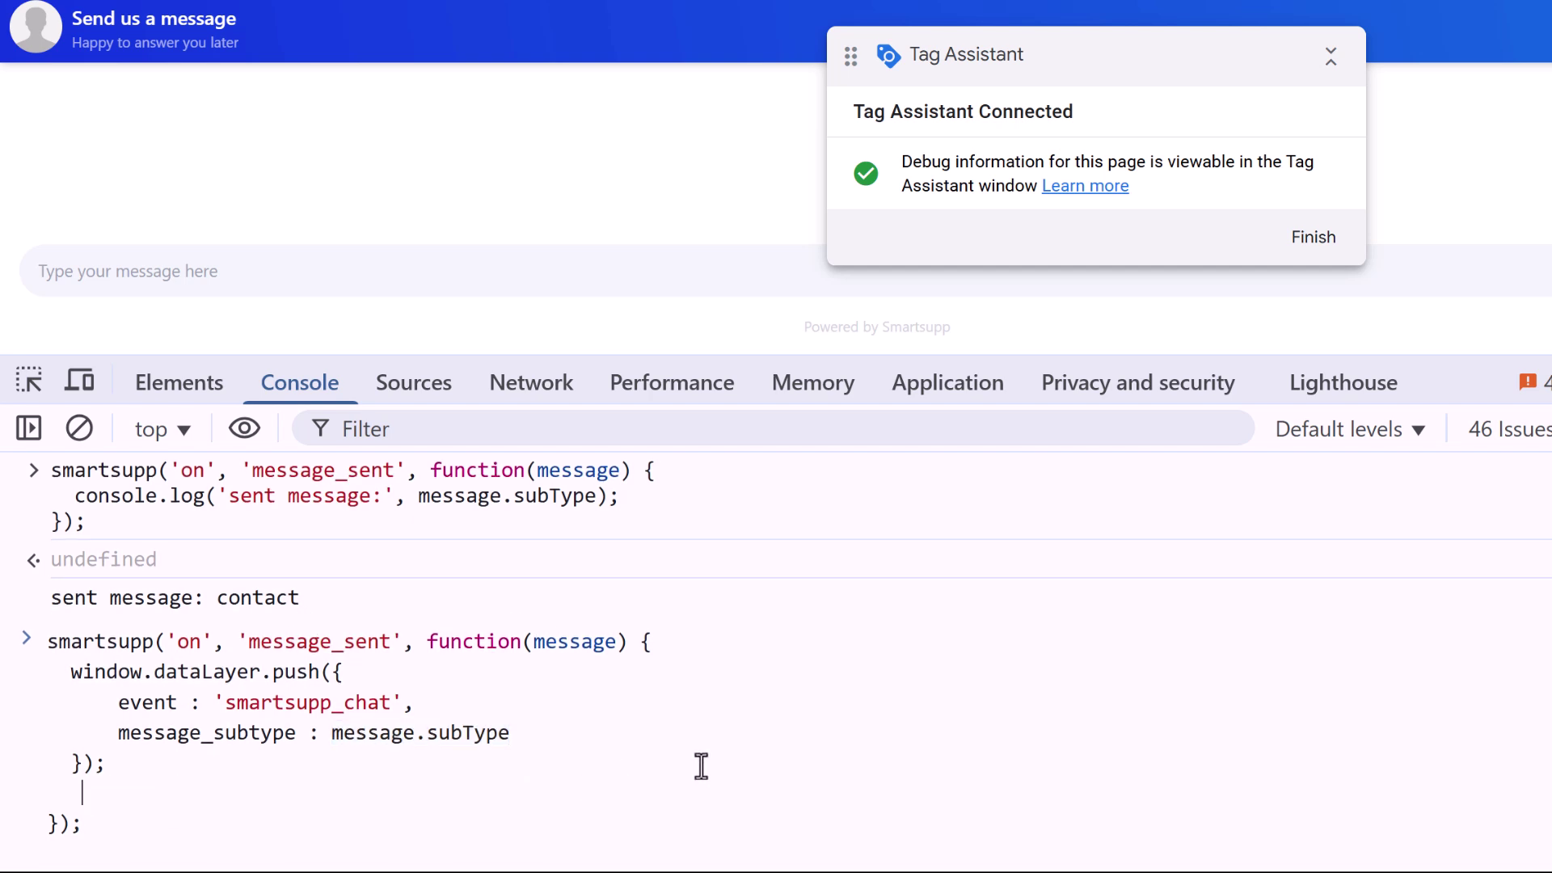
pyautogui.press('BackSpace')
pyautogui.press('BackSpace')
pyautogui.moveTo(81, 801); pyautogui.dragTo(47, 655)
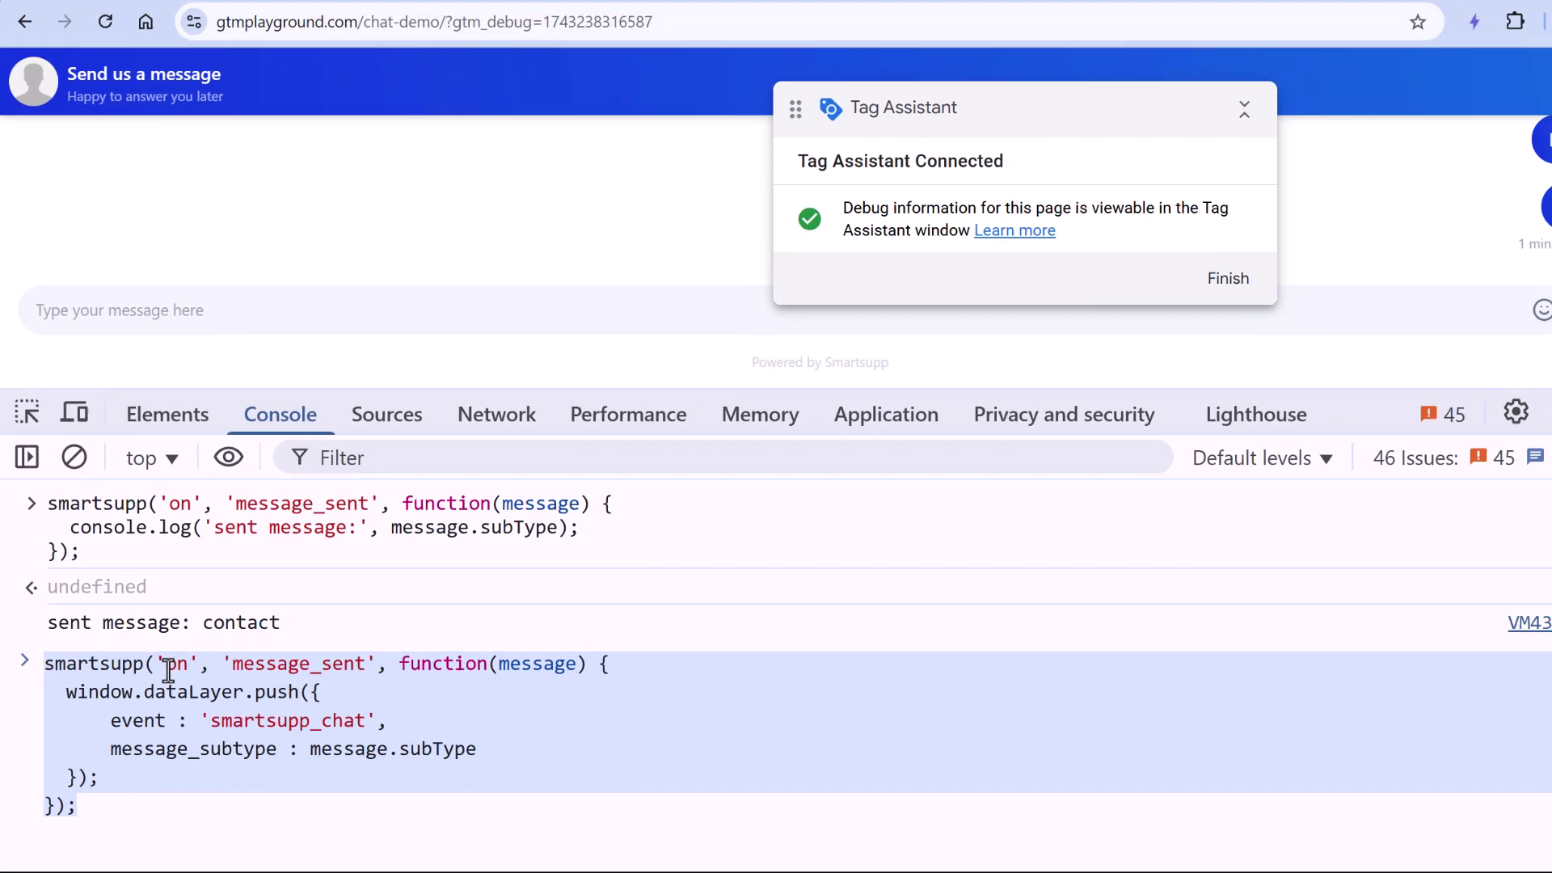
pyautogui.rightClick(182, 655)
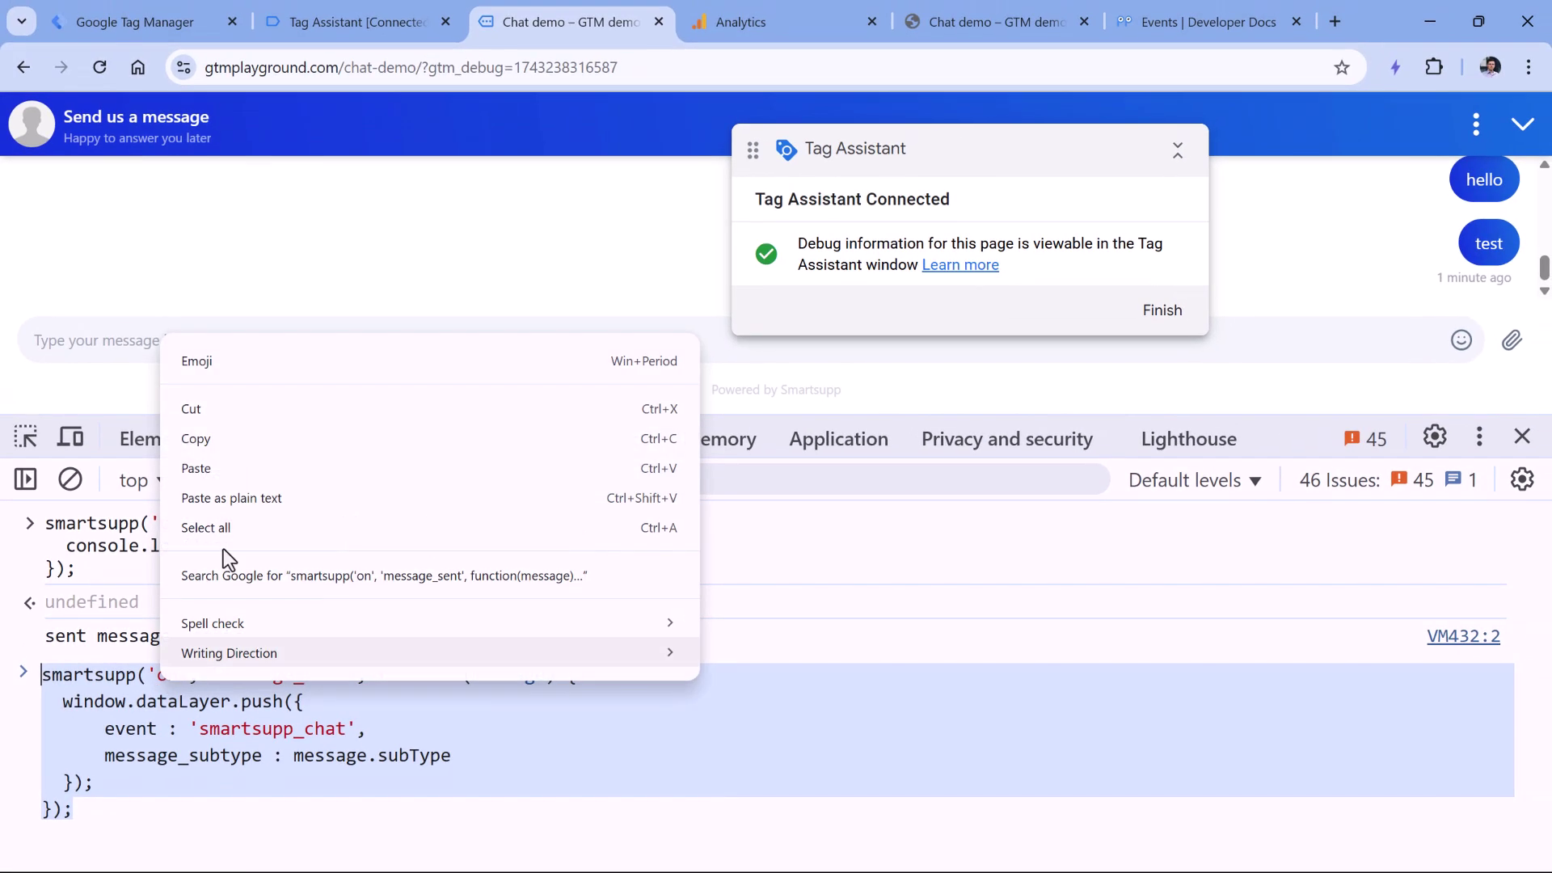
pyautogui.click(231, 440)
# - Switch to Google Tag Manager and create a new tag of type Custom HTML
pyautogui.click(161, 21)
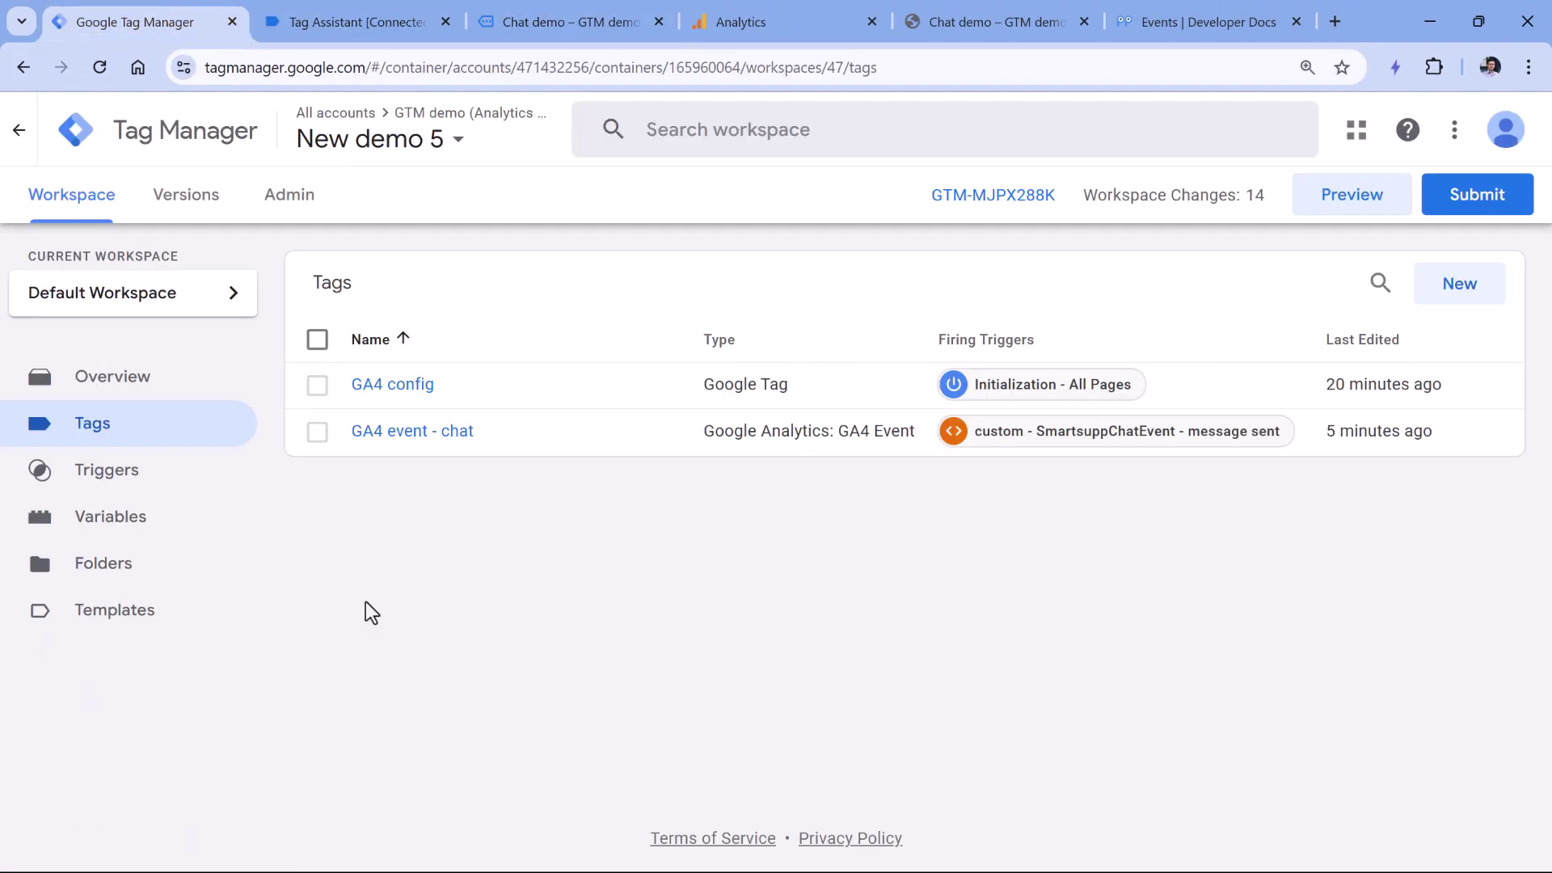
pyautogui.click(1469, 300)
pyautogui.click(485, 356)
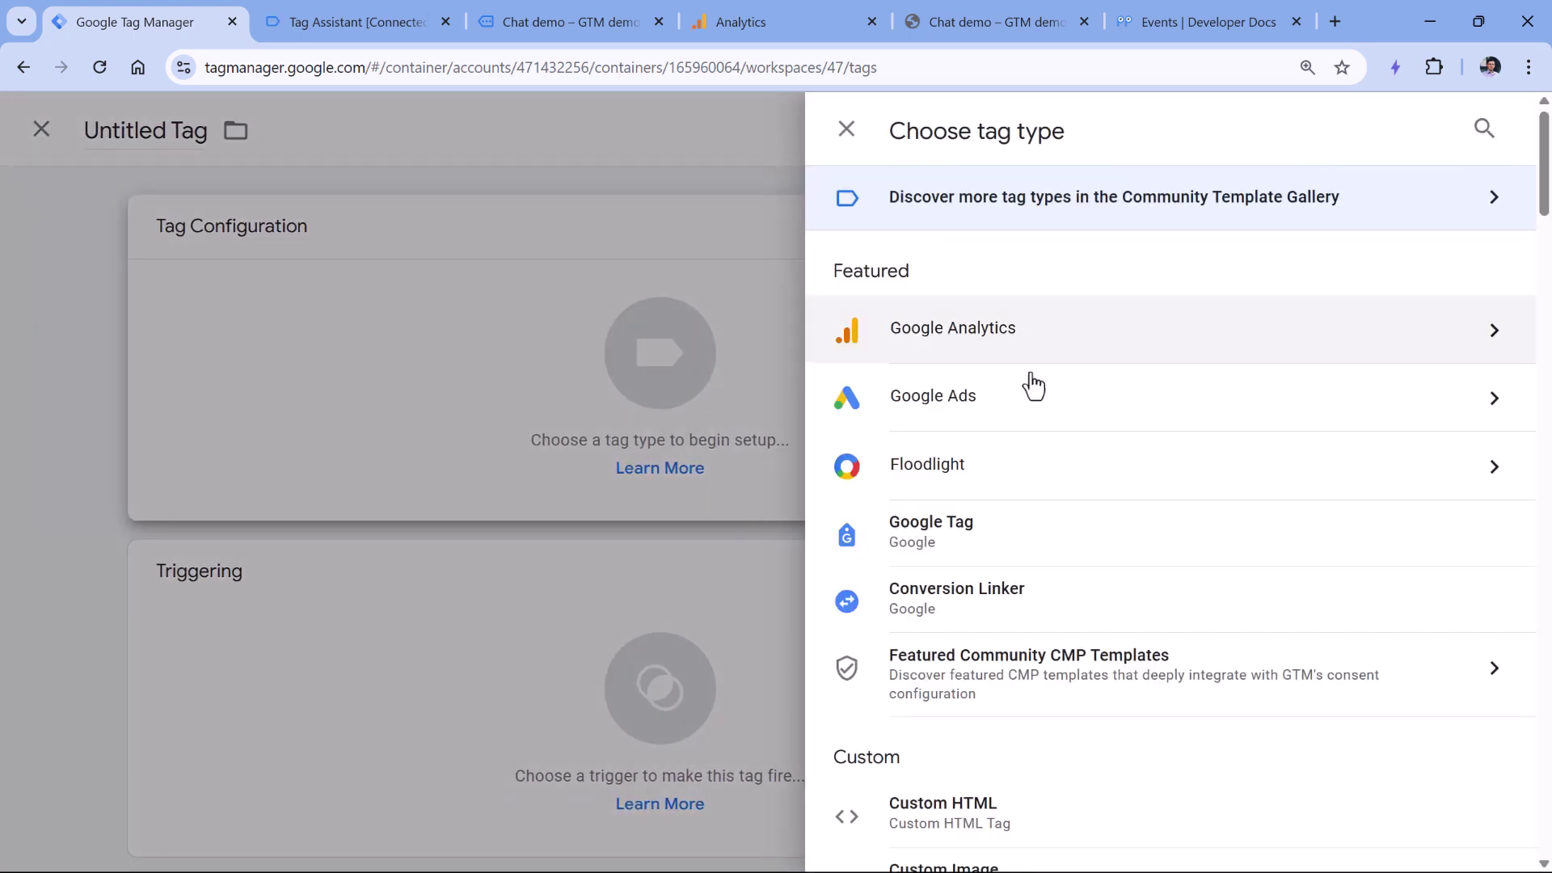
pyautogui.click(998, 819)
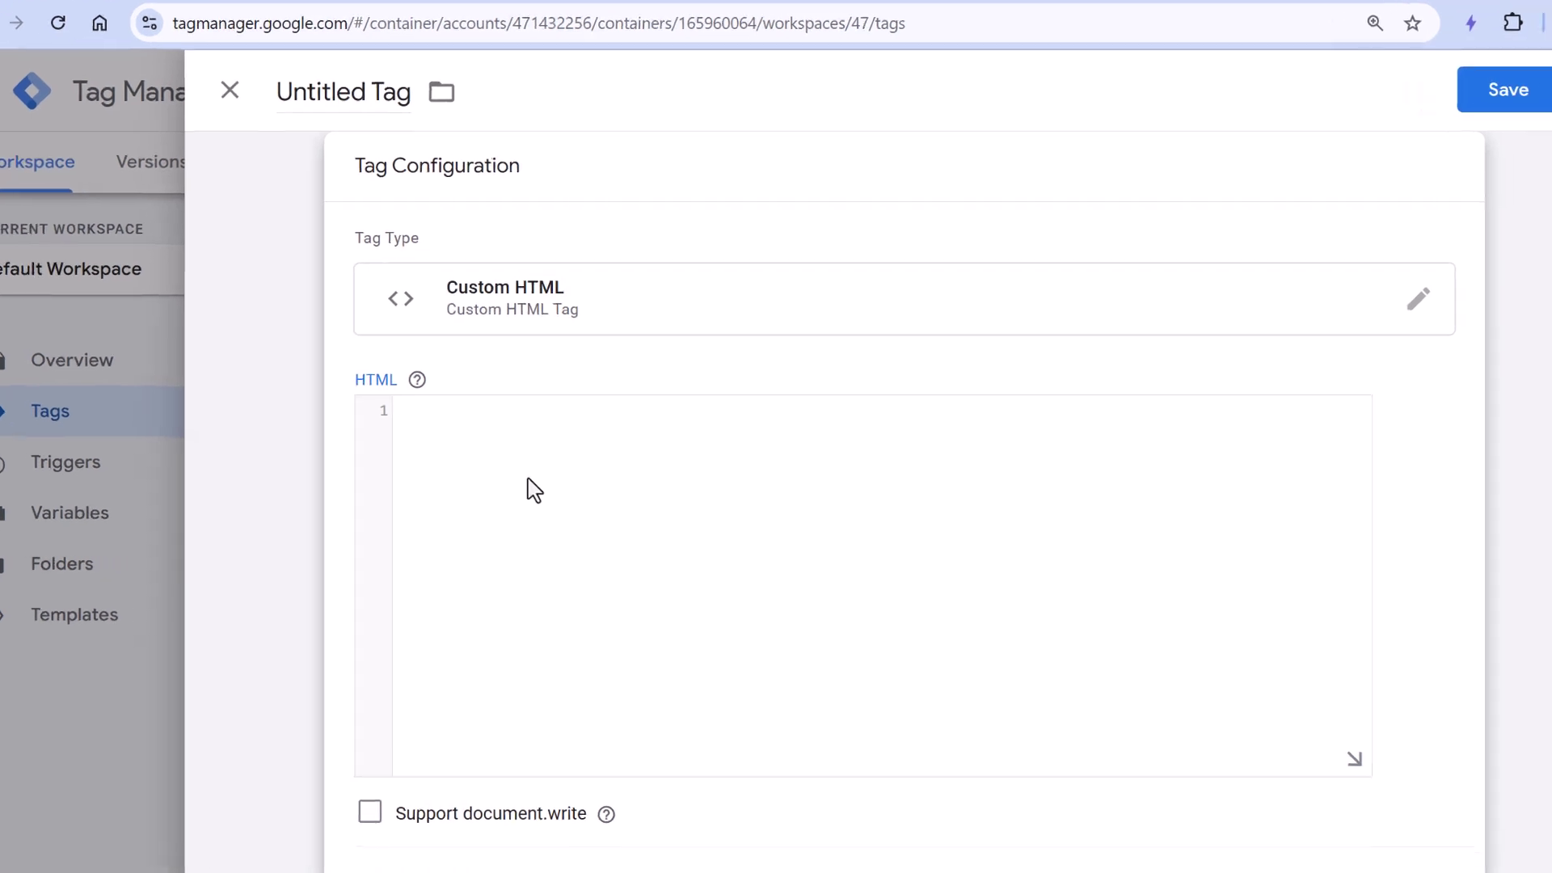
# - Insert the copied listener between script tags in the HTML field, preceded by the line window.dataLayer = window.dataLayer || [];
pyautogui.click(534, 490)
pyautogui.write('<scri')
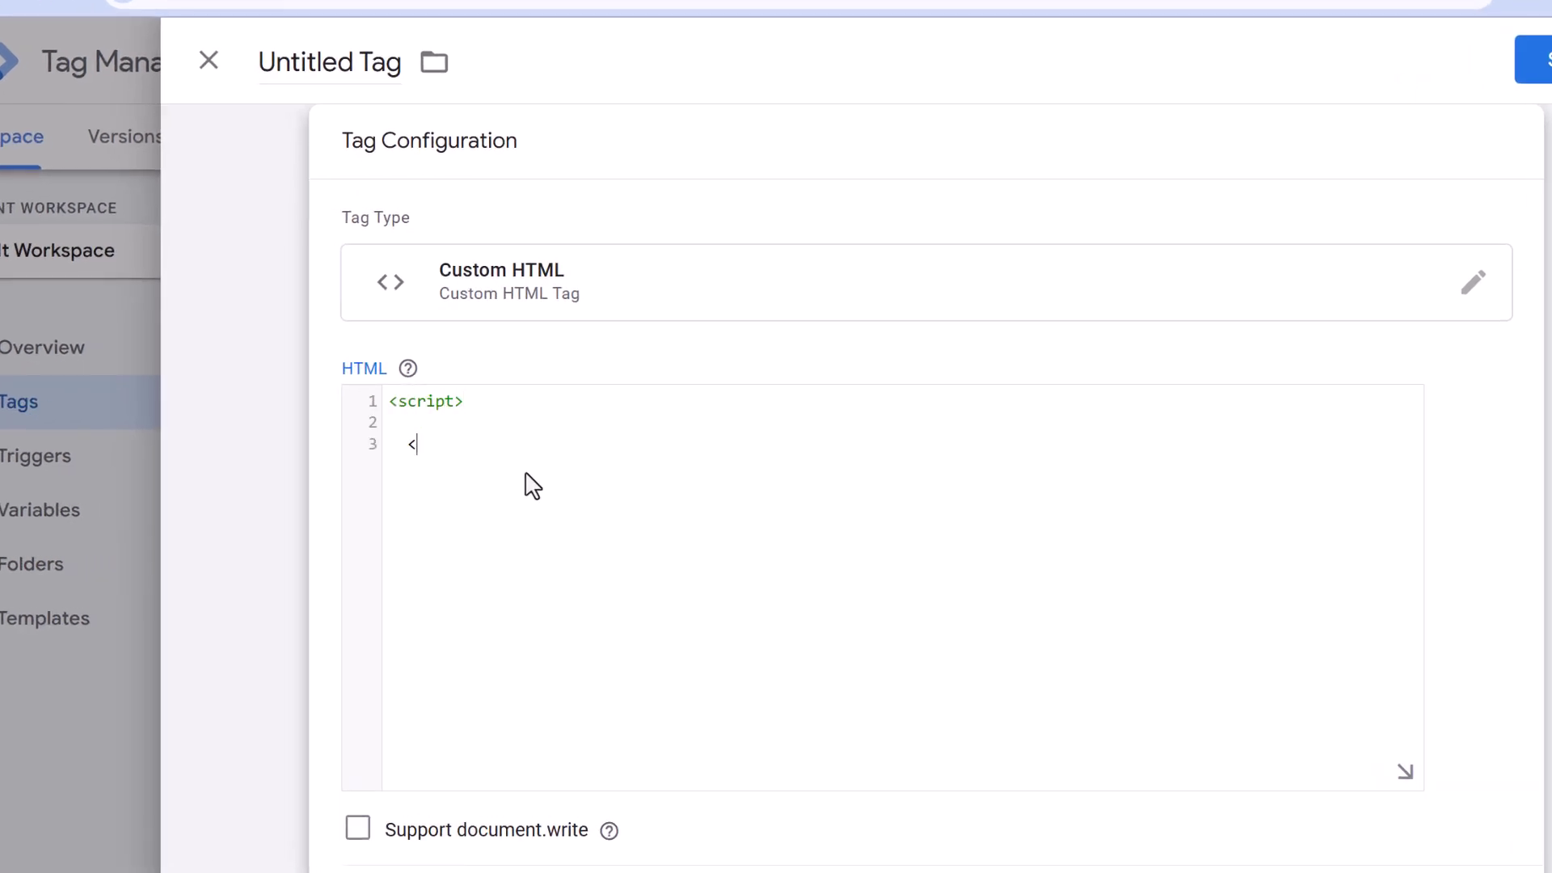
pyautogui.write('pt>')
pyautogui.hotkey('ctrl', 'v')
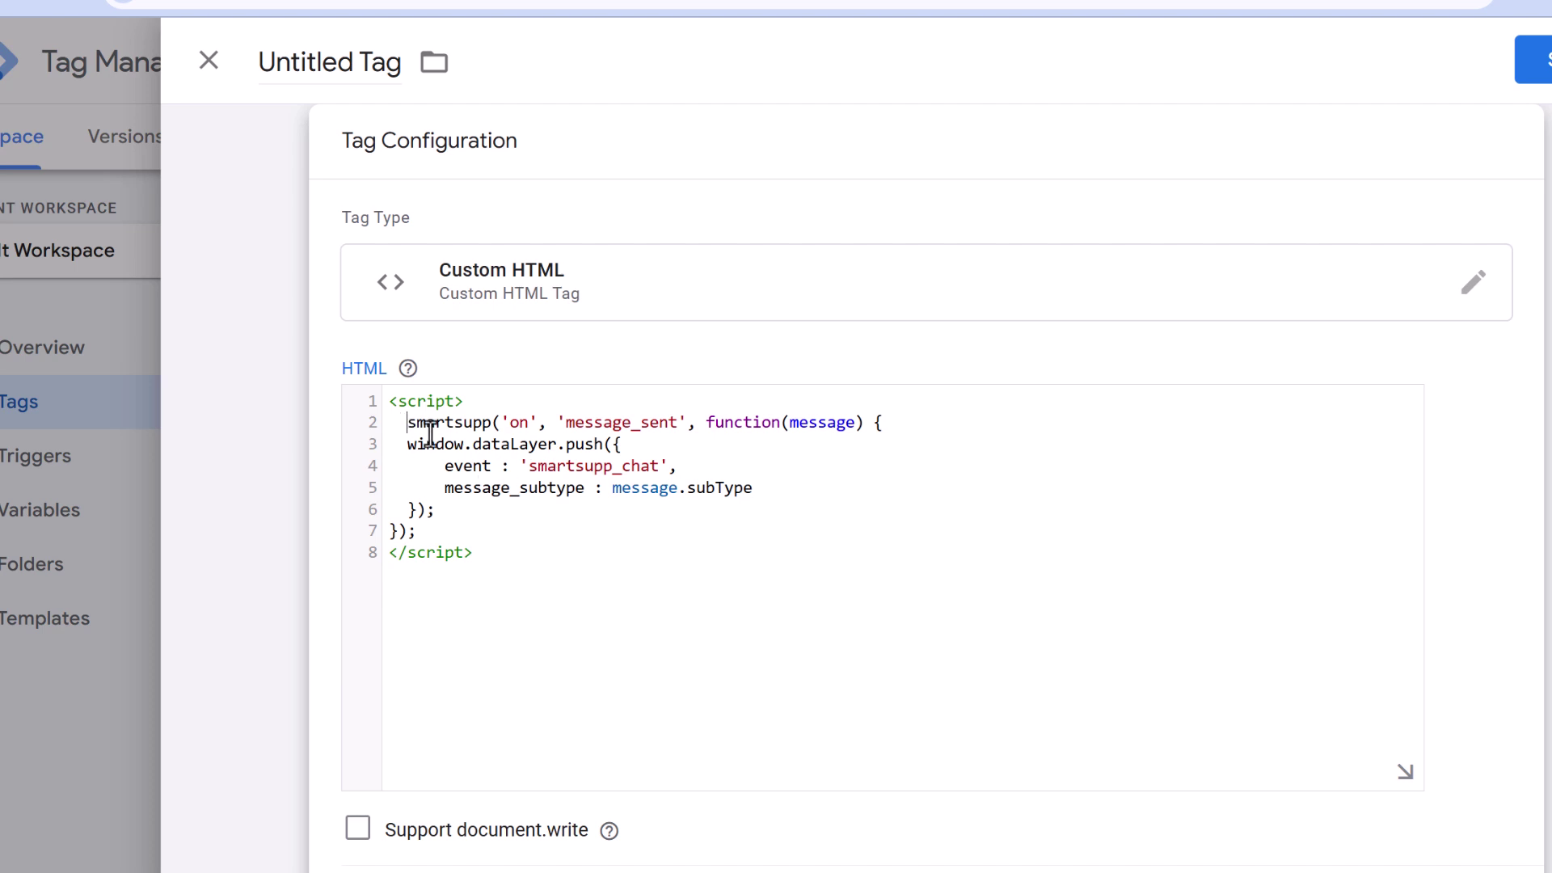
pyautogui.press('Return')
pyautogui.press('Up')
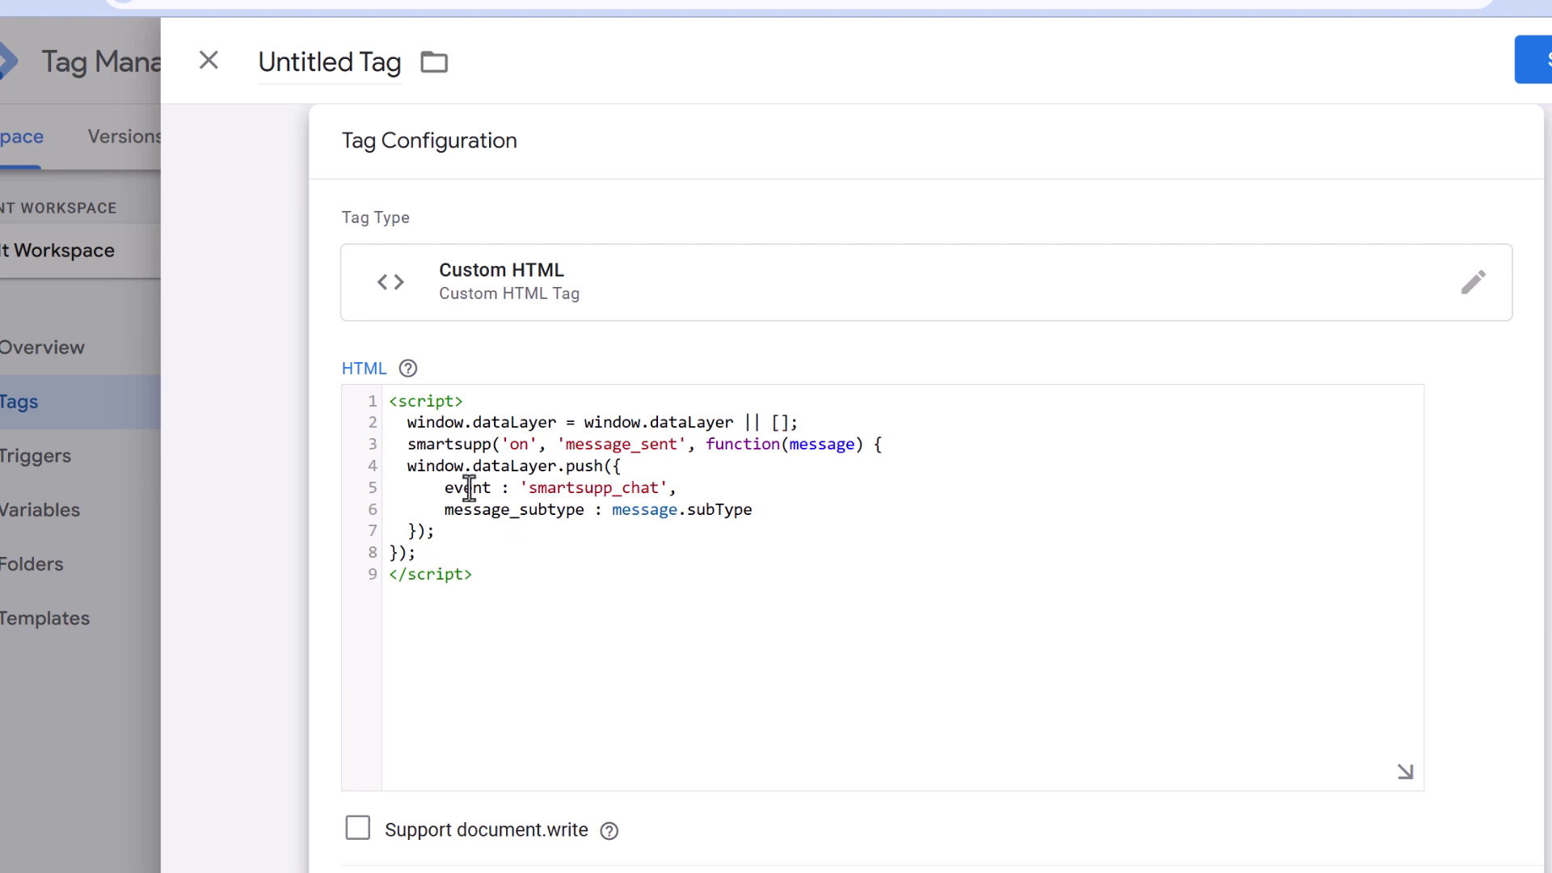
# - Examine the window.dataLayer initialization line and how it relates to the listener code beneath it
pyautogui.moveTo(408, 422); pyautogui.dragTo(836, 428)
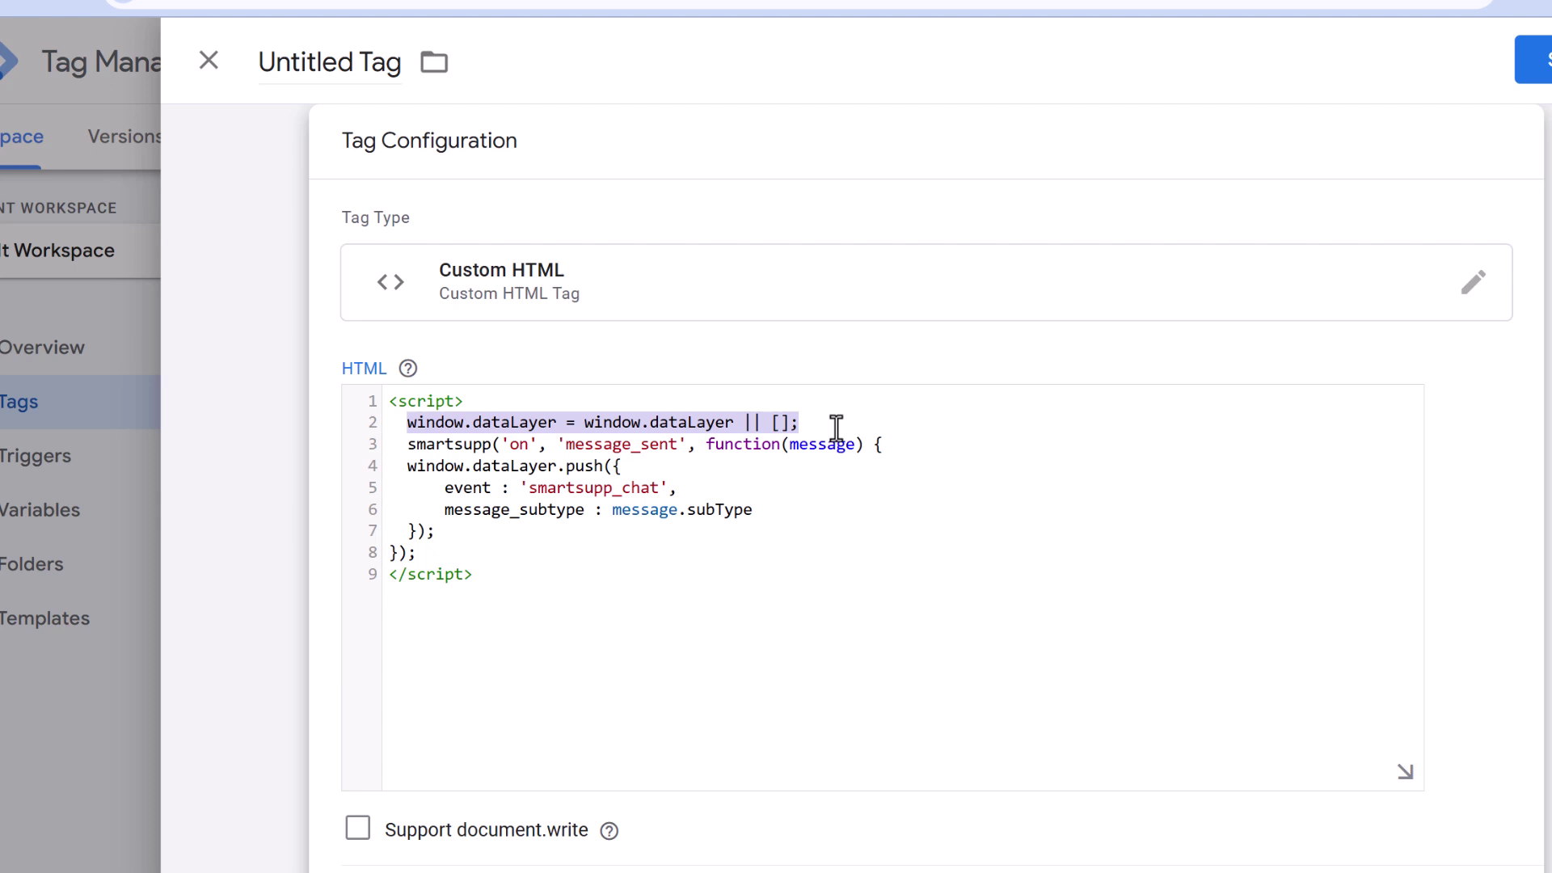
pyautogui.click(836, 428)
pyautogui.moveTo(813, 423); pyautogui.dragTo(410, 422)
pyautogui.moveTo(475, 549); pyautogui.dragTo(380, 443)
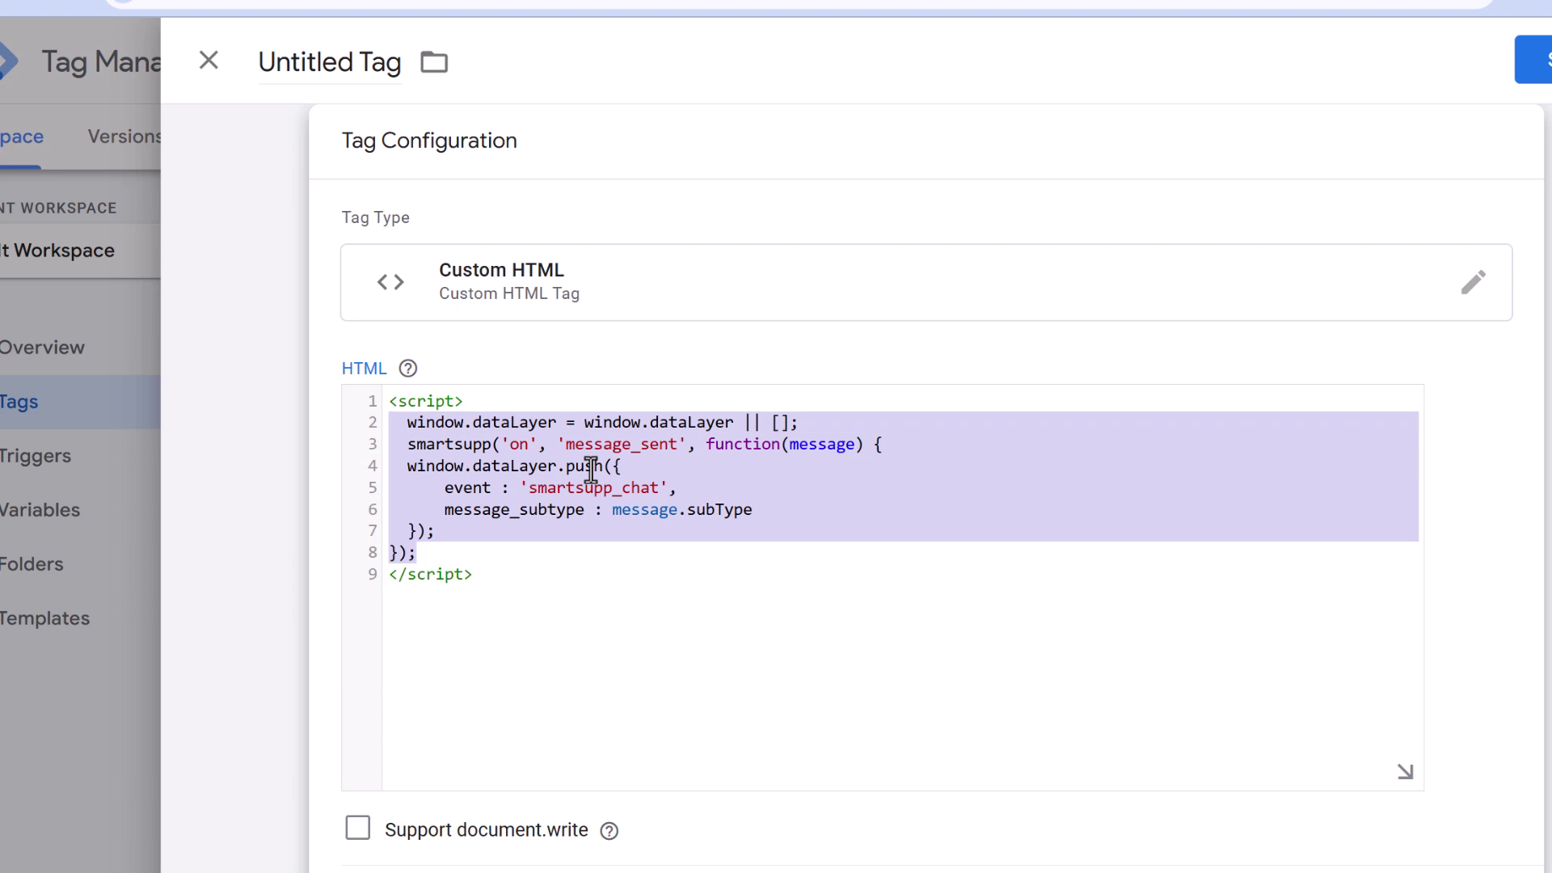
pyautogui.click(526, 527)
pyautogui.moveTo(799, 422); pyautogui.dragTo(406, 422)
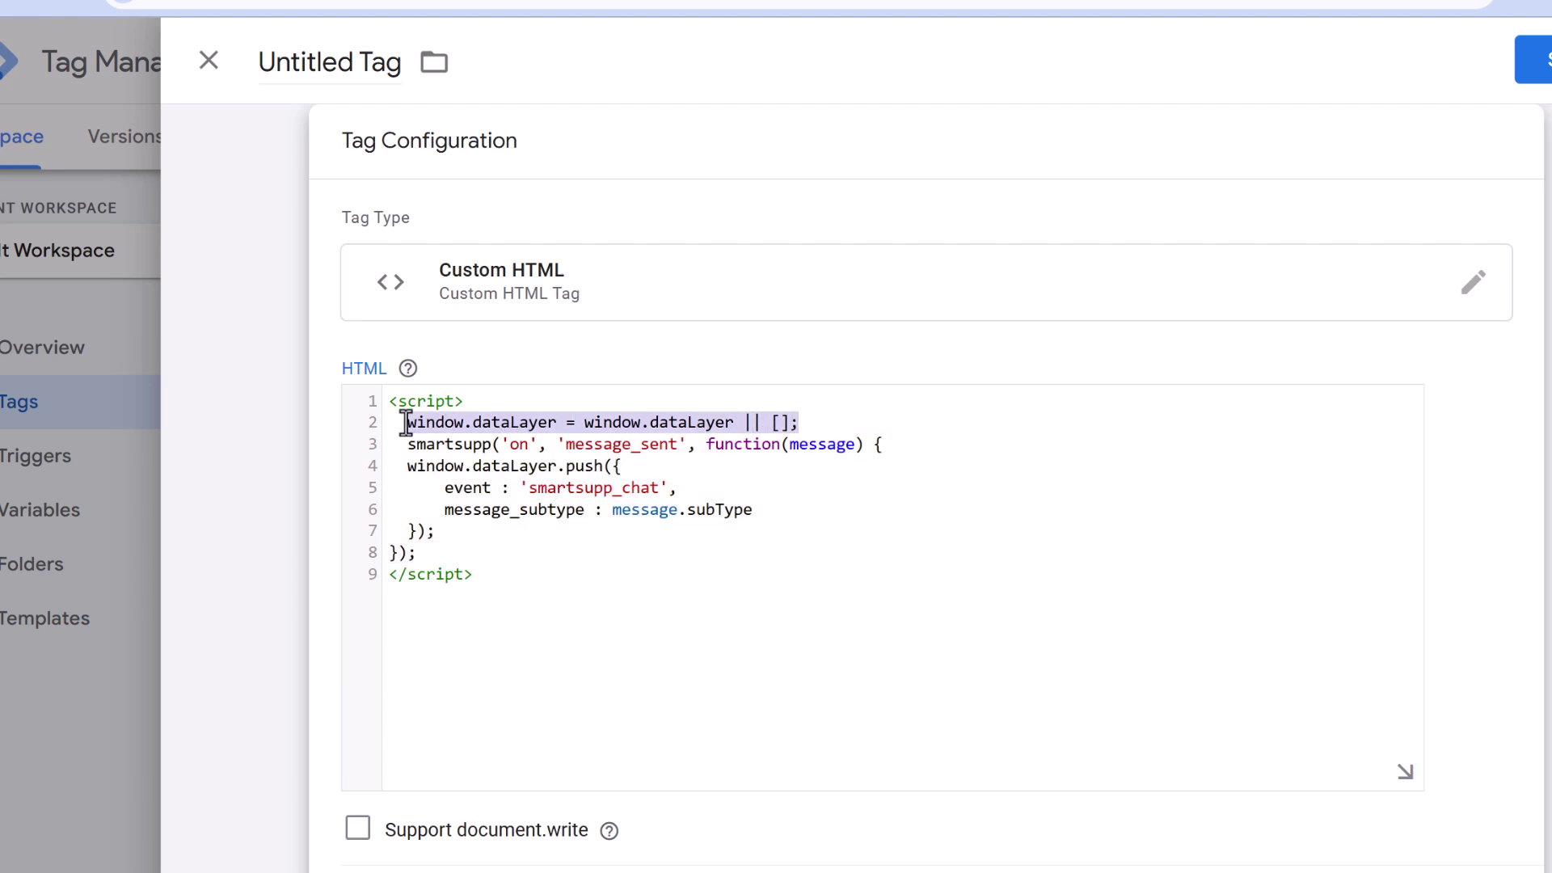
pyautogui.doubleClick(565, 536)
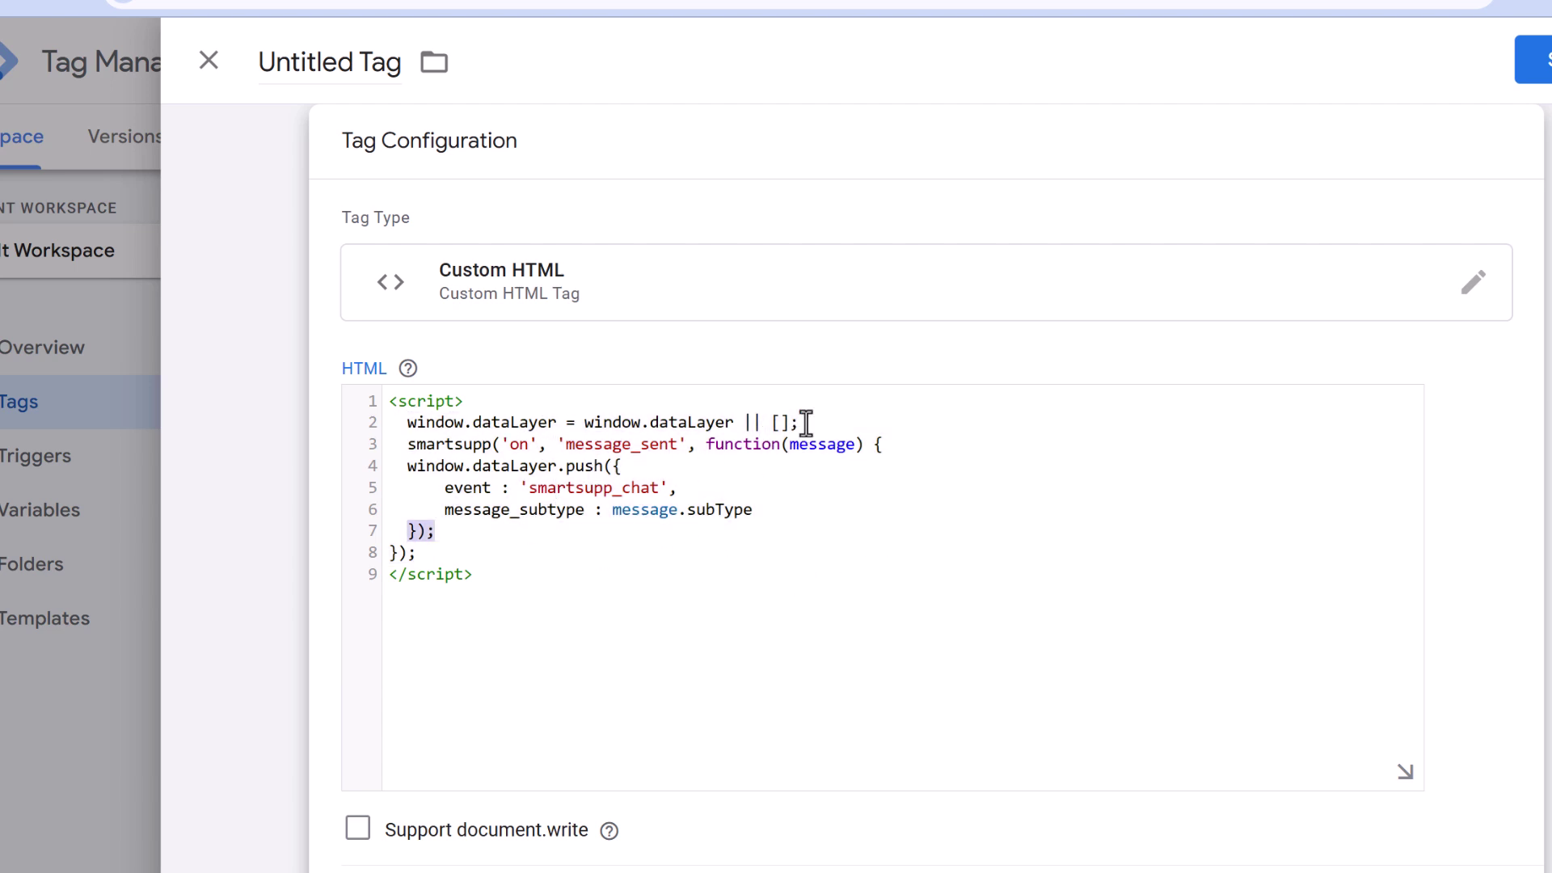
pyautogui.moveTo(806, 422); pyautogui.dragTo(408, 434)
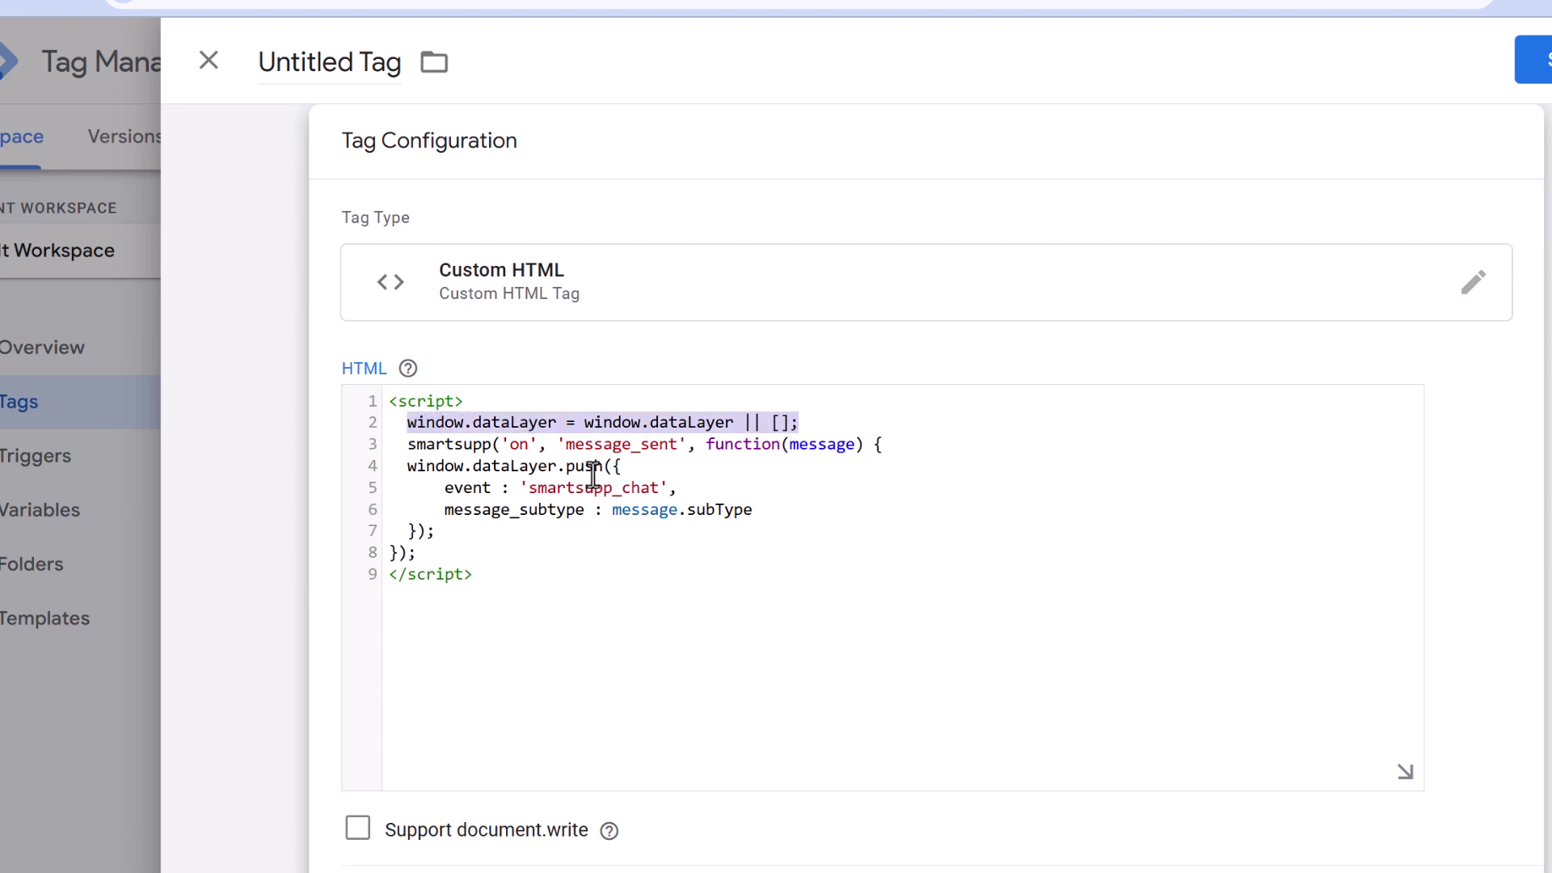
# - Assign the All Pages trigger to the Custom HTML tag
pyautogui.scroll(-4, 665, 377)
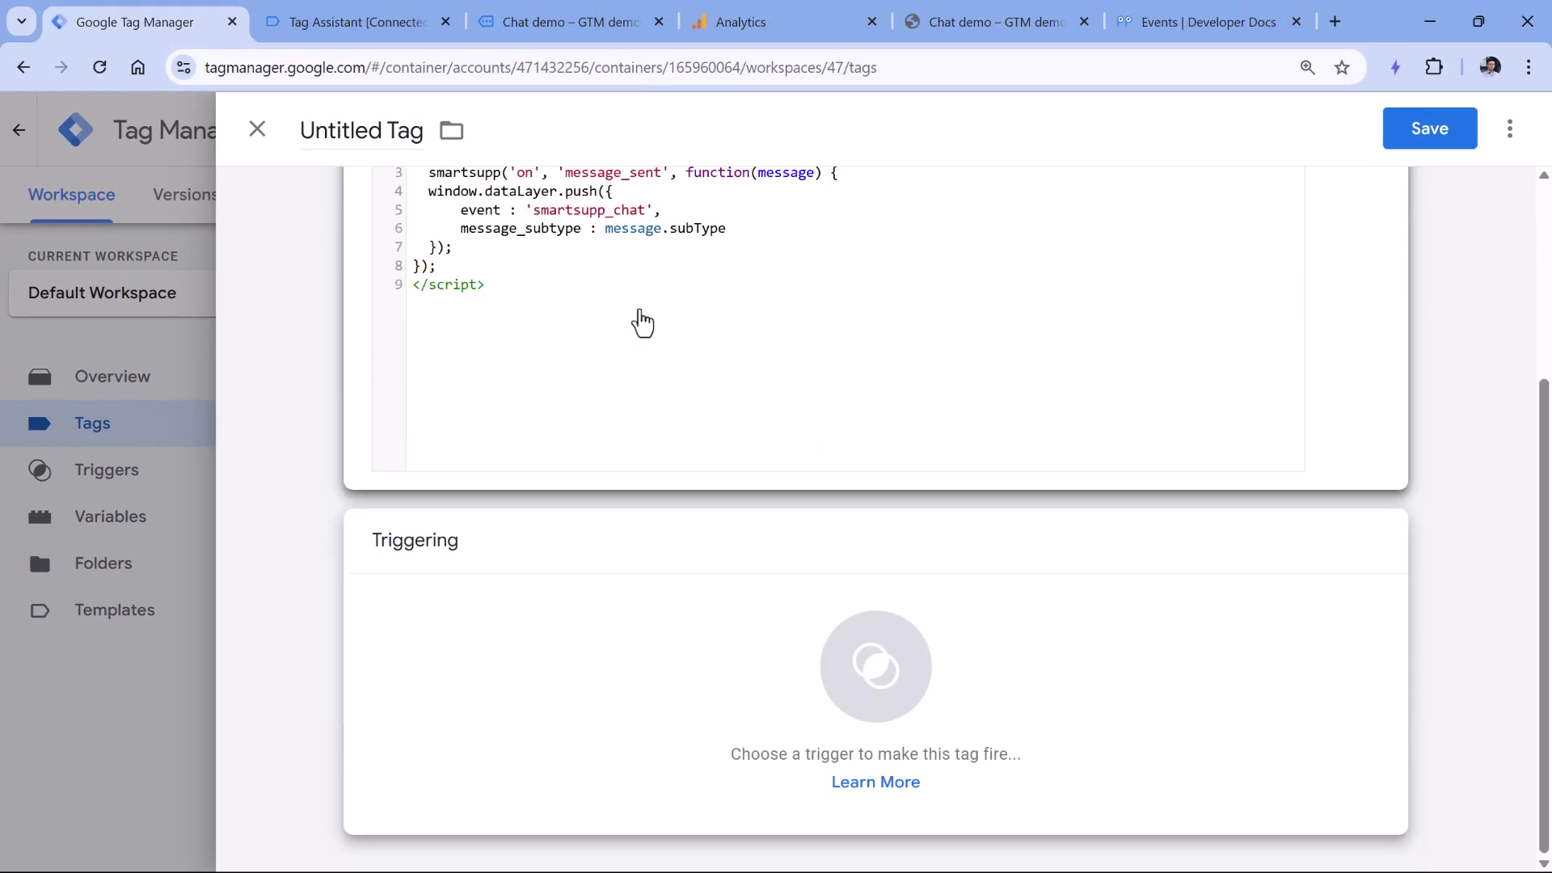
pyautogui.click(584, 677)
pyautogui.click(385, 240)
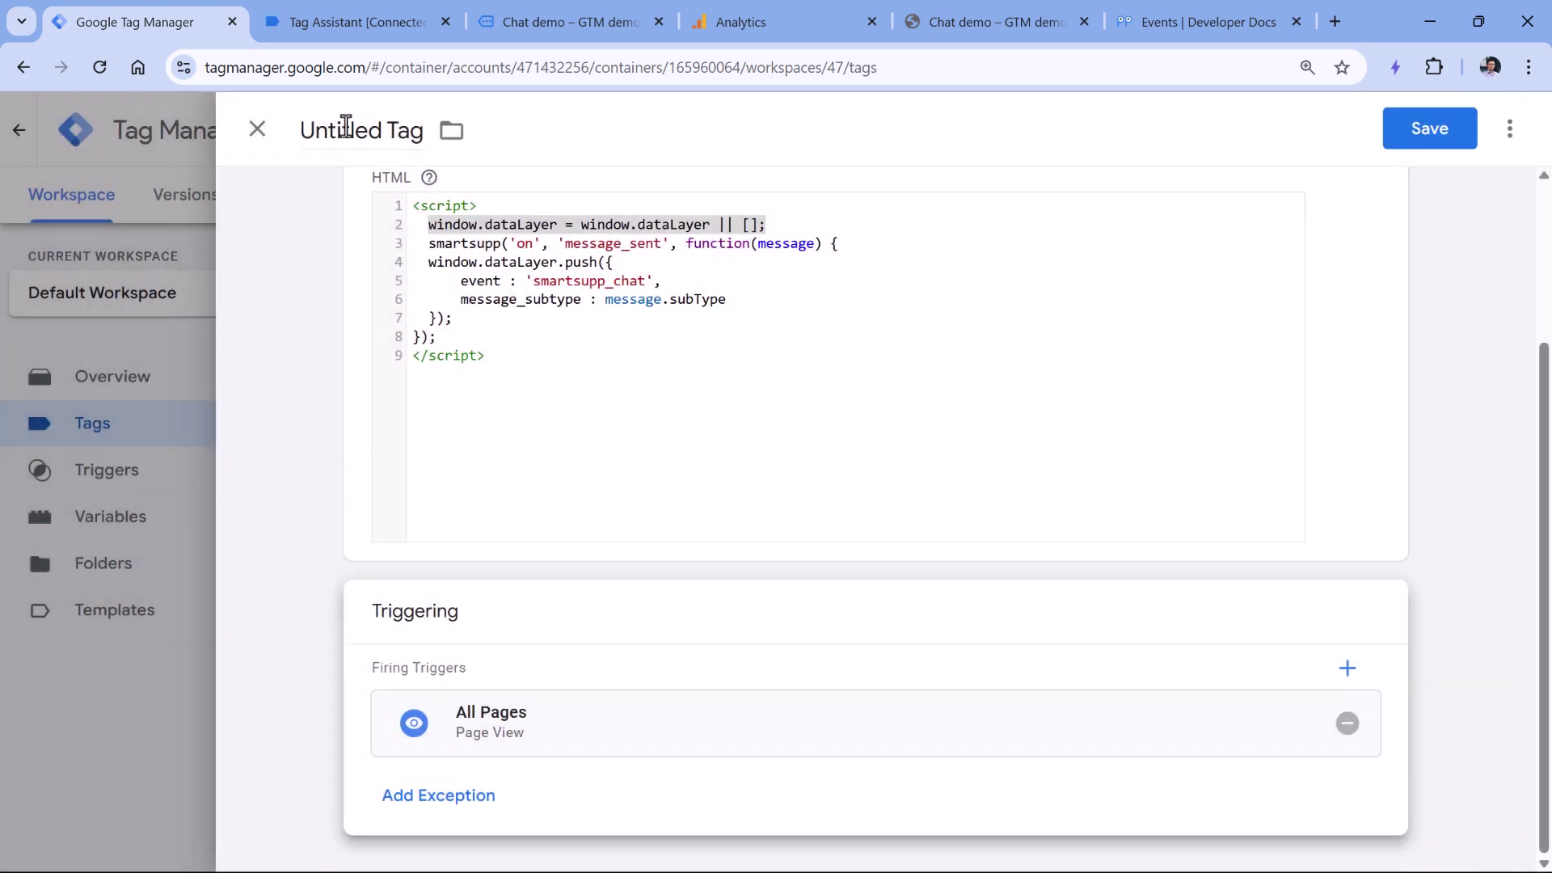
# - Name the tag "cHTML - smartsupp listener"
pyautogui.click(345, 127)
pyautogui.write('chTML -')
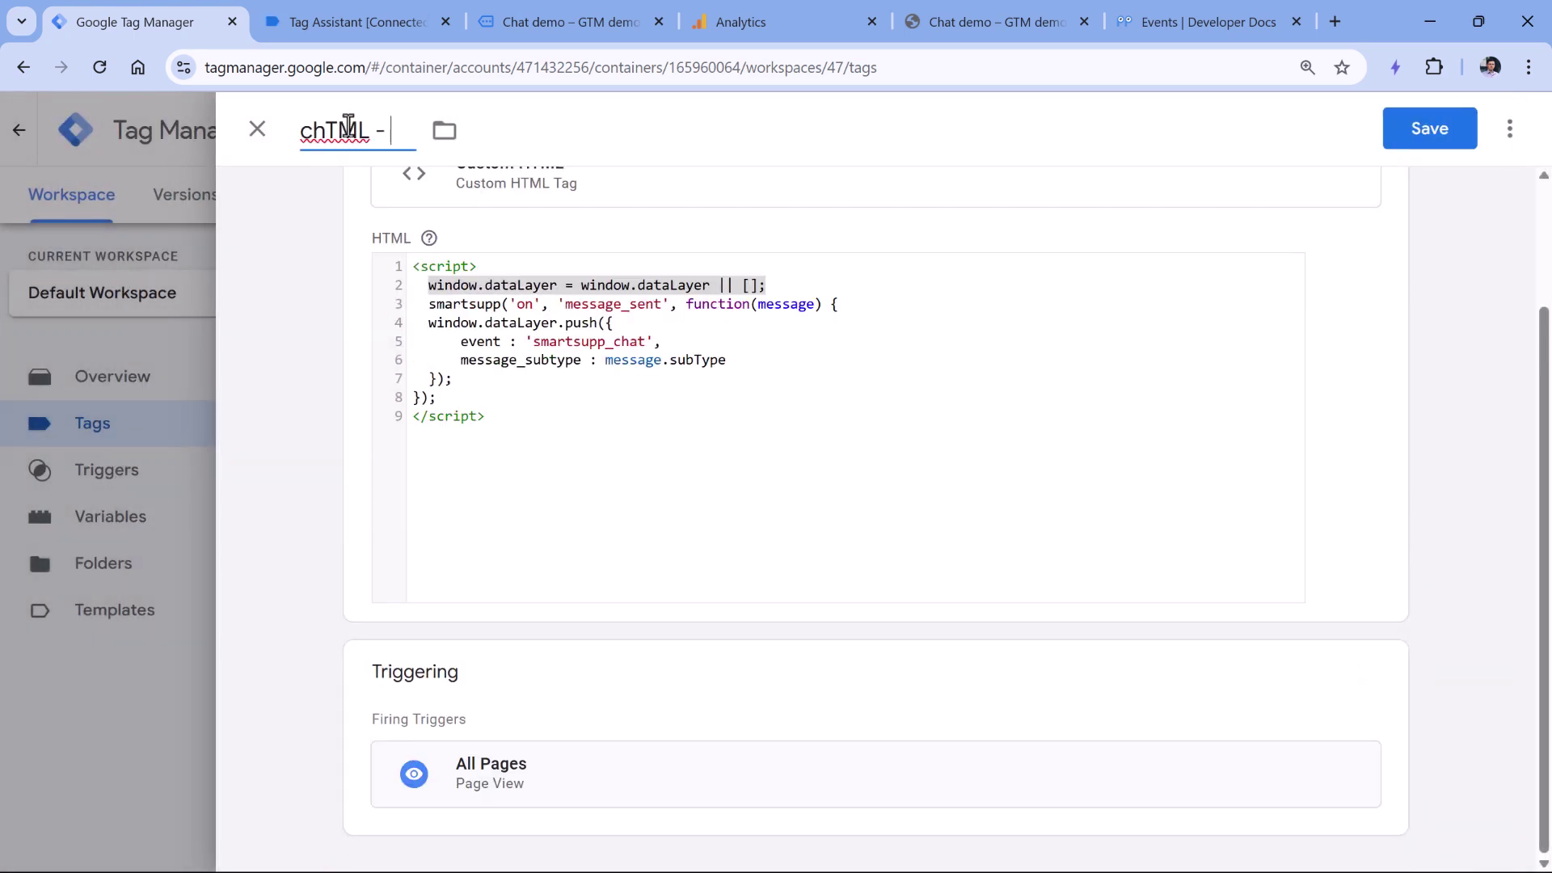
pyautogui.press('Home')
pyautogui.press('Right')
pyautogui.hotkey('shift', 'Right')
pyautogui.write('H')
pyautogui.press('End')
pyautogui.write('smart')
pyautogui.scroll(2, 669, 308)
pyautogui.write('supp listener')
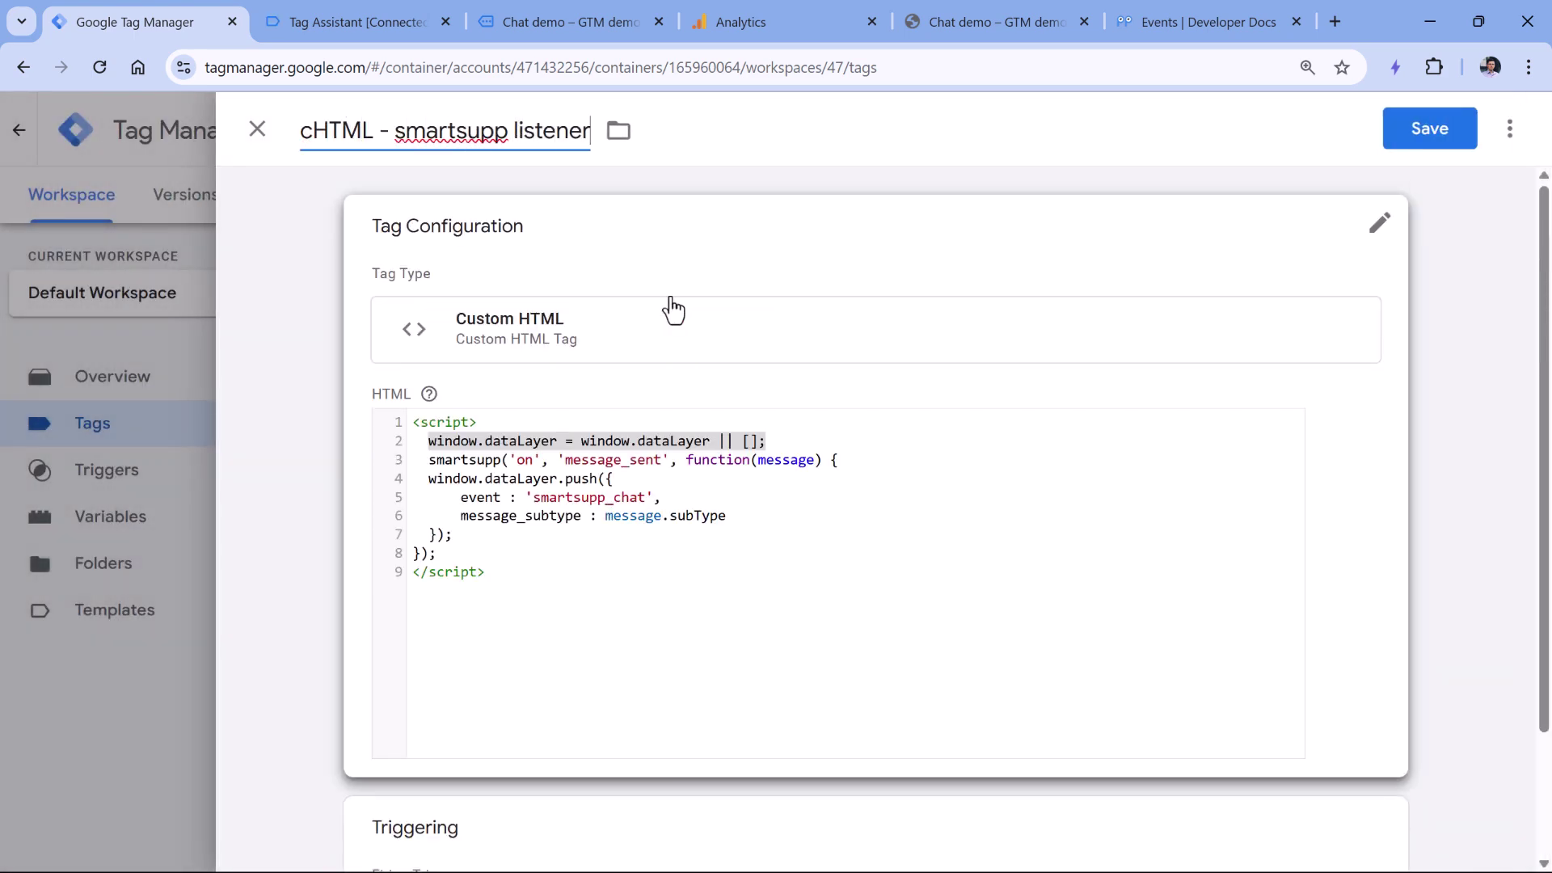
pyautogui.scroll(-1, 724, 364)
pyautogui.scroll(1, 962, 275)
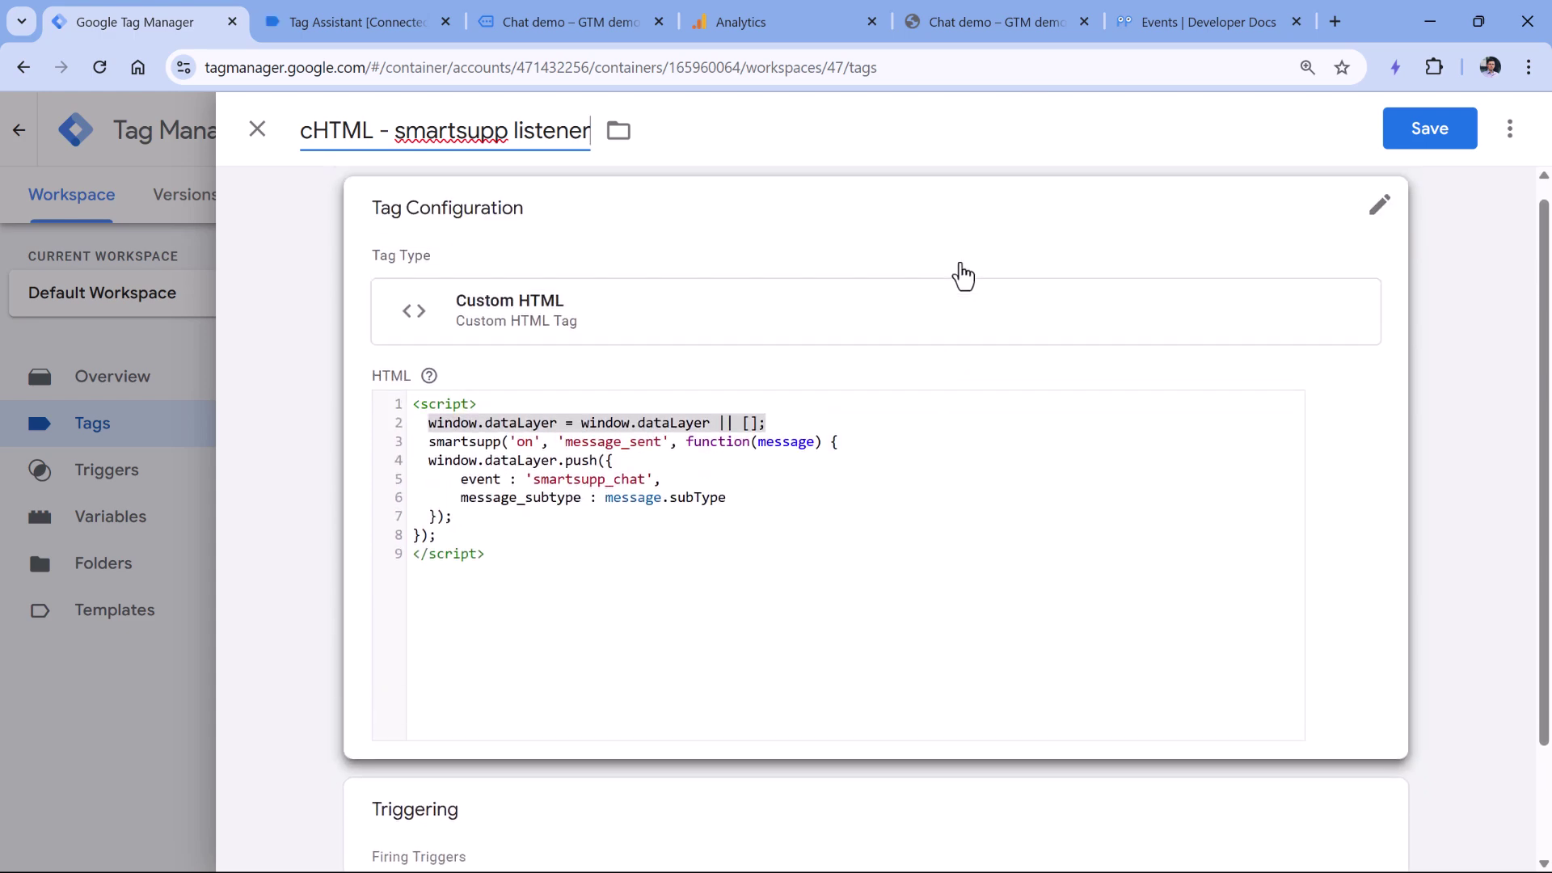
# - Save the "cHTML - smartsupp listener" tag
pyautogui.click(1423, 139)
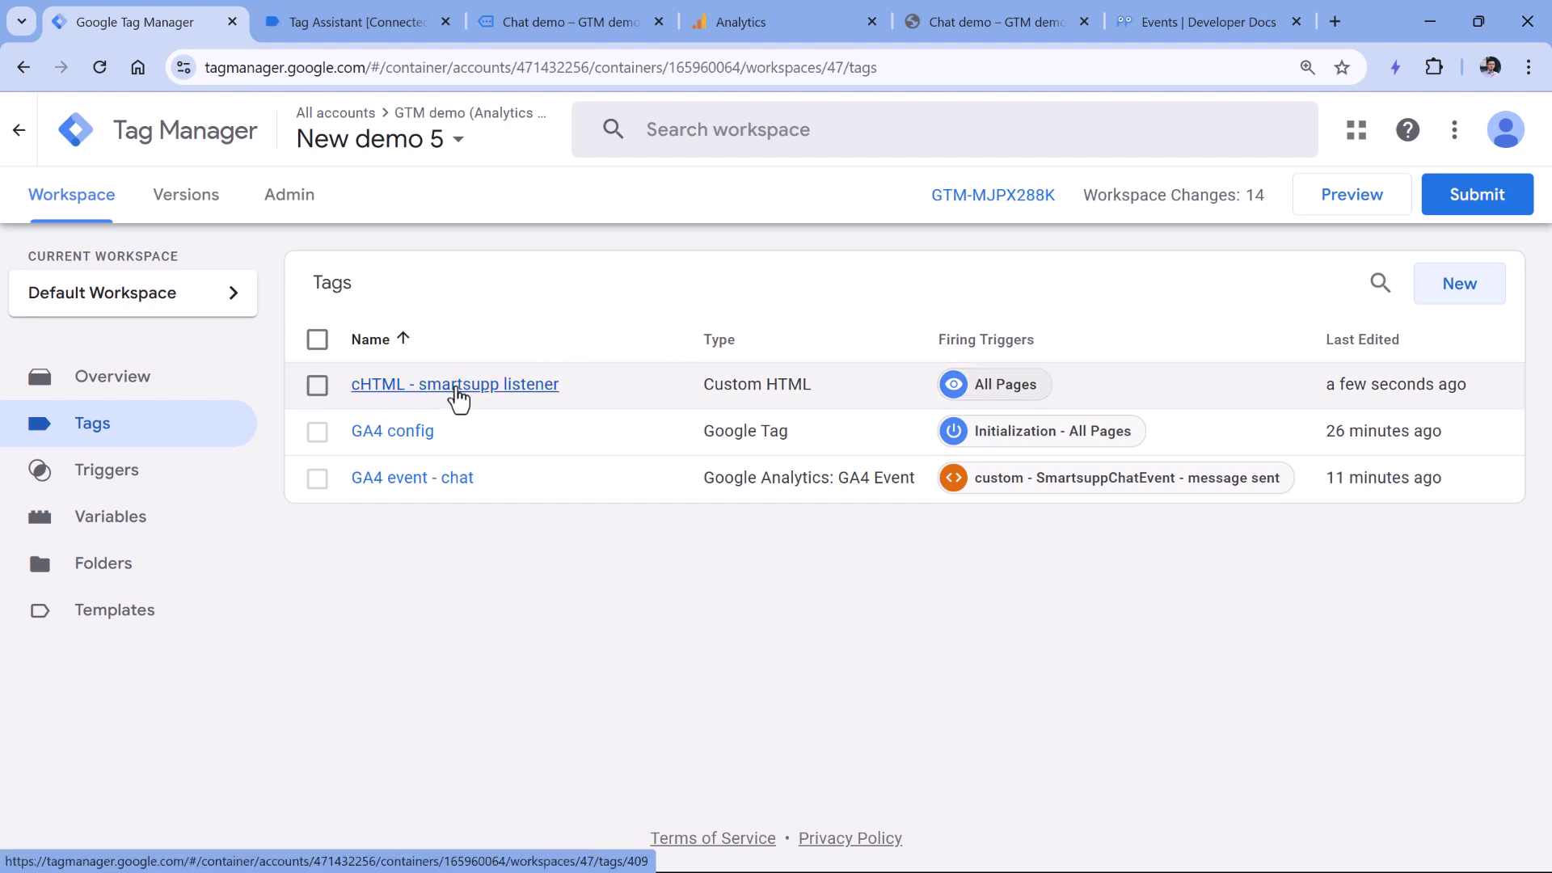
pyautogui.click(360, 22)
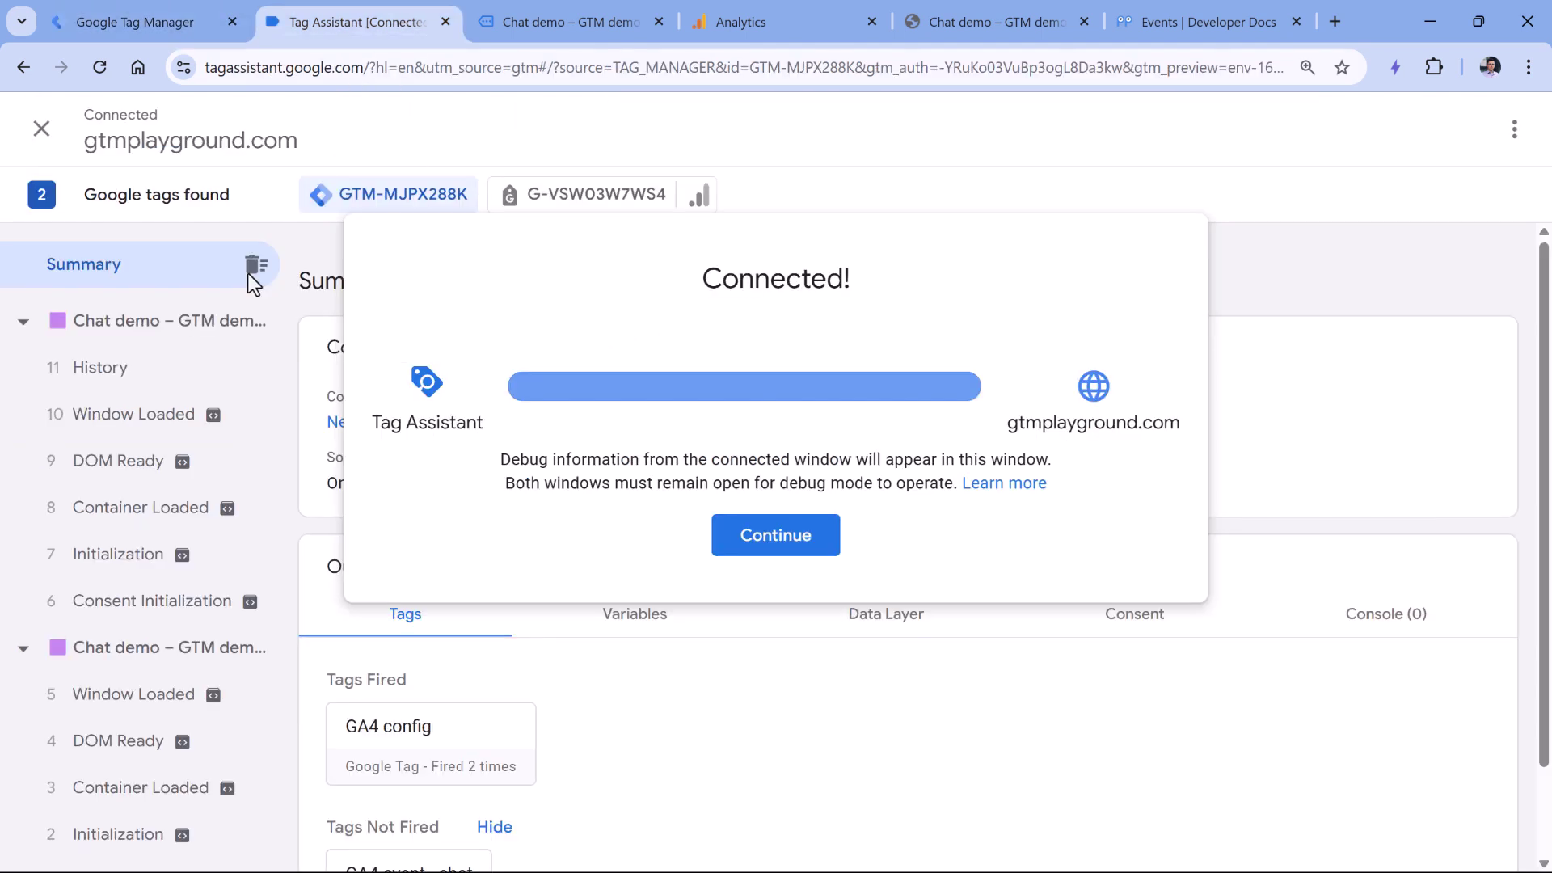
pyautogui.click(152, 3)
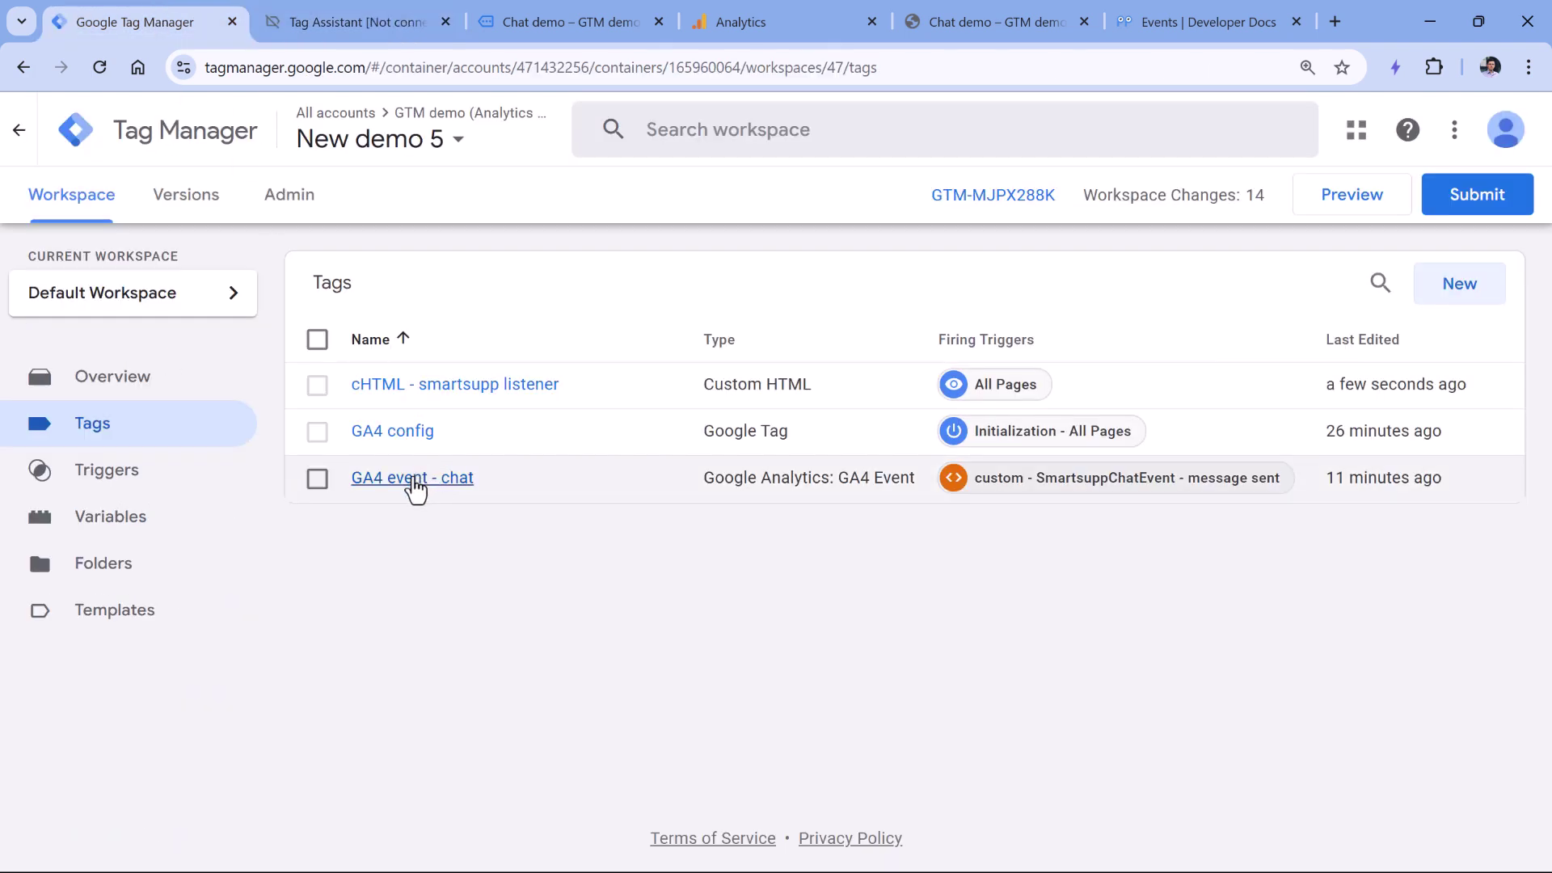
# - Check the event name configured in the custom event trigger attached to the "GA4 event - chat" tag
pyautogui.click(1083, 490)
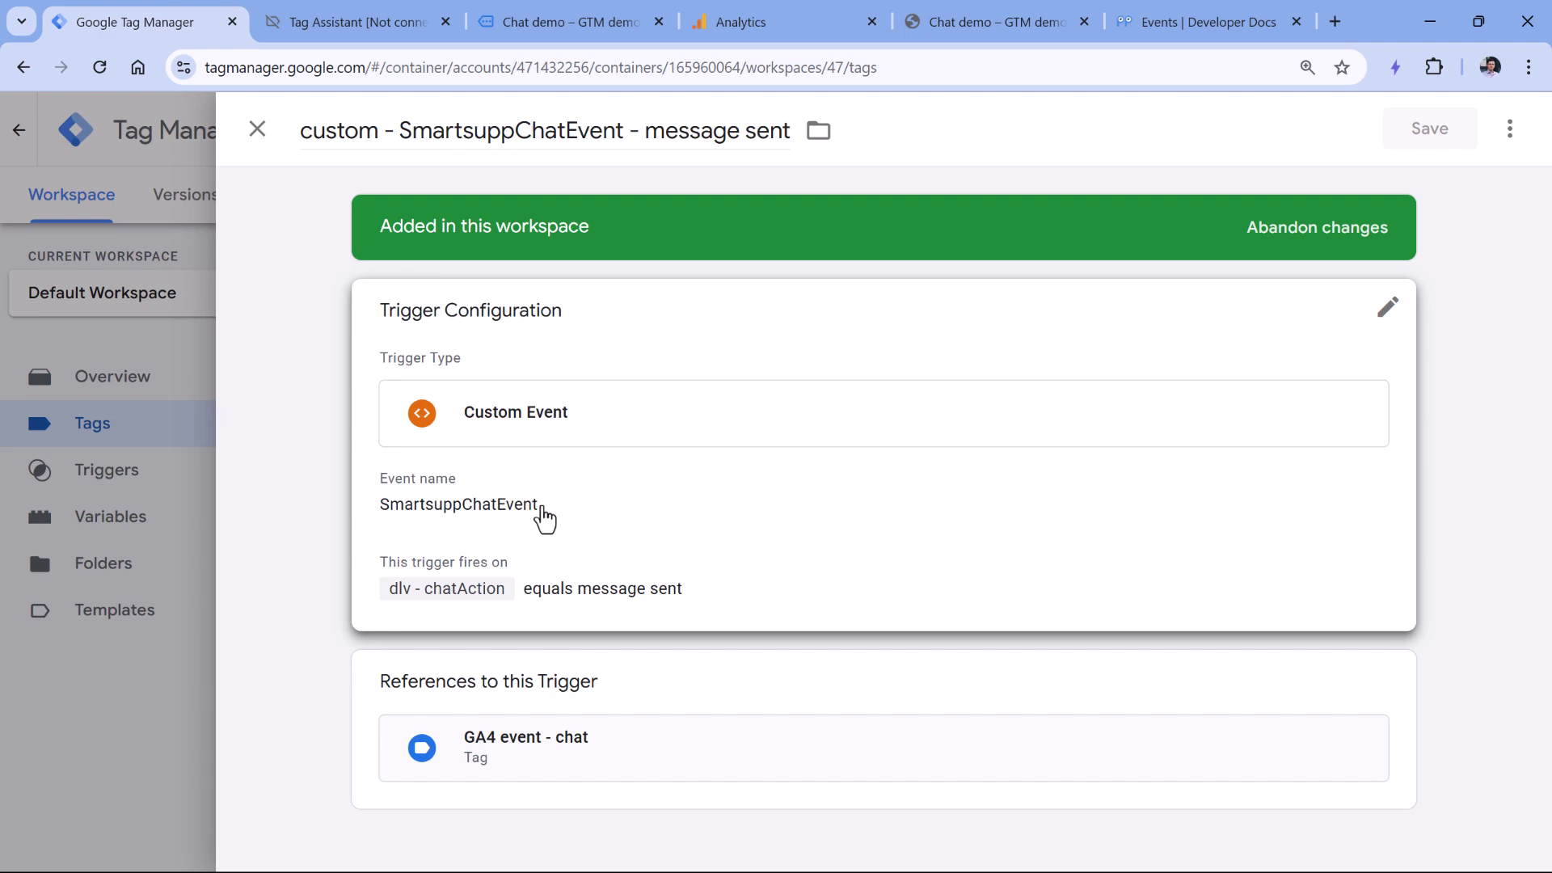
pyautogui.click(544, 520)
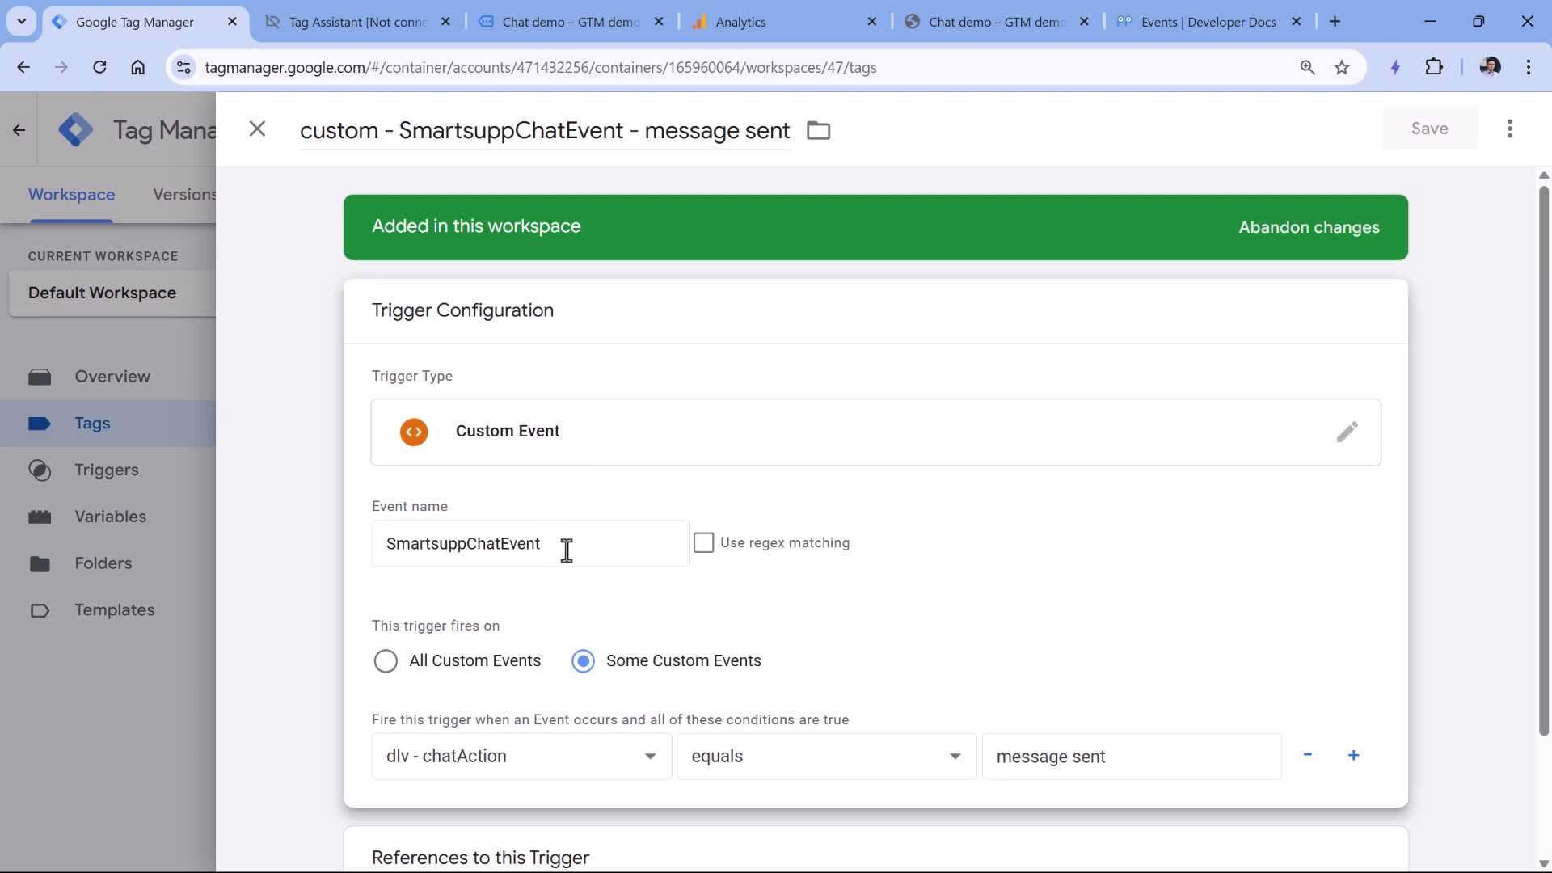
pyautogui.doubleClick(564, 547)
pyautogui.click(256, 131)
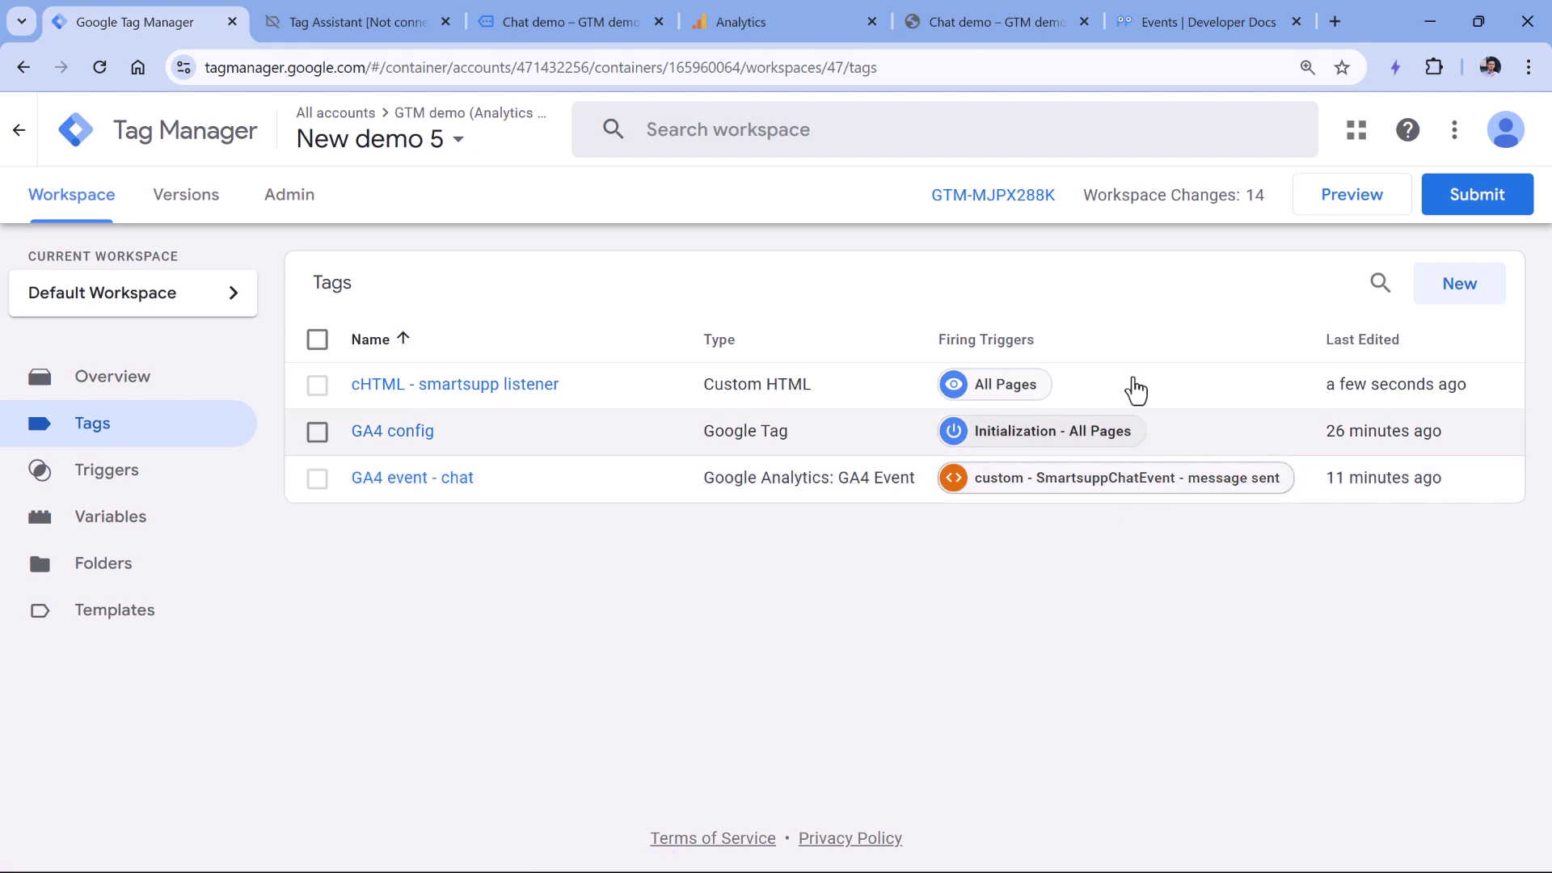
# - Start preview mode for the container and connect Tag Assistant to the Chat demo page
pyautogui.click(1355, 196)
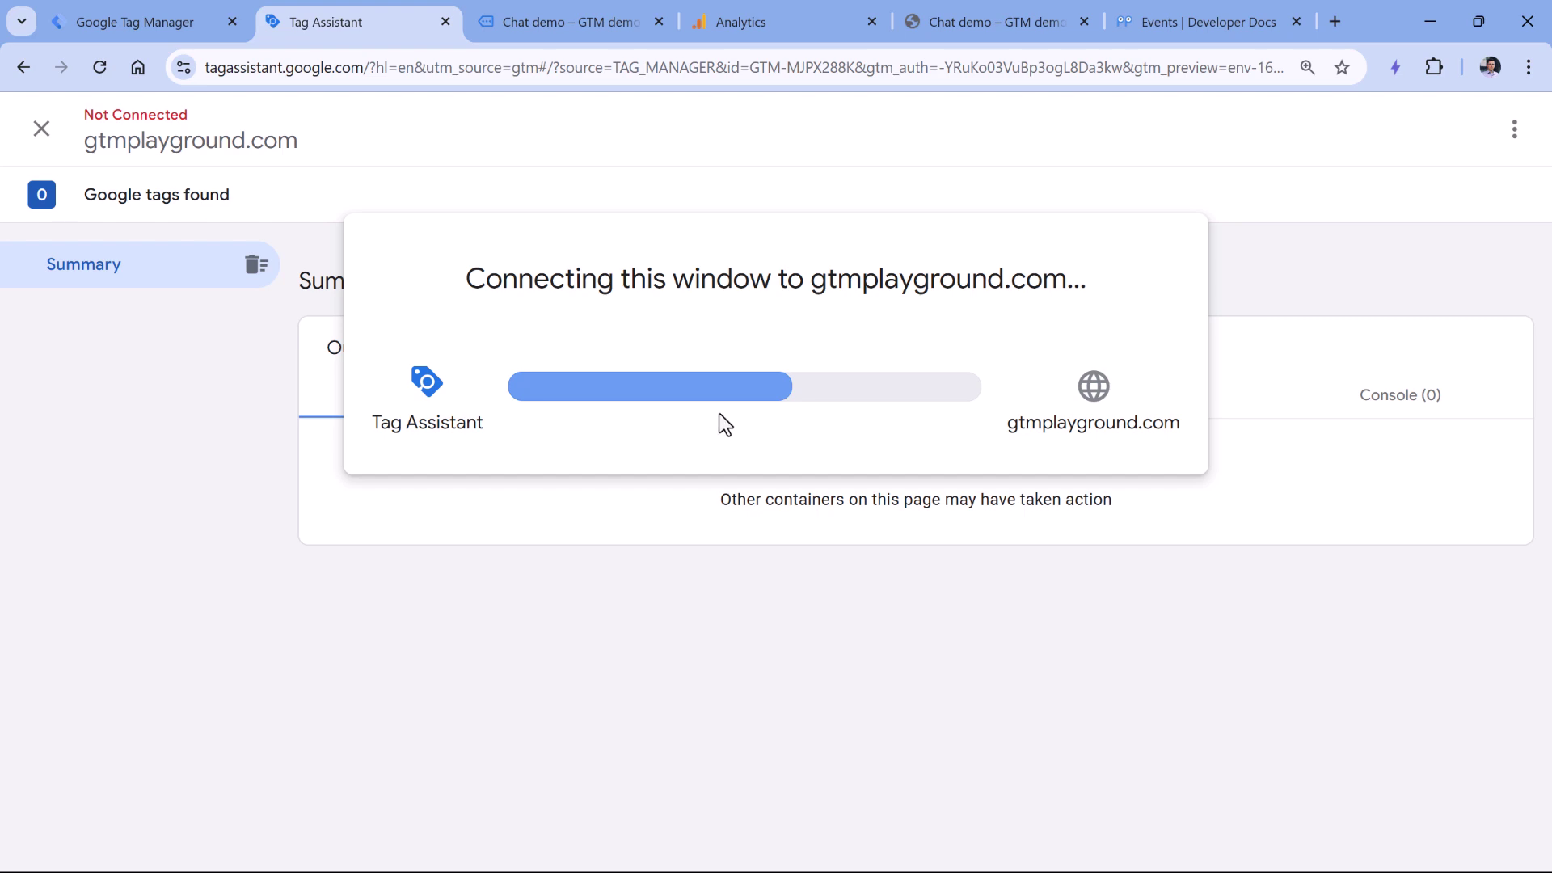
pyautogui.click(790, 533)
pyautogui.click(576, 16)
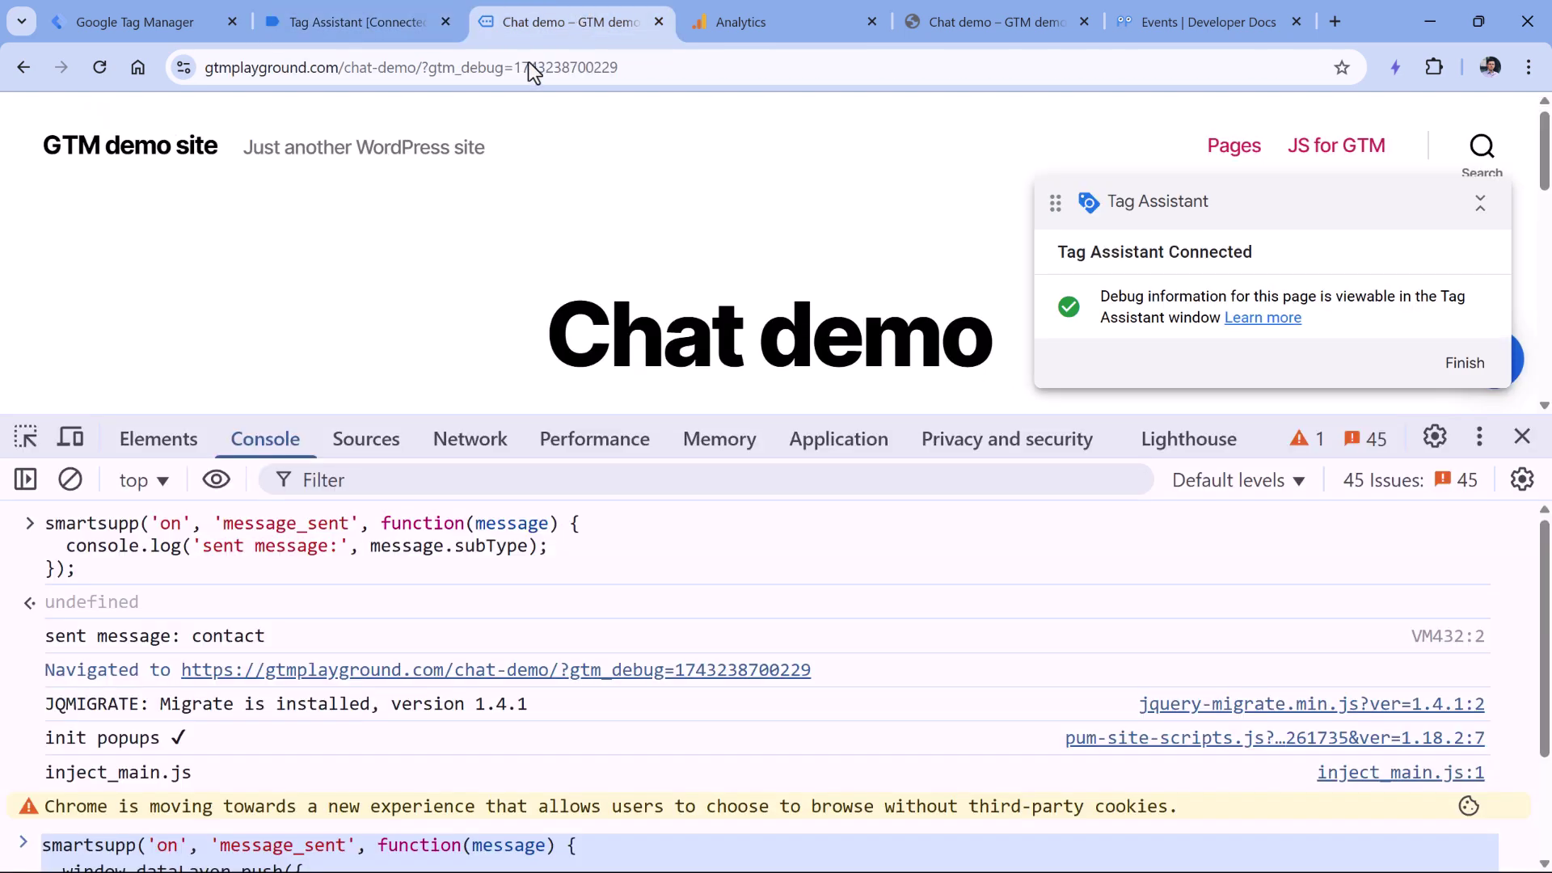
# - Clear the browser console on the Chat demo page and close the developer tools
pyautogui.hotkey('ctrl', 'l')
pyautogui.moveTo(145, 630); pyautogui.dragTo(42, 519)
pyautogui.press('BackSpace')
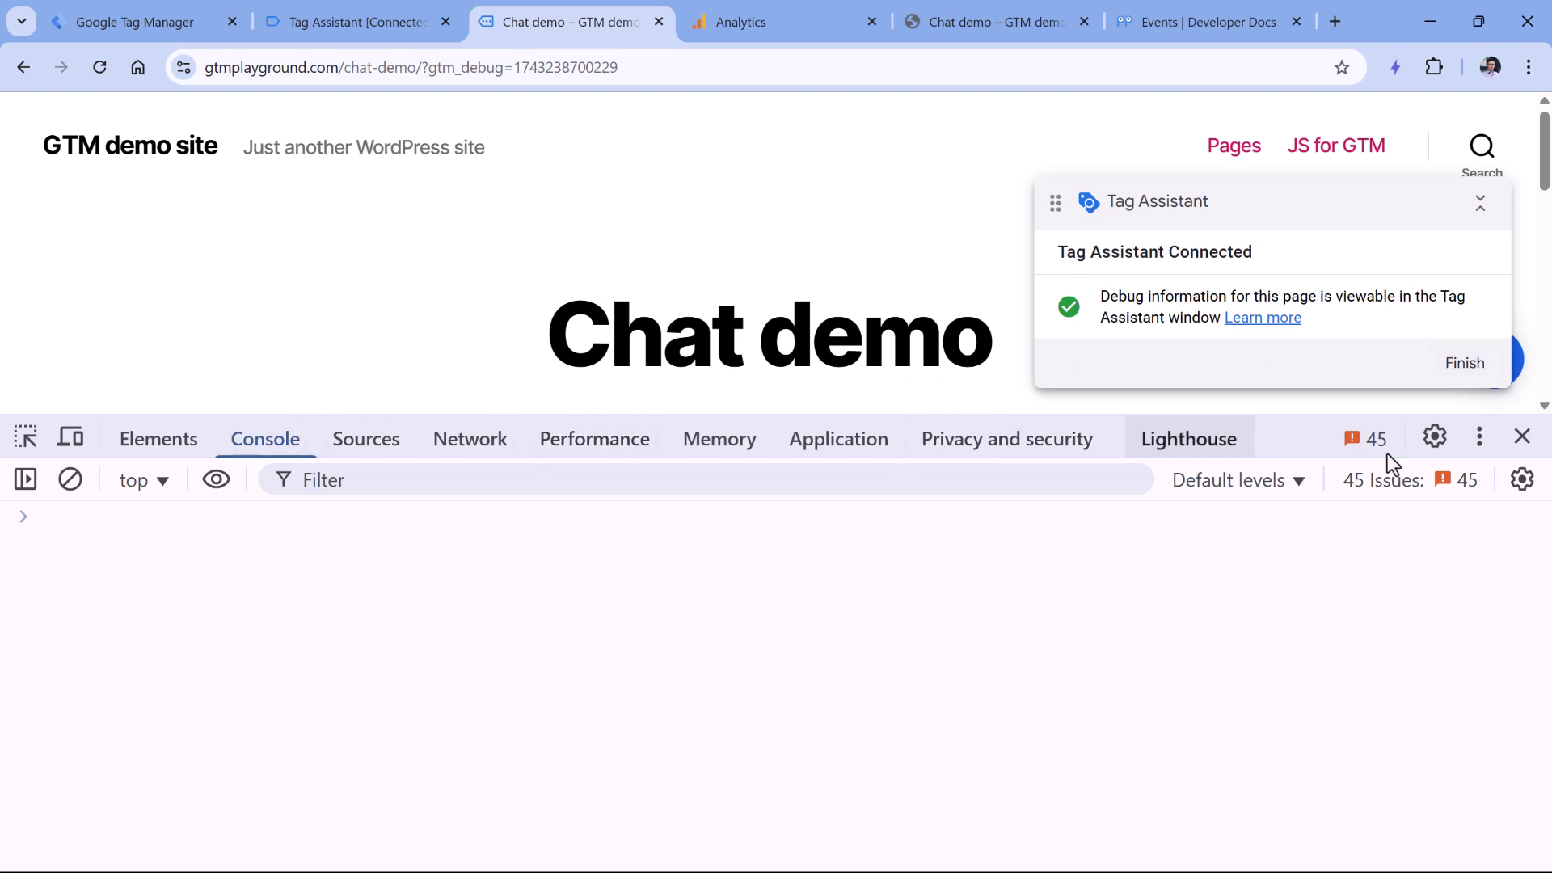
pyautogui.click(1523, 436)
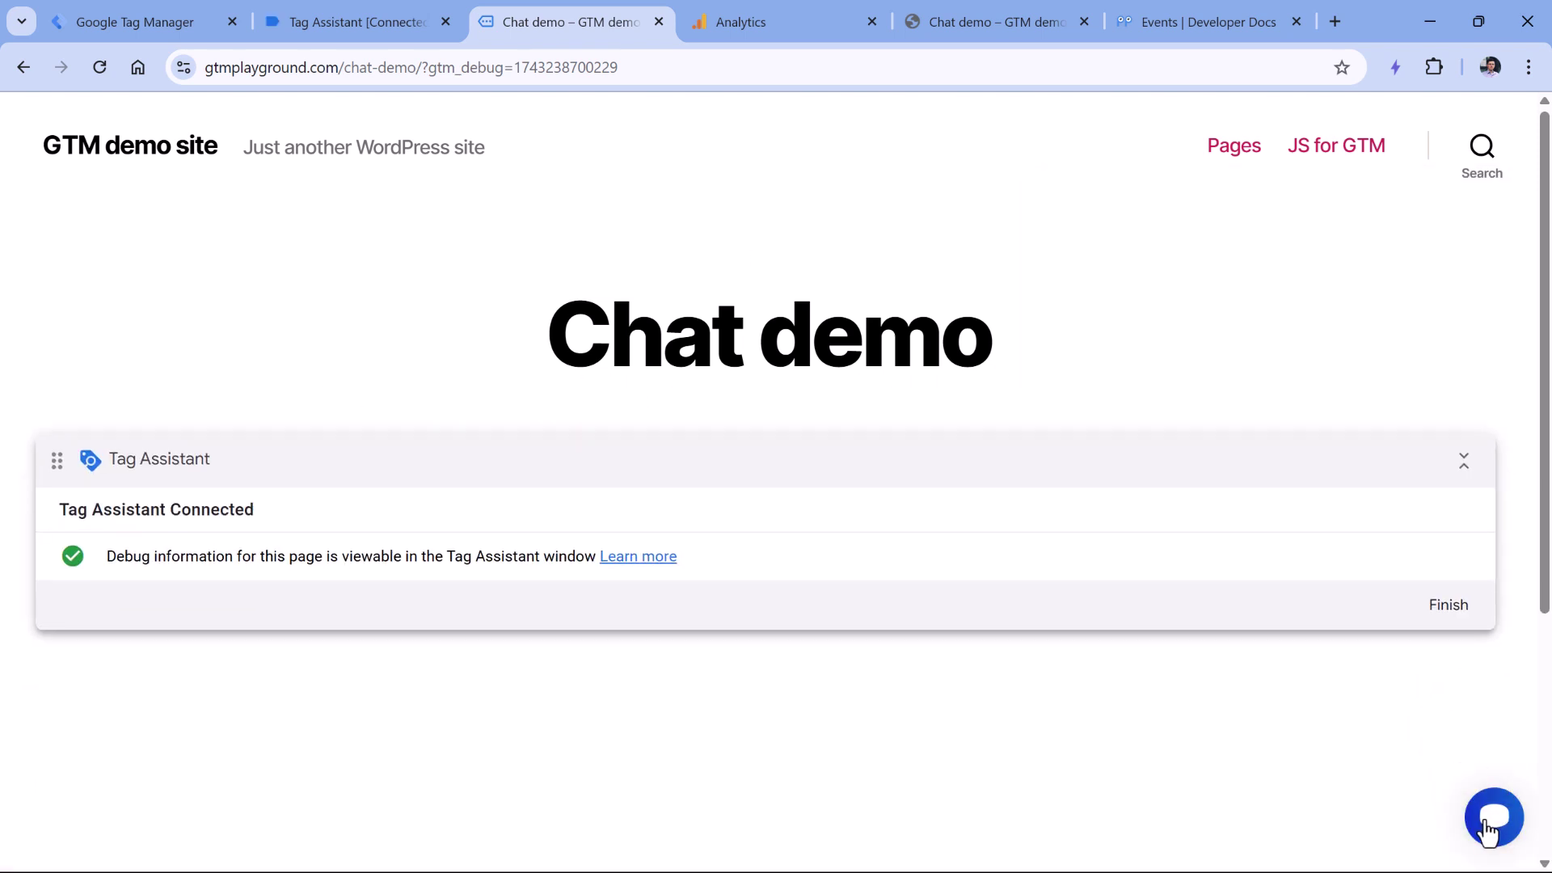
# - Send the message "hi" in the Smartsupp chat on the Chat demo page
pyautogui.click(1492, 819)
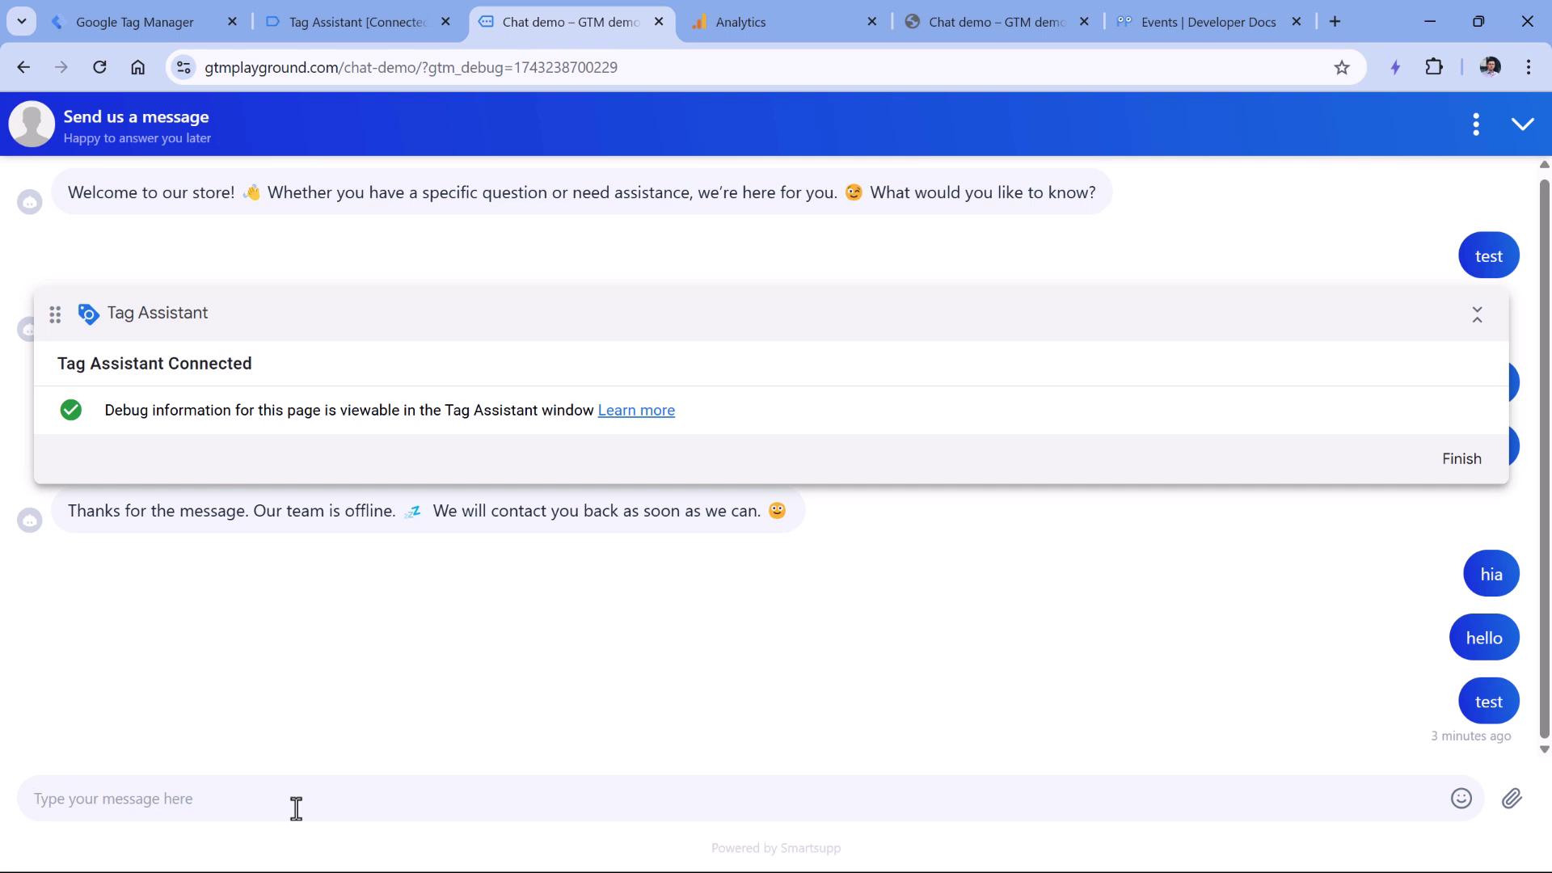
pyautogui.write('hi')
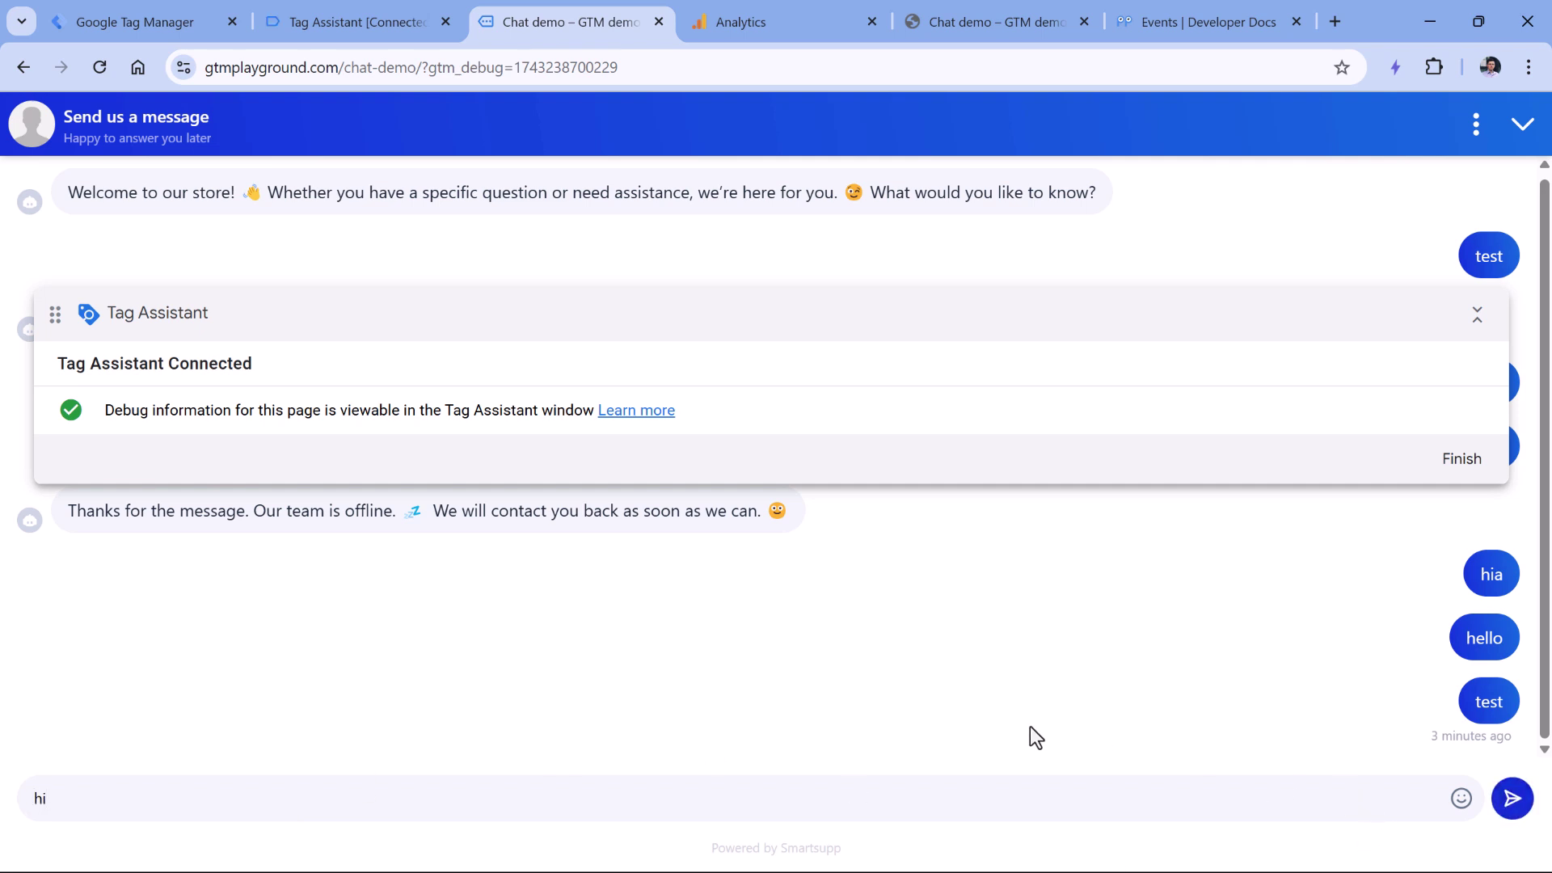
pyautogui.press('Return')
# - Inspect the smartsupp_chat event in Tag Assistant, with its full data layer push expanded
pyautogui.click(348, 14)
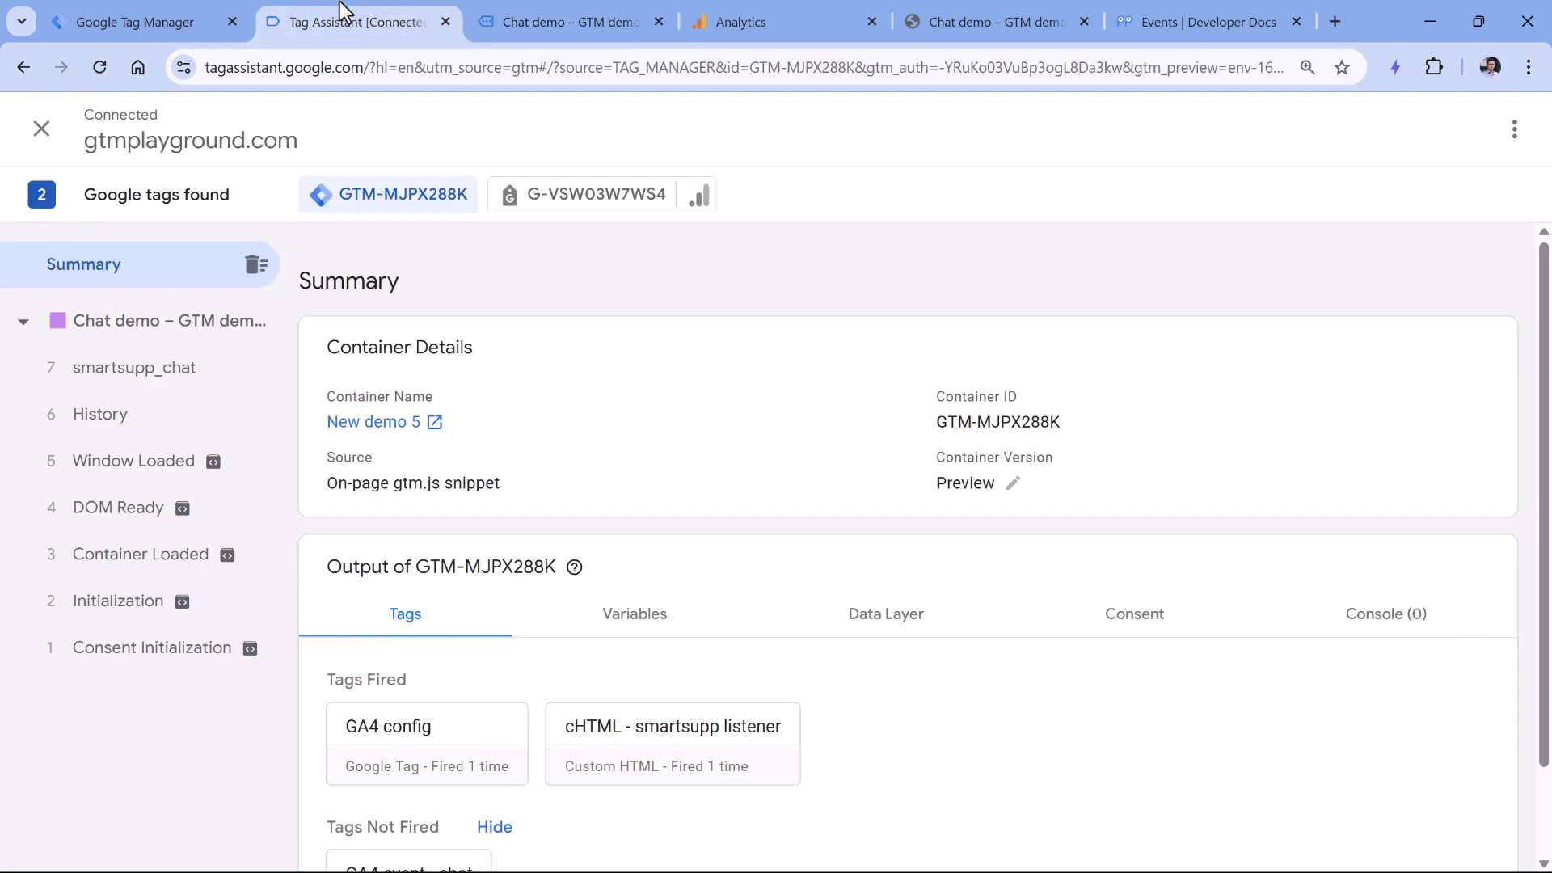
pyautogui.click(139, 374)
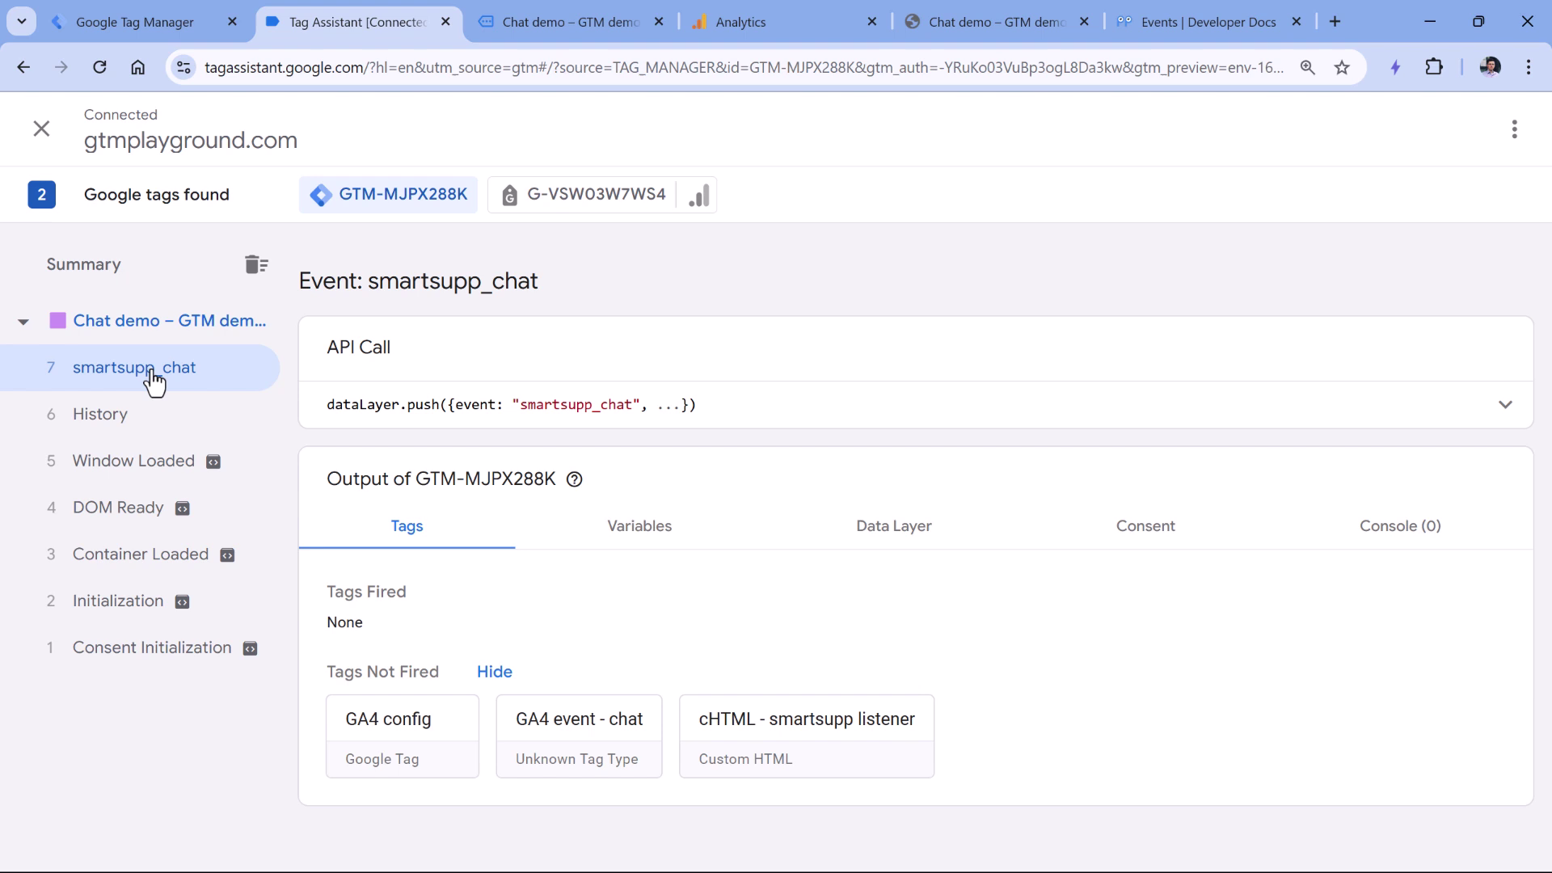
pyautogui.click(774, 392)
pyautogui.moveTo(658, 410); pyautogui.dragTo(864, 406)
pyautogui.click(865, 406)
pyautogui.doubleClick(556, 404)
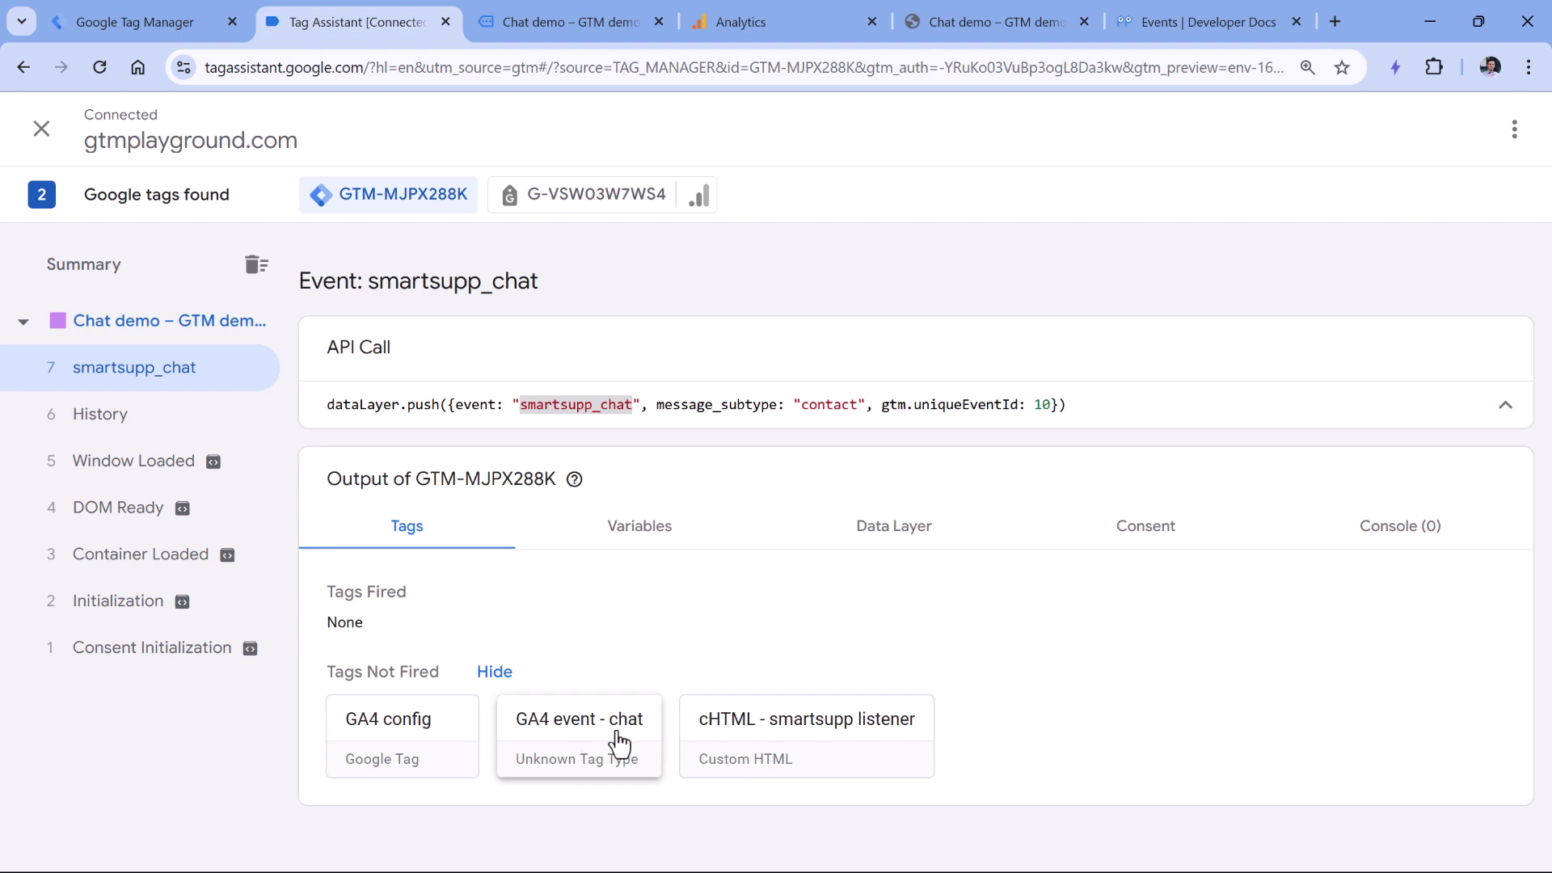
# - Remove the dlv - chatAction condition from the "GA4 event - chat" tag's custom event trigger
pyautogui.click(137, 23)
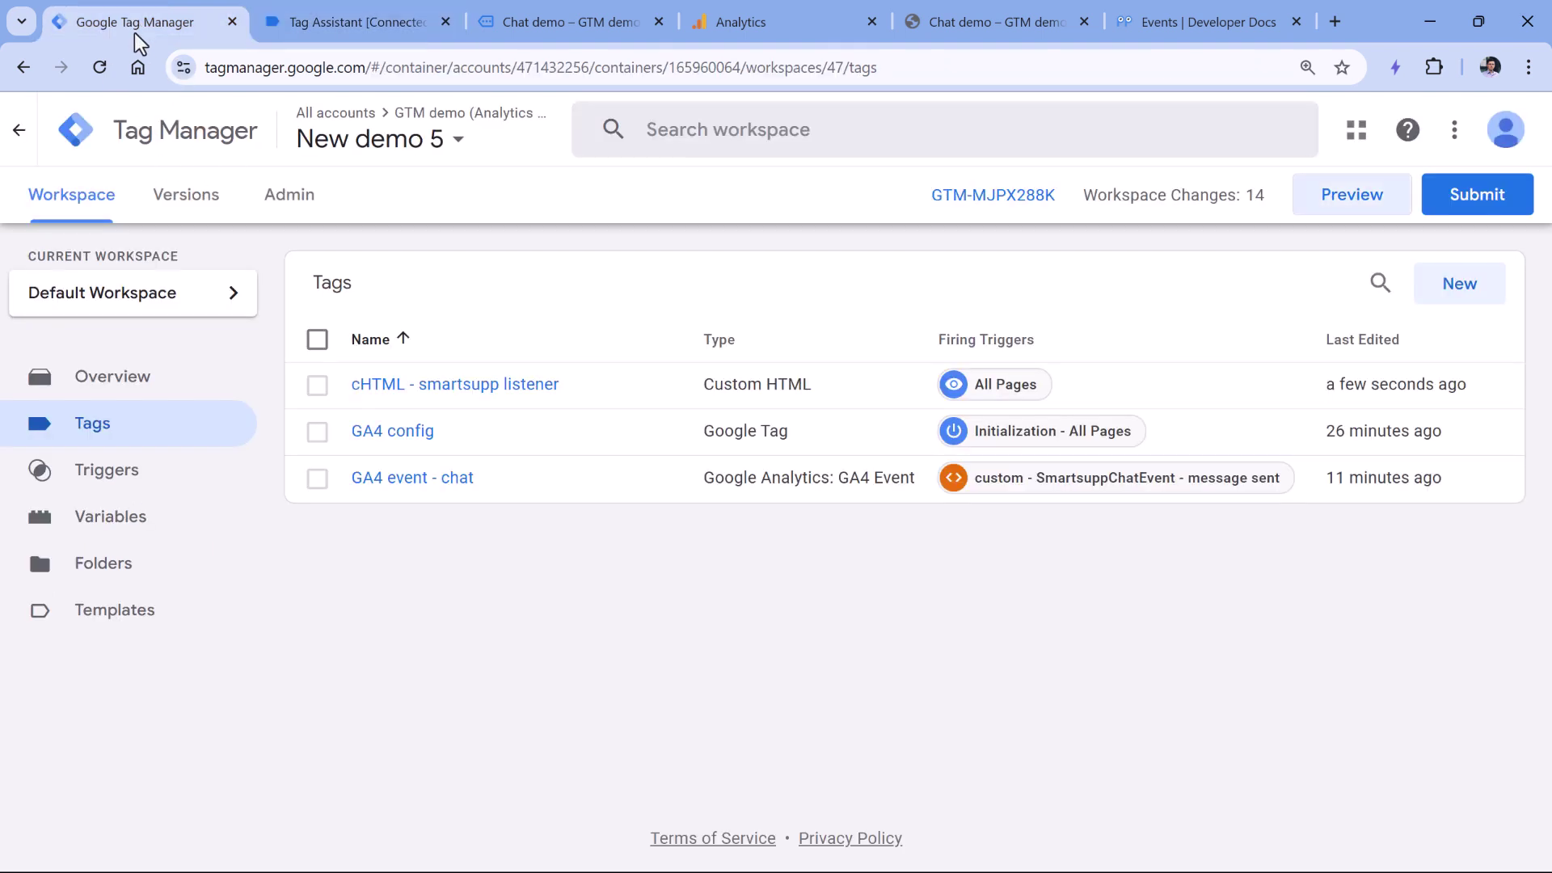
pyautogui.click(1120, 490)
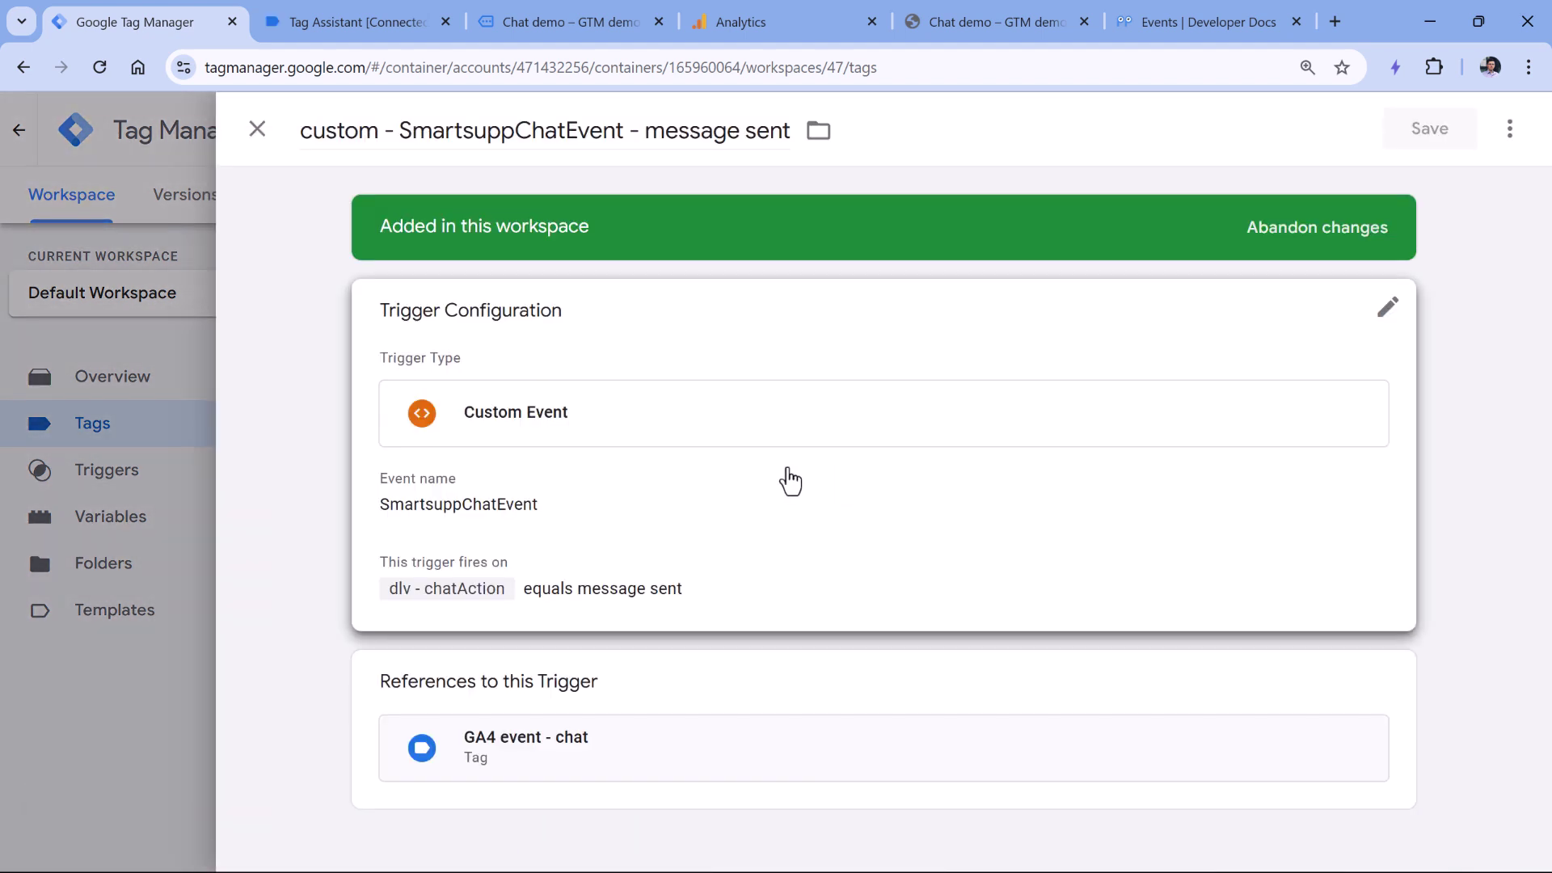
pyautogui.click(790, 481)
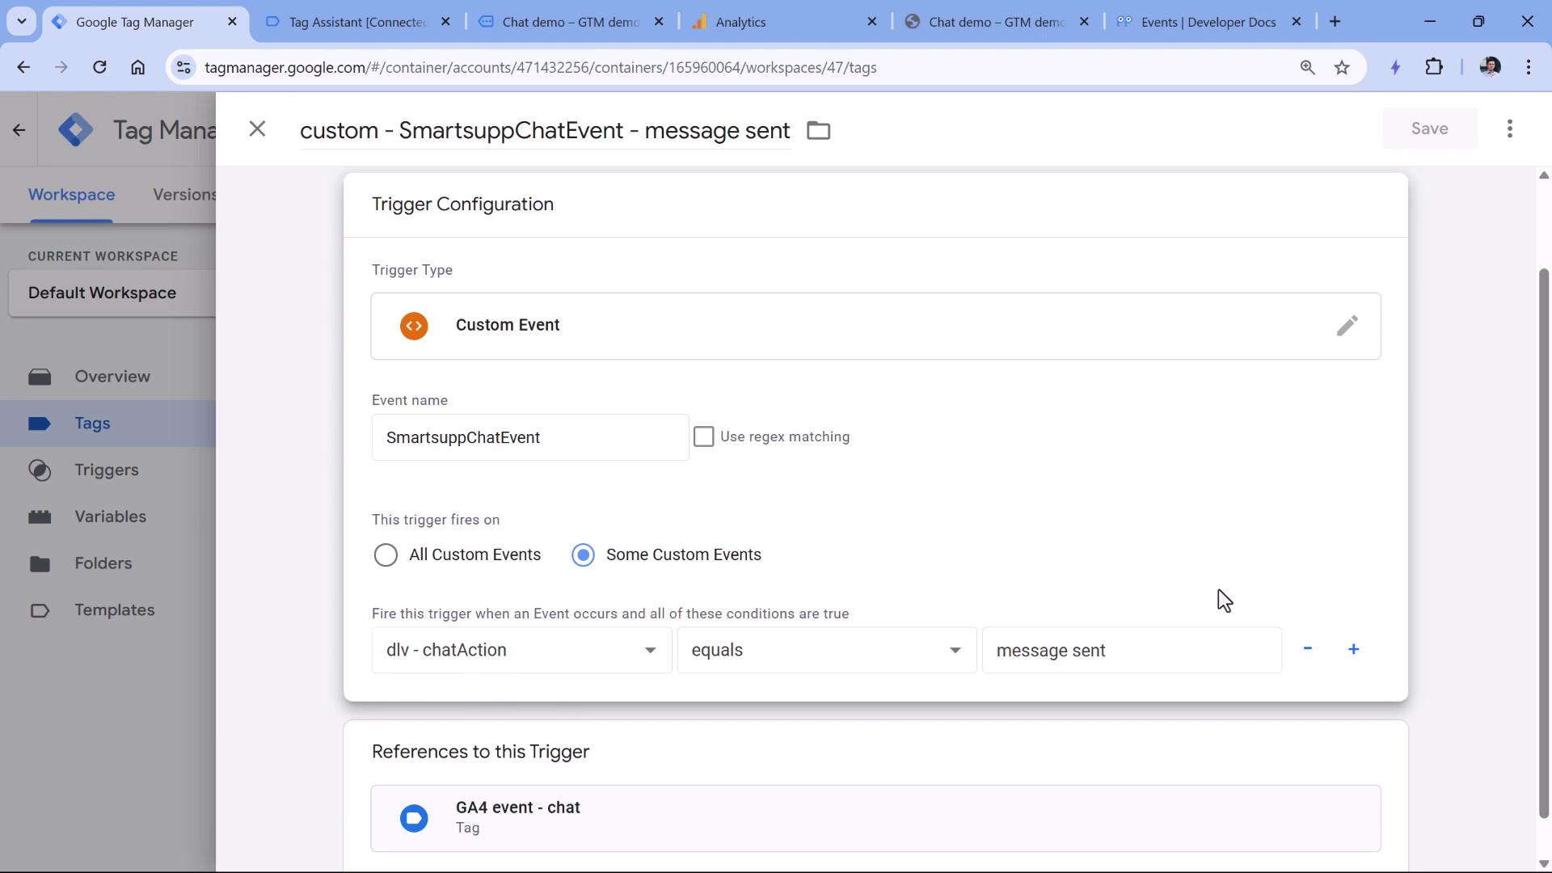
pyautogui.click(1307, 649)
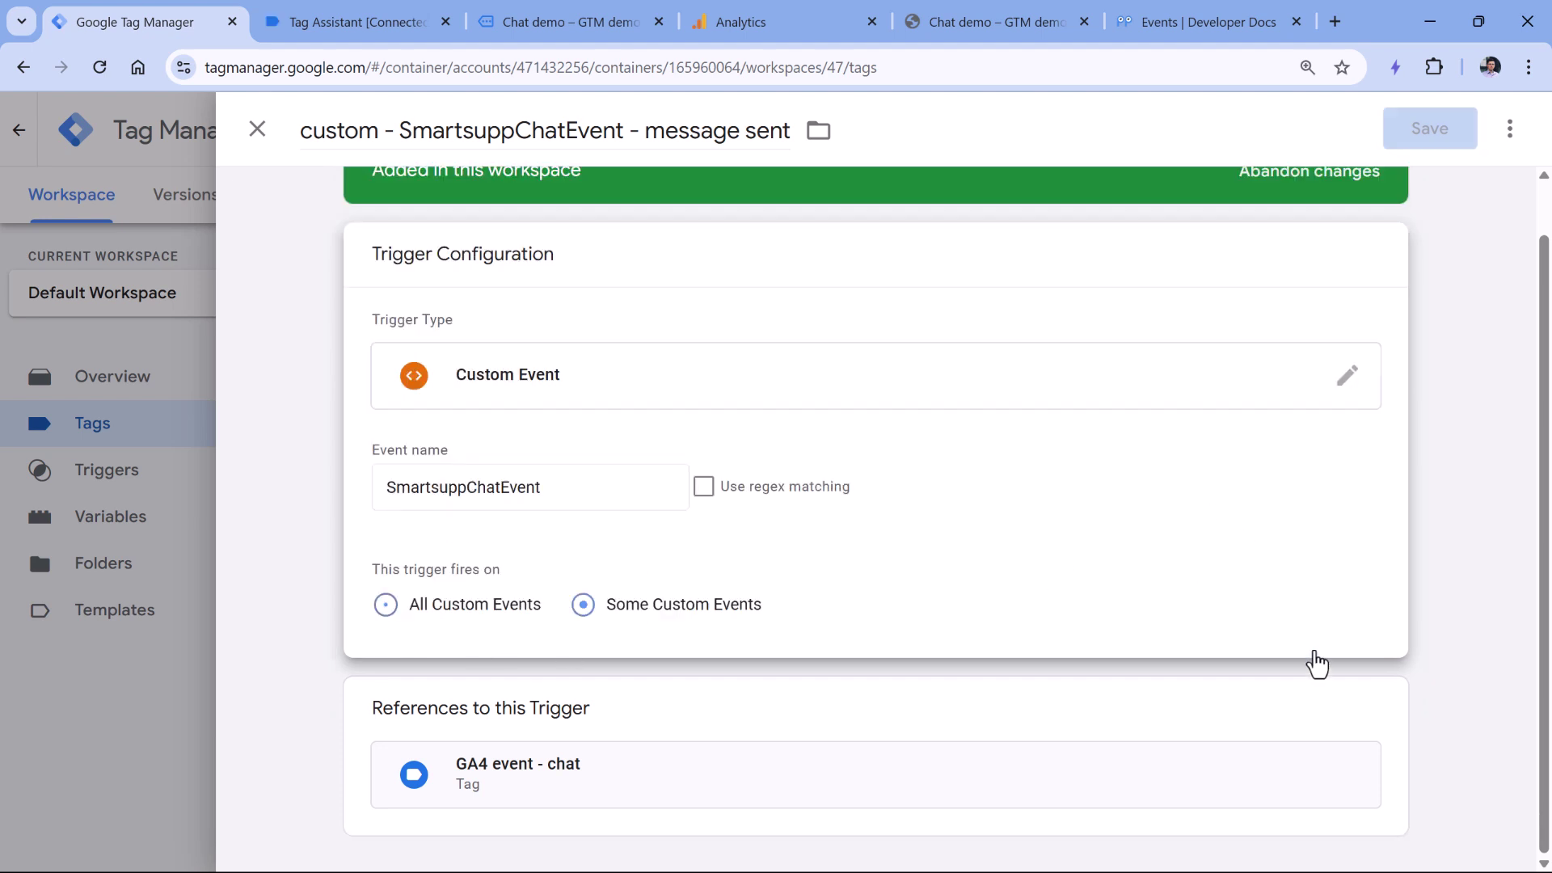
# - Replace the trigger's event name with smartsupp_chat, copied from the API call in Tag Assistant
pyautogui.doubleClick(559, 510)
pyautogui.click(385, 26)
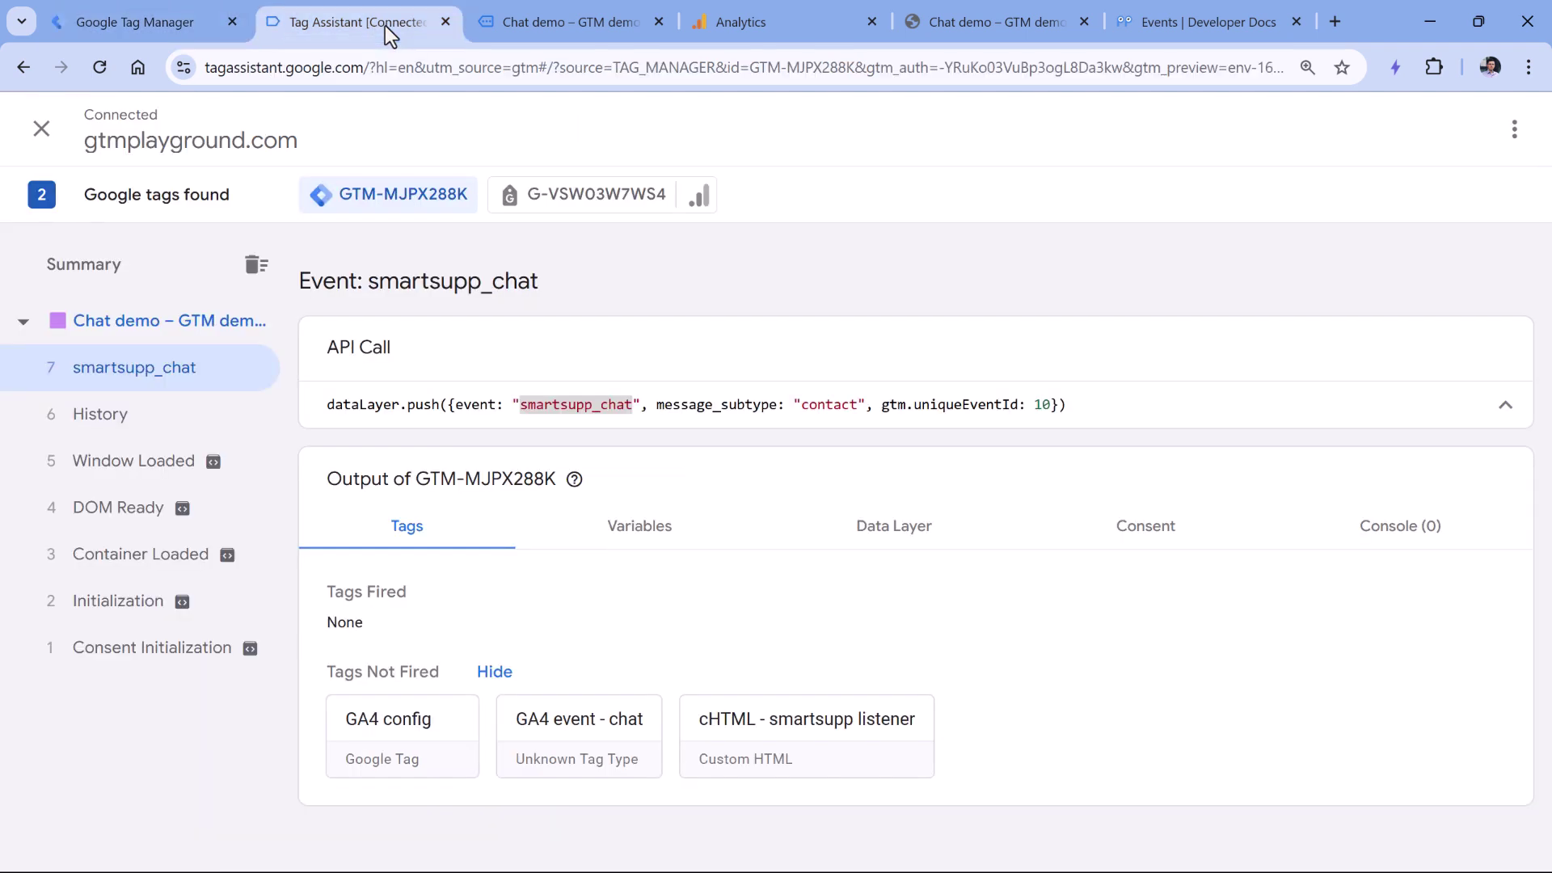
pyautogui.rightClick(530, 400)
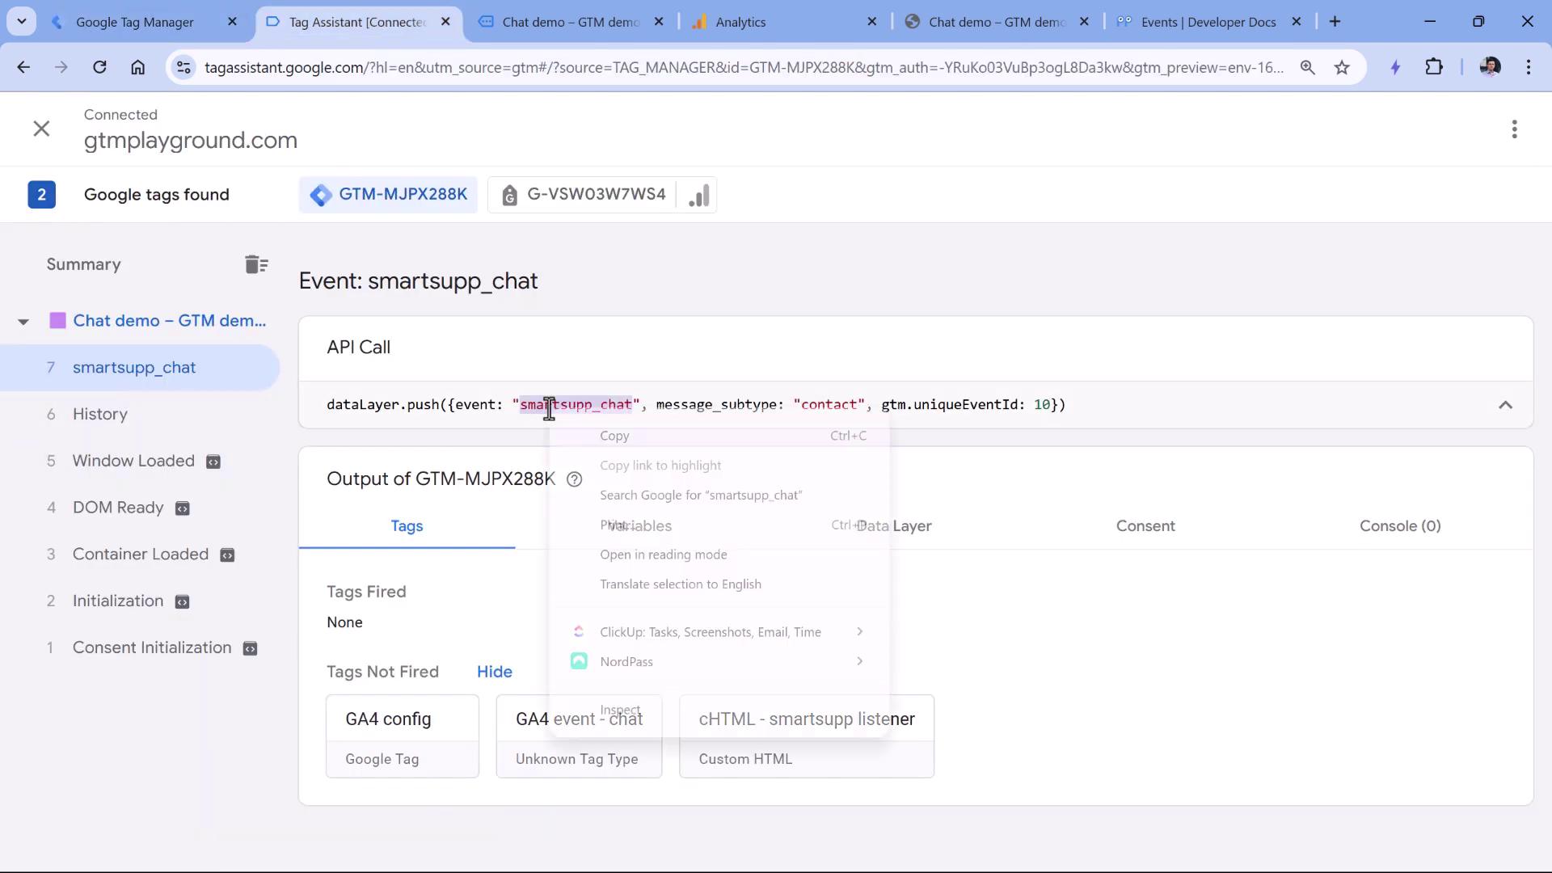
pyautogui.click(607, 437)
pyautogui.click(138, 22)
pyautogui.hotkey('ctrl', 'v')
pyautogui.scroll(1, 447, 214)
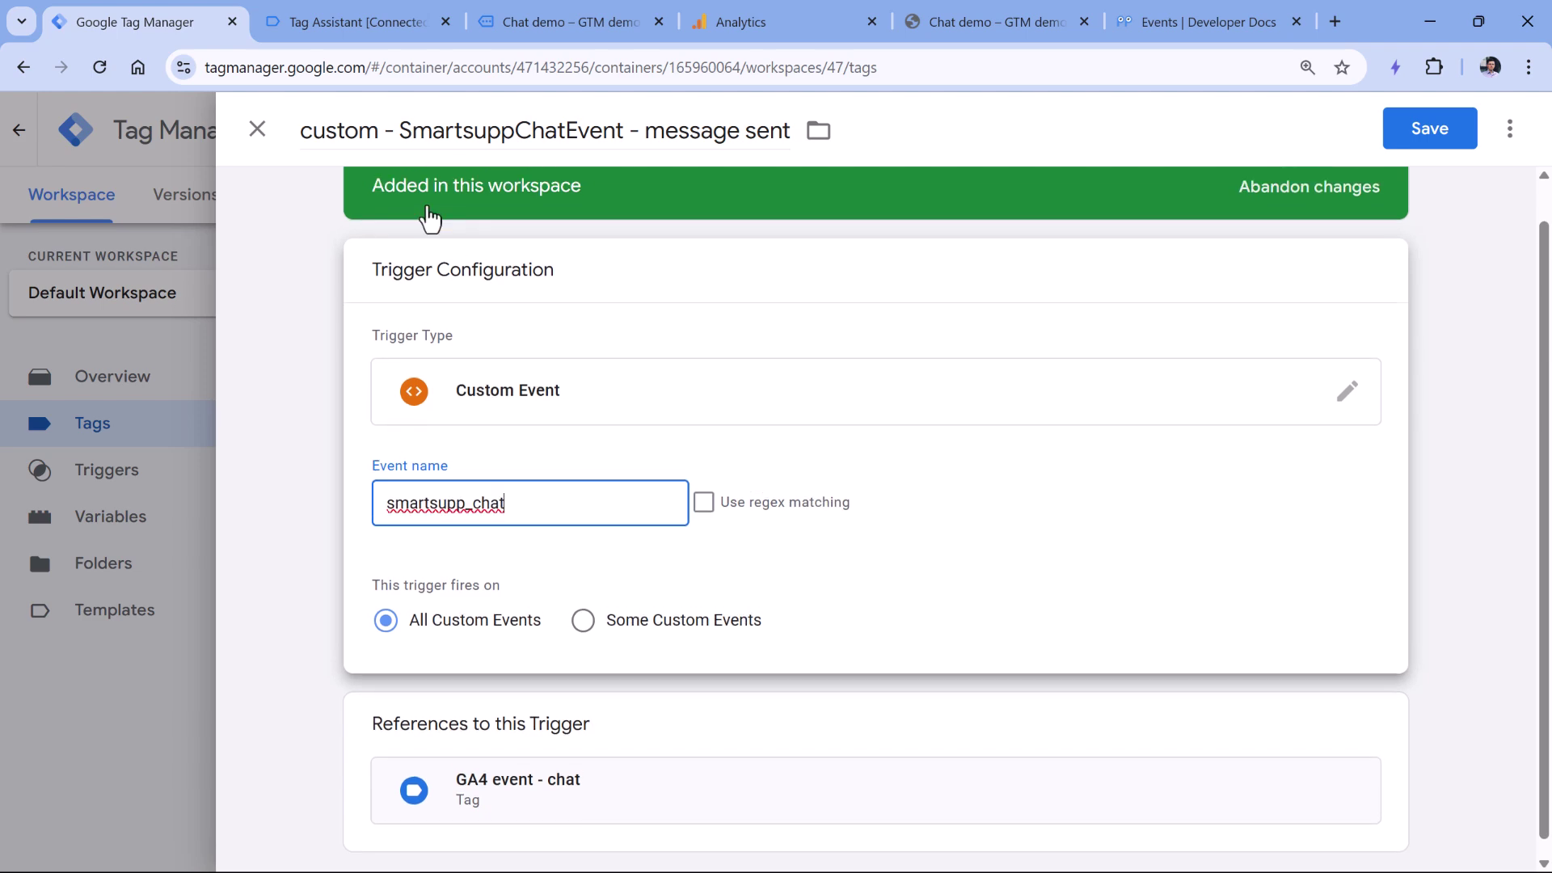
# - Rename the trigger "custom - smartsupp_chat" and save it
pyautogui.moveTo(399, 130); pyautogui.dragTo(790, 130)
pyautogui.hotkey('ctrl', 'v')
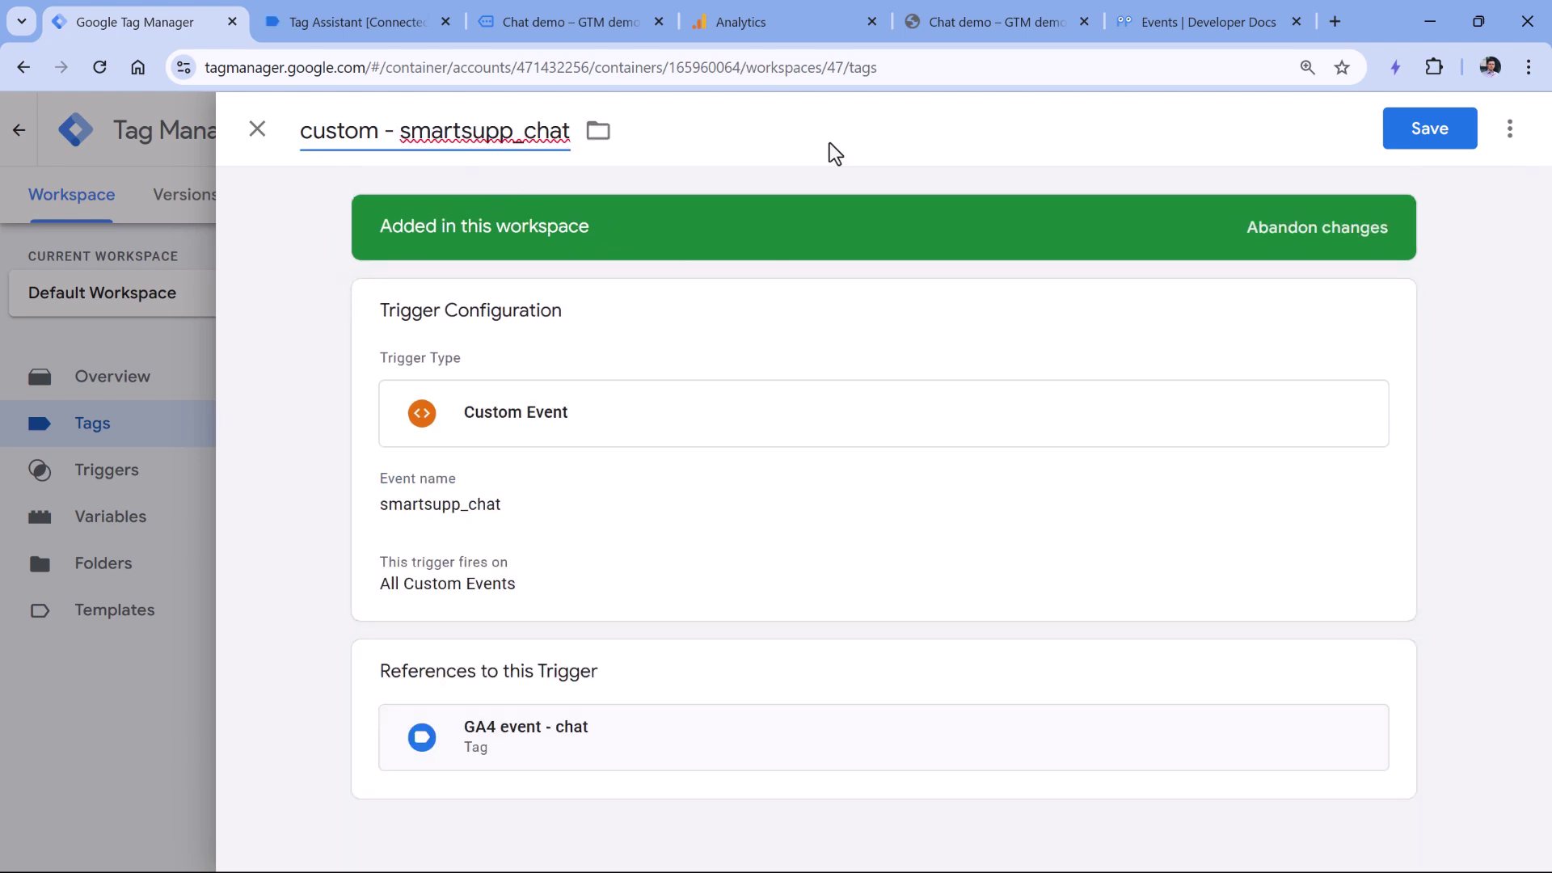
pyautogui.click(1425, 136)
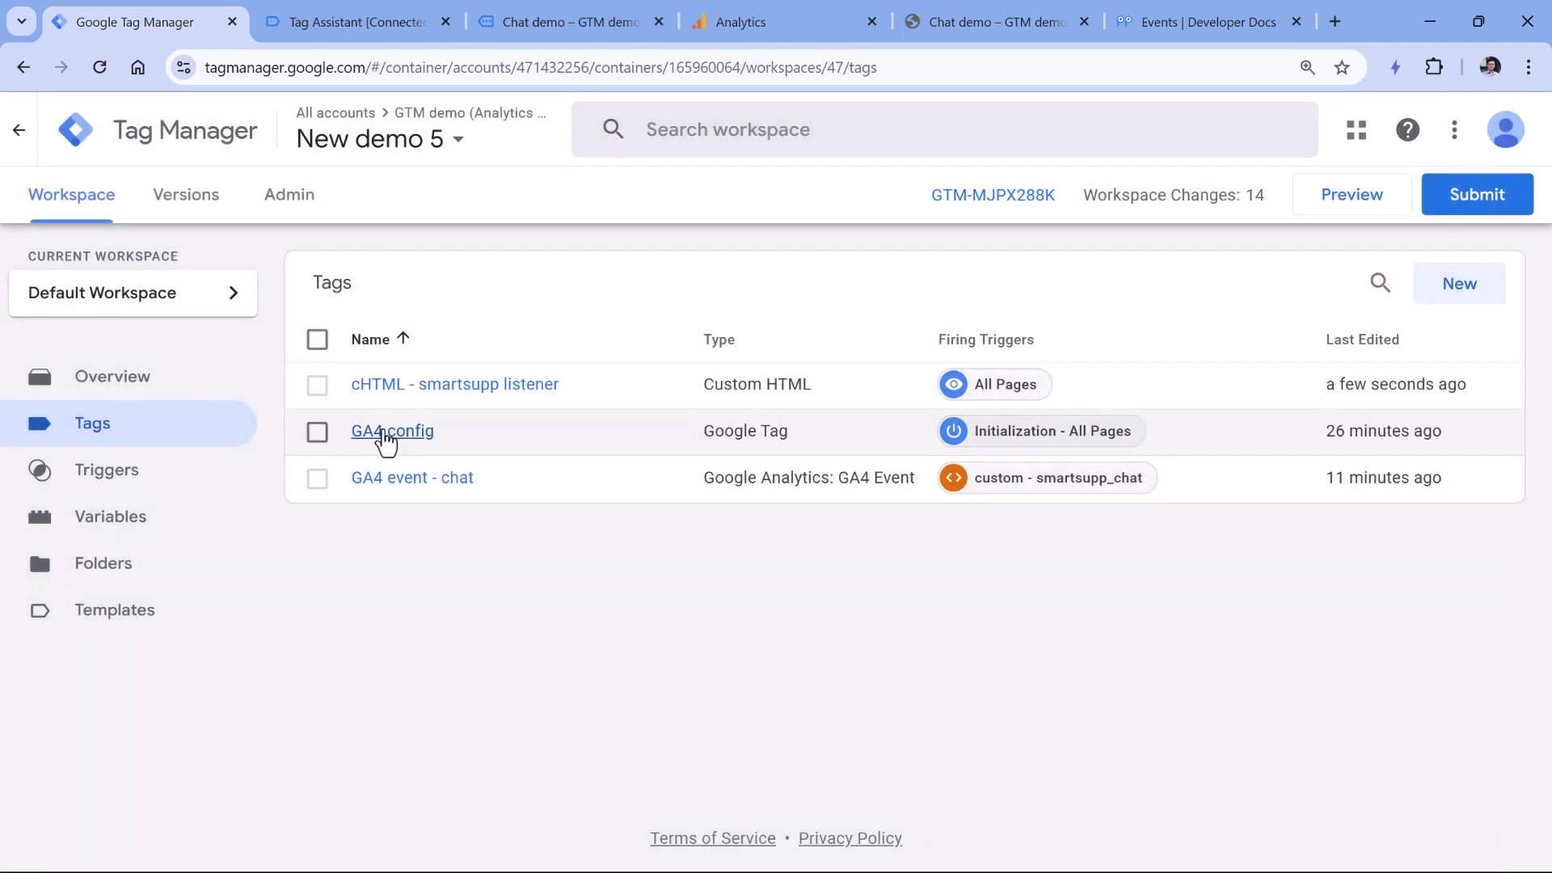
# - Add an event parameter named chat_subtype to the "GA4 event - chat" tag
pyautogui.click(414, 480)
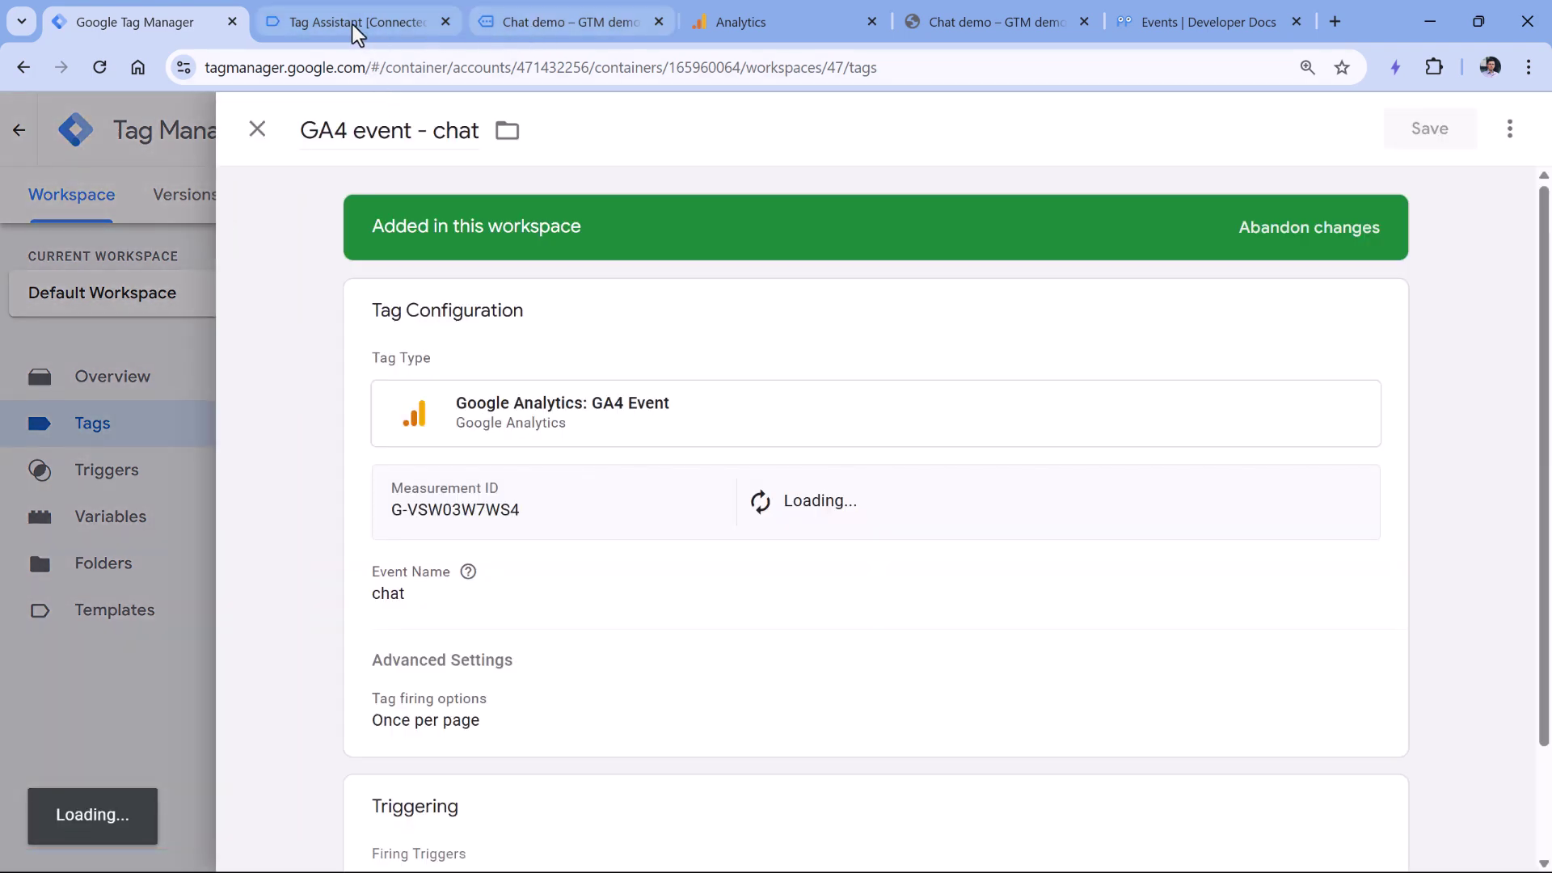
pyautogui.click(353, 23)
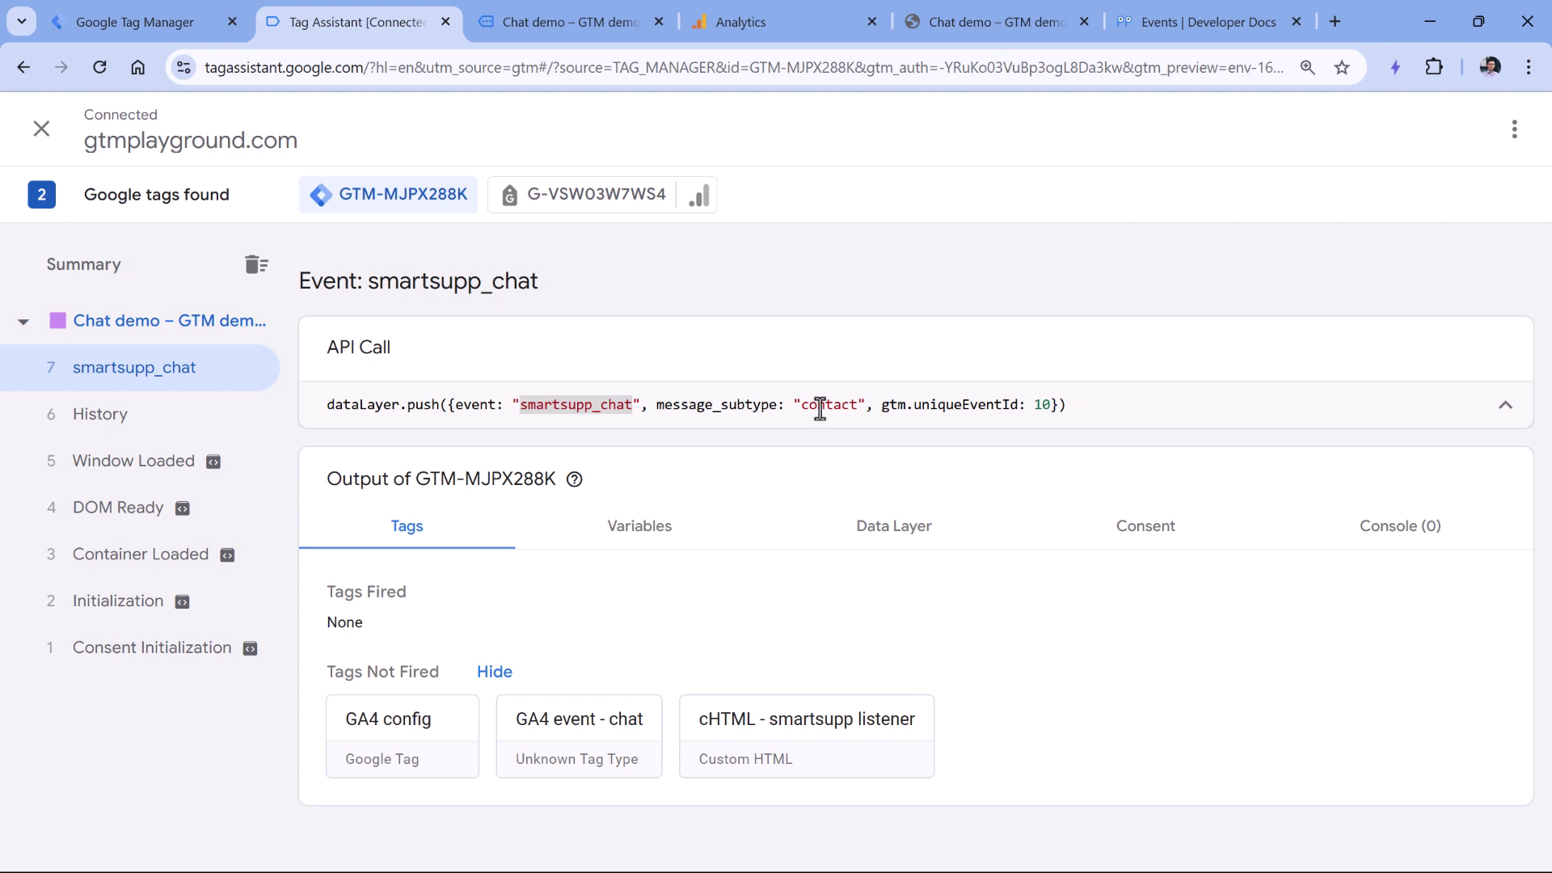
pyautogui.click(113, 24)
pyautogui.scroll(-2, 600, 533)
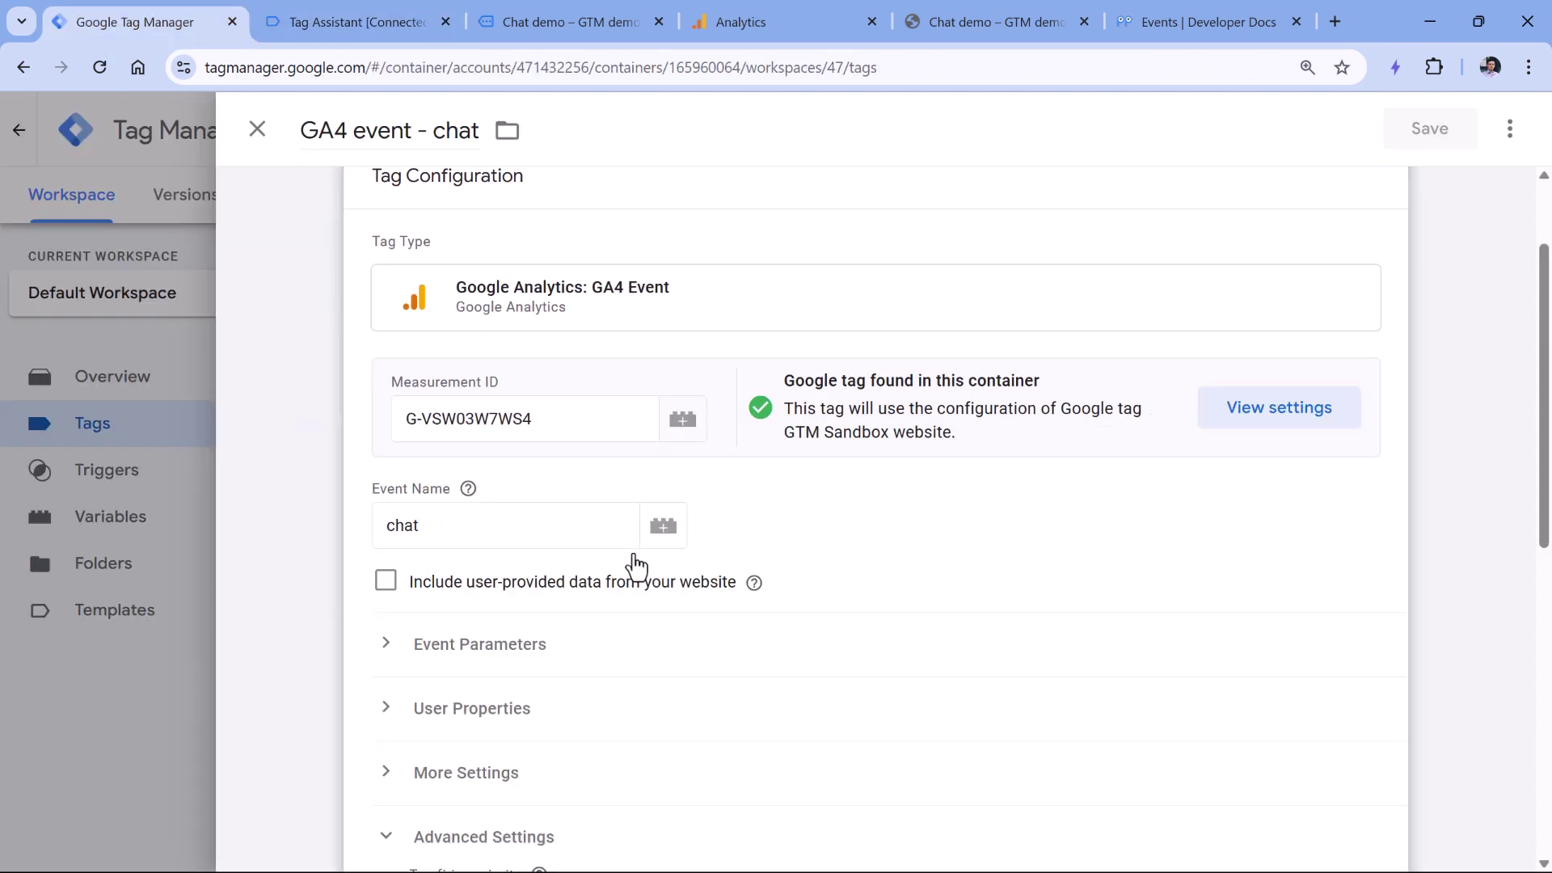
pyautogui.scroll(-3, 483, 465)
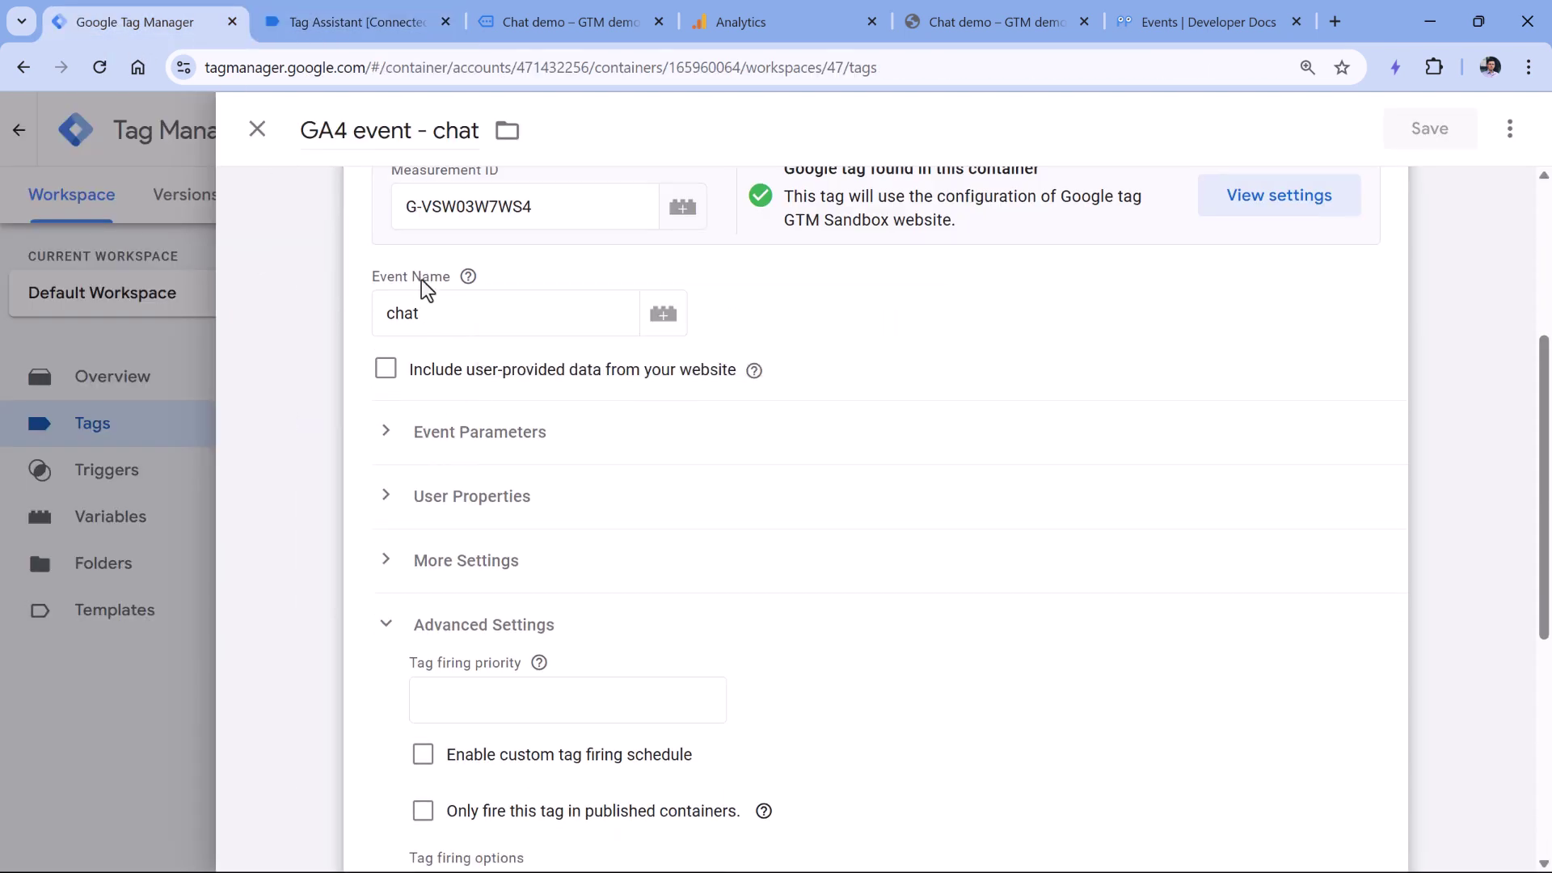
pyautogui.click(465, 453)
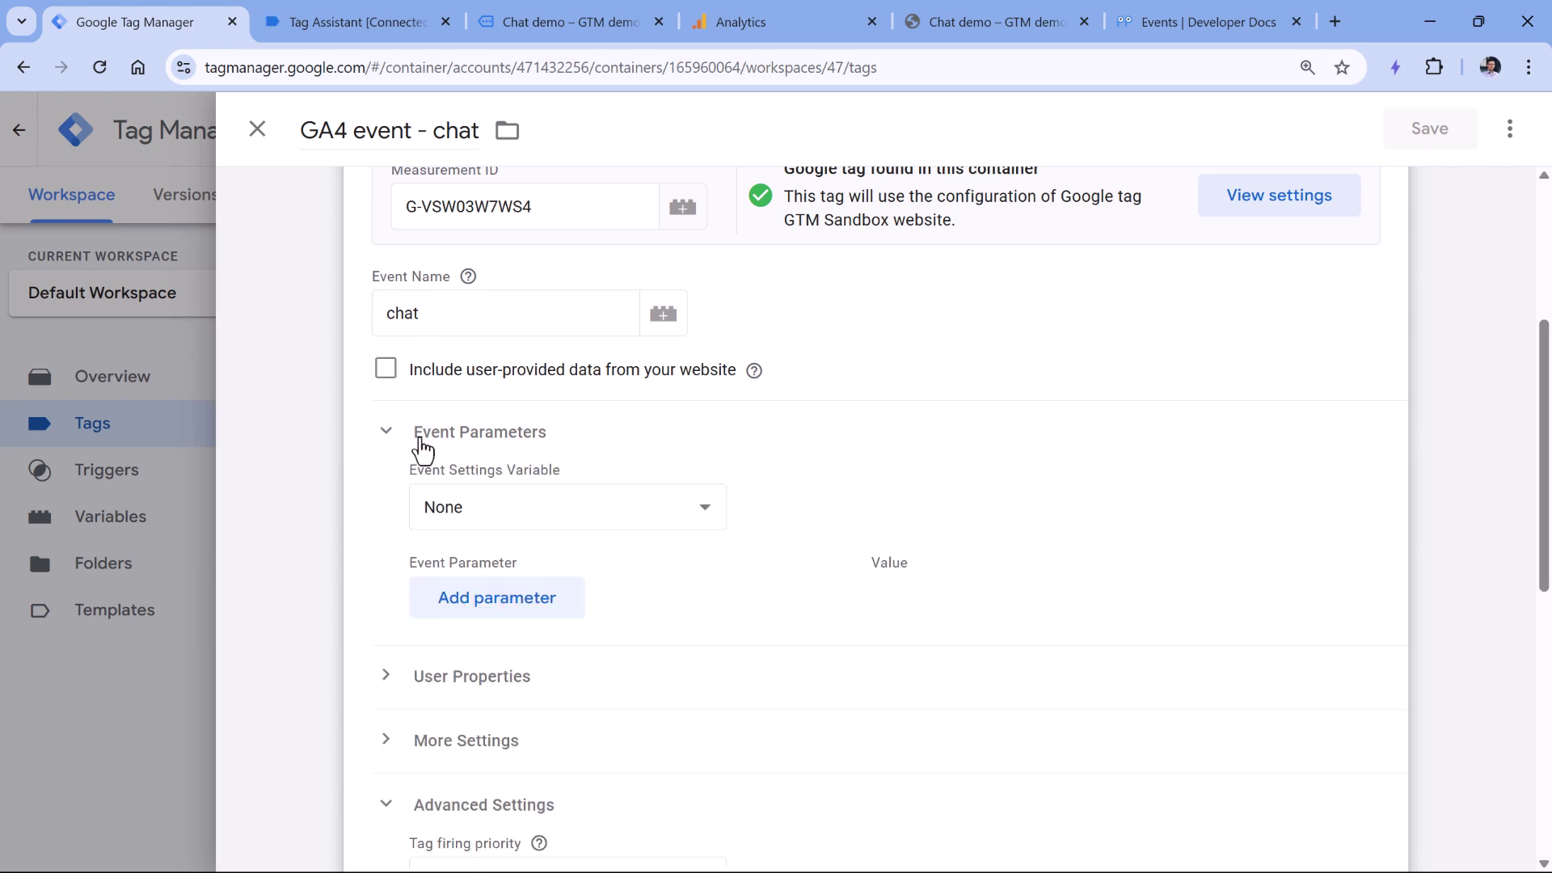
pyautogui.click(424, 448)
pyautogui.click(445, 447)
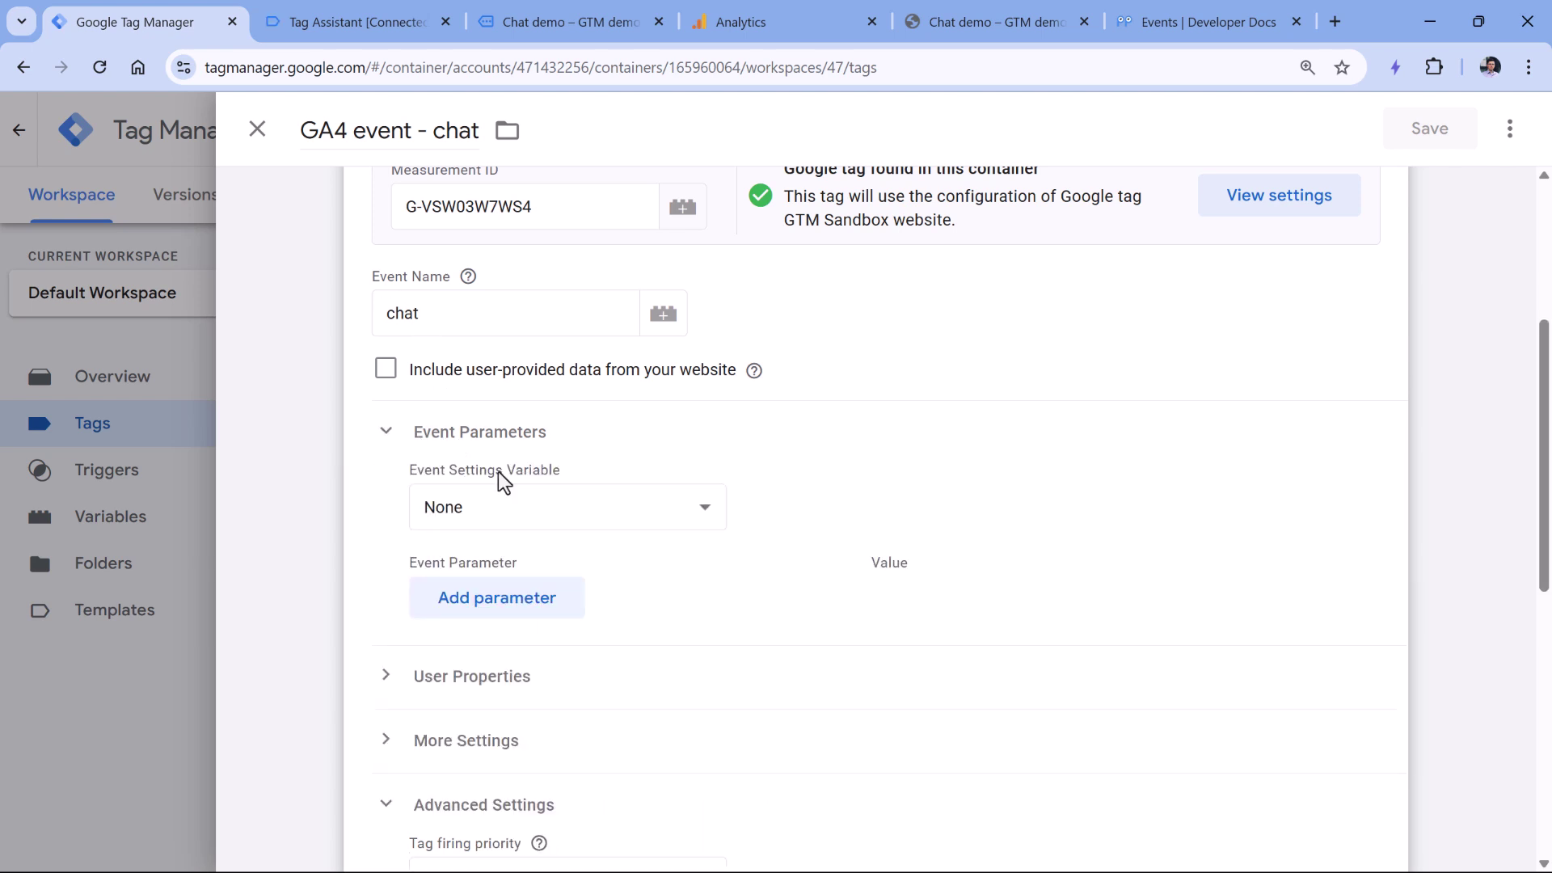
pyautogui.click(505, 613)
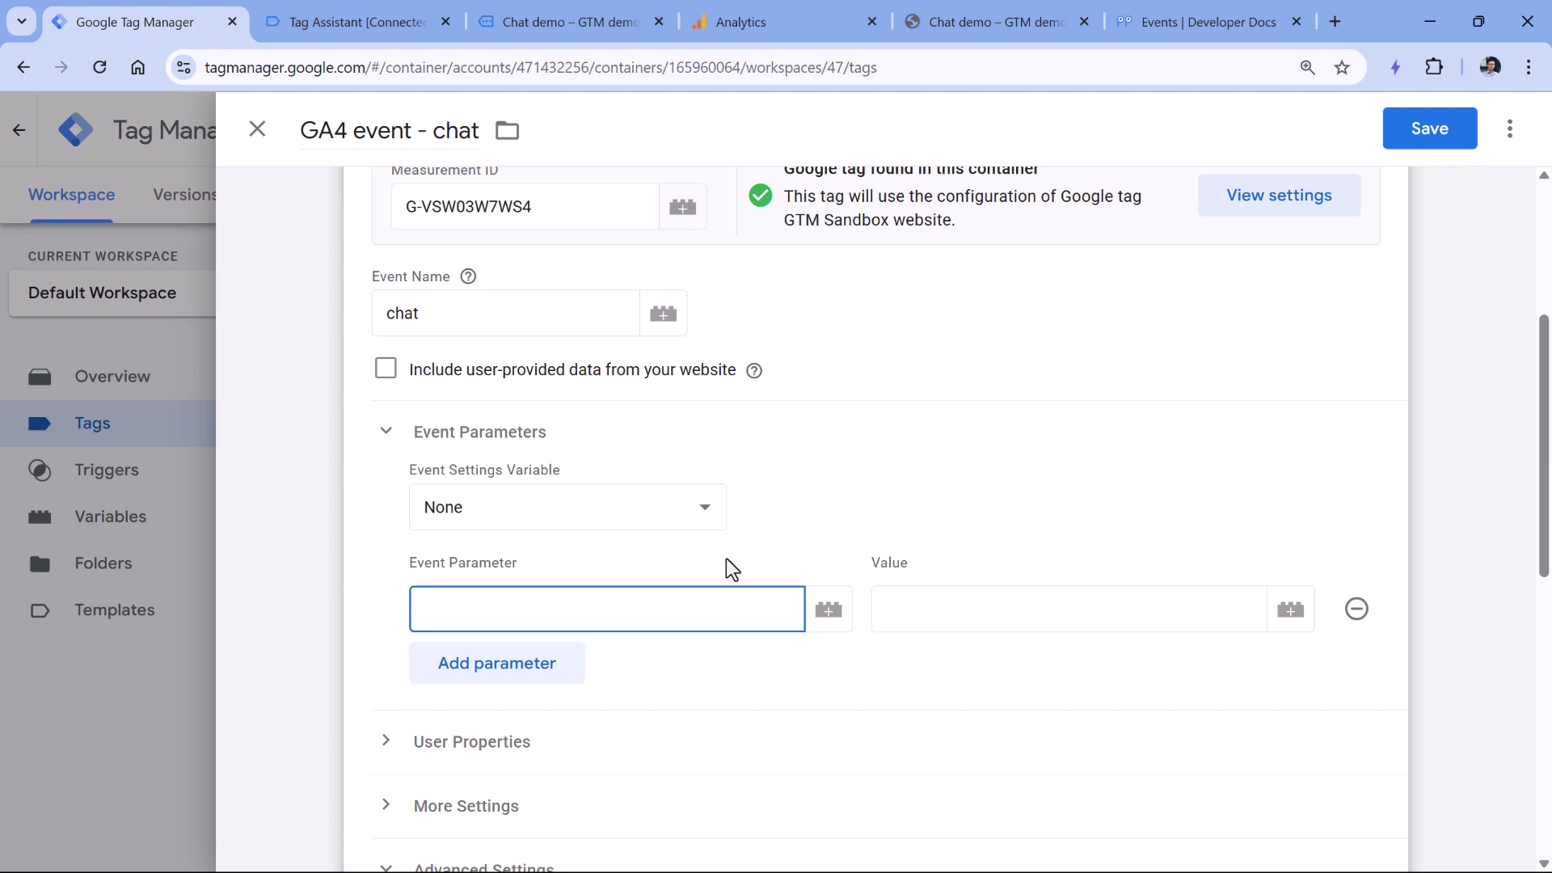
pyautogui.write('chat_subtype')
pyautogui.click(1008, 607)
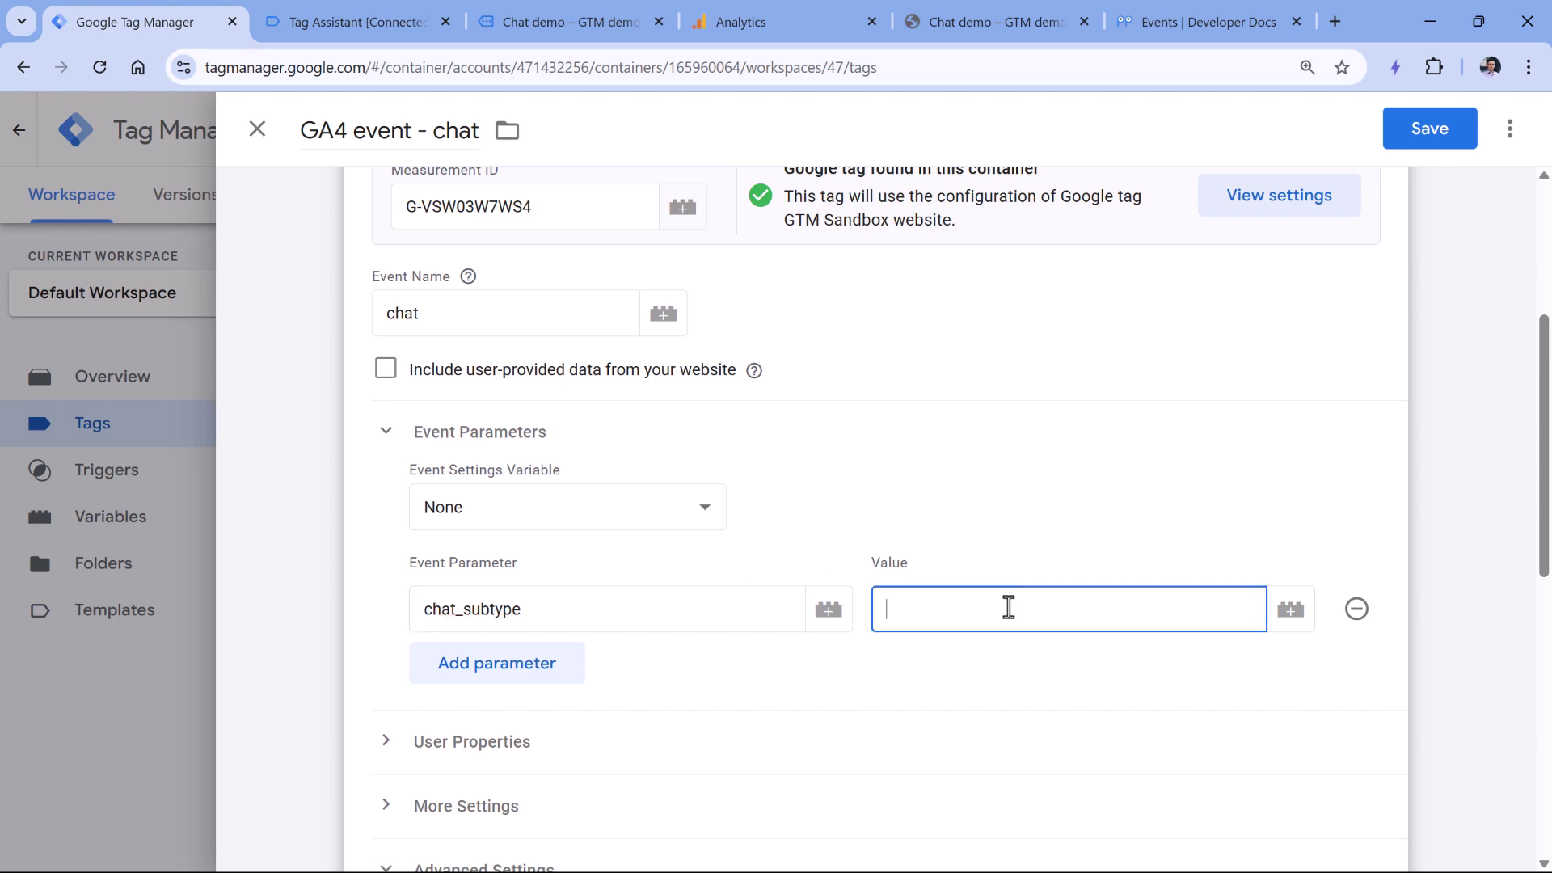
# - Copy the message_subtype key from the smartsupp_chat event's API call in Tag Assistant and return to Google Tag Manager
pyautogui.click(1291, 616)
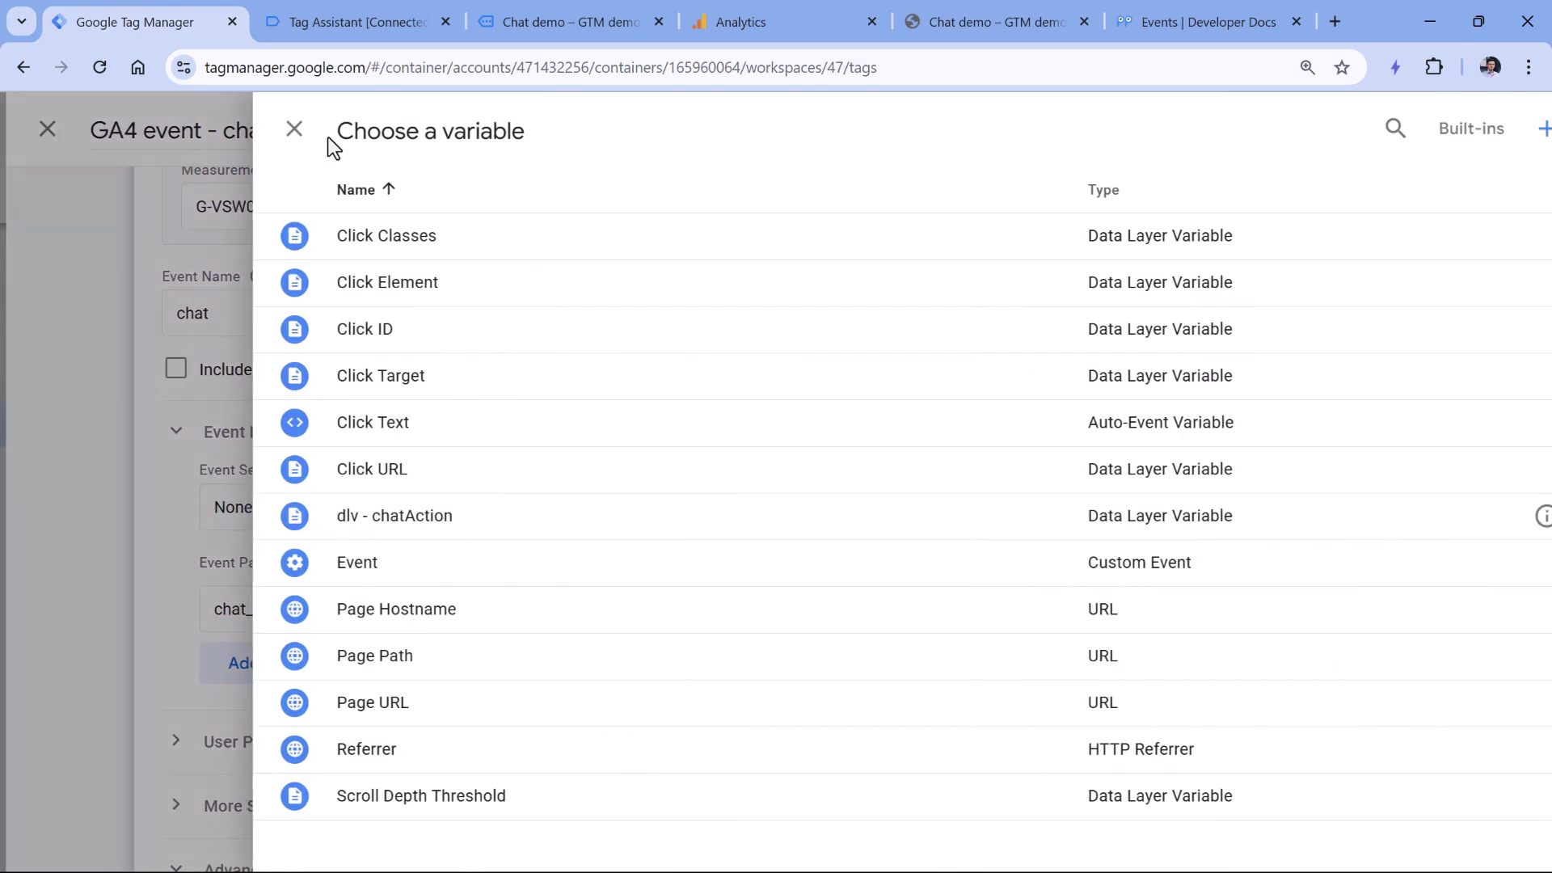
pyautogui.click(356, 23)
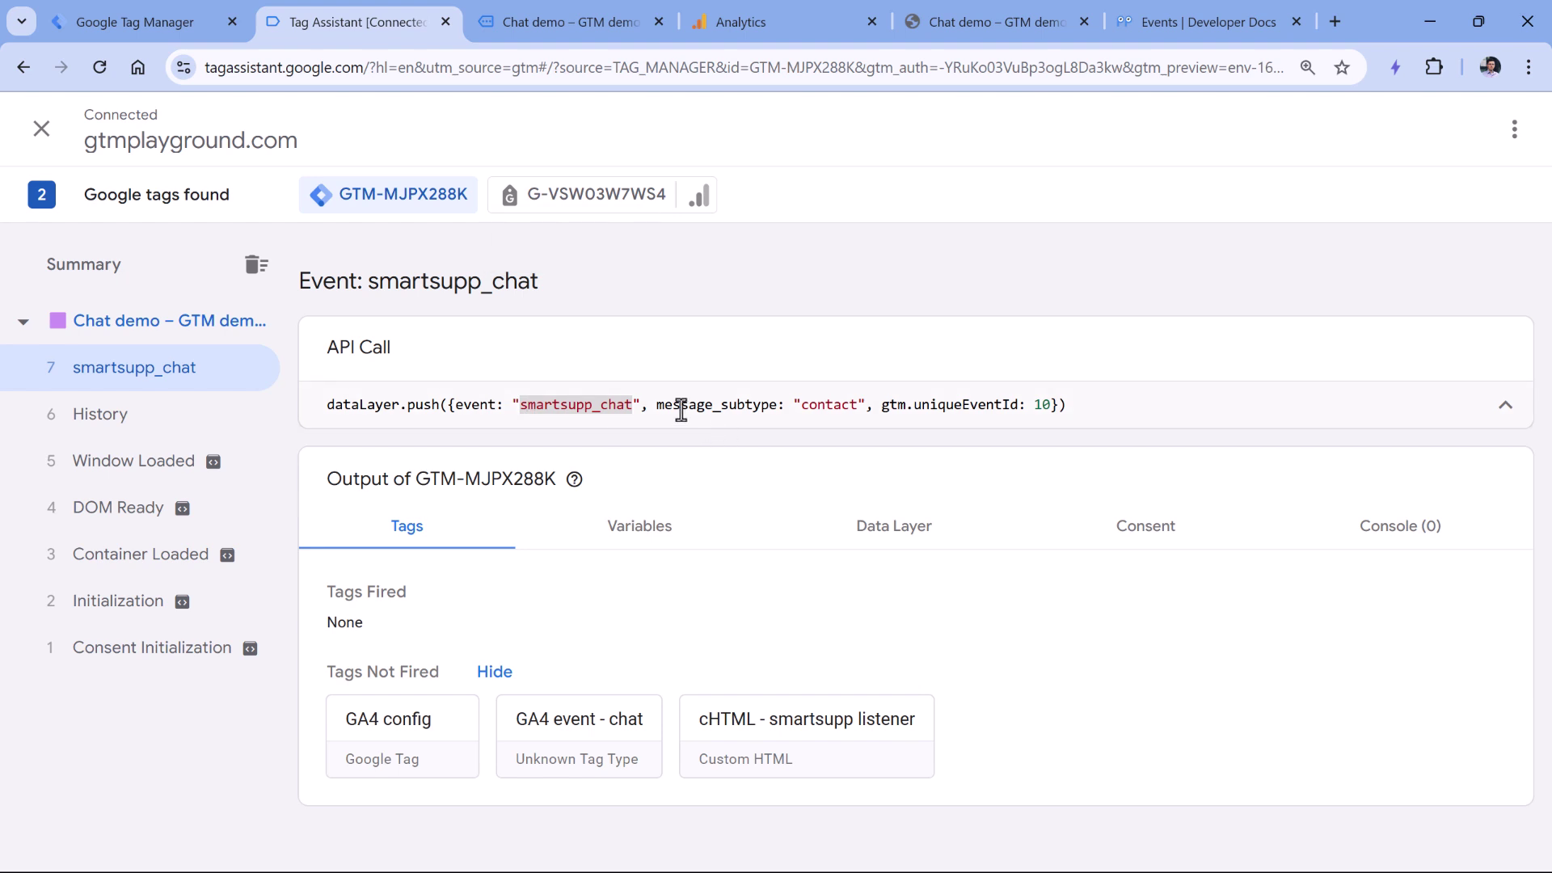
pyautogui.moveTo(656, 404); pyautogui.dragTo(773, 411)
pyautogui.rightClick(748, 406)
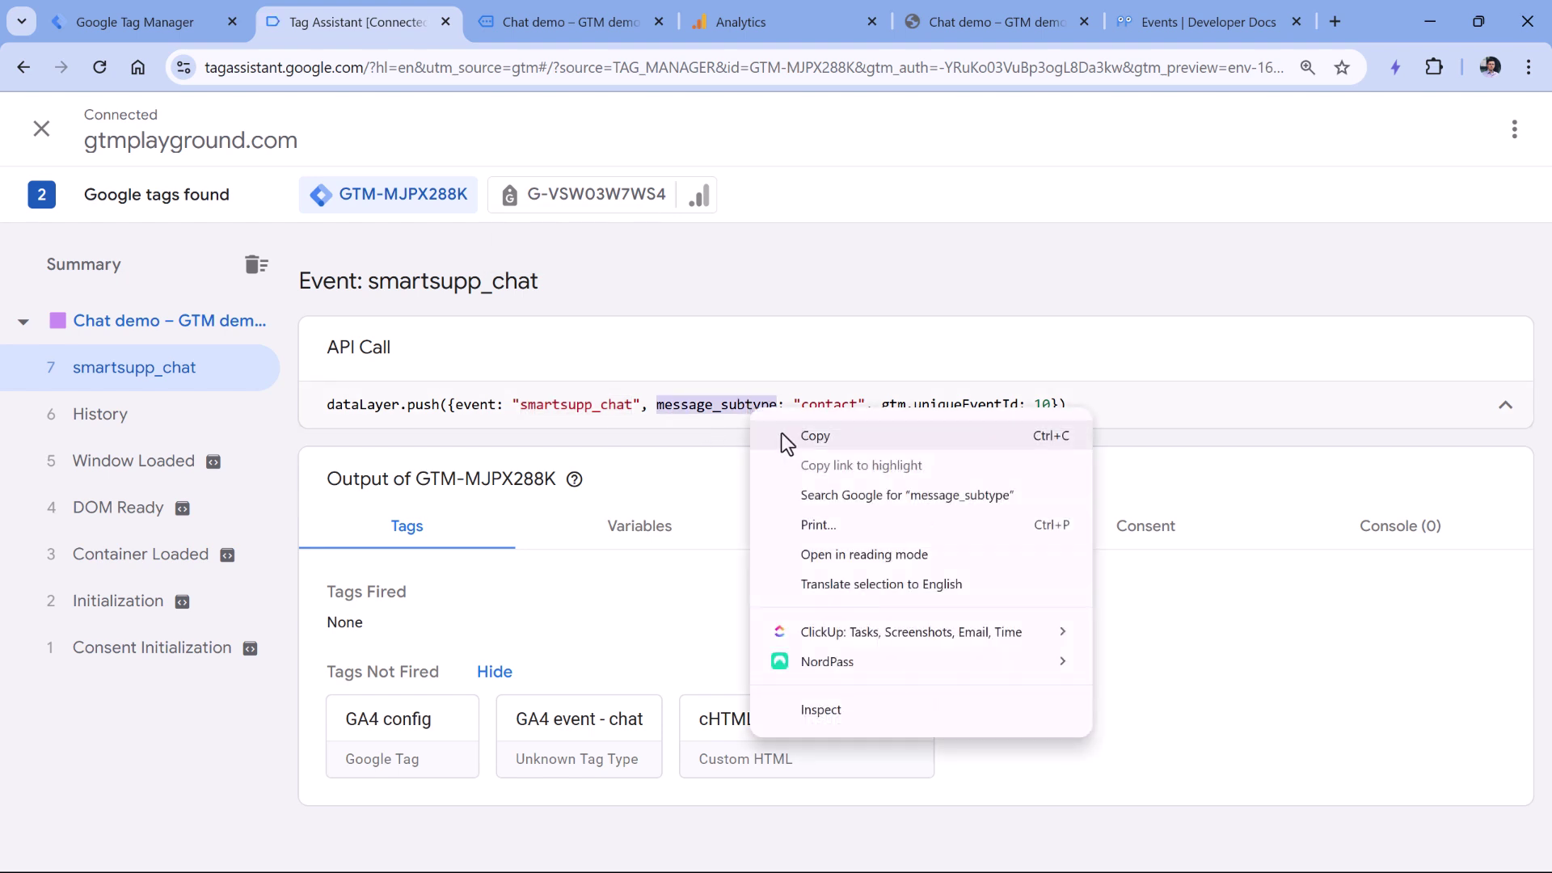
pyautogui.click(791, 441)
pyautogui.click(138, 22)
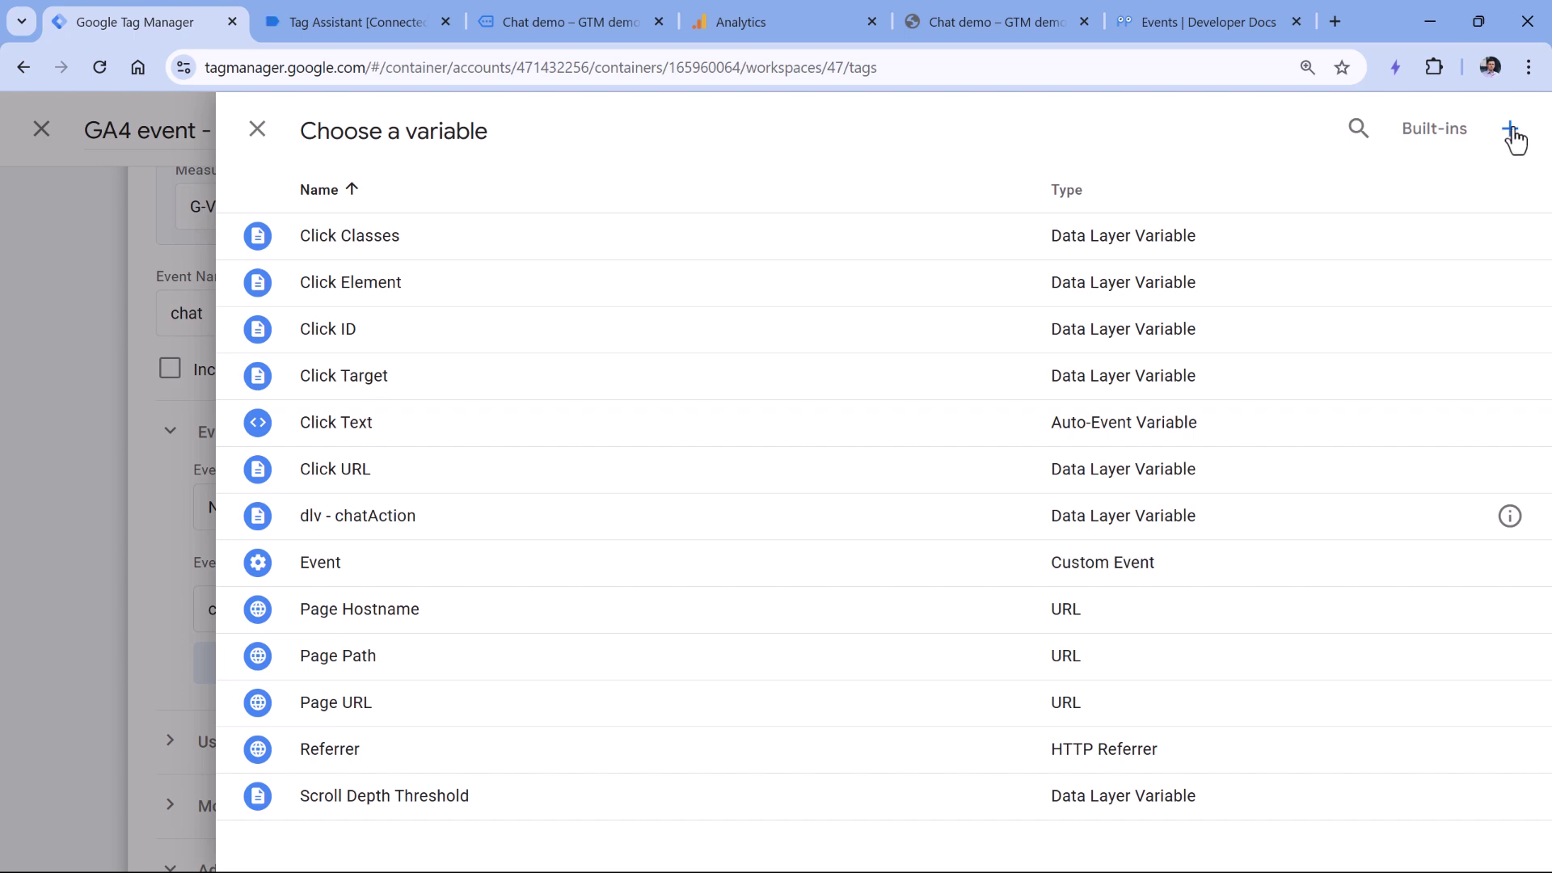
# - Create a Data Layer Variable for the chat_subtype parameter's value, with message_subtype as its data layer variable name
pyautogui.click(258, 130)
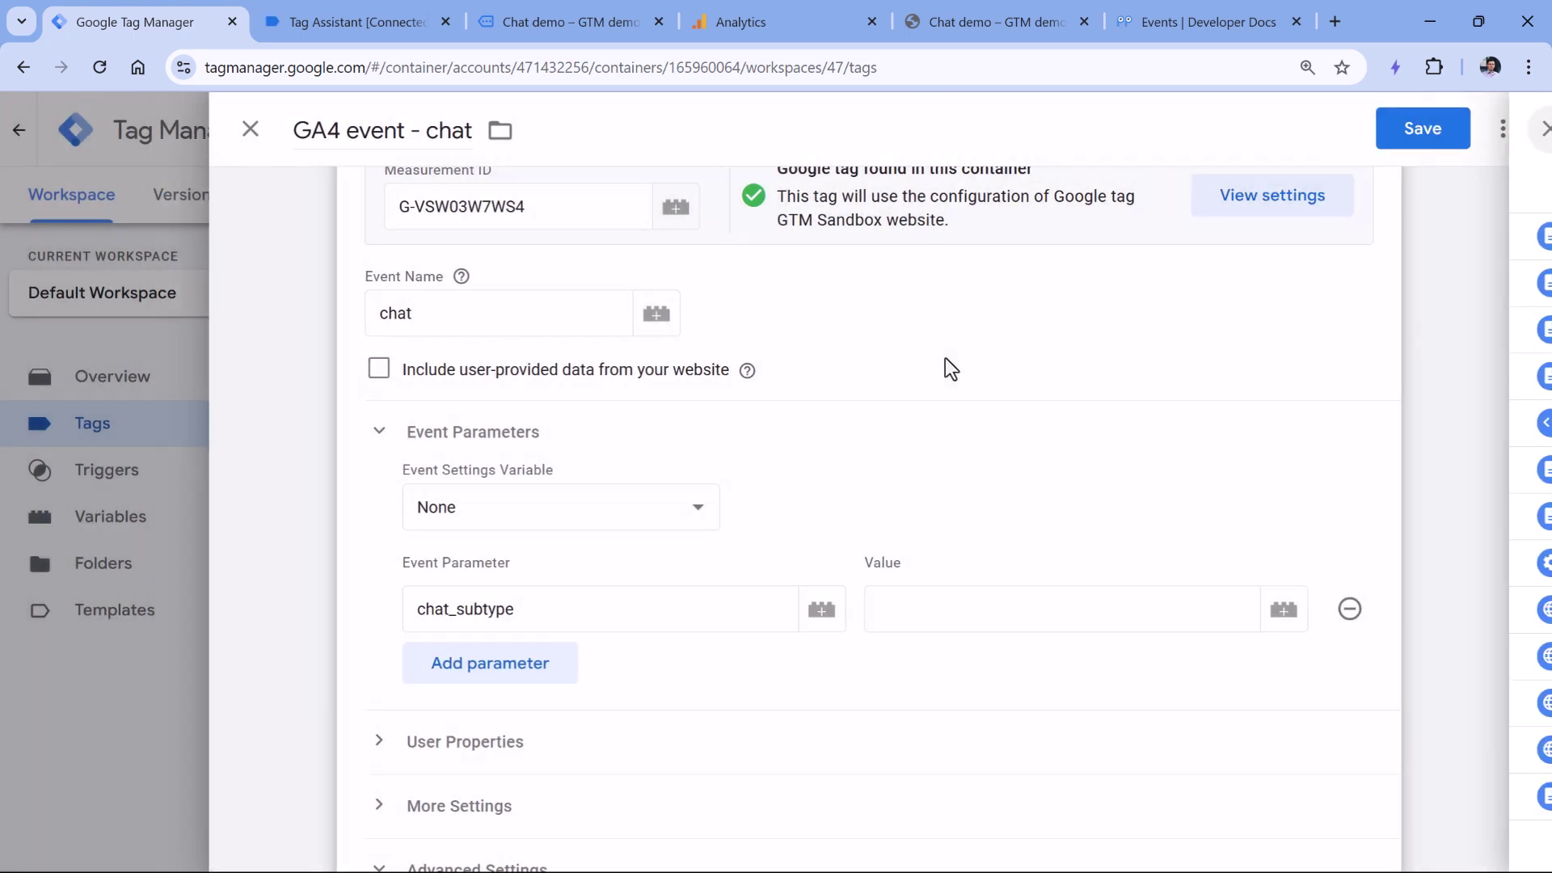
pyautogui.click(1291, 612)
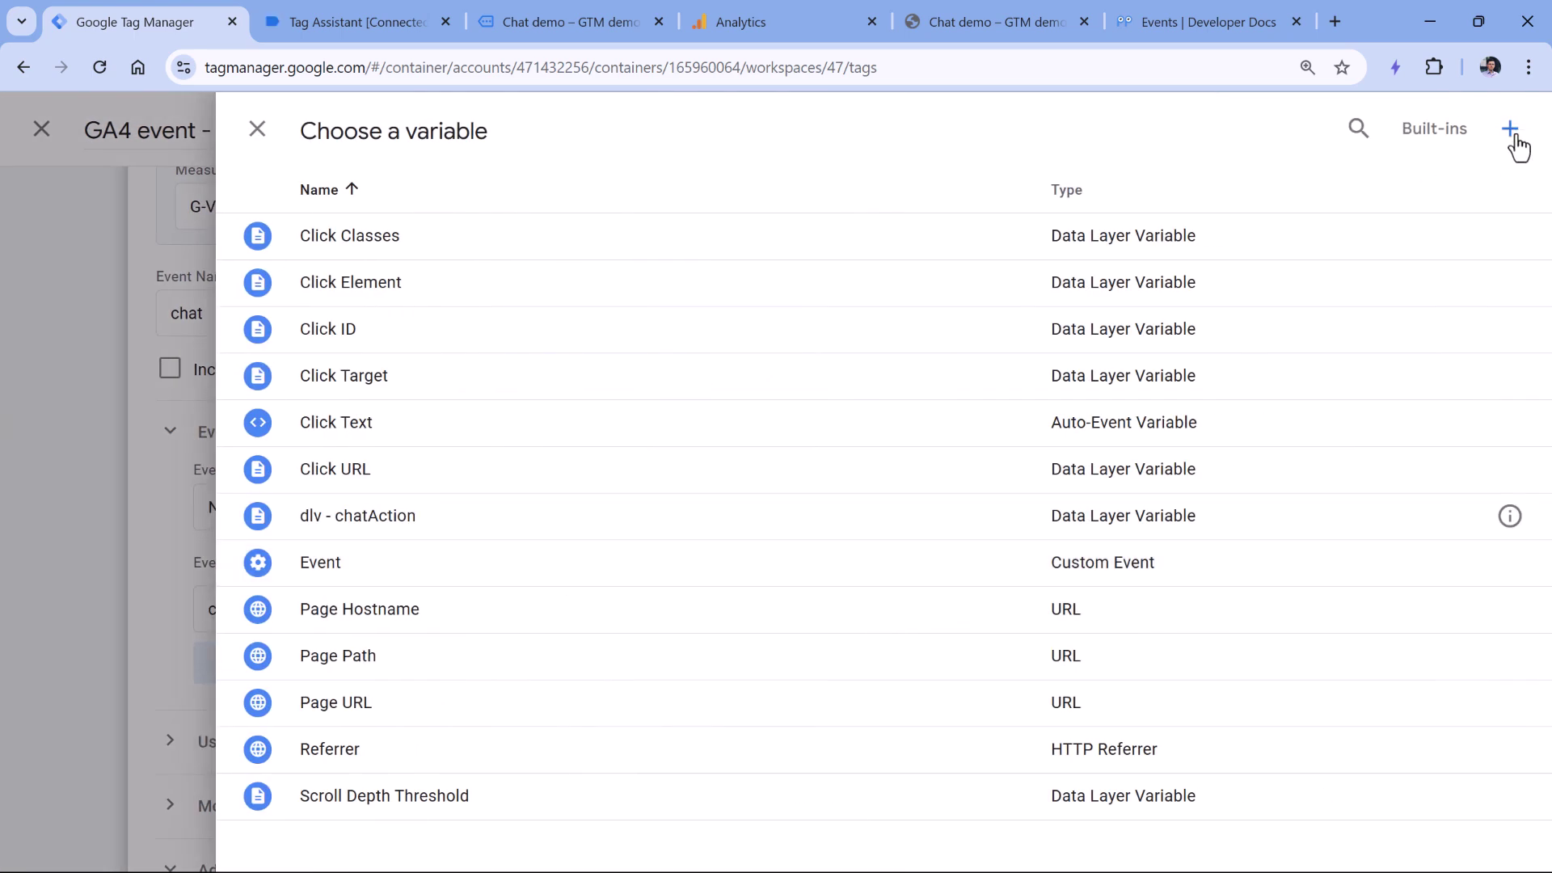
pyautogui.click(1510, 131)
pyautogui.click(595, 316)
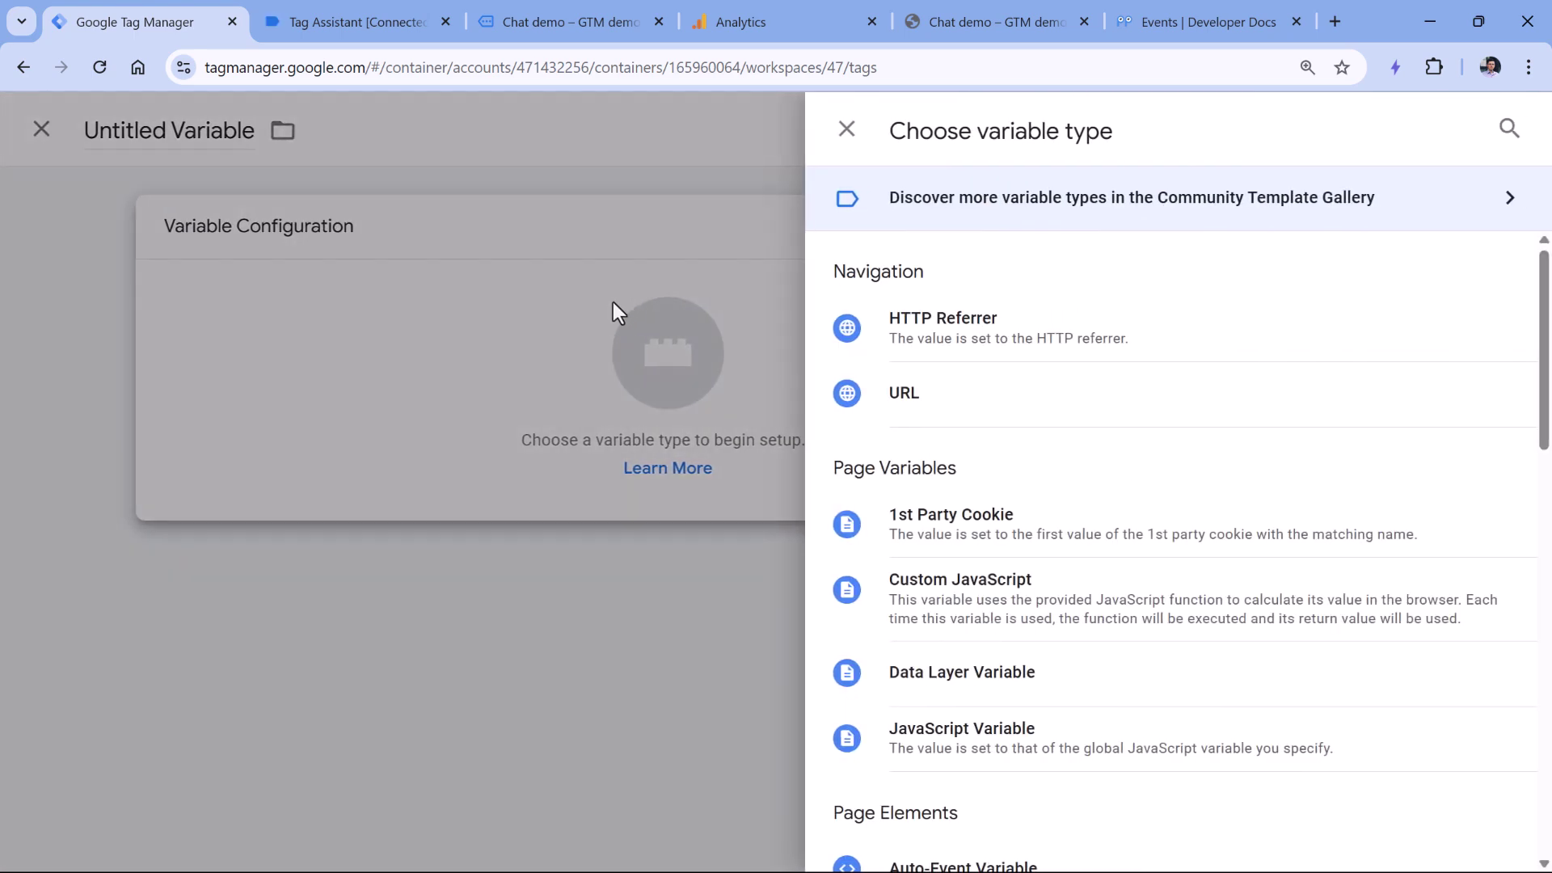
pyautogui.scroll(-5, 991, 324)
pyautogui.click(891, 265)
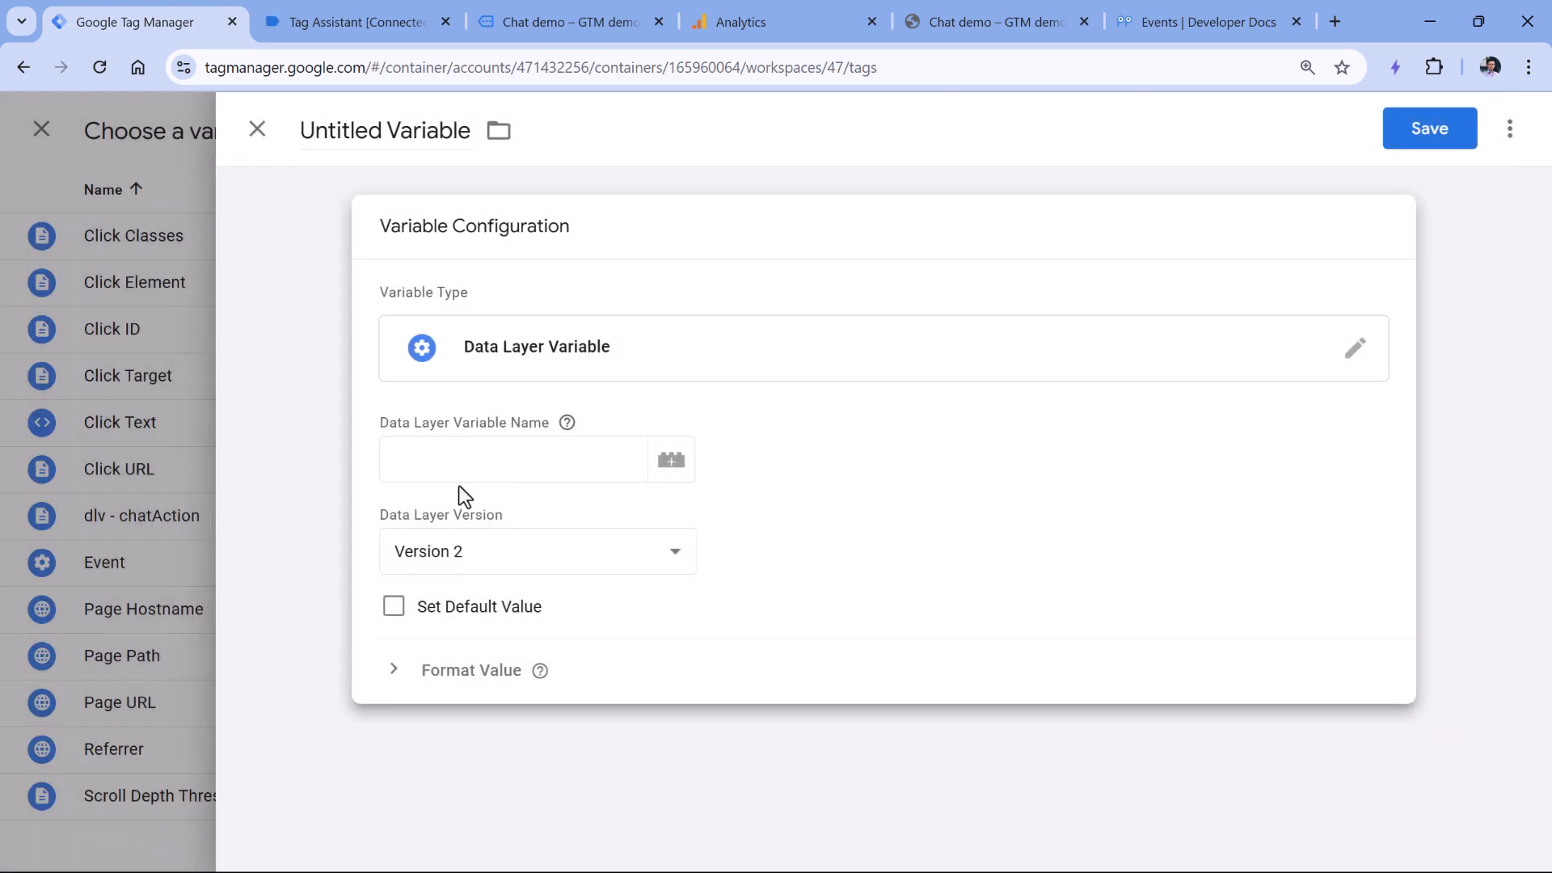
pyautogui.click(473, 473)
pyautogui.hotkey('ctrl', 'v')
# - Name the new variable "dlv - message_subtype" and save it into the parameter's value
pyautogui.click(381, 138)
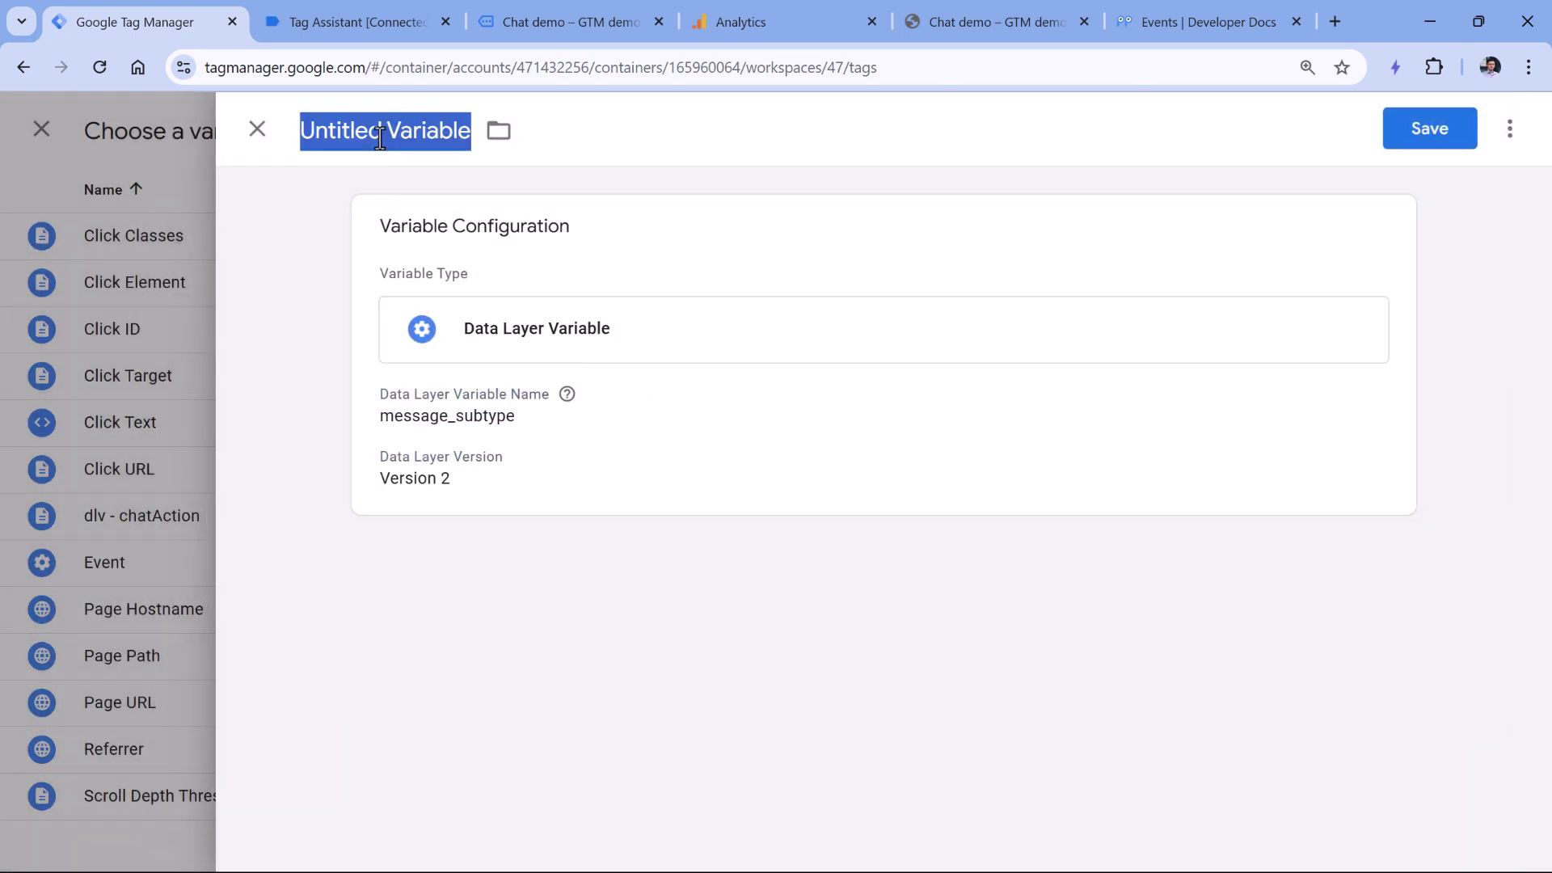
pyautogui.write('dlv -')
pyautogui.hotkey('ctrl', 'v')
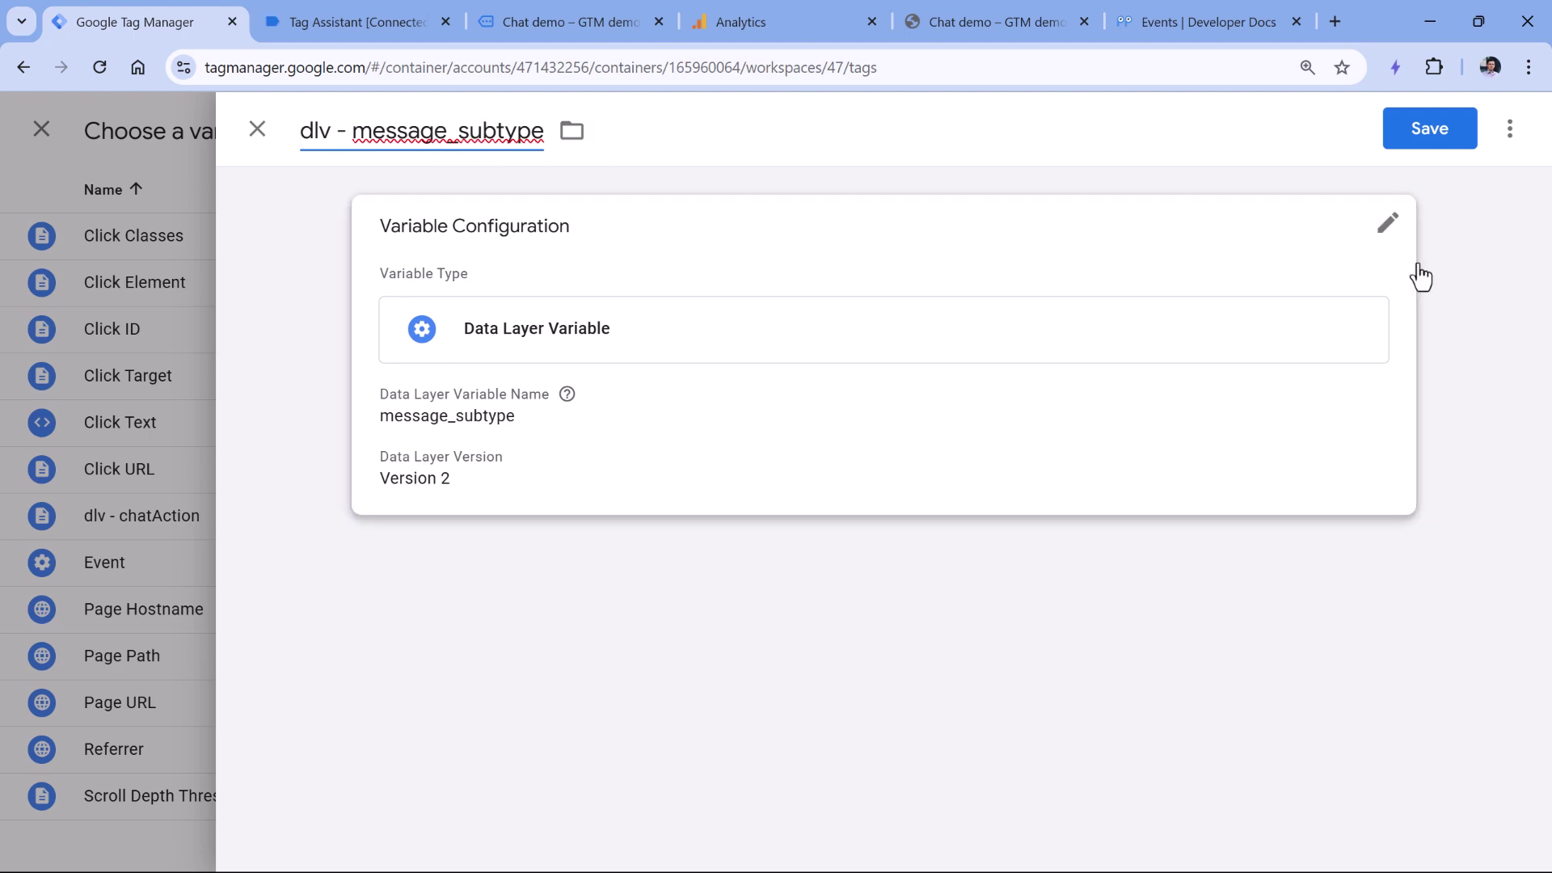
pyautogui.click(1431, 138)
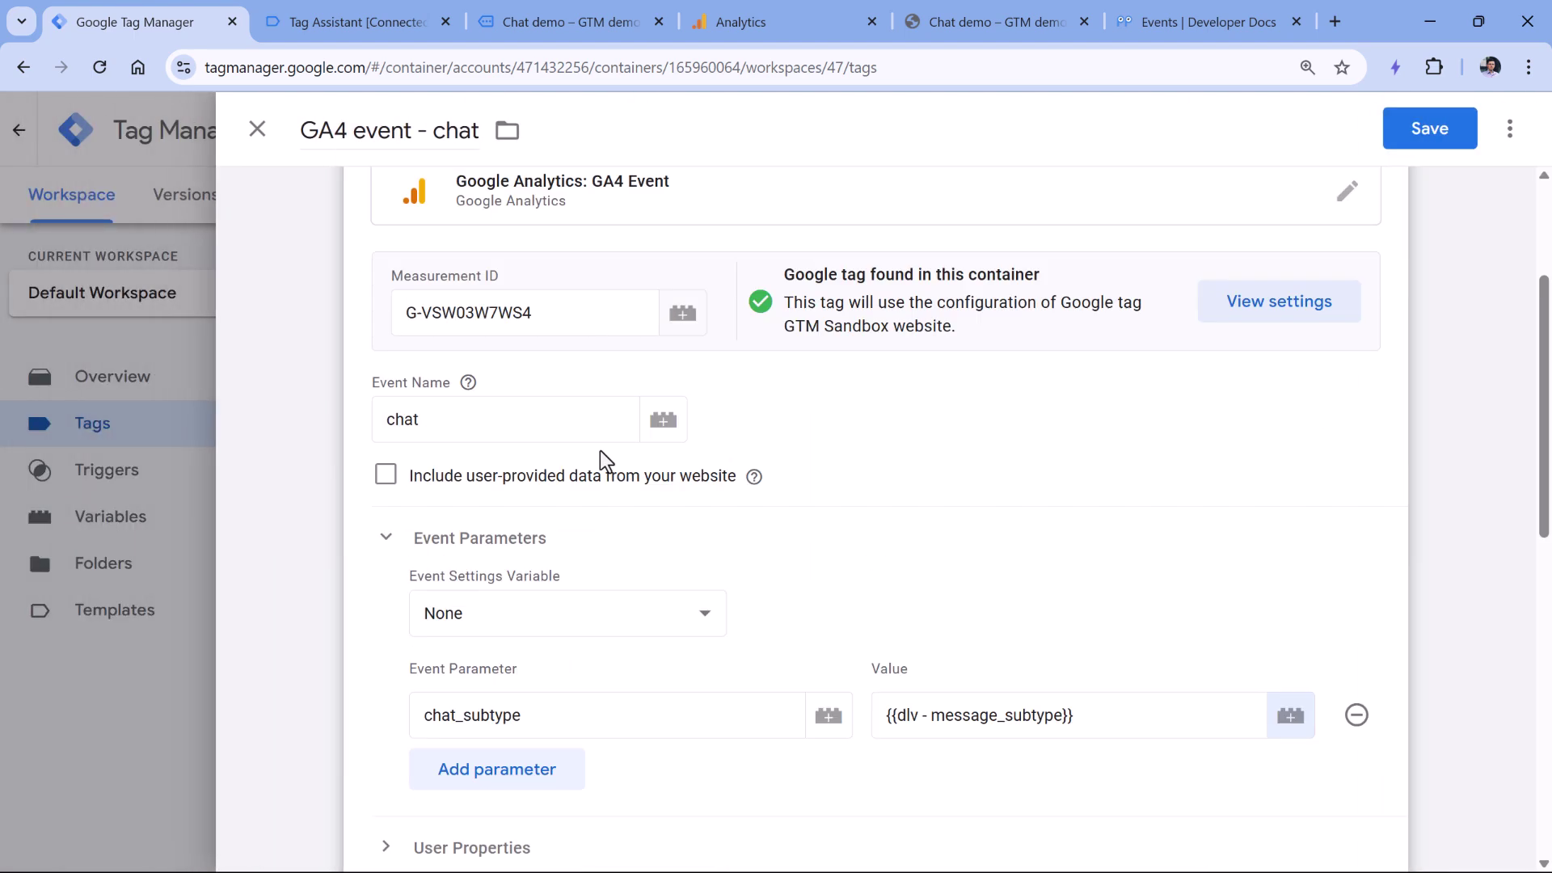
# - Review the "GA4 event - chat" tag's event name, chat_subtype parameter and firing trigger, and save the tag
pyautogui.scroll(-15, 789, 392)
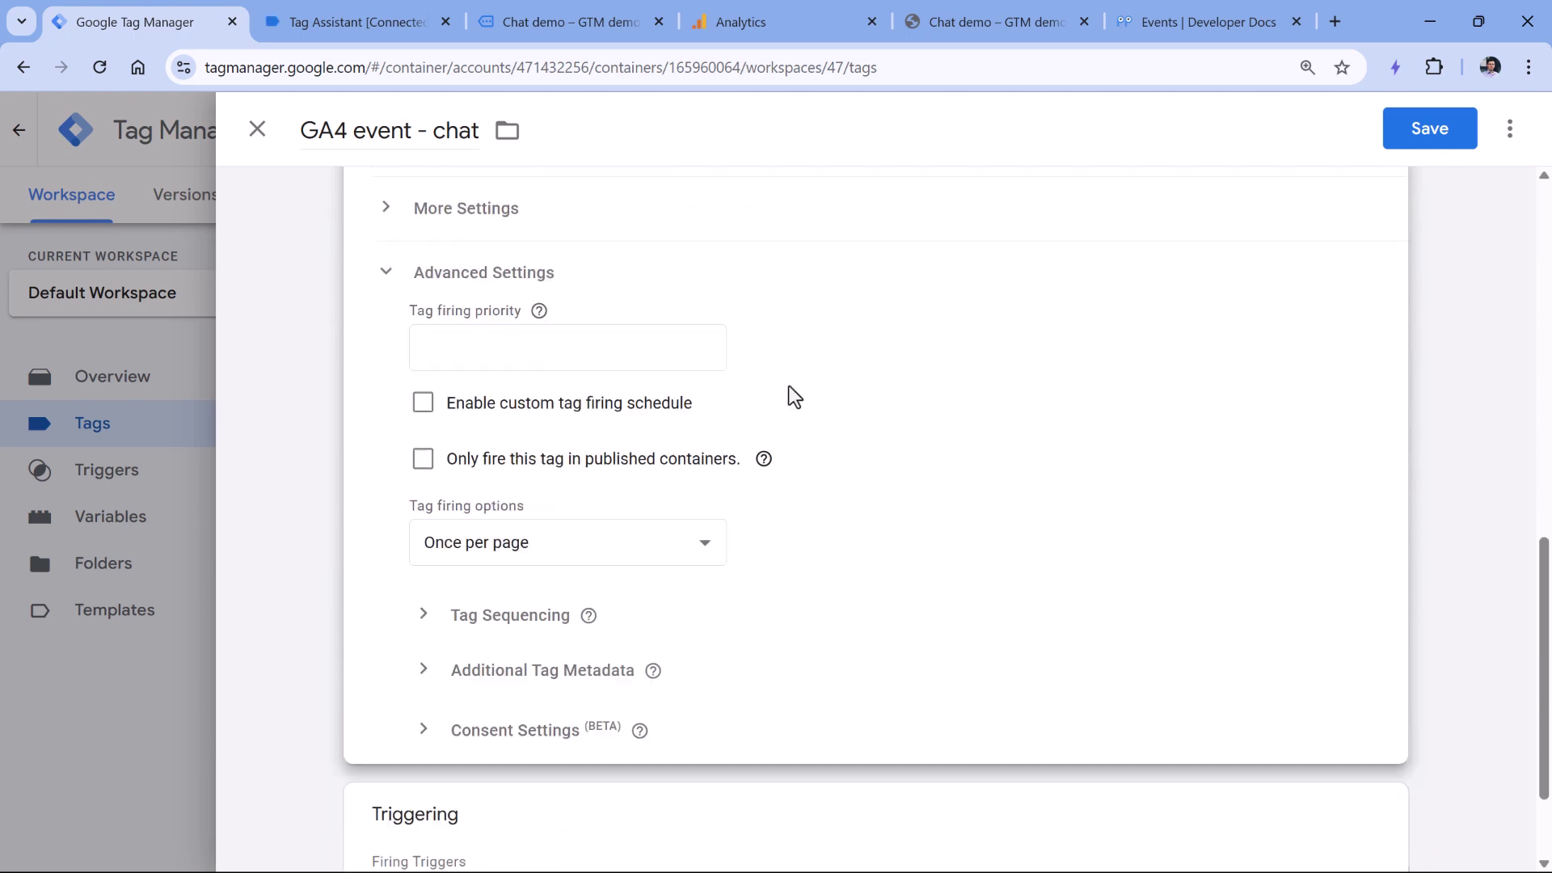
pyautogui.scroll(-1, 547, 790)
pyautogui.scroll(5, 592, 735)
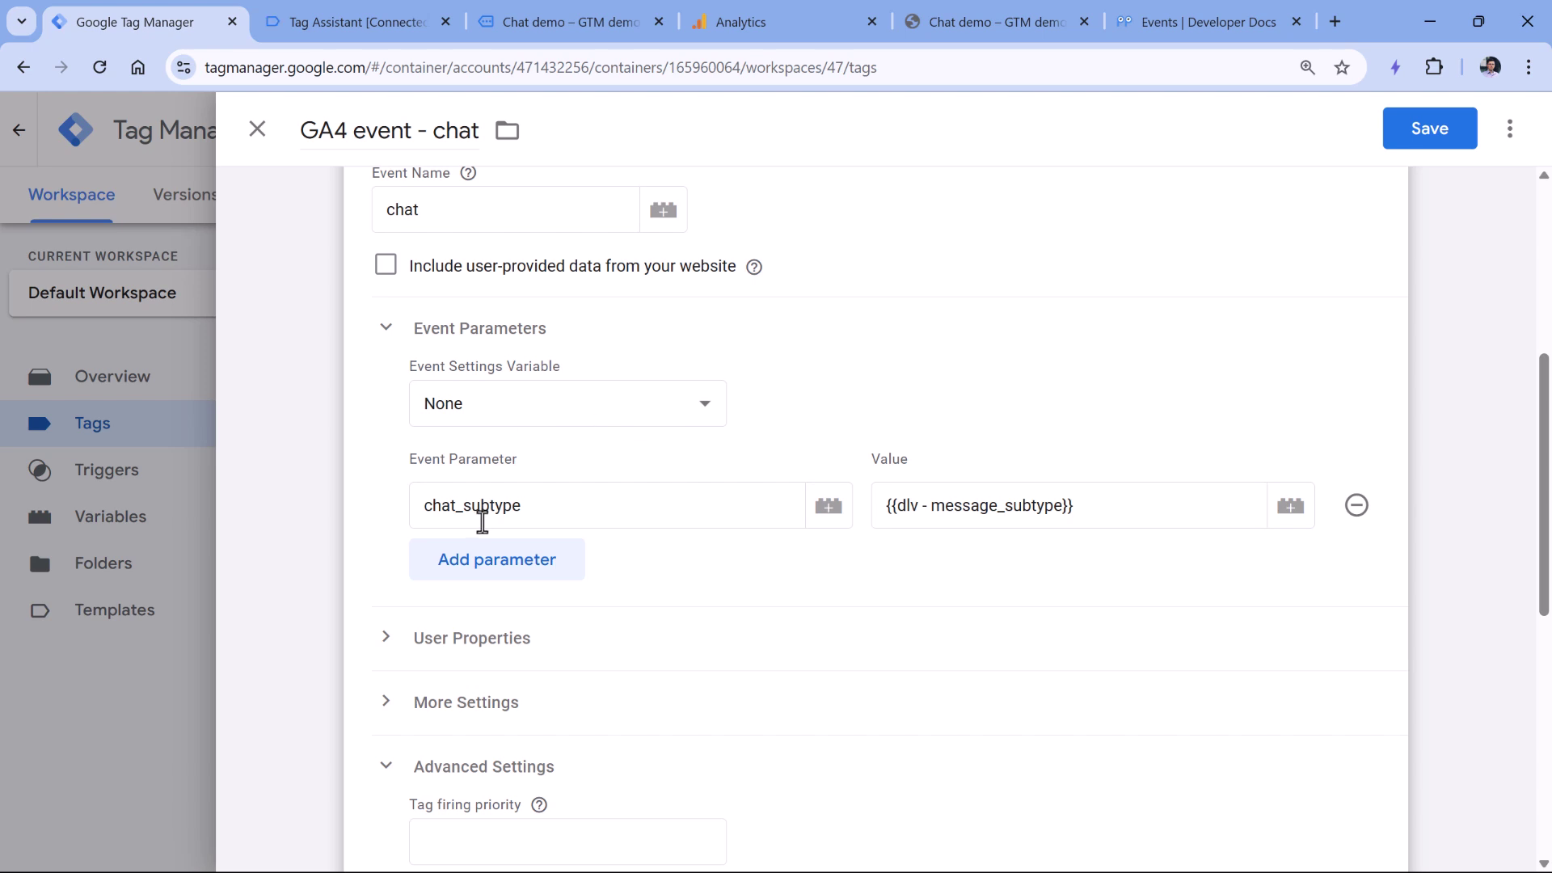
pyautogui.moveTo(477, 212); pyautogui.dragTo(381, 210)
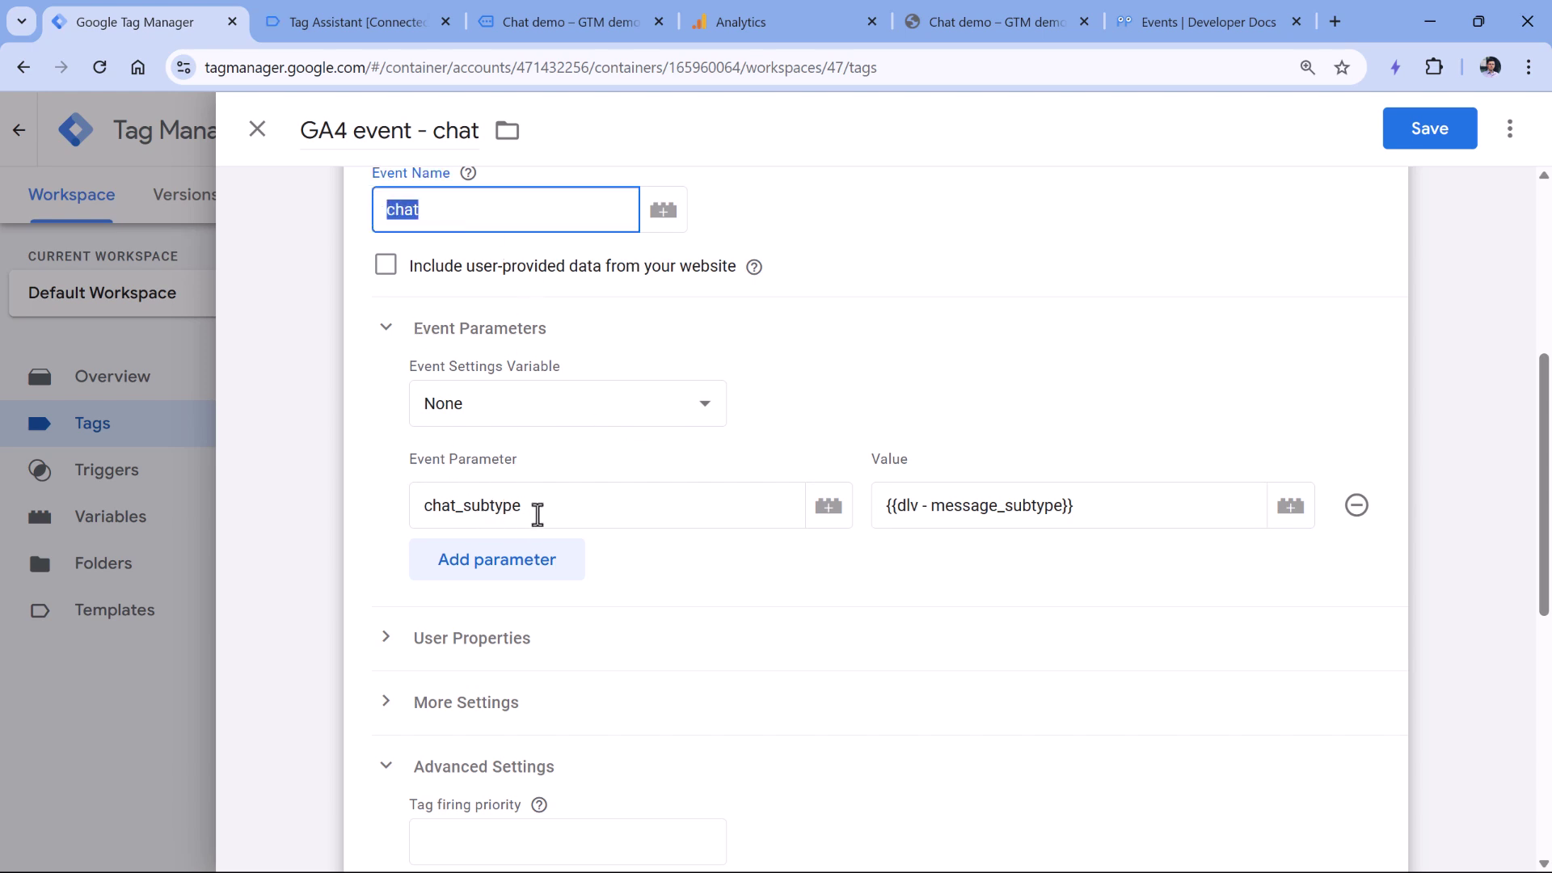
pyautogui.moveTo(537, 510); pyautogui.dragTo(412, 518)
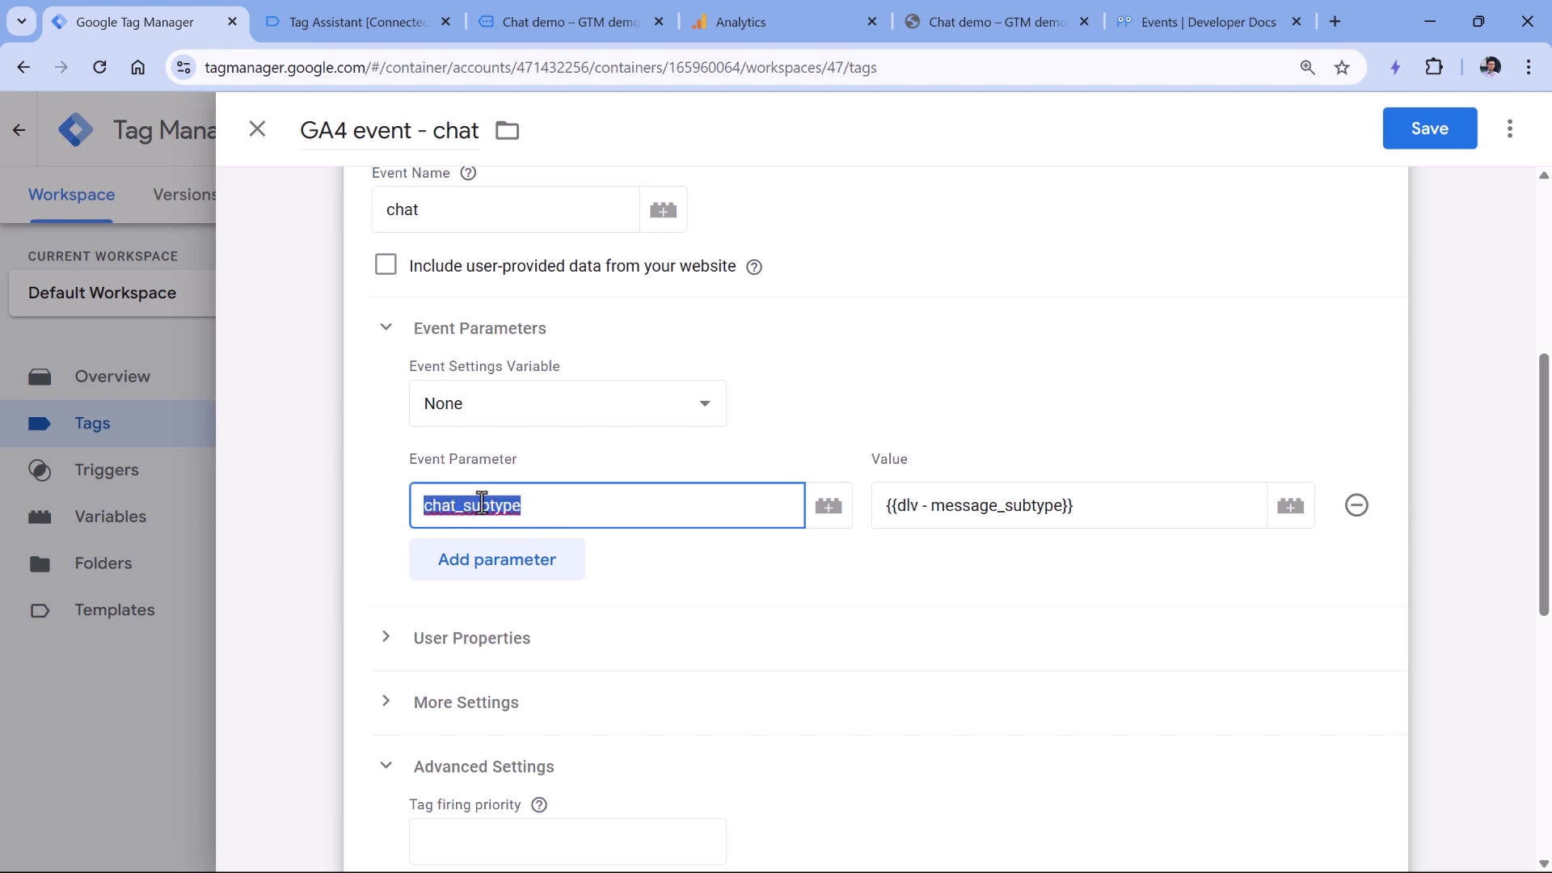
pyautogui.scroll(-8, 651, 494)
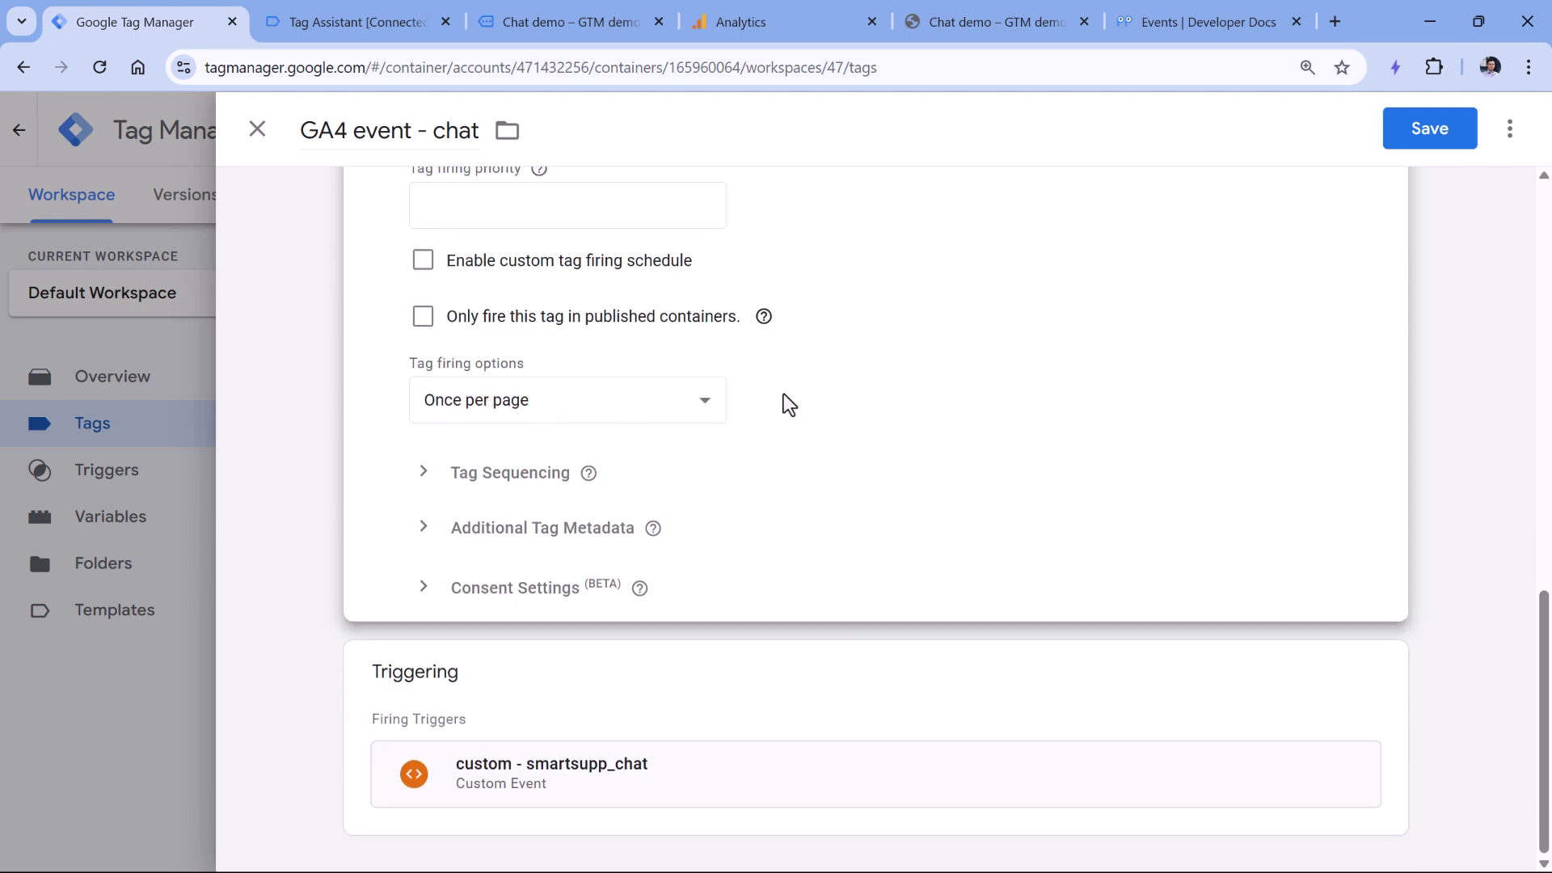
pyautogui.click(1432, 139)
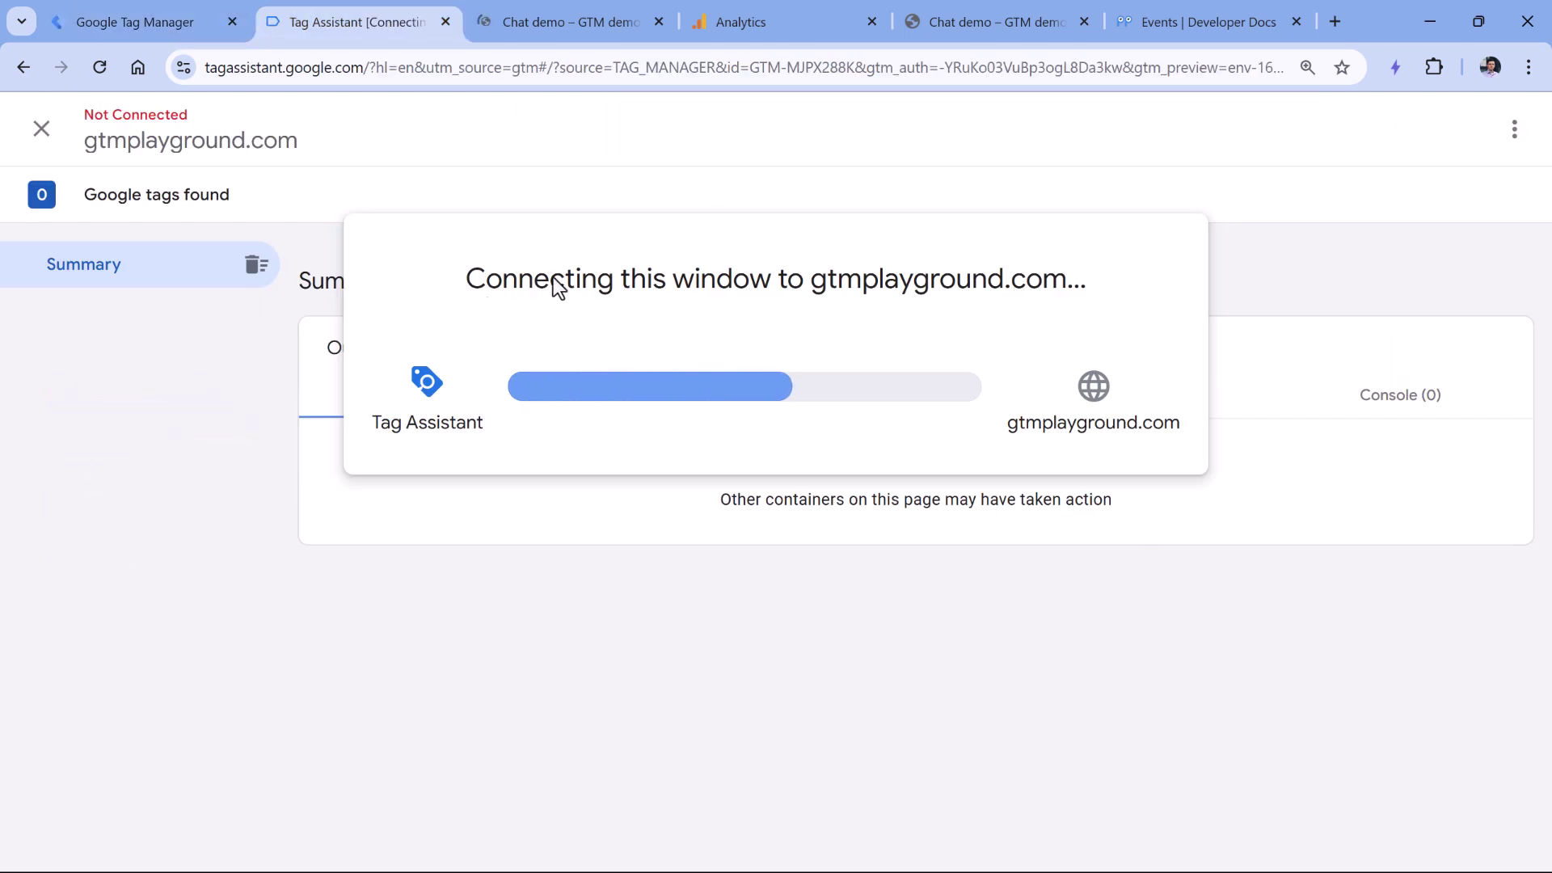
# - Send the chat message "test" on the Chat demo page and inspect the smartsupp_chat event's tags in Tag Assistant
pyautogui.click(575, 25)
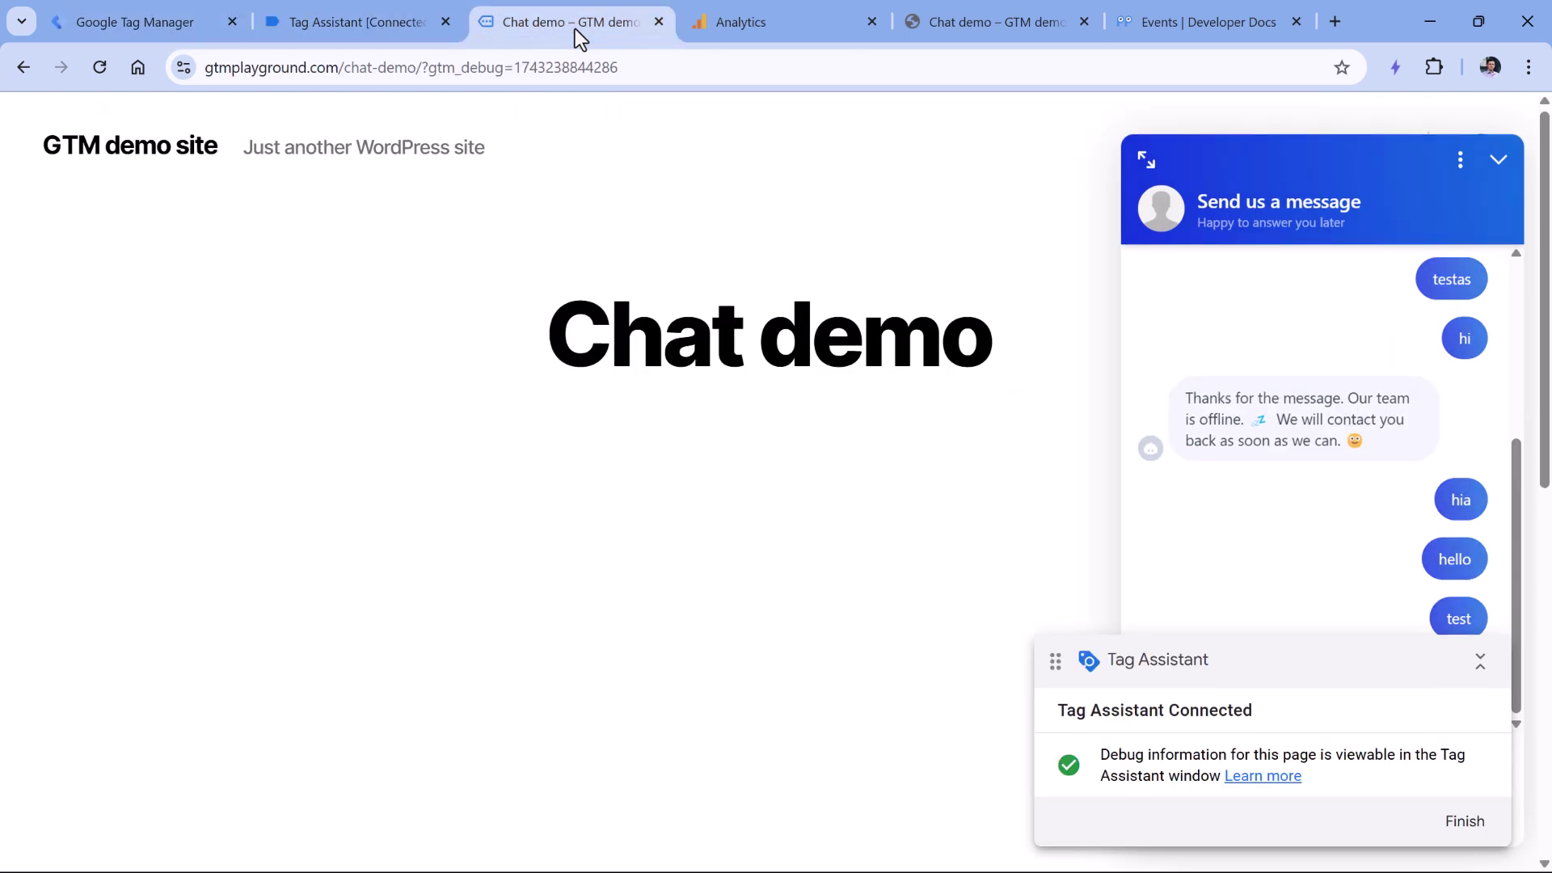
pyautogui.moveTo(1327, 648); pyautogui.dragTo(922, 323)
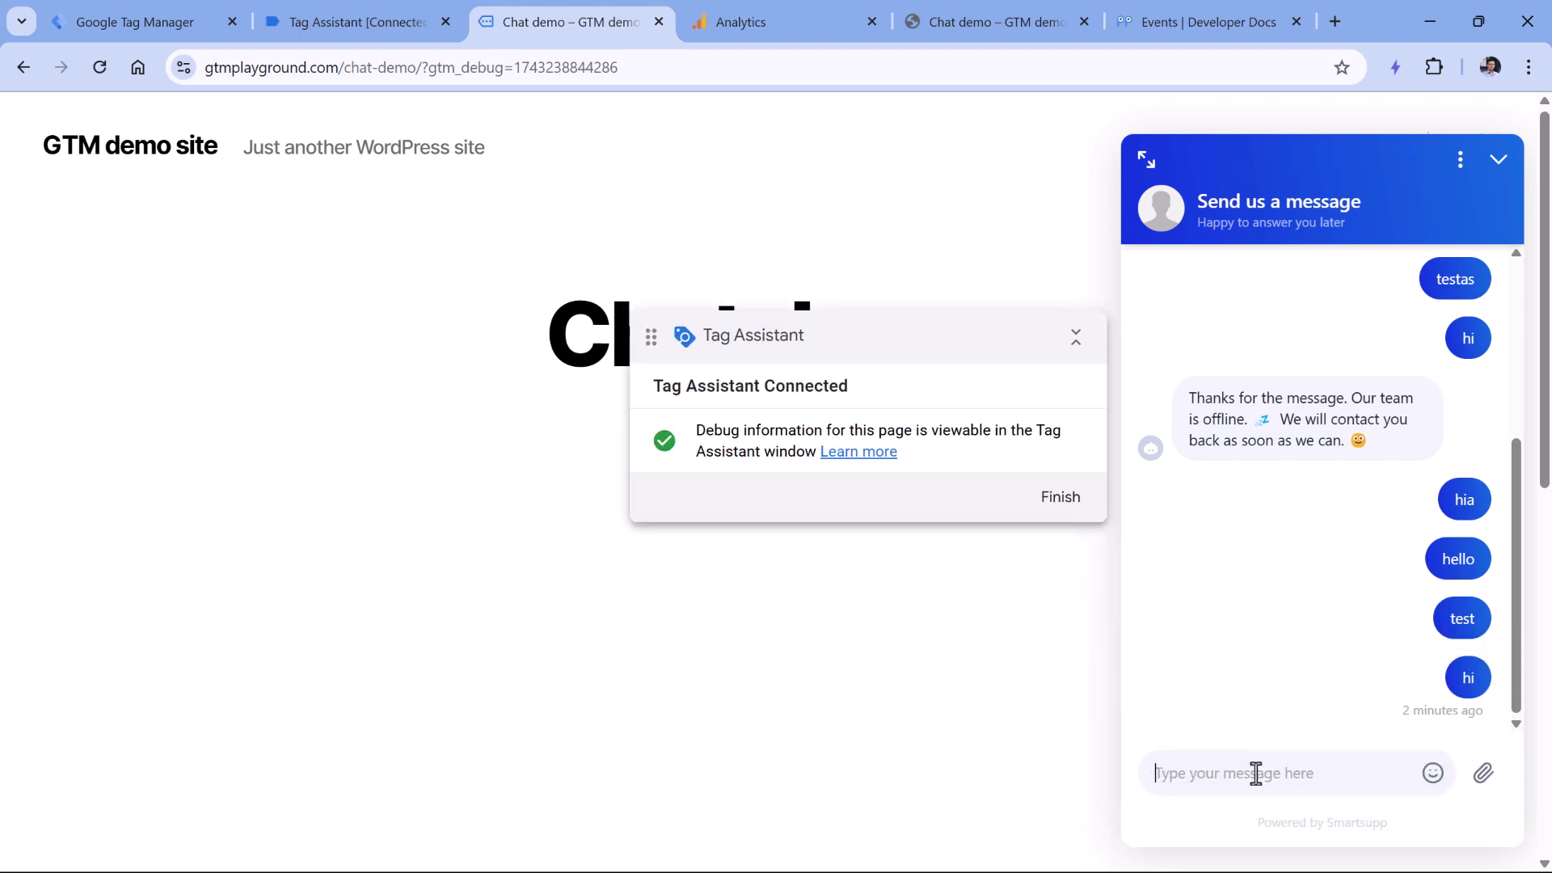
pyautogui.write('test')
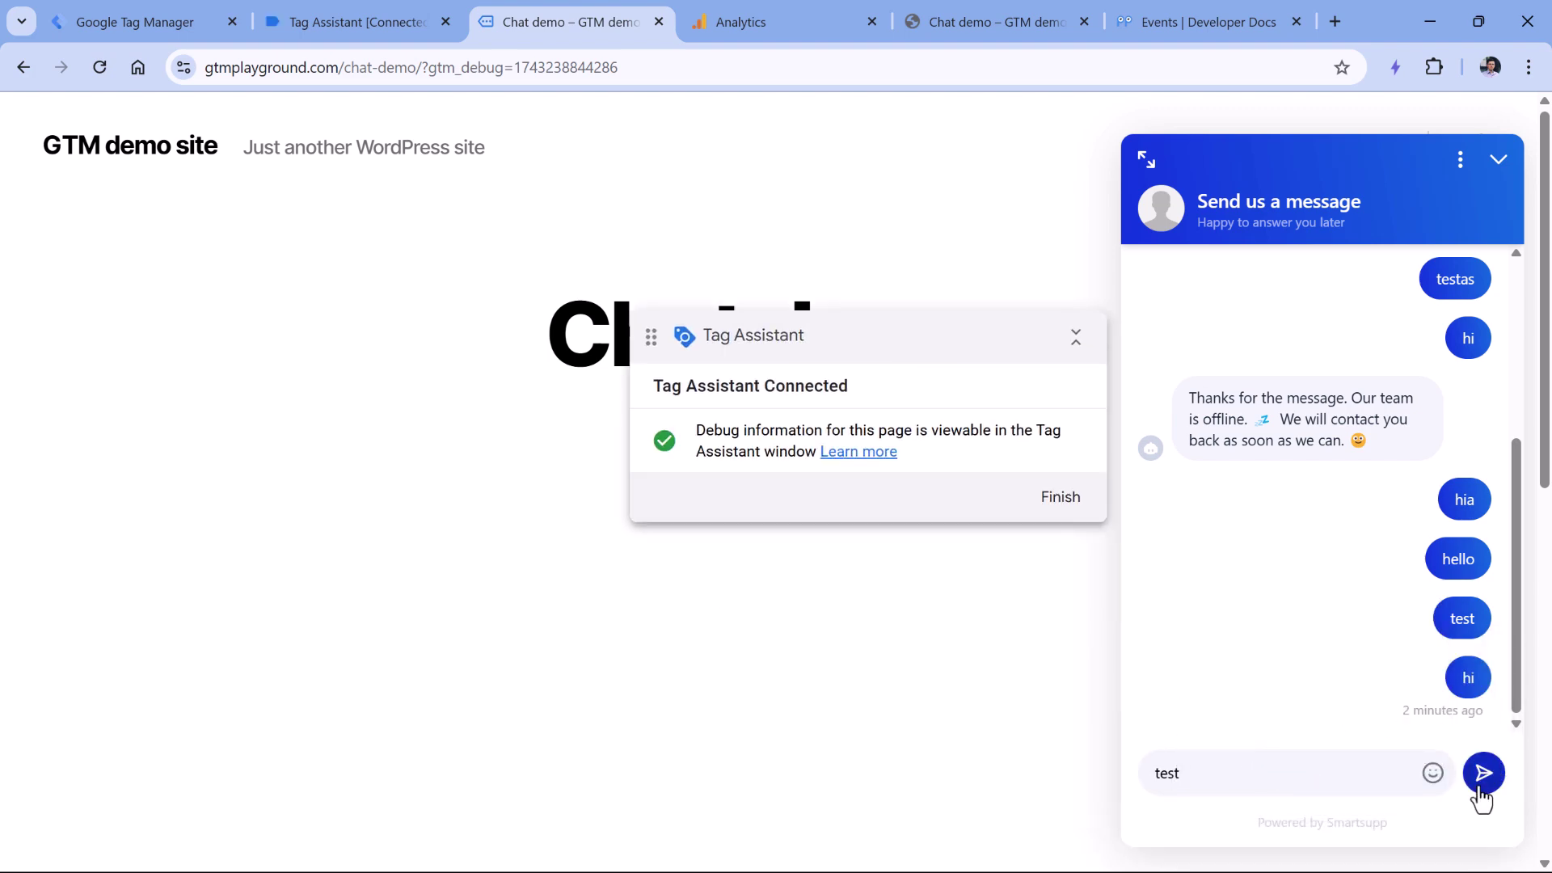
pyautogui.click(1479, 790)
pyautogui.click(358, 21)
pyautogui.click(142, 371)
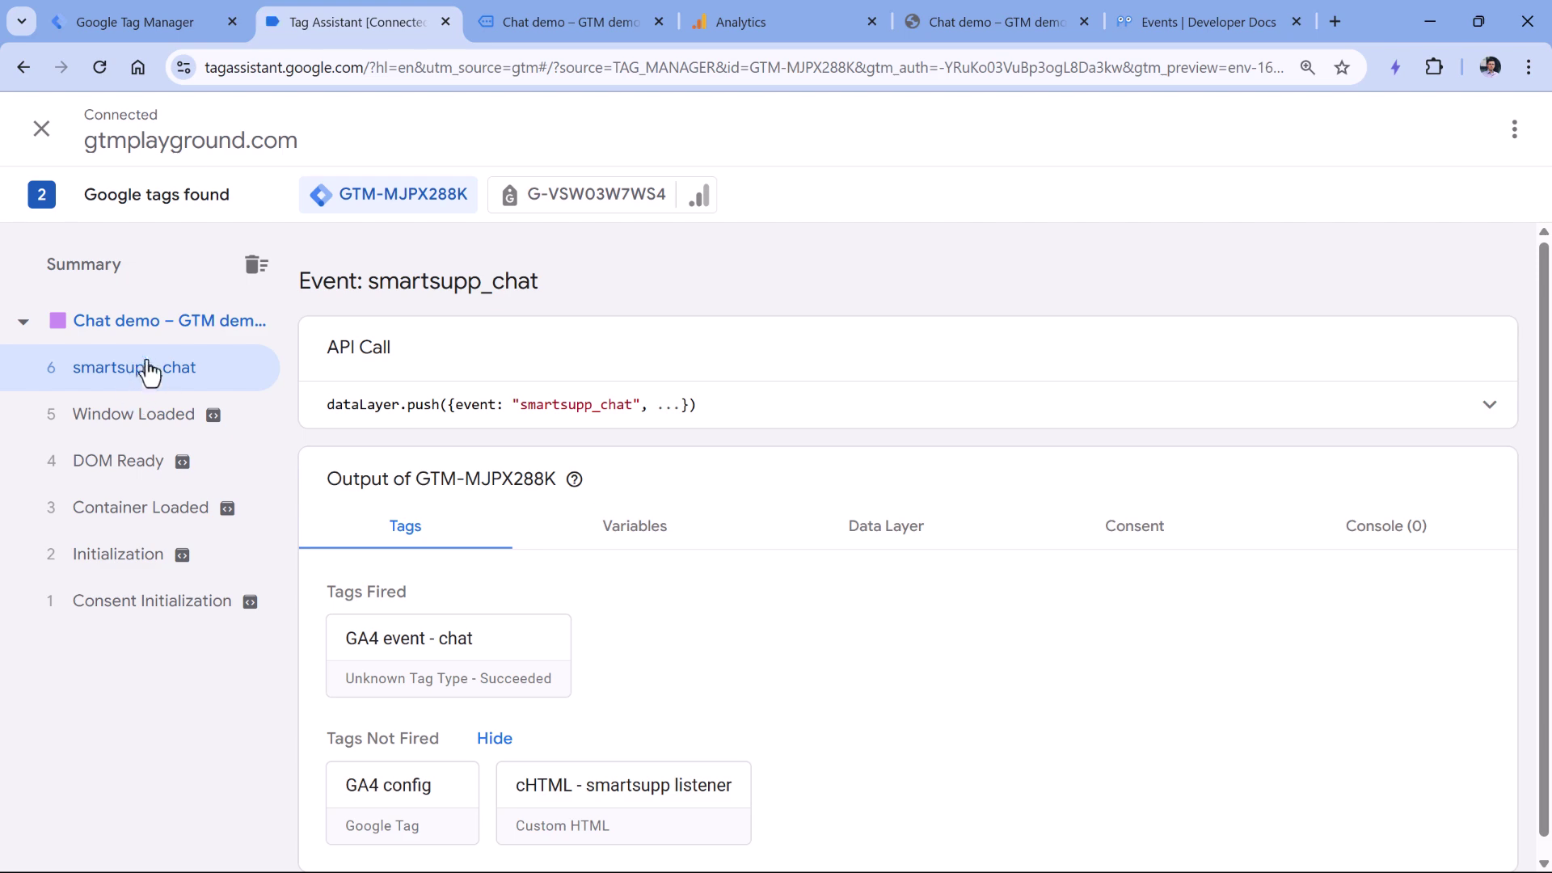
# - Examine the latest chat event in GA4 DebugView, including its chat_subtype parameter
pyautogui.click(772, 24)
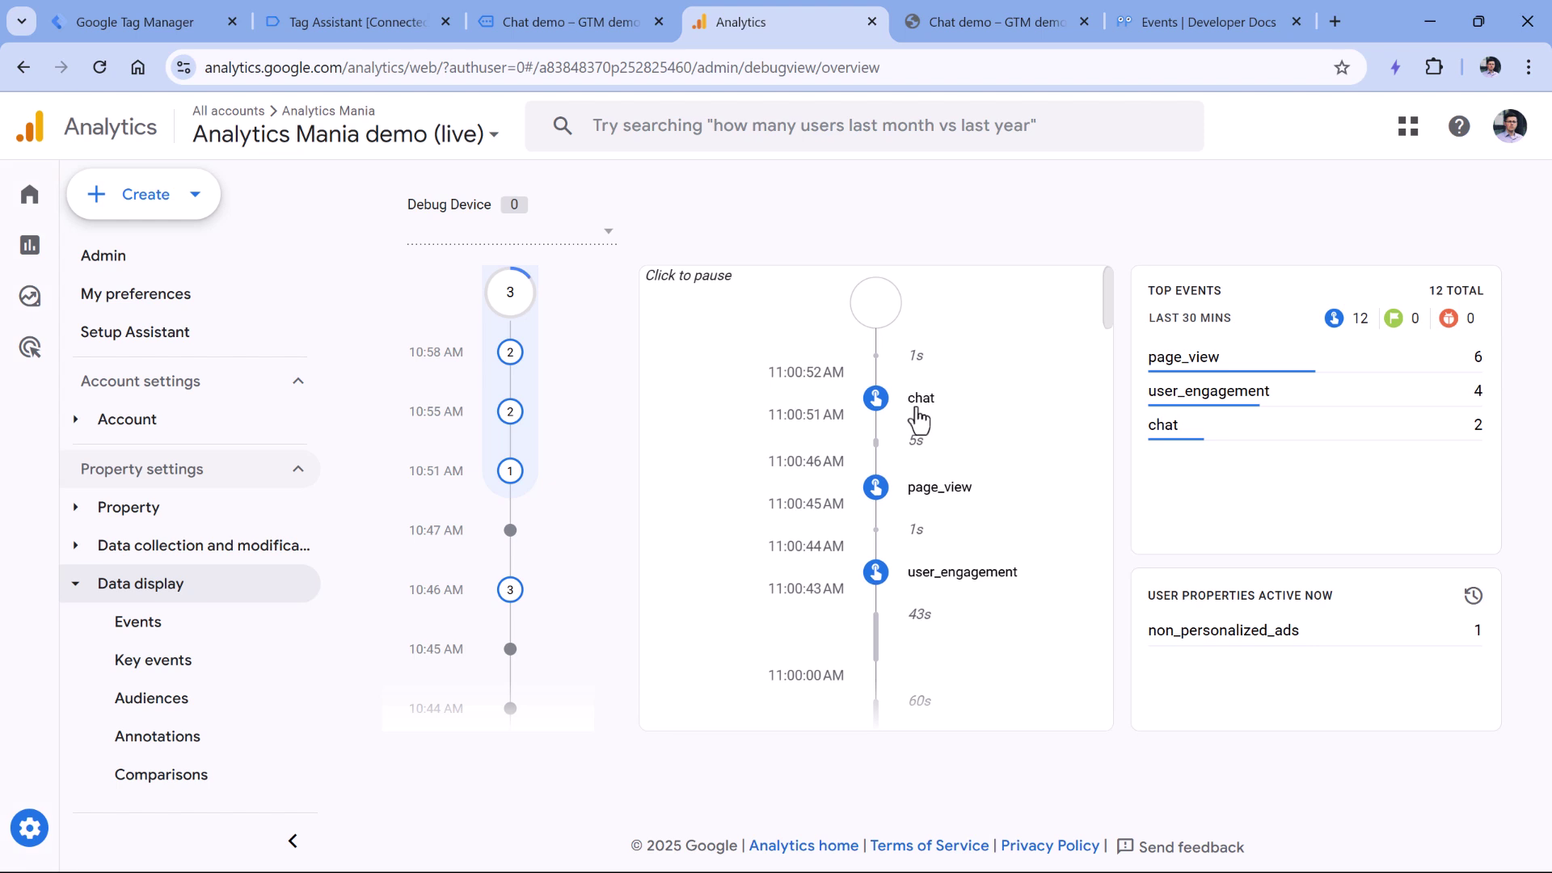
pyautogui.click(920, 410)
pyautogui.scroll(1, 877, 430)
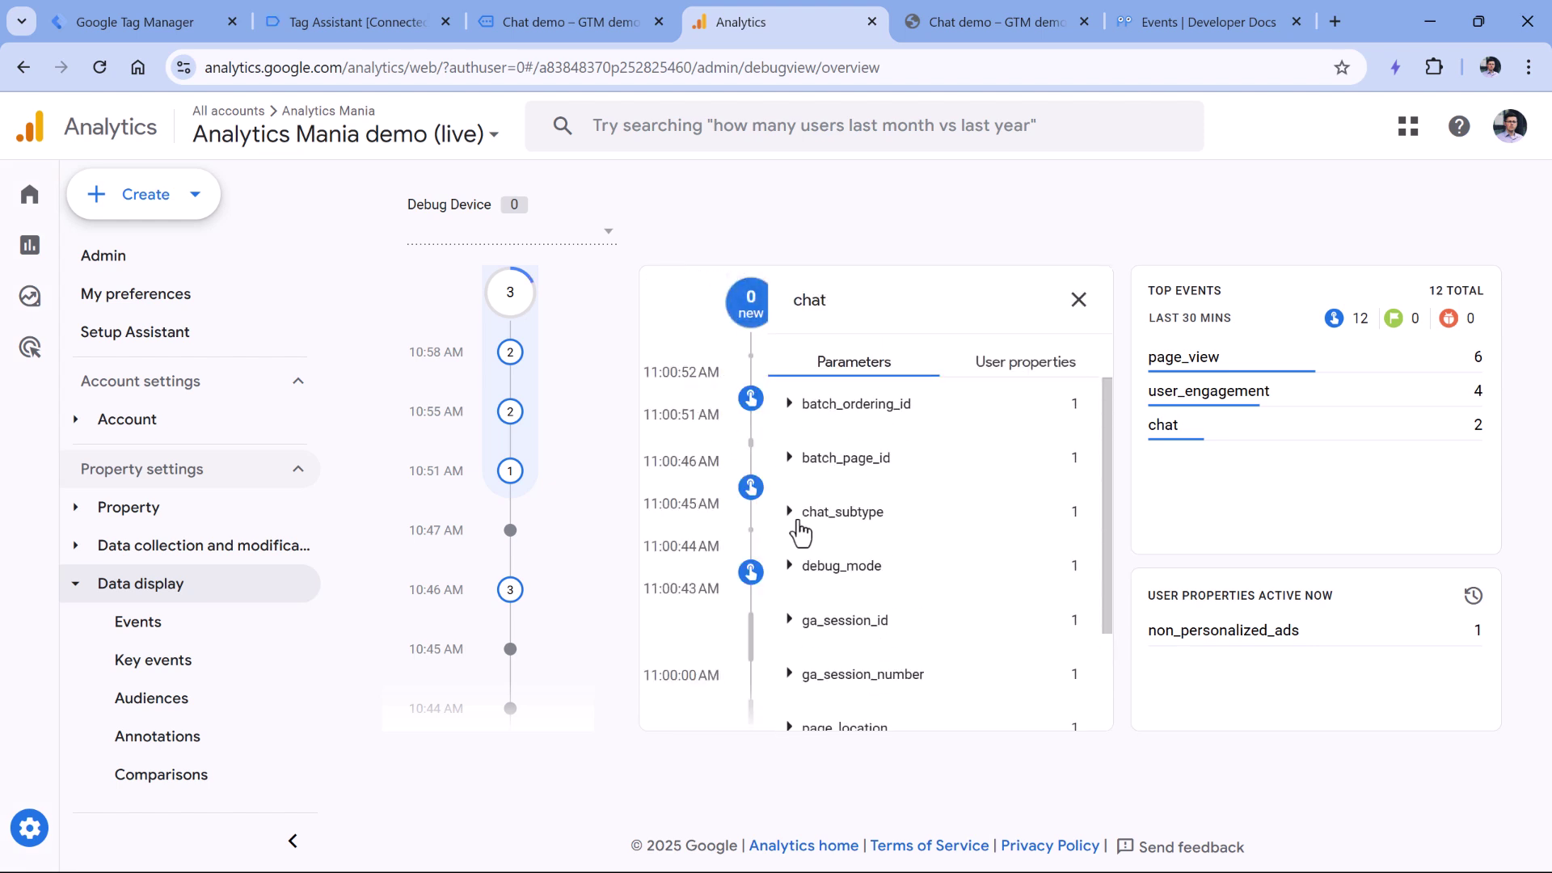
pyautogui.click(816, 527)
pyautogui.click(850, 518)
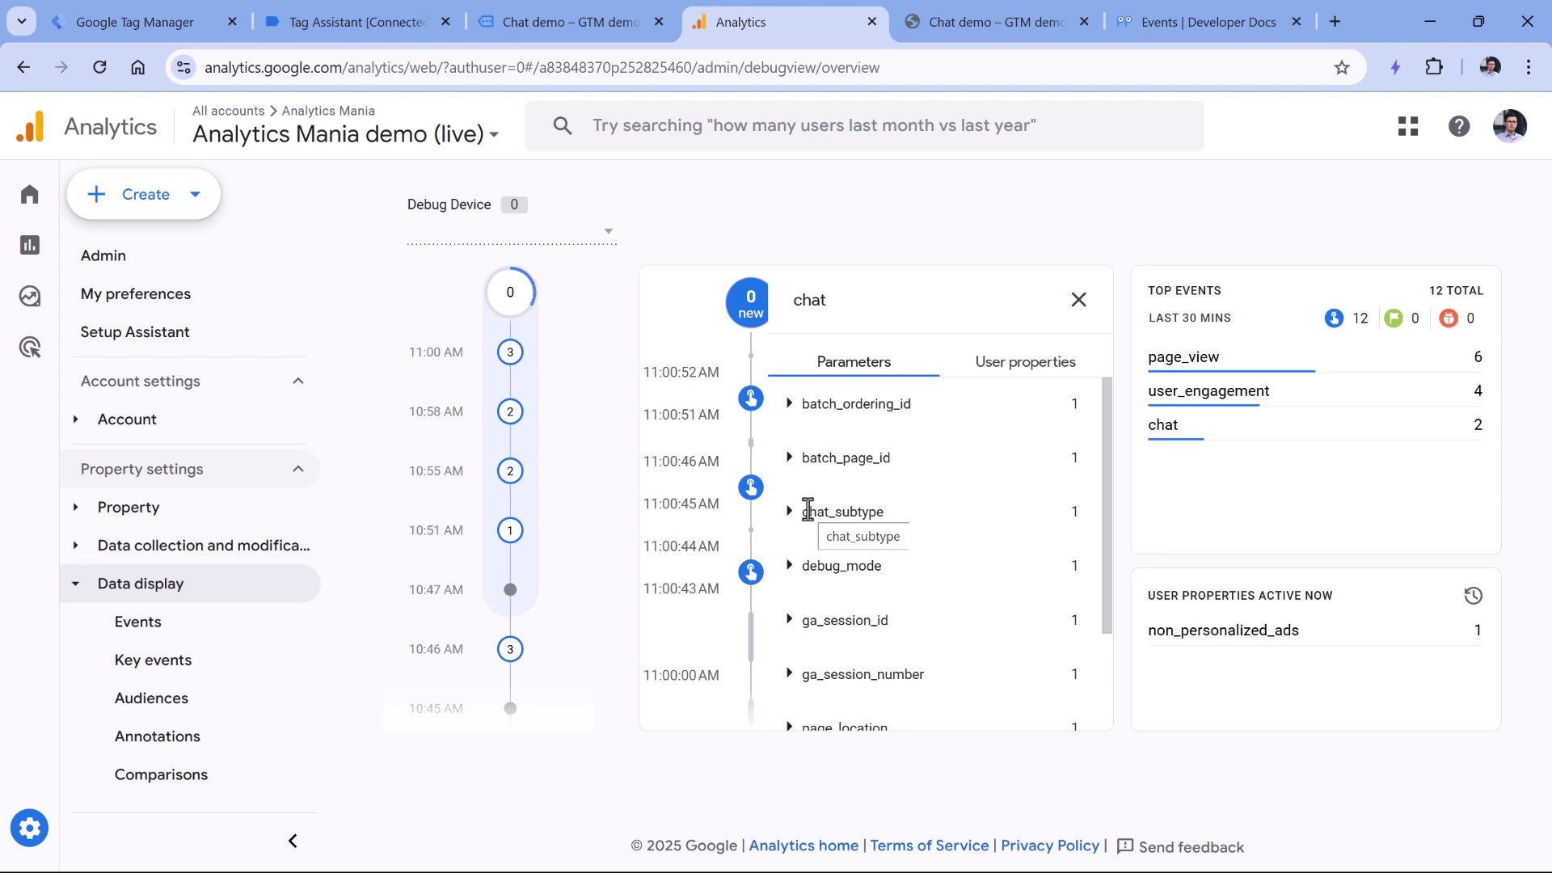
pyautogui.click(760, 230)
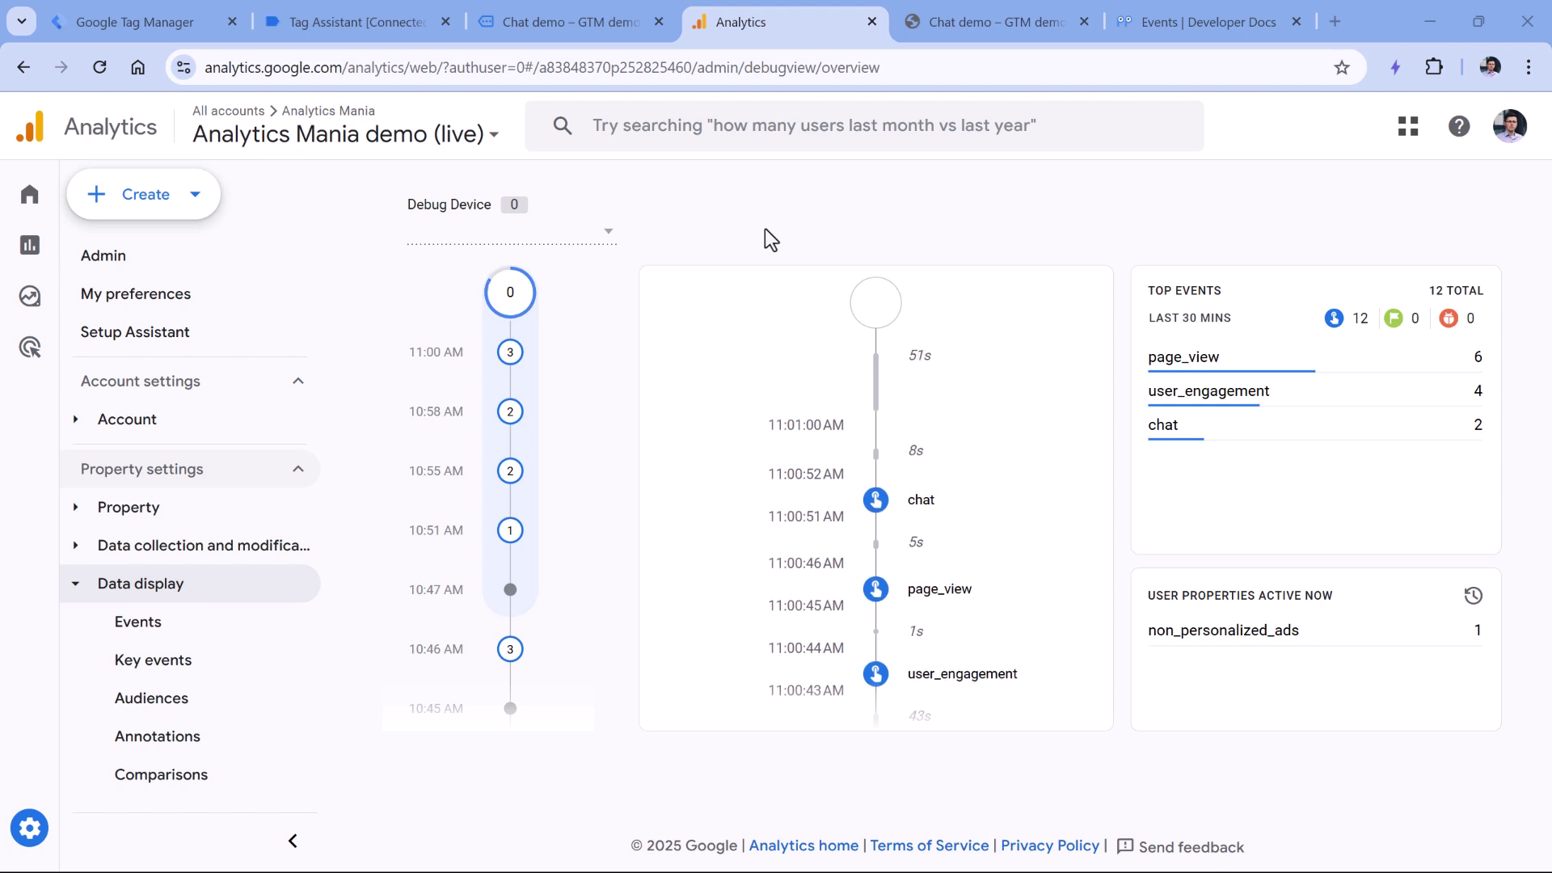
# - Switch to the Smartsupp developer docs page on chat box events
pyautogui.click(1169, 26)
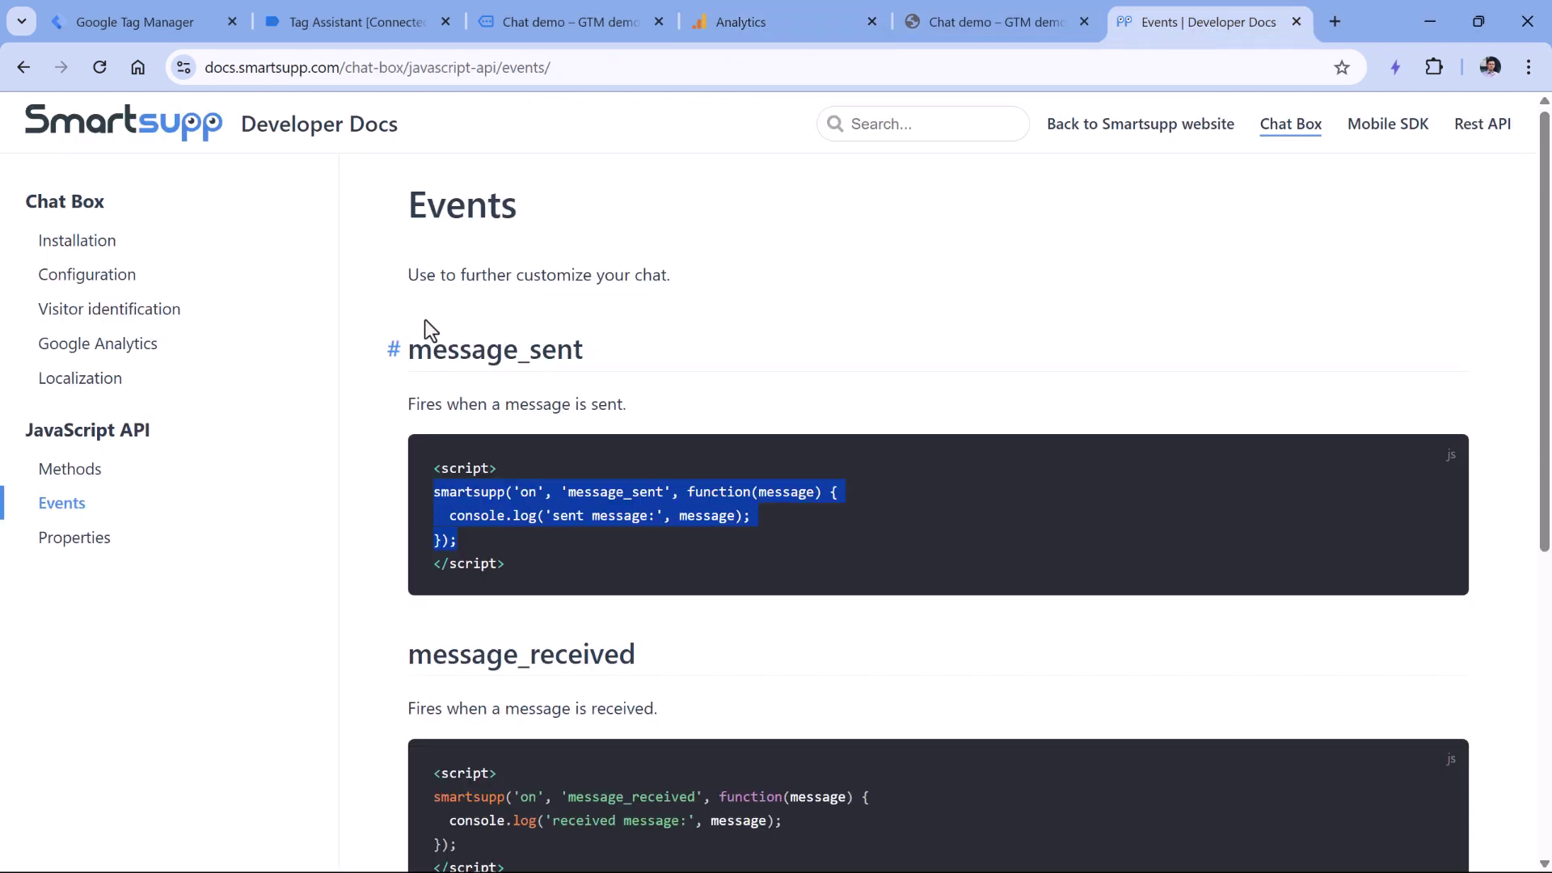